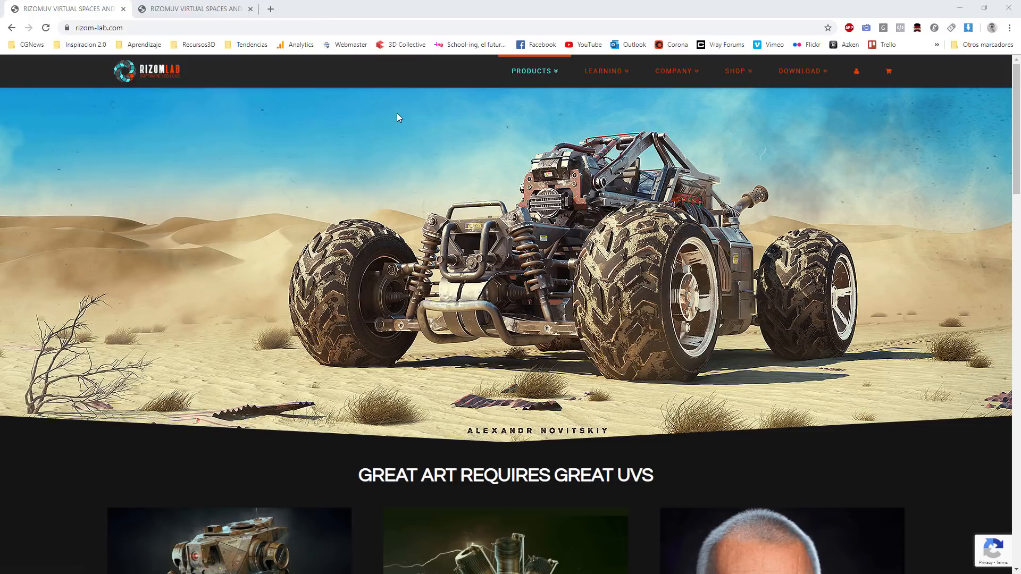
# - Look through the Rizom-Lab homepage's product, news and learning sections
pyautogui.scroll(-15, 397, 117)
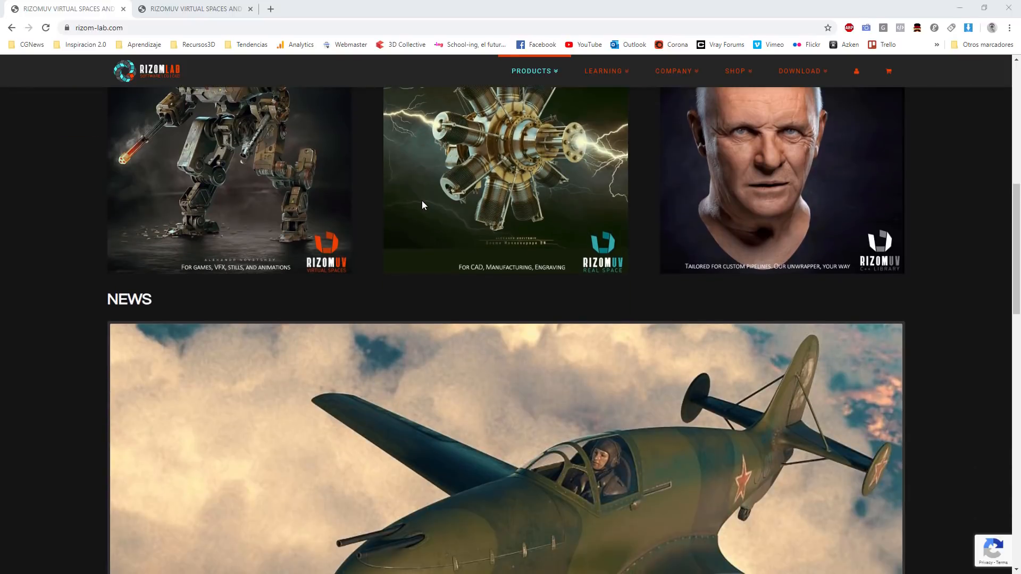
pyautogui.scroll(-3, 423, 202)
pyautogui.scroll(-12, 422, 200)
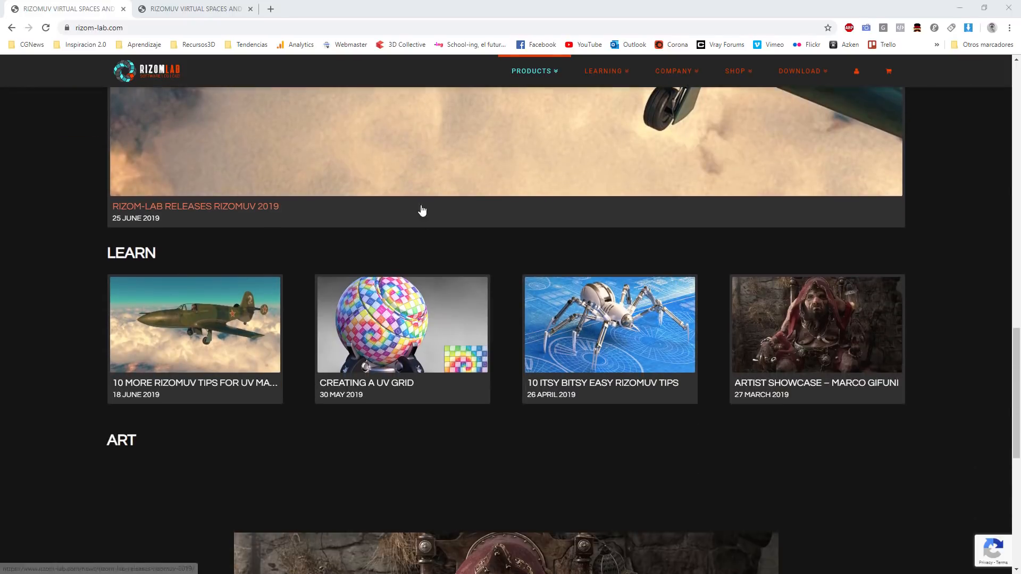
pyautogui.scroll(20, 439, 282)
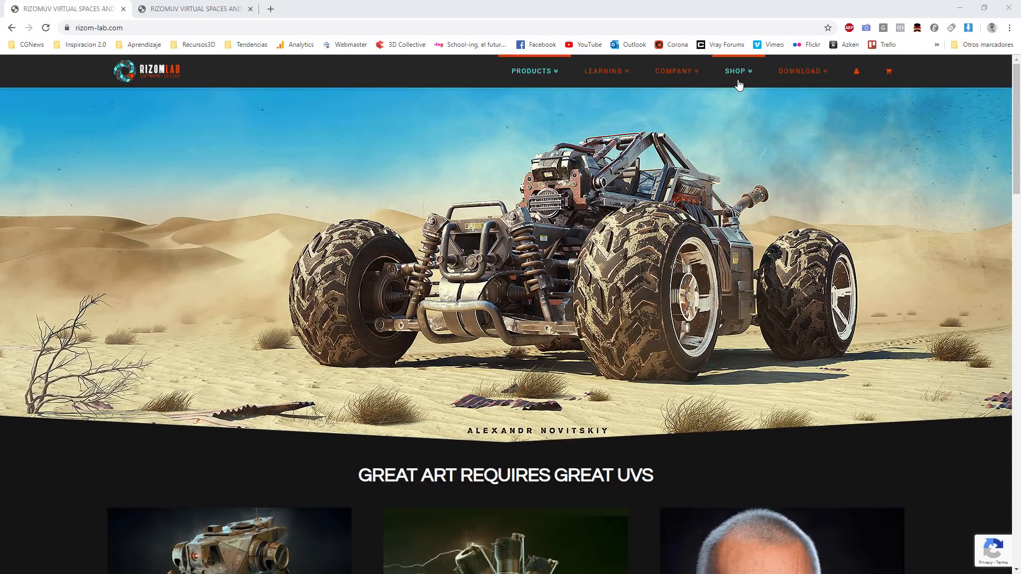
pyautogui.moveTo(740, 84)
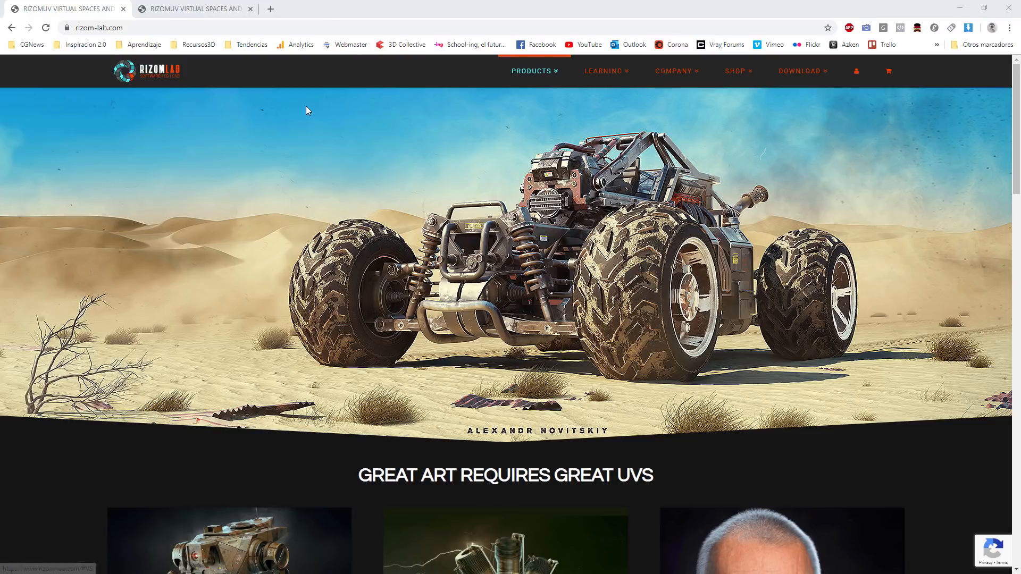
# - Switch to the bridges page and review the bridges offered for 3ds Max, Cinema 4D, Modo, ZBrush and Maya
pyautogui.click(207, 10)
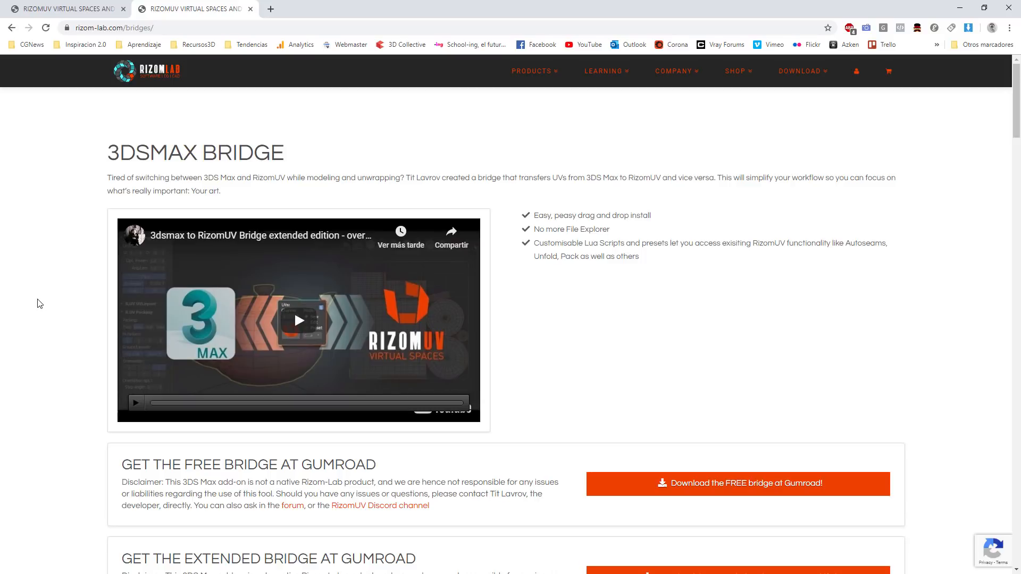
pyautogui.moveTo(1017, 131); pyautogui.dragTo(1018, 245)
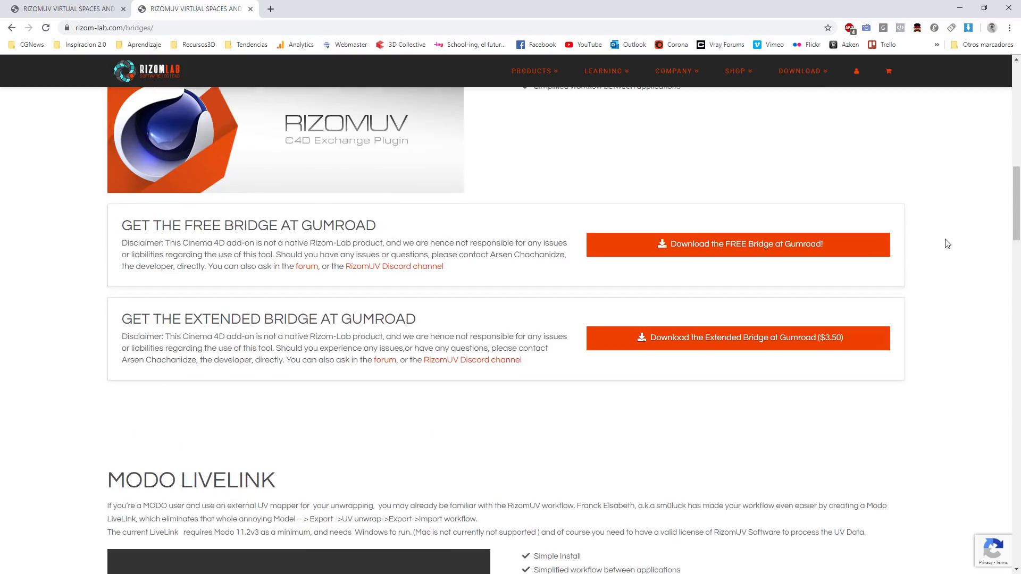
pyautogui.scroll(-10, 944, 241)
pyautogui.scroll(-15, 942, 259)
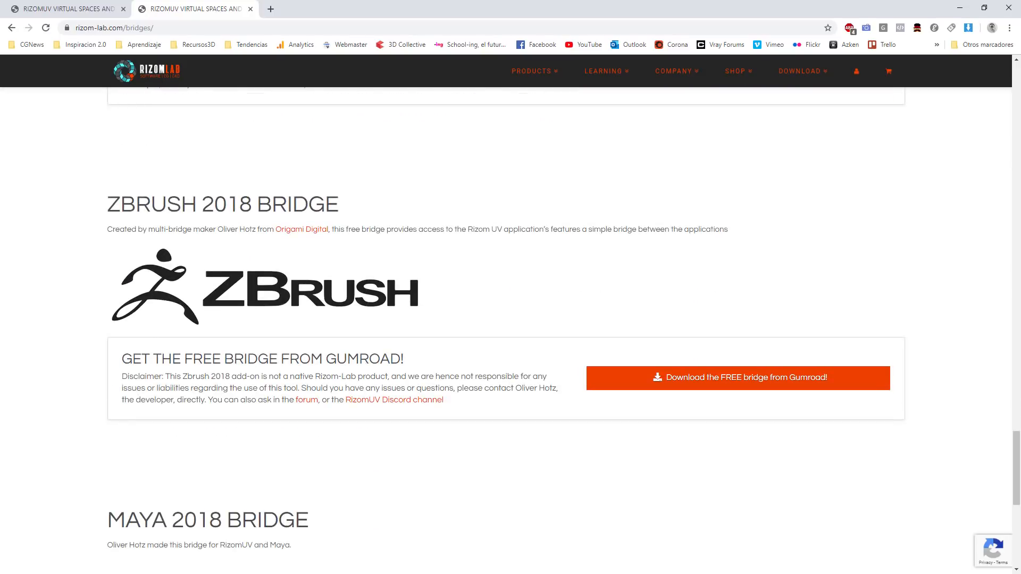
pyautogui.moveTo(1017, 437); pyautogui.dragTo(1017, 101)
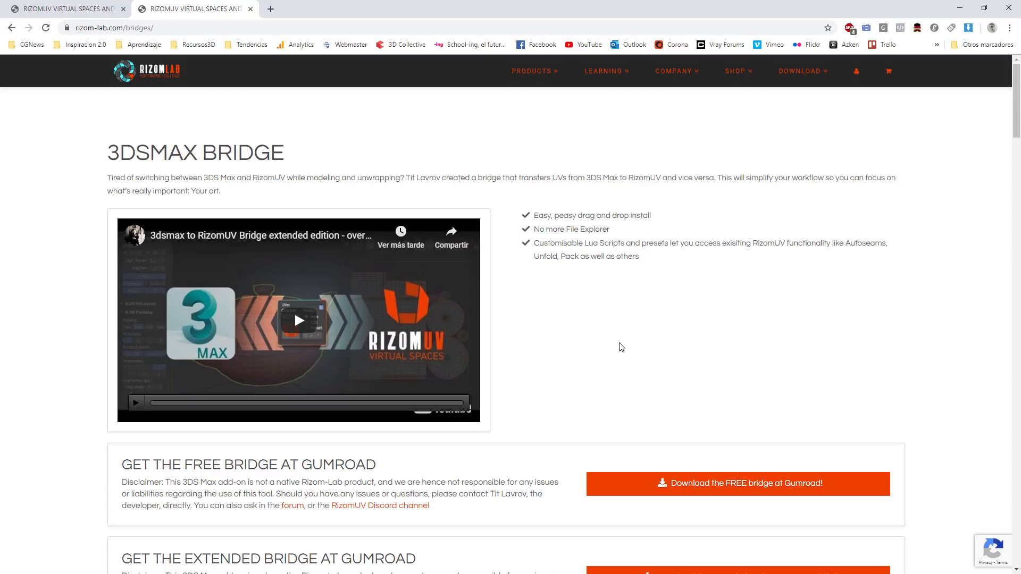
# - Review the free and extended 3ds Max bridge options and open the free bridge download at Gumroad
pyautogui.scroll(-1, 541, 367)
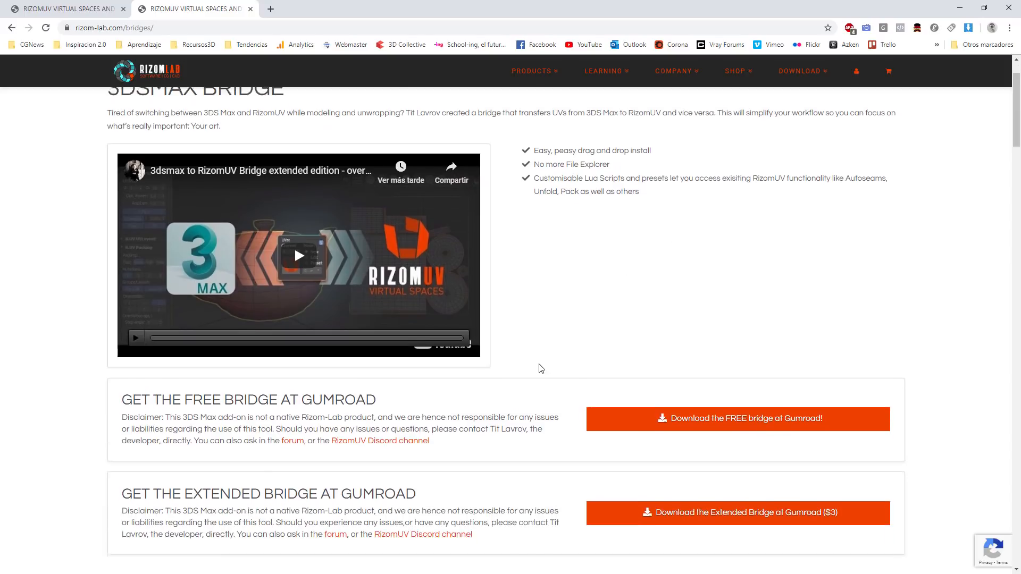
pyautogui.scroll(-2, 540, 368)
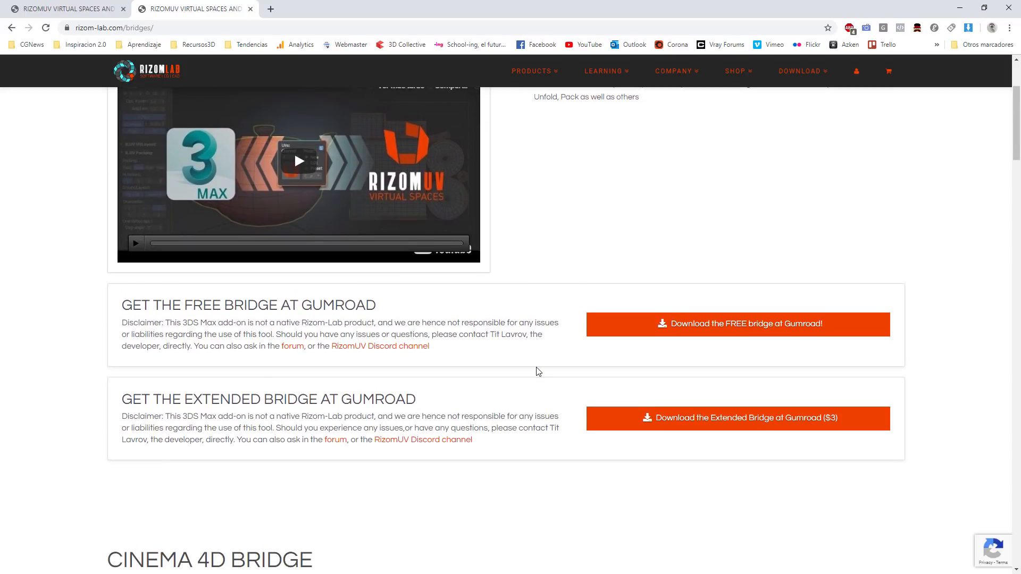
pyautogui.scroll(1, 537, 371)
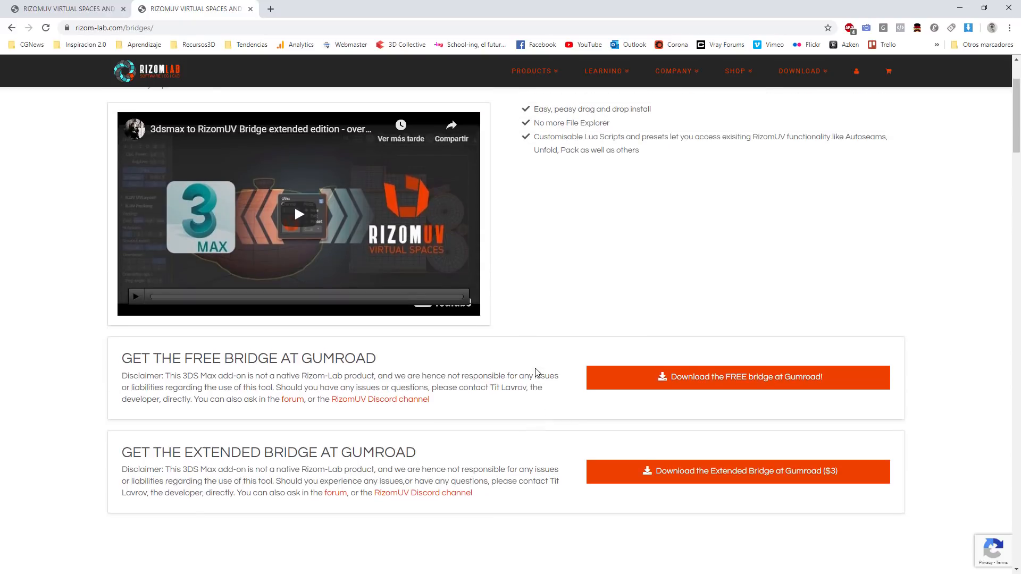
pyautogui.click(739, 378)
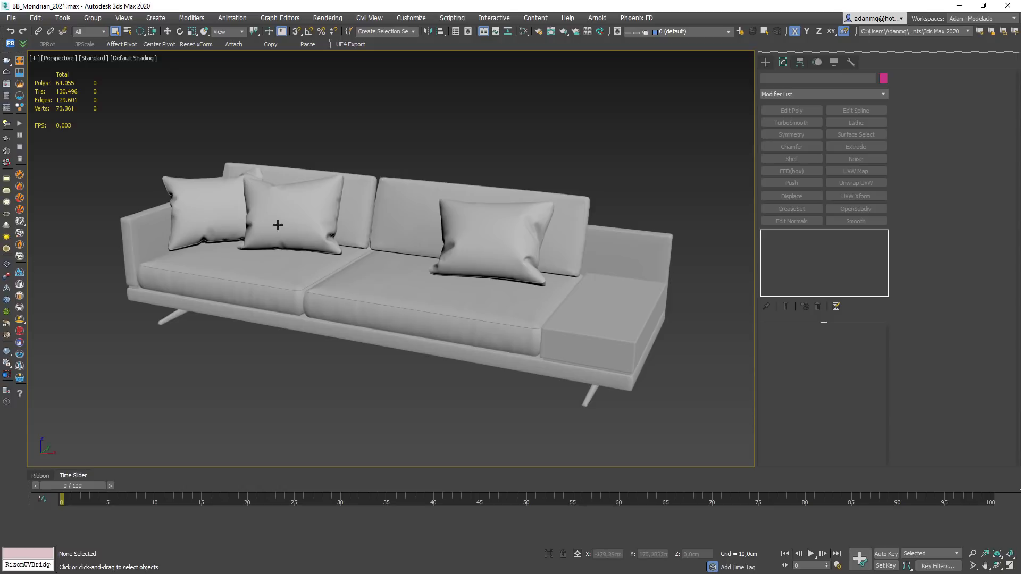
# - Switch to 3ds Max and examine the sofa model from several angles, with and without edged faces
pyautogui.scroll(2, 269, 235)
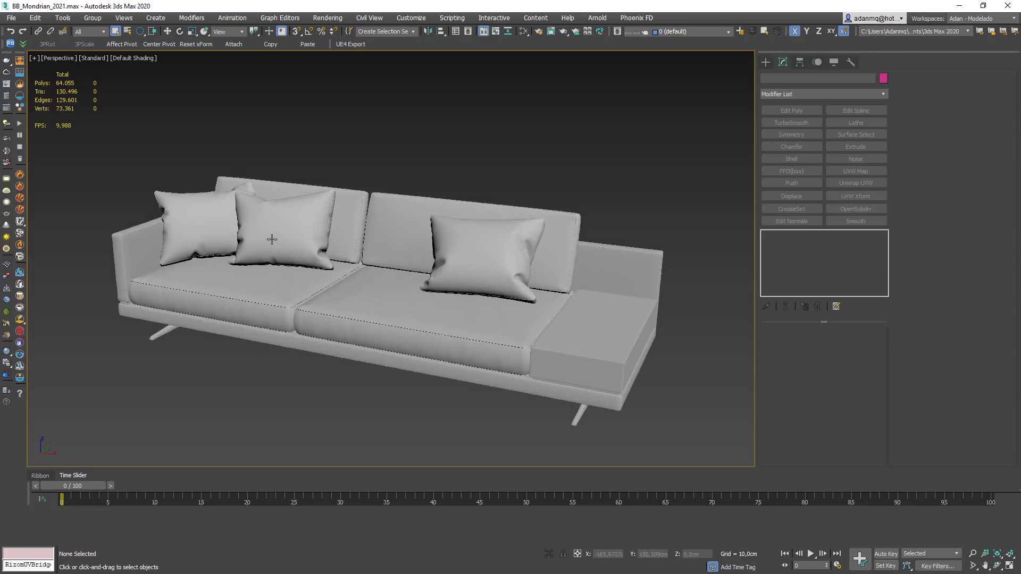
pyautogui.click(305, 314)
pyautogui.scroll(3, 305, 314)
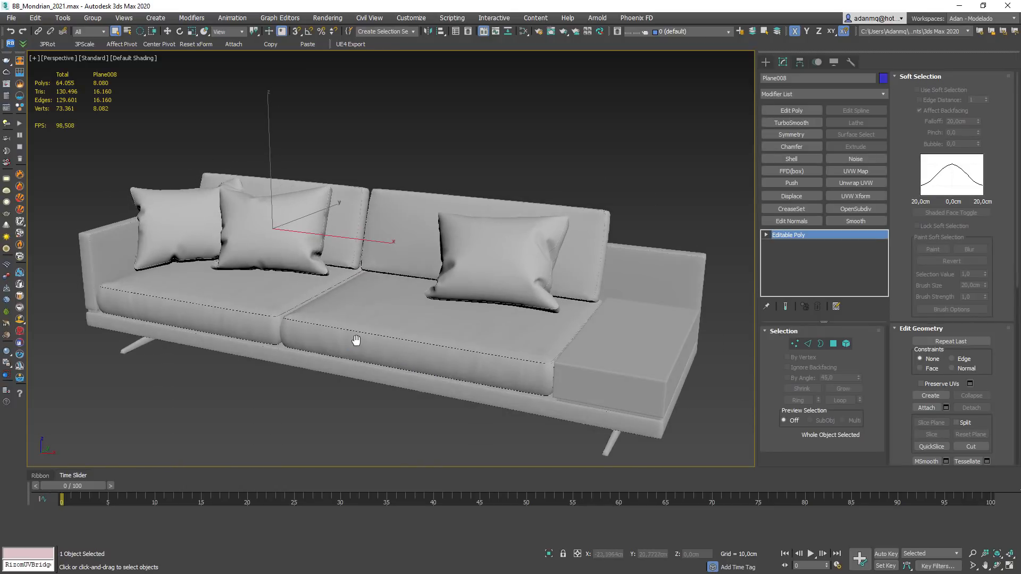
pyautogui.moveTo(368, 348)
pyautogui.keyDown('alt'); pyautogui.mouseDown(button='middle')
pyautogui.moveTo(377, 358)
pyautogui.moveTo(377, 347)
pyautogui.mouseUp(button='middle'); pyautogui.keyUp('alt')
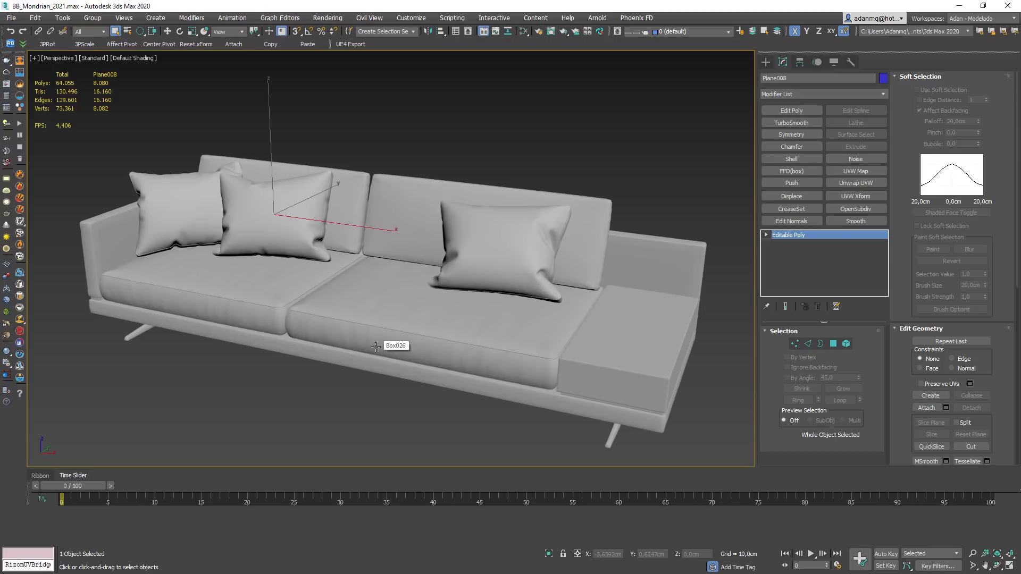
pyautogui.press('F4')
pyautogui.scroll(-5, 428, 306)
pyautogui.keyDown('alt'); pyautogui.moveTo(428, 306); pyautogui.dragTo(384, 298, button='middle'); pyautogui.keyUp('alt')
pyautogui.click(409, 359)
pyautogui.press('F4')
pyautogui.scroll(5, 381, 317)
pyautogui.click(381, 317)
pyautogui.scroll(-5, 381, 317)
pyautogui.scroll(4, 482, 268)
# - Check the sofa's separate objects by selecting each pillow and the sofa body in turn, and clear the selection
pyautogui.click(463, 283)
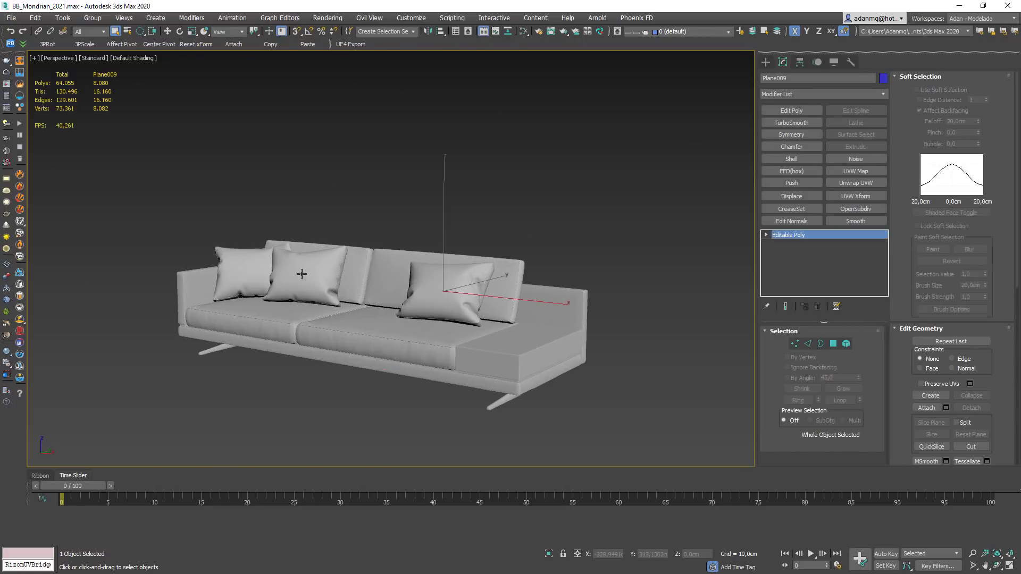
pyautogui.click(299, 272)
pyautogui.click(265, 289)
pyautogui.keyDown('alt'); pyautogui.moveTo(266, 289); pyautogui.dragTo(322, 313, button='middle'); pyautogui.keyUp('alt')
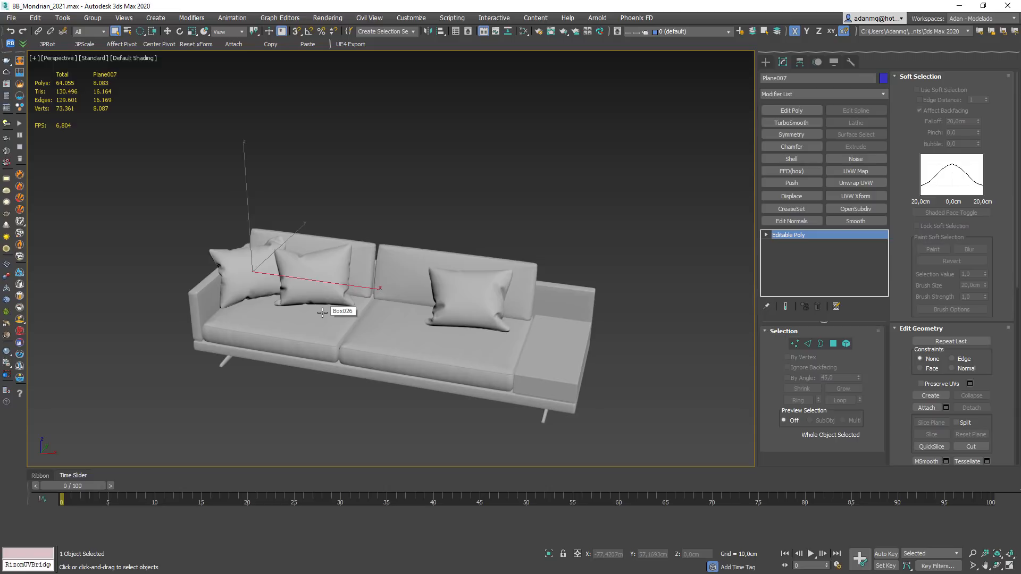
pyautogui.click(479, 195)
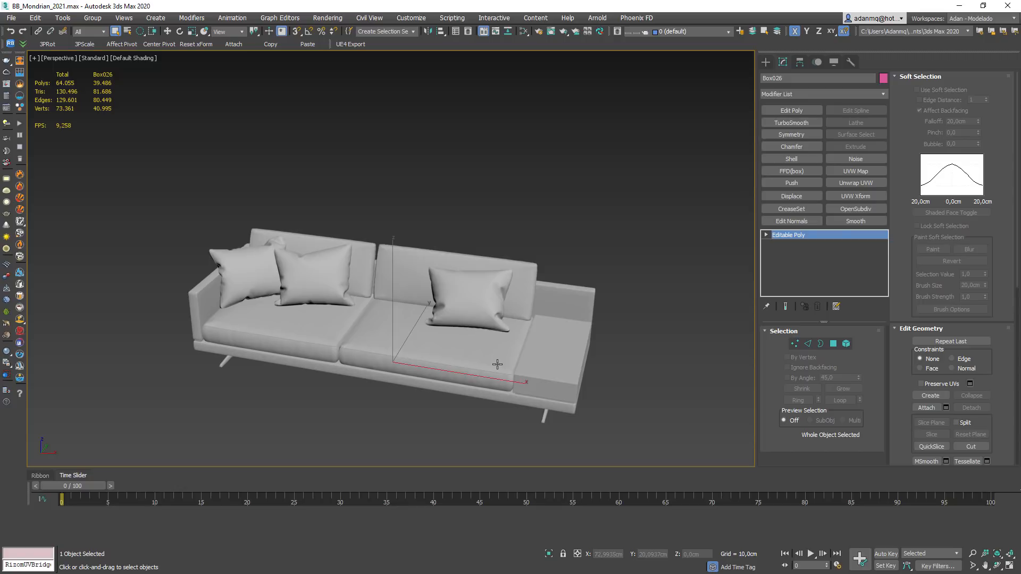
pyautogui.moveTo(442, 365); pyautogui.dragTo(414, 325, button='middle')
pyautogui.click(568, 194)
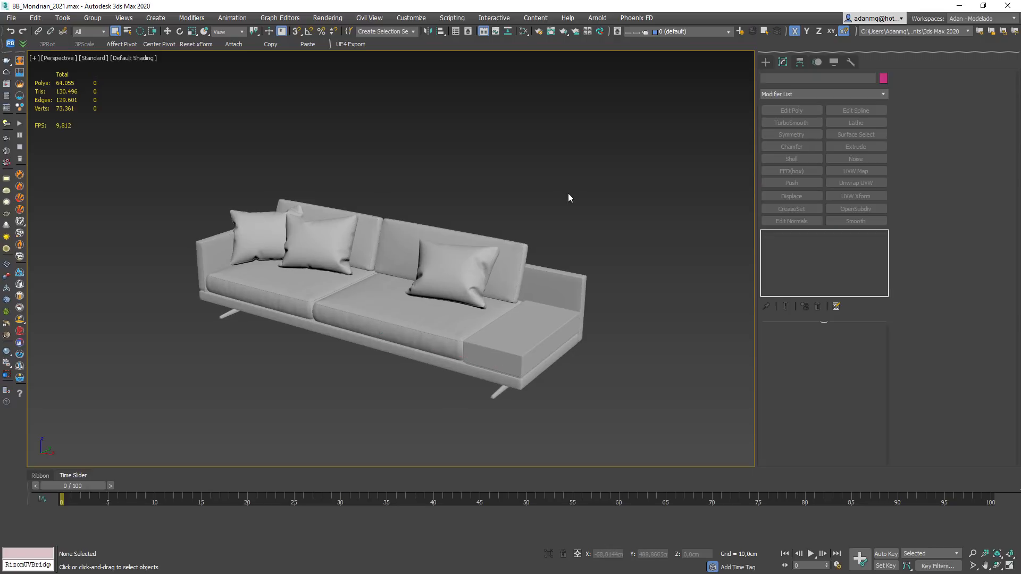
# - Display edged faces in the viewport and select the single pillow on the seat beside the end table, keeping the whole sofa shown
pyautogui.press('F4')
pyautogui.click(451, 279)
pyautogui.scroll(3, 451, 280)
pyautogui.hotkey('alt', 'q')
pyautogui.keyDown('alt'); pyautogui.moveTo(487, 301); pyautogui.dragTo(538, 349, button='middle'); pyautogui.keyUp('alt')
pyautogui.click(550, 555)
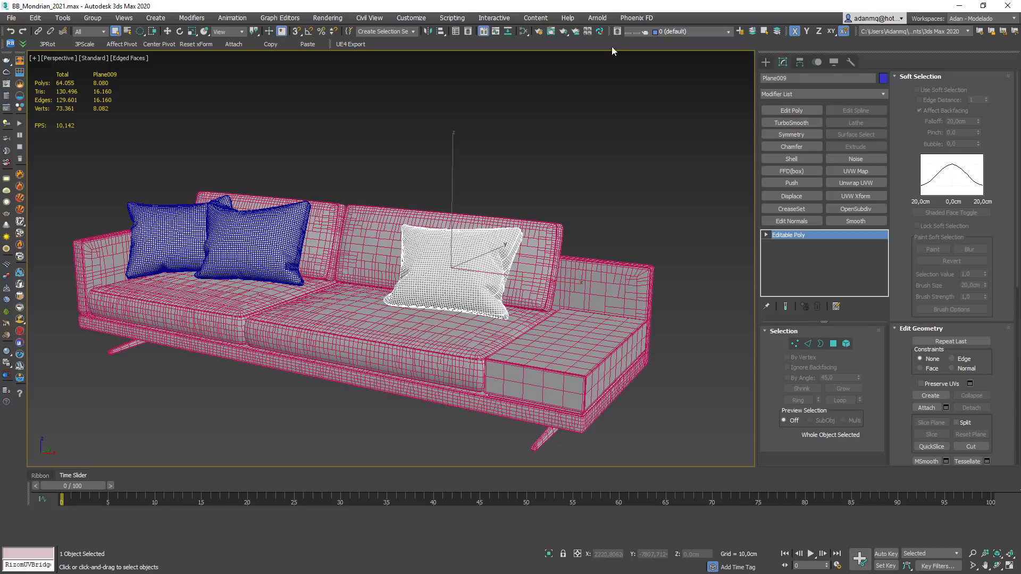
pyautogui.moveTo(557, 151); pyautogui.dragTo(583, 166, button='middle')
pyautogui.keyDown('alt'); pyautogui.moveTo(553, 175); pyautogui.dragTo(565, 177, button='middle'); pyautogui.keyUp('alt')
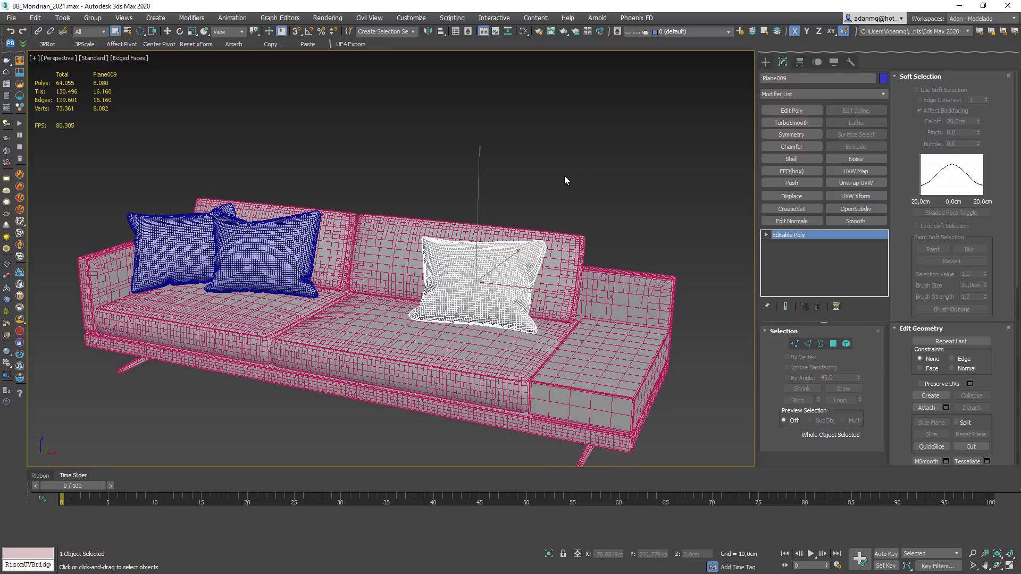
# - Launch the RizomUV Bridge and move its window to the viewport's upper-left corner
pyautogui.click(599, 32)
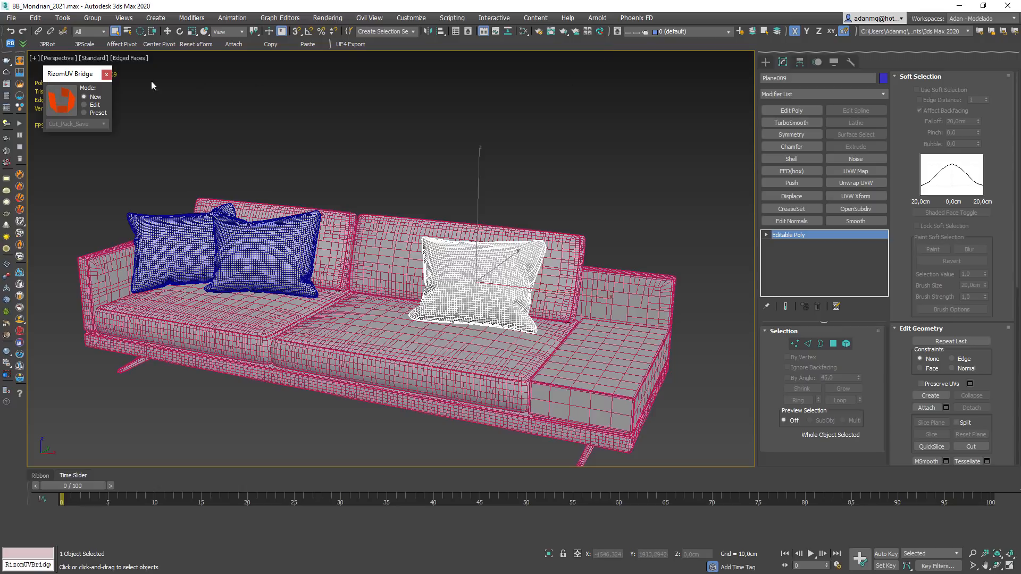
pyautogui.moveTo(69, 75); pyautogui.dragTo(62, 76)
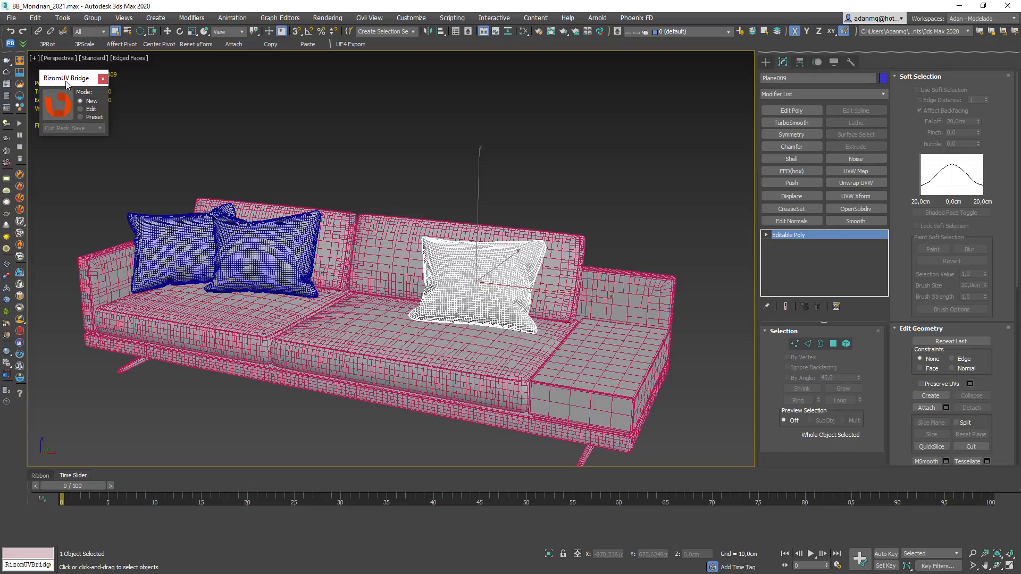
pyautogui.moveTo(68, 80)
pyautogui.mouseDown()
pyautogui.moveTo(58, 54)
pyautogui.moveTo(61, 75)
pyautogui.moveTo(73, 78)
pyautogui.moveTo(65, 78)
pyautogui.mouseUp()
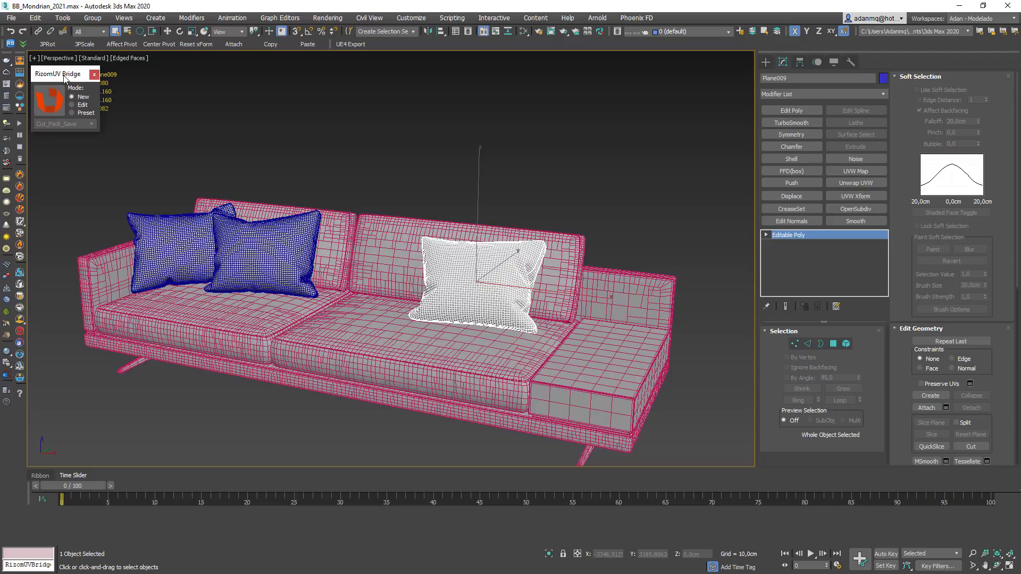
# - Try the bridge's Edit and Preset modes, view the list of presets, and return the mode to New
pyautogui.click(81, 105)
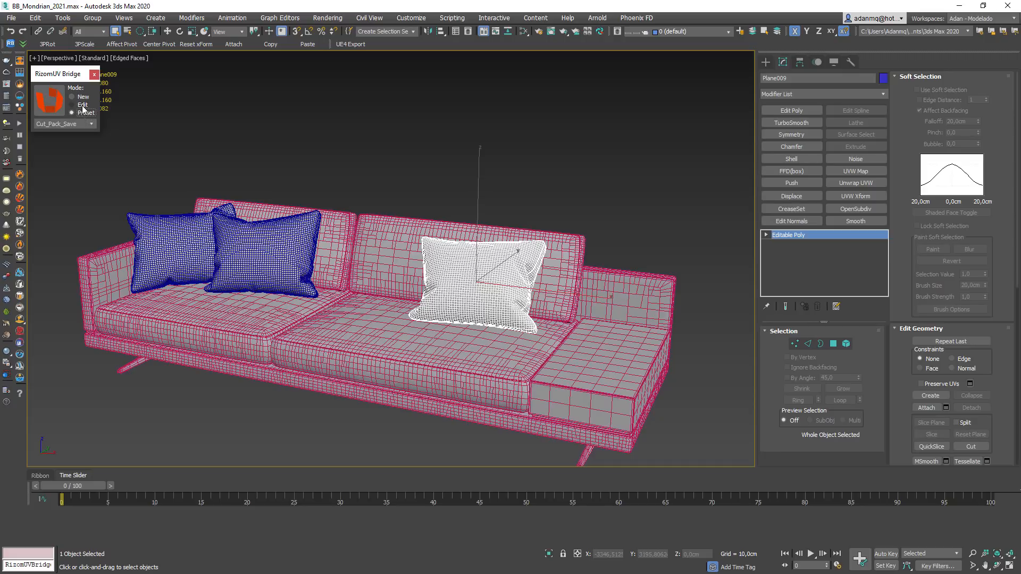
pyautogui.click(81, 114)
pyautogui.click(78, 125)
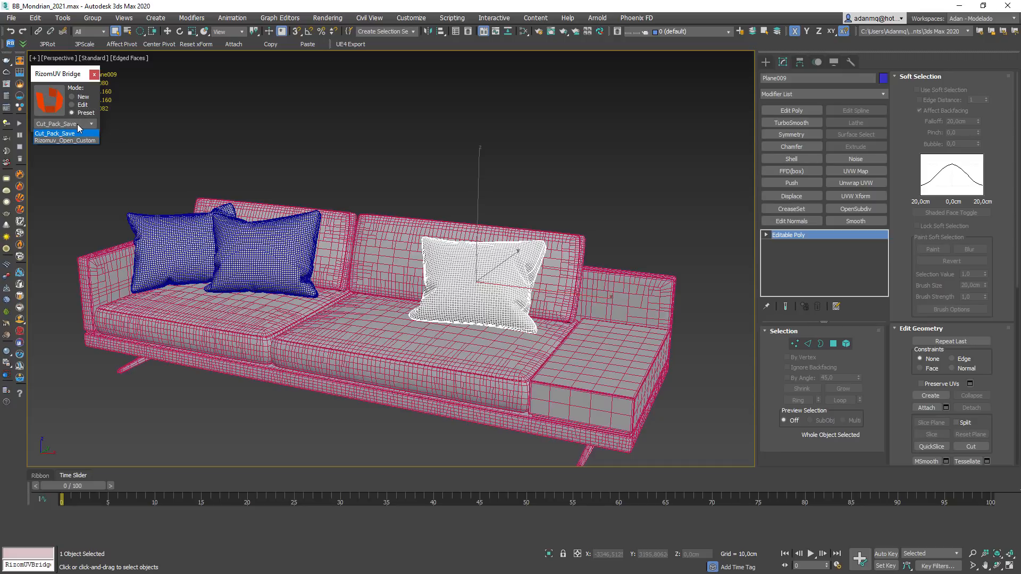
pyautogui.click(72, 101)
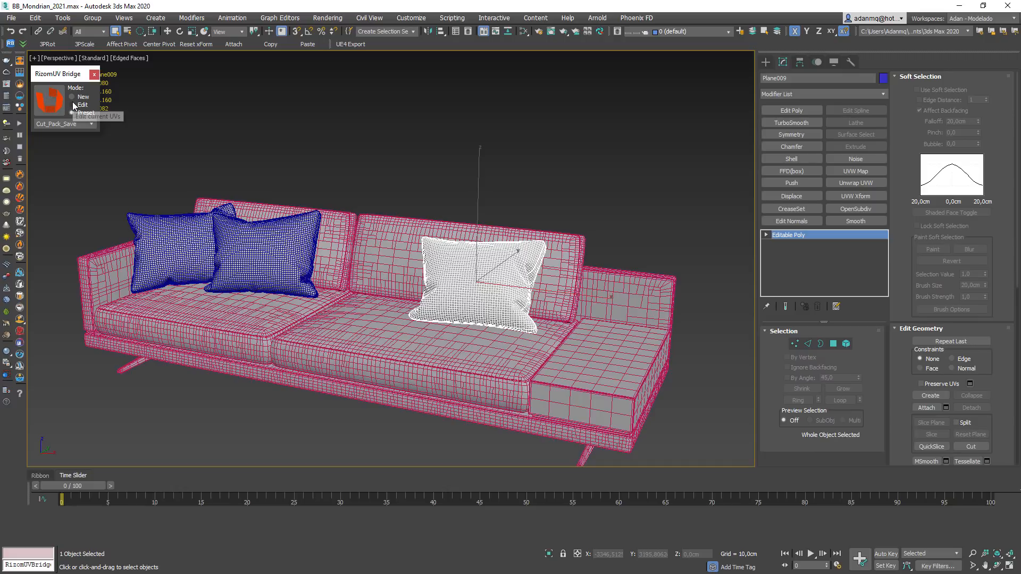
pyautogui.click(73, 105)
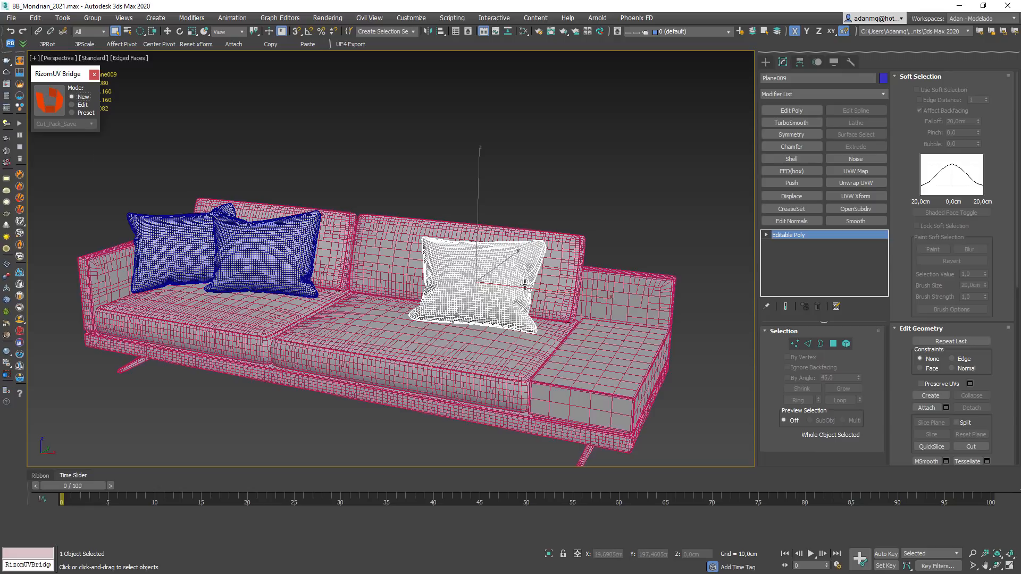
# - Send the selected pillow to RizomUV with the bridge in New mode and inspect its mesh there
pyautogui.scroll(3, 525, 285)
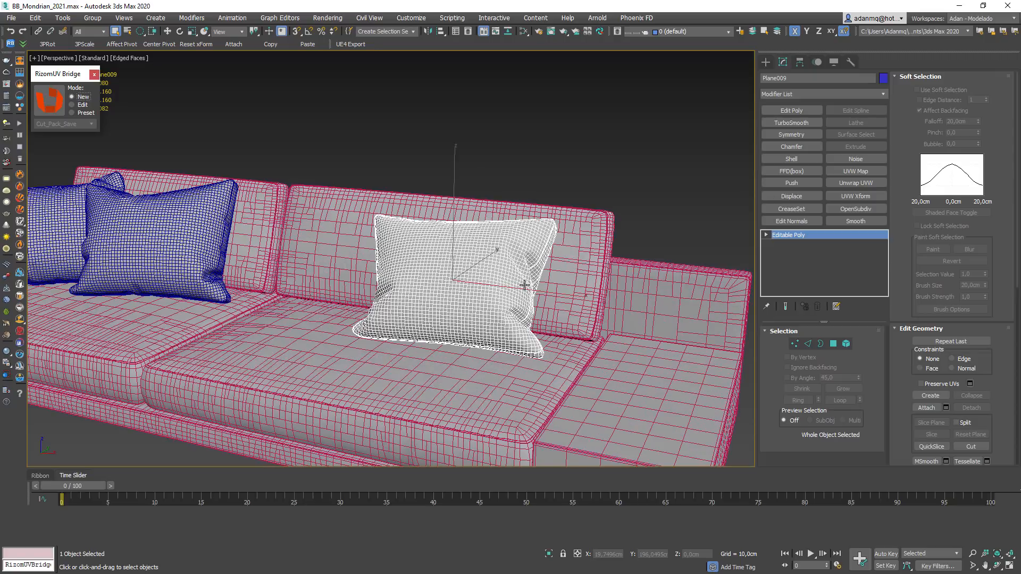
pyautogui.scroll(-4, 525, 285)
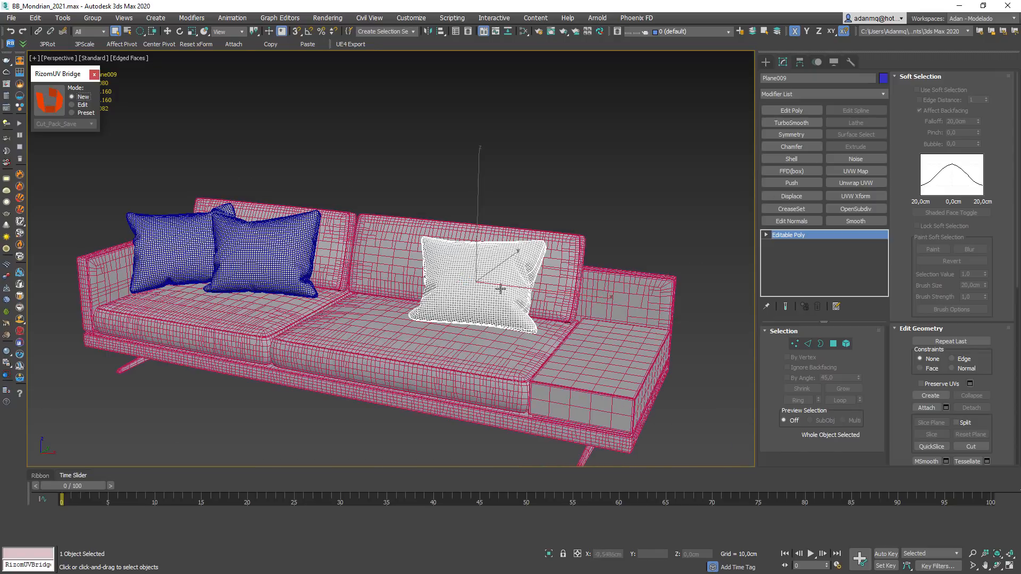
pyautogui.scroll(1, 489, 291)
pyautogui.scroll(3, 490, 291)
pyautogui.scroll(-2, 360, 224)
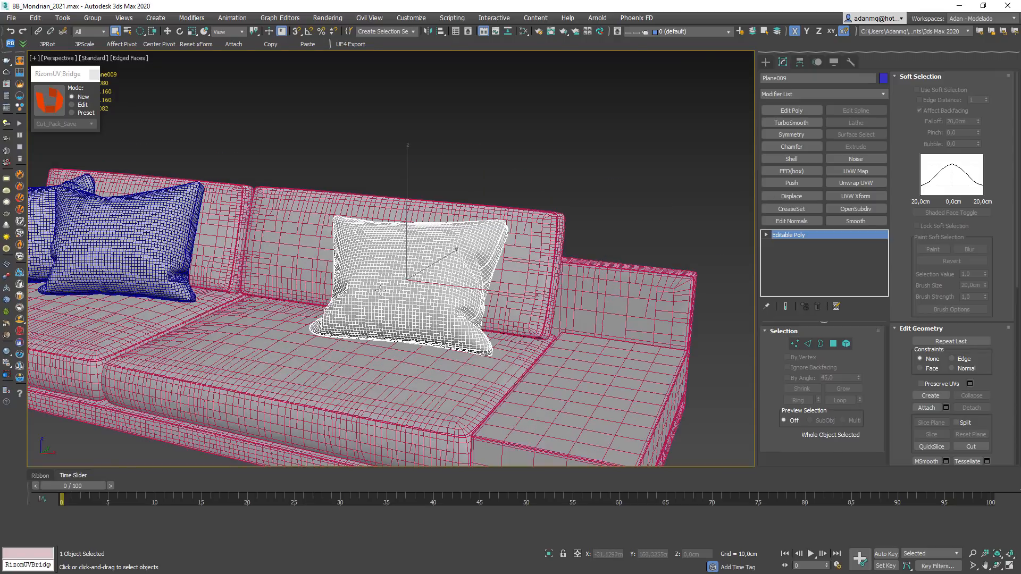
pyautogui.scroll(1, 436, 282)
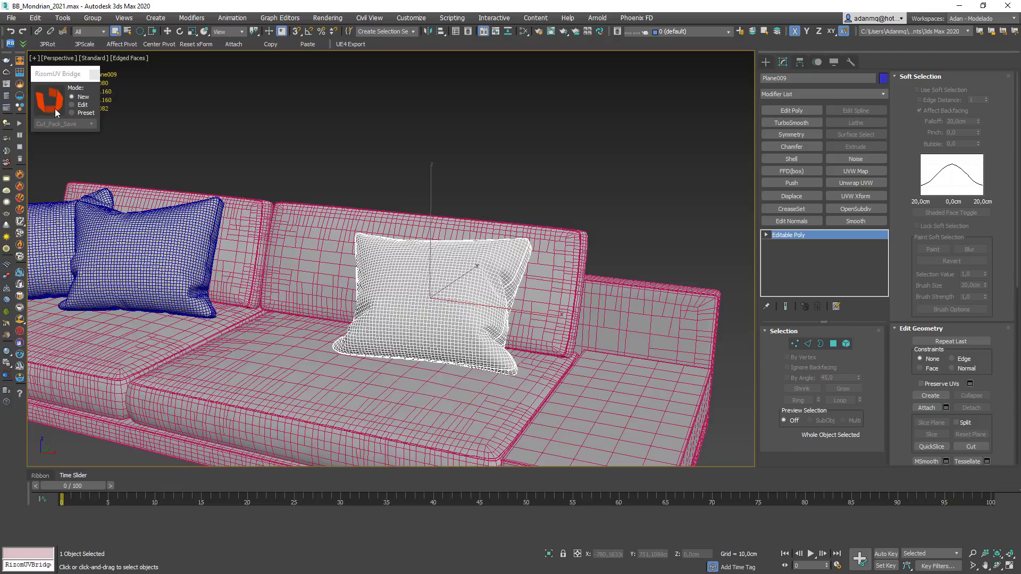
pyautogui.click(73, 105)
pyautogui.click(83, 98)
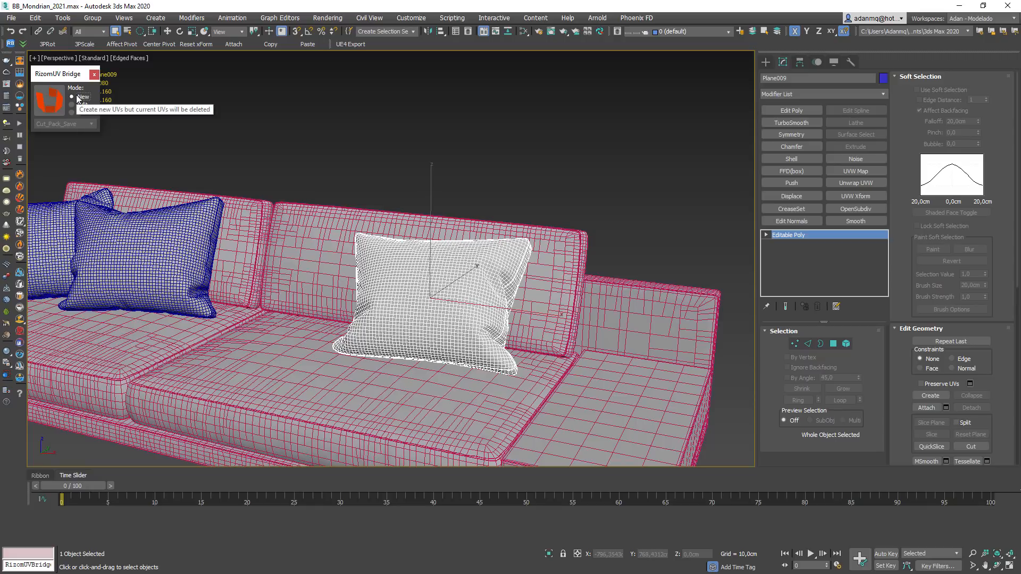
pyautogui.click(51, 103)
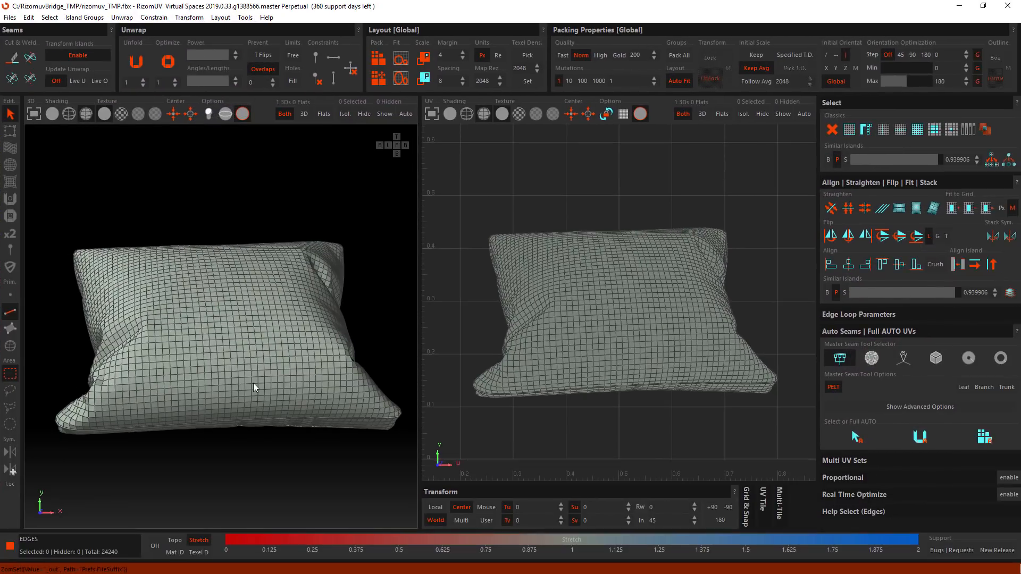
pyautogui.keyDown('alt'); pyautogui.moveTo(253, 383); pyautogui.dragTo(283, 358); pyautogui.keyUp('alt')
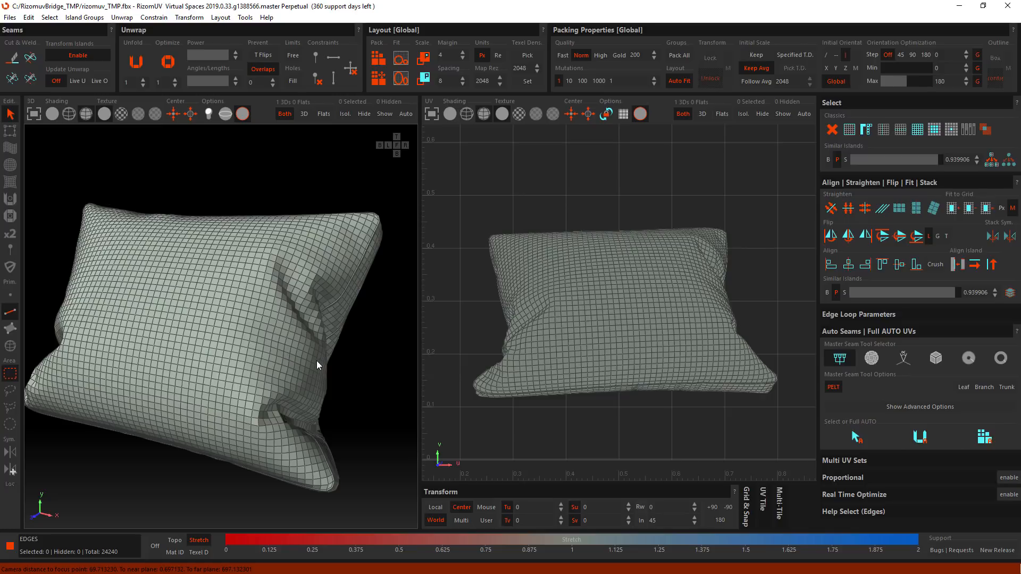
# - Compare the Maya and 3DSMax mouse interaction presets in the Keyboard and Mouse Customizer, and leave the preset on 3DSMax
pyautogui.moveTo(279, 331)
pyautogui.mouseDown(button='middle')
pyautogui.moveTo(295, 269)
pyautogui.moveTo(150, 356)
pyautogui.moveTo(250, 323)
pyautogui.moveTo(261, 332)
pyautogui.mouseUp(button='middle')
pyautogui.scroll(-2, 318, 312)
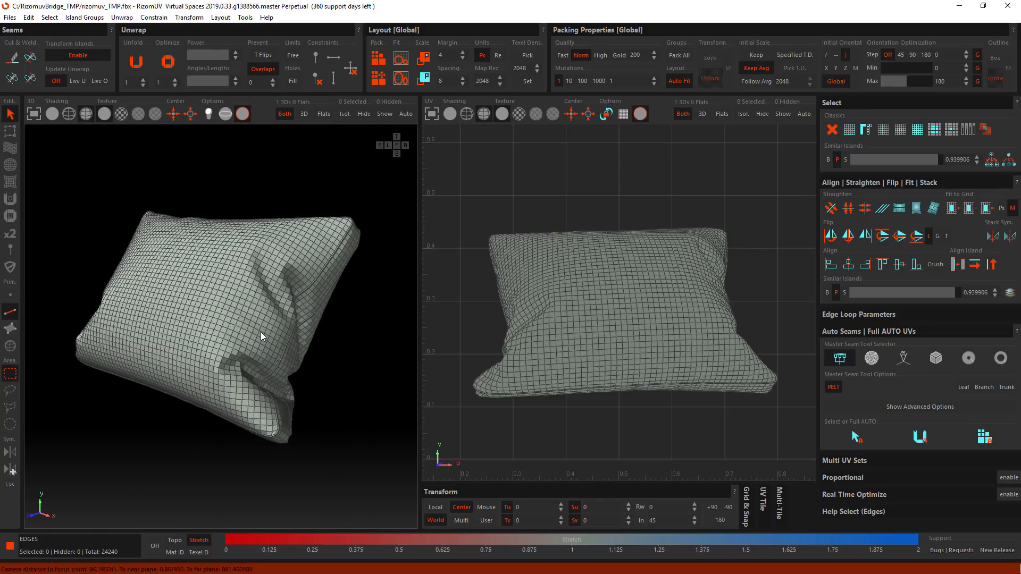
pyautogui.scroll(-3, 601, 284)
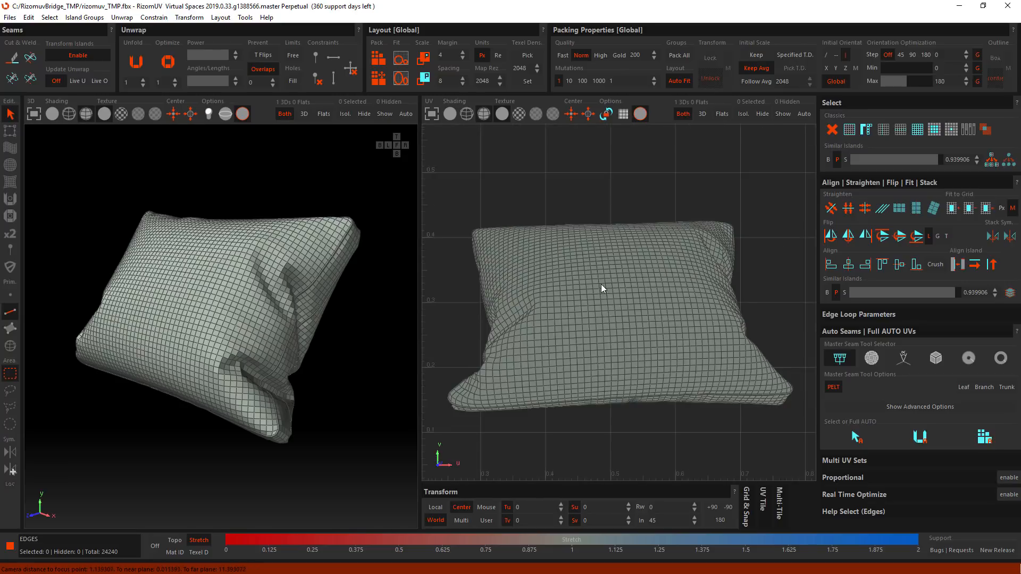
pyautogui.moveTo(619, 296); pyautogui.dragTo(619, 316, button='middle')
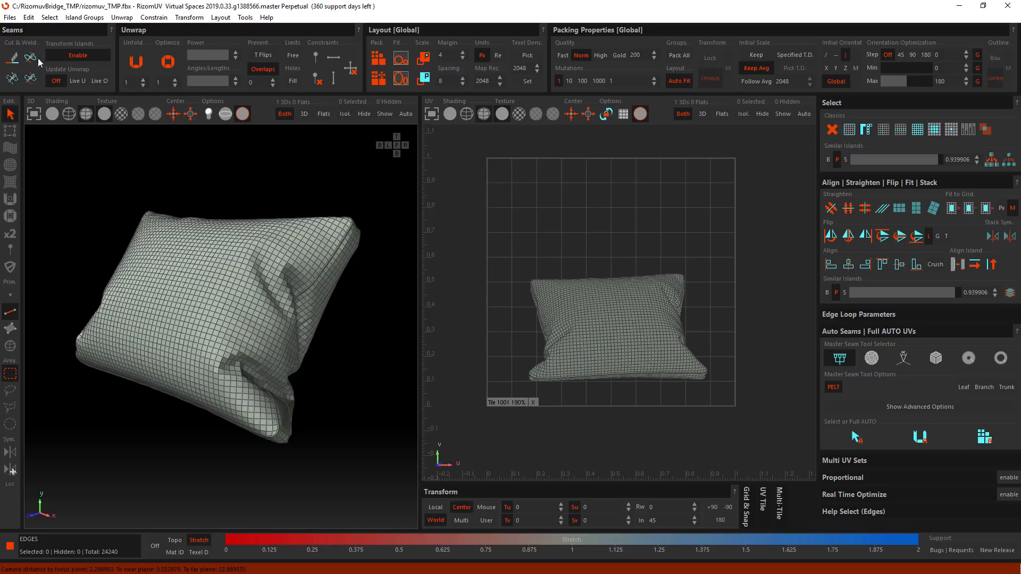
pyautogui.click(28, 17)
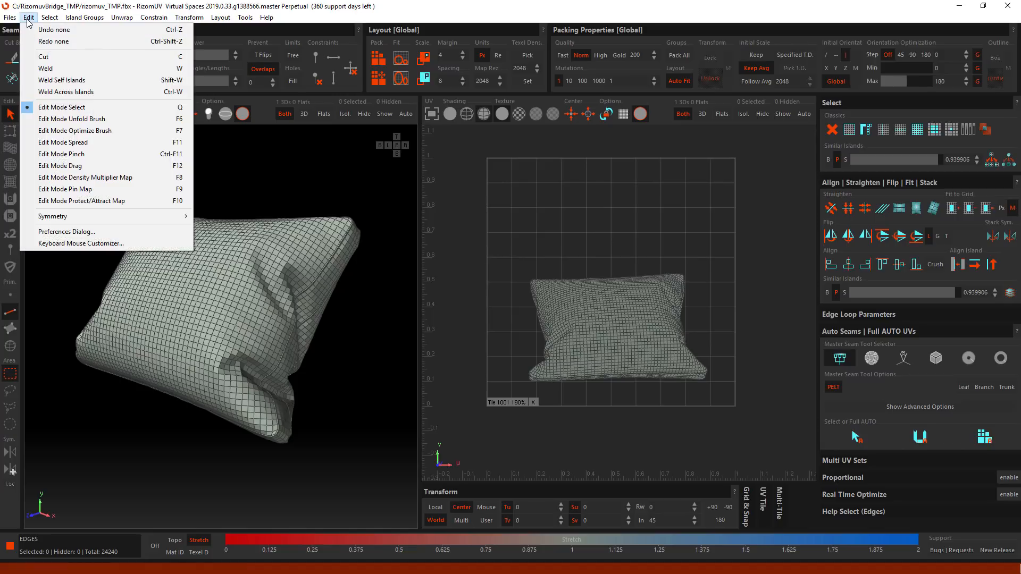
pyautogui.click(68, 243)
pyautogui.moveTo(236, 72); pyautogui.dragTo(250, 68)
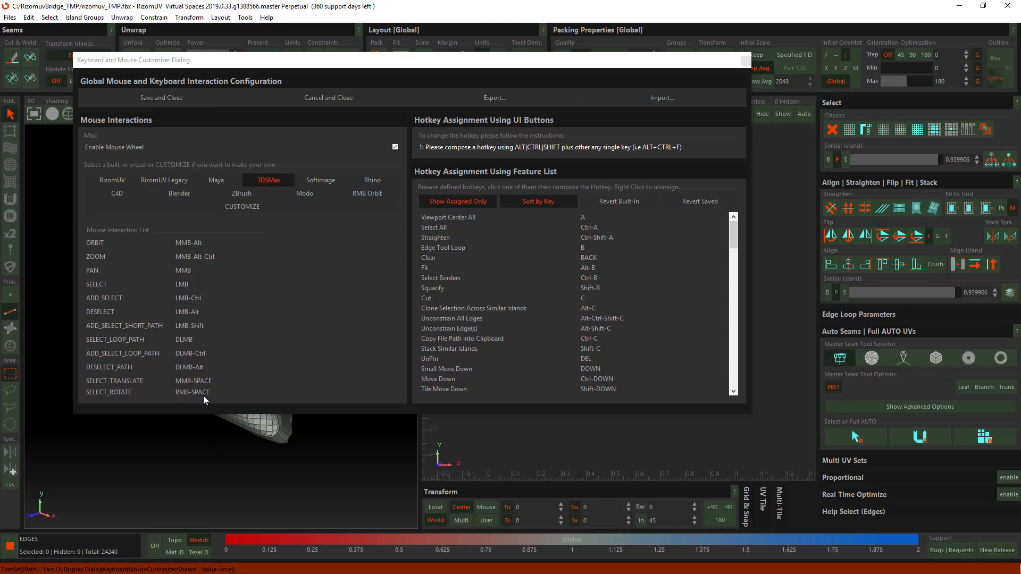
pyautogui.click(222, 181)
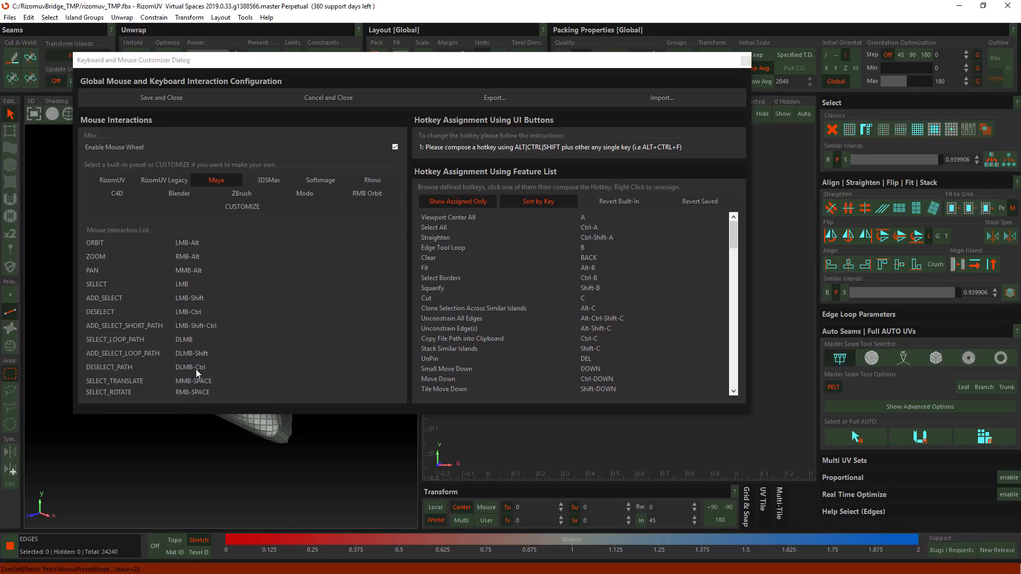
pyautogui.click(273, 182)
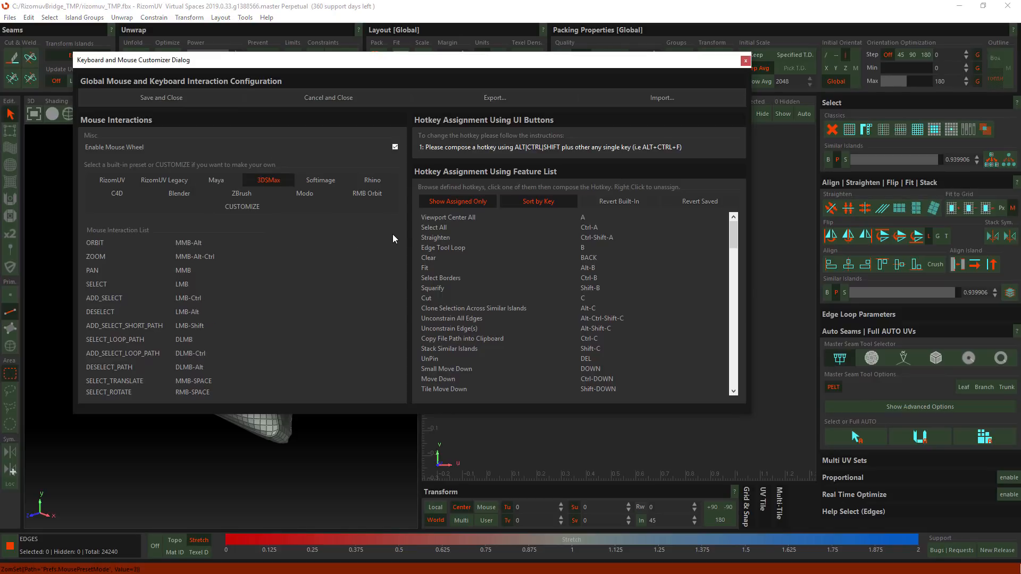
pyautogui.click(746, 61)
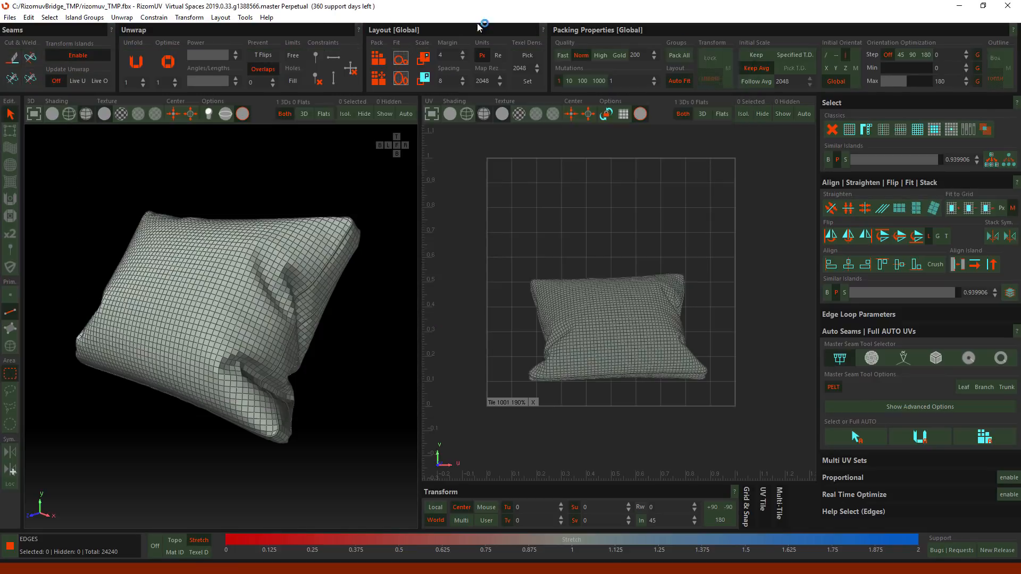
# - Review the viewport preferences, including the Mouse Centered orbit mode, and close the Preferences dialog
pyautogui.click(28, 17)
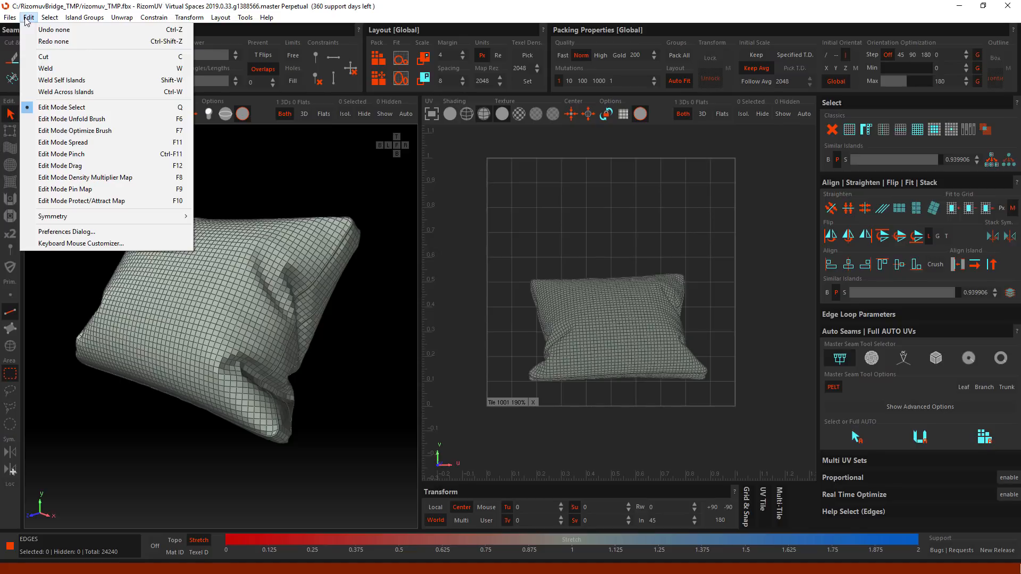
pyautogui.click(68, 237)
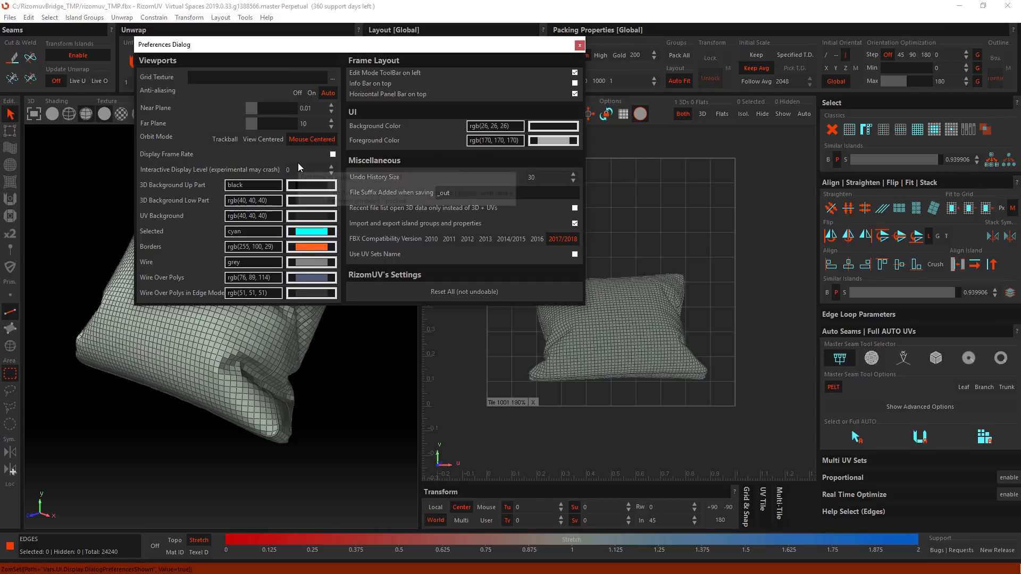
pyautogui.click(319, 245)
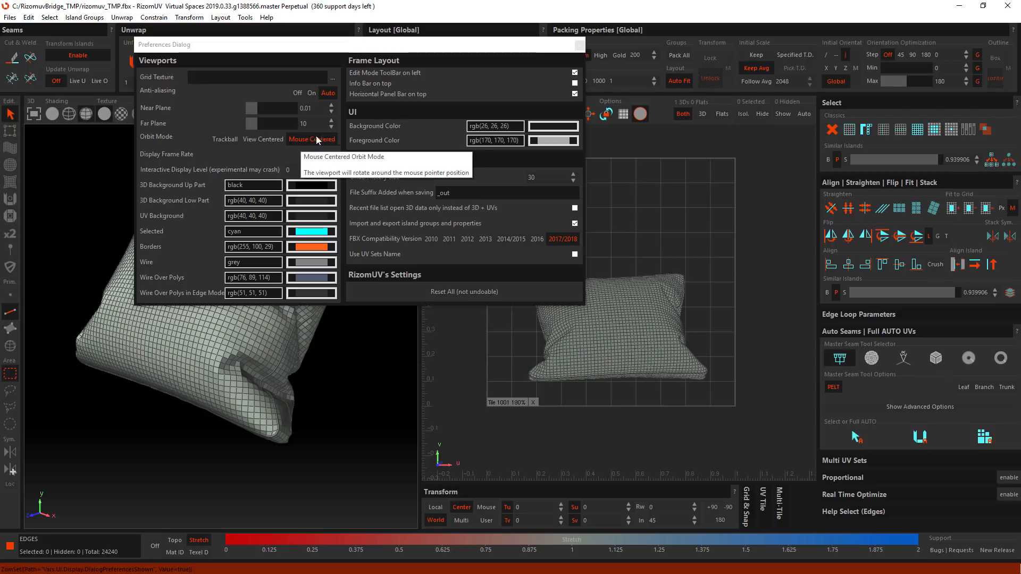
pyautogui.click(580, 45)
# - Try selecting a single point on the pillow in point mode and a single edge in edge mode
pyautogui.moveTo(359, 231); pyautogui.dragTo(263, 308, button='middle')
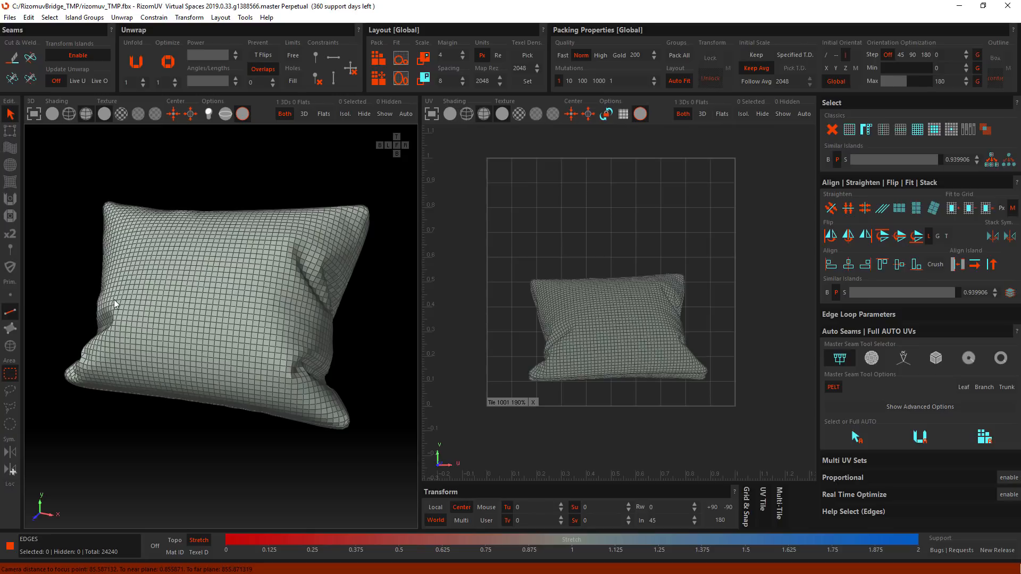
pyautogui.click(10, 296)
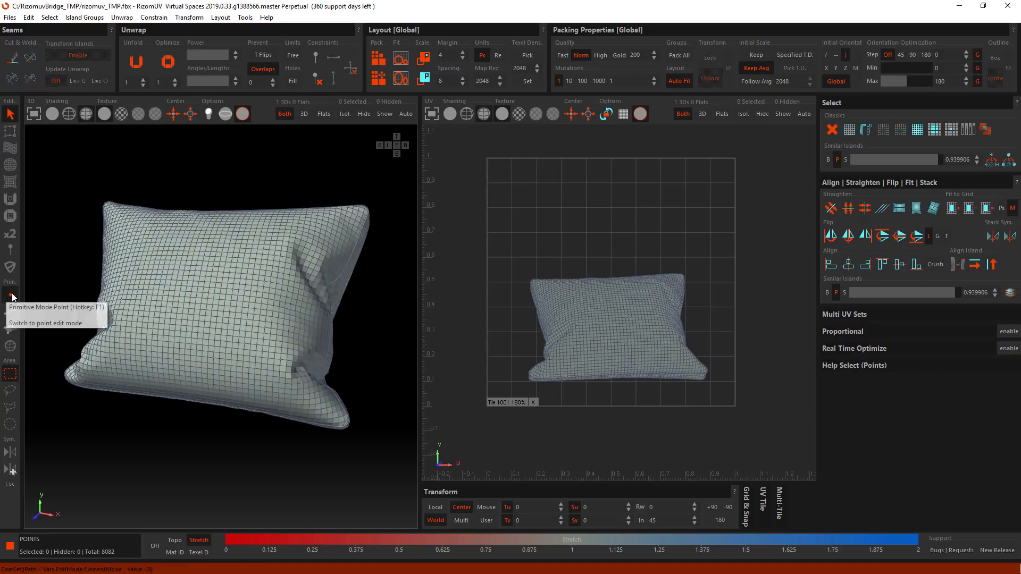
pyautogui.click(216, 282)
pyautogui.scroll(10, 216, 282)
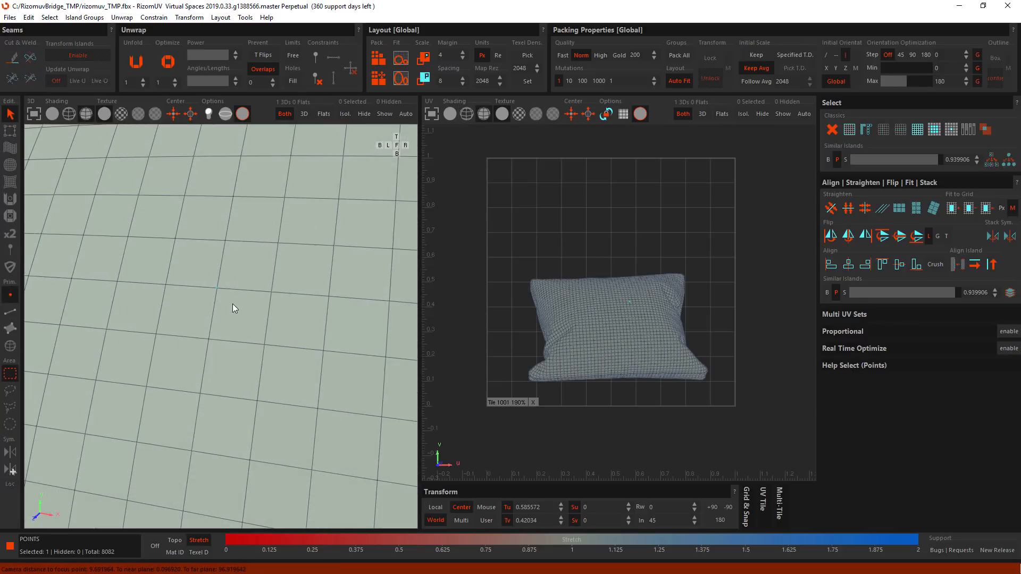
pyautogui.click(10, 312)
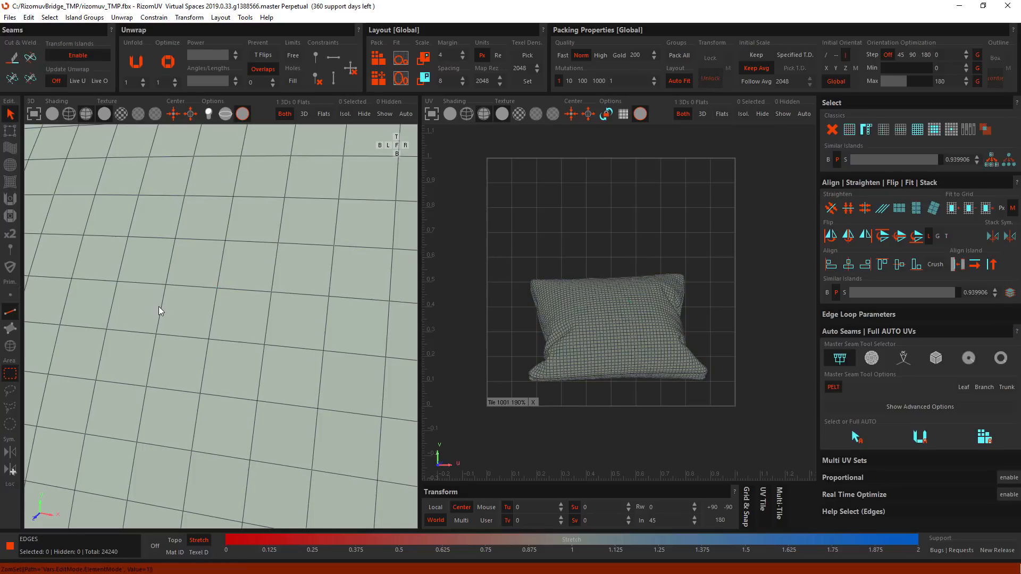
pyautogui.click(161, 307)
# - Switch through polygon mode to island mode, select the whole pillow island, and frame it in the 3D view
pyautogui.click(10, 328)
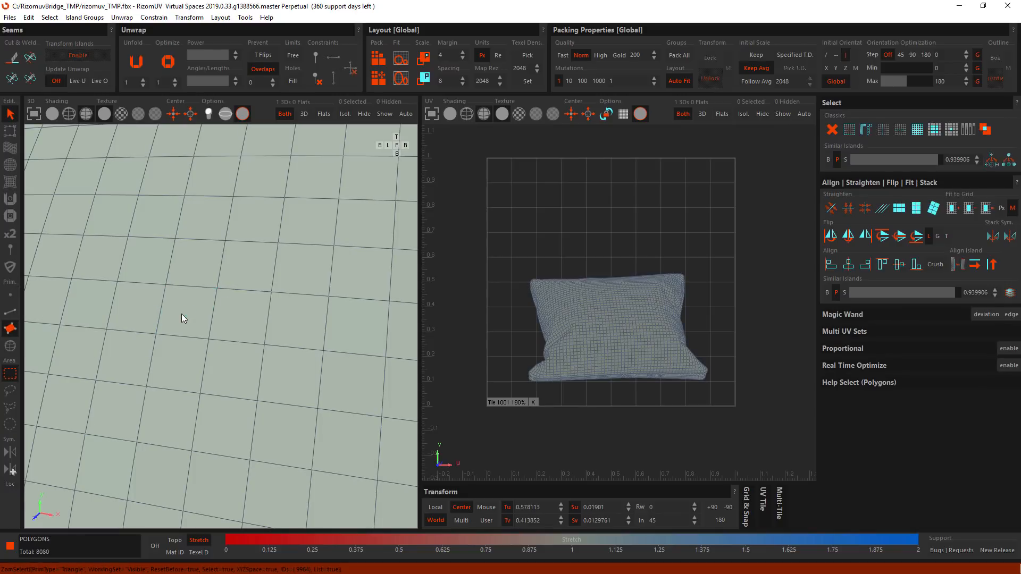
pyautogui.click(10, 345)
pyautogui.click(206, 334)
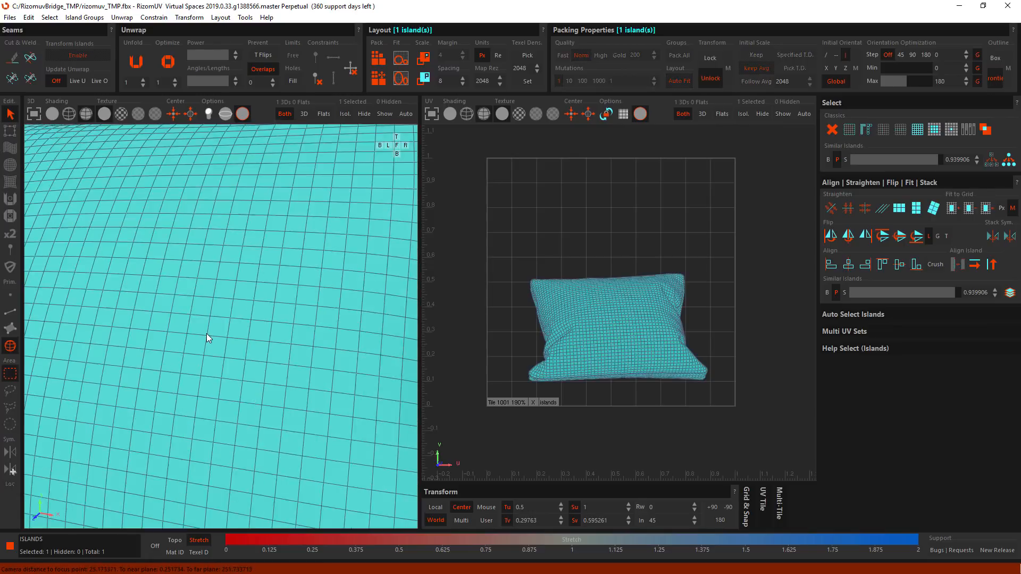
pyautogui.press('f')
pyautogui.moveTo(252, 323)
pyautogui.mouseDown(button='middle')
pyautogui.moveTo(110, 292)
pyautogui.moveTo(269, 337)
pyautogui.moveTo(254, 326)
pyautogui.mouseUp(button='middle')
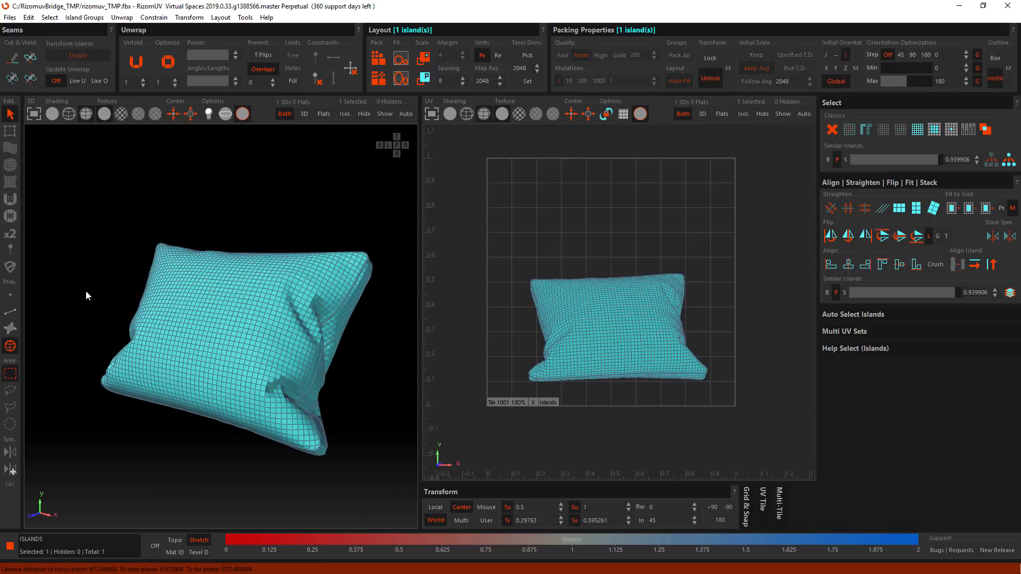
# - Cycle through the point, edge, polygon and island primitive modes and reselect the pillow island
pyautogui.press('F2')
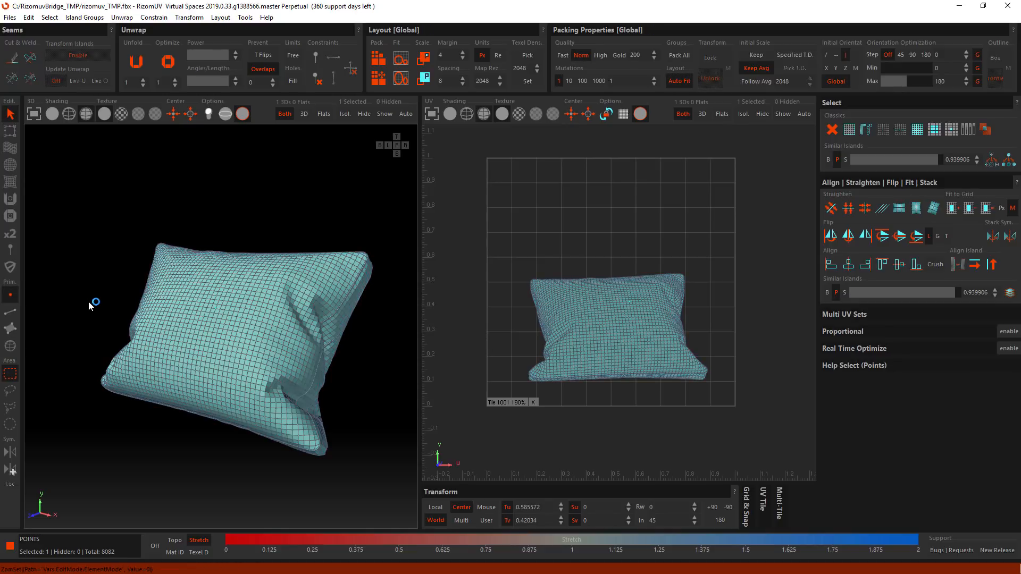
pyautogui.press('F1')
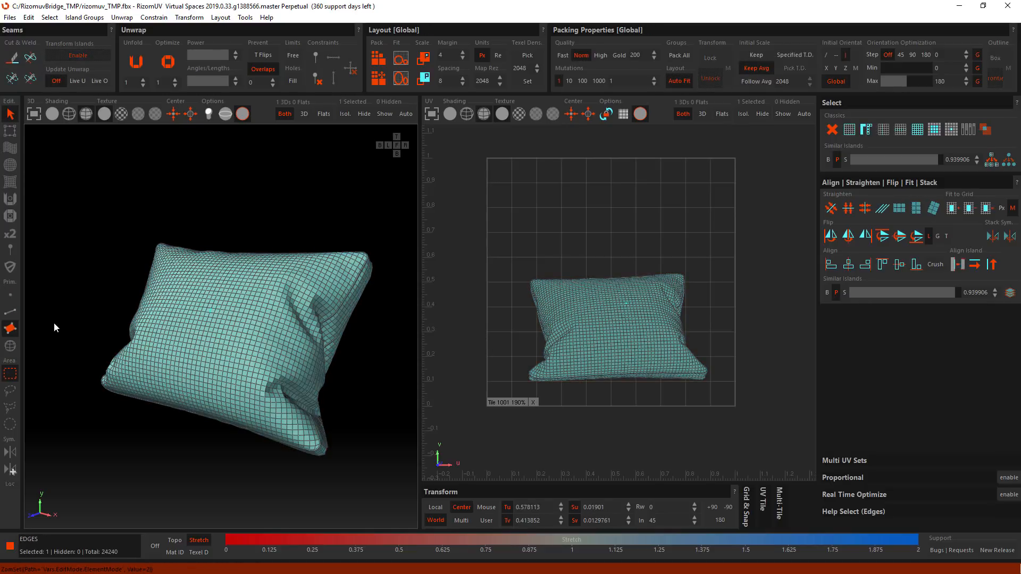
pyautogui.press('F2')
pyautogui.press('F3')
pyautogui.press('F4')
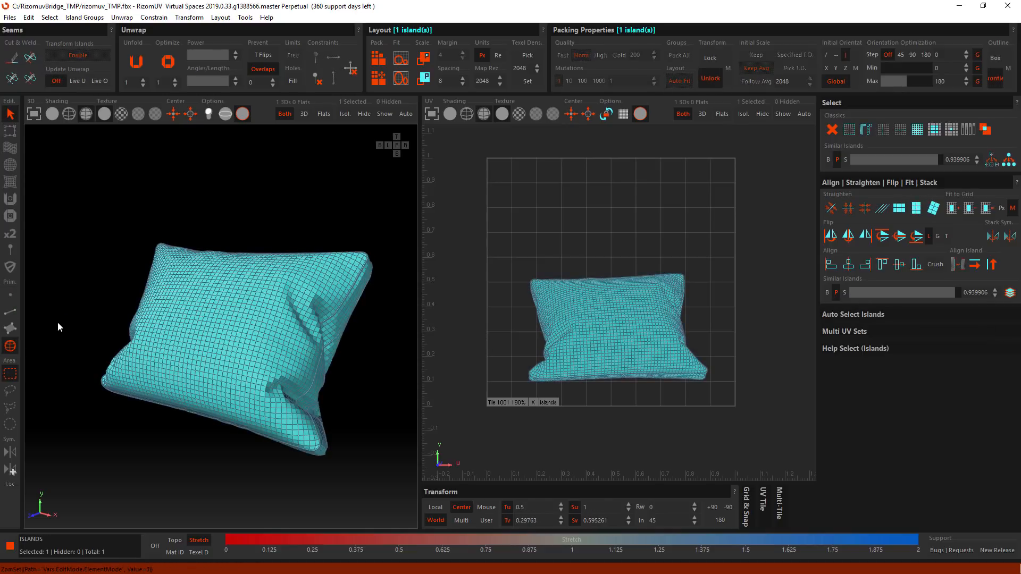
pyautogui.press('F2')
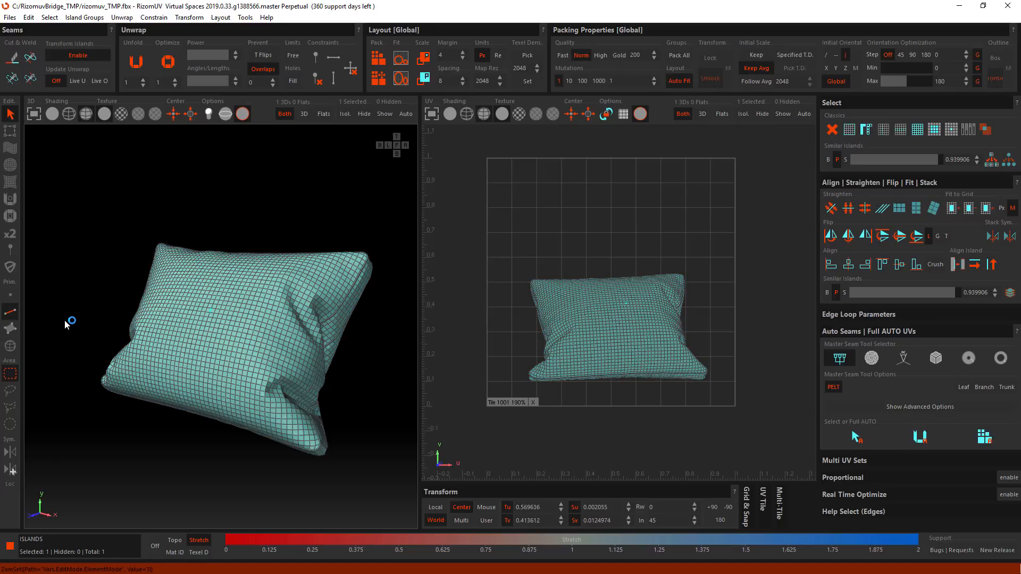
pyautogui.press('F4')
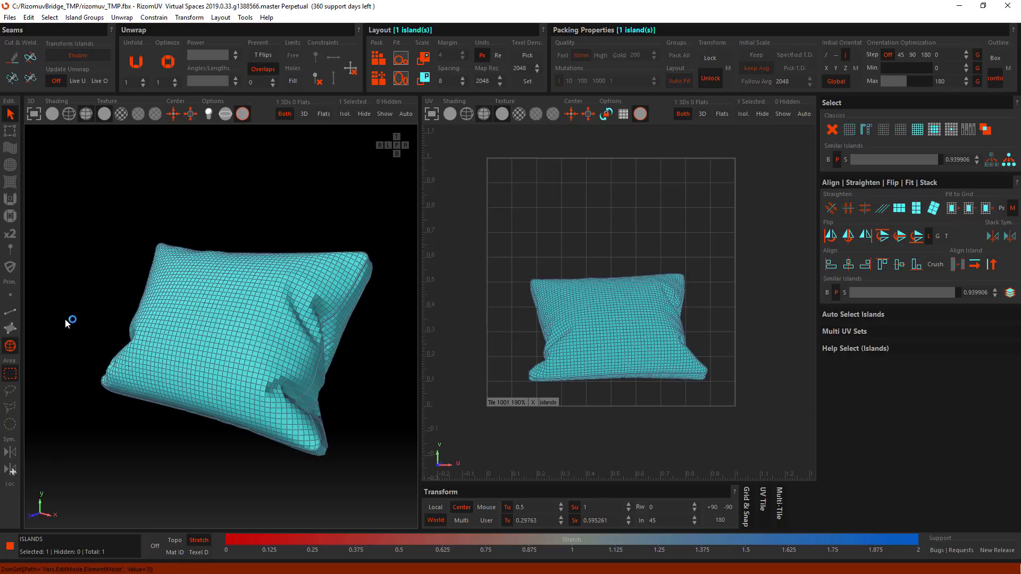
pyautogui.click(274, 233)
pyautogui.click(256, 308)
# - In edge mode, select an edge and its loop on the pillow's front face, and clear the selection
pyautogui.press('F2')
pyautogui.click(219, 321)
pyautogui.scroll(5, 219, 321)
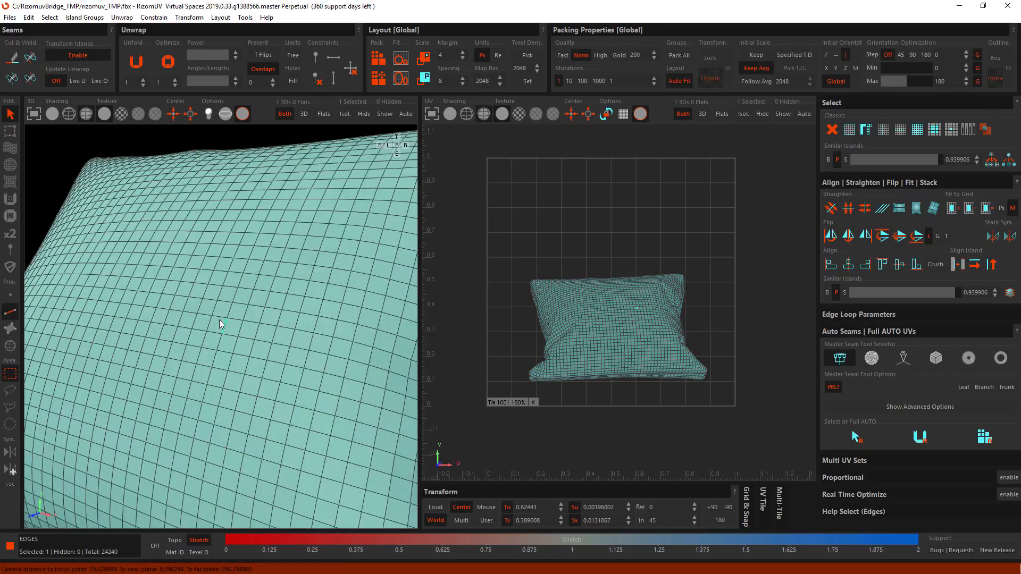
pyautogui.doubleClick(225, 325)
pyautogui.scroll(-5, 225, 325)
pyautogui.keyDown('alt'); pyautogui.moveTo(266, 328); pyautogui.dragTo(226, 220); pyautogui.keyUp('alt')
pyautogui.click(229, 151)
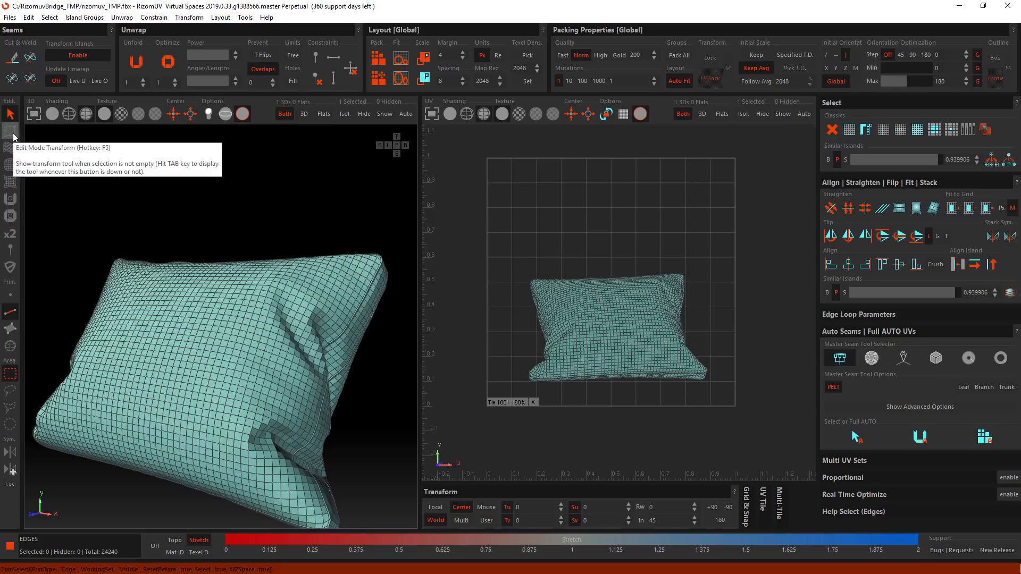
# - Try the rectangular and freehand lasso area selections in the empty part of the UV tile
pyautogui.click(10, 374)
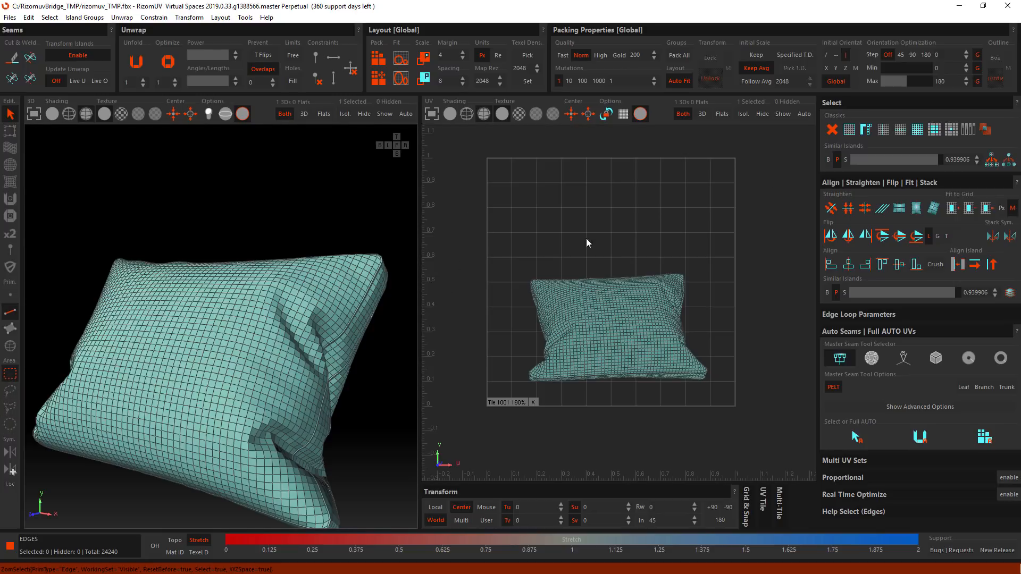
pyautogui.moveTo(481, 165); pyautogui.dragTo(654, 260)
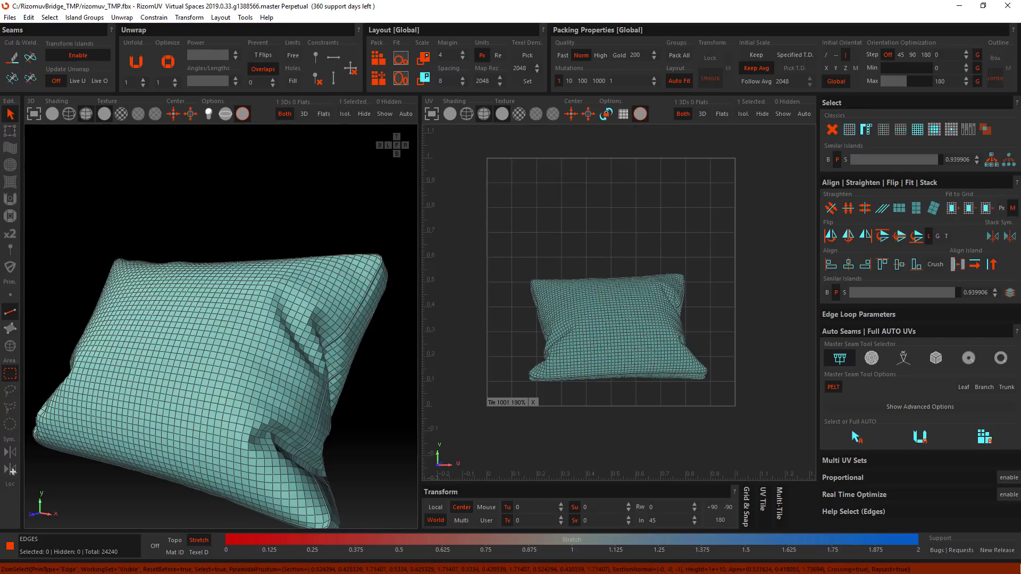
pyautogui.click(10, 392)
pyautogui.moveTo(490, 200)
pyautogui.mouseDown()
pyautogui.moveTo(580, 246)
pyautogui.moveTo(505, 182)
pyautogui.mouseUp()
# - Try a four-point polygonal lasso selection above the pillow's UVs and return to the rectangular area selection
pyautogui.click(10, 408)
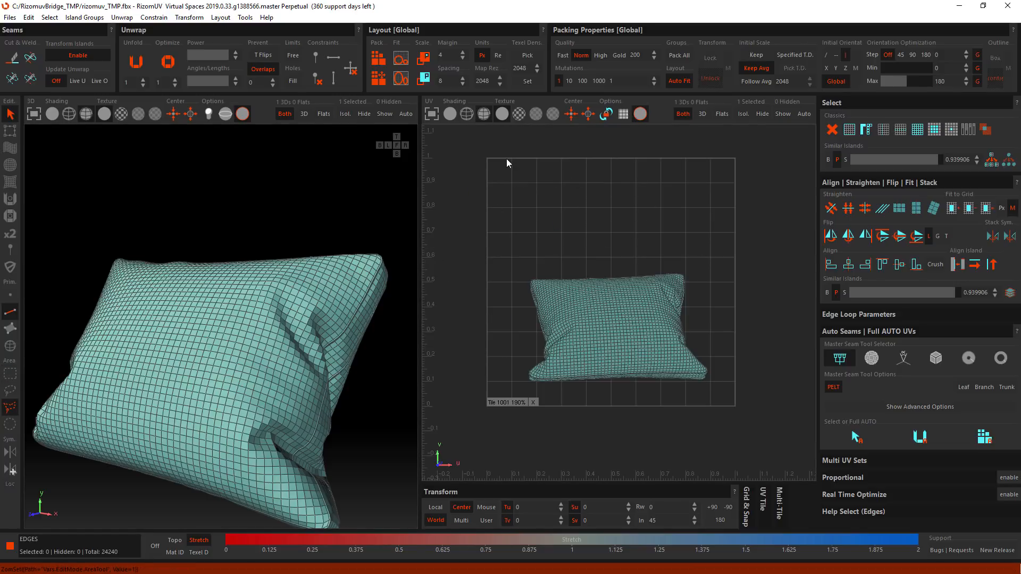
pyautogui.click(506, 158)
pyautogui.click(710, 232)
pyautogui.click(592, 268)
pyautogui.click(438, 260)
pyautogui.click(506, 159)
pyautogui.click(11, 375)
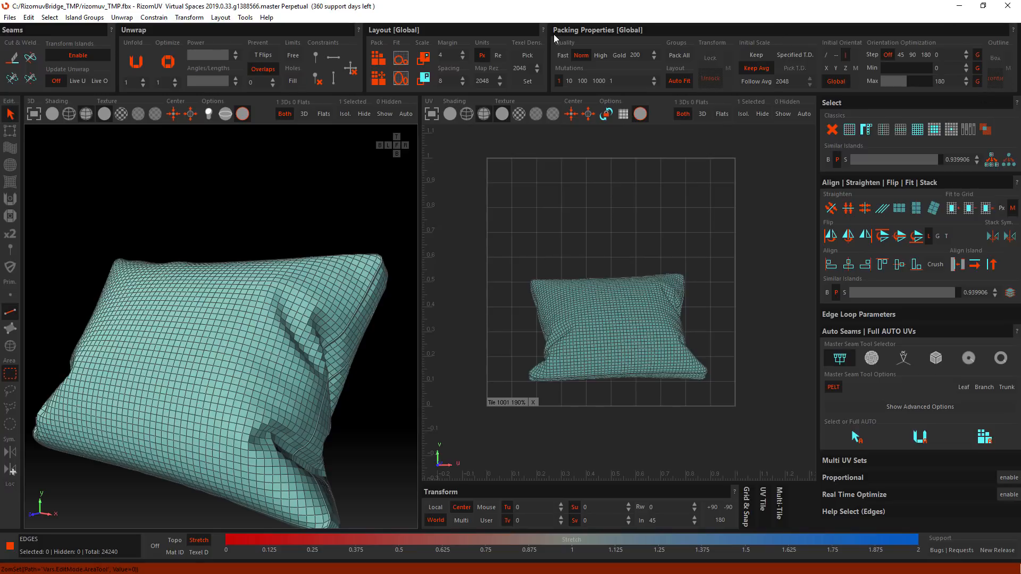
# - Collapse the Seams, Unwrap, Layout and Packing Properties sections and expand them again, leaving only Packing Properties collapsed
pyautogui.click(453, 33)
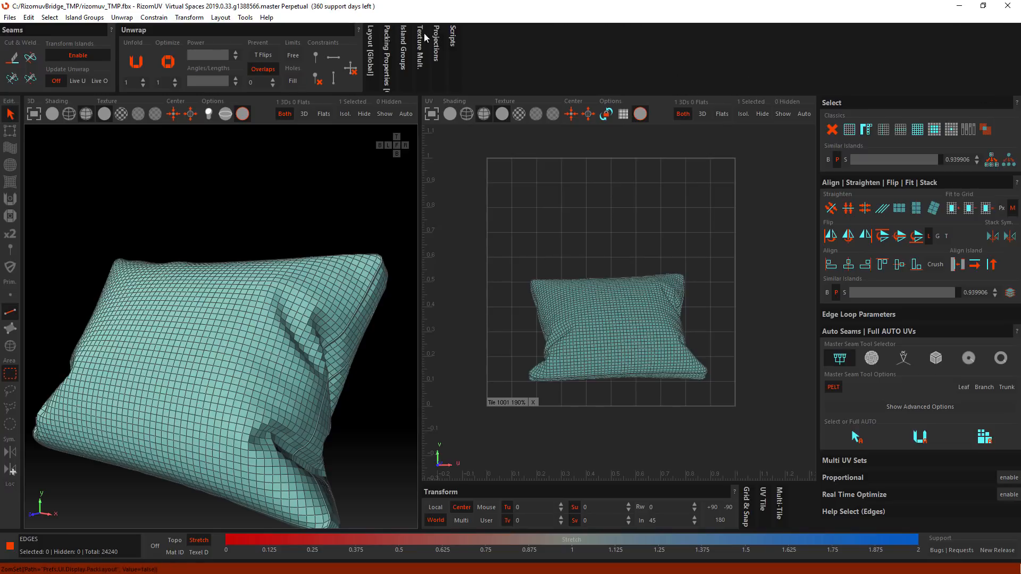
pyautogui.click(158, 31)
pyautogui.click(47, 30)
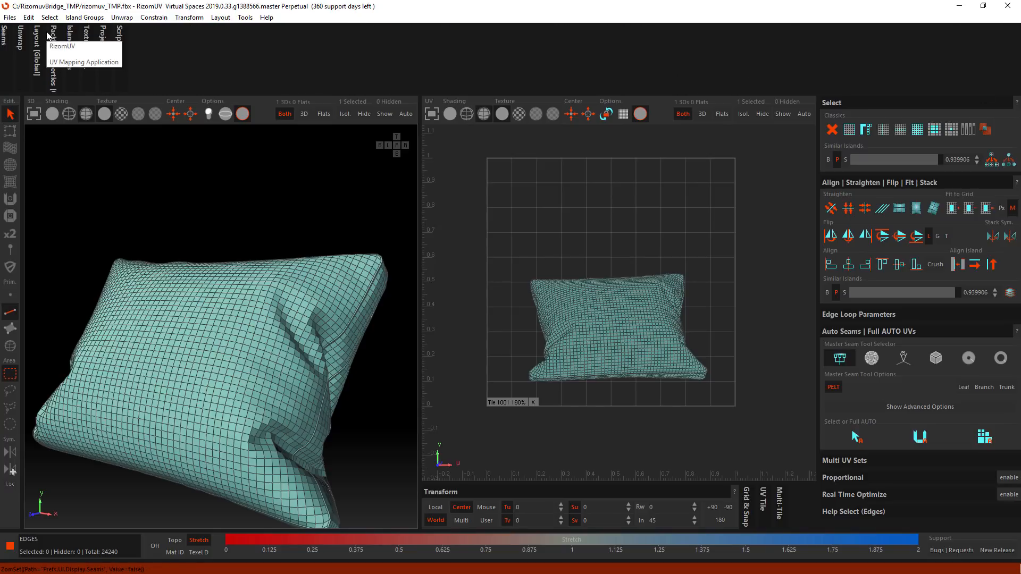
pyautogui.click(4, 35)
pyautogui.click(123, 37)
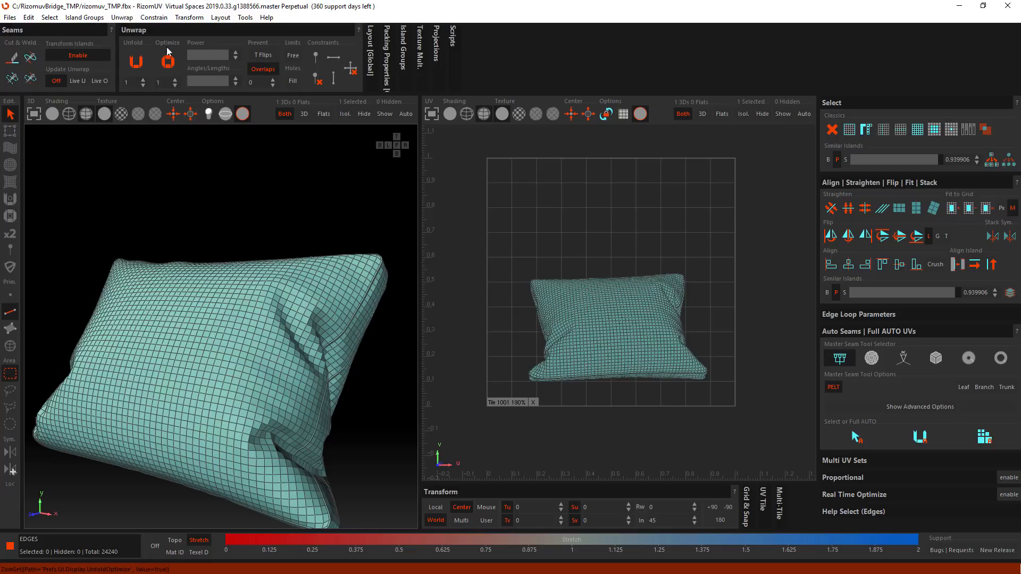
pyautogui.click(377, 41)
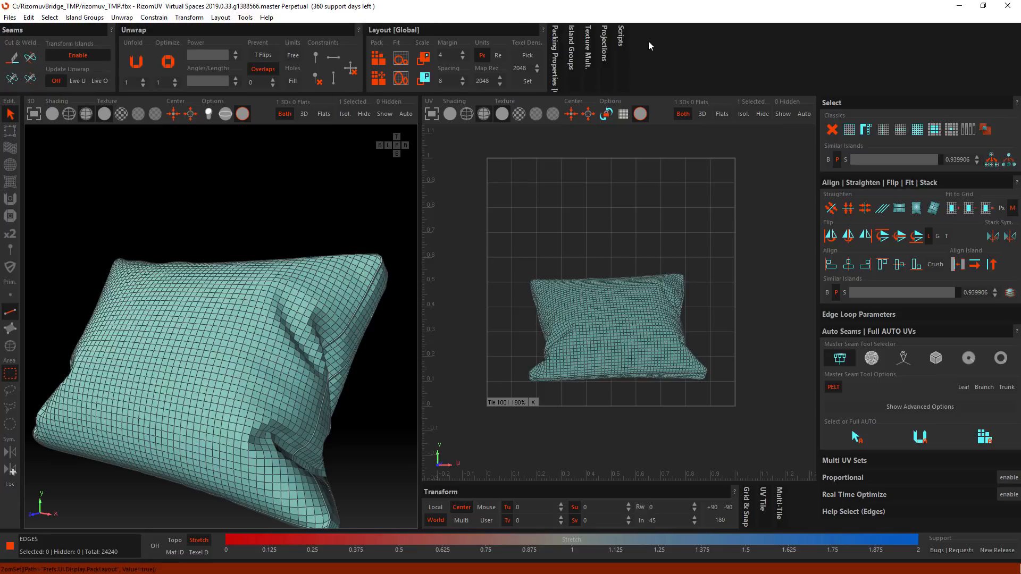
pyautogui.click(556, 40)
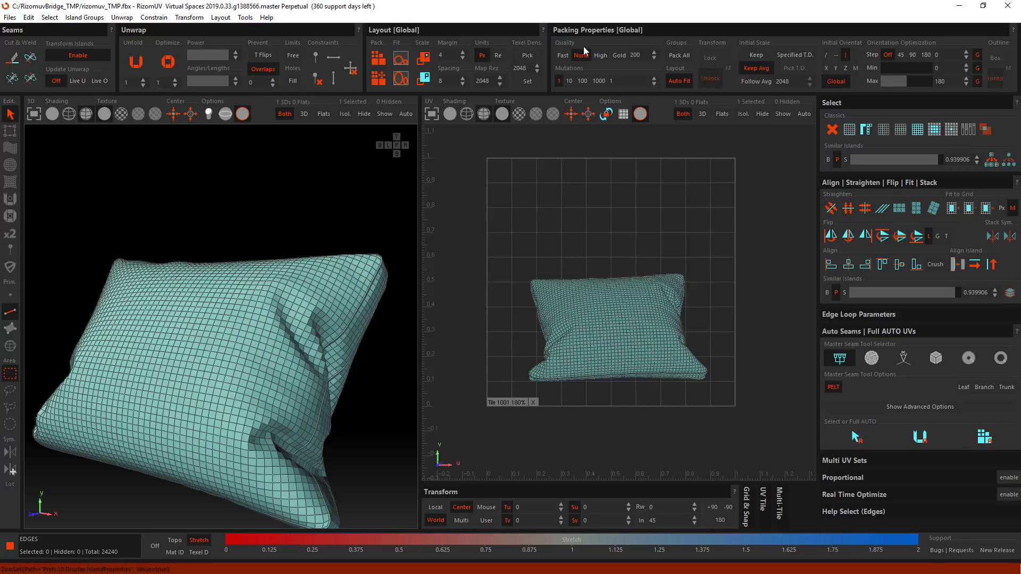
pyautogui.click(612, 34)
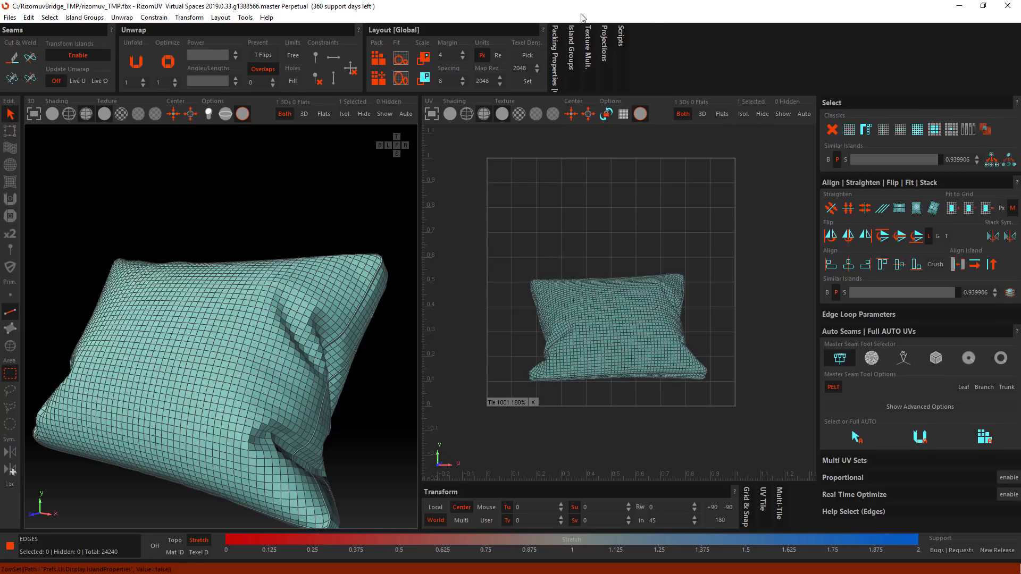
# - Expand the collapsed Packing Properties section
pyautogui.click(555, 54)
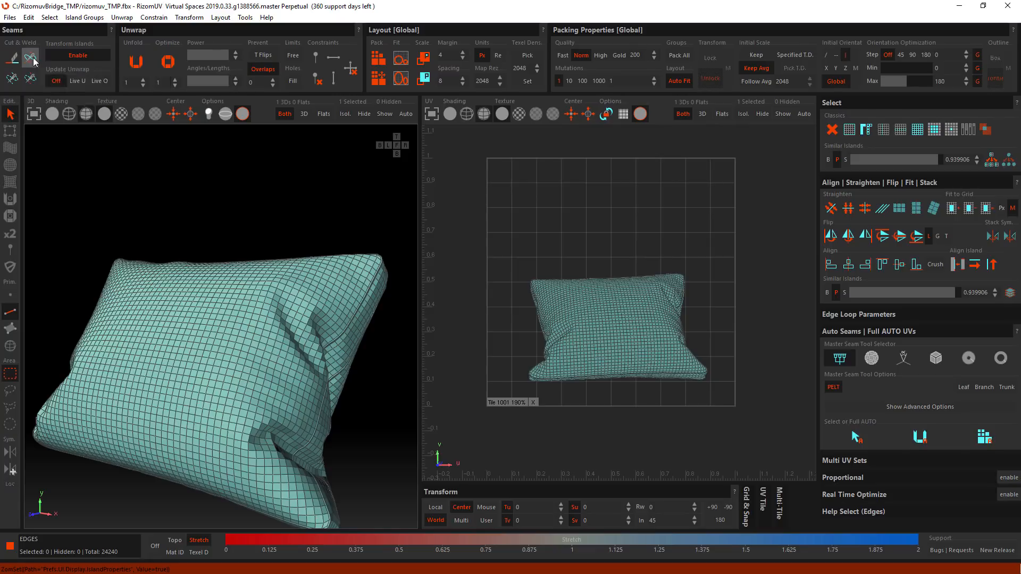
pyautogui.click(17, 62)
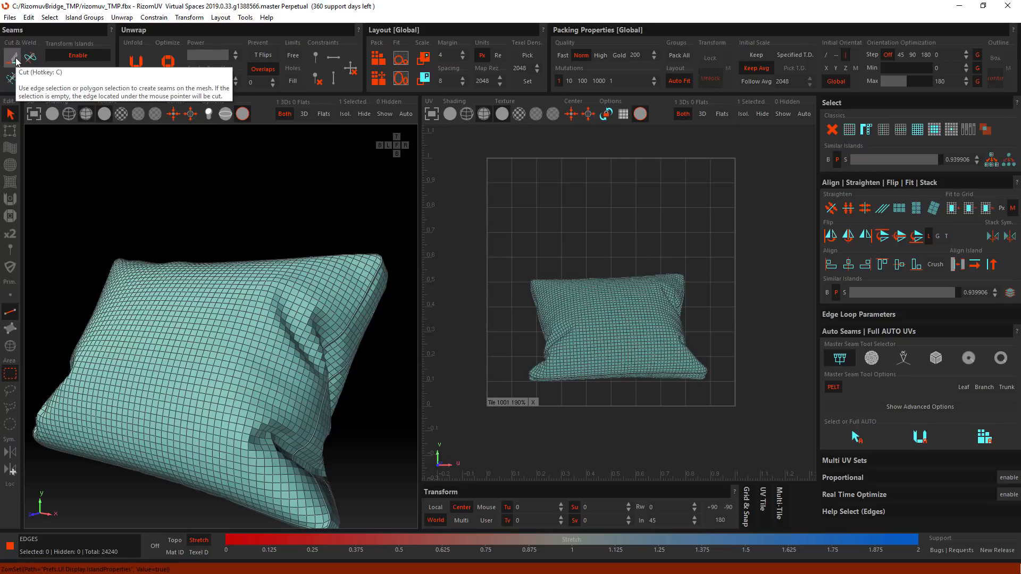
# - Try the wireframe and plain polygon shading modes in the 3D view and return to polygon plus wireframe
pyautogui.scroll(6, 209, 323)
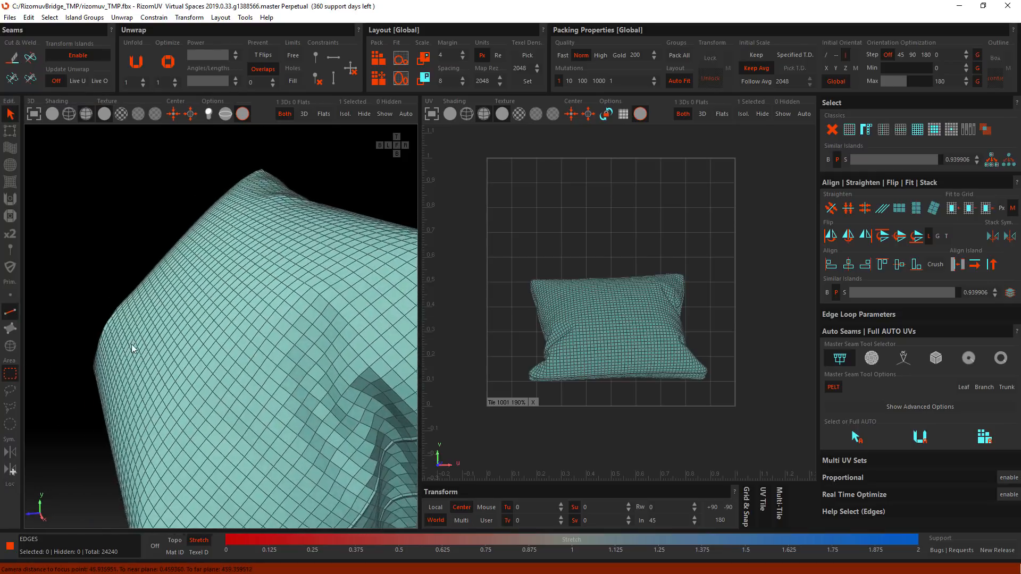
pyautogui.keyDown('alt'); pyautogui.moveTo(132, 344); pyautogui.dragTo(159, 341); pyautogui.keyUp('alt')
pyautogui.scroll(4, 203, 376)
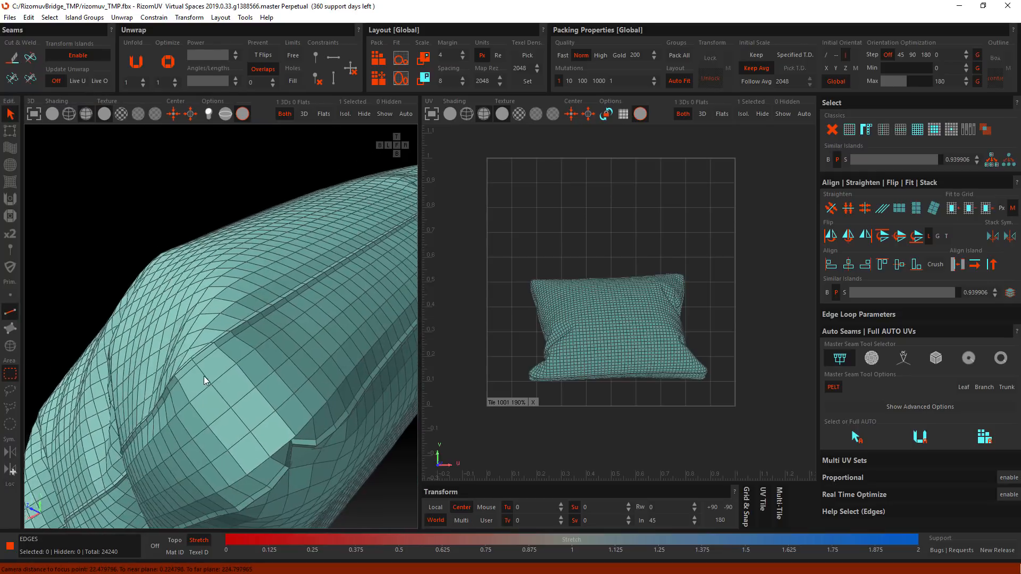
pyautogui.keyDown('alt'); pyautogui.moveTo(203, 375); pyautogui.dragTo(100, 164); pyautogui.keyUp('alt')
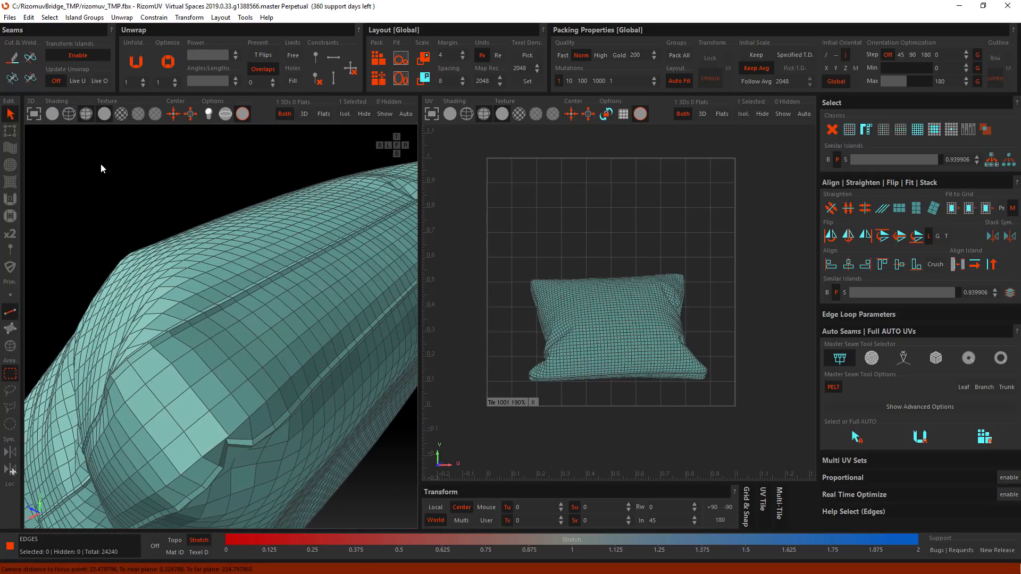
pyautogui.click(70, 117)
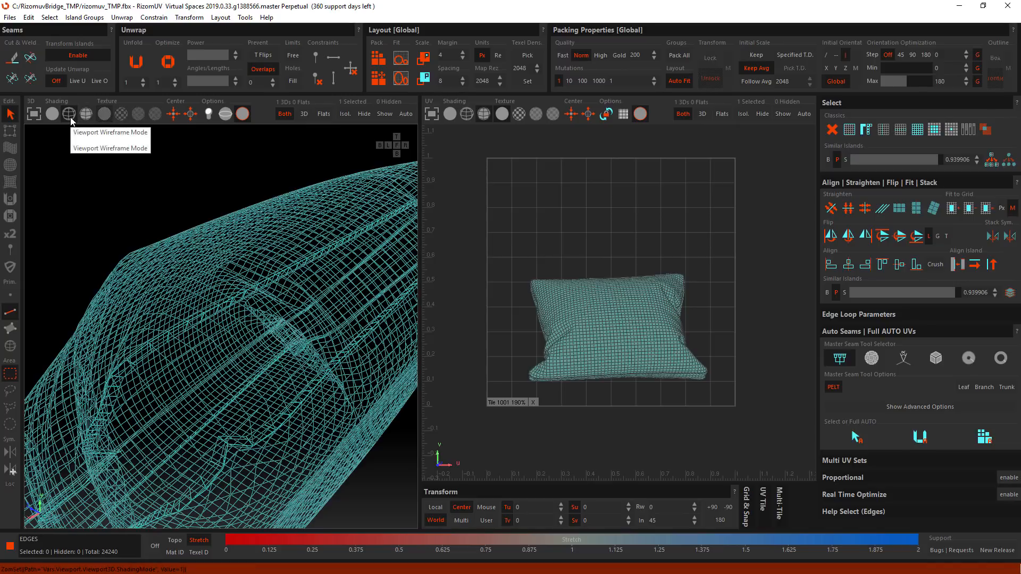
pyautogui.click(53, 114)
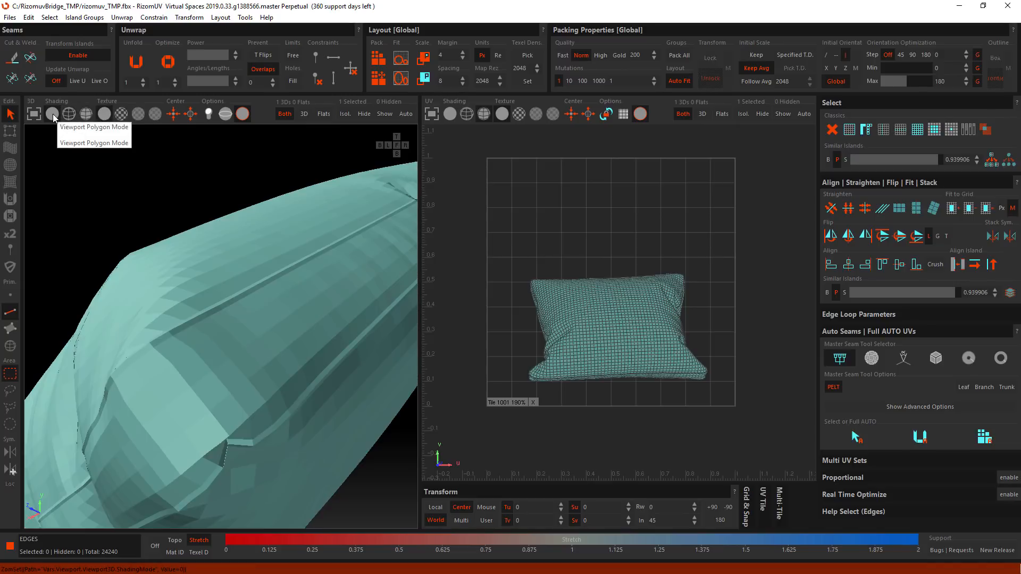
pyautogui.click(71, 116)
pyautogui.click(84, 119)
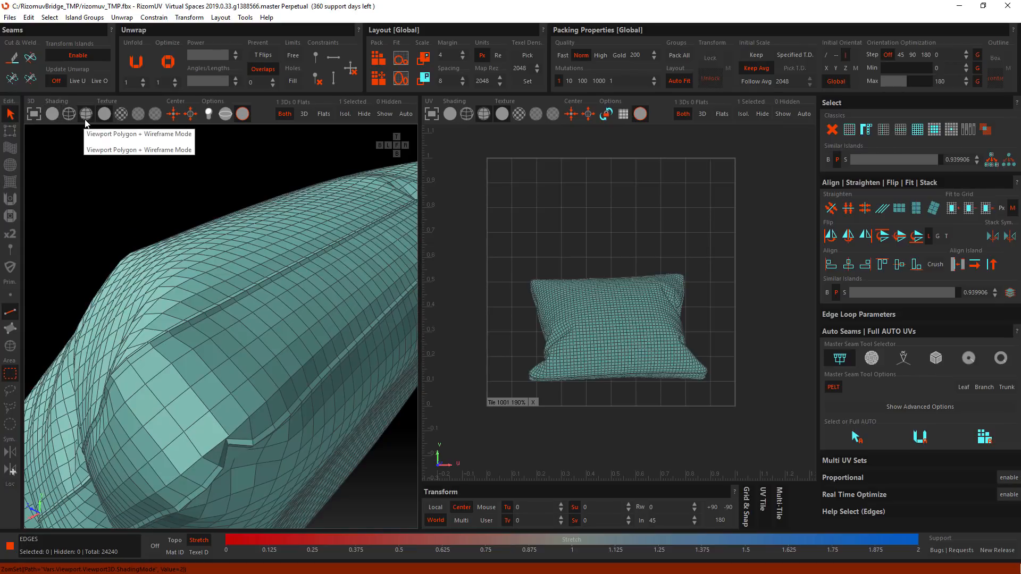
# - Clear the edge selection, switch to island mode, and try the different texture display modes on the pillow in the 3D view
pyautogui.moveTo(129, 264); pyautogui.dragTo(123, 136, button='middle')
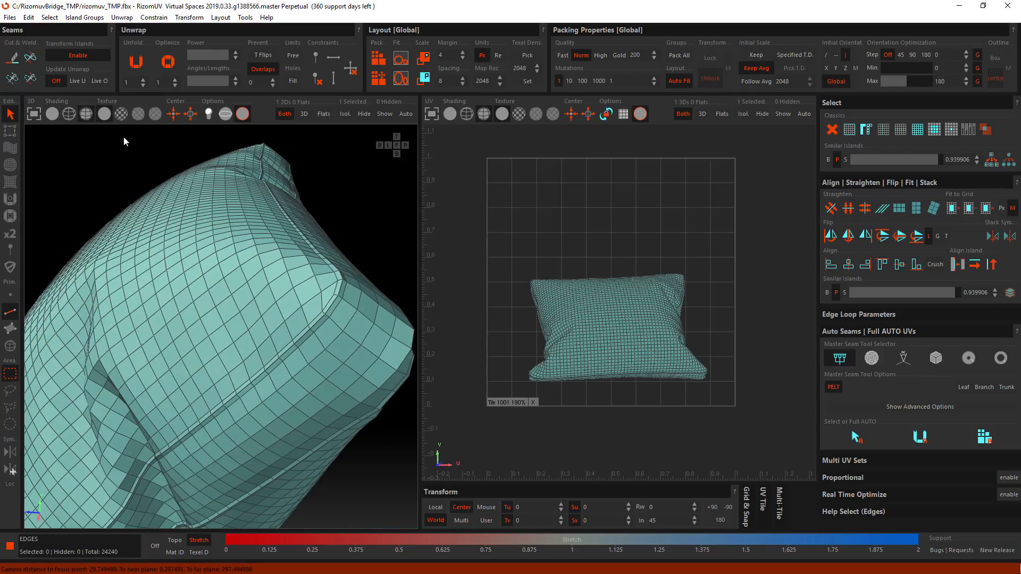
pyautogui.click(109, 117)
pyautogui.moveTo(164, 261); pyautogui.dragTo(230, 245, button='middle')
pyautogui.click(268, 196)
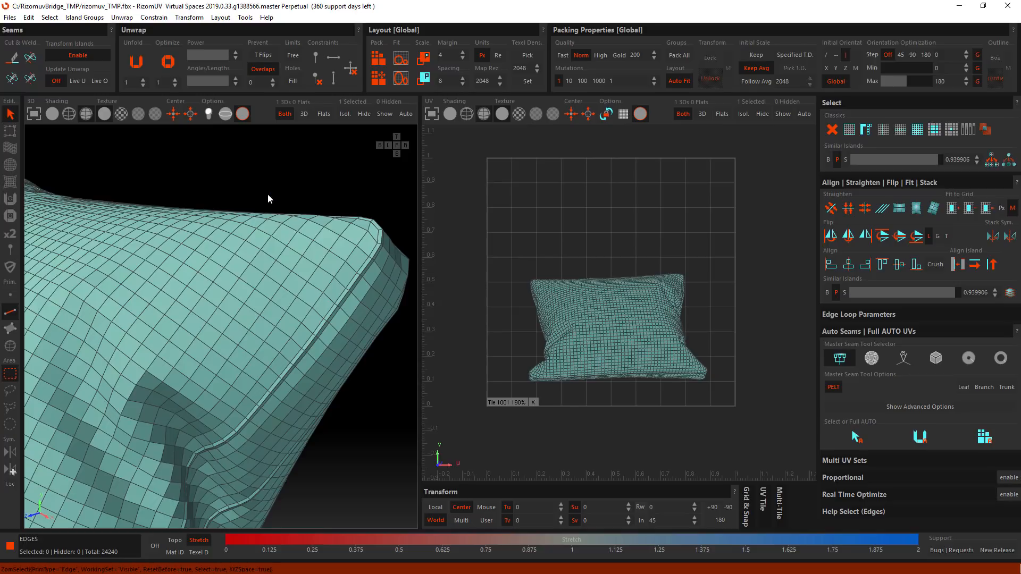
pyautogui.press('F4')
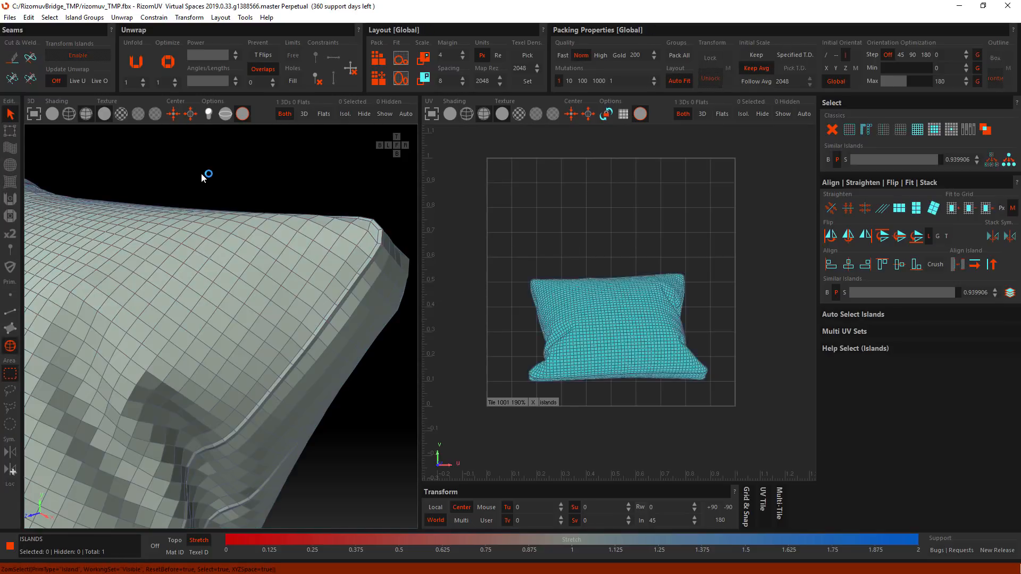
pyautogui.click(123, 114)
pyautogui.scroll(-7, 189, 255)
pyautogui.keyDown('alt'); pyautogui.moveTo(187, 282); pyautogui.dragTo(138, 310); pyautogui.keyUp('alt')
pyautogui.scroll(3, 138, 311)
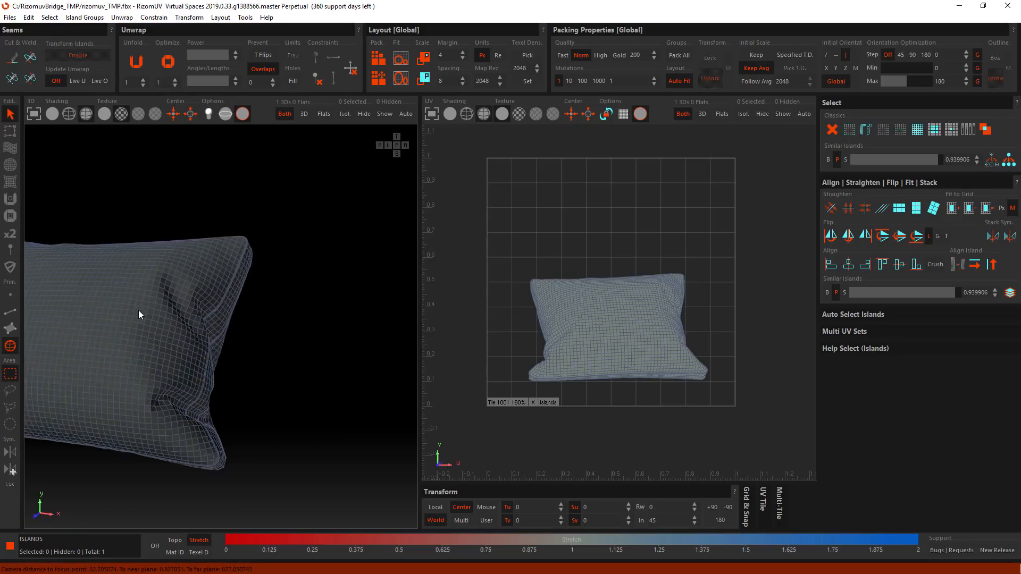
pyautogui.keyDown('alt'); pyautogui.moveTo(139, 311); pyautogui.dragTo(181, 295, button='middle'); pyautogui.keyUp('alt')
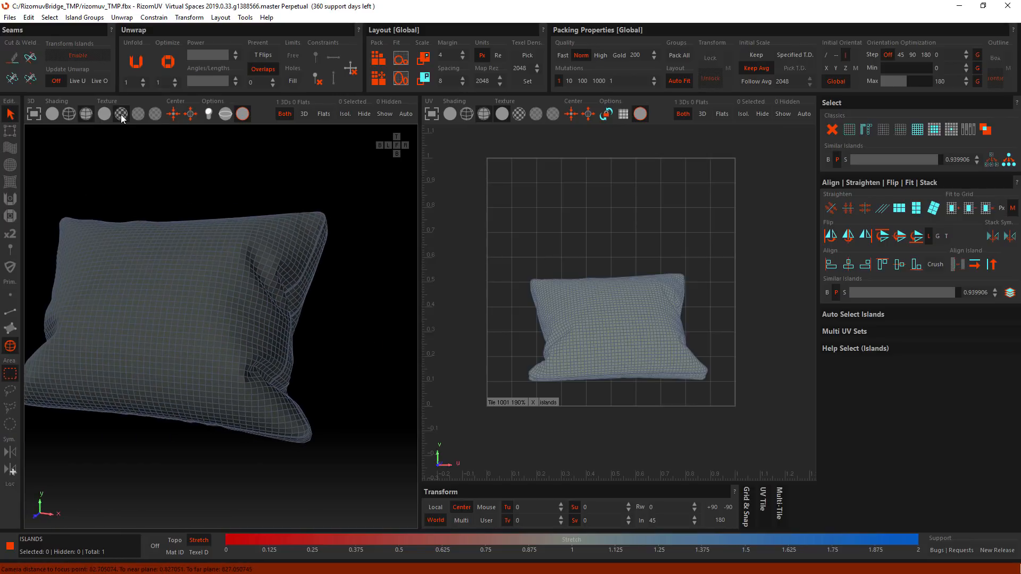
pyautogui.click(138, 114)
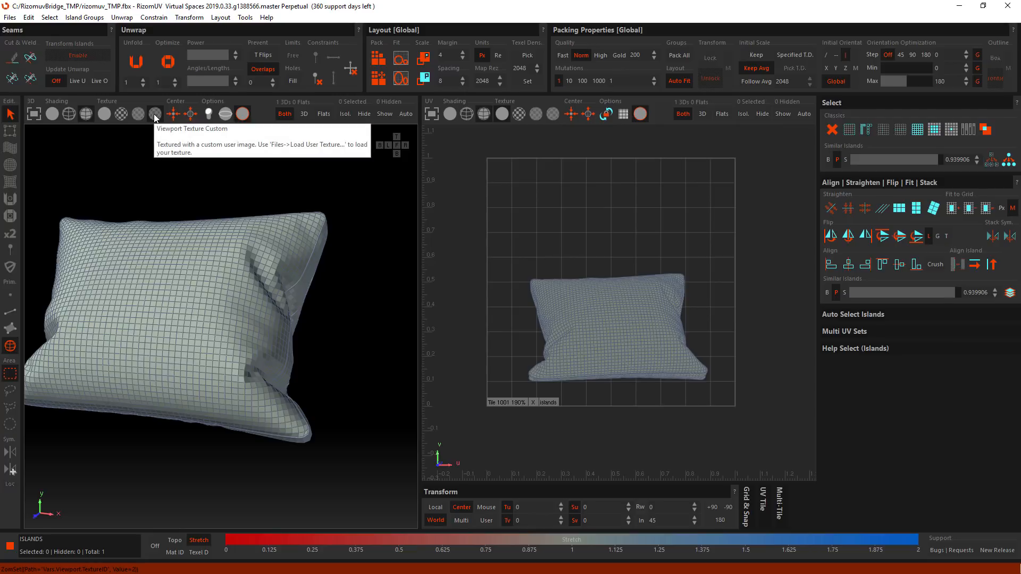
# - Compare the wireframe, polygon and combined shading modes at the pillow's corner, leaving the 3D view in wireframe mode
pyautogui.click(73, 114)
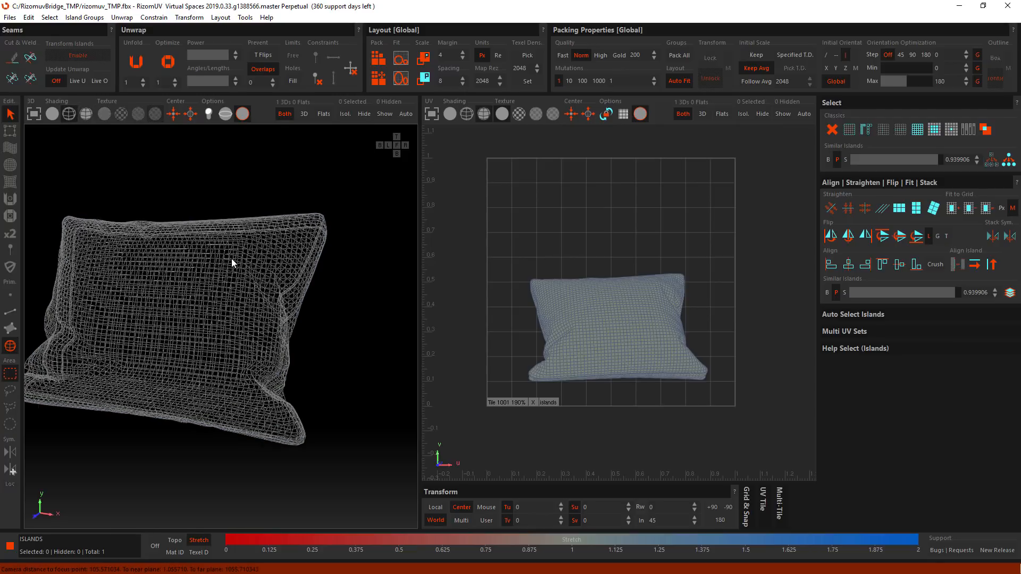
pyautogui.keyDown('alt'); pyautogui.moveTo(231, 259); pyautogui.dragTo(199, 275); pyautogui.keyUp('alt')
pyautogui.scroll(12, 292, 241)
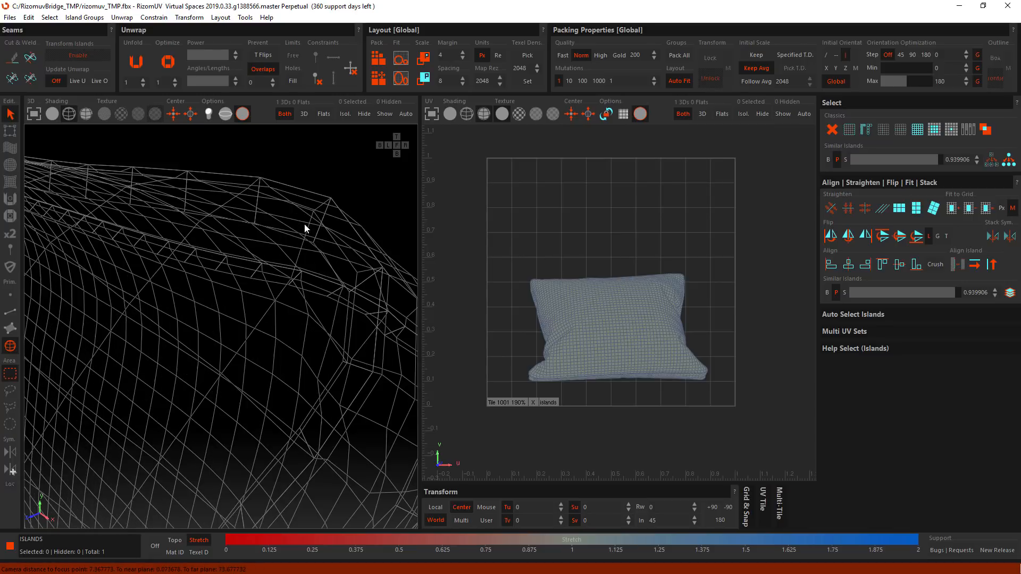
pyautogui.click(57, 116)
pyautogui.click(70, 115)
pyautogui.click(87, 115)
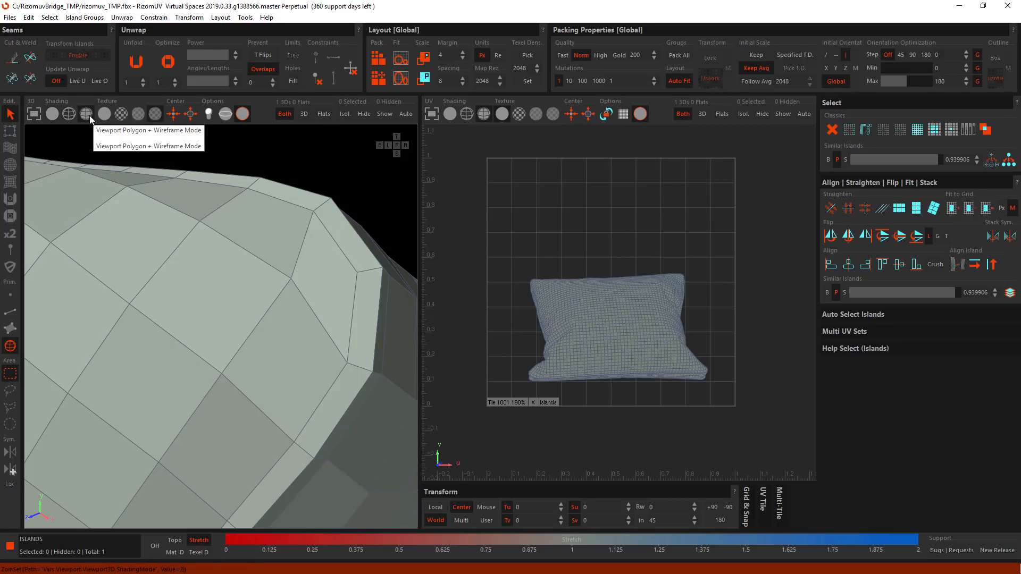
pyautogui.scroll(-6, 247, 231)
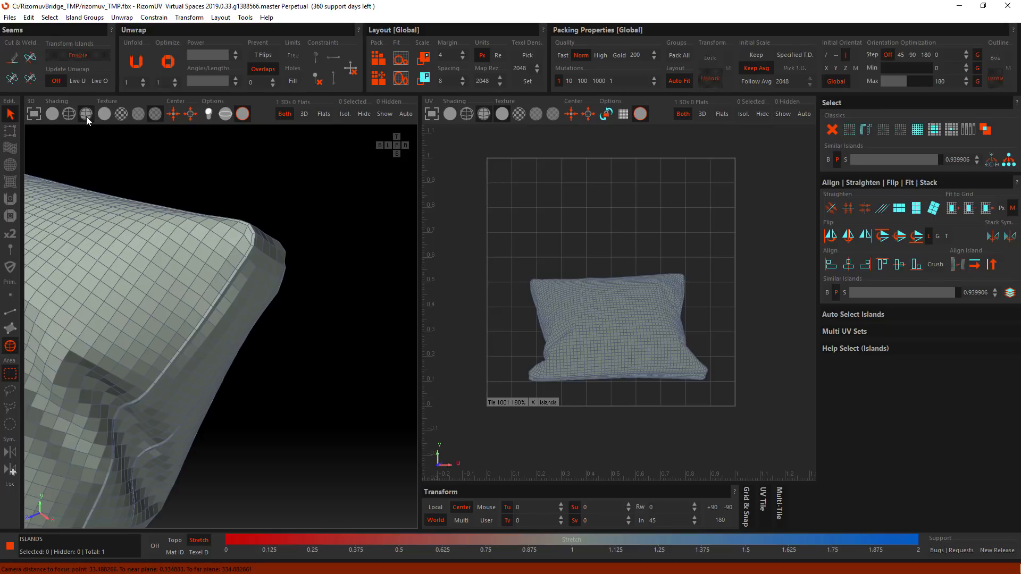
pyautogui.click(70, 114)
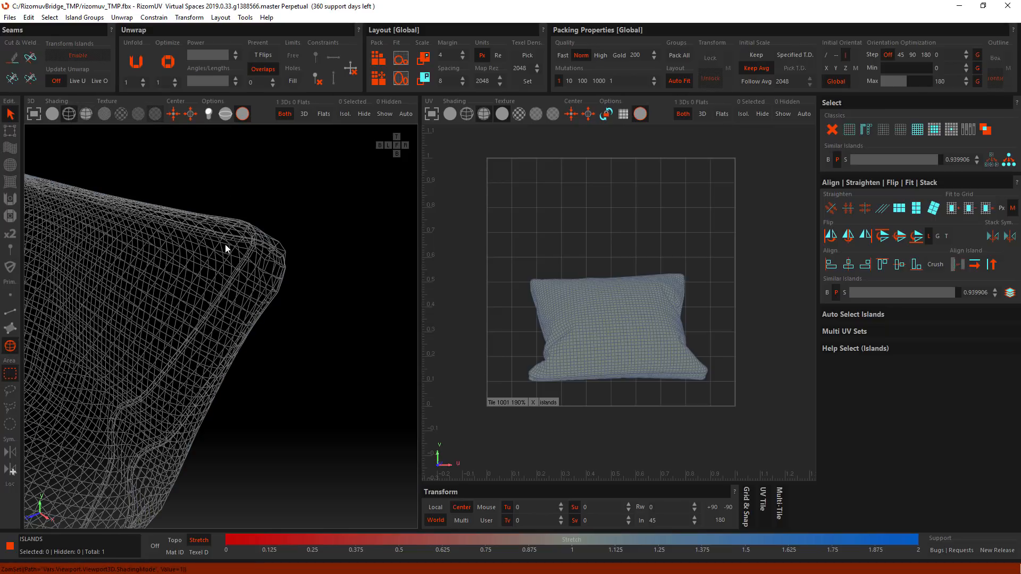
# - In edge mode, select the complete edge loop along one side of the pillow's border strip
pyautogui.scroll(5, 225, 245)
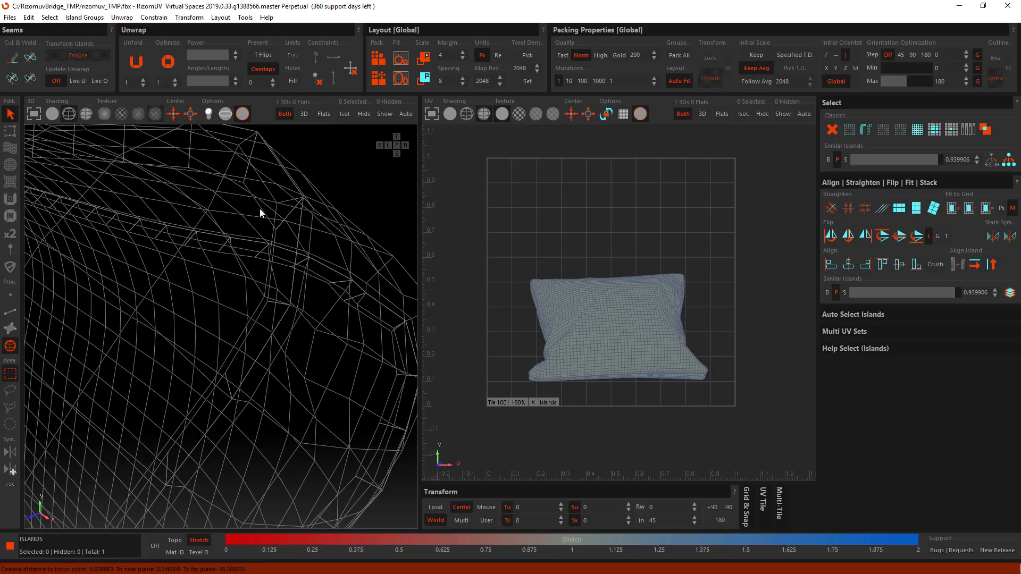
pyautogui.press('F2')
pyautogui.click(260, 208)
pyautogui.keyDown('alt'); pyautogui.moveTo(260, 209); pyautogui.dragTo(195, 297); pyautogui.keyUp('alt')
pyautogui.doubleClick(168, 246)
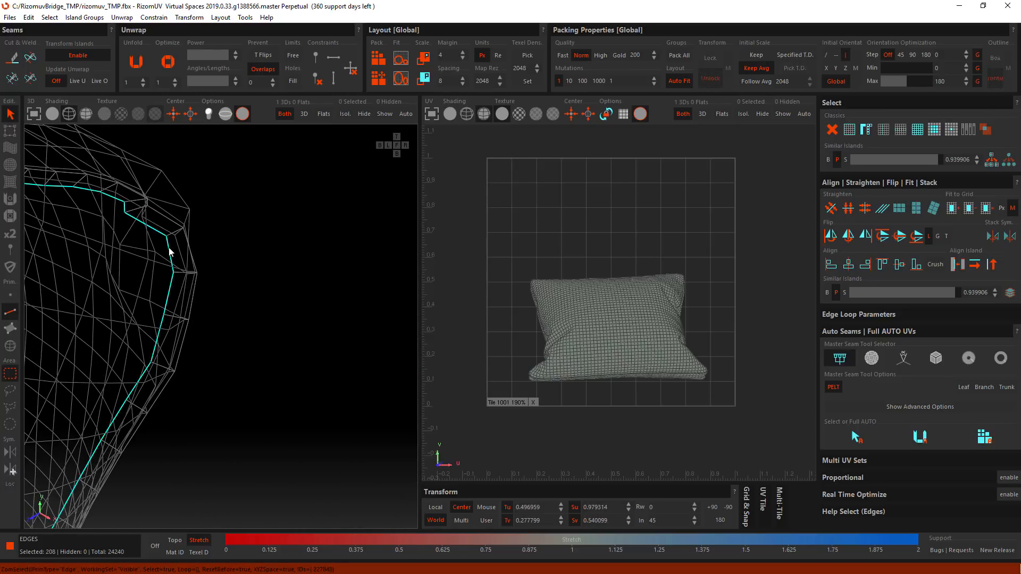
# - Add the parallel edge loop on the other side of the pillow's border strip to the selection
pyautogui.keyDown('alt'); pyautogui.moveTo(169, 250); pyautogui.dragTo(340, 251); pyautogui.keyUp('alt')
pyautogui.scroll(4, 340, 250)
pyautogui.keyDown('ctrl'); pyautogui.doubleClick(332, 244); pyautogui.keyUp('ctrl')
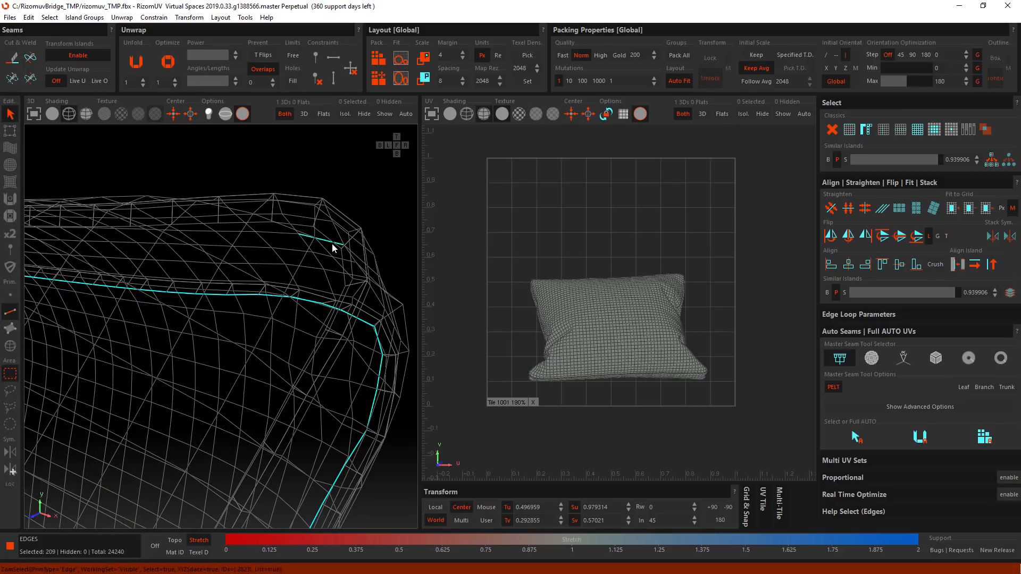
pyautogui.hotkey('ctrl', 'z')
pyautogui.hotkey('ctrl', 'z')
pyautogui.keyDown('ctrl'); pyautogui.doubleClick(324, 236); pyautogui.keyUp('ctrl')
pyautogui.scroll(-6, 328, 279)
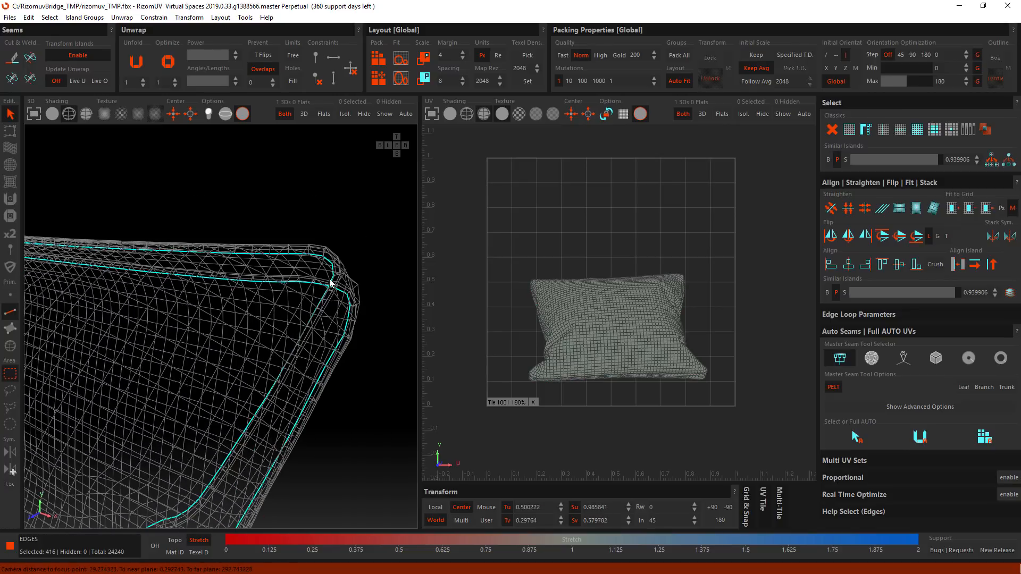
# - Cut the pillow's mesh along the two selected edge loops and inspect the seams around its corner
pyautogui.keyDown('alt'); pyautogui.moveTo(320, 287); pyautogui.dragTo(229, 400); pyautogui.keyUp('alt')
pyautogui.scroll(-4, 235, 400)
pyautogui.scroll(4, 260, 362)
pyautogui.keyDown('alt'); pyautogui.moveTo(293, 343); pyautogui.dragTo(250, 351); pyautogui.keyUp('alt')
pyautogui.click(13, 60)
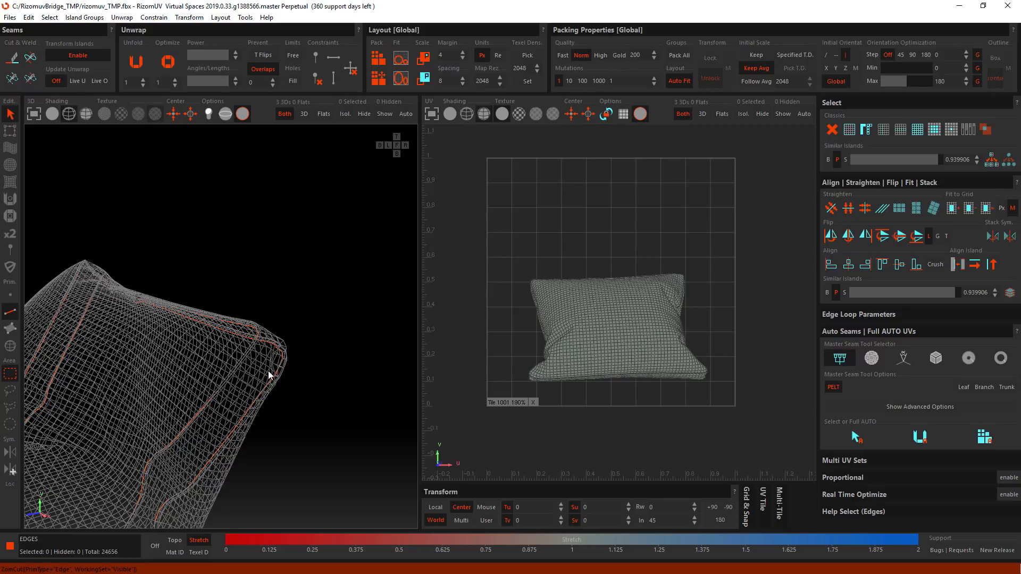
pyautogui.scroll(5, 269, 375)
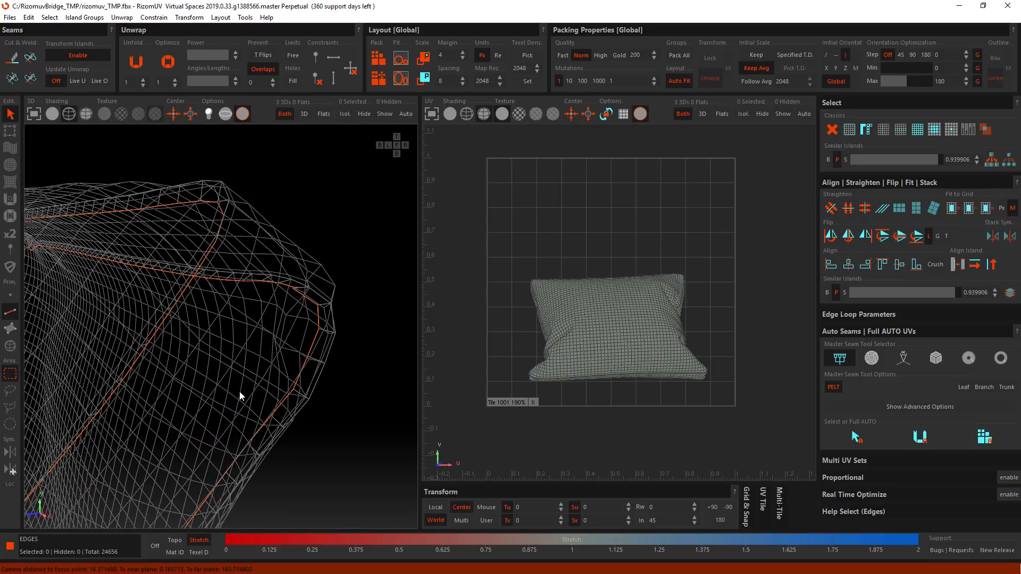
pyautogui.scroll(-10, 241, 390)
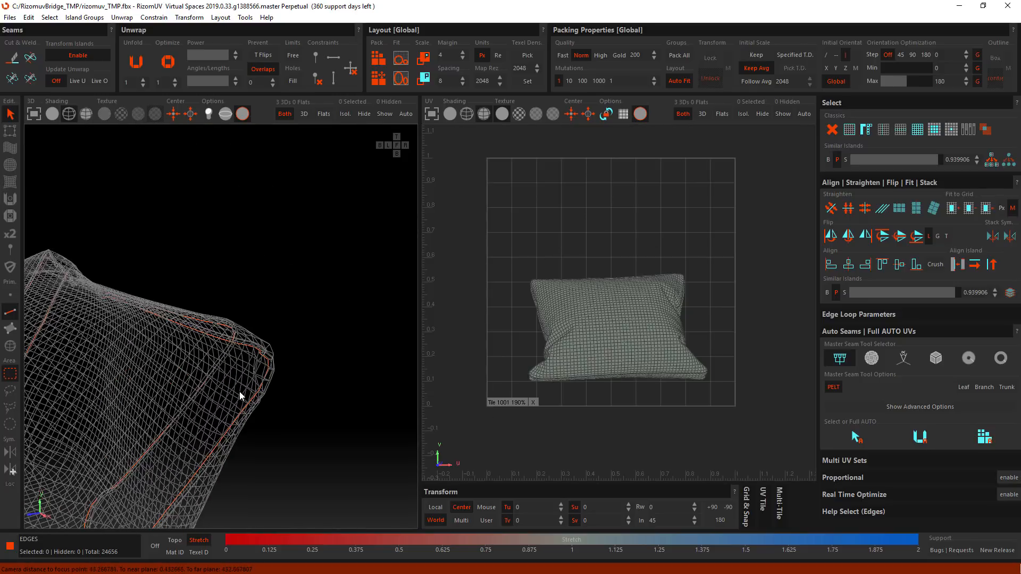
# - Unfold the pillow's front, back and border strip into flat UV islands with nothing selected
pyautogui.click(283, 402)
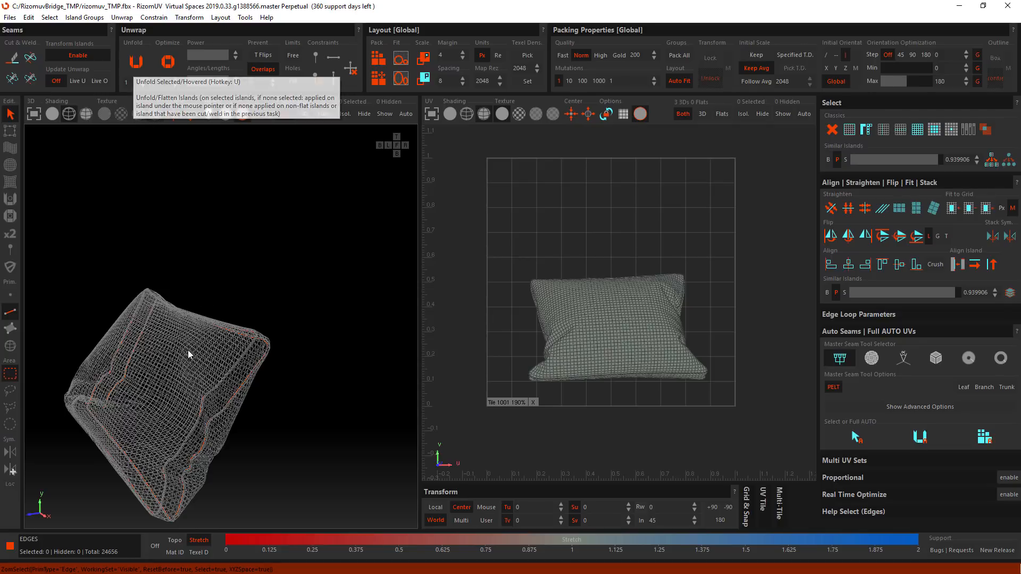
pyautogui.moveTo(167, 385); pyautogui.dragTo(216, 374, button='middle')
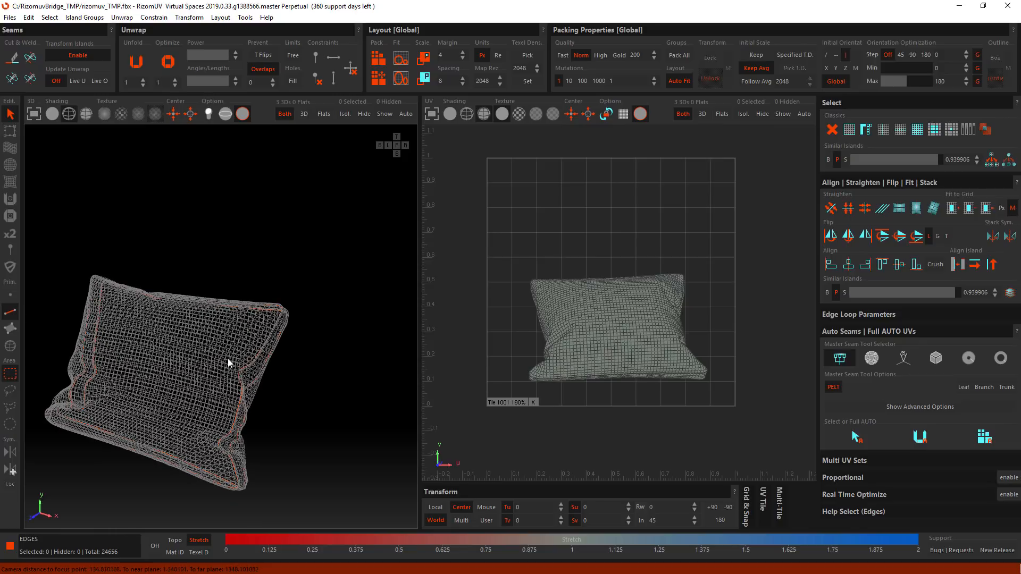
pyautogui.click(136, 62)
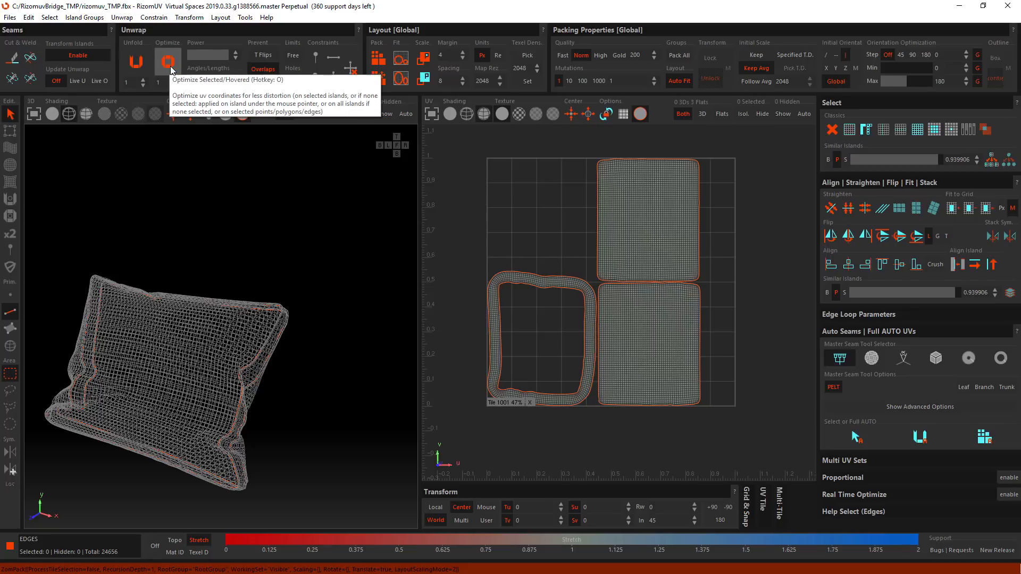
pyautogui.click(240, 186)
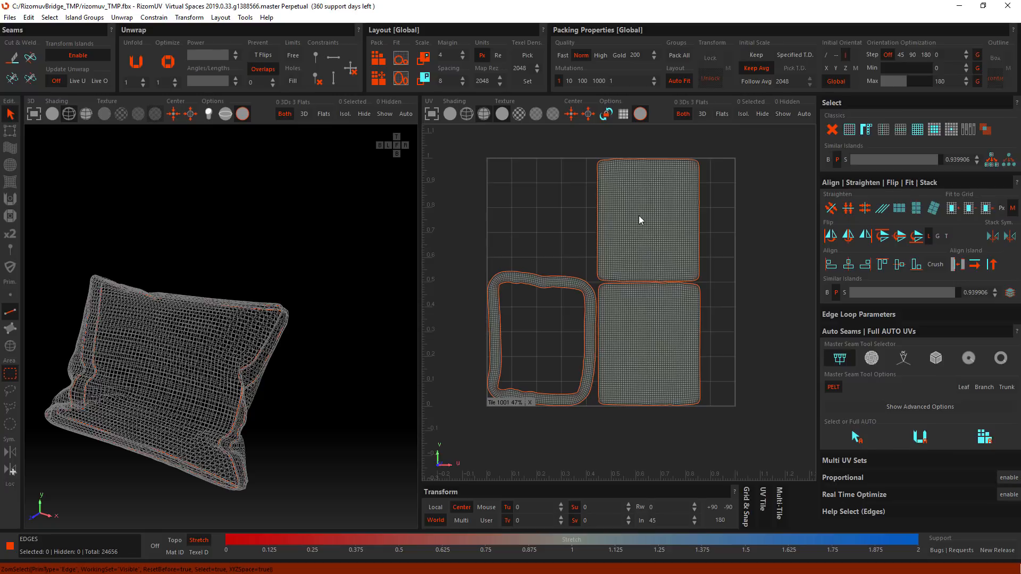
# - Select the row of edges crossing the border strip's upper-right corner in the UV view and inspect its place on the 3D pillow
pyautogui.moveTo(640, 215); pyautogui.dragTo(616, 221, button='middle')
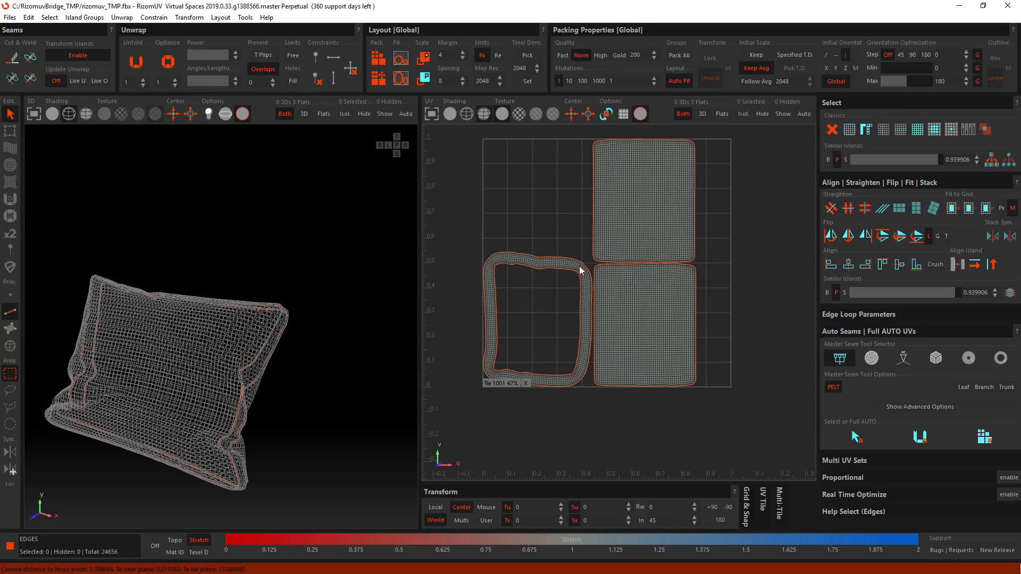
pyautogui.scroll(8, 597, 266)
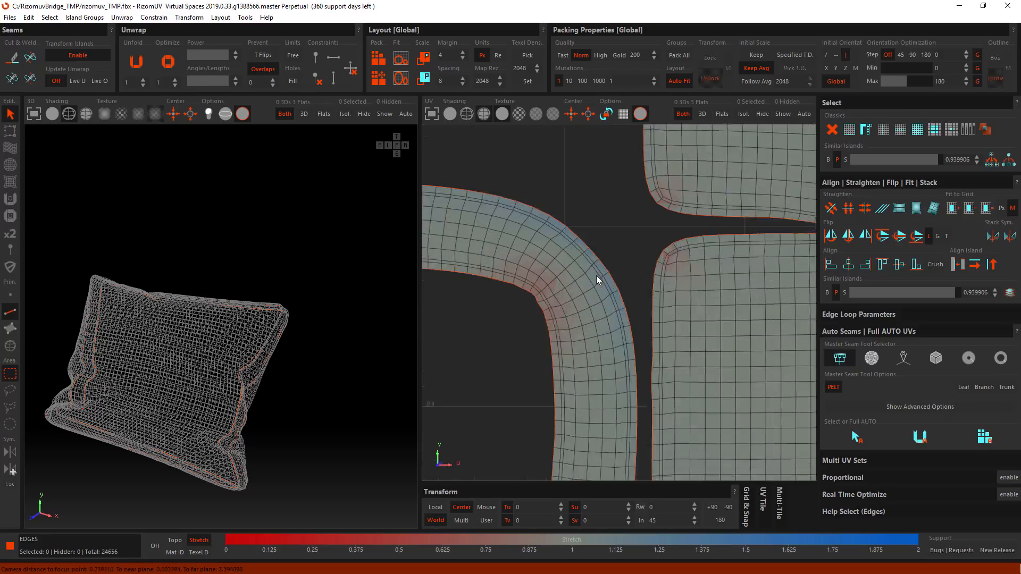
pyautogui.doubleClick(550, 271)
pyautogui.scroll(-3, 550, 271)
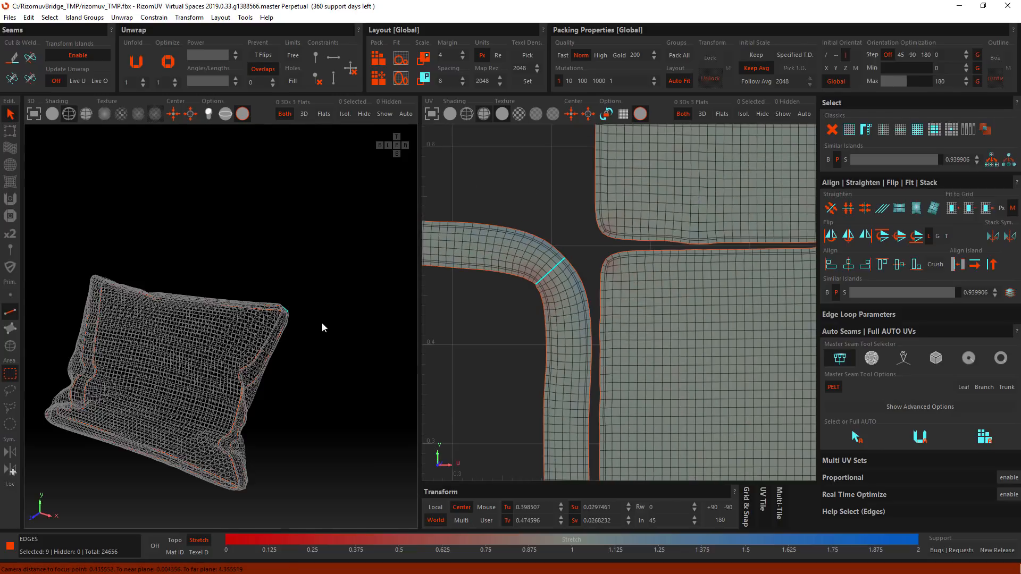
pyautogui.moveTo(291, 307)
pyautogui.keyDown('alt'); pyautogui.mouseDown()
pyautogui.moveTo(276, 314)
pyautogui.moveTo(298, 317)
pyautogui.moveTo(248, 313)
pyautogui.moveTo(274, 351)
pyautogui.moveTo(276, 329)
pyautogui.moveTo(228, 305)
pyautogui.moveTo(274, 304)
pyautogui.mouseUp(); pyautogui.keyUp('alt')
pyautogui.scroll(5, 266, 309)
pyautogui.scroll(4, 263, 307)
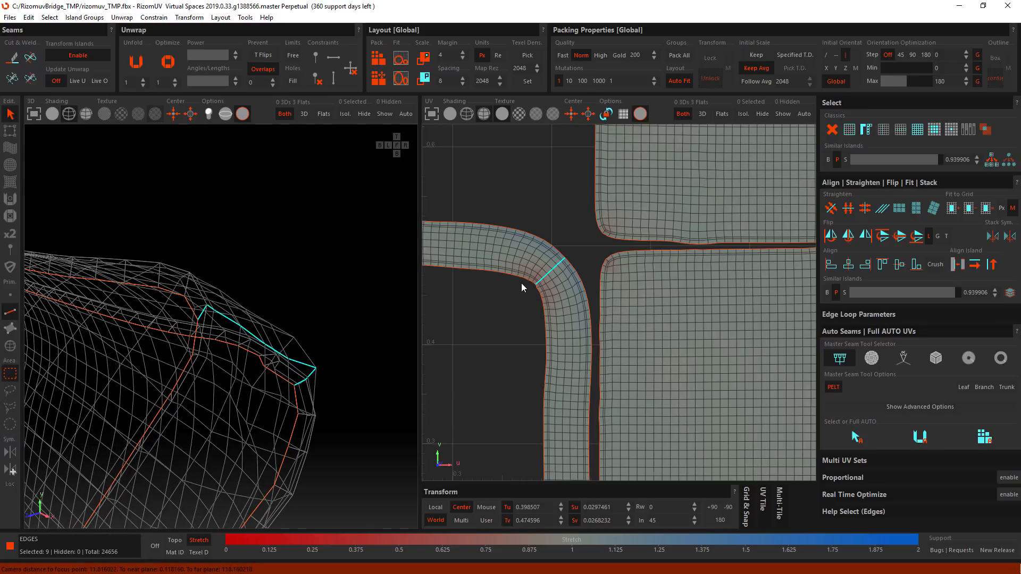
pyautogui.scroll(-1, 522, 283)
pyautogui.keyDown('alt'); pyautogui.moveTo(522, 283); pyautogui.dragTo(531, 223, button='middle'); pyautogui.keyUp('alt')
pyautogui.scroll(-1, 531, 224)
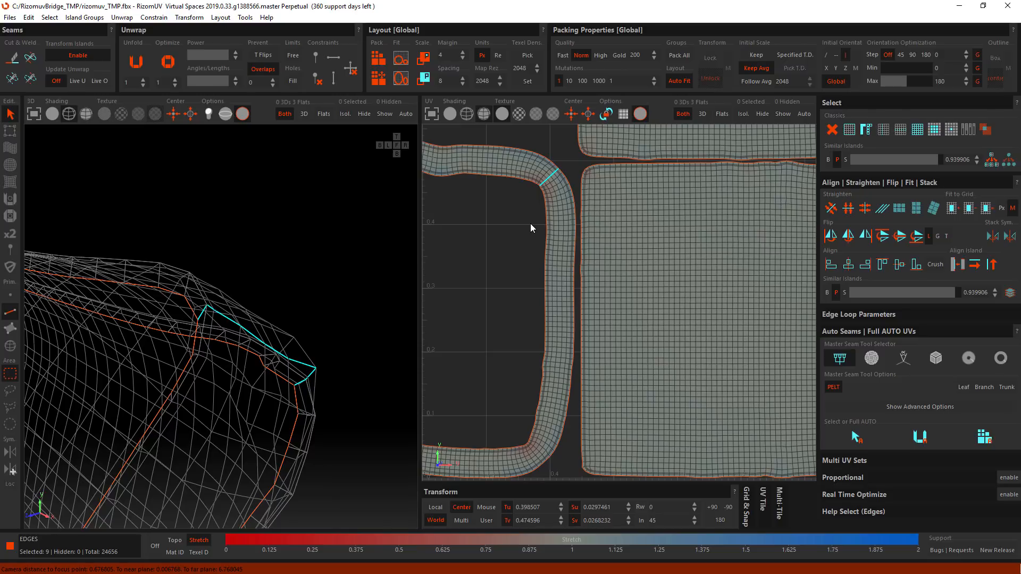
# - Cut the border strip along the selected row of edges at its upper-right corner and inspect the cut in the UV view
pyautogui.press('c')
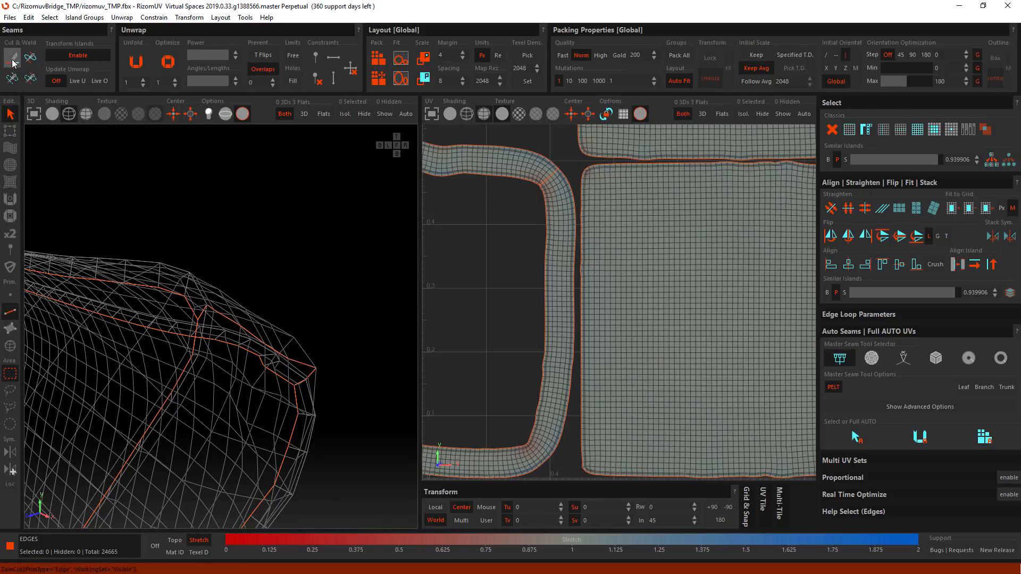
pyautogui.scroll(8, 558, 276)
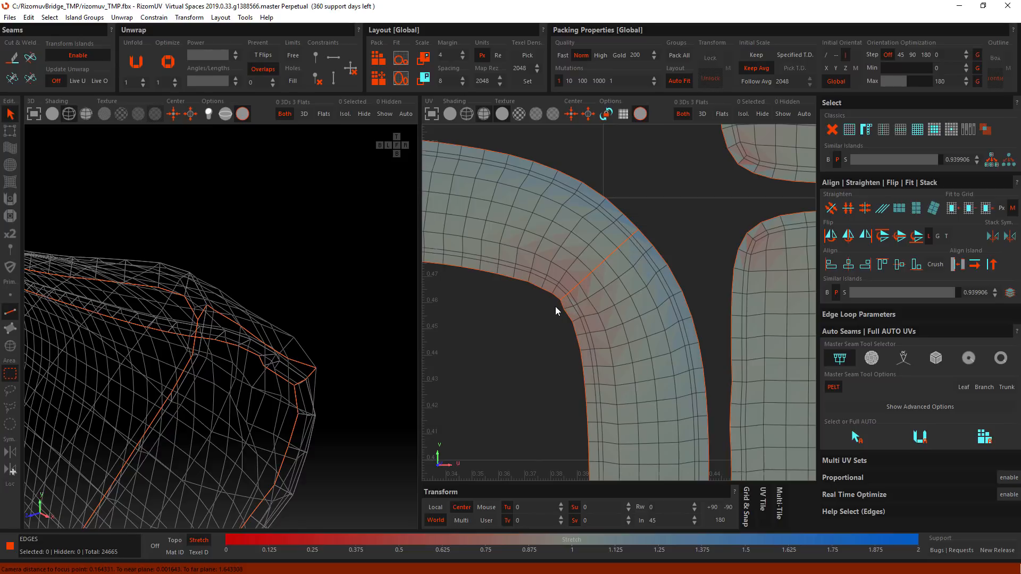
pyautogui.scroll(-8, 606, 271)
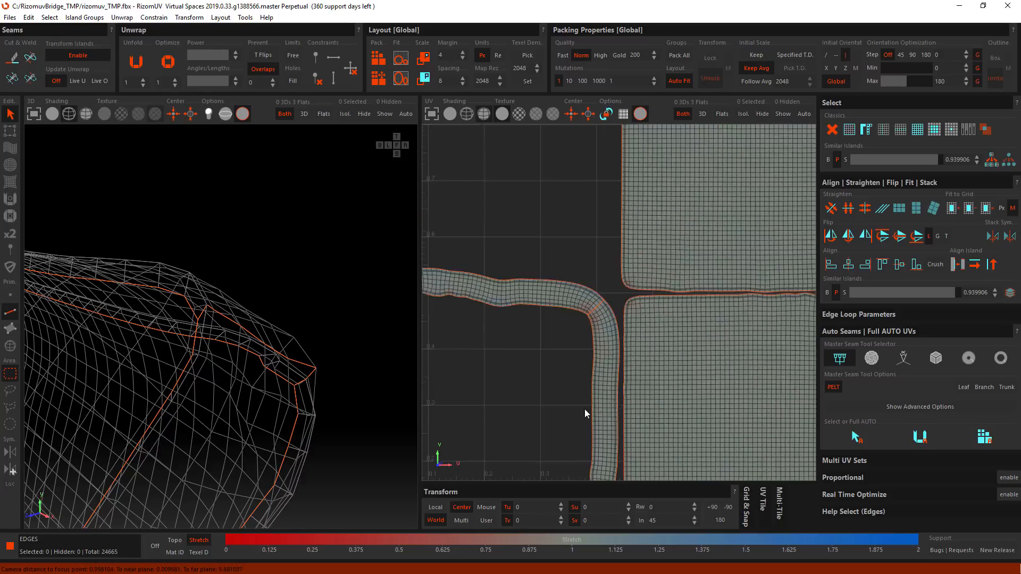
# - Unfold the cut border strip into one long open island and compare it with the 3D pillow
pyautogui.click(610, 246)
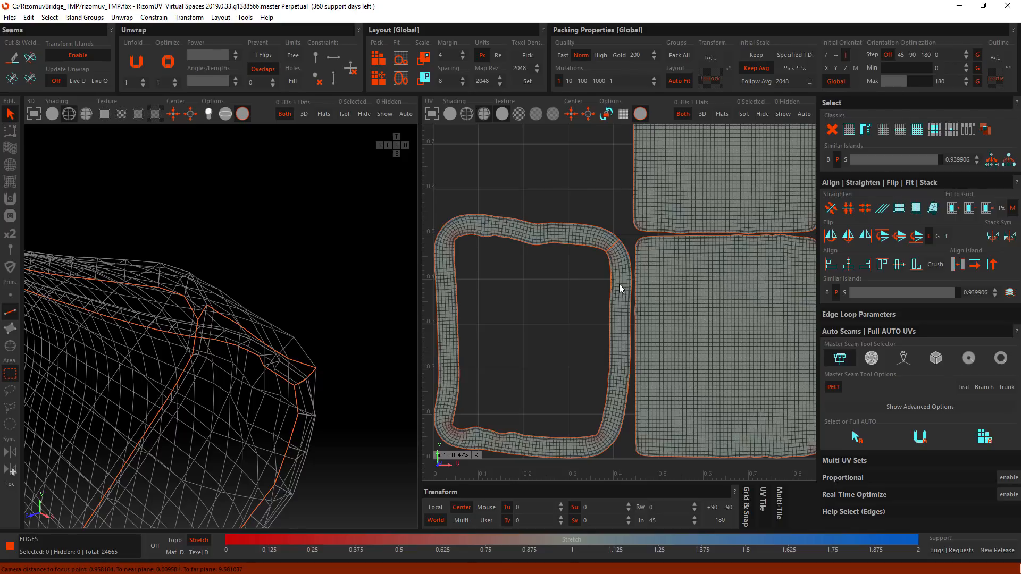
pyautogui.press('u')
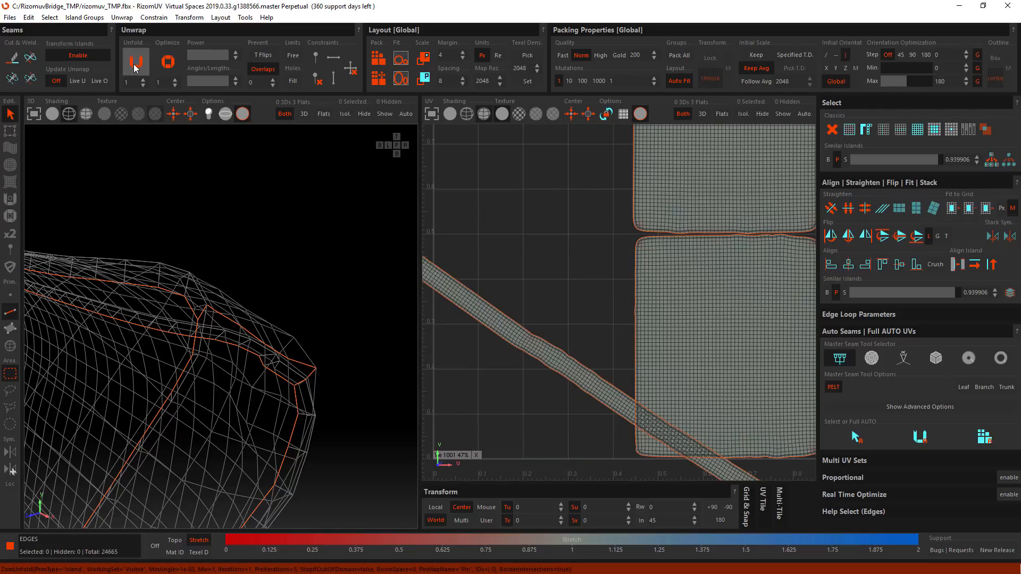
pyautogui.moveTo(527, 248); pyautogui.dragTo(561, 278, button='middle')
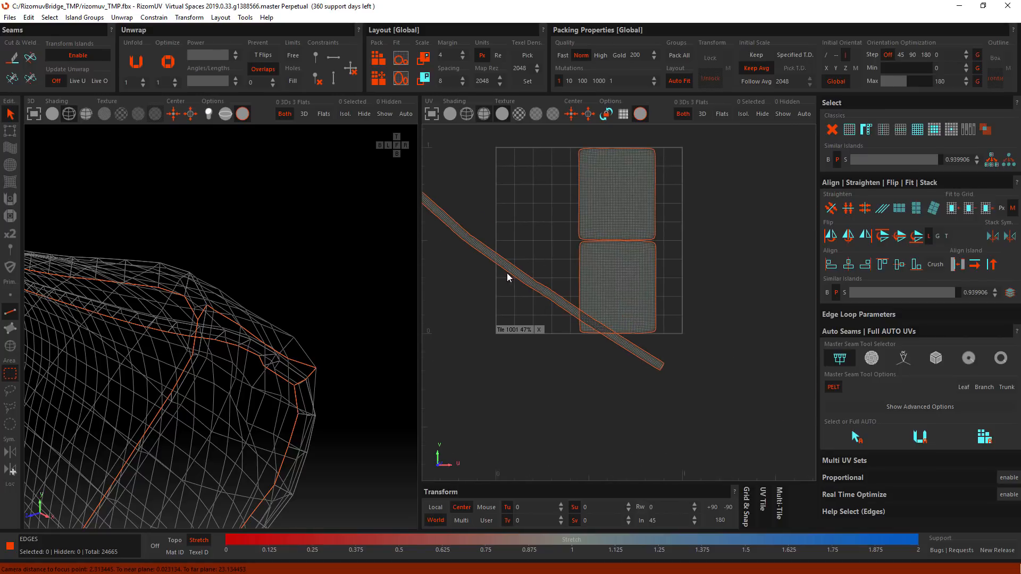
pyautogui.moveTo(632, 342); pyautogui.dragTo(700, 376, button='middle')
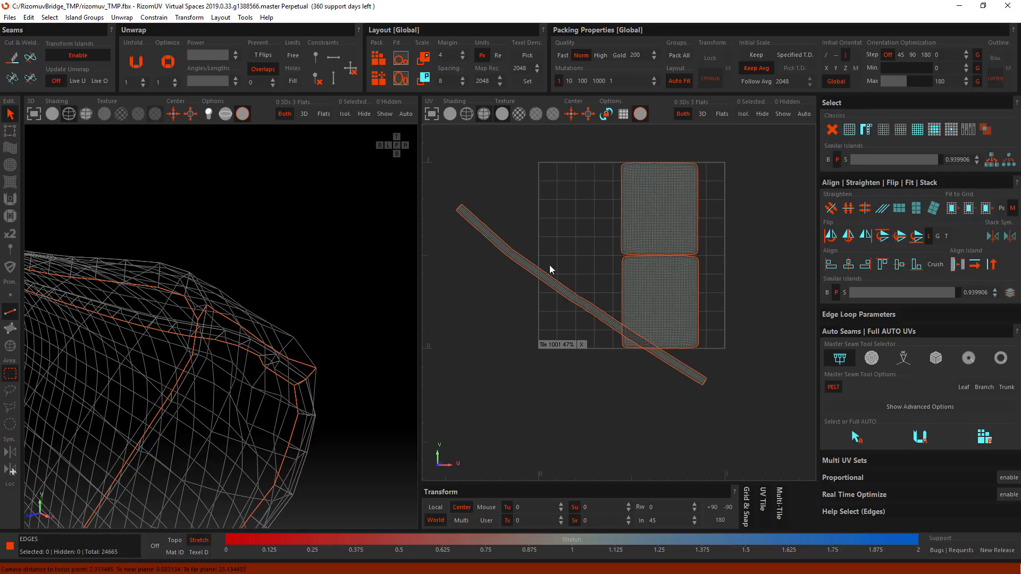
pyautogui.scroll(-3, 489, 248)
pyautogui.scroll(-5, 242, 329)
pyautogui.keyDown('alt'); pyautogui.moveTo(193, 386); pyautogui.dragTo(236, 335); pyautogui.keyUp('alt')
pyautogui.scroll(3, 573, 303)
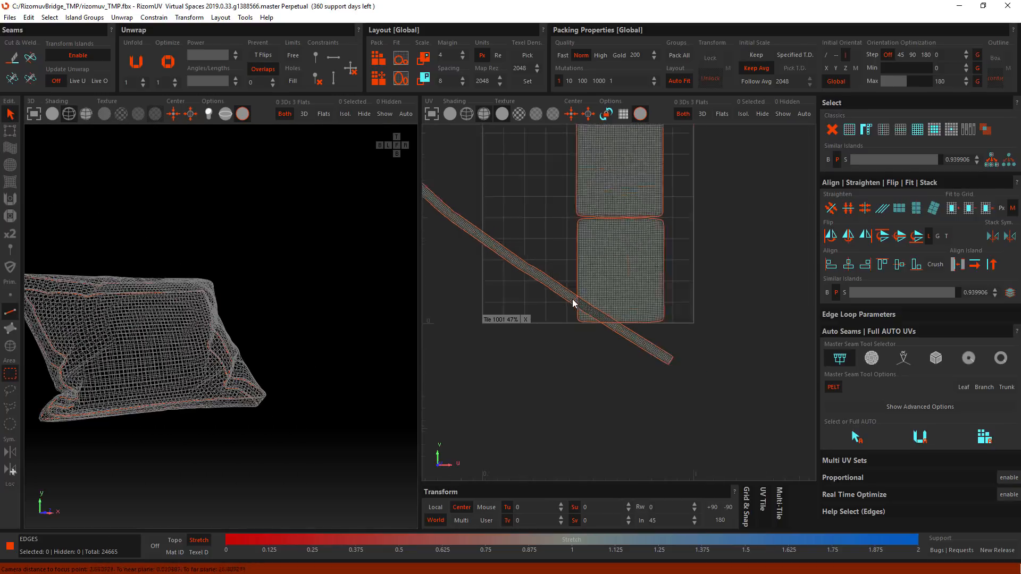
pyautogui.scroll(3, 573, 300)
pyautogui.moveTo(547, 281); pyautogui.dragTo(672, 312, button='middle')
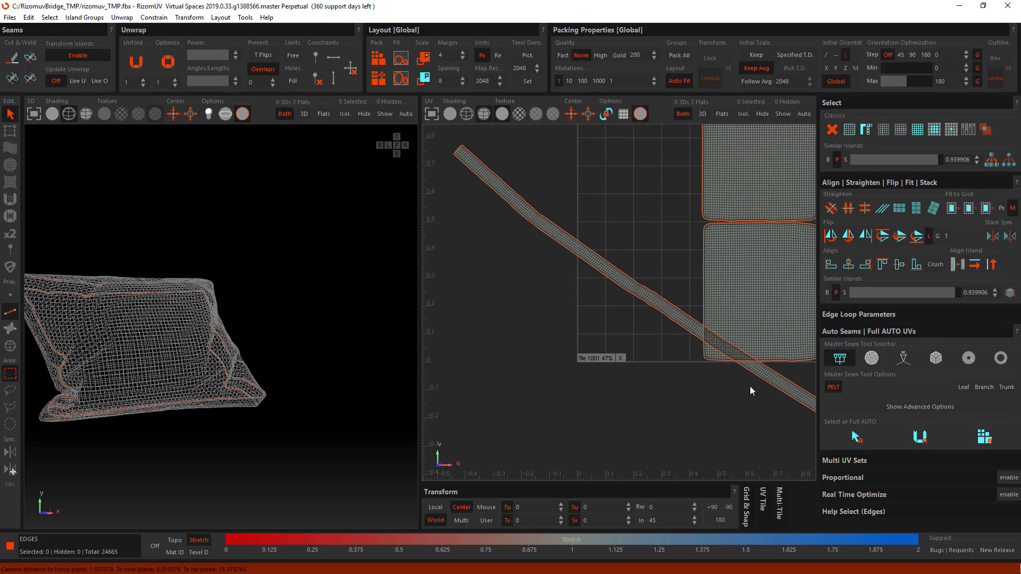
pyautogui.moveTo(592, 216); pyautogui.dragTo(570, 283, button='middle')
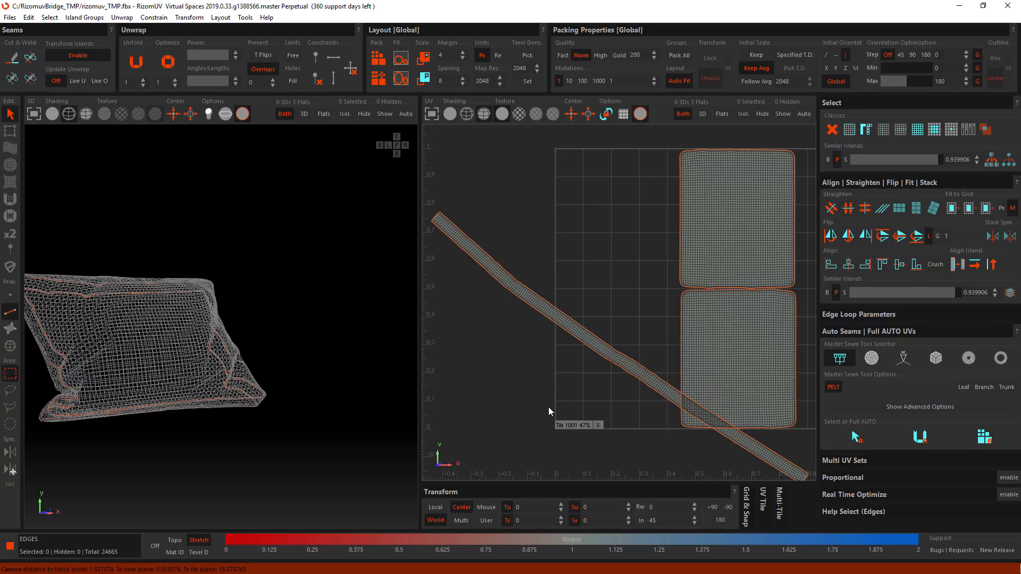
# - Set the automatic optimize iterations after unfold to 4 and unfold the long border strip again
pyautogui.click(142, 79)
pyautogui.click(142, 79)
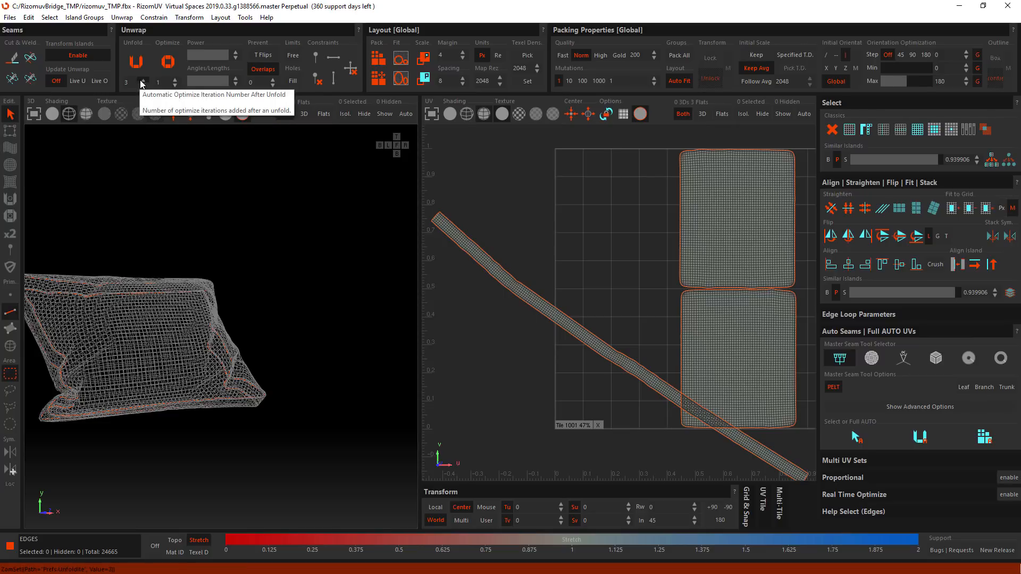
pyautogui.click(142, 80)
pyautogui.moveTo(522, 301); pyautogui.dragTo(514, 278, button='middle')
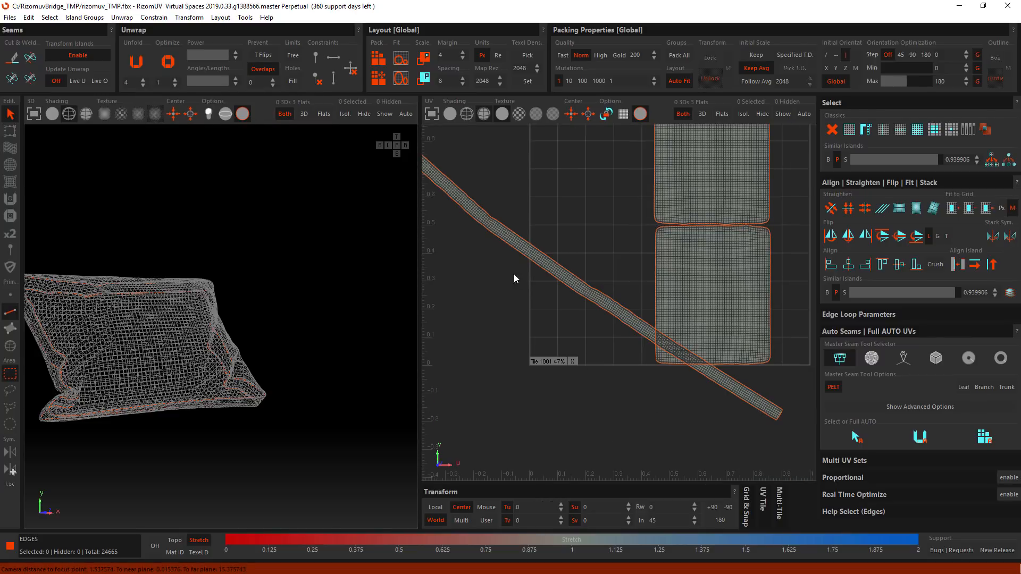
pyautogui.press('u')
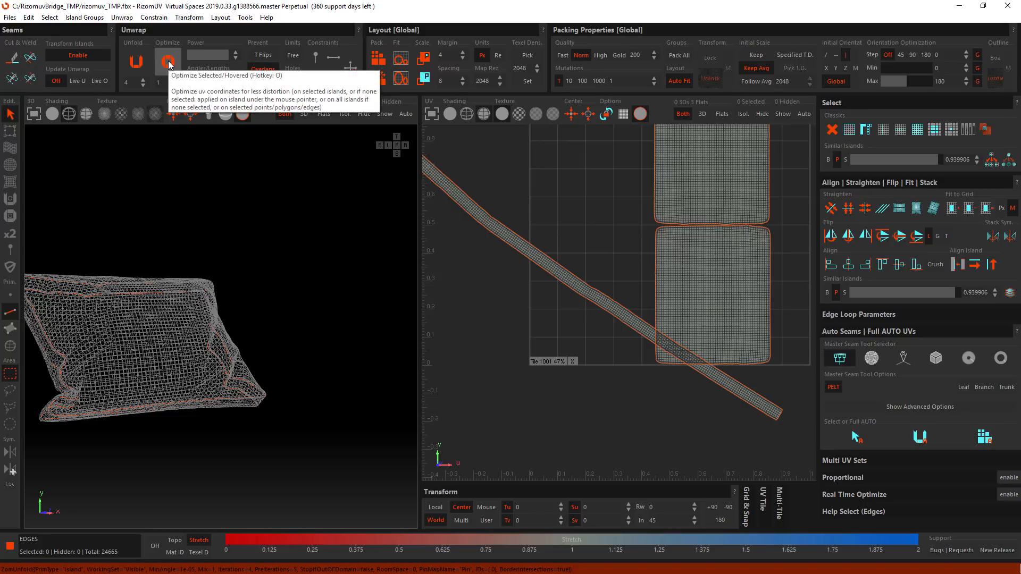
# - Set the number of automatic optimize iterations after unfold back to 1
pyautogui.click(140, 87)
pyautogui.click(141, 87)
pyautogui.click(140, 87)
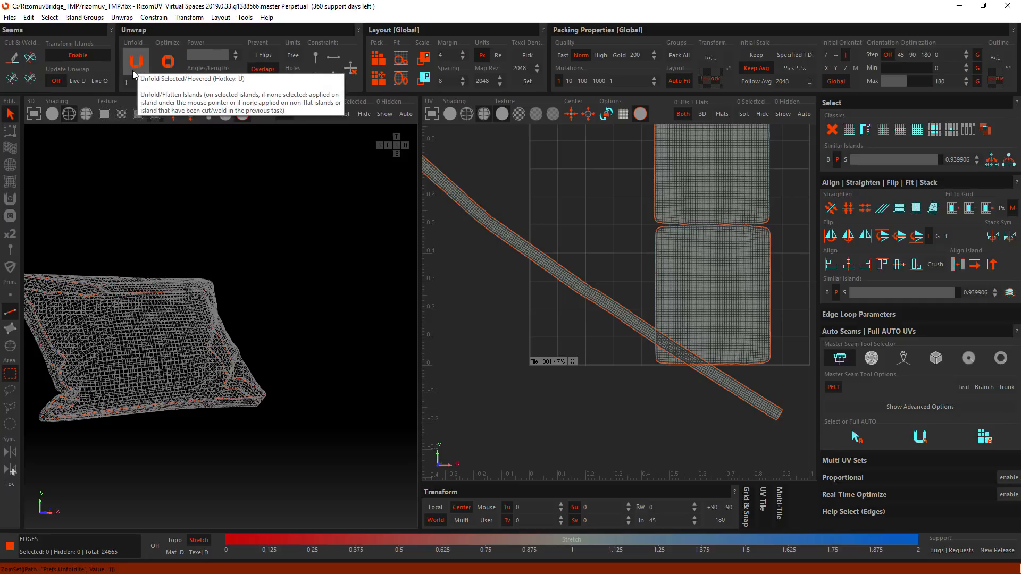
# - Select an edge loop running across one large face of the pillow and cut the mesh along it
pyautogui.keyDown('alt'); pyautogui.moveTo(201, 255); pyautogui.dragTo(309, 251, button='middle'); pyautogui.keyUp('alt')
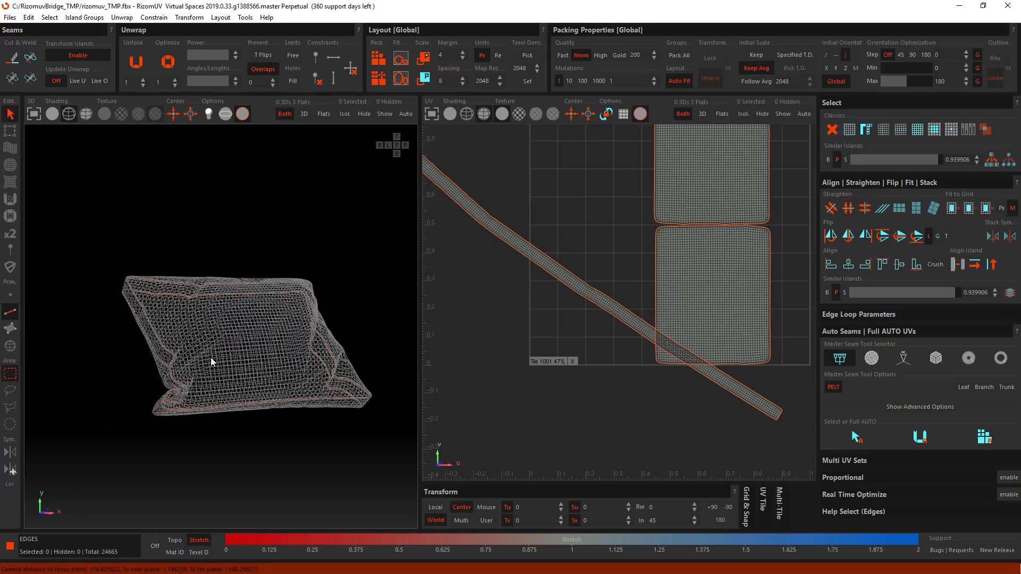
pyautogui.keyDown('alt'); pyautogui.moveTo(211, 357); pyautogui.dragTo(274, 369); pyautogui.keyUp('alt')
pyautogui.keyDown('alt'); pyautogui.moveTo(275, 369); pyautogui.dragTo(194, 352, button='middle'); pyautogui.keyUp('alt')
pyautogui.keyDown('alt'); pyautogui.moveTo(245, 279); pyautogui.dragTo(279, 360, button='right'); pyautogui.keyUp('alt')
pyautogui.keyDown('alt'); pyautogui.moveTo(279, 359); pyautogui.dragTo(228, 345); pyautogui.keyUp('alt')
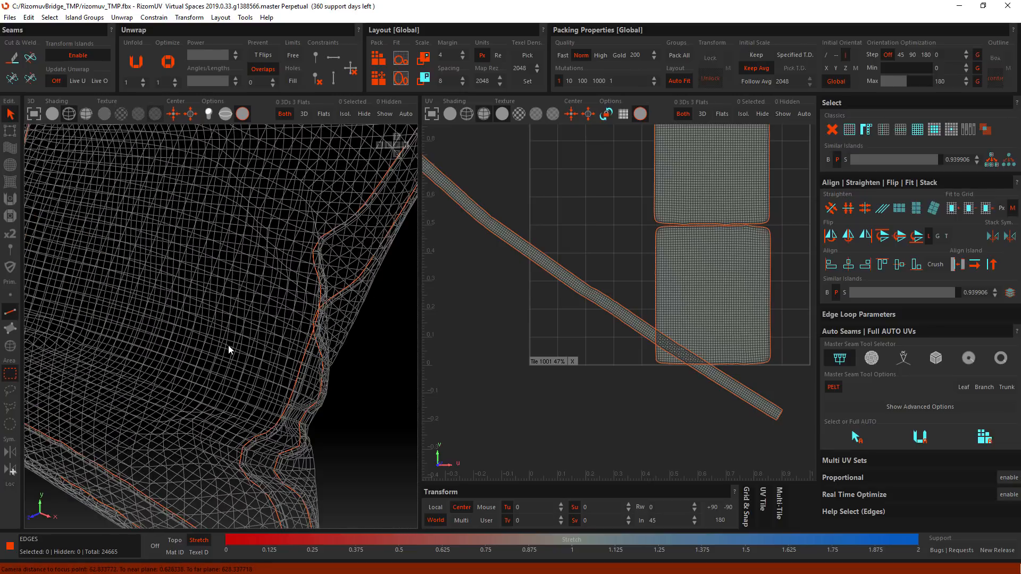
pyautogui.keyDown('alt'); pyautogui.moveTo(193, 314); pyautogui.dragTo(245, 329); pyautogui.keyUp('alt')
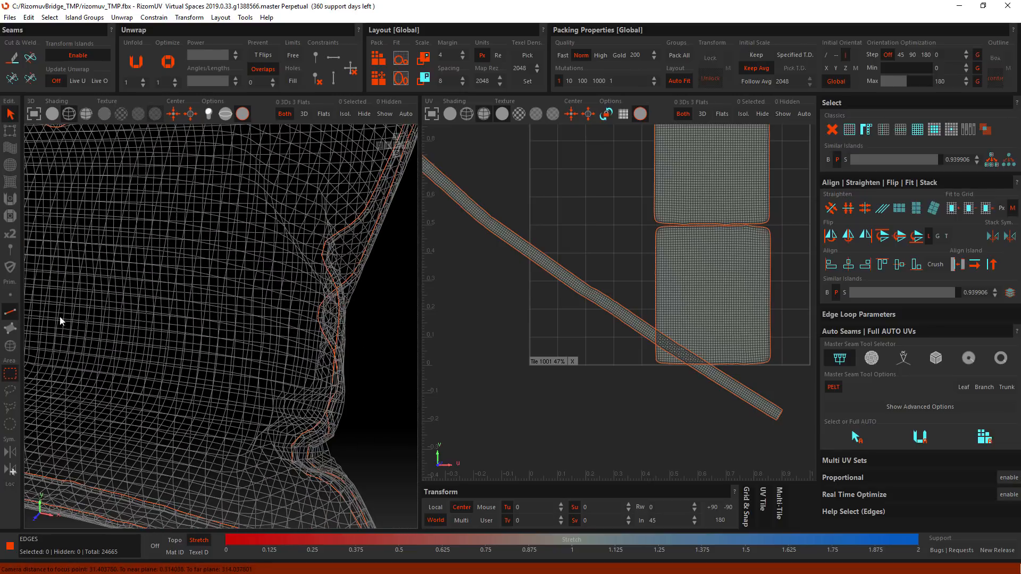
pyautogui.keyDown('alt'); pyautogui.moveTo(61, 318); pyautogui.dragTo(284, 303, button='middle'); pyautogui.keyUp('alt')
pyautogui.doubleClick(279, 285)
pyautogui.keyDown('alt'); pyautogui.moveTo(278, 287); pyautogui.dragTo(253, 350); pyautogui.keyUp('alt')
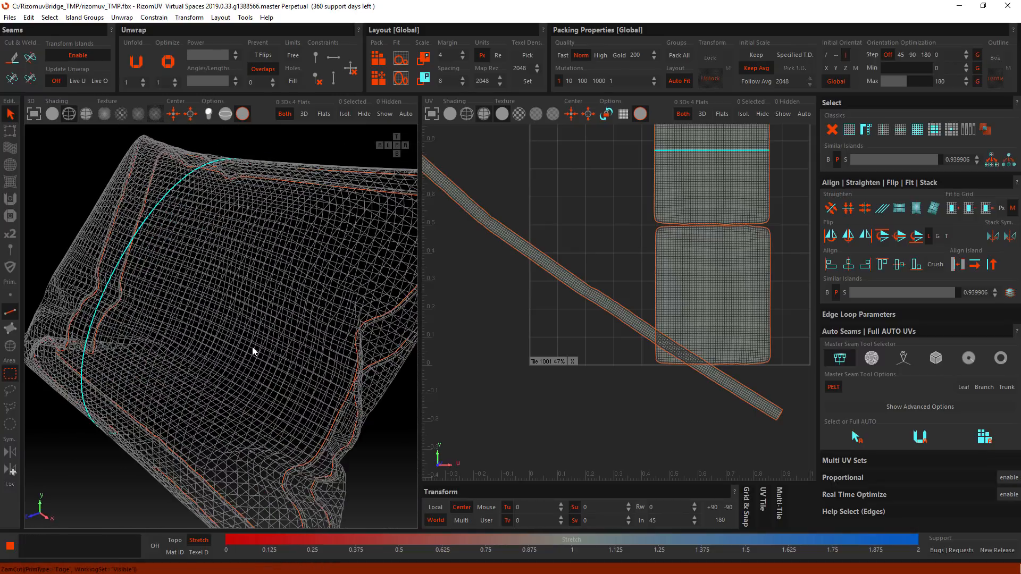
pyautogui.press('c')
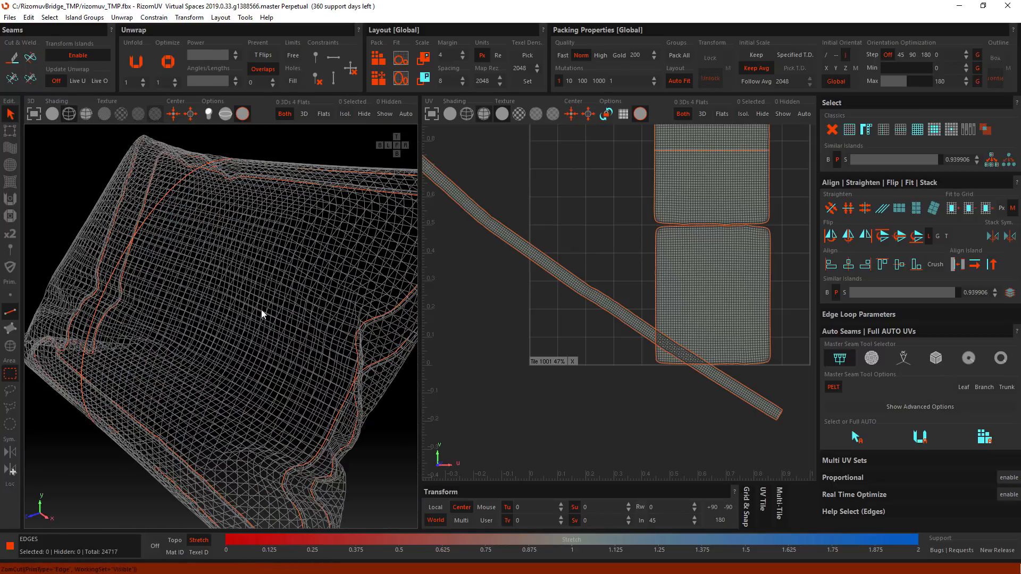
# - Show the 3D pillow with solid shading instead of wireframe and inspect the new seam in both views
pyautogui.click(55, 113)
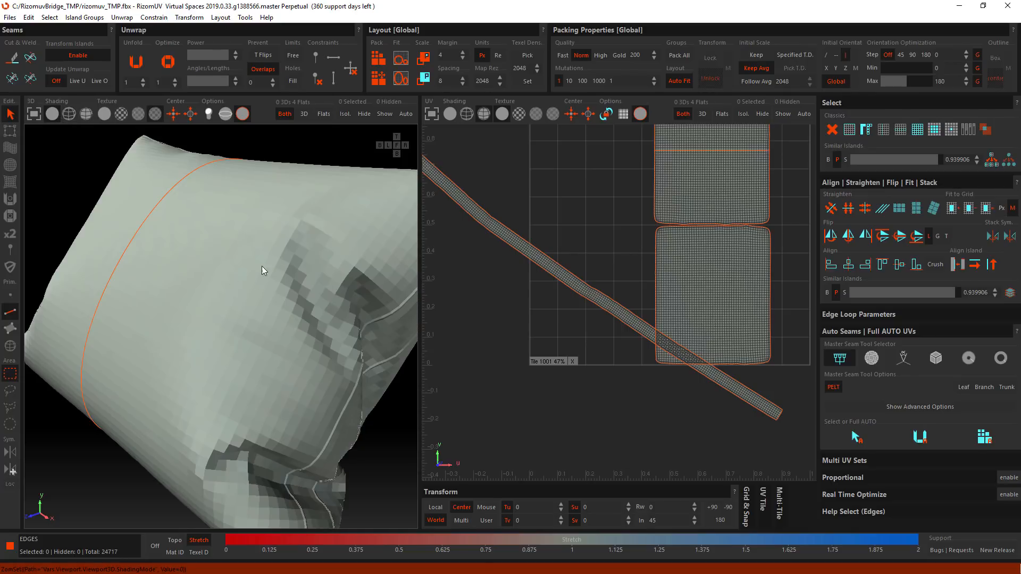
pyautogui.scroll(-2, 252, 285)
pyautogui.keyDown('alt'); pyautogui.moveTo(252, 285); pyautogui.dragTo(218, 298); pyautogui.keyUp('alt')
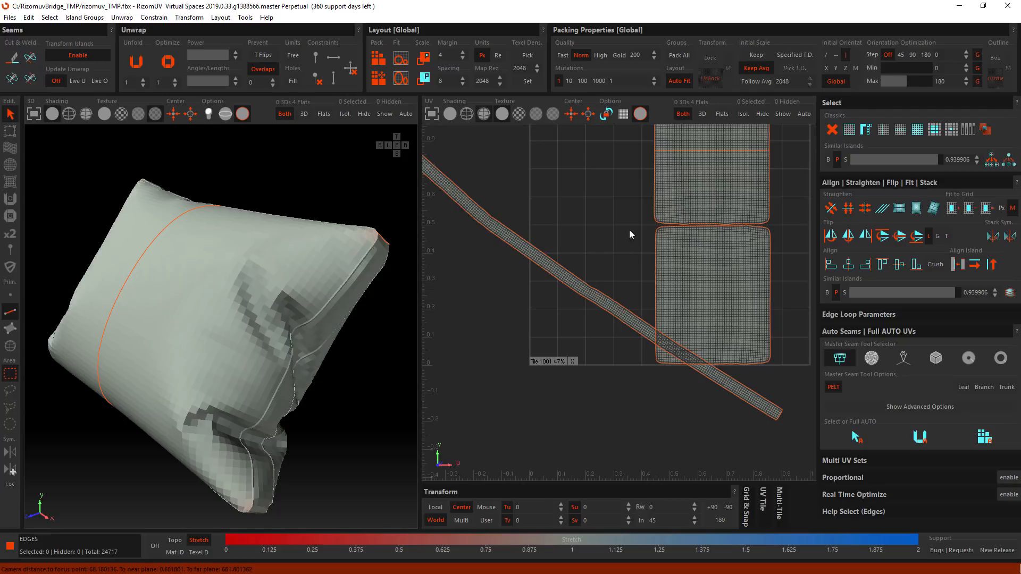
pyautogui.keyDown('alt'); pyautogui.moveTo(721, 140); pyautogui.dragTo(606, 239, button='middle'); pyautogui.keyUp('alt')
pyautogui.scroll(2, 247, 313)
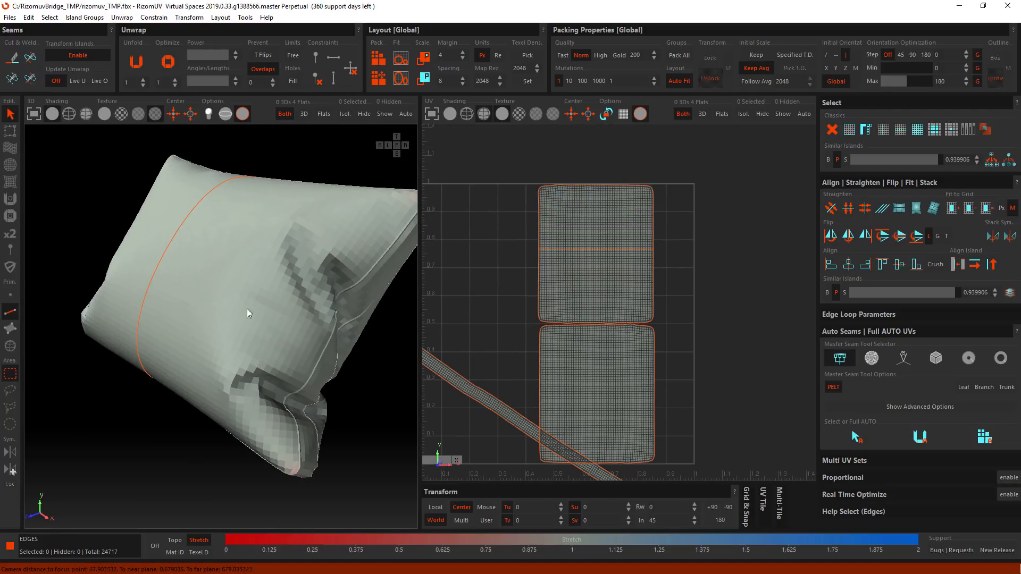
pyautogui.scroll(-2, 229, 273)
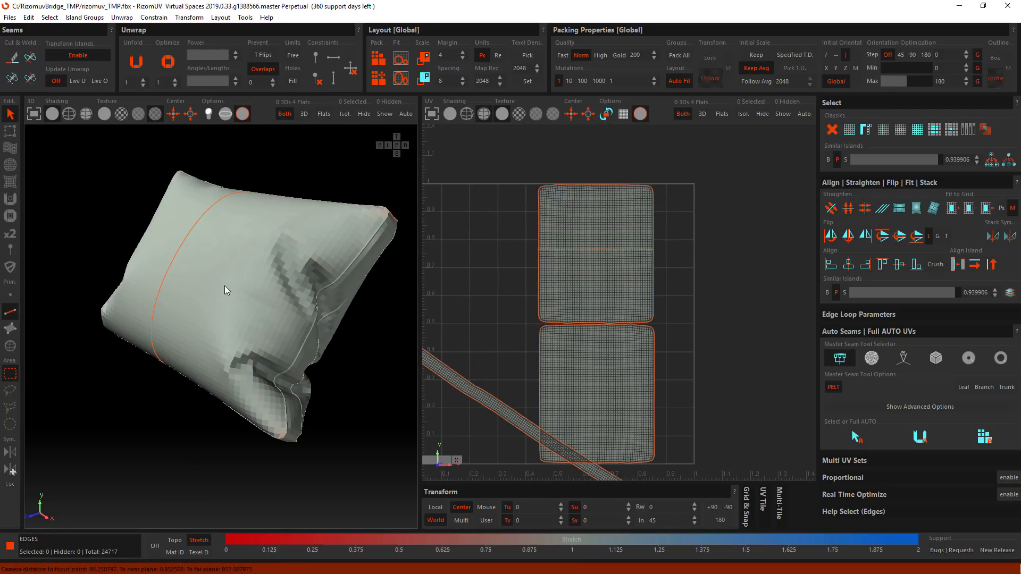
# - Unfold the split pillow face, then pack all islands into the UV tile with nothing selected
pyautogui.press('u')
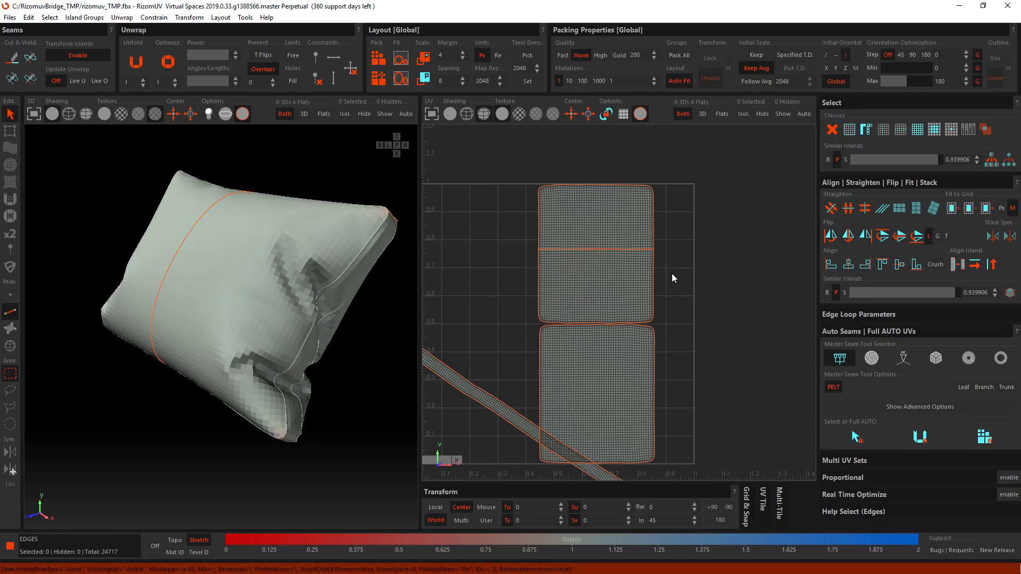
pyautogui.scroll(-2, 672, 273)
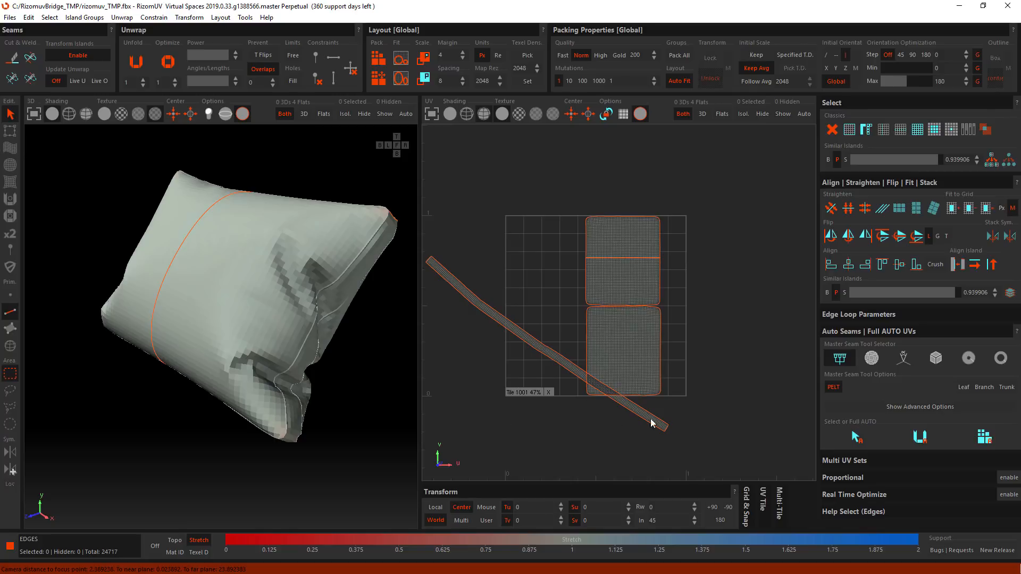
pyautogui.click(561, 291)
pyautogui.press('p')
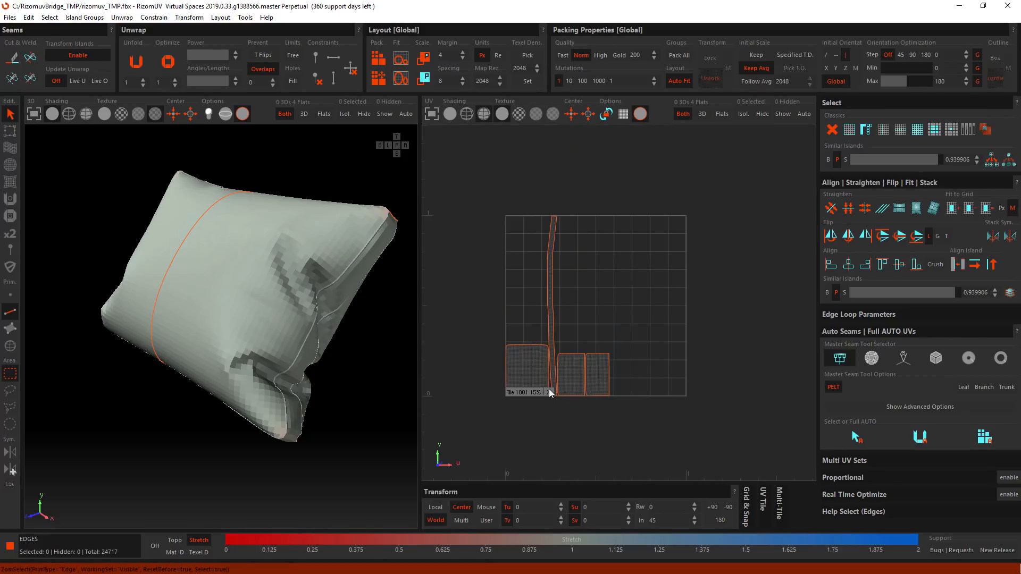
pyautogui.scroll(3, 572, 398)
pyautogui.moveTo(537, 389); pyautogui.dragTo(535, 458, button='middle')
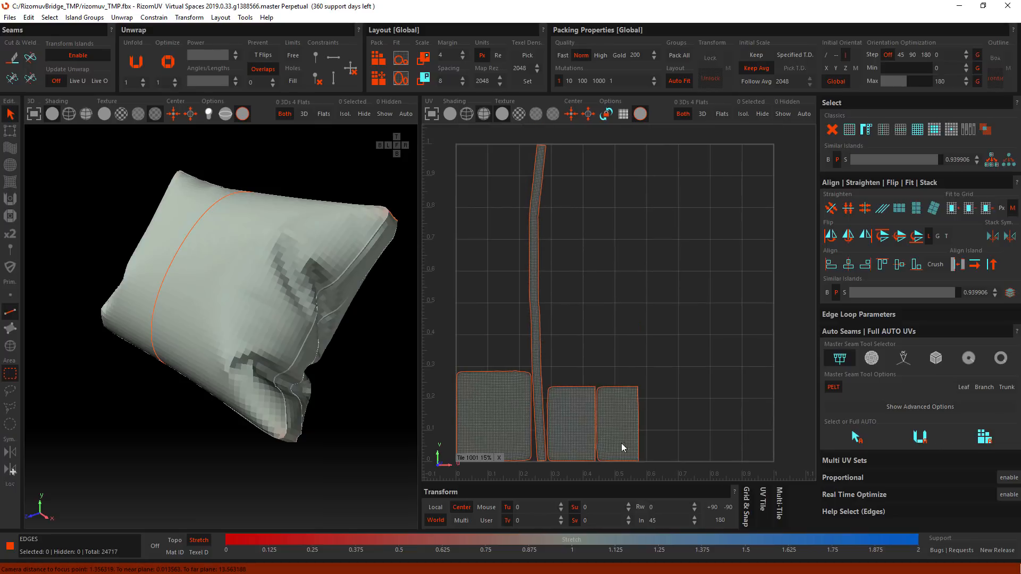
pyautogui.moveTo(570, 417); pyautogui.dragTo(584, 369, button='middle')
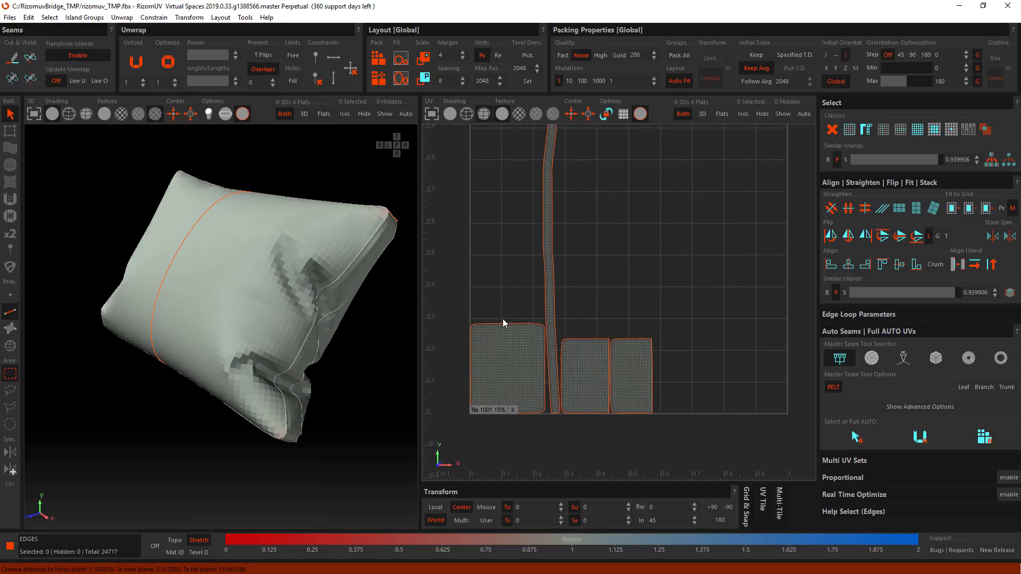
# - Cut the long border strip along the row of edges crossing it at its middle bend, at about V 0.5
pyautogui.scroll(10, 537, 276)
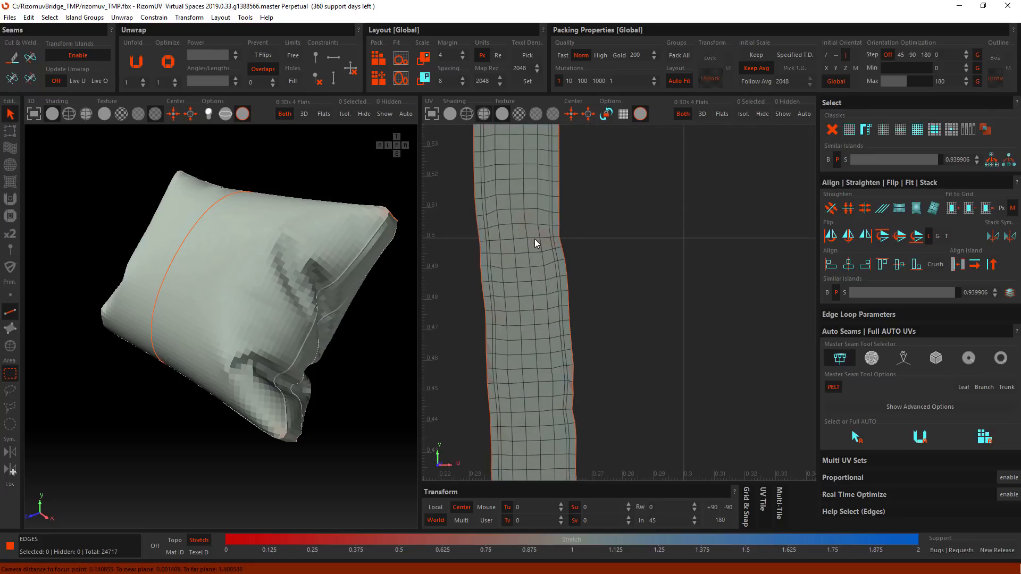
pyautogui.doubleClick(534, 238)
pyautogui.press('c')
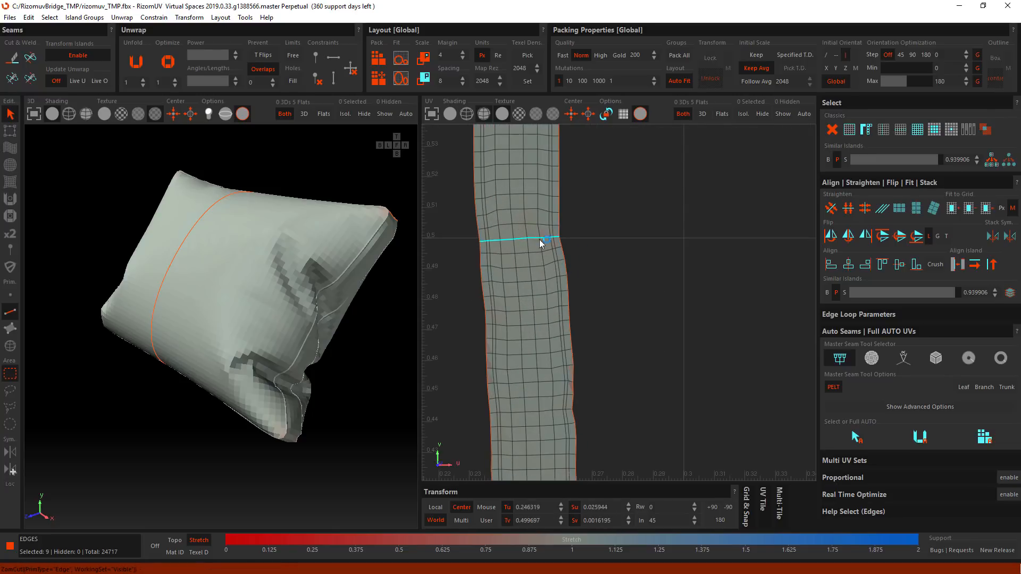
pyautogui.scroll(-10, 539, 240)
# - Cut the border strip again along the row of edges crossing it at its upper bend, at about V 0.77
pyautogui.scroll(10, 610, 215)
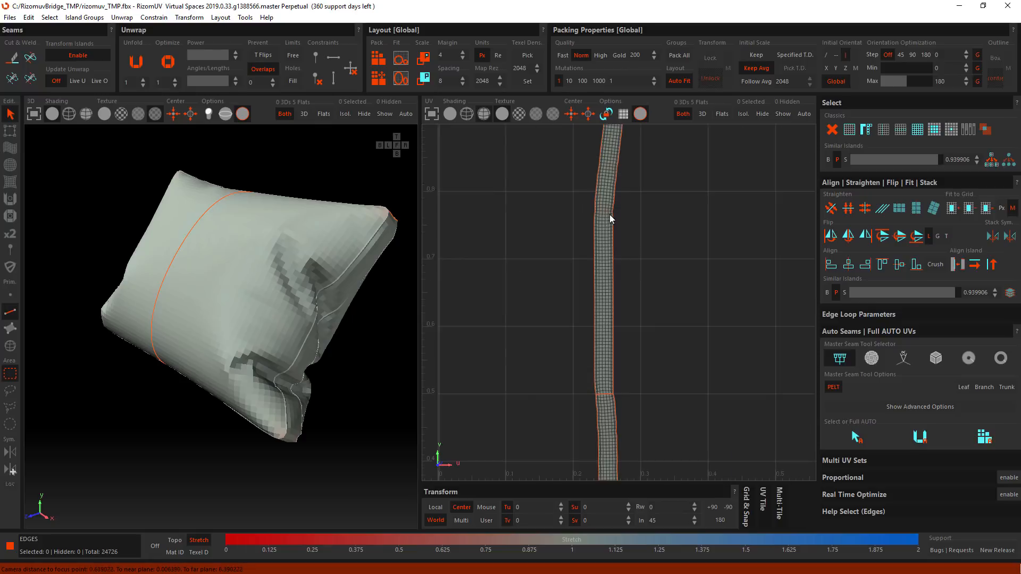
pyautogui.doubleClick(603, 208)
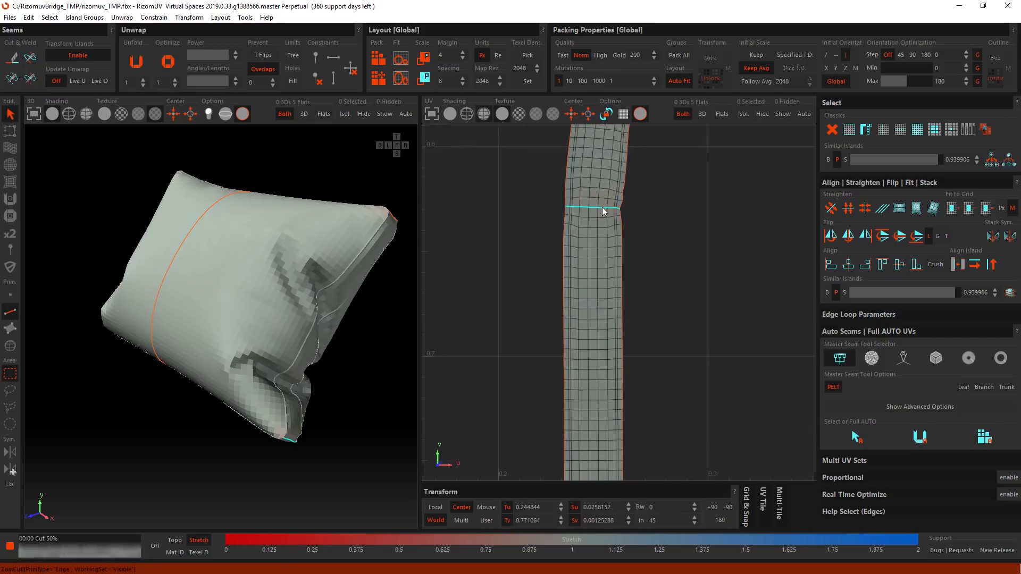
pyautogui.press('c')
pyautogui.scroll(-10, 626, 227)
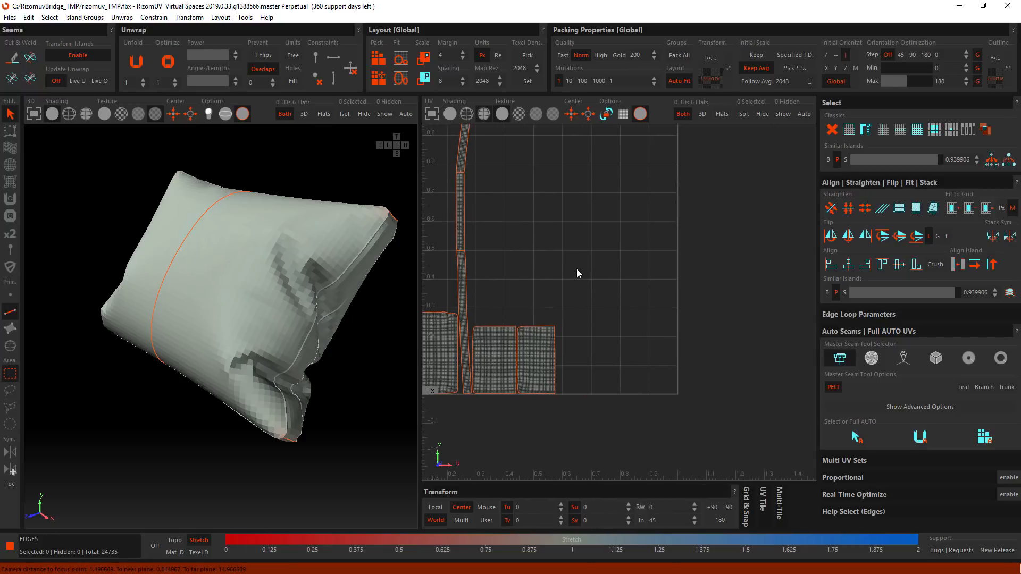
# - Pack the pillow faces and the shortened border strips again so they fill more of the UV tile
pyautogui.moveTo(562, 260); pyautogui.dragTo(587, 269, button='middle')
pyautogui.click(587, 269)
pyautogui.press('p')
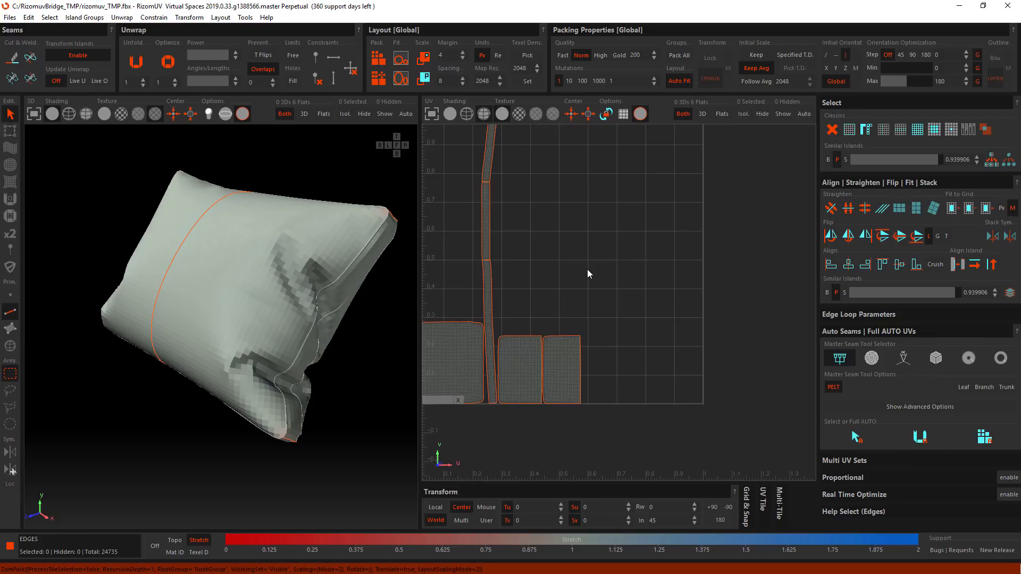
pyautogui.scroll(-2, 588, 269)
pyautogui.moveTo(593, 229); pyautogui.dragTo(622, 296, button='middle')
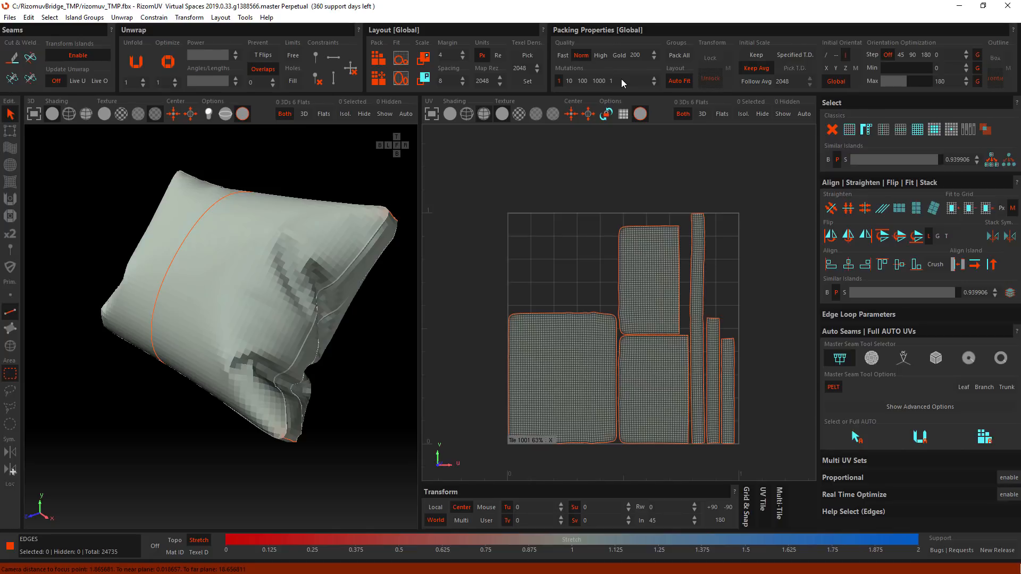
# - Try packing the islands at Fast quality and again at Gold quality to compare the layouts
pyautogui.click(562, 55)
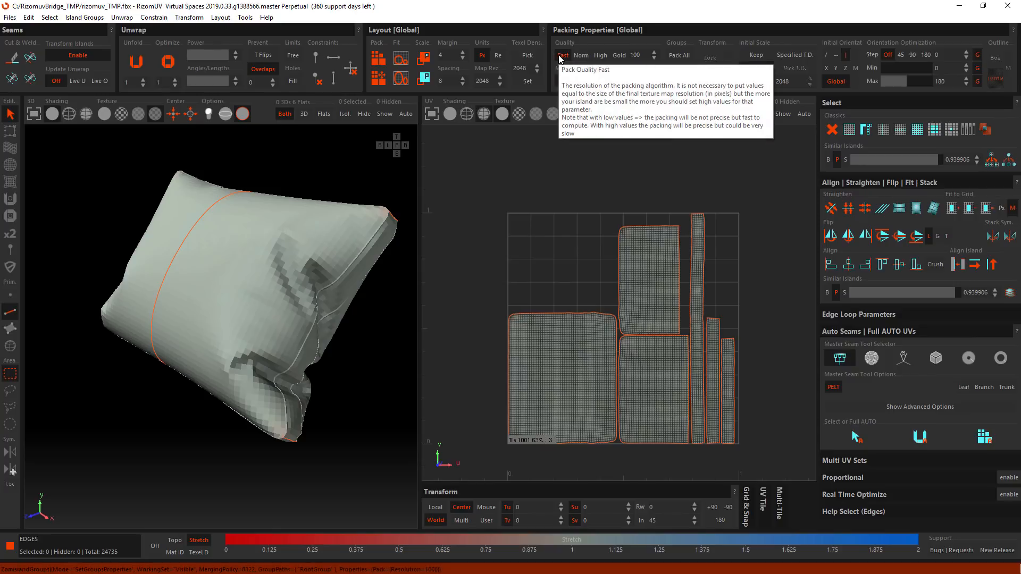
pyautogui.click(574, 241)
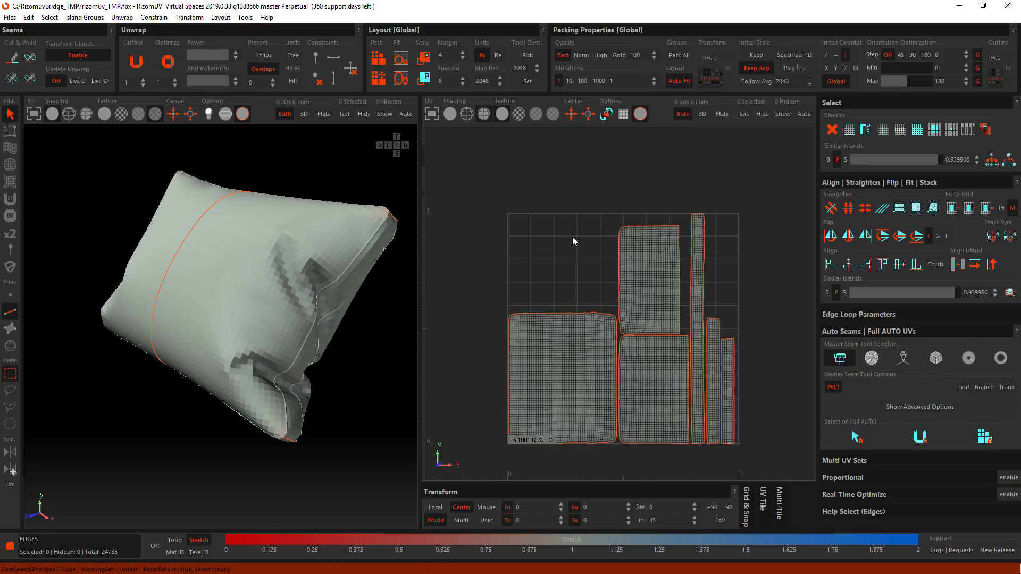
pyautogui.press('p')
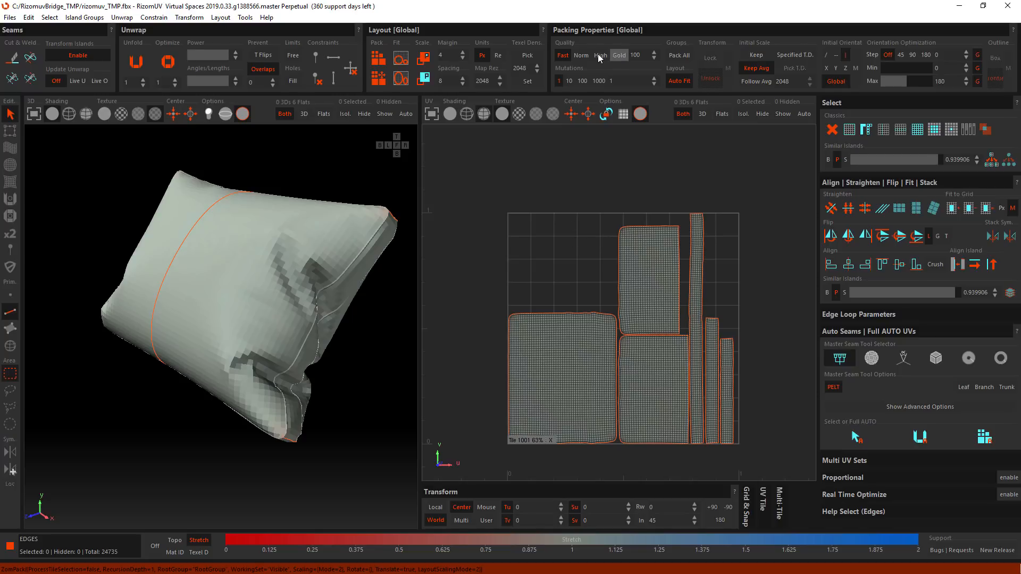
pyautogui.click(620, 55)
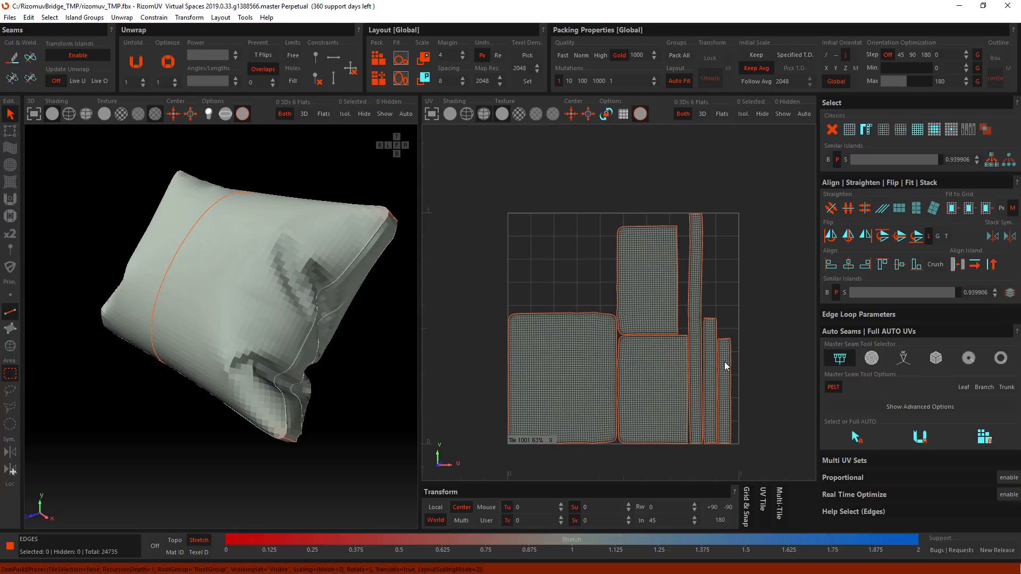
# - Return the packing quality to Norm and pack all islands again
pyautogui.click(581, 55)
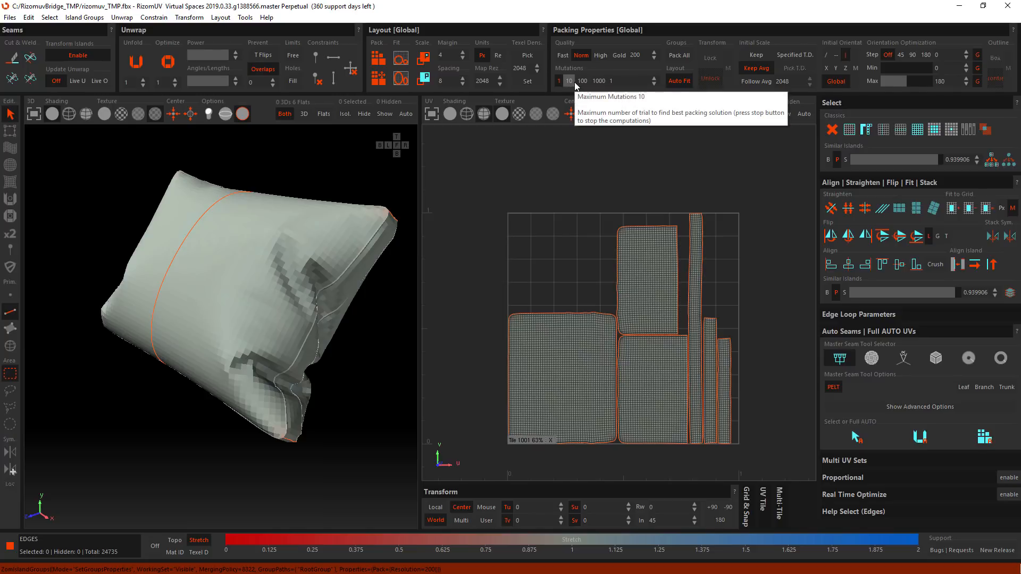
pyautogui.click(548, 254)
pyautogui.hotkey('ctrl', 'p')
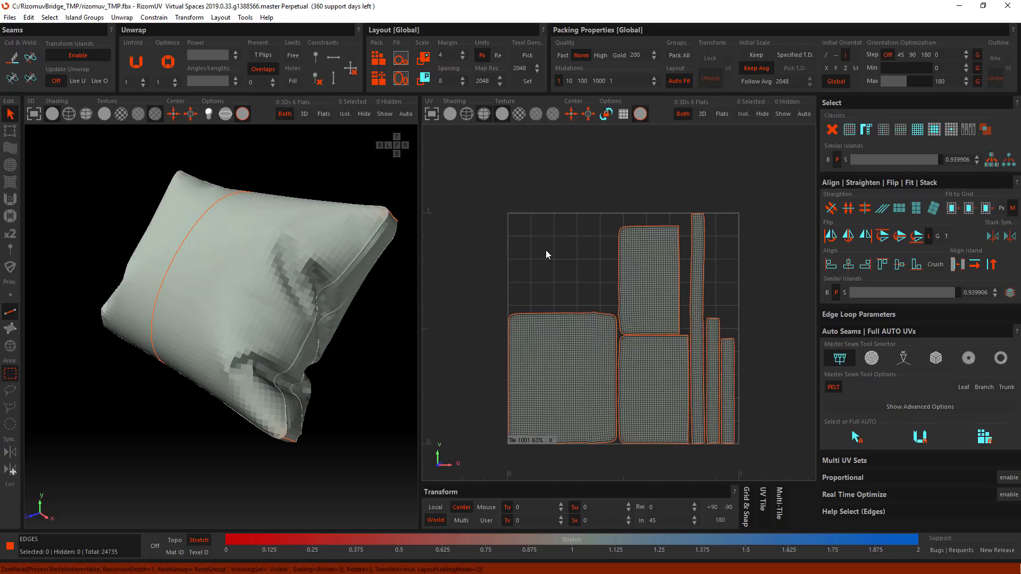
# - Pack all islands with the maximum mutations set to 10, and return the mutations to 1
pyautogui.click(570, 81)
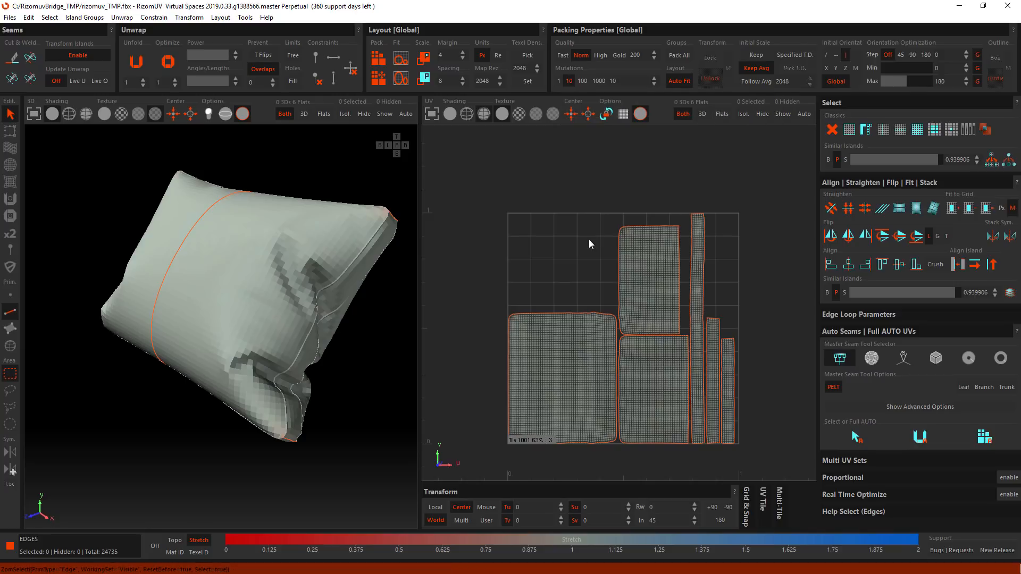
pyautogui.press('p')
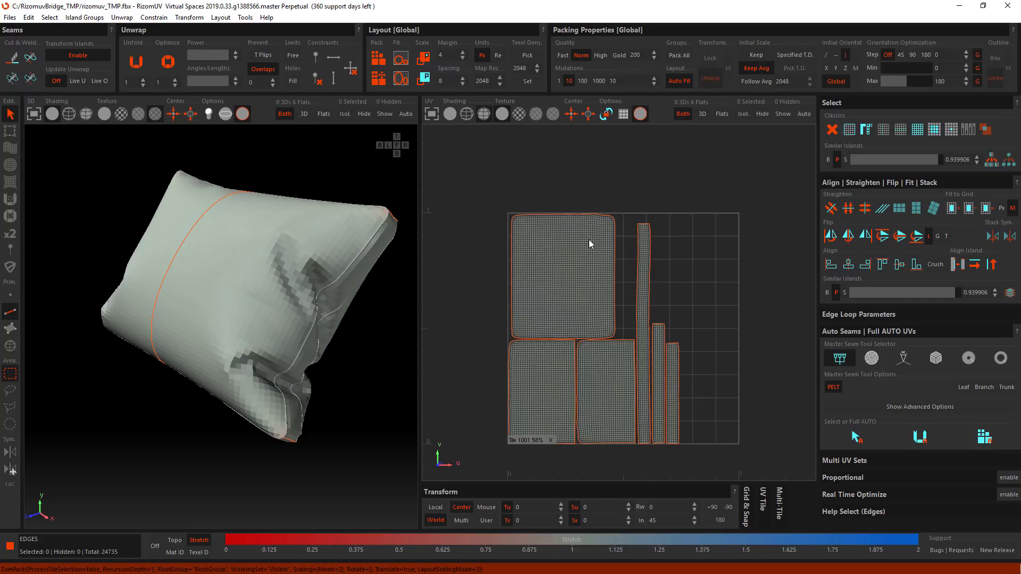
pyautogui.click(559, 82)
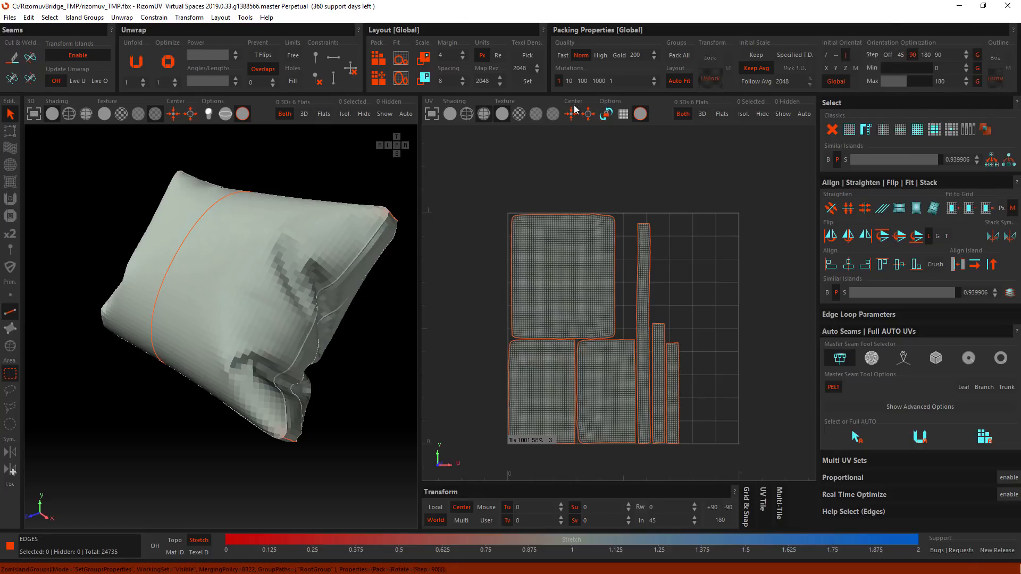
# - In island selection mode, select the large pillow face and pick its texel density
pyautogui.moveTo(1016, 102)
pyautogui.press('F4')
pyautogui.click(574, 272)
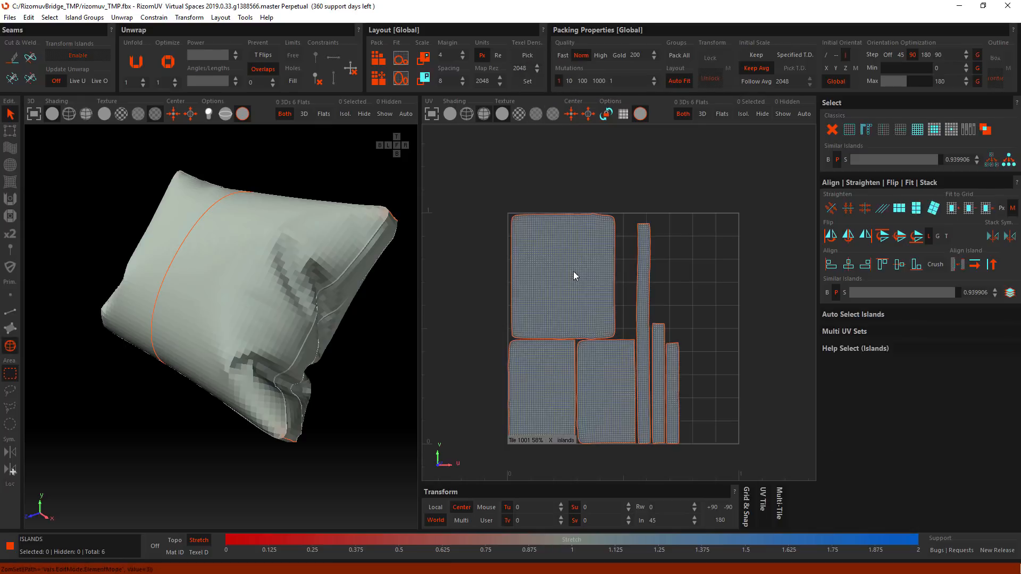
pyautogui.click(526, 57)
# - Try scaling the smaller half-face island to compare texel density, undo the change and clear the island selection
pyautogui.click(608, 386)
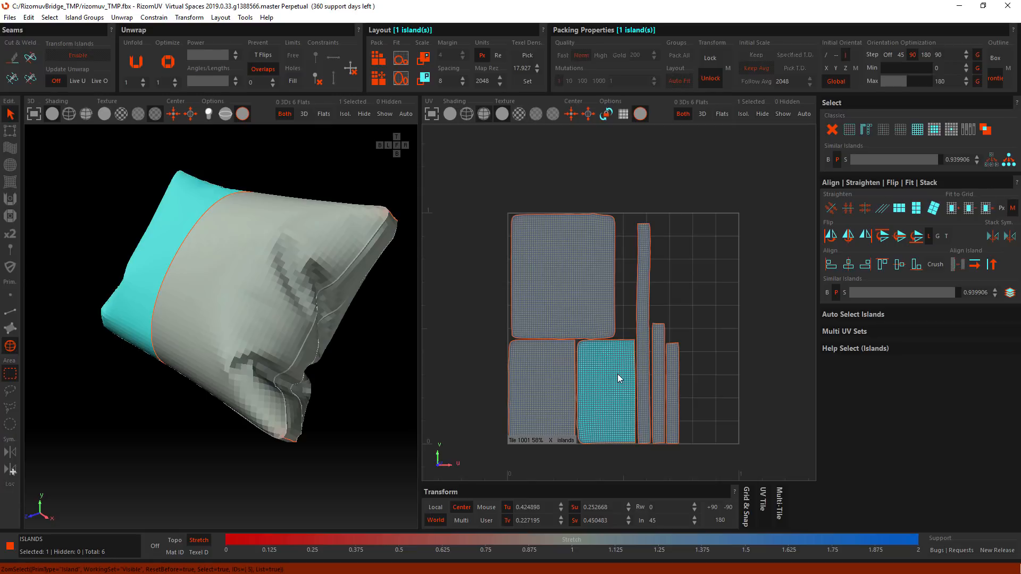
pyautogui.moveTo(615, 369); pyautogui.dragTo(616, 434, button='right')
pyautogui.hotkey('ctrl', 'z')
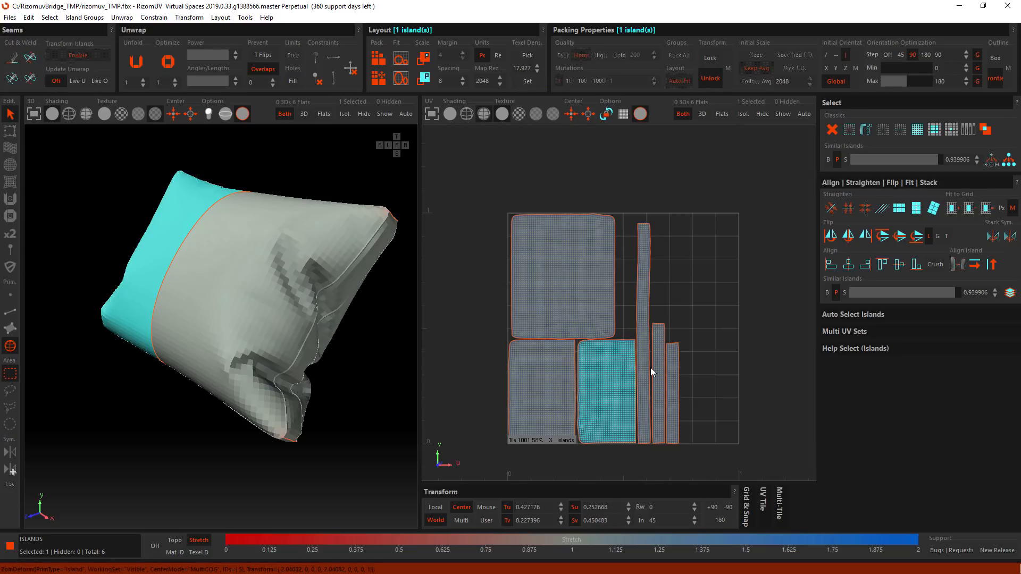
pyautogui.click(573, 253)
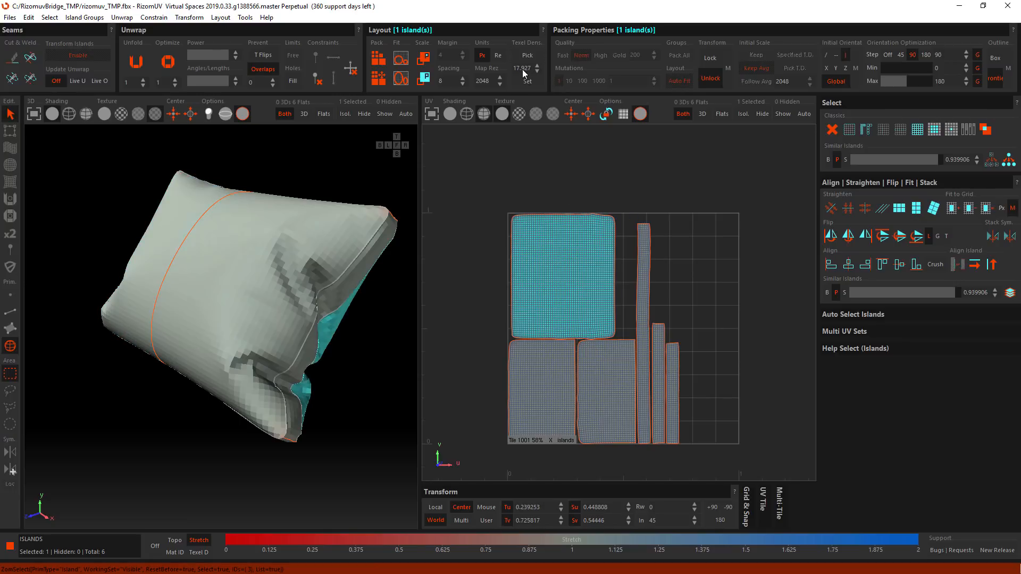
pyautogui.click(607, 384)
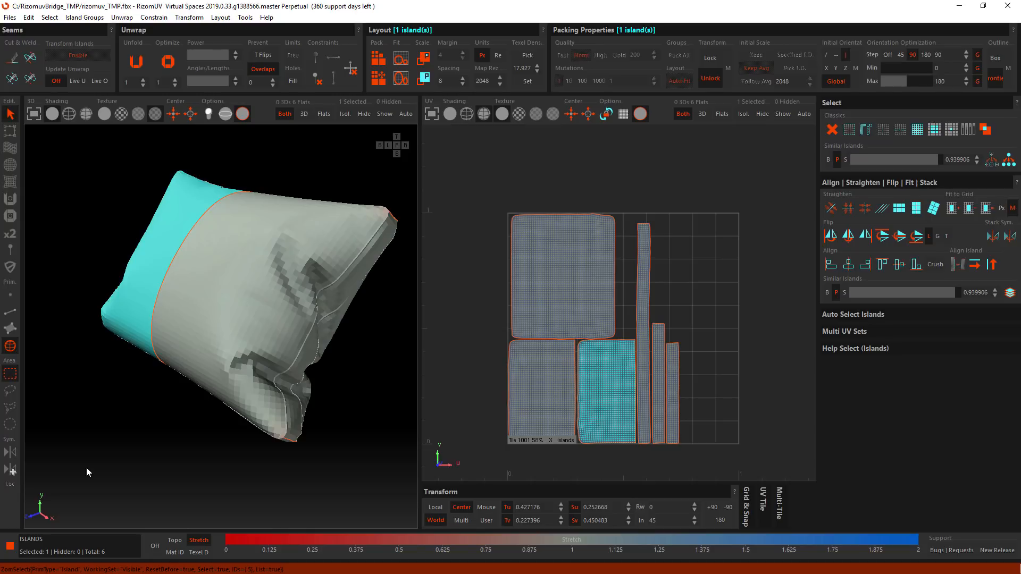
pyautogui.click(224, 501)
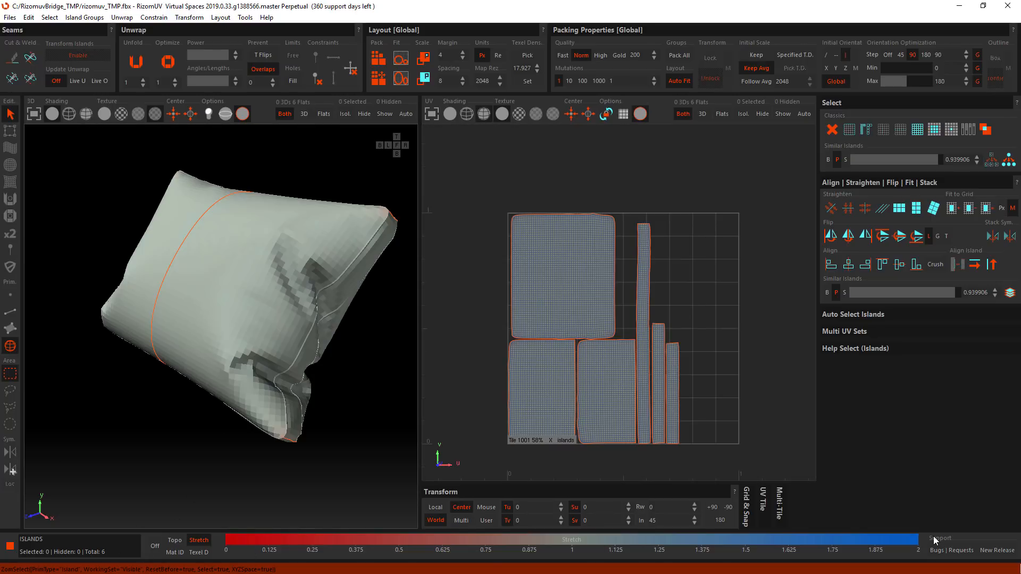
# - View the pillow with the Topo, Mat ID and Texel D color maps, and return to the Stretch map
pyautogui.click(174, 540)
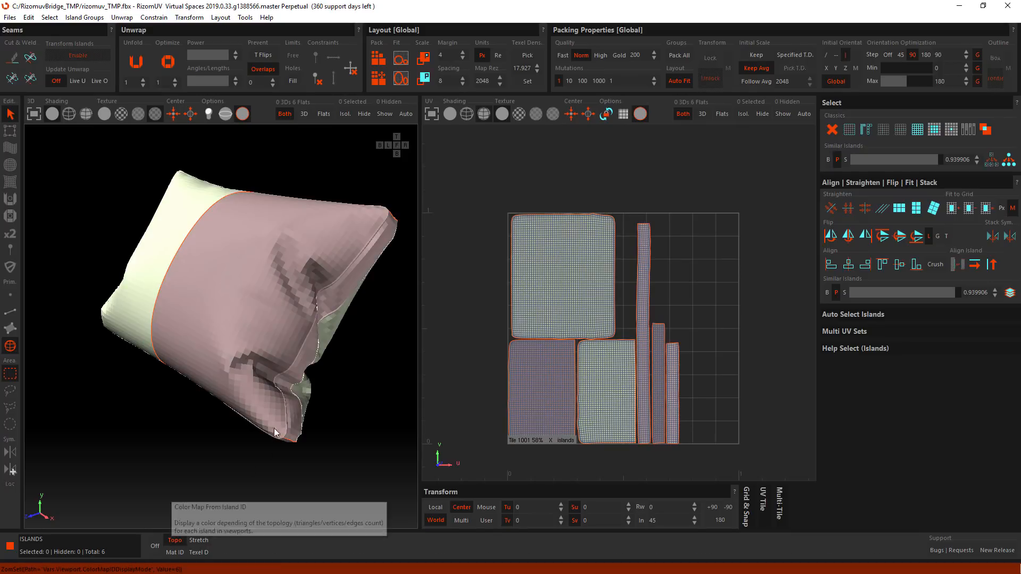
pyautogui.keyDown('alt'); pyautogui.moveTo(273, 429); pyautogui.dragTo(247, 366); pyautogui.keyUp('alt')
pyautogui.scroll(-5, 263, 362)
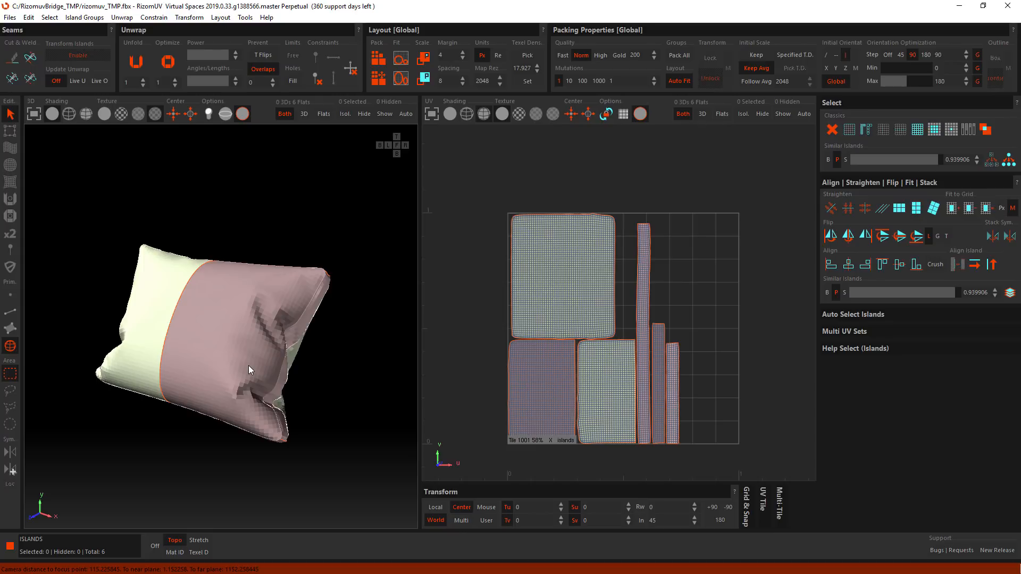
pyautogui.click(176, 553)
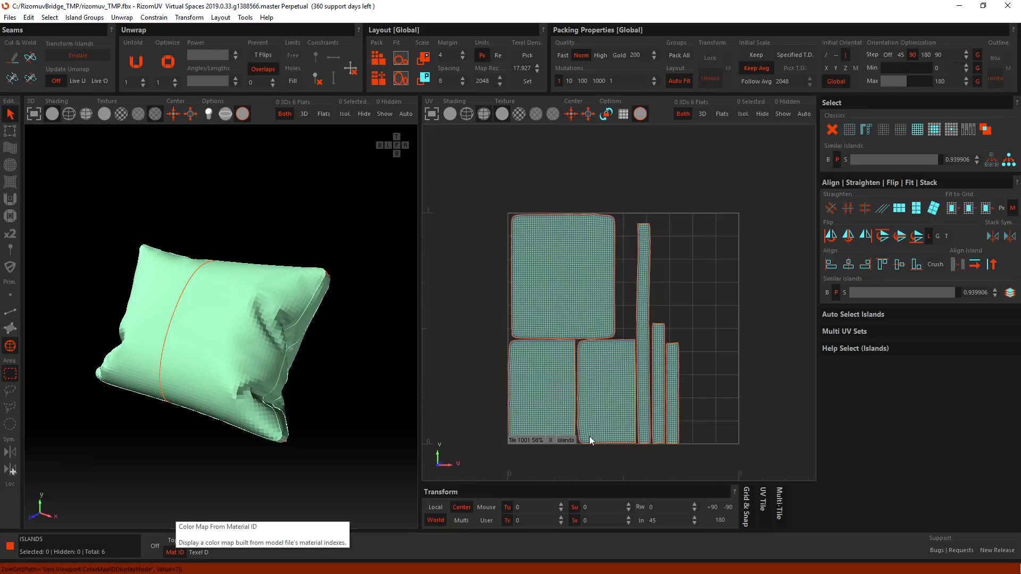
pyautogui.click(192, 554)
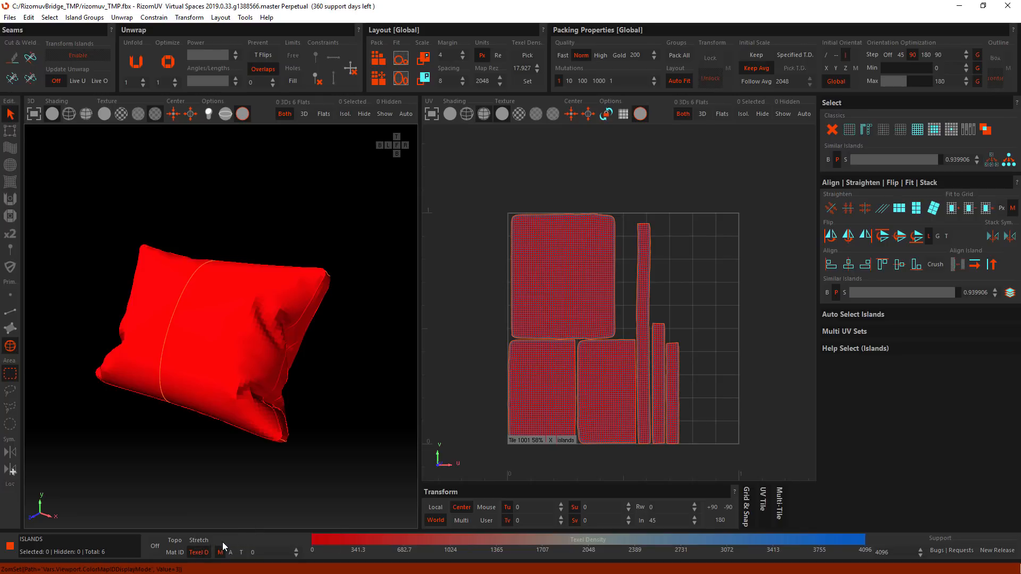
pyautogui.click(196, 543)
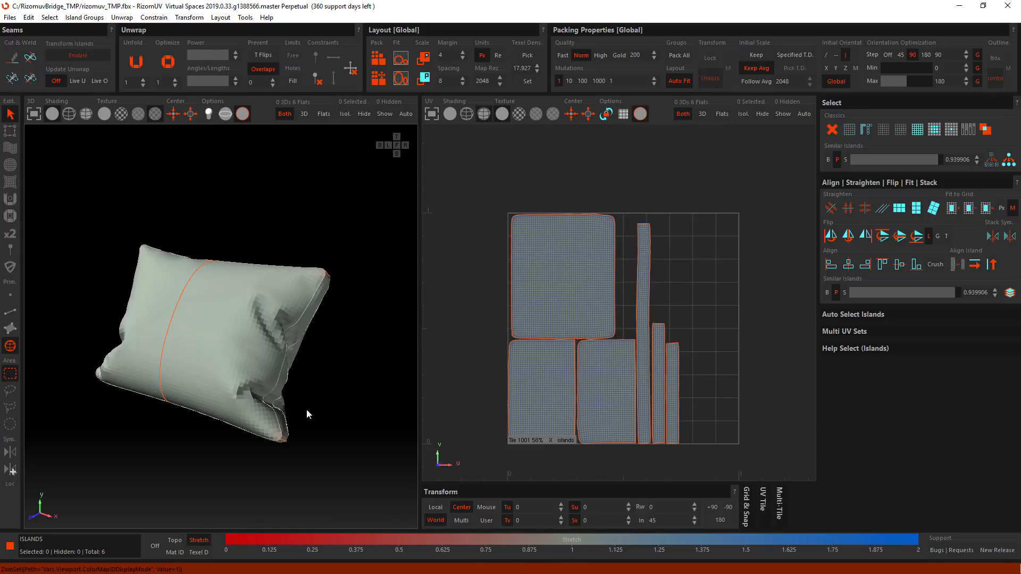
# - In edge mode, select the short diagonal edges at the large pillow face's stretched lower-right corner in the UV view
pyautogui.moveTo(249, 378); pyautogui.dragTo(238, 411, button='middle')
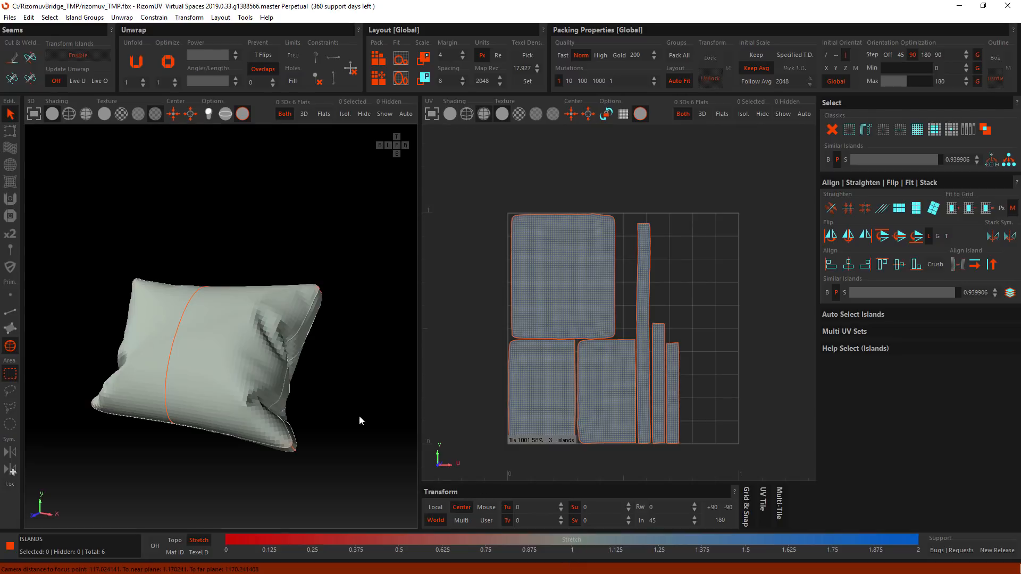
pyautogui.scroll(5, 241, 403)
pyautogui.scroll(2, 322, 486)
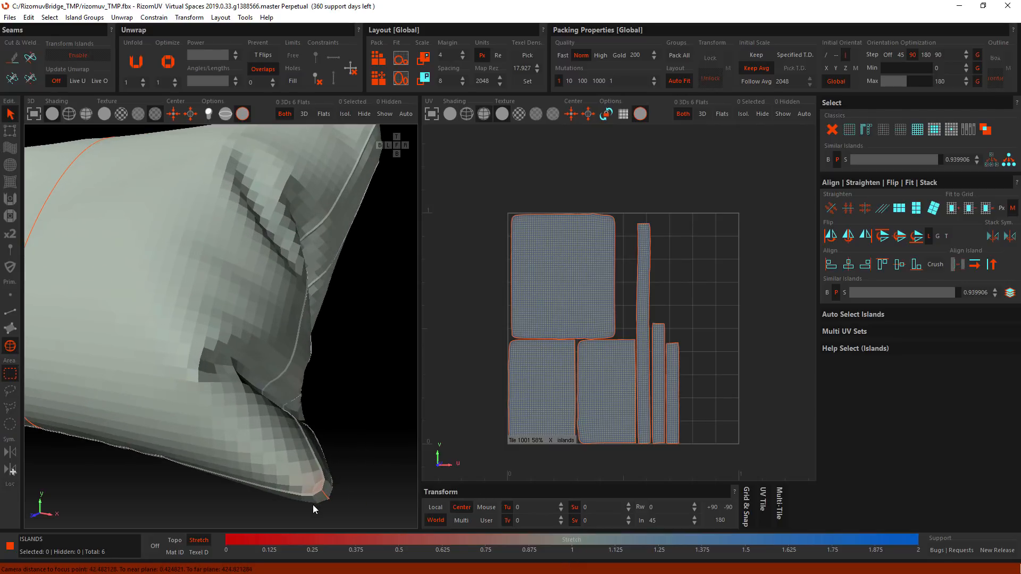
pyautogui.scroll(-4, 313, 506)
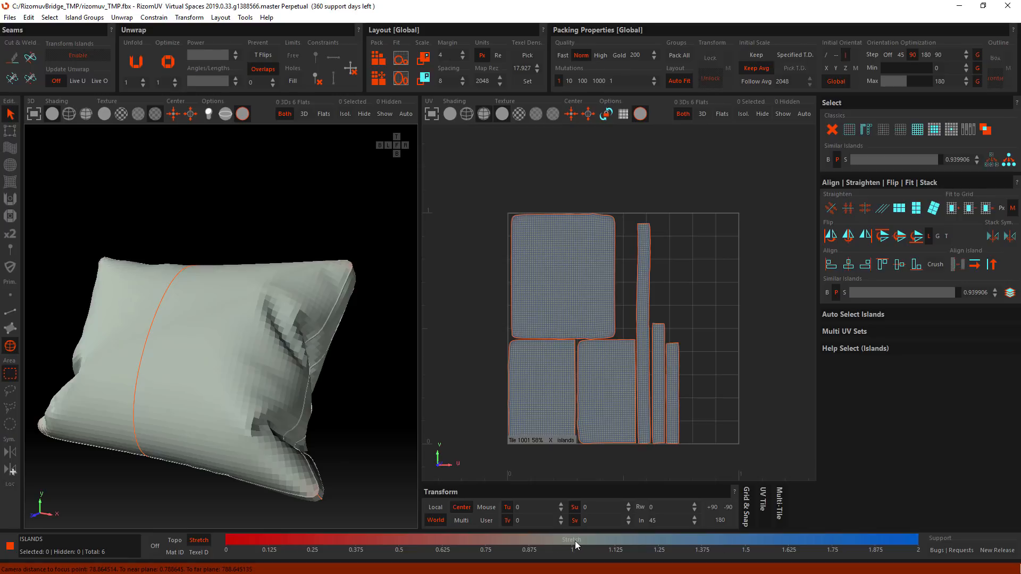
pyautogui.scroll(10, 283, 481)
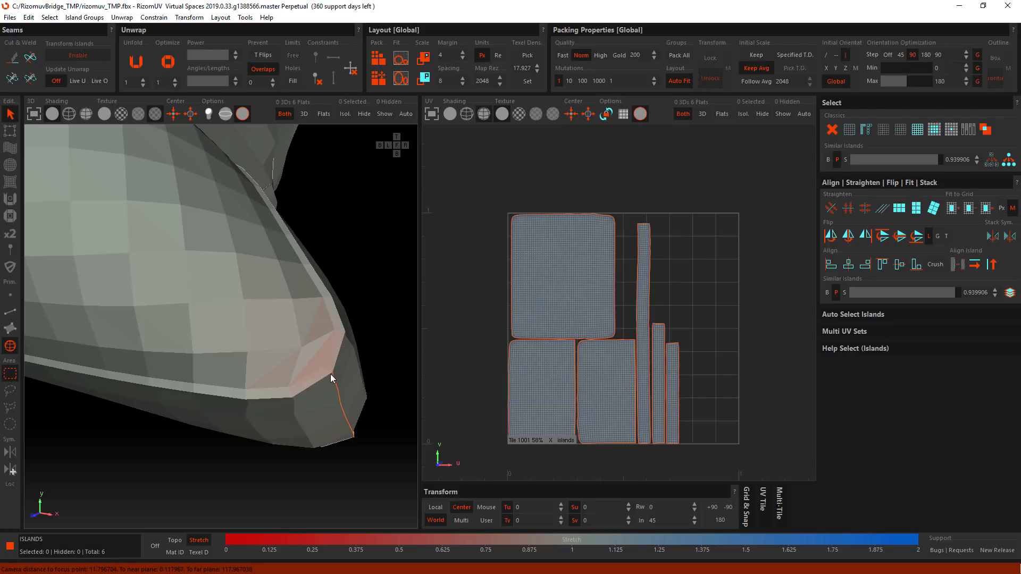
pyautogui.scroll(10, 650, 335)
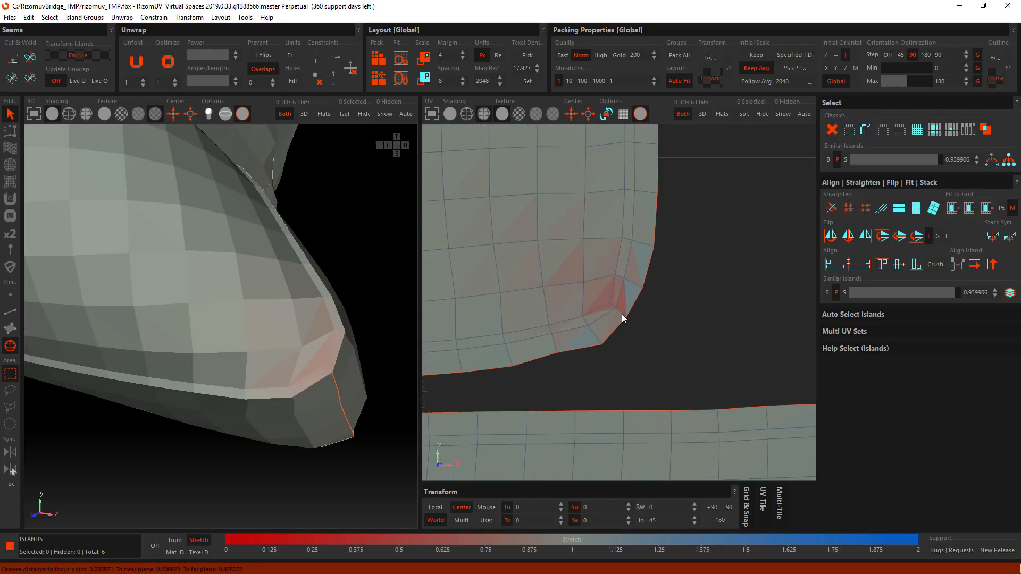
pyautogui.press('F2')
pyautogui.doubleClick(621, 314)
pyautogui.scroll(-12, 621, 327)
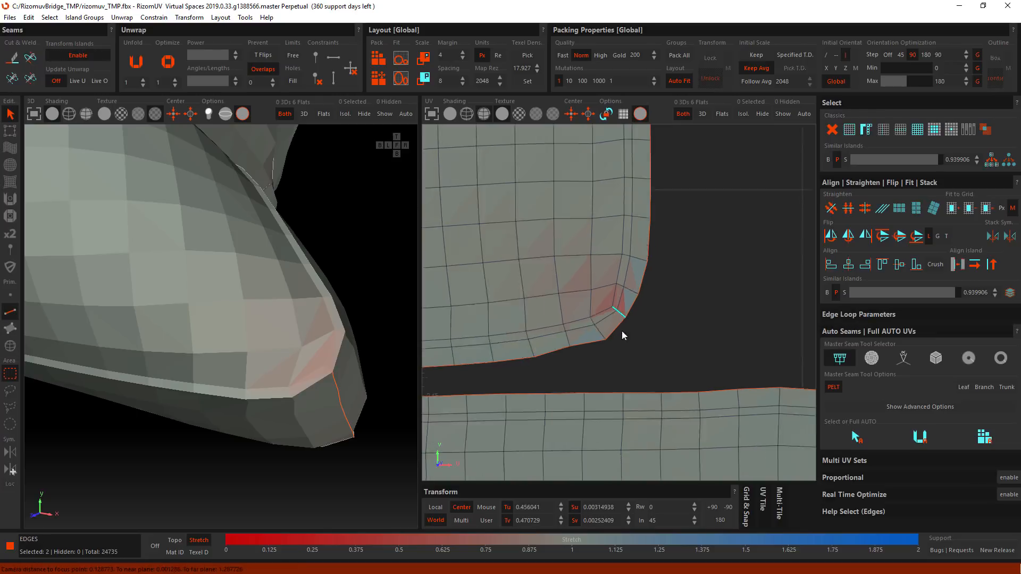
# - Add the matching short diagonal edges at the large pillow face's other three corners to the edge selection
pyautogui.scroll(4, 648, 384)
pyautogui.scroll(10, 652, 375)
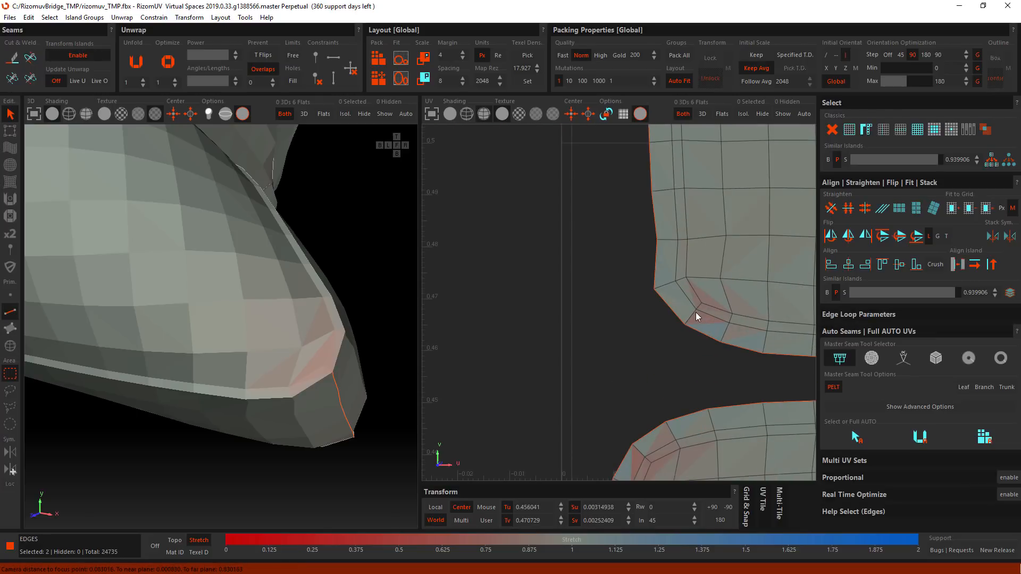
pyautogui.keyDown('shift'); pyautogui.doubleClick(695, 315); pyautogui.keyUp('shift')
pyautogui.scroll(-12, 691, 319)
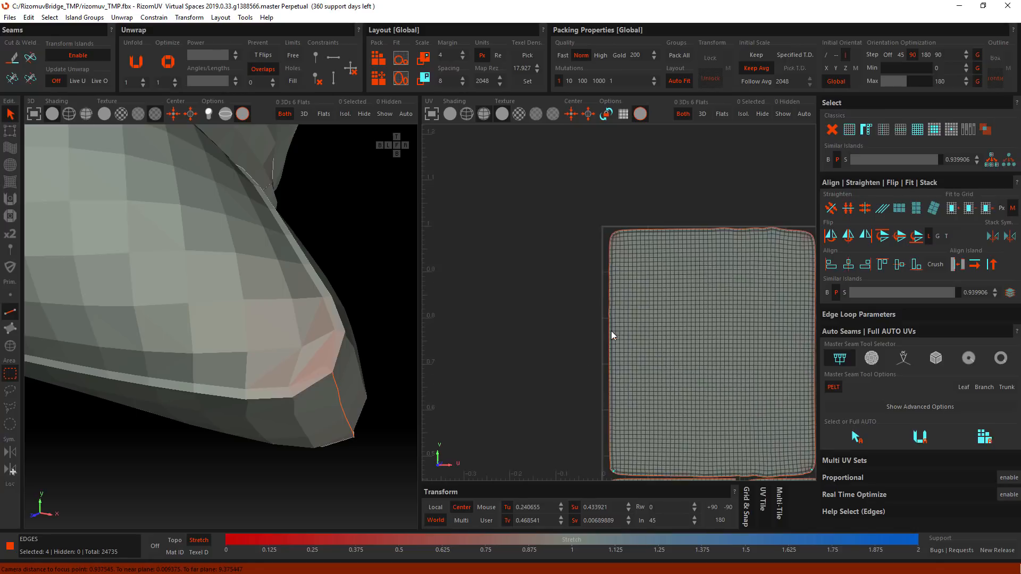
pyautogui.scroll(10, 588, 188)
pyautogui.keyDown('ctrl'); pyautogui.doubleClick(615, 165); pyautogui.keyUp('ctrl')
pyautogui.scroll(-9, 625, 200)
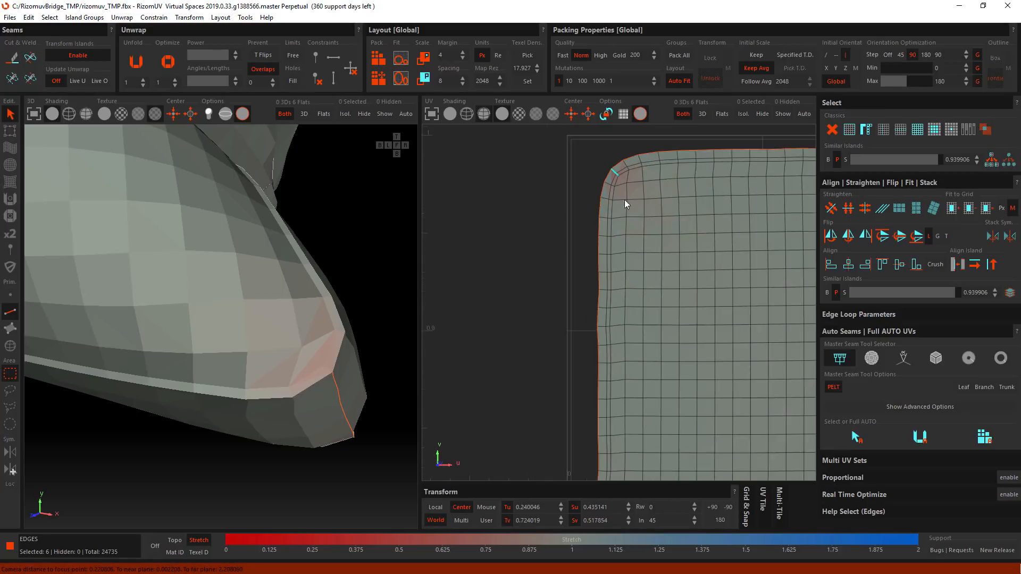
pyautogui.moveTo(787, 208); pyautogui.dragTo(441, 304, button='middle')
pyautogui.scroll(9, 671, 280)
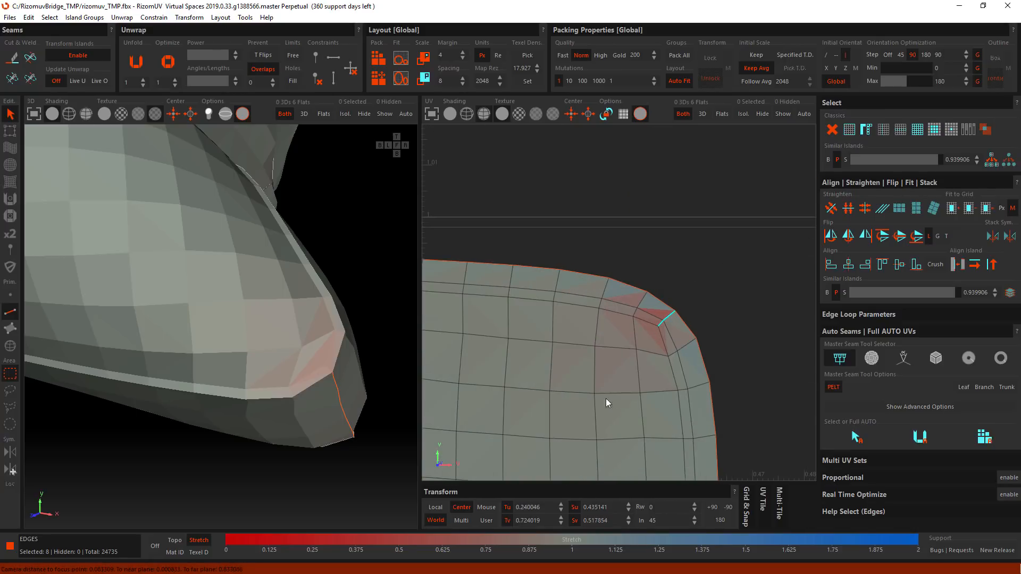
# - Cut the large pillow face along the selected edges at its four corners and unfold it
pyautogui.scroll(-5, 606, 398)
pyautogui.moveTo(606, 398); pyautogui.dragTo(620, 303, button='middle')
pyautogui.press('c')
pyautogui.scroll(-3, 617, 308)
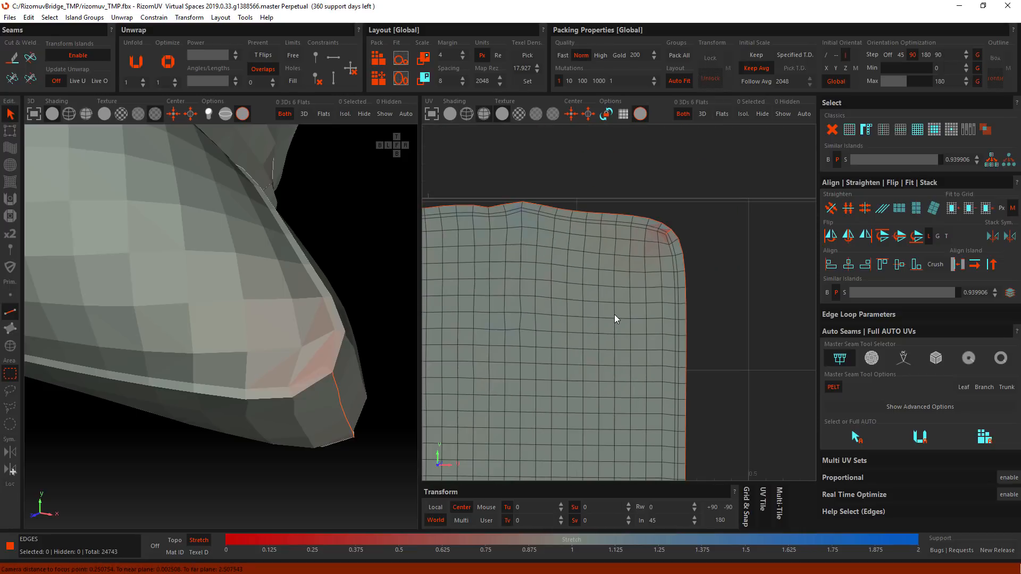
pyautogui.scroll(4, 675, 229)
pyautogui.scroll(3, 674, 229)
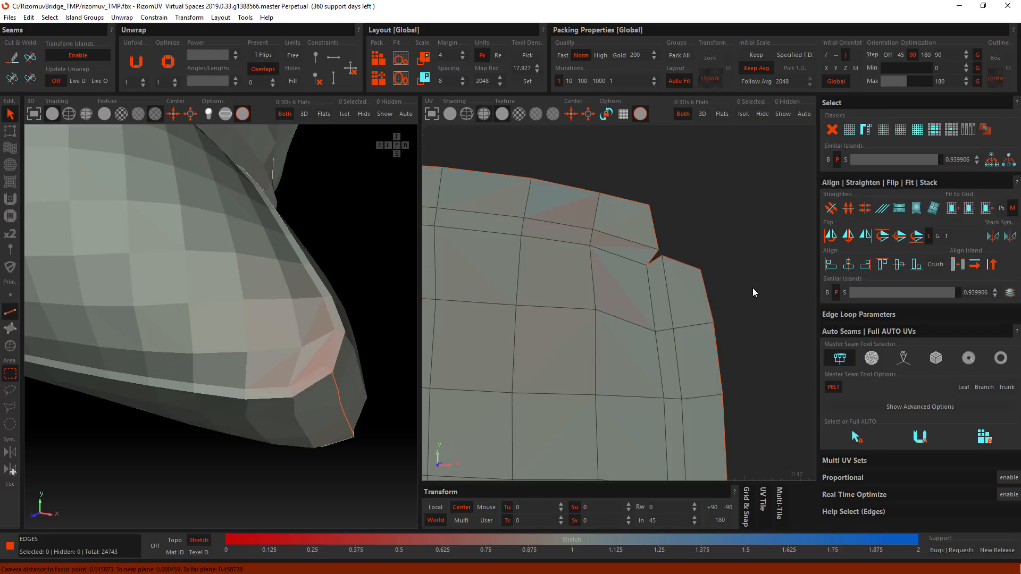
pyautogui.scroll(-4, 652, 389)
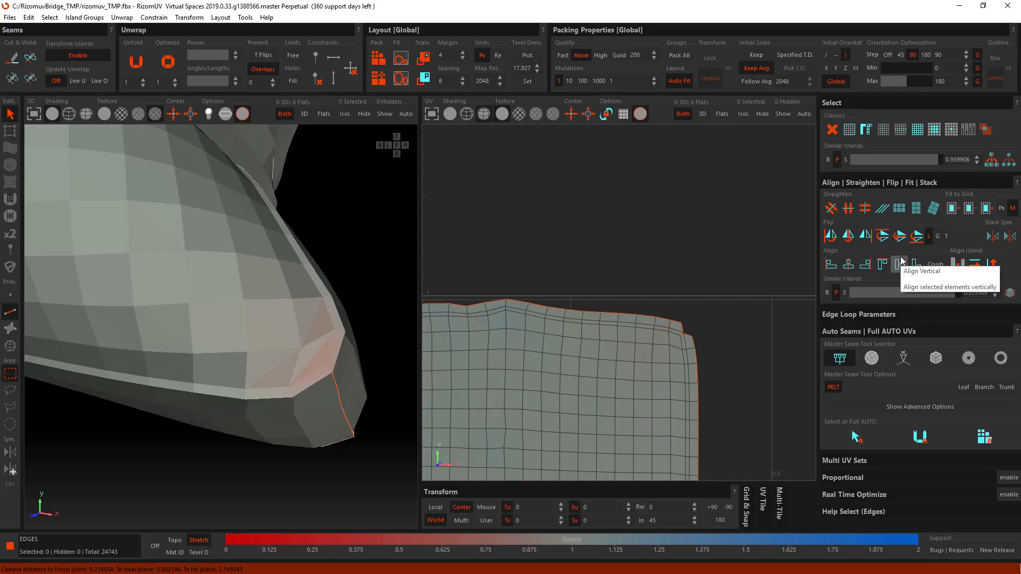
pyautogui.scroll(-5, 624, 340)
pyautogui.moveTo(597, 185); pyautogui.dragTo(606, 294, button='middle')
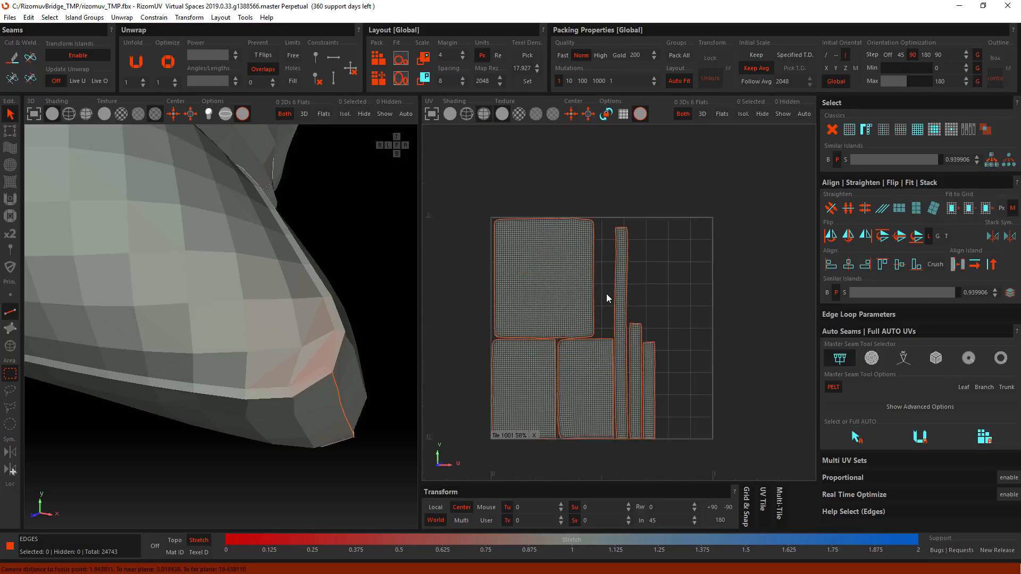
pyautogui.scroll(-4, 327, 308)
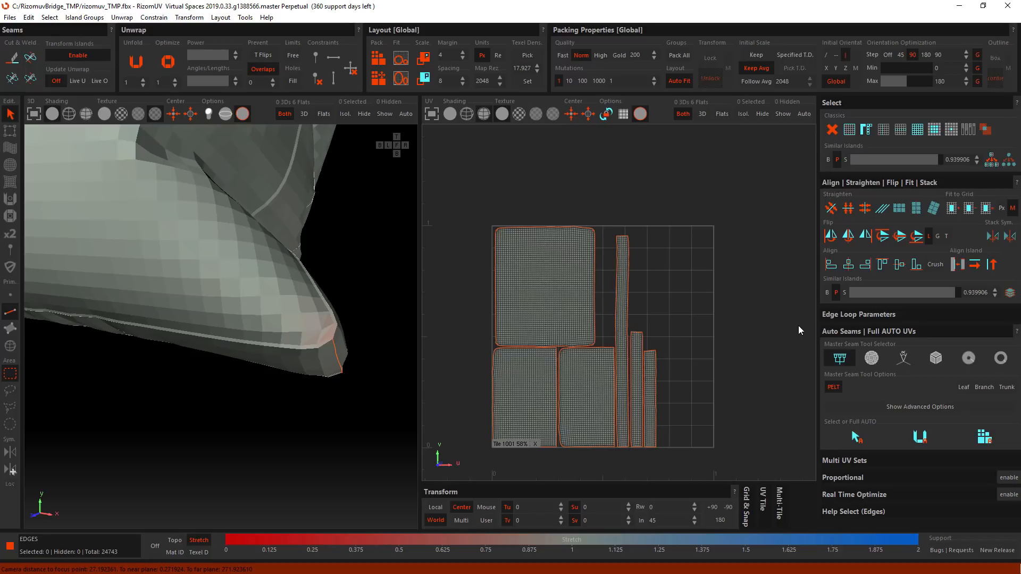
# - Unflatten all of the pillow's UV islands, returning them to their original 3D shape
pyautogui.scroll(-1, 413, 292)
pyautogui.scroll(-1, 449, 301)
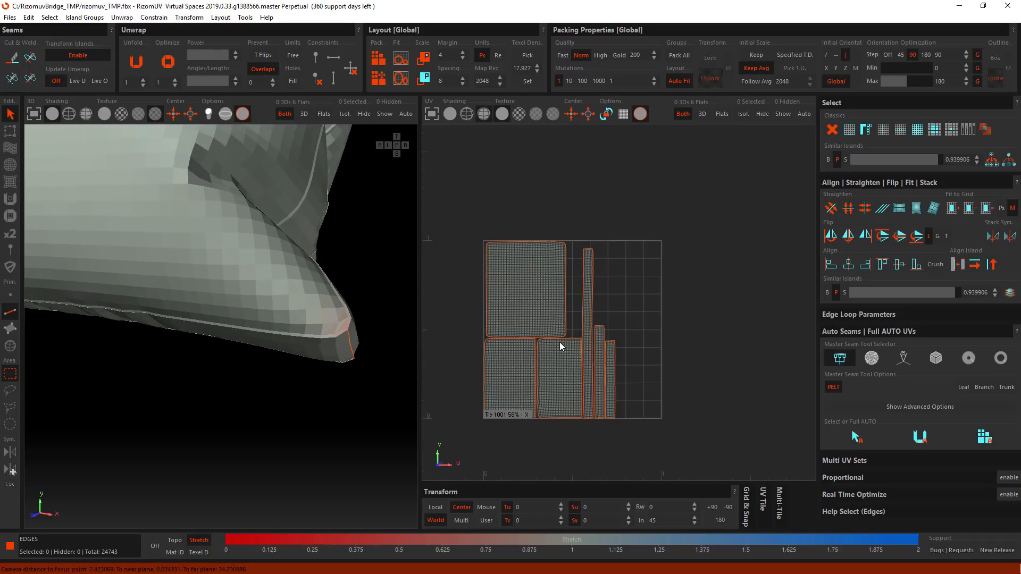
pyautogui.scroll(-2, 649, 346)
pyautogui.scroll(3, 585, 342)
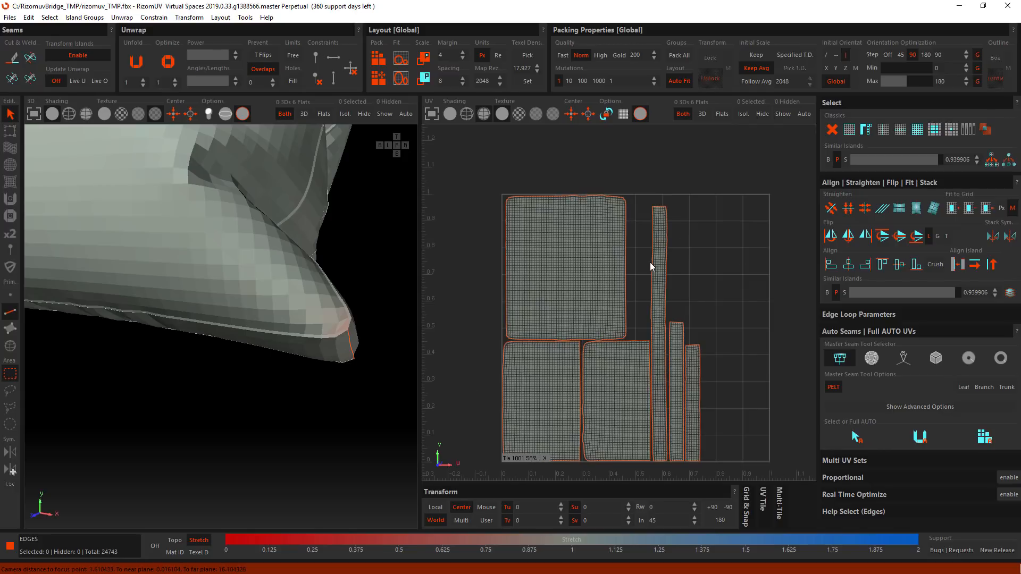
pyautogui.click(84, 17)
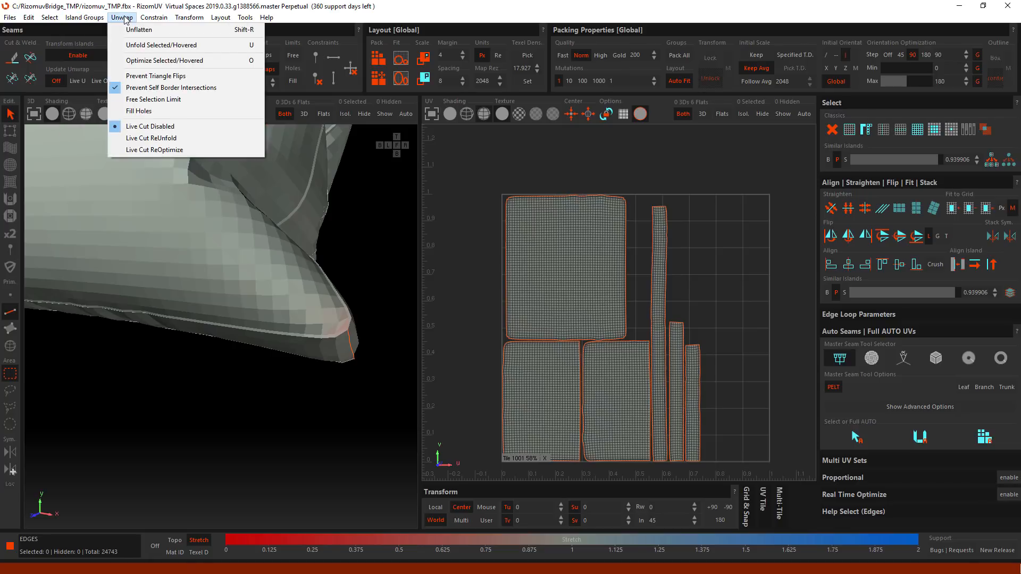
pyautogui.click(210, 31)
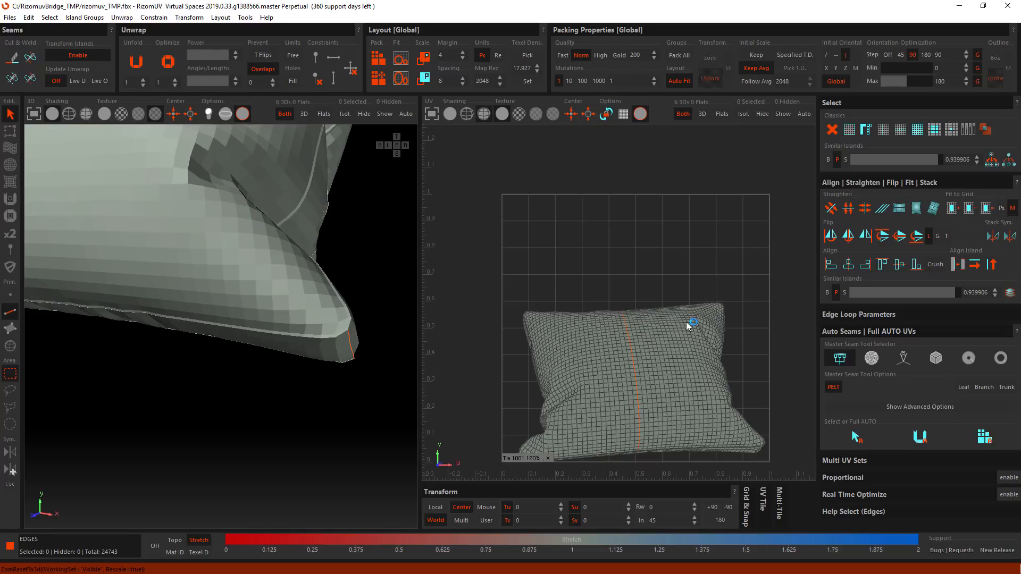
pyautogui.moveTo(657, 363); pyautogui.dragTo(639, 344, button='middle')
pyautogui.scroll(-6, 231, 273)
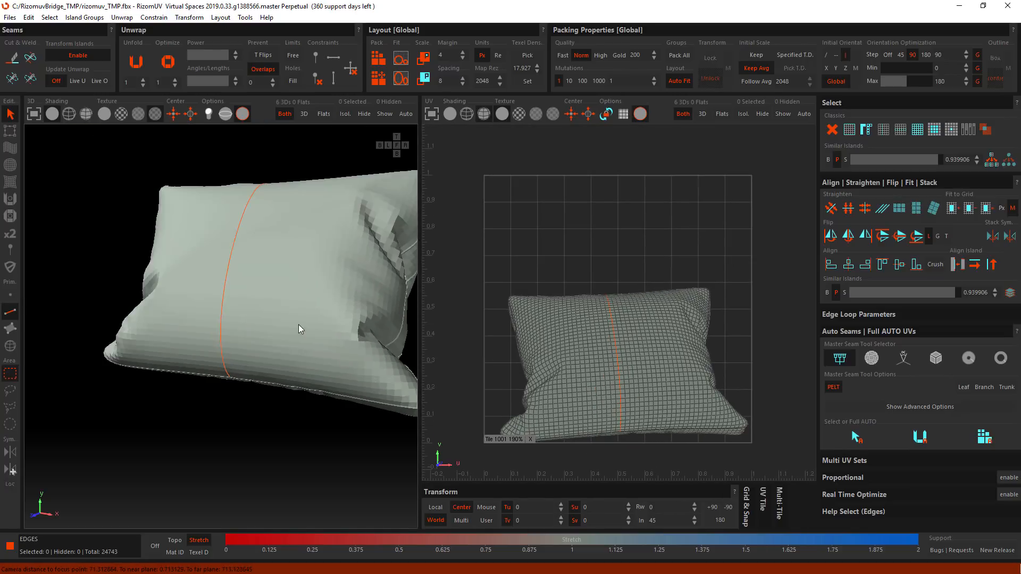
pyautogui.keyDown('alt'); pyautogui.moveTo(298, 325); pyautogui.dragTo(302, 267); pyautogui.keyUp('alt')
pyautogui.scroll(5, 194, 420)
pyautogui.scroll(3, 197, 417)
pyautogui.press('F3')
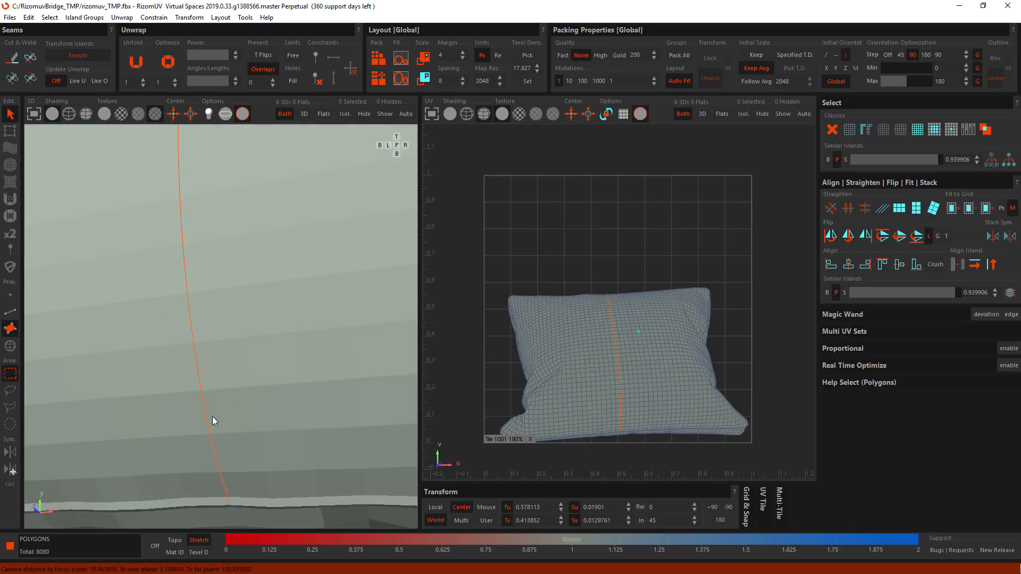
pyautogui.press('F2')
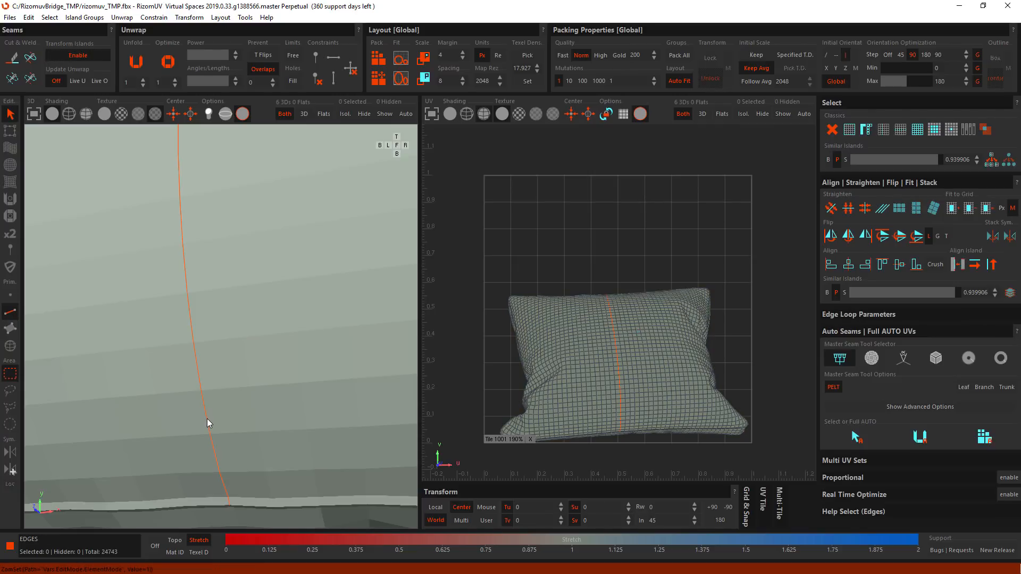
pyautogui.click(207, 423)
pyautogui.scroll(-3, 206, 420)
pyautogui.scroll(-4, 204, 416)
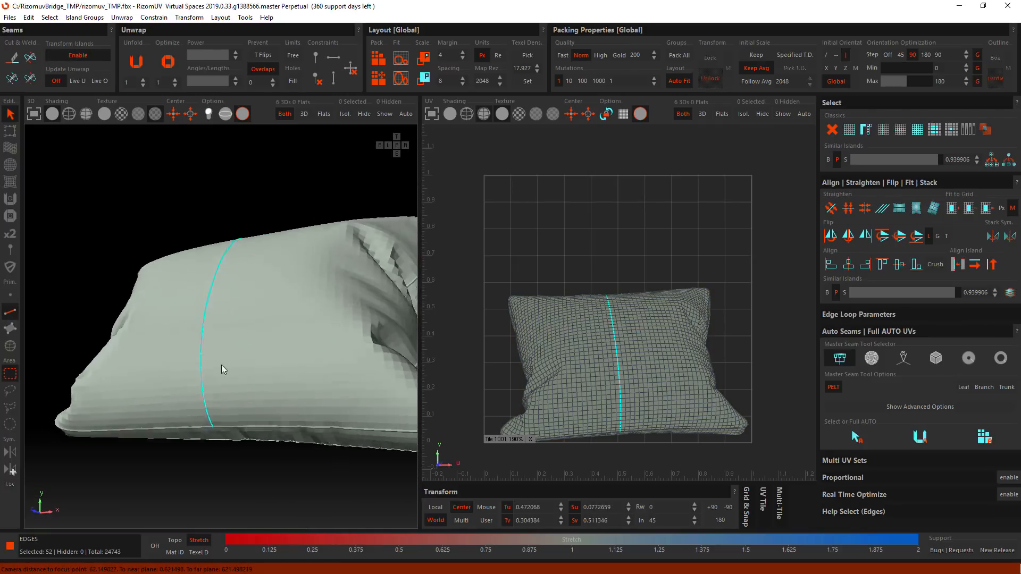
pyautogui.keyDown('alt'); pyautogui.moveTo(221, 365); pyautogui.dragTo(302, 385); pyautogui.keyUp('alt')
pyautogui.scroll(-3, 265, 383)
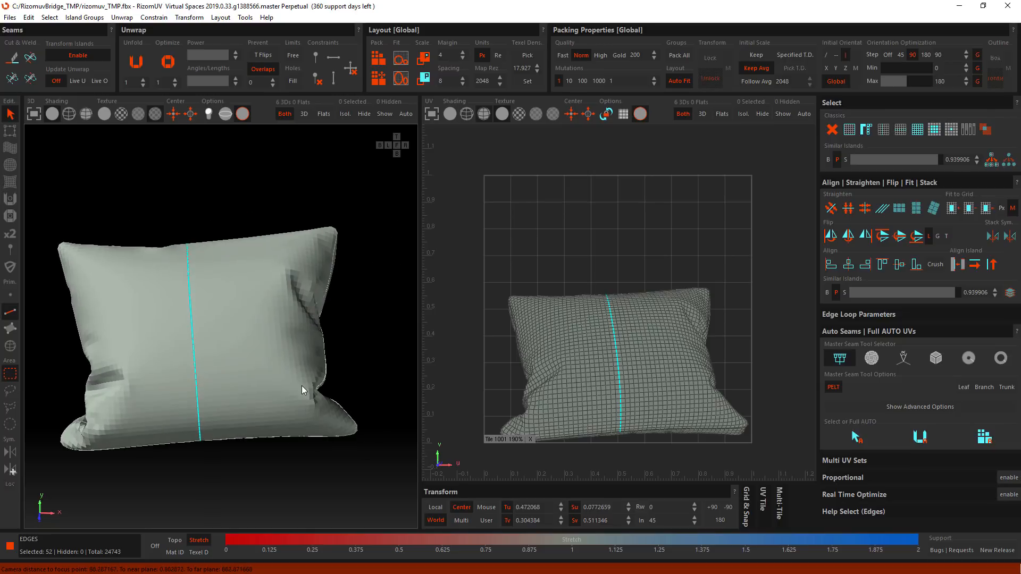
pyautogui.click(203, 453)
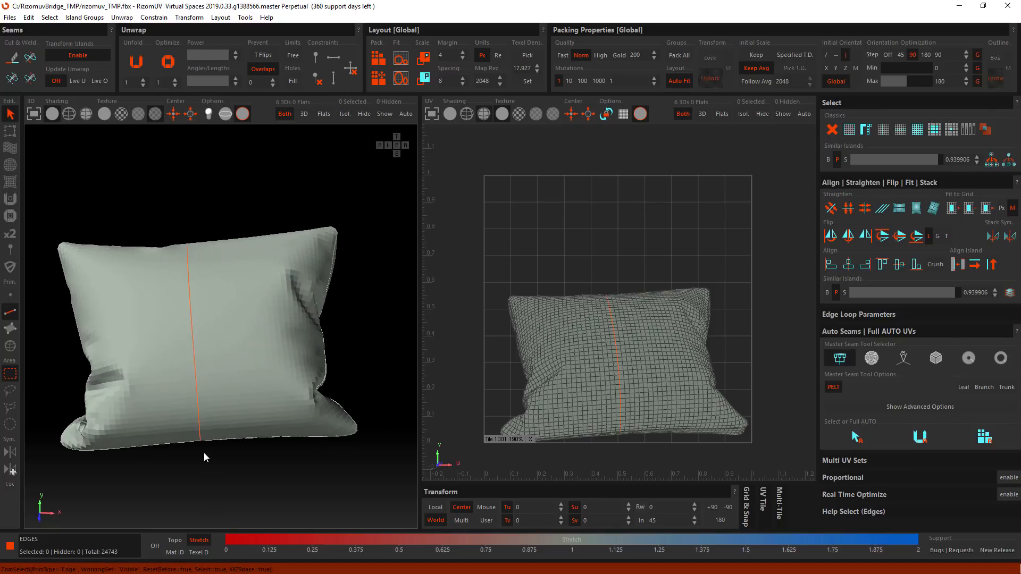
# - Select the seam loop running down the middle of the pillow's split face and weld it
pyautogui.scroll(5, 191, 351)
pyautogui.click(181, 346)
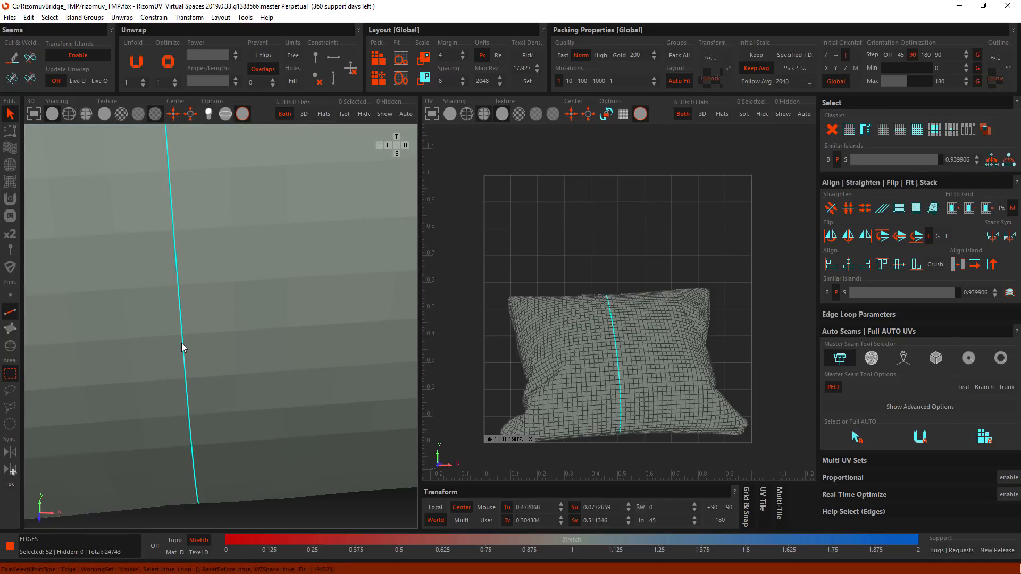
pyautogui.scroll(-5, 183, 341)
pyautogui.keyDown('alt'); pyautogui.moveTo(202, 369); pyautogui.dragTo(118, 368); pyautogui.keyUp('alt')
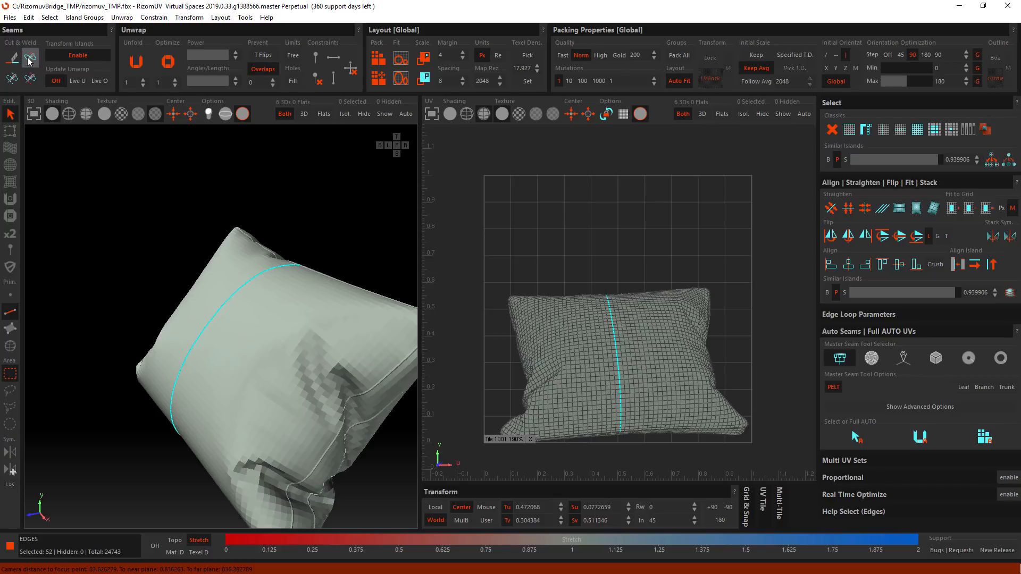
pyautogui.click(34, 62)
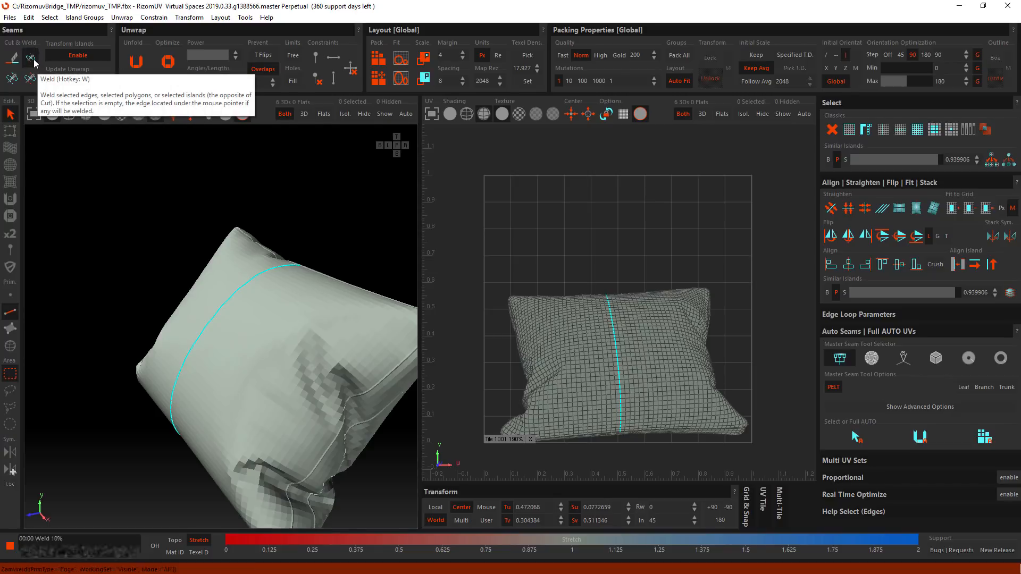
# - Unfold the welded pillow face, the opposite large face and one of the side strips
pyautogui.moveTo(319, 208); pyautogui.dragTo(206, 377, button='middle')
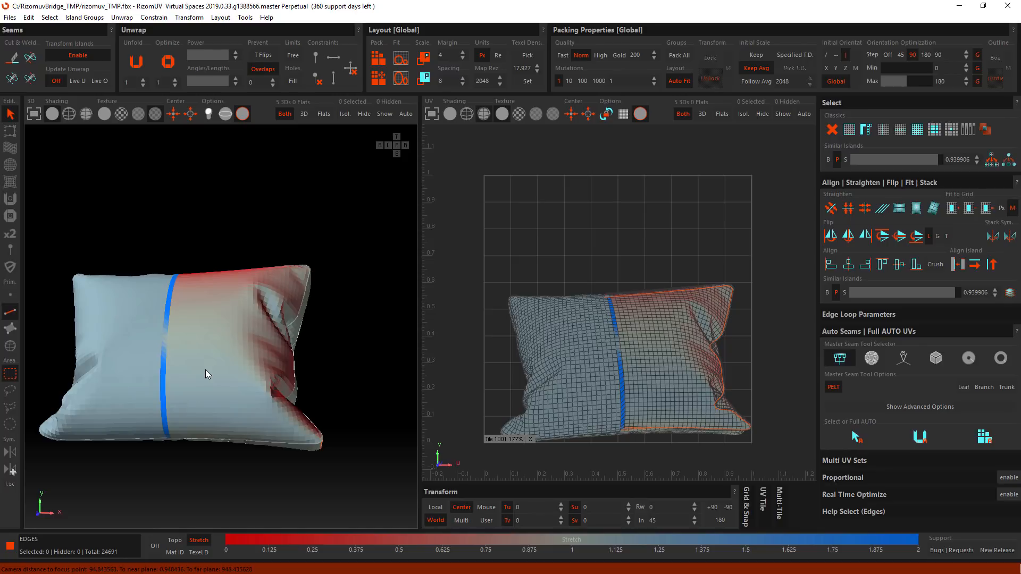
pyautogui.moveTo(213, 366); pyautogui.dragTo(214, 345, button='middle')
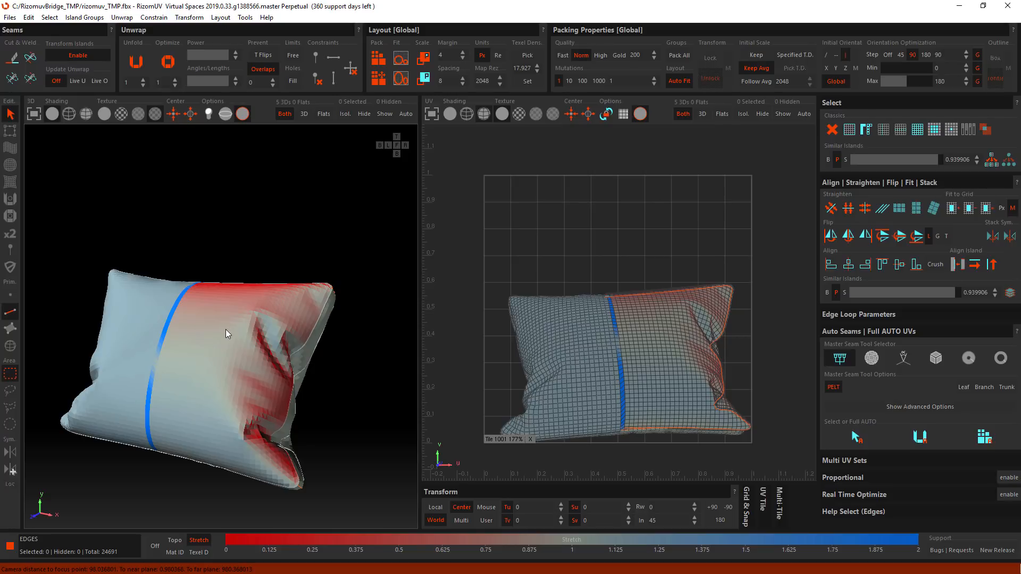
pyautogui.press('u')
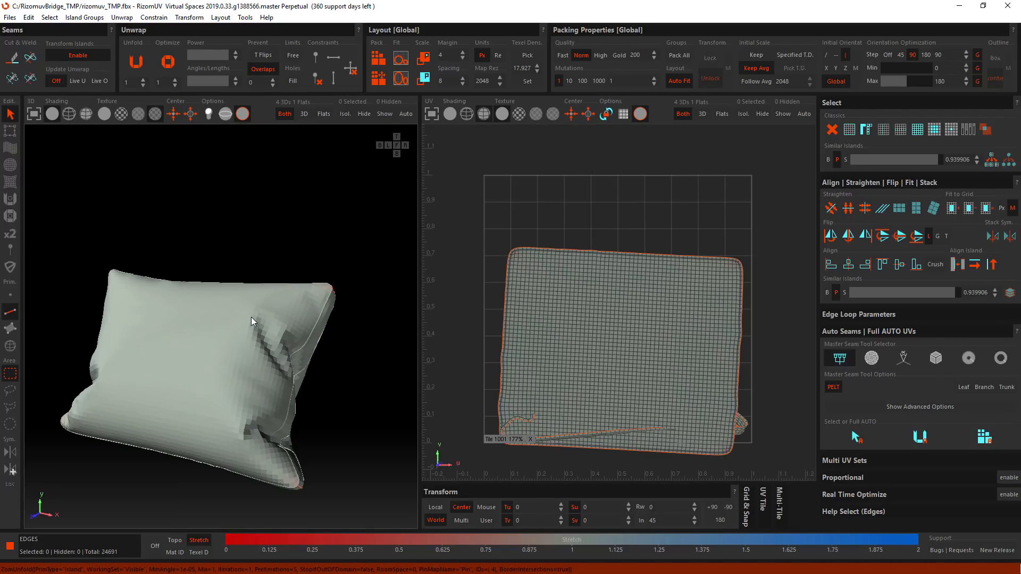
pyautogui.keyDown('alt'); pyautogui.moveTo(312, 341); pyautogui.dragTo(199, 351); pyautogui.keyUp('alt')
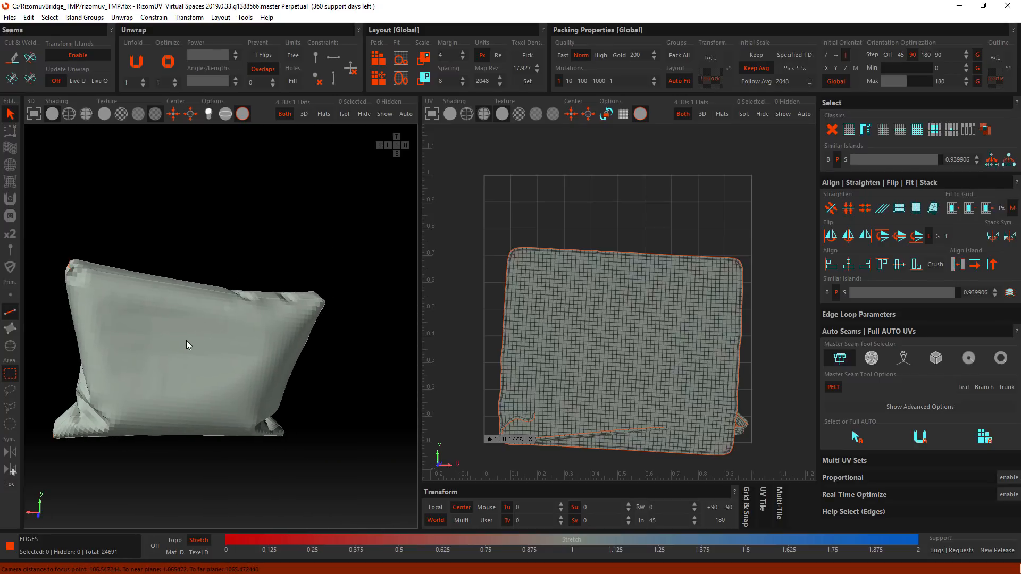
pyautogui.press('u')
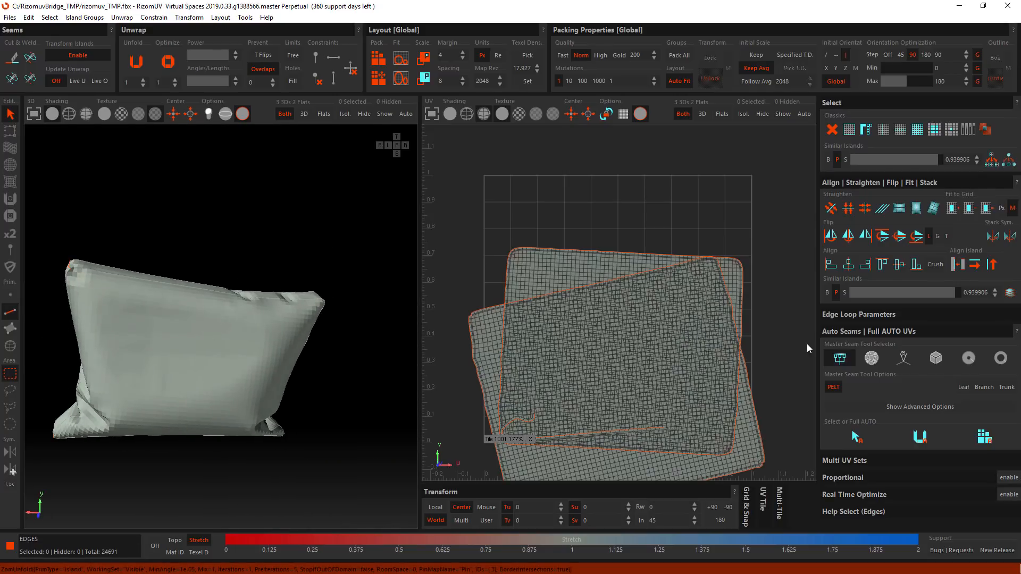
pyautogui.keyDown('alt'); pyautogui.moveTo(178, 349); pyautogui.dragTo(276, 381); pyautogui.keyUp('alt')
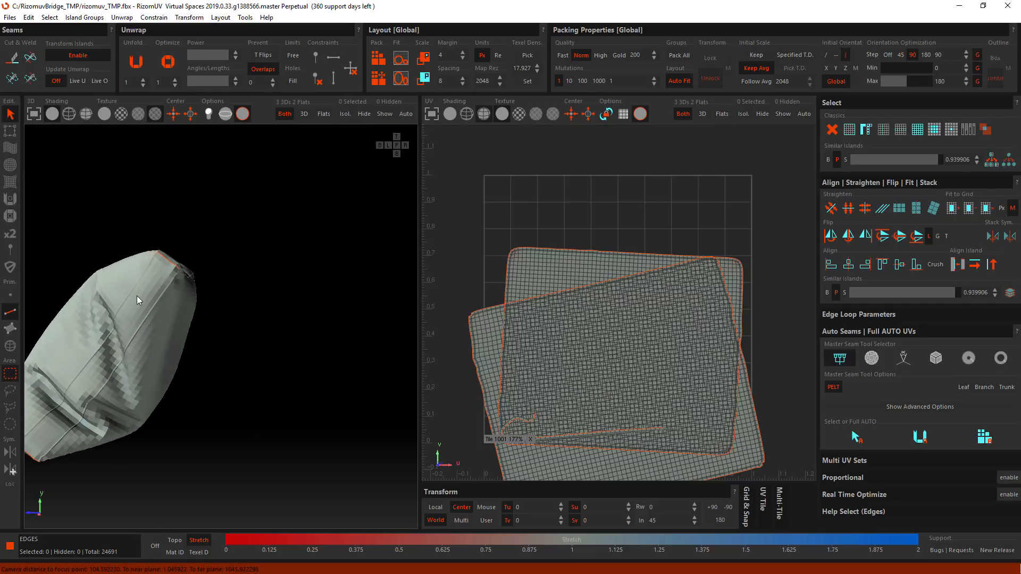
pyautogui.press('u')
# - Pack the pillow's overlapping UV islands into the tile
pyautogui.scroll(-3, 716, 288)
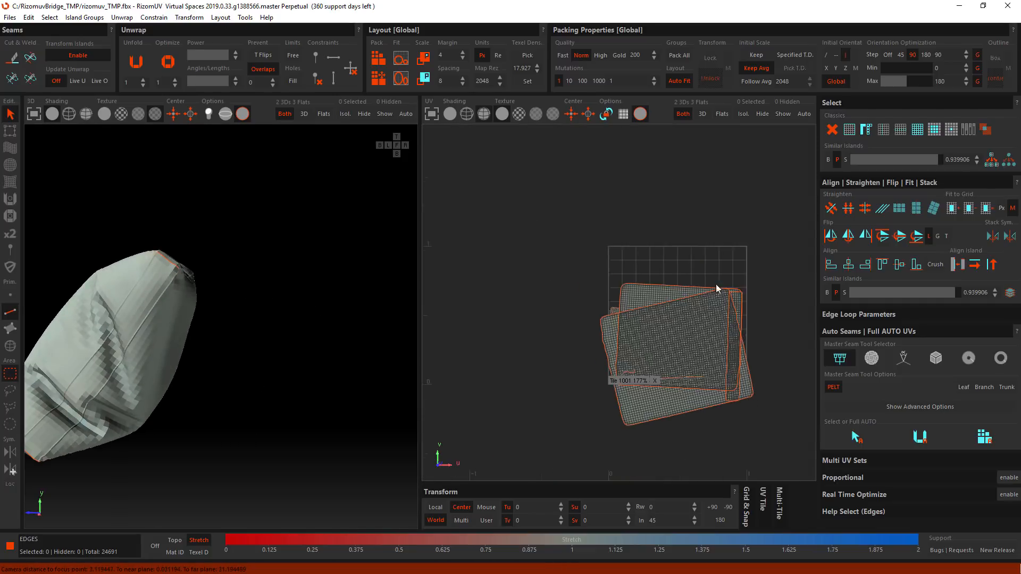
pyautogui.keyDown('alt'); pyautogui.moveTo(716, 289); pyautogui.dragTo(675, 281, button='middle'); pyautogui.keyUp('alt')
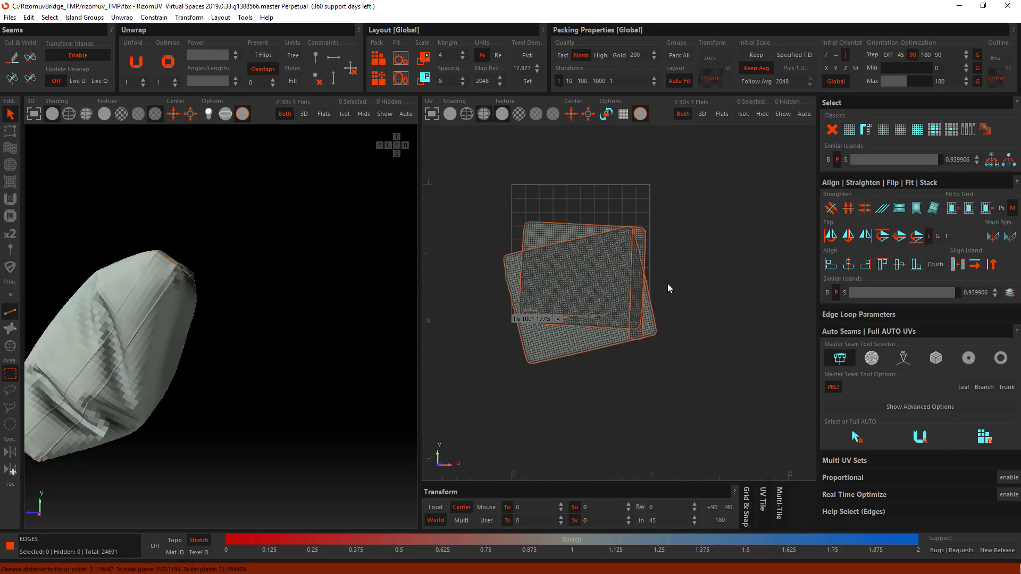
pyautogui.click(677, 287)
pyautogui.keyDown('alt'); pyautogui.moveTo(676, 260); pyautogui.dragTo(679, 289, button='middle'); pyautogui.keyUp('alt')
pyautogui.press('p')
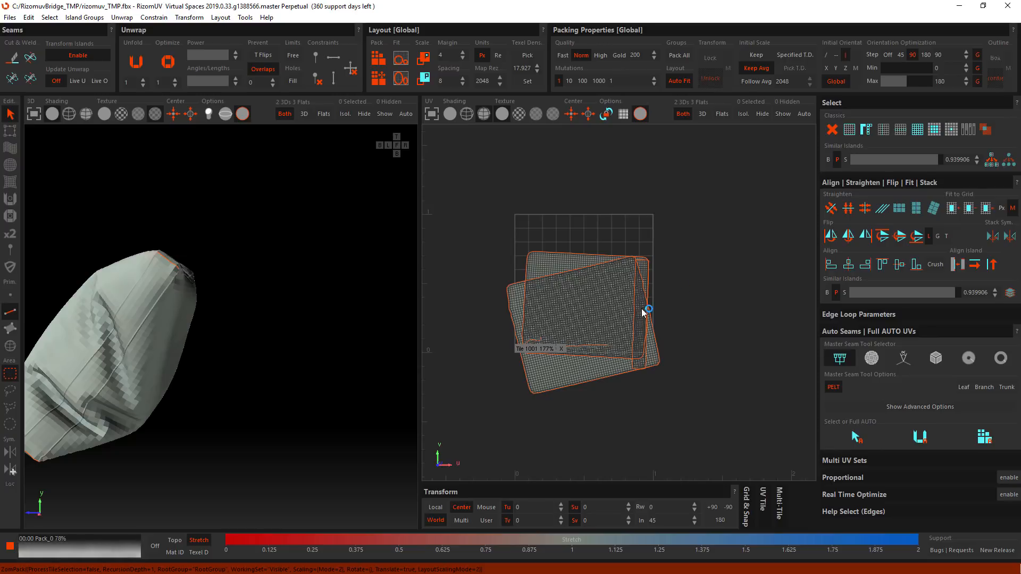
# - Unfold the two remaining side strips, the short one beside the large face and the long slanted one
pyautogui.scroll(6, 640, 298)
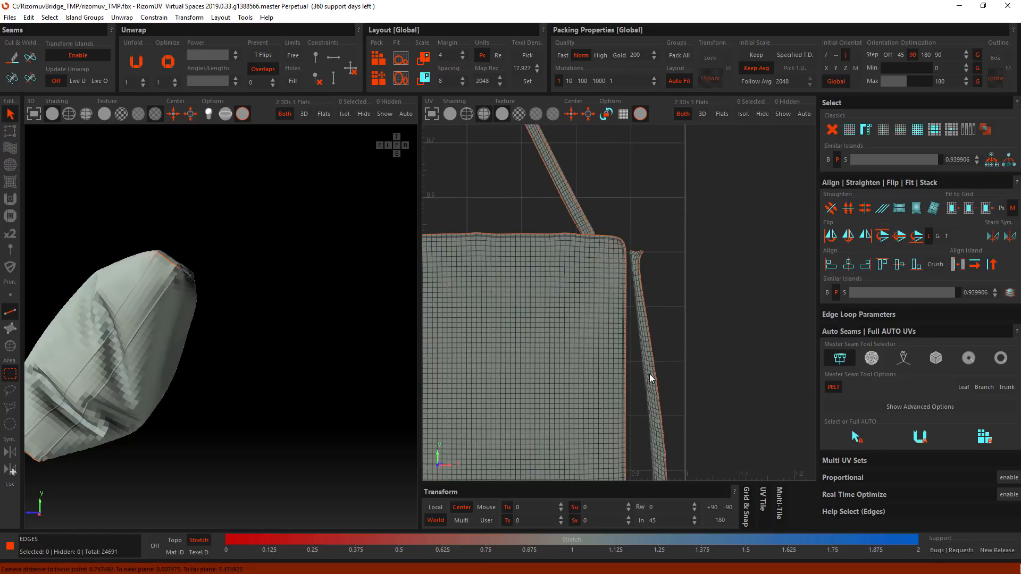
pyautogui.keyDown('alt'); pyautogui.moveTo(650, 379); pyautogui.dragTo(655, 299, button='middle'); pyautogui.keyUp('alt')
pyautogui.press('u')
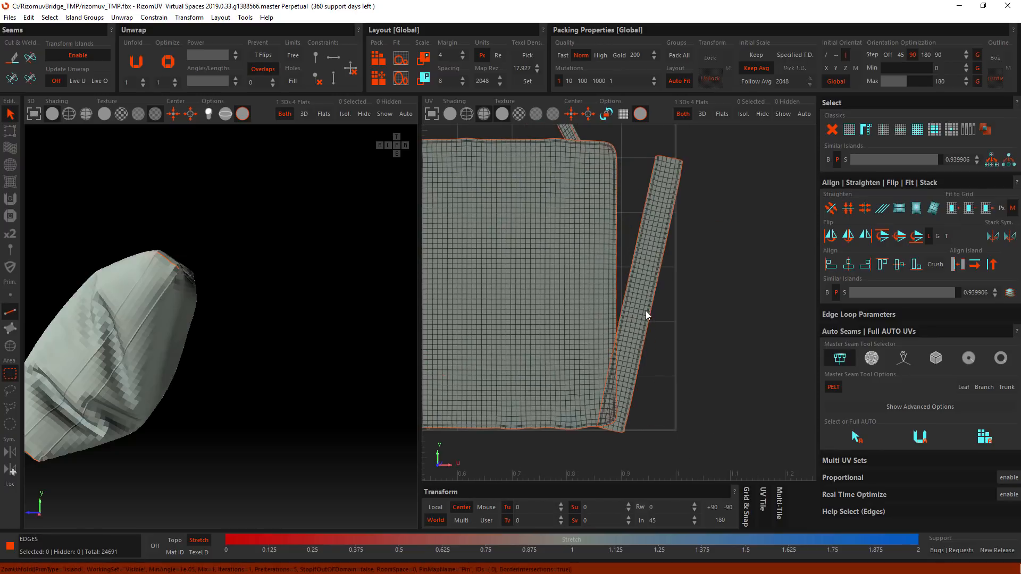
pyautogui.keyDown('alt'); pyautogui.moveTo(553, 143); pyautogui.dragTo(595, 337, button='middle'); pyautogui.keyUp('alt')
pyautogui.press('u')
# - Repack all five unfolded islands in the UV tile
pyautogui.scroll(-3, 571, 337)
pyautogui.press('f')
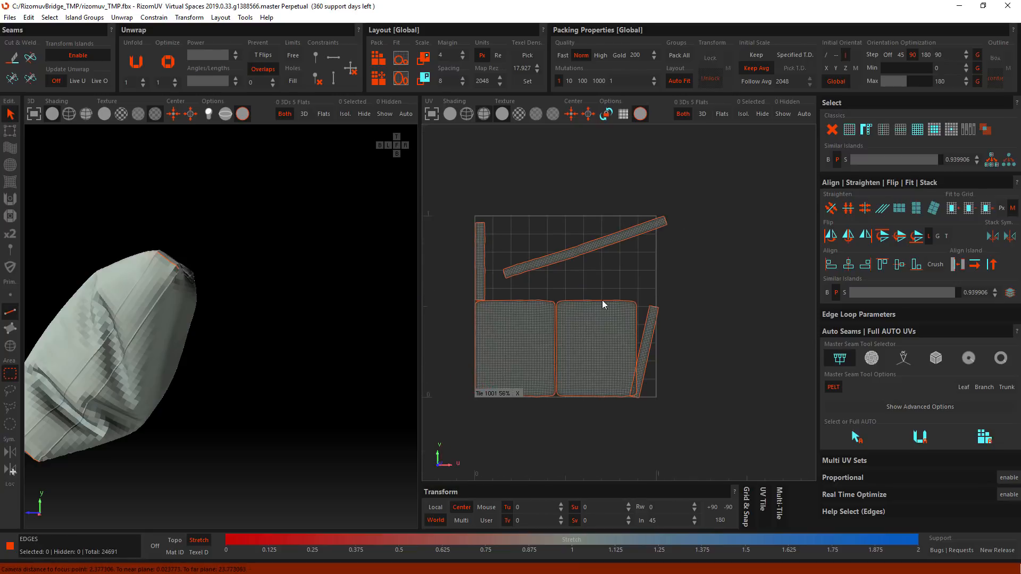
pyautogui.press('p')
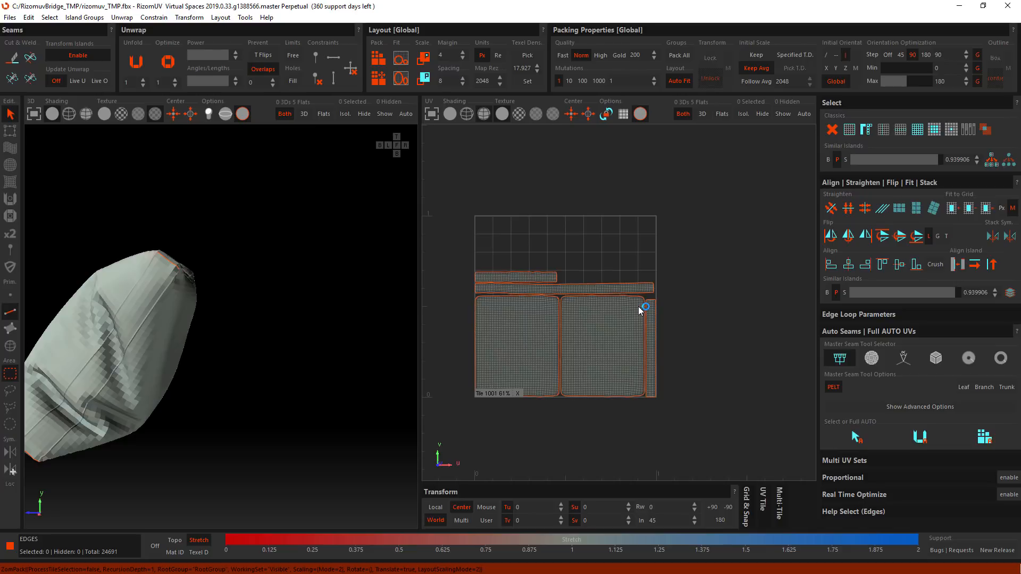
# - In island mode, straighten the short and long horizontal strip islands above the large faces into rectangles
pyautogui.press('F4')
pyautogui.scroll(5, 555, 252)
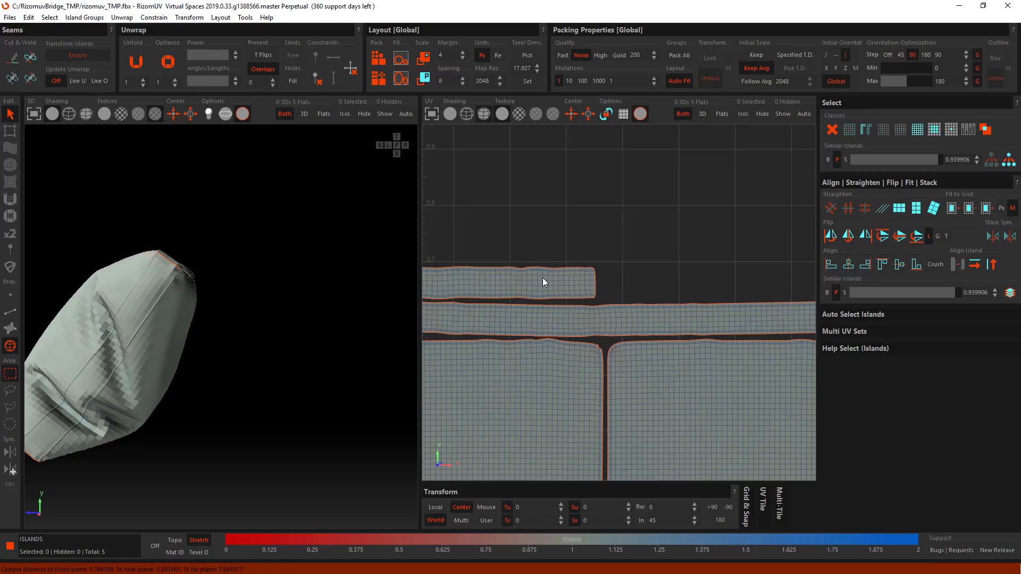
pyautogui.click(543, 278)
pyautogui.scroll(2, 572, 311)
pyautogui.moveTo(573, 311); pyautogui.dragTo(634, 225)
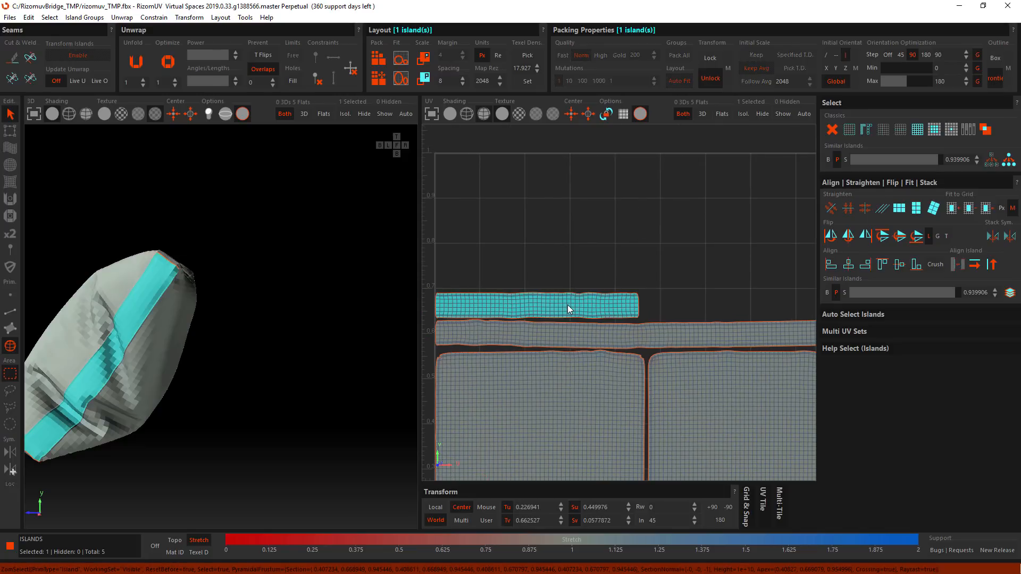
pyautogui.click(726, 328)
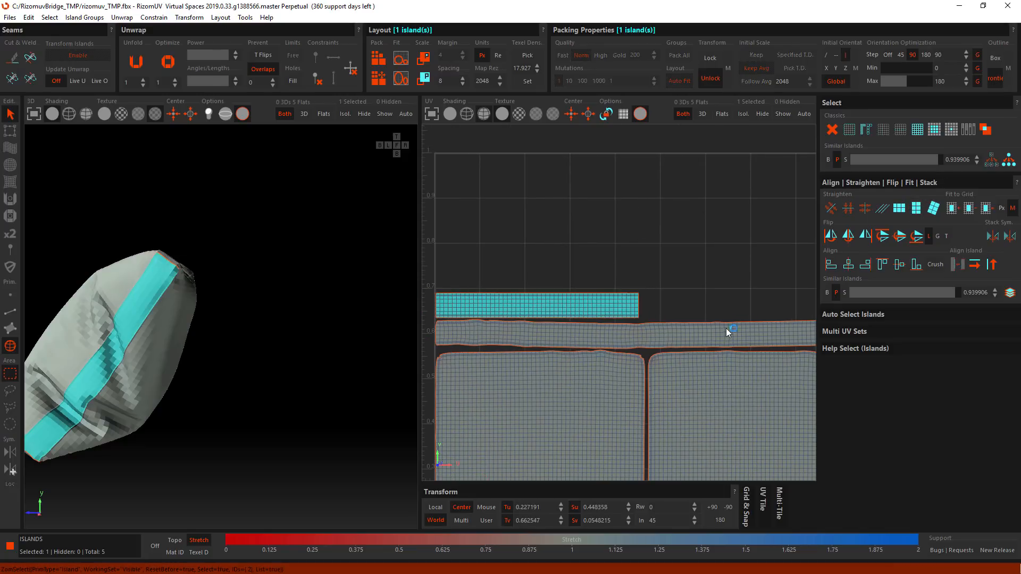
pyautogui.click(907, 213)
pyautogui.click(725, 320)
# - Examine the straightened strip islands up close for stretch along their ends and borders
pyautogui.moveTo(803, 359); pyautogui.dragTo(646, 349, button='middle')
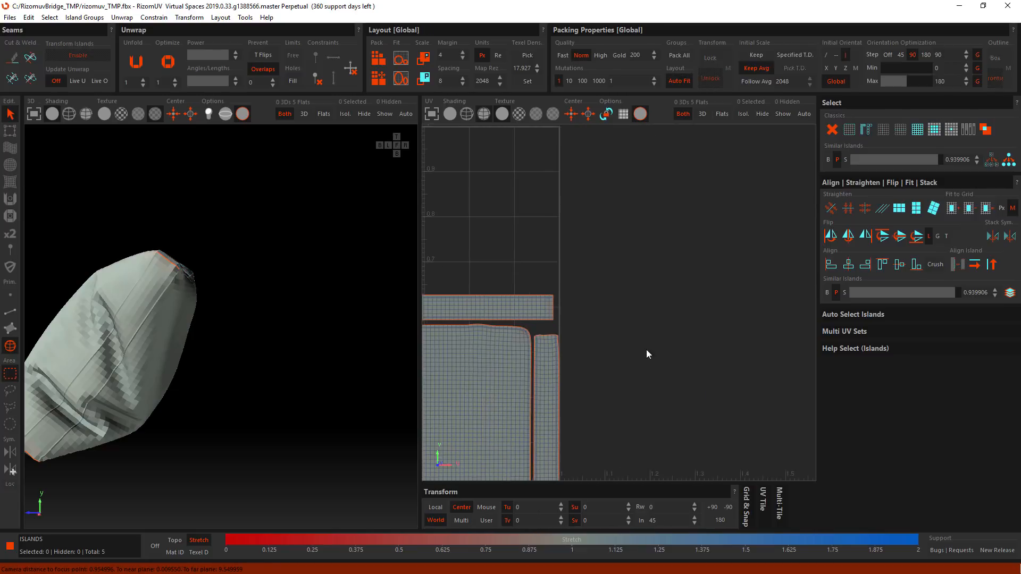
pyautogui.scroll(5, 596, 333)
pyautogui.moveTo(489, 299); pyautogui.dragTo(733, 340, button='middle')
pyautogui.scroll(-3, 710, 339)
pyautogui.moveTo(452, 340); pyautogui.dragTo(723, 347, button='middle')
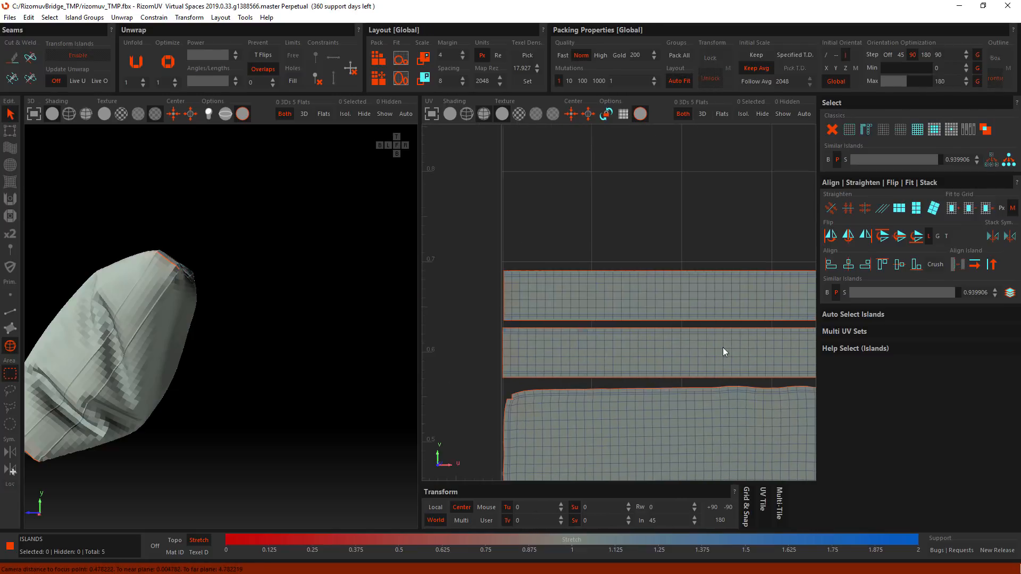
pyautogui.scroll(3, 510, 330)
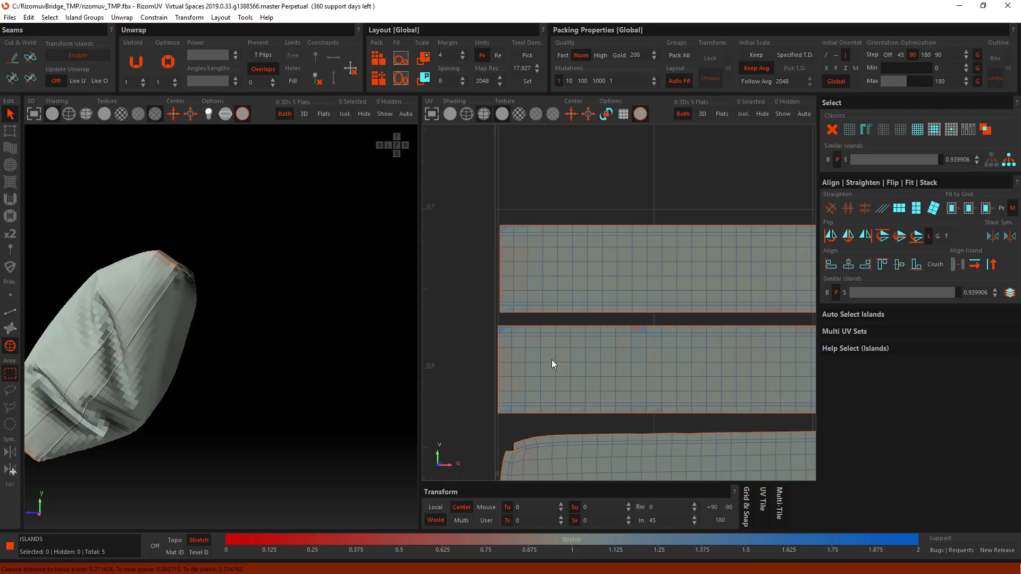
pyautogui.scroll(-3, 551, 360)
pyautogui.moveTo(709, 368); pyautogui.dragTo(655, 362, button='middle')
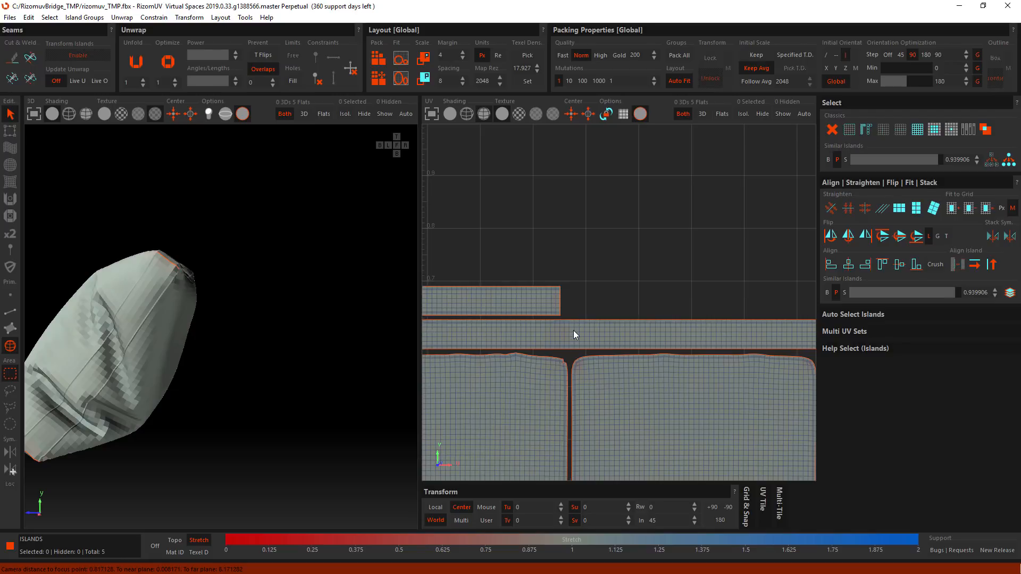
# - Move the second large face island out of the UV tile, centring it at about U 1.22, V 1.04
pyautogui.scroll(-3, 574, 331)
pyautogui.moveTo(572, 412); pyautogui.dragTo(600, 375, button='middle')
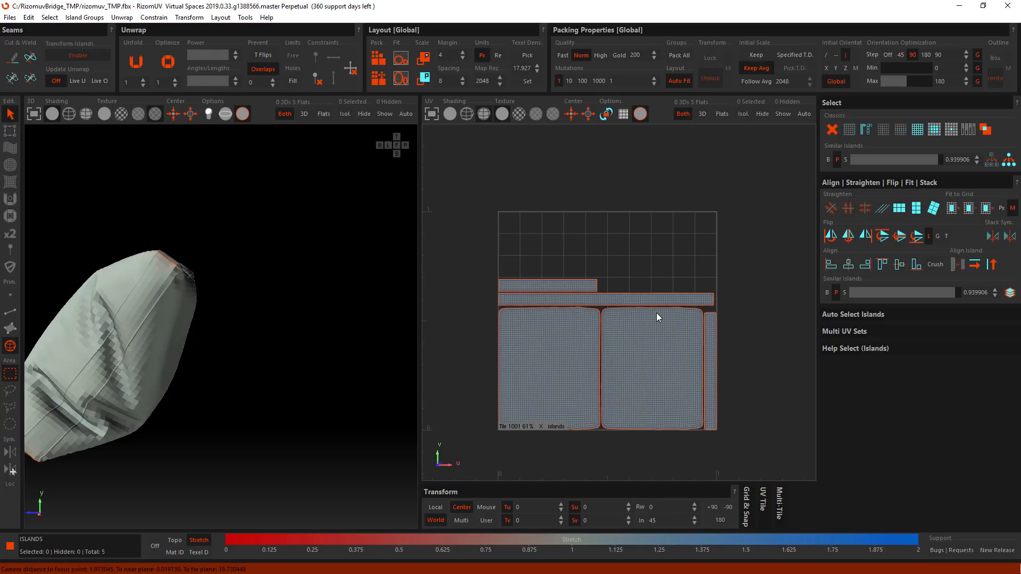
pyautogui.click(654, 349)
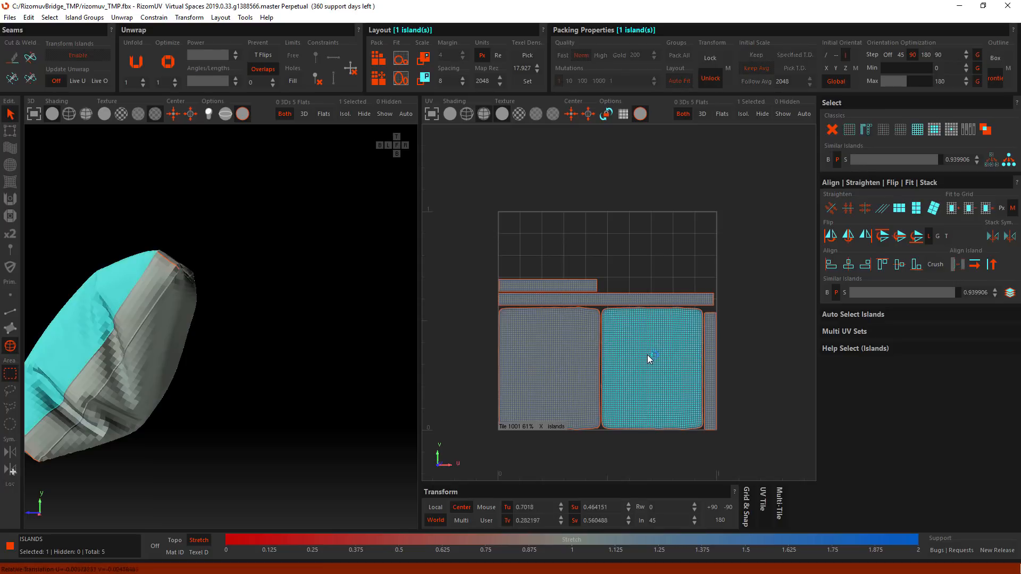
pyautogui.moveTo(647, 355); pyautogui.dragTo(780, 187)
pyautogui.click(741, 330)
pyautogui.click(631, 308)
pyautogui.click(786, 367)
pyautogui.click(653, 357)
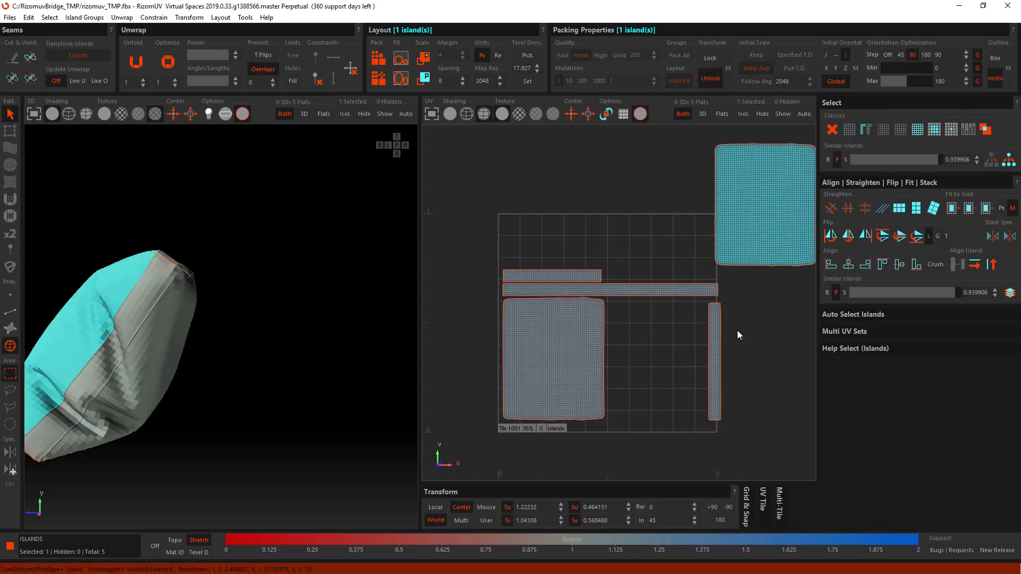
pyautogui.keyDown('alt'); pyautogui.moveTo(737, 330); pyautogui.dragTo(685, 266, button='middle'); pyautogui.keyUp('alt')
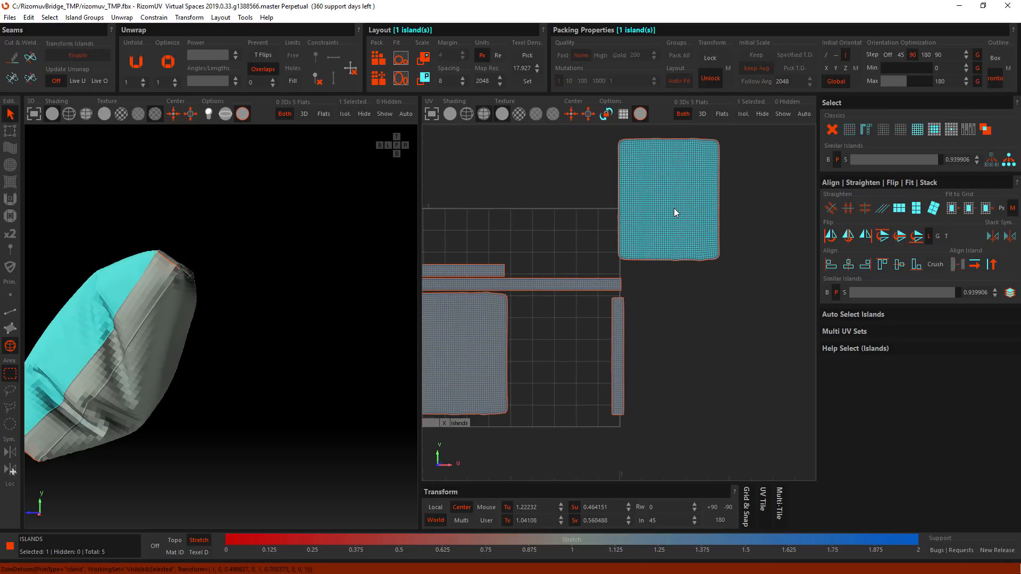
# - Freely rotate, scale and move the selected face island to about 0.9 wide by 0.74 high across the tile's edge
pyautogui.moveTo(675, 219)
pyautogui.mouseDown(button='right')
pyautogui.moveTo(666, 189)
pyautogui.moveTo(692, 292)
pyautogui.moveTo(679, 232)
pyautogui.mouseUp(button='right')
pyautogui.moveTo(680, 221)
pyautogui.mouseDown(button='middle')
pyautogui.moveTo(692, 226)
pyautogui.moveTo(682, 190)
pyautogui.moveTo(681, 233)
pyautogui.mouseUp(button='middle')
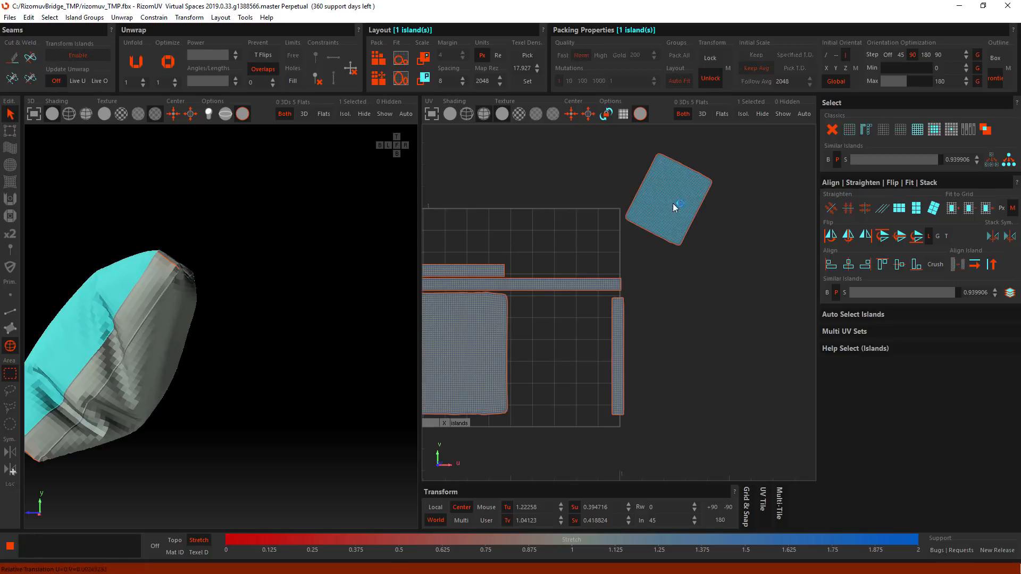
pyautogui.moveTo(673, 204); pyautogui.dragTo(586, 340)
pyautogui.moveTo(587, 340)
pyautogui.mouseDown(button='middle')
pyautogui.moveTo(631, 243)
pyautogui.moveTo(583, 345)
pyautogui.mouseUp(button='middle')
pyautogui.moveTo(584, 345); pyautogui.dragTo(617, 206, button='right')
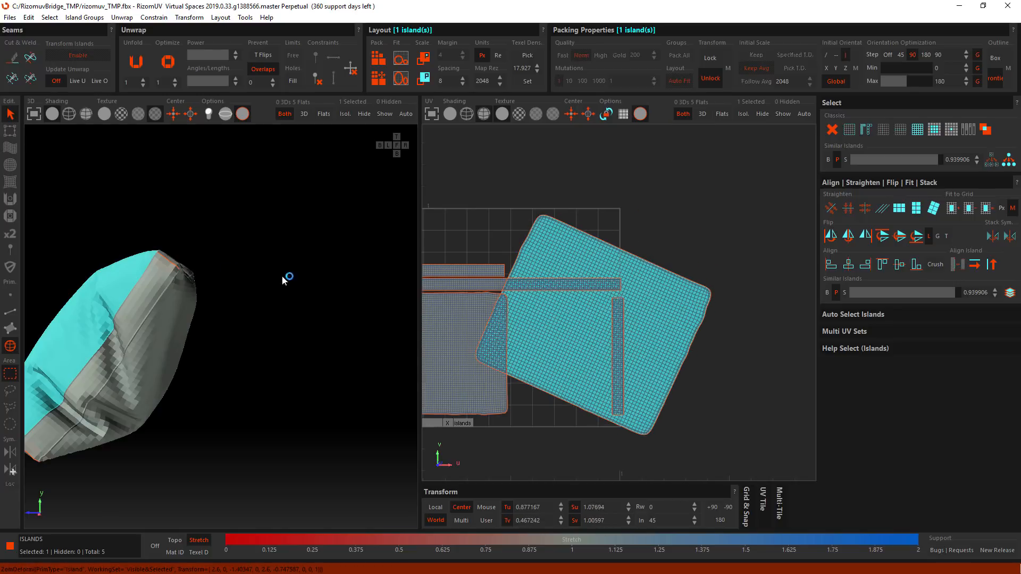
pyautogui.moveTo(697, 316); pyautogui.dragTo(698, 286, button='middle')
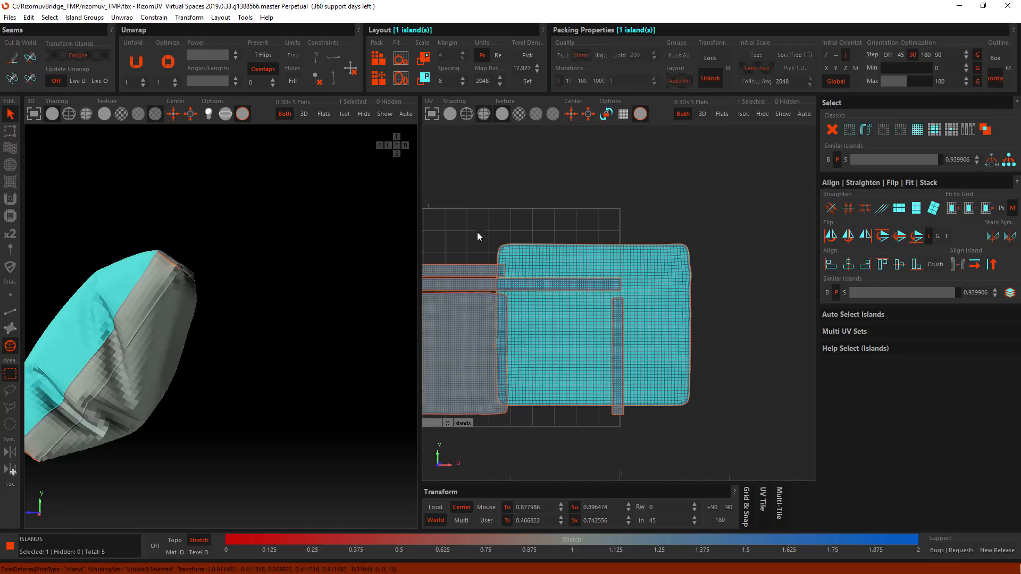
# - With the transform gizmo, rotate, scale and move the face island upright beside the tile at about 0.72 by 0.86
pyautogui.click(17, 135)
pyautogui.moveTo(594, 207); pyautogui.dragTo(788, 311)
pyautogui.moveTo(694, 326); pyautogui.dragTo(668, 440)
pyautogui.moveTo(729, 470); pyautogui.dragTo(666, 414)
pyautogui.moveTo(736, 211); pyautogui.dragTo(793, 148)
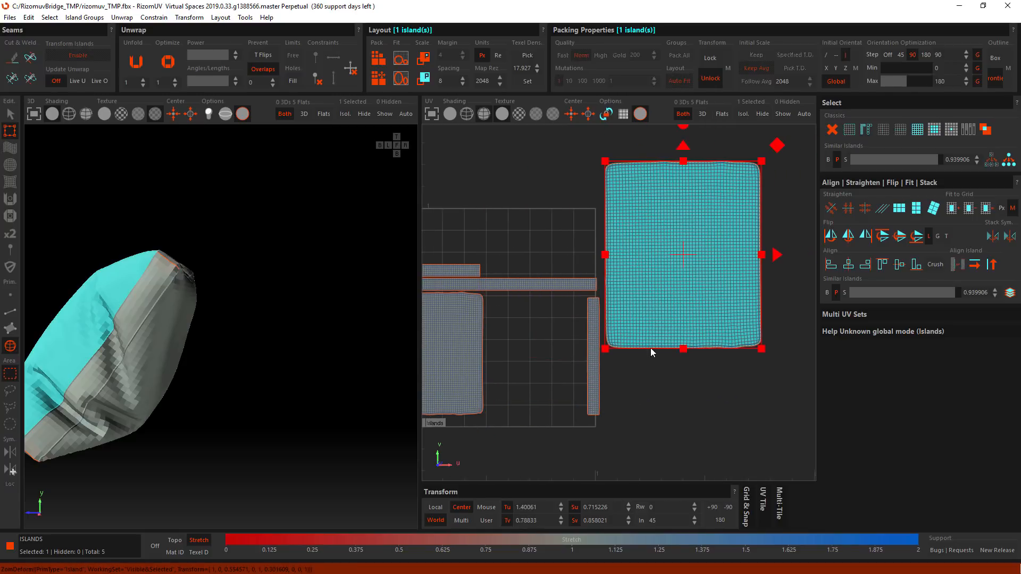
# - Pull the four corners of the face island outward with the Drag brush
pyautogui.click(10, 148)
pyautogui.moveTo(710, 282)
pyautogui.mouseDown(button='middle')
pyautogui.moveTo(620, 317)
pyautogui.moveTo(662, 304)
pyautogui.mouseUp(button='middle')
pyautogui.moveTo(623, 252)
pyautogui.mouseDown()
pyautogui.moveTo(646, 257)
pyautogui.moveTo(668, 237)
pyautogui.moveTo(652, 256)
pyautogui.moveTo(675, 218)
pyautogui.moveTo(548, 222)
pyautogui.moveTo(530, 212)
pyautogui.mouseUp()
pyautogui.moveTo(529, 381); pyautogui.dragTo(501, 417)
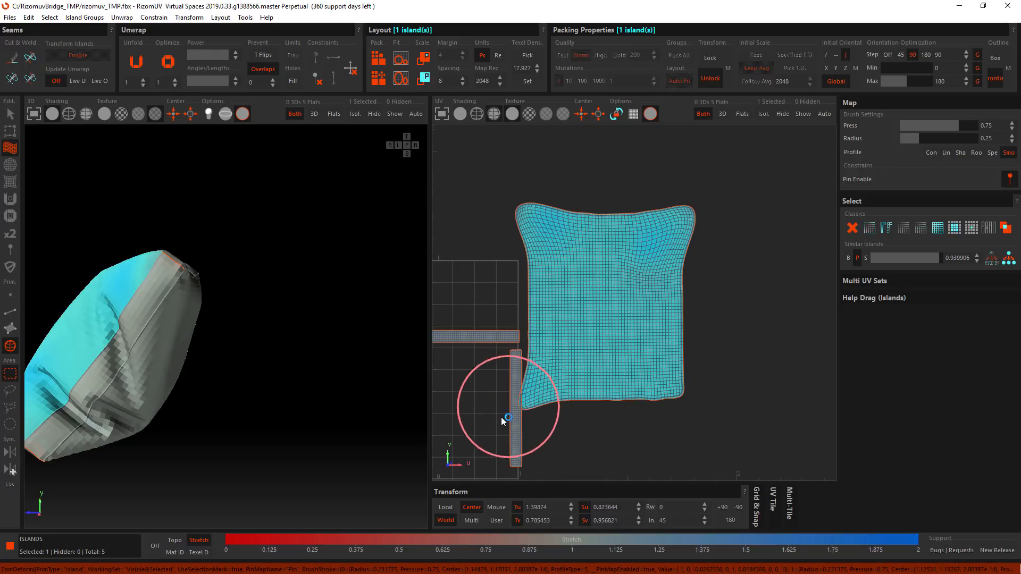
pyautogui.moveTo(659, 385); pyautogui.dragTo(705, 419)
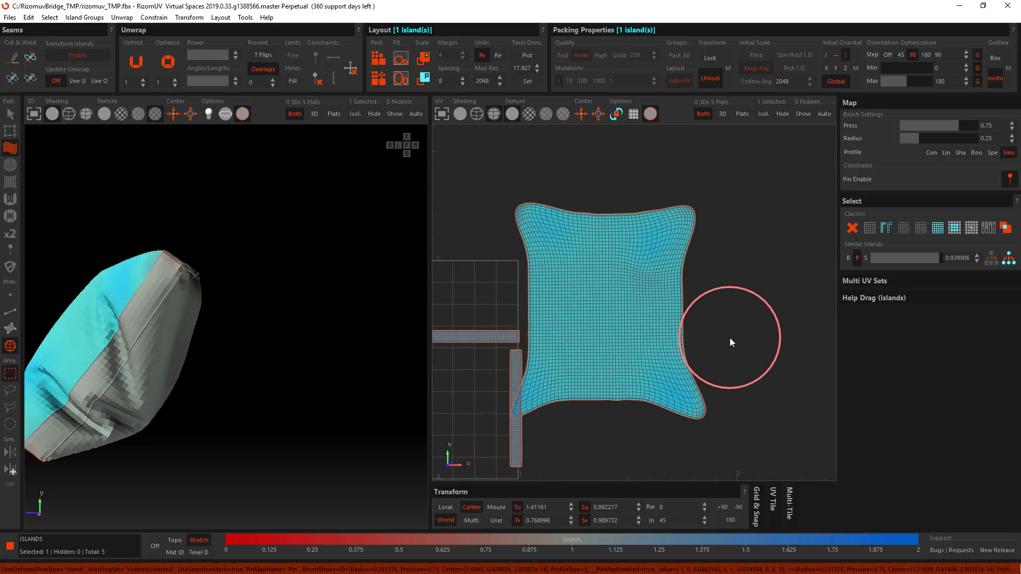
# - Switch to point mode and clear the point selection on the face island
pyautogui.press('F2')
pyautogui.press('F1')
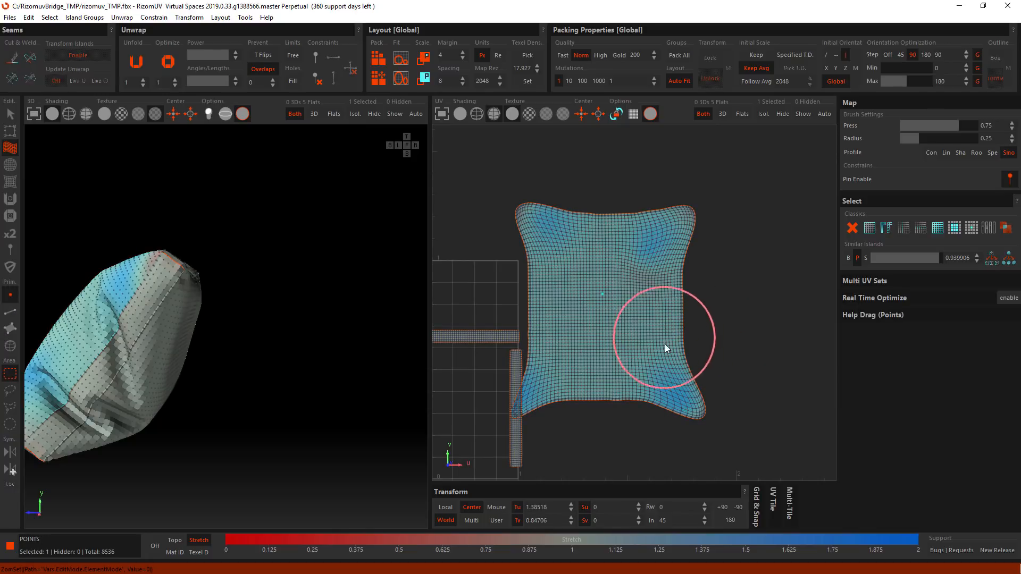
pyautogui.keyDown('alt'); pyautogui.moveTo(673, 390); pyautogui.dragTo(710, 367, button='middle'); pyautogui.keyUp('alt')
pyautogui.moveTo(626, 307)
pyautogui.mouseDown()
pyautogui.moveTo(643, 297)
pyautogui.moveTo(736, 372)
pyautogui.mouseUp()
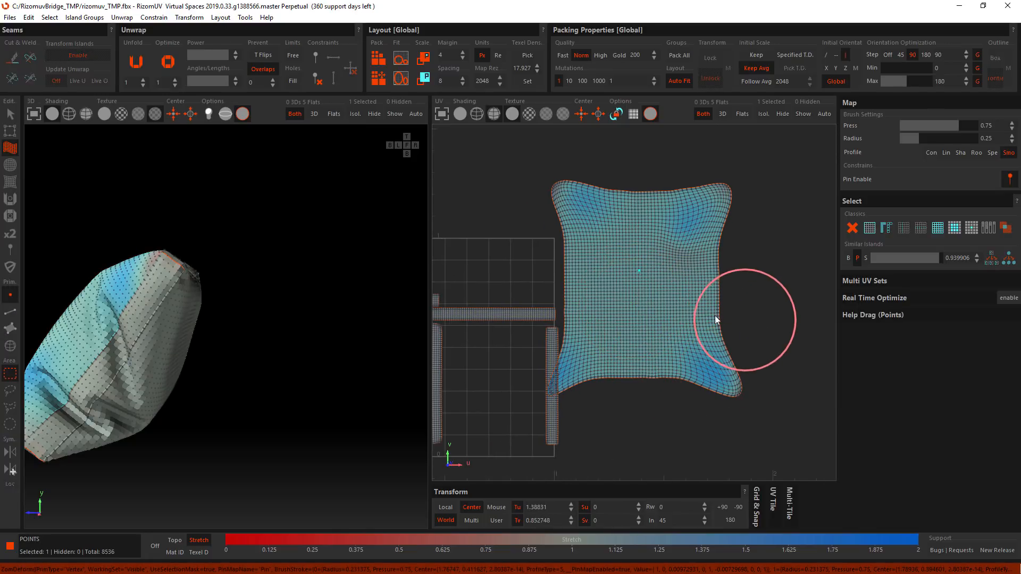
pyautogui.click(13, 119)
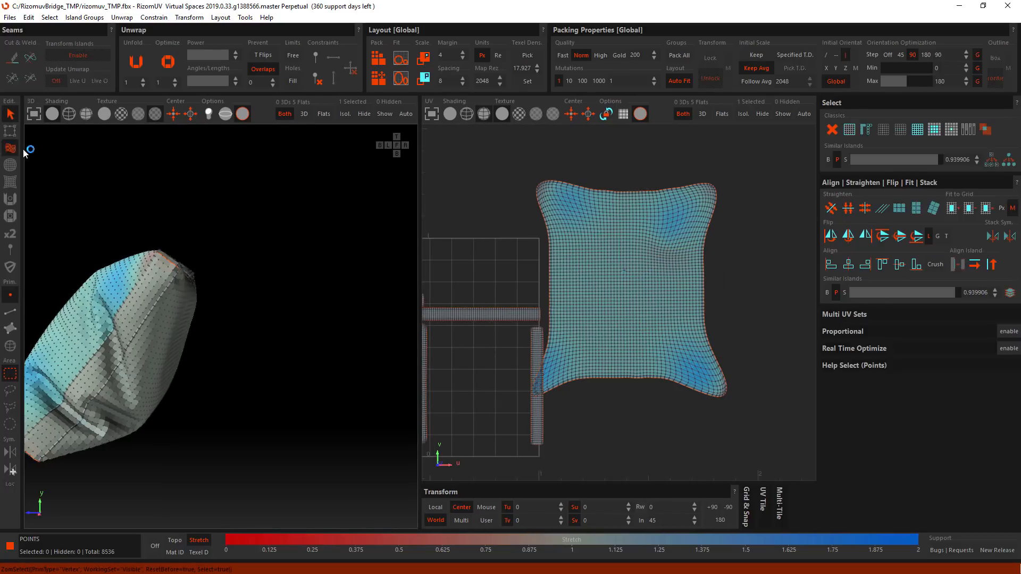
# - Distort the face island's centre and its lower, side and upper borders with the Drag brush
pyautogui.moveTo(652, 295)
pyautogui.mouseDown()
pyautogui.moveTo(639, 282)
pyautogui.moveTo(710, 343)
pyautogui.moveTo(745, 403)
pyautogui.moveTo(627, 361)
pyautogui.moveTo(639, 391)
pyautogui.moveTo(686, 412)
pyautogui.mouseUp()
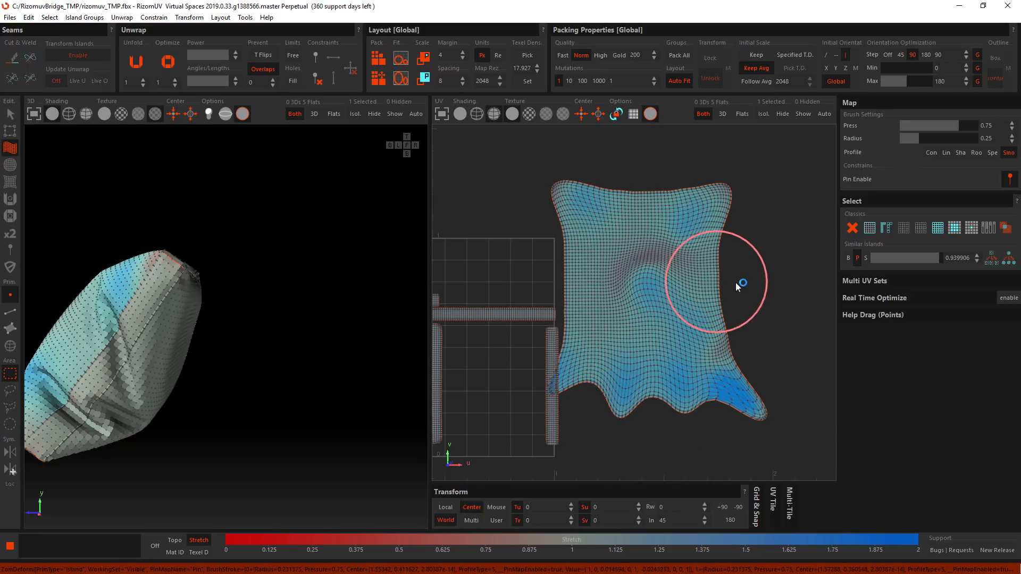
pyautogui.moveTo(736, 282); pyautogui.dragTo(747, 284)
pyautogui.moveTo(573, 279); pyautogui.dragTo(503, 281)
pyautogui.moveTo(548, 228); pyautogui.dragTo(503, 198)
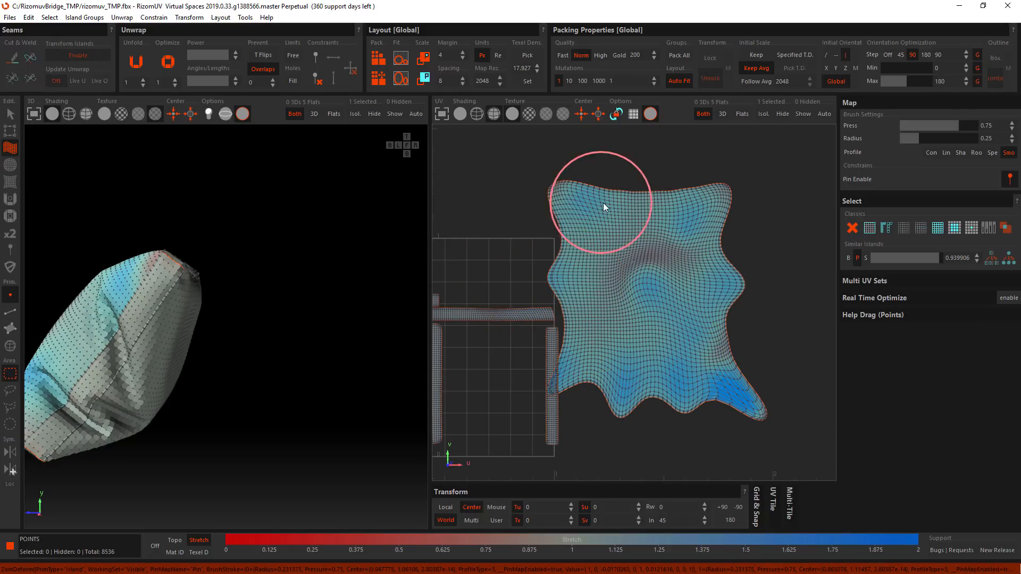
pyautogui.moveTo(604, 204)
pyautogui.mouseDown()
pyautogui.moveTo(645, 178)
pyautogui.moveTo(695, 197)
pyautogui.mouseUp()
pyautogui.moveTo(771, 311); pyautogui.dragTo(668, 287)
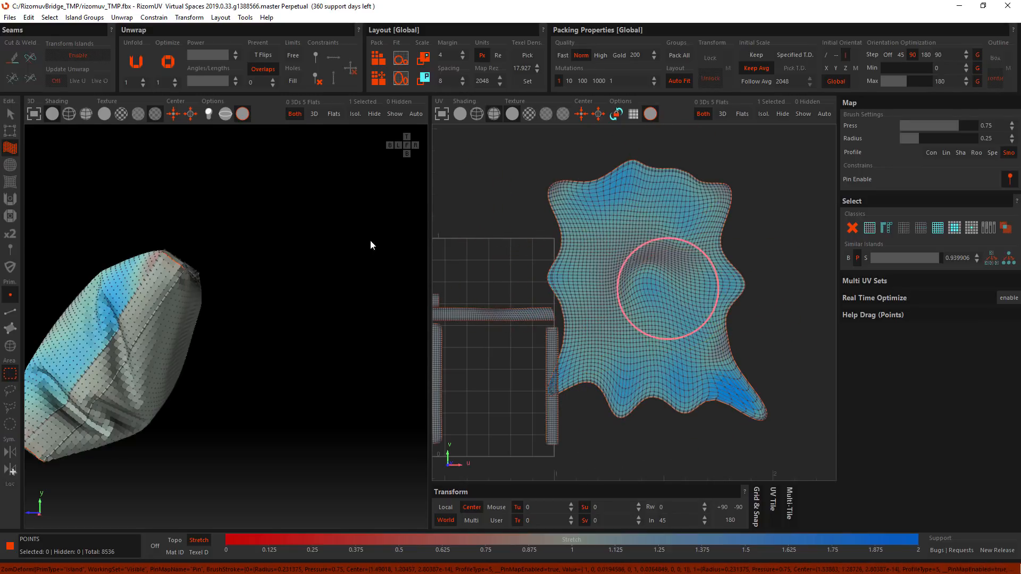
# - Select the points in the upper part of the distorted island and unfold them repeatedly
pyautogui.click(10, 113)
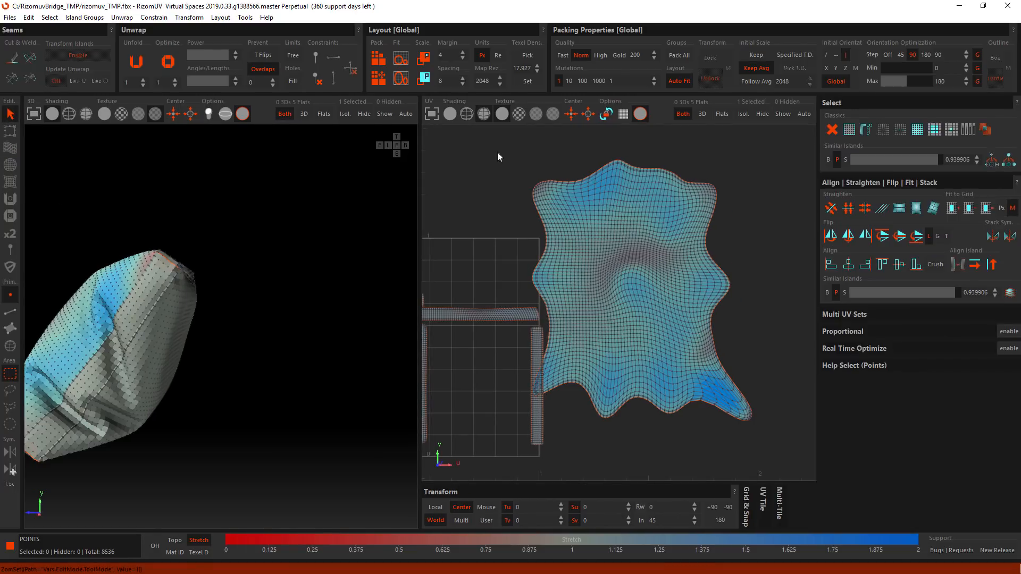
pyautogui.moveTo(498, 156); pyautogui.dragTo(771, 270)
pyautogui.press('u')
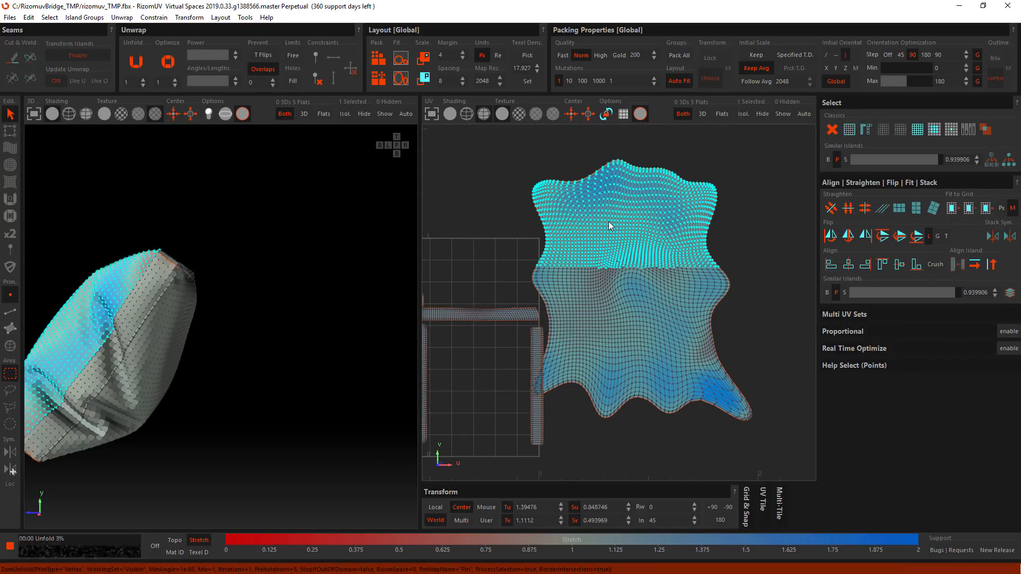
pyautogui.press('u')
pyautogui.press('u')
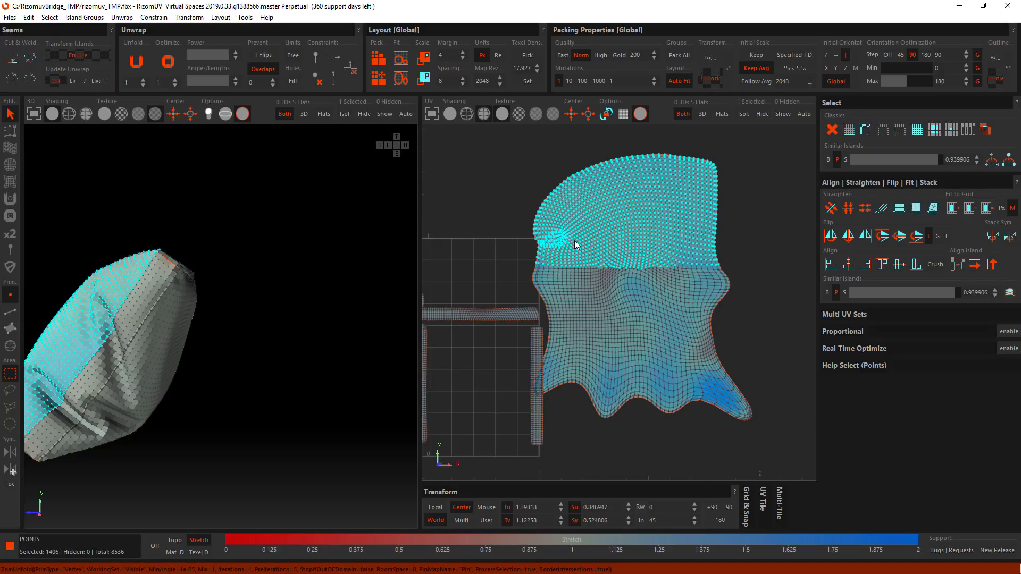
# - Unfold the points of the island's lower-right corner and its lower-left area, and clear the selection
pyautogui.moveTo(786, 447); pyautogui.dragTo(638, 345)
pyautogui.press('u')
pyautogui.press('u')
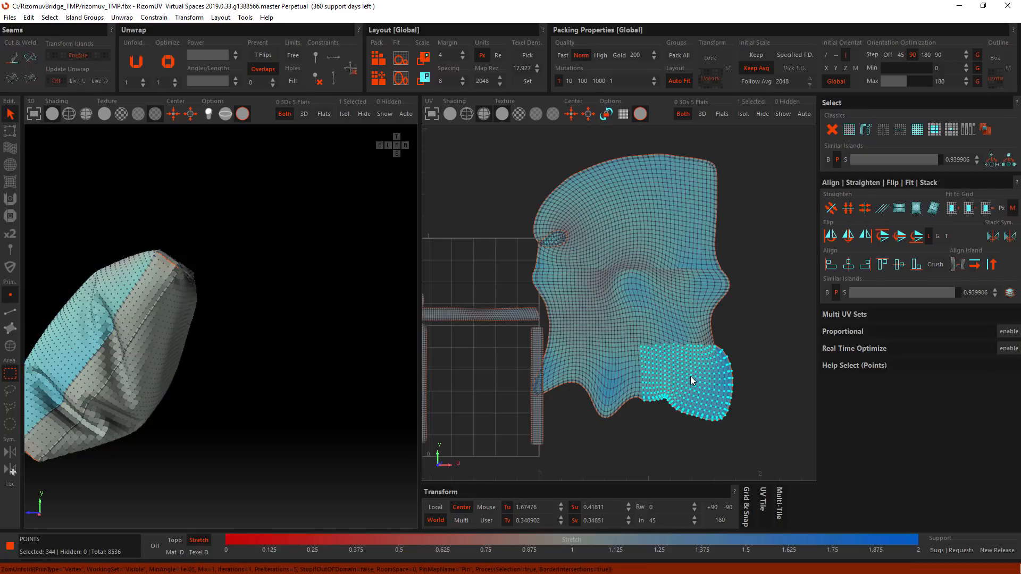
pyautogui.moveTo(641, 435); pyautogui.dragTo(488, 333)
pyautogui.press('u')
pyautogui.click(747, 312)
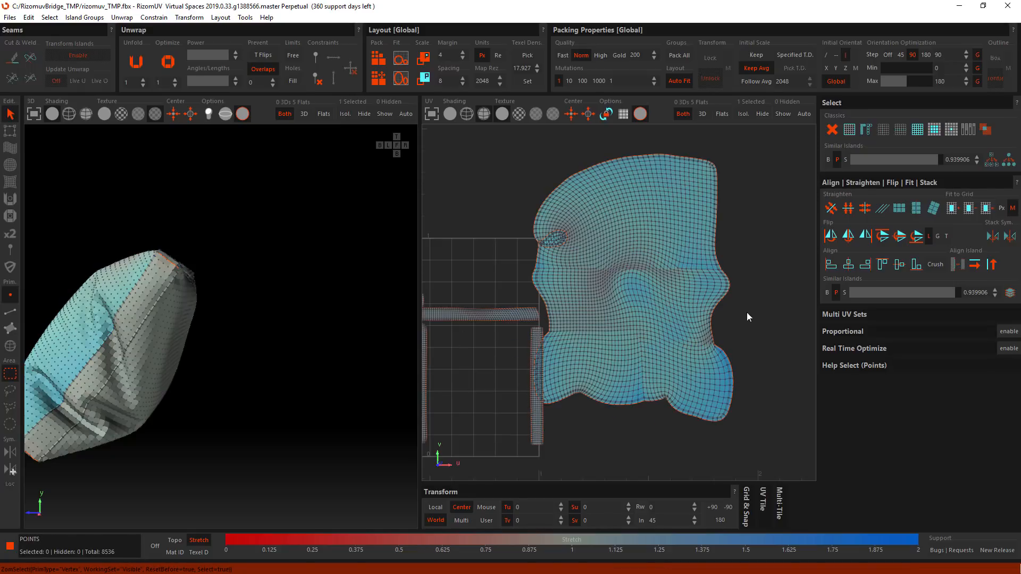
# - Unfold the points along the island's right middle border and the block of points in its centre
pyautogui.moveTo(747, 314); pyautogui.dragTo(624, 235)
pyautogui.press('u')
pyautogui.click(751, 294)
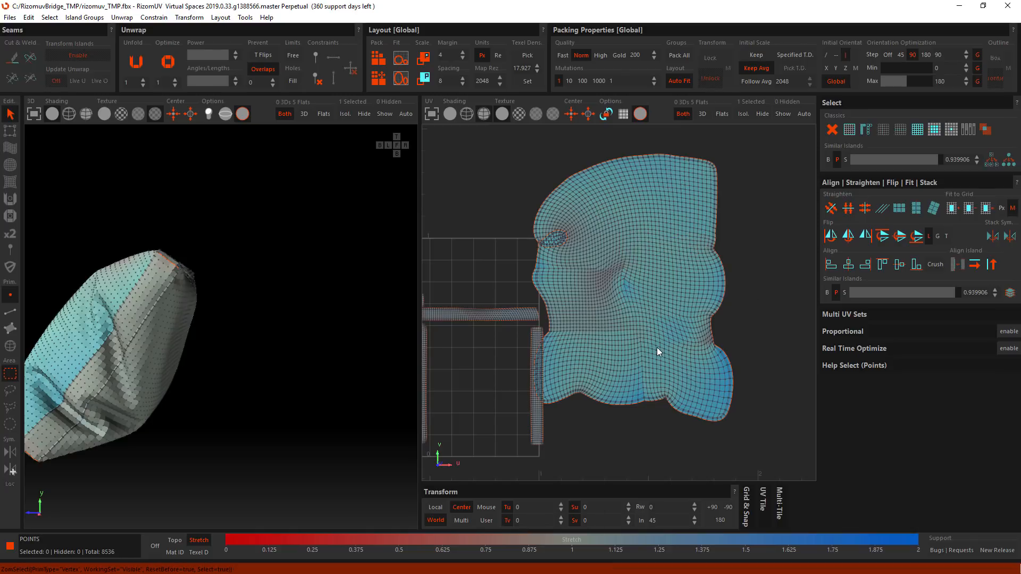
pyautogui.moveTo(583, 254); pyautogui.dragTo(582, 242)
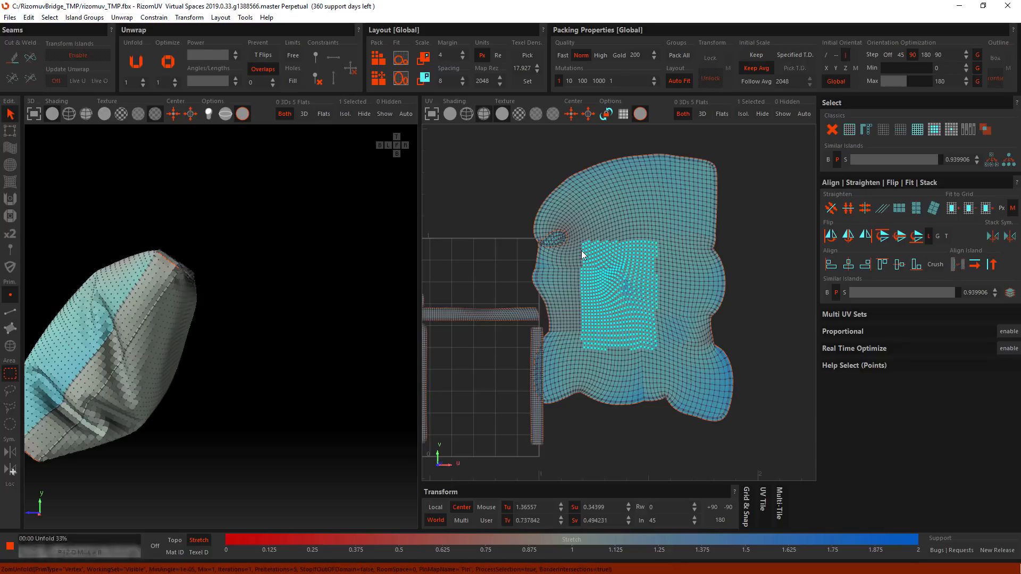
pyautogui.press('u')
# - Clear the point selection and unfold the whole distorted face island
pyautogui.click(708, 289)
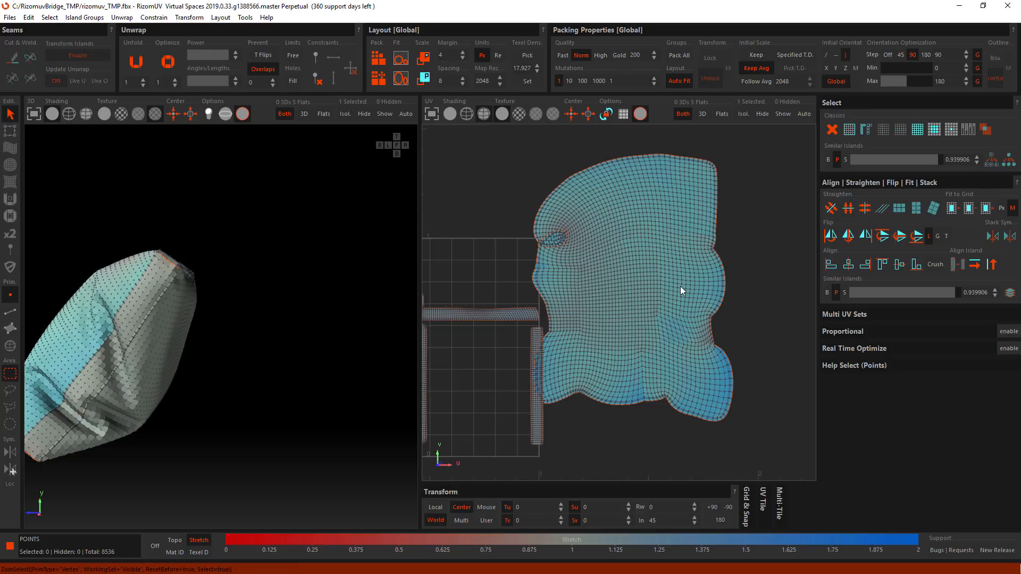
pyautogui.press('u')
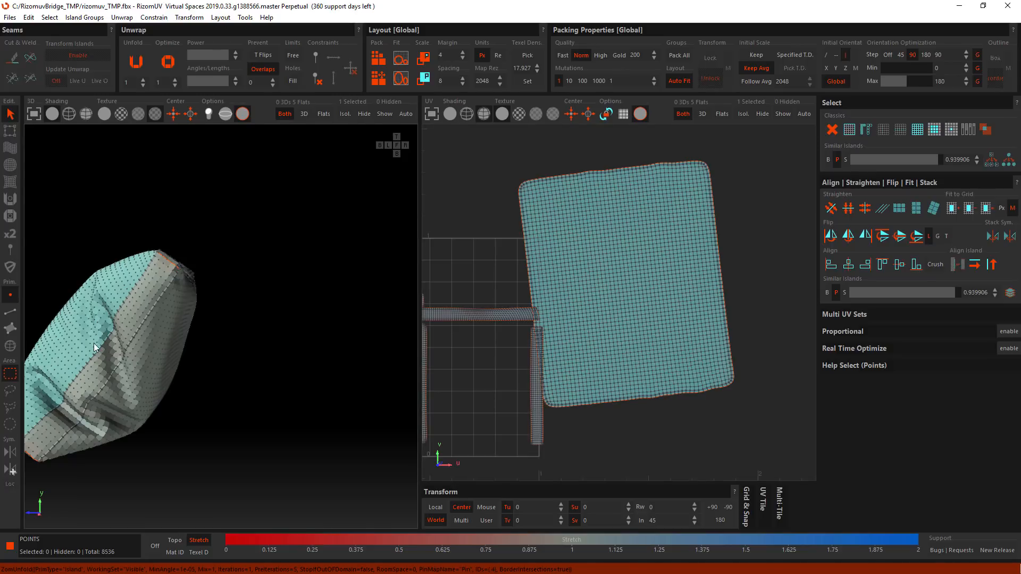
pyautogui.moveTo(535, 316); pyautogui.dragTo(561, 288, button='middle')
pyautogui.scroll(-2, 637, 298)
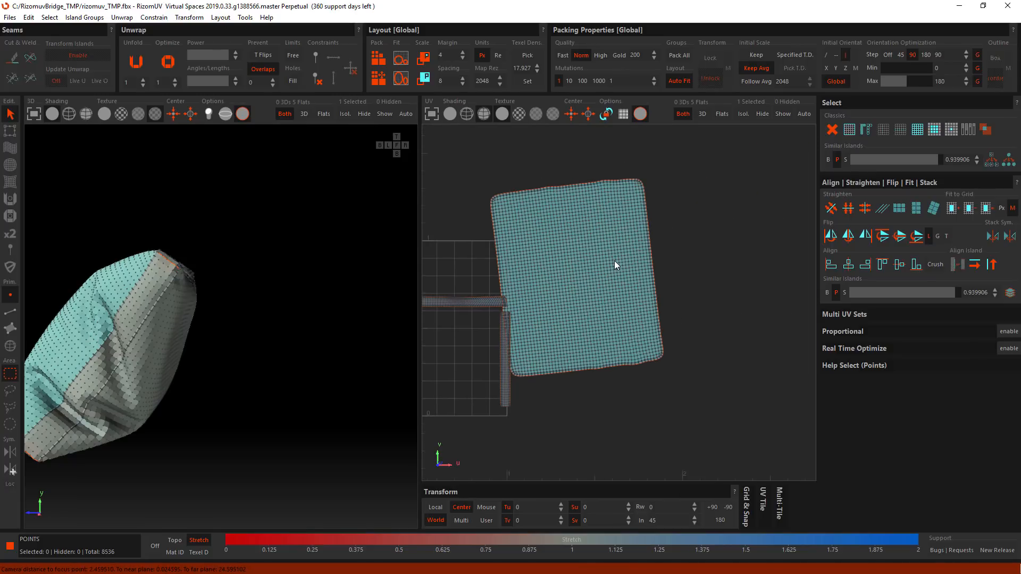
# - Squeeze the centre of the face island with the Pinch brush and expand it with the Spread brush
pyautogui.click(10, 181)
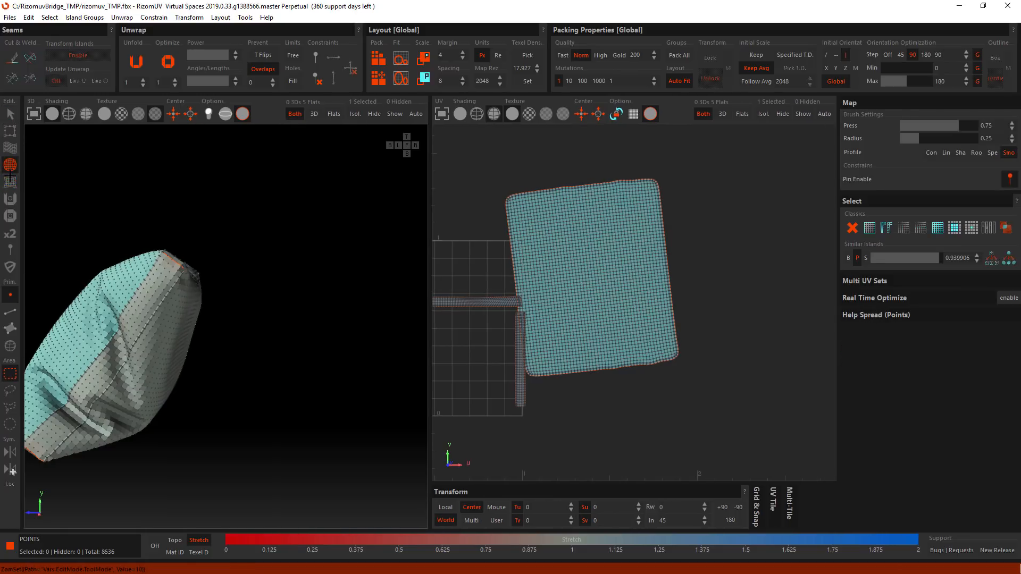
pyautogui.moveTo(615, 248)
pyautogui.mouseDown()
pyautogui.moveTo(601, 256)
pyautogui.moveTo(620, 237)
pyautogui.mouseUp()
pyautogui.click(17, 184)
pyautogui.click(10, 165)
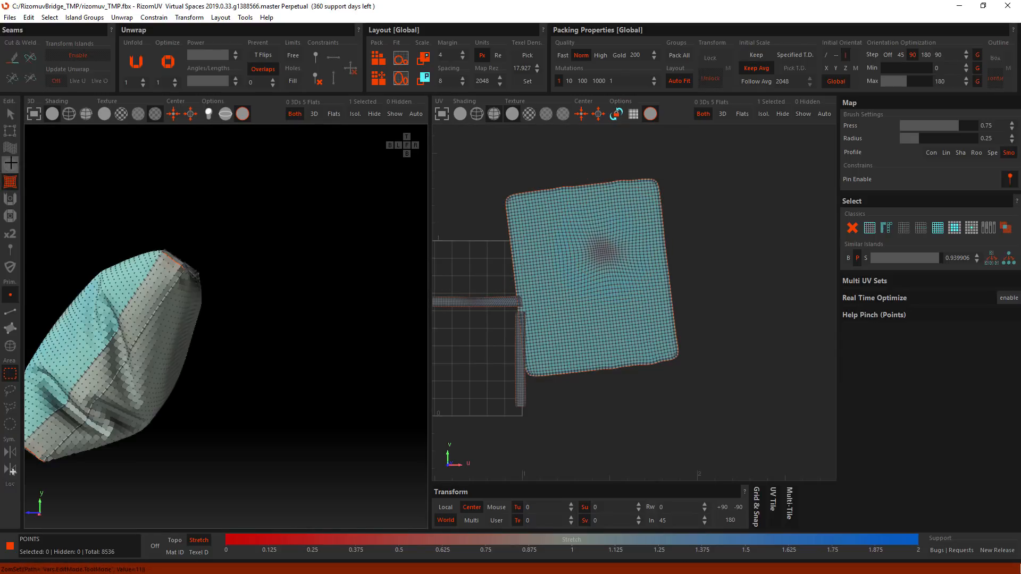
pyautogui.moveTo(684, 271)
pyautogui.mouseDown()
pyautogui.moveTo(611, 269)
pyautogui.moveTo(612, 228)
pyautogui.moveTo(616, 274)
pyautogui.mouseUp()
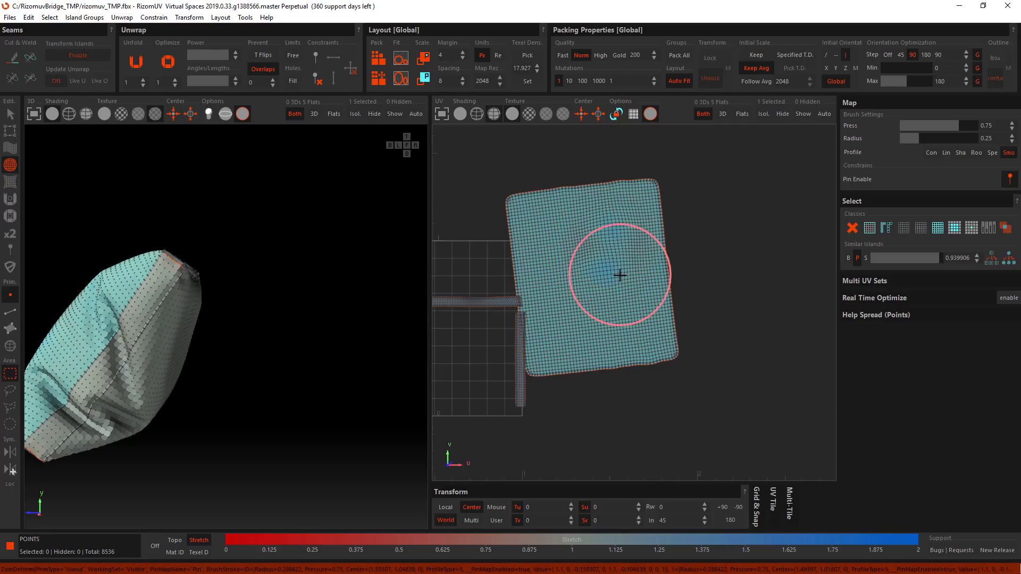
# - Spread the mesh around the face island's lower-right corner with several Spread brush strokes
pyautogui.scroll(3, 594, 339)
pyautogui.moveTo(595, 339); pyautogui.dragTo(736, 257, button='middle')
pyautogui.scroll(5, 652, 312)
pyautogui.moveTo(652, 312); pyautogui.dragTo(601, 362, button='middle')
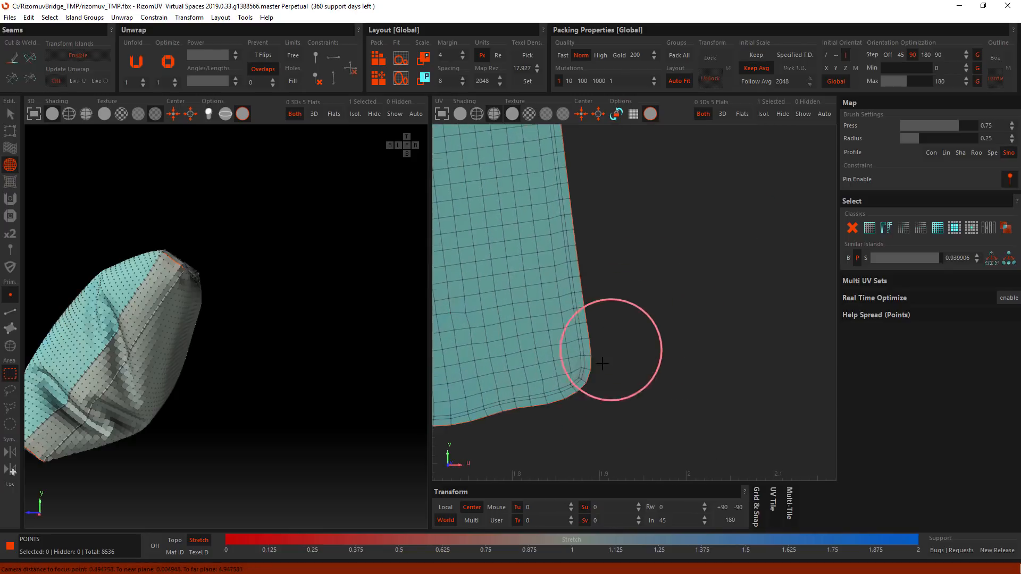
pyautogui.moveTo(602, 362); pyautogui.dragTo(571, 385)
pyautogui.moveTo(572, 384); pyautogui.dragTo(635, 352, button='middle')
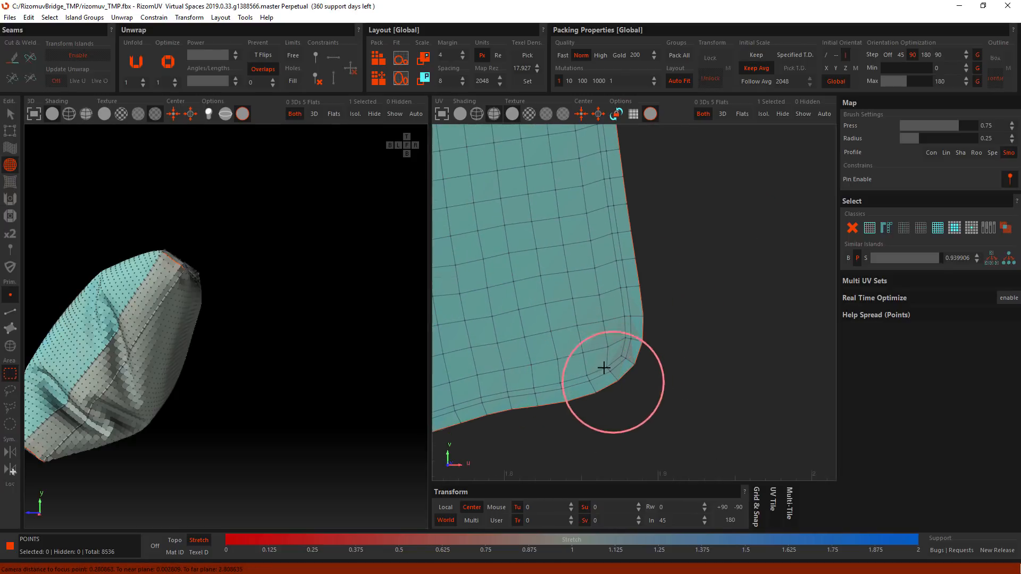
pyautogui.moveTo(612, 339)
pyautogui.mouseDown()
pyautogui.moveTo(633, 344)
pyautogui.moveTo(588, 344)
pyautogui.moveTo(625, 290)
pyautogui.moveTo(563, 303)
pyautogui.mouseUp()
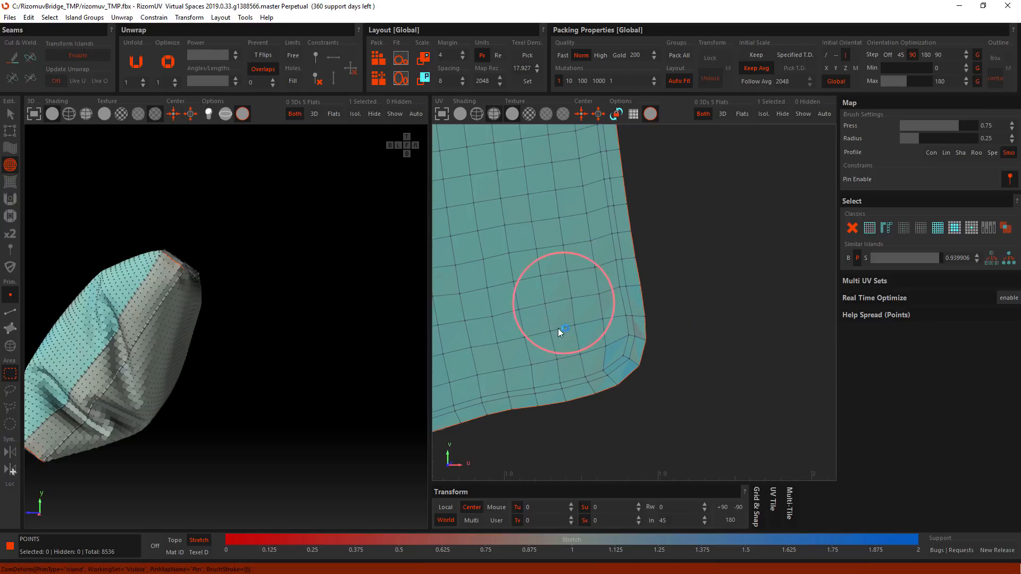
pyautogui.moveTo(586, 367); pyautogui.dragTo(551, 350)
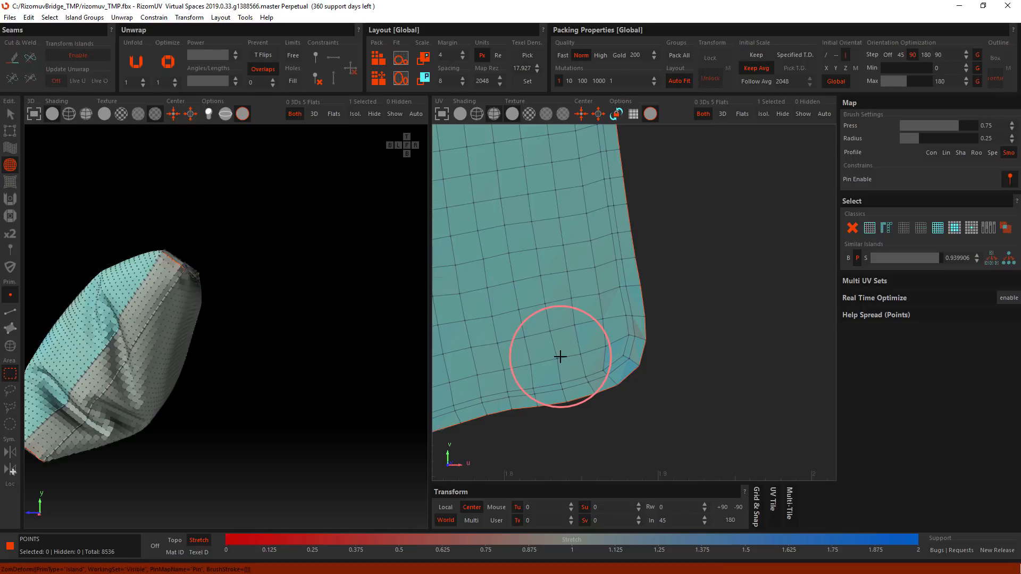
# - Relax the face island's distorted centre, lower area and upper edge with Unfold brush strokes
pyautogui.scroll(-5, 496, 303)
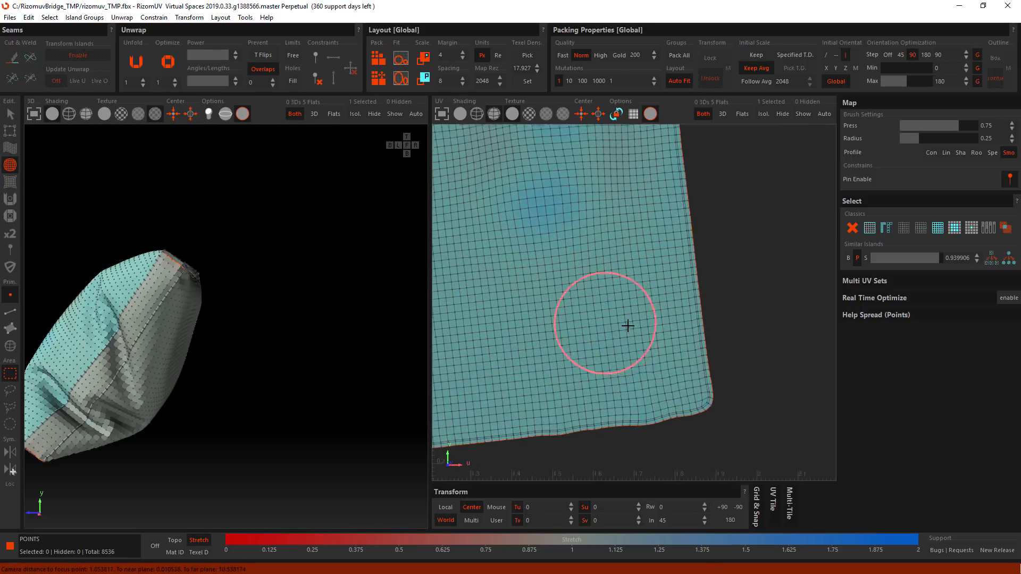
pyautogui.scroll(-5, 626, 326)
pyautogui.scroll(3, 568, 260)
pyautogui.click(9, 199)
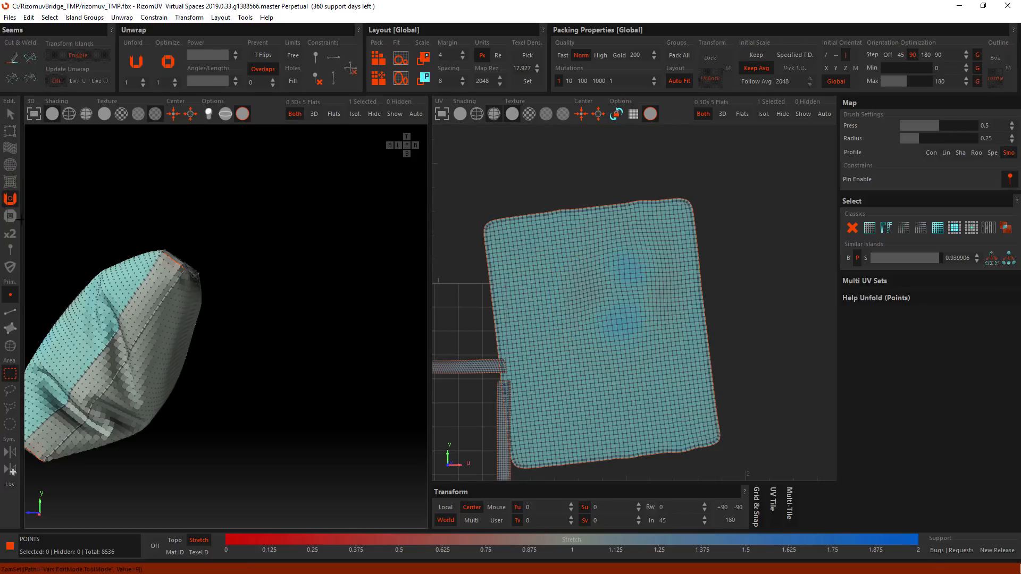
pyautogui.moveTo(575, 280)
pyautogui.mouseDown()
pyautogui.moveTo(609, 258)
pyautogui.moveTo(580, 408)
pyautogui.mouseUp()
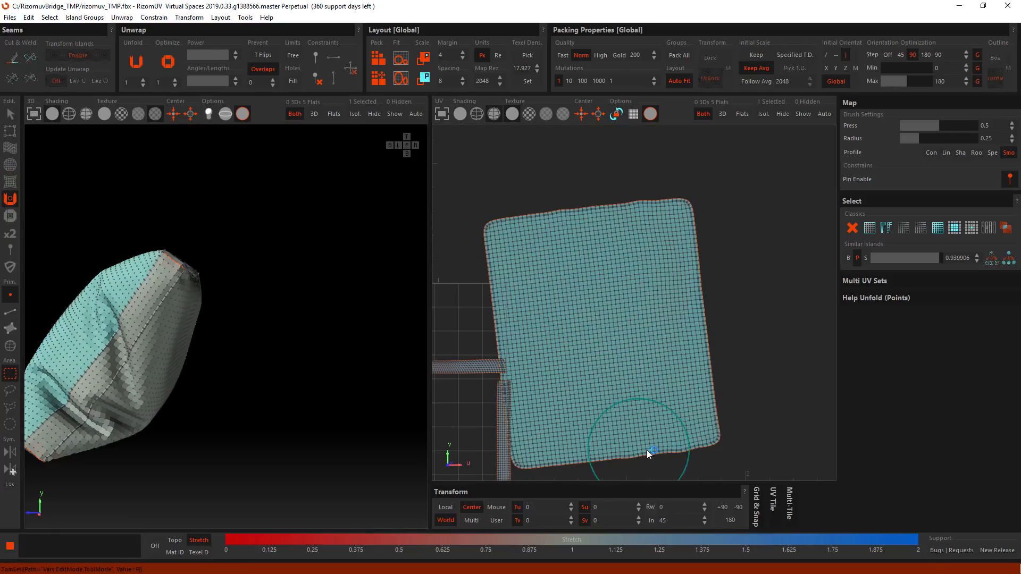
pyautogui.moveTo(667, 223)
pyautogui.mouseDown()
pyautogui.moveTo(470, 231)
pyautogui.moveTo(522, 403)
pyautogui.moveTo(718, 211)
pyautogui.mouseUp()
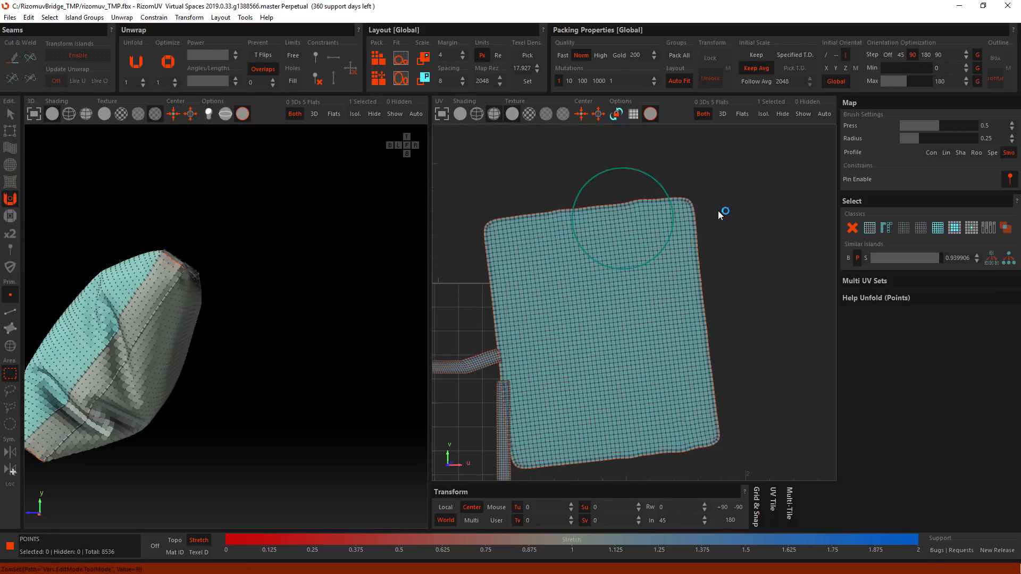
# - Relax the bent strip island between the face islands with the Unfold brush
pyautogui.moveTo(441, 392); pyautogui.dragTo(654, 334, button='middle')
pyautogui.moveTo(692, 304)
pyautogui.mouseDown()
pyautogui.moveTo(539, 293)
pyautogui.moveTo(750, 353)
pyautogui.moveTo(548, 400)
pyautogui.moveTo(660, 404)
pyautogui.mouseUp()
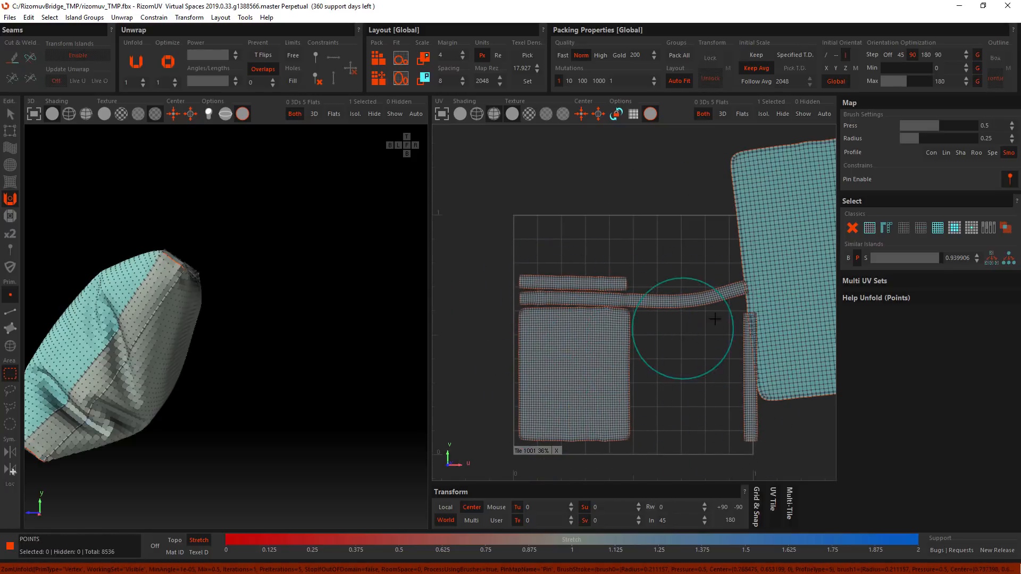
pyautogui.moveTo(646, 299); pyautogui.dragTo(511, 322, button='middle')
pyautogui.moveTo(511, 322)
pyautogui.mouseDown()
pyautogui.moveTo(612, 231)
pyautogui.moveTo(608, 339)
pyautogui.moveTo(570, 337)
pyautogui.moveTo(592, 328)
pyautogui.mouseUp()
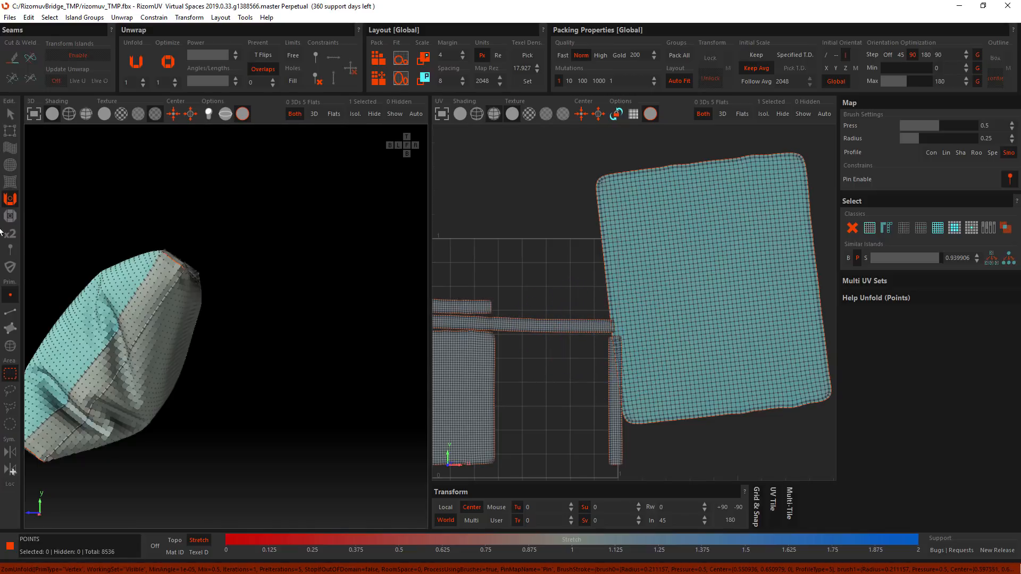
# - Smooth the face island with the Optimize brush and show the Density and Protect brush settings
pyautogui.click(10, 216)
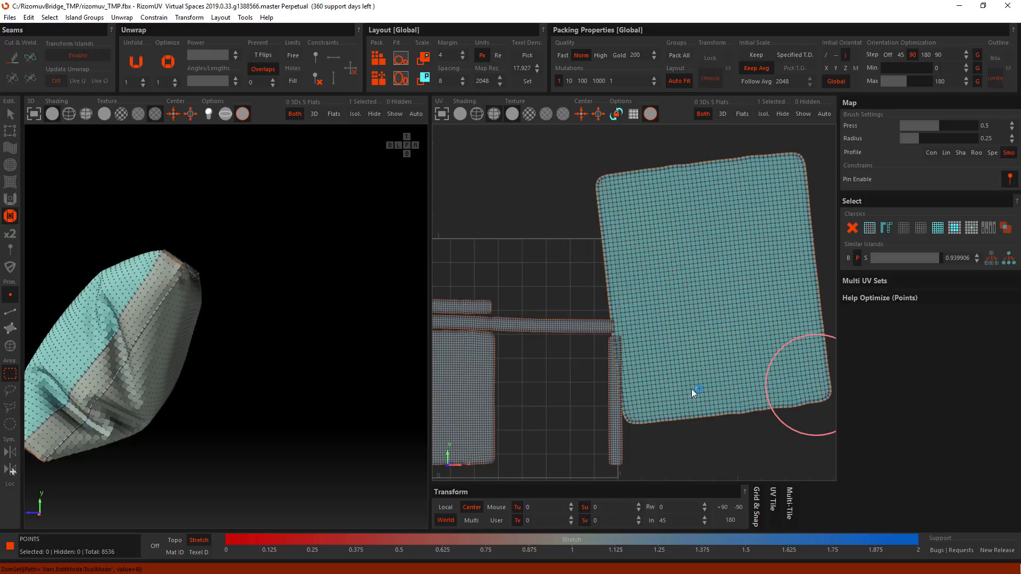
pyautogui.click(610, 187)
pyautogui.click(10, 248)
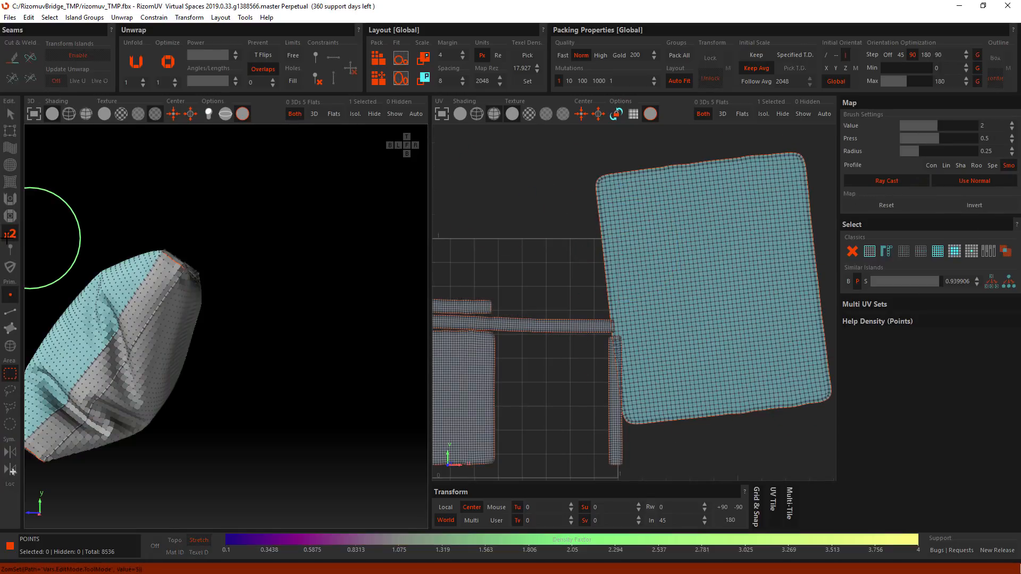
pyautogui.click(10, 234)
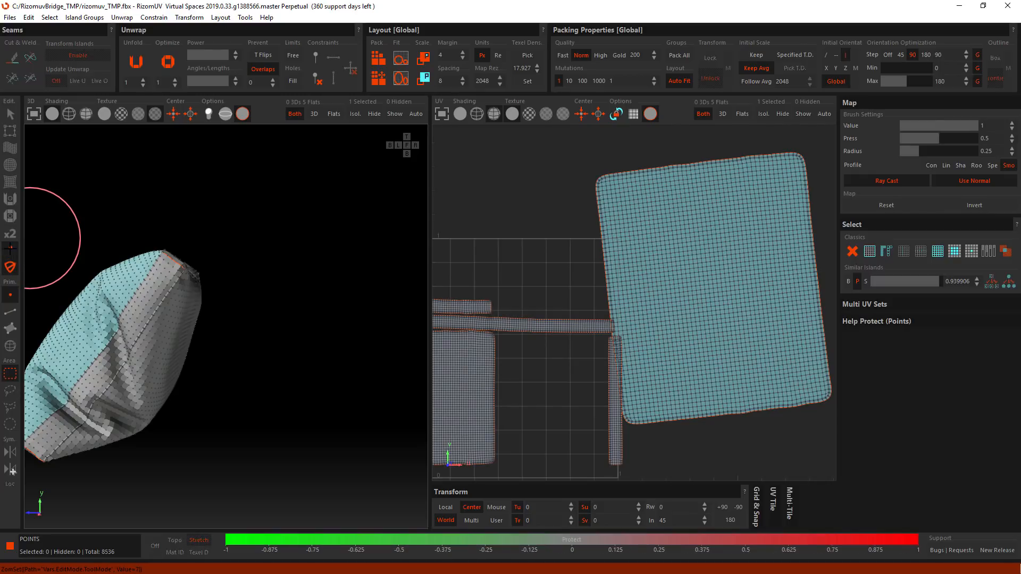
# - Pin the points along the face island's whole upper edge with the Pin brush
pyautogui.click(10, 249)
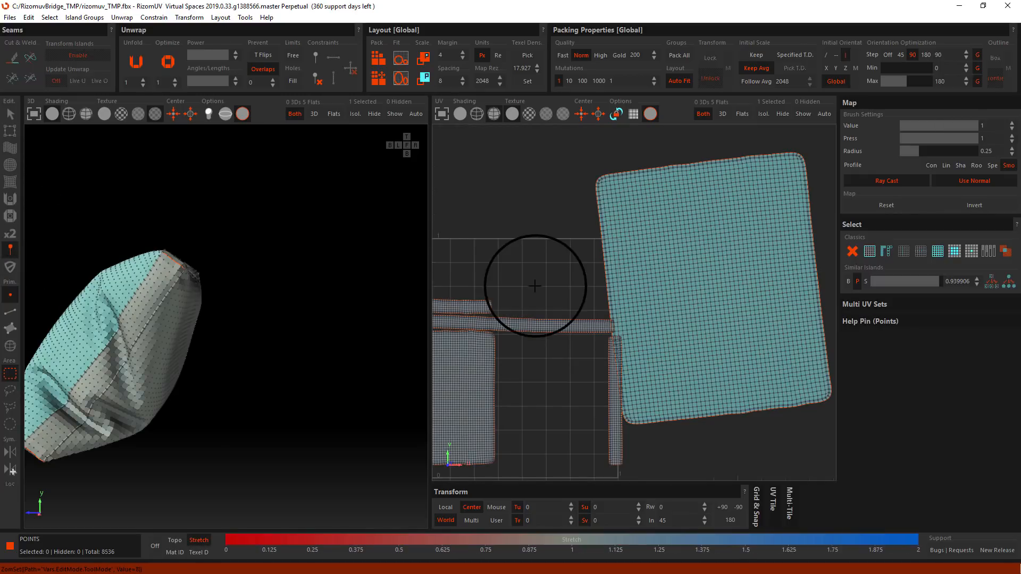
pyautogui.moveTo(625, 275); pyautogui.dragTo(473, 300, button='middle')
pyautogui.moveTo(556, 218); pyautogui.dragTo(605, 247, button='middle')
pyautogui.moveTo(486, 235); pyautogui.dragTo(765, 222)
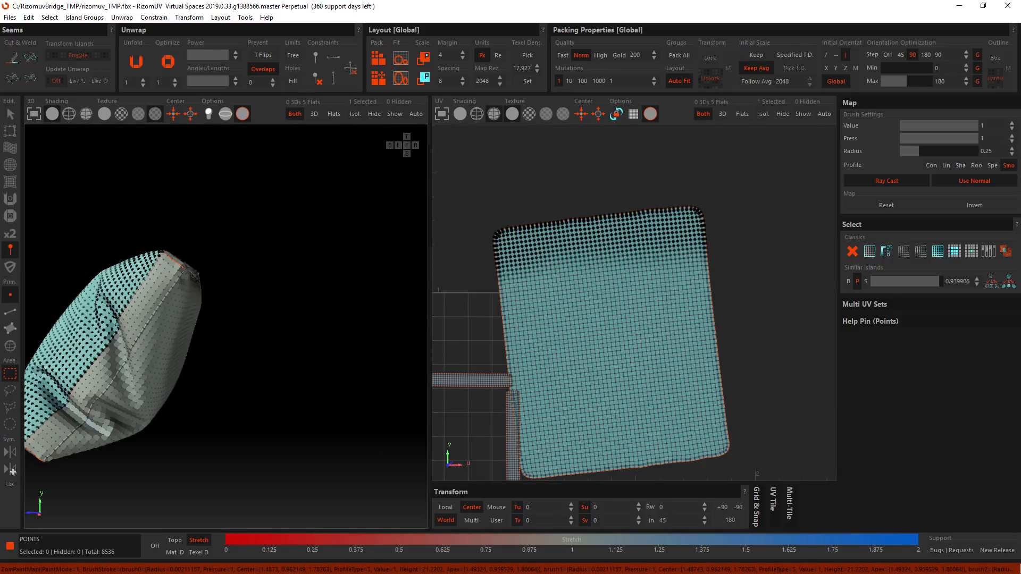
# - Distort the area below the pinned points with the Spread brush and unfold the island
pyautogui.click(9, 165)
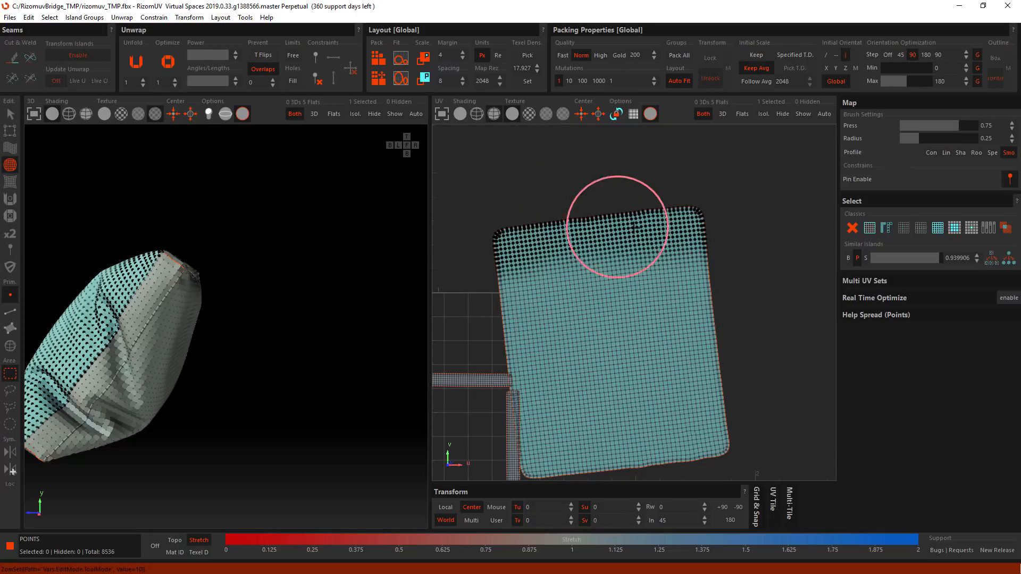
pyautogui.moveTo(681, 302)
pyautogui.mouseDown()
pyautogui.moveTo(553, 280)
pyautogui.moveTo(597, 346)
pyautogui.moveTo(656, 287)
pyautogui.moveTo(656, 267)
pyautogui.moveTo(616, 292)
pyautogui.moveTo(668, 300)
pyautogui.moveTo(671, 428)
pyautogui.mouseUp()
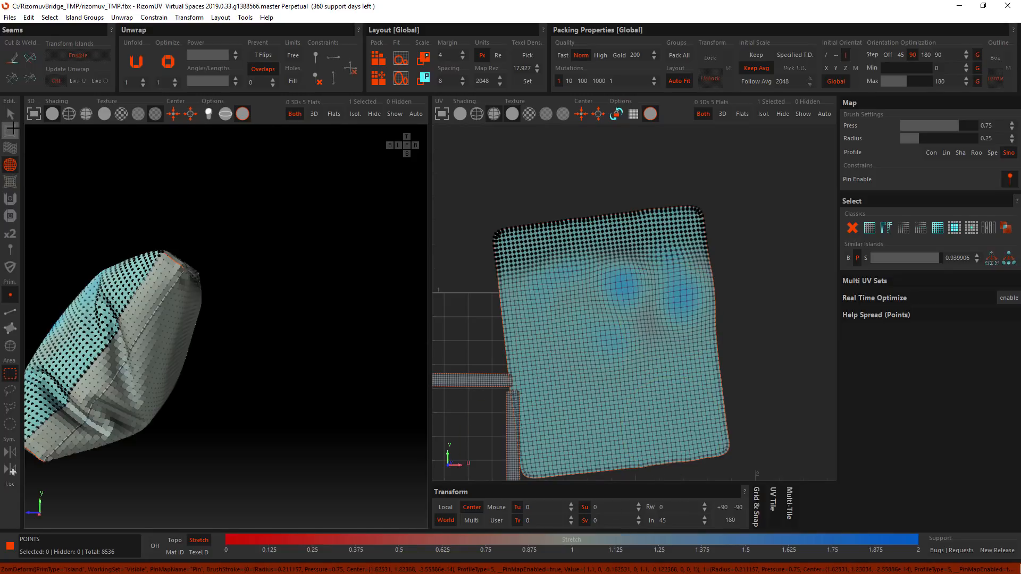
pyautogui.click(10, 113)
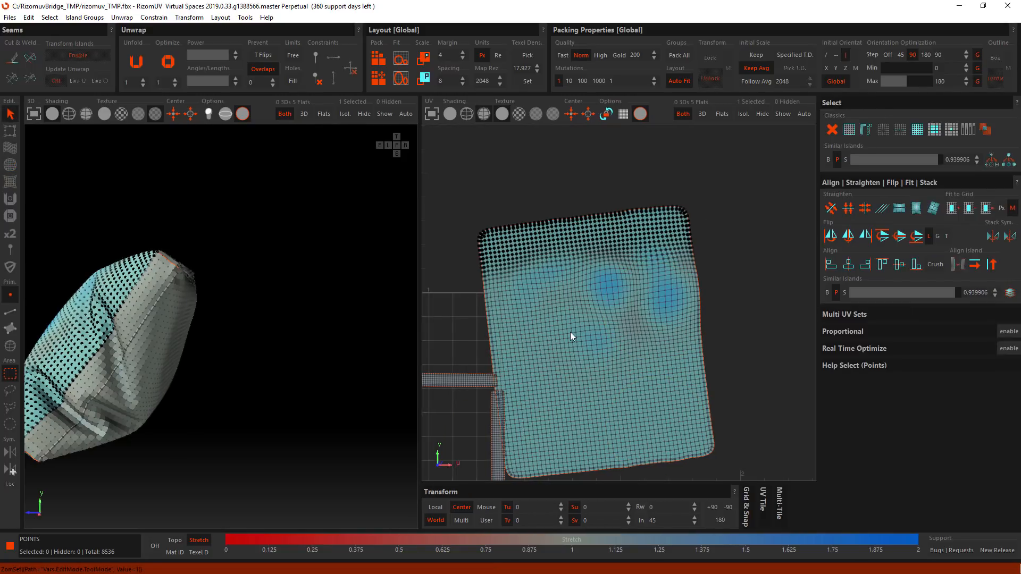
pyautogui.press('u')
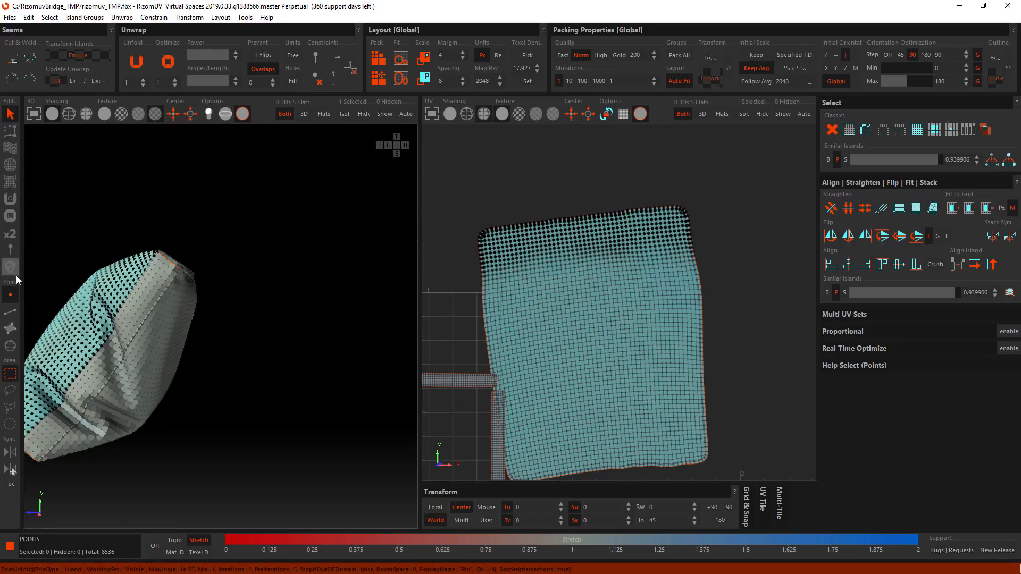
# - Reset the pin map to remove the pins from the face island
pyautogui.click(10, 250)
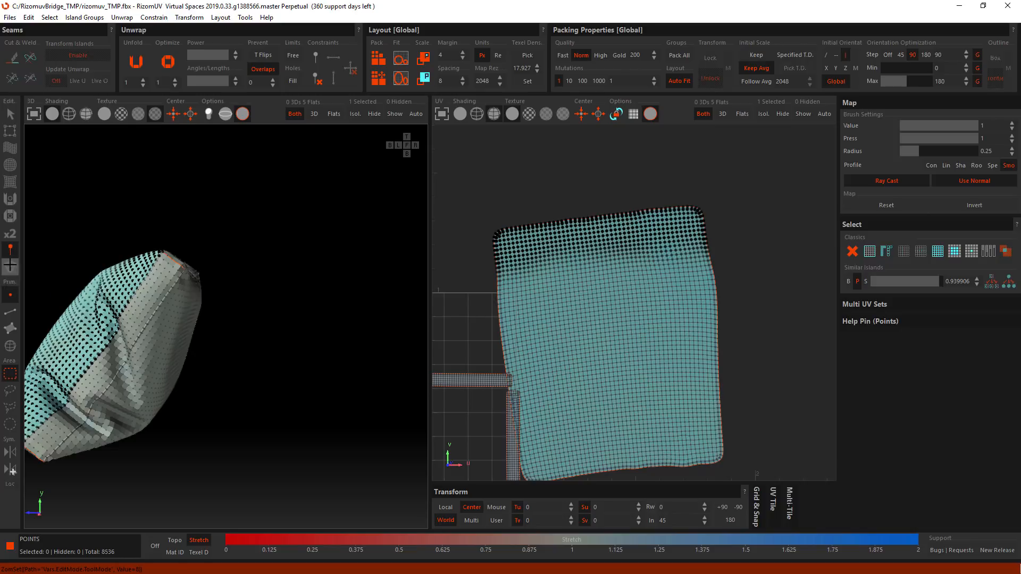
pyautogui.click(10, 267)
pyautogui.click(10, 248)
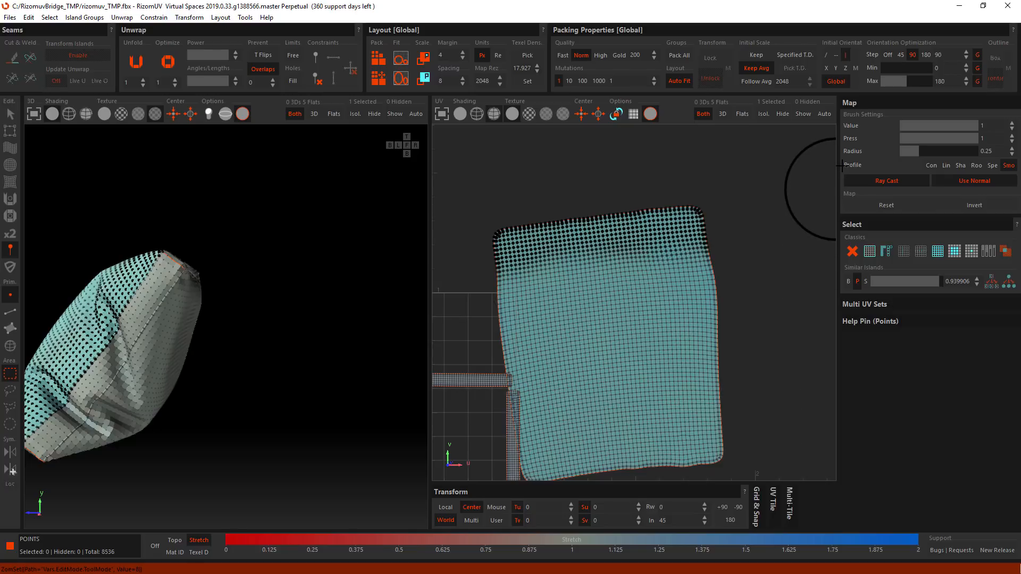
pyautogui.click(886, 206)
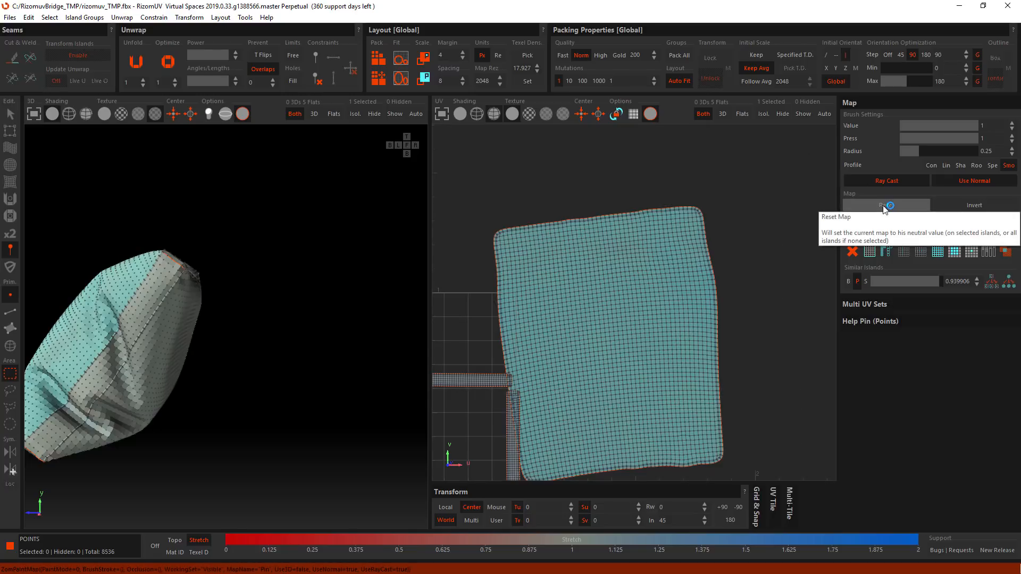
# - Paint protection on the middle of the face island with the Protect brush and reset the protect map
pyautogui.click(11, 266)
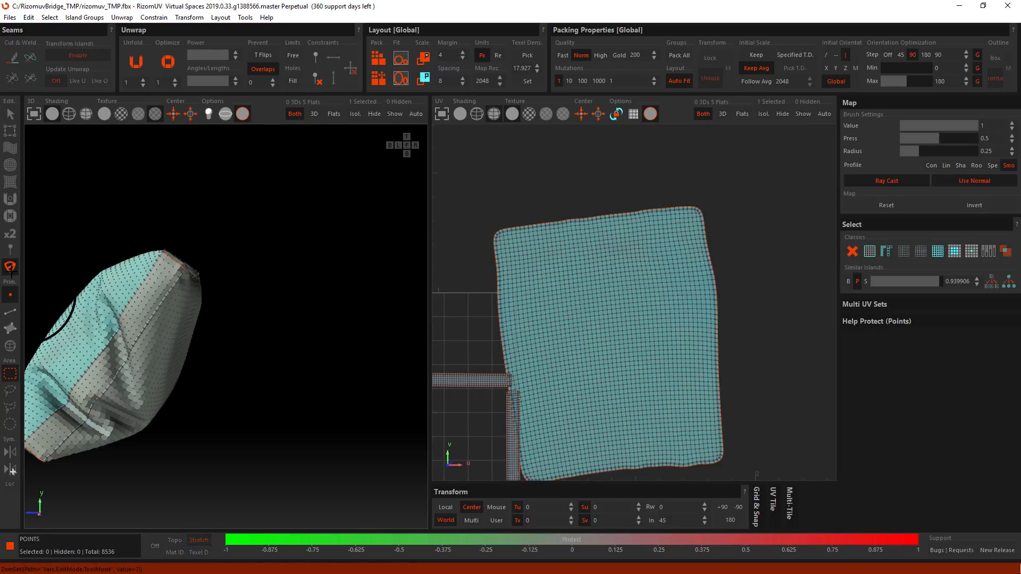
pyautogui.moveTo(677, 322)
pyautogui.mouseDown()
pyautogui.moveTo(608, 285)
pyautogui.moveTo(613, 381)
pyautogui.moveTo(638, 292)
pyautogui.moveTo(648, 290)
pyautogui.mouseUp()
pyautogui.click(887, 205)
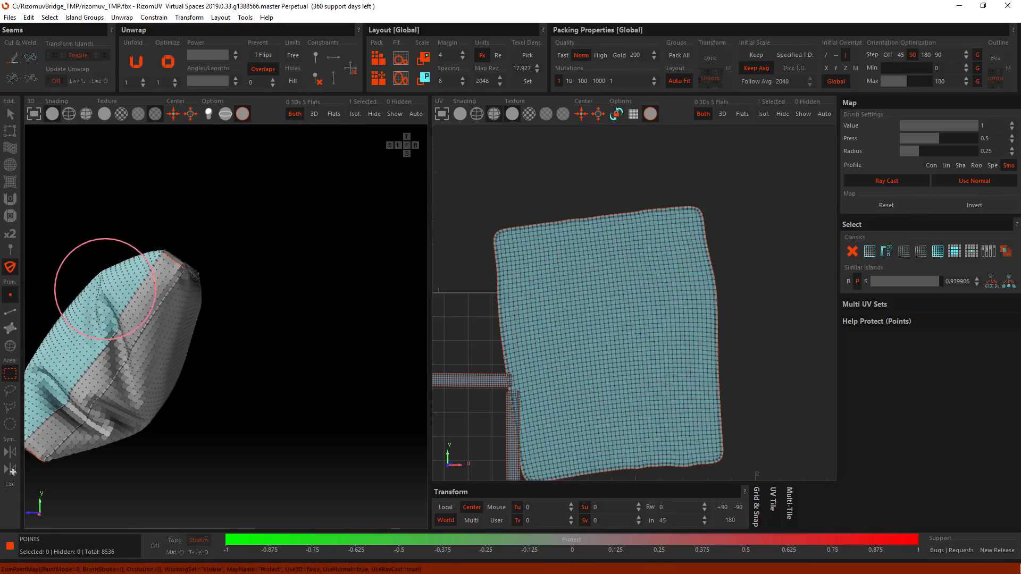
pyautogui.click(10, 250)
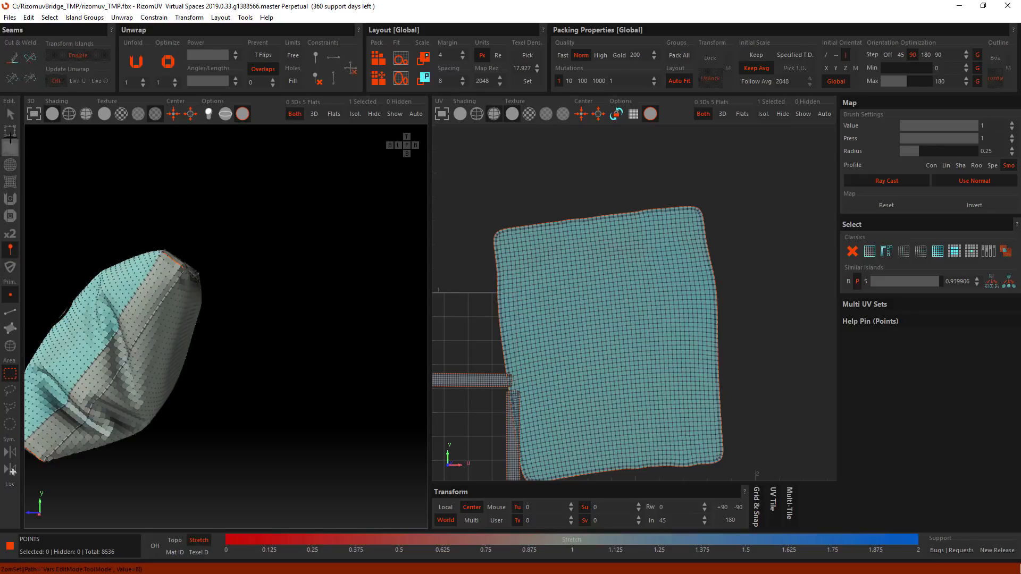
# - Isolate the pillow's face island and pack it into the UV tile
pyautogui.click(9, 113)
pyautogui.scroll(-3, 601, 327)
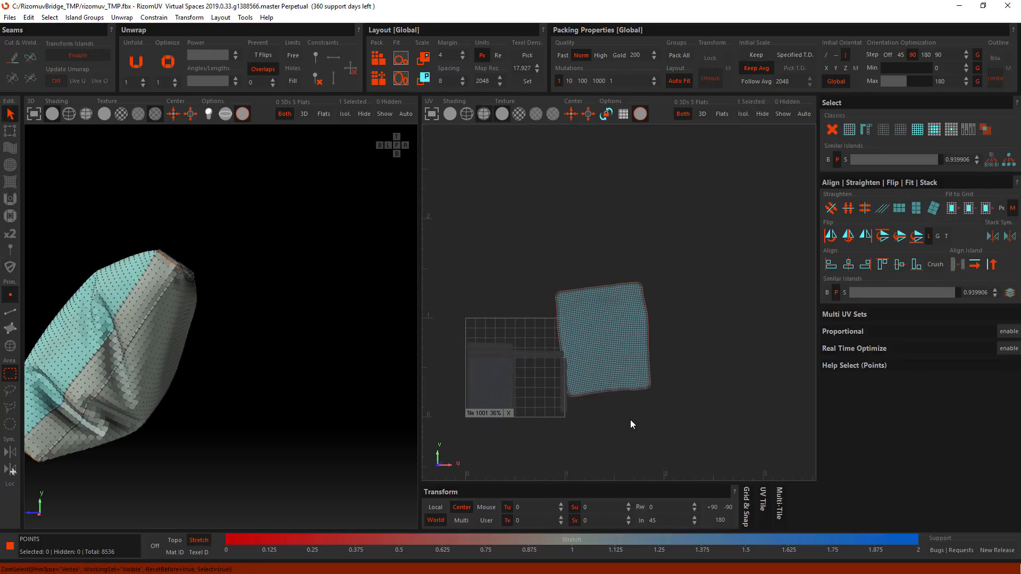
pyautogui.press('i')
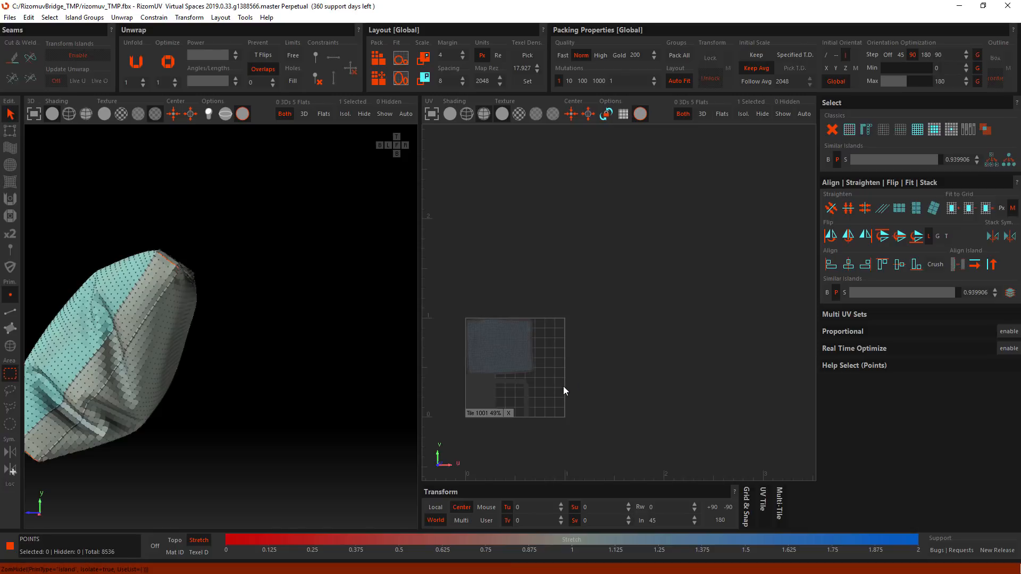
pyautogui.scroll(3, 530, 373)
pyautogui.press('p')
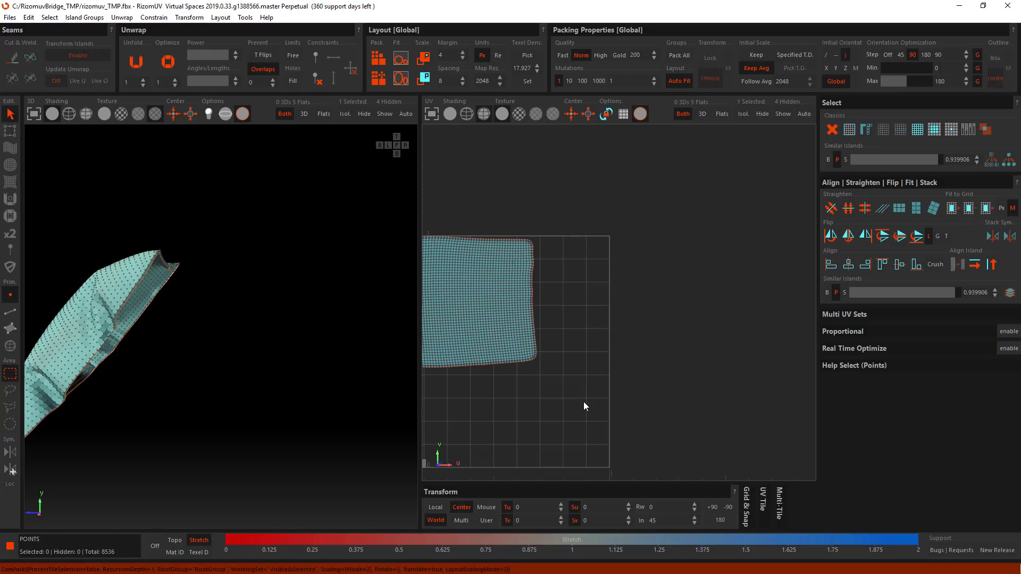
pyautogui.scroll(-3, 589, 404)
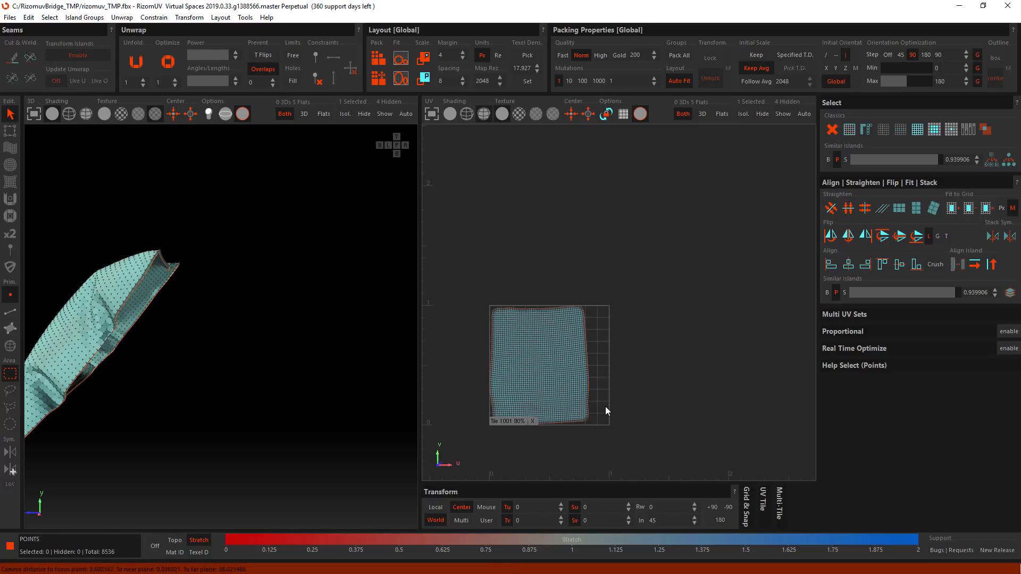
pyautogui.scroll(-2, 208, 376)
# - Close RizomUV and return to the sofa scene in 3ds Max
pyautogui.moveTo(209, 379); pyautogui.dragTo(293, 393, button='middle')
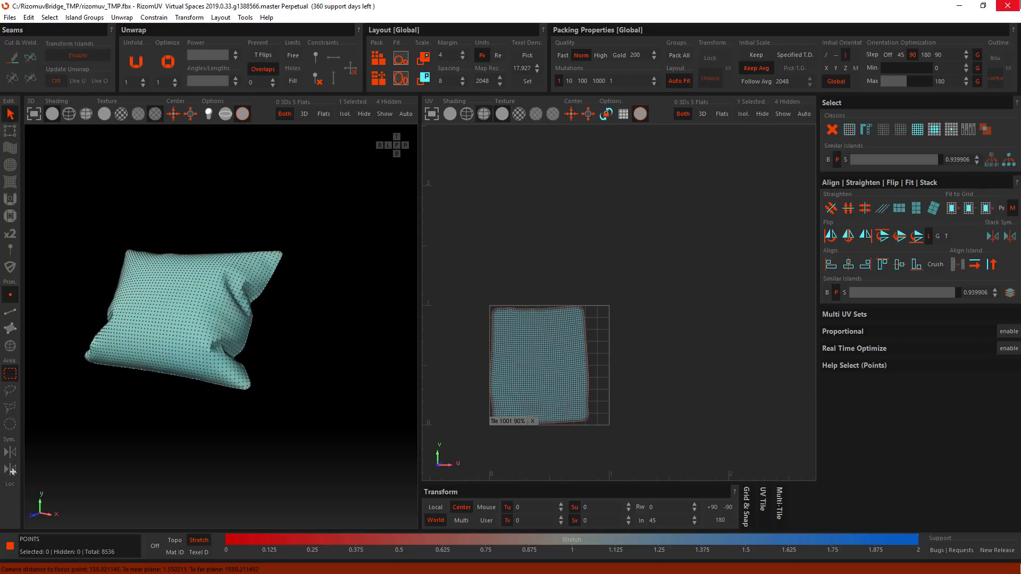
pyautogui.click(1007, 6)
pyautogui.click(528, 290)
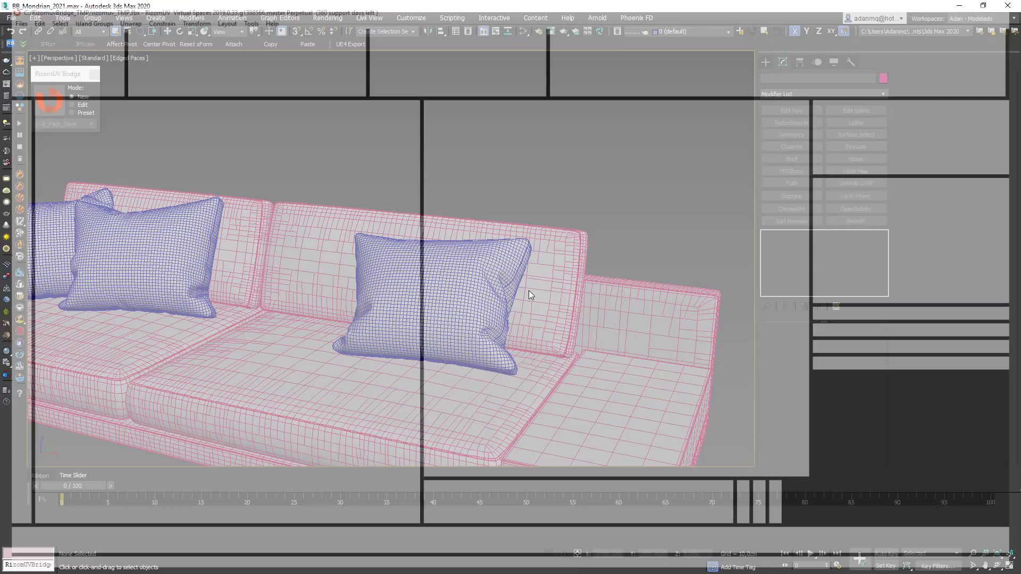
pyautogui.click(539, 302)
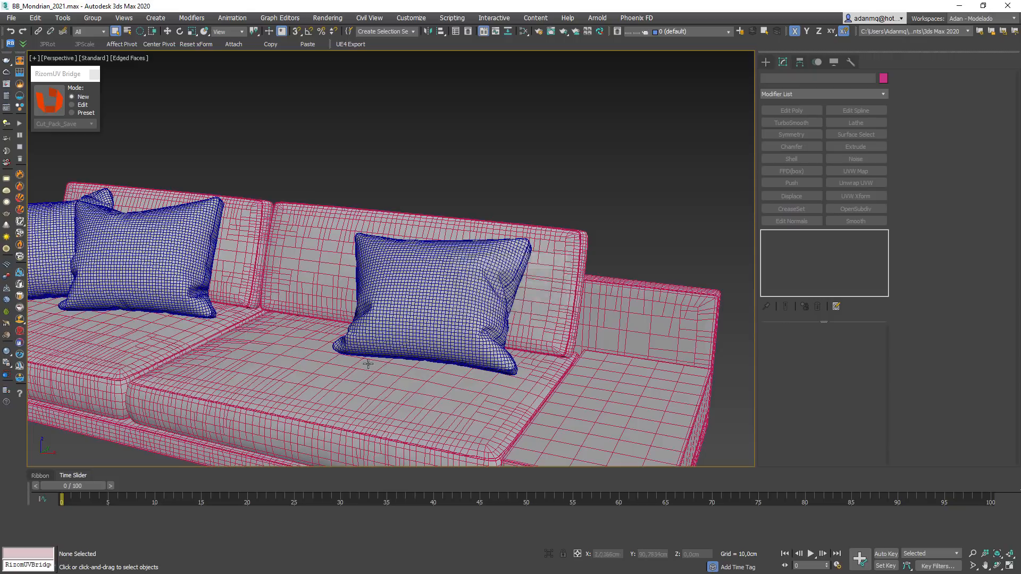
# - Attach the three pillows to the sofa's Editable Poly so they form one object
pyautogui.scroll(-5, 368, 364)
pyautogui.keyDown('alt'); pyautogui.moveTo(368, 364); pyautogui.dragTo(415, 325, button='middle'); pyautogui.keyUp('alt')
pyautogui.click(415, 324)
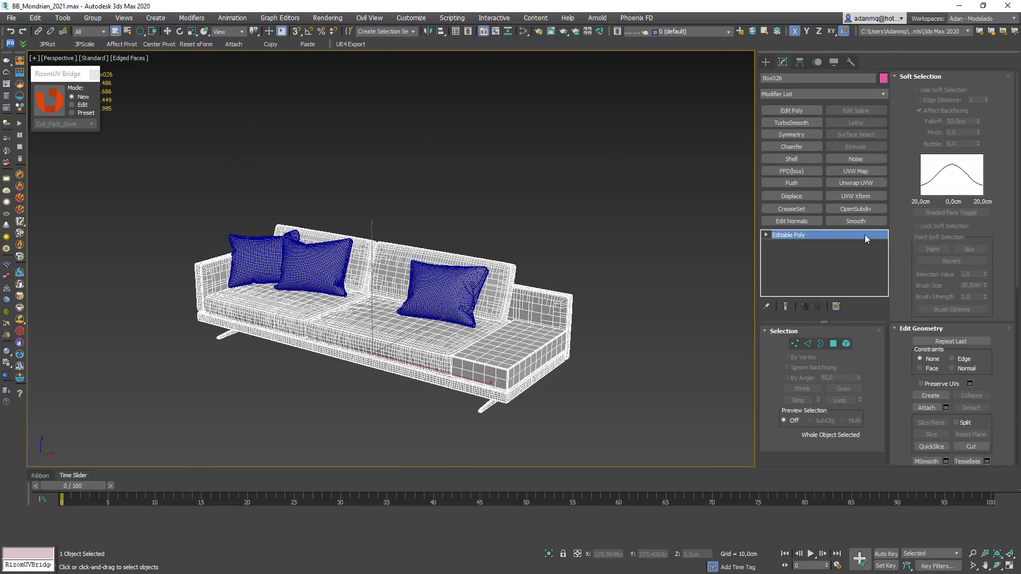
pyautogui.click(926, 408)
pyautogui.click(458, 280)
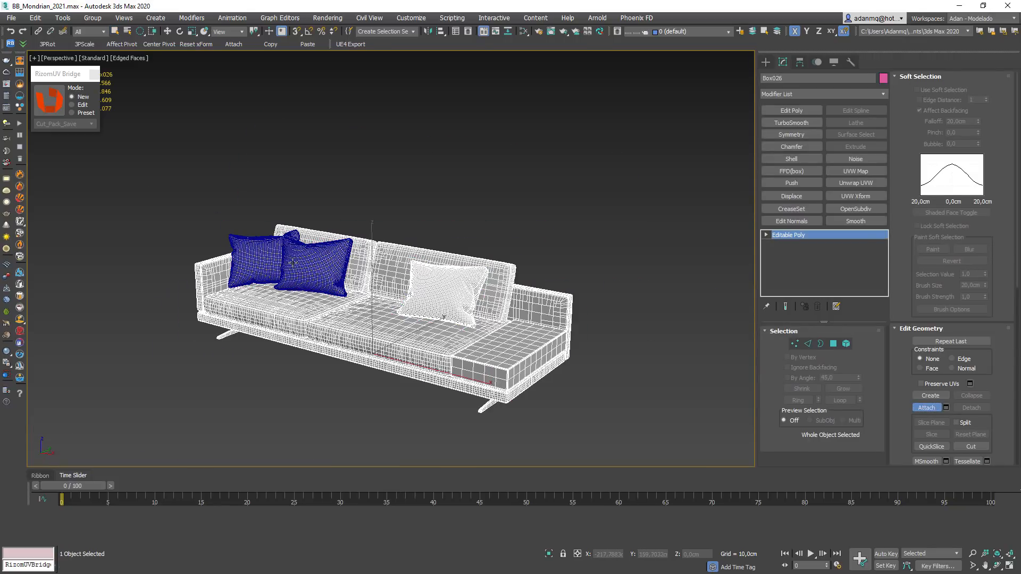
pyautogui.click(288, 262)
pyautogui.click(255, 256)
pyautogui.press('w')
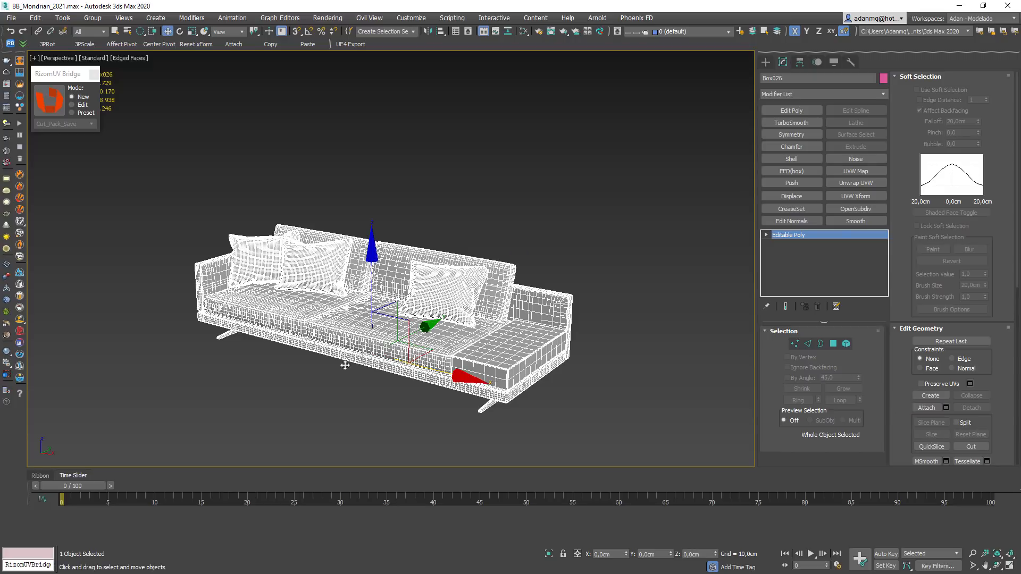
# - Send the combined sofa and pillows to RizomUV through the RizomUV Bridge in New mode
pyautogui.moveTo(338, 252); pyautogui.dragTo(361, 257, button='middle')
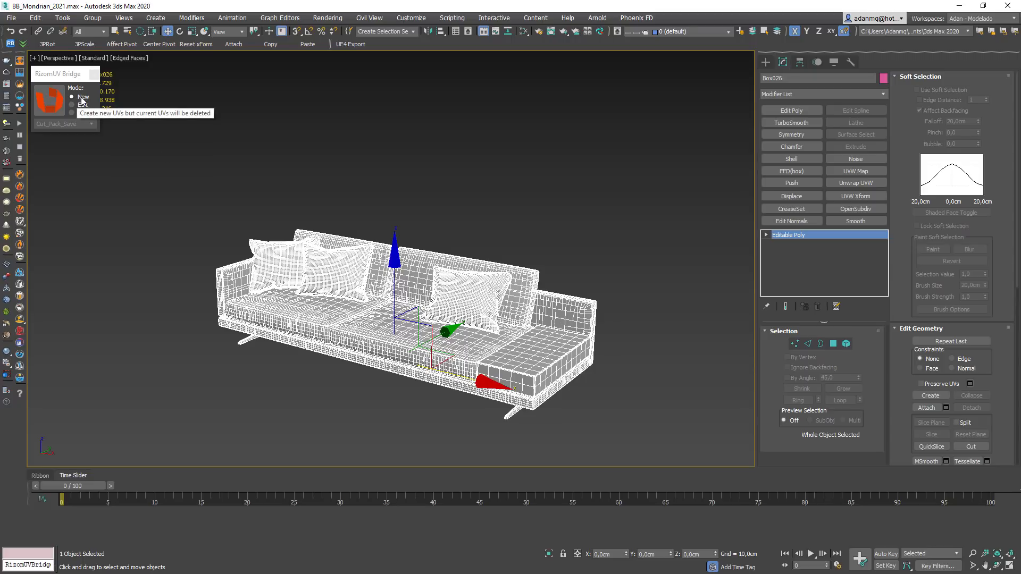
pyautogui.click(56, 101)
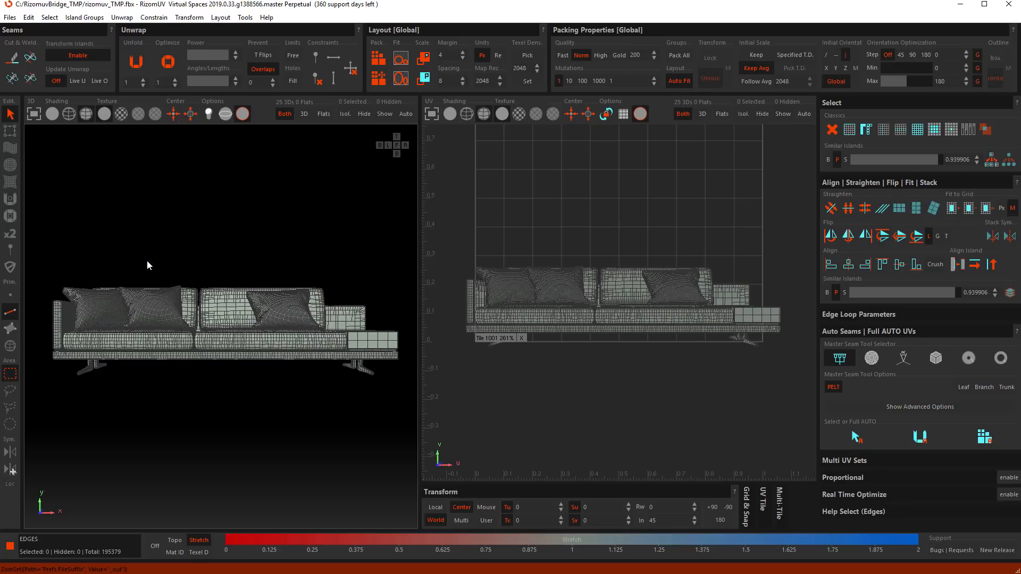
pyautogui.moveTo(257, 308); pyautogui.dragTo(265, 358, button='middle')
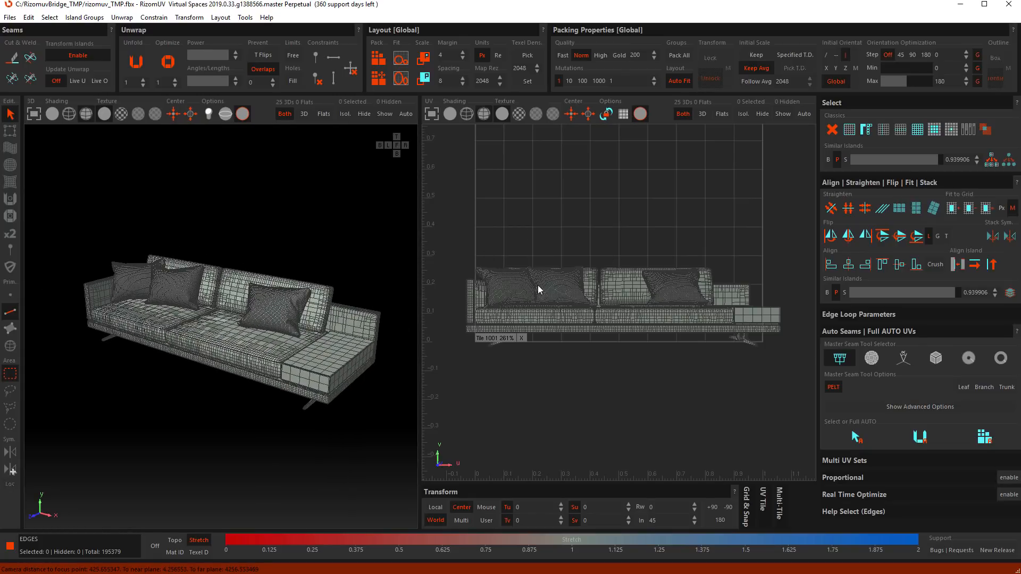
pyautogui.scroll(5, 545, 317)
pyautogui.scroll(-6, 546, 317)
pyautogui.moveTo(637, 307); pyautogui.dragTo(655, 322, button='middle')
pyautogui.moveTo(581, 217); pyautogui.dragTo(592, 276, button='middle')
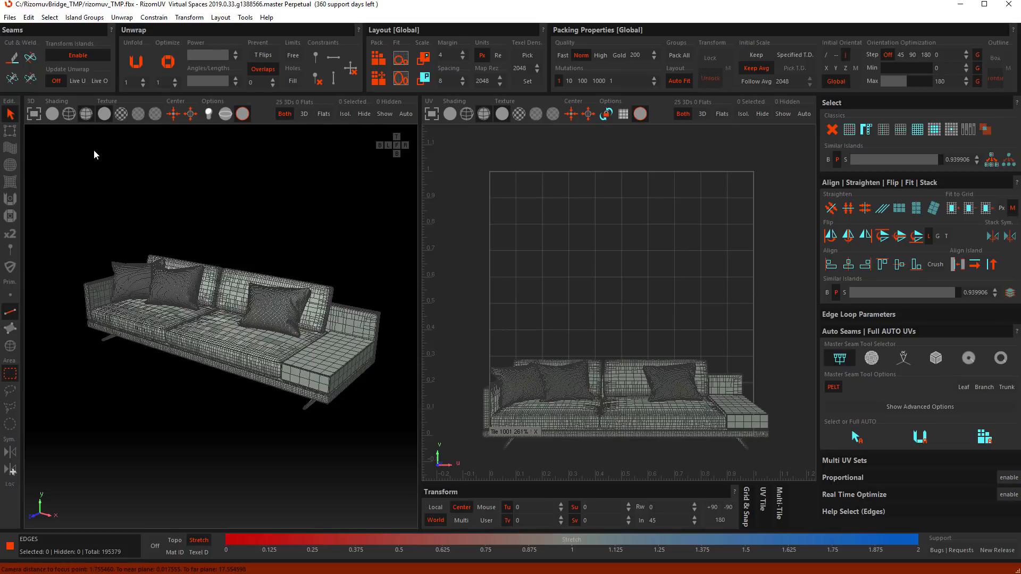
# - Preview the checkerboard textures on the sofa in the 3D view and return to untextured shading
pyautogui.click(116, 116)
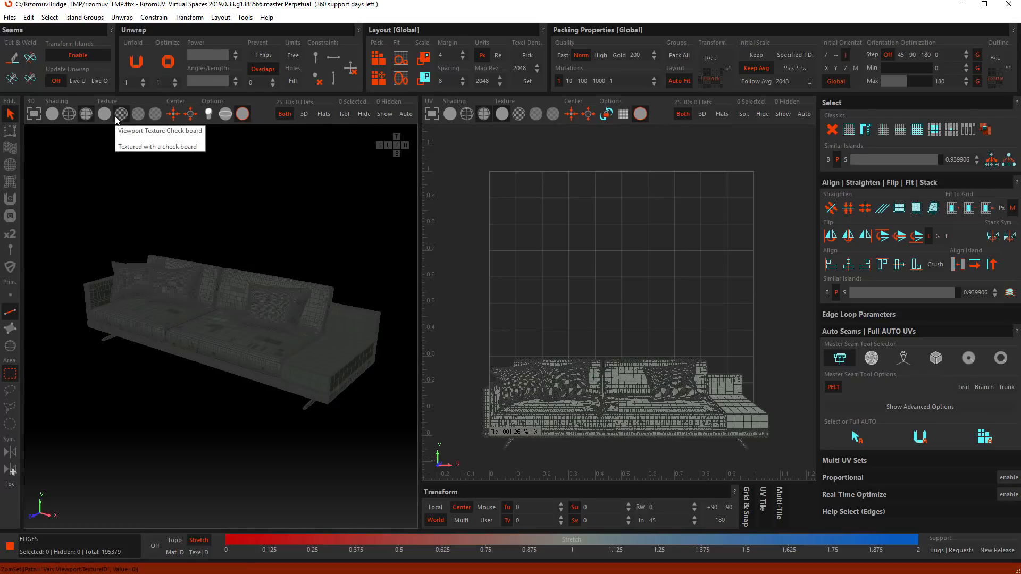
pyautogui.click(136, 114)
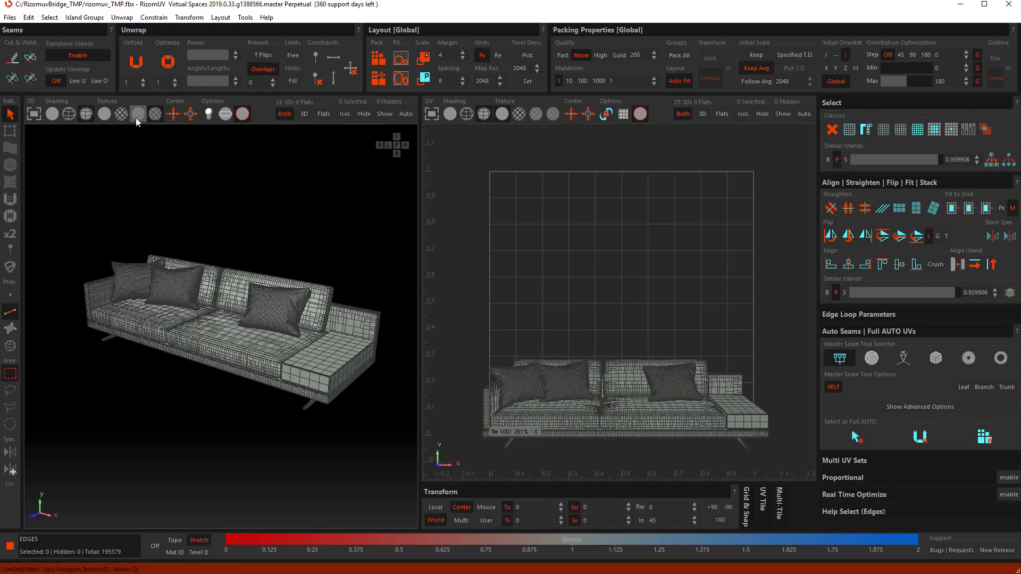
pyautogui.click(121, 114)
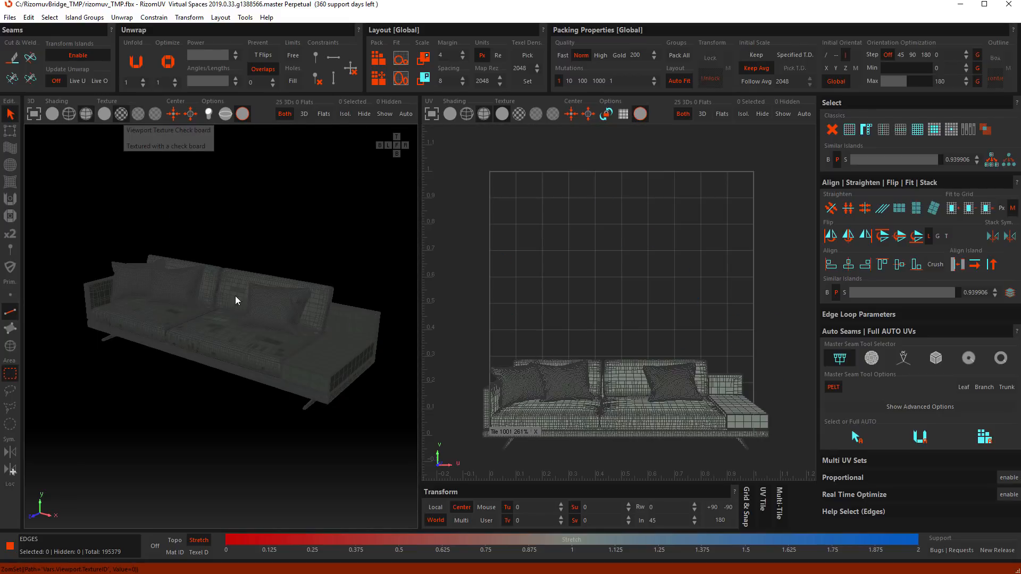
pyautogui.click(104, 117)
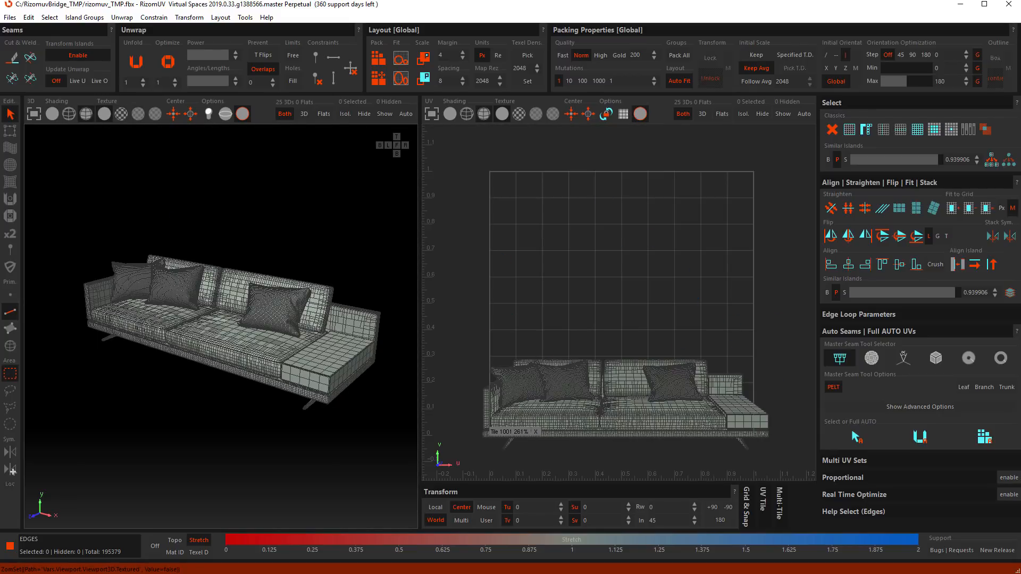
# - Isolate the island of the sofa's end block temporarily and restore the display of all islands
pyautogui.moveTo(229, 337); pyautogui.dragTo(275, 344, button='middle')
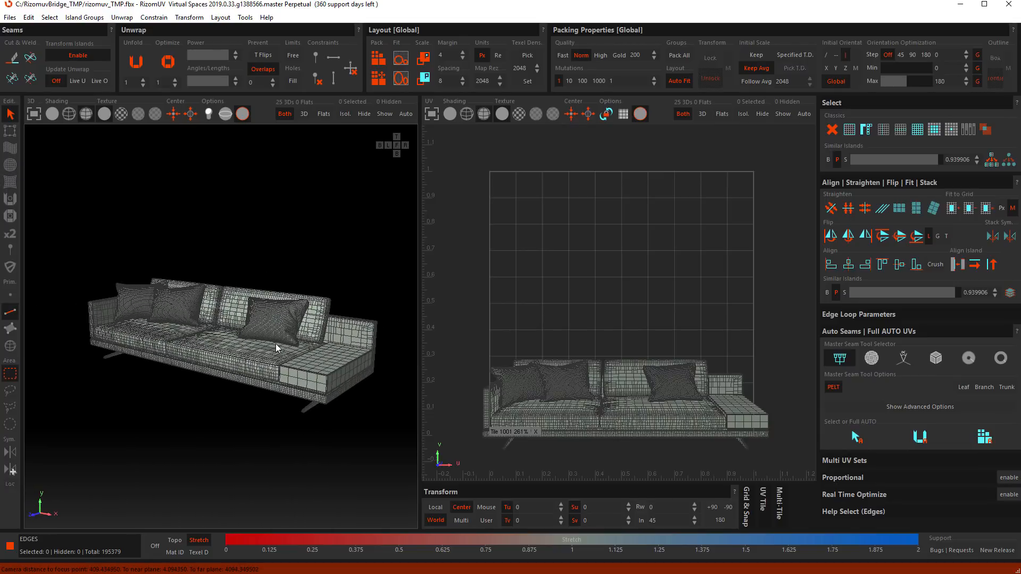
pyautogui.click(298, 294)
pyautogui.click(317, 284)
pyautogui.scroll(2, 348, 336)
pyautogui.scroll(5, 363, 412)
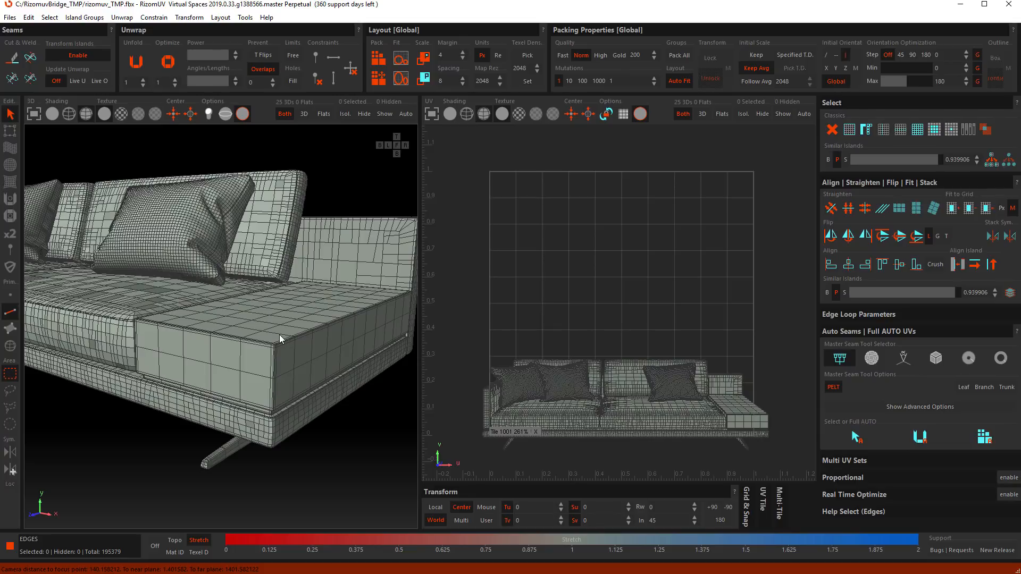
pyautogui.press('i')
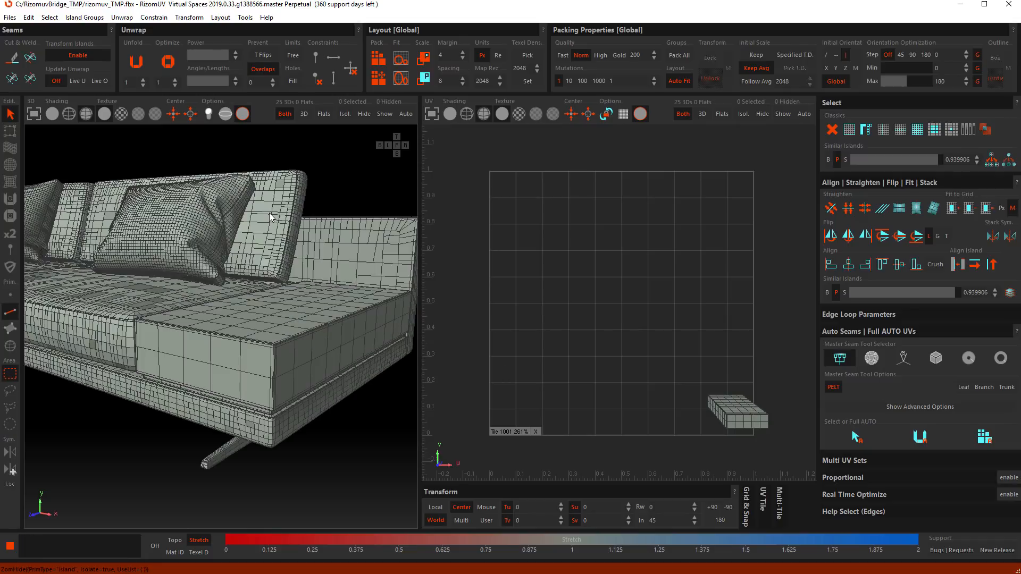
pyautogui.press('i')
pyautogui.scroll(-4, 271, 216)
pyautogui.moveTo(278, 351); pyautogui.dragTo(241, 349, button='middle')
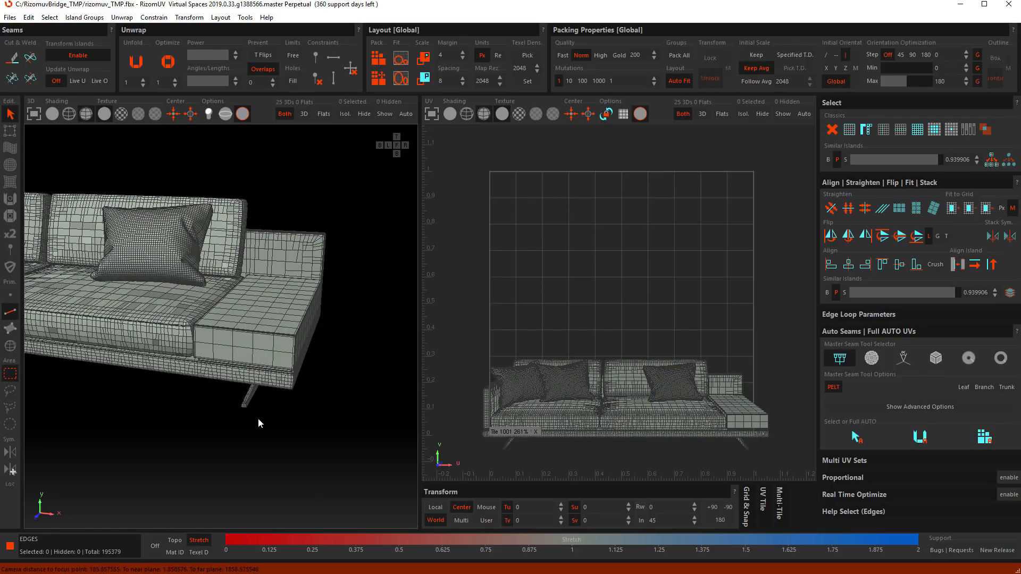
# - Select the islands of the end block, the thin base beneath it and the strip under the opposite armrest, and isolate them
pyautogui.press('F4')
pyautogui.click(262, 345)
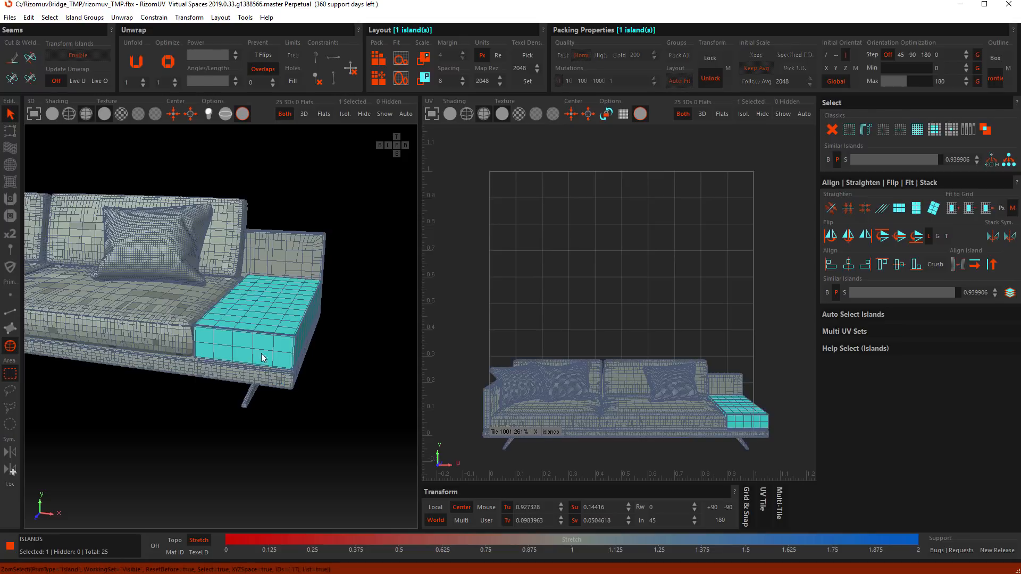
pyautogui.keyDown('alt'); pyautogui.moveTo(262, 345); pyautogui.dragTo(247, 351, button='middle'); pyautogui.keyUp('alt')
pyautogui.scroll(3, 248, 356)
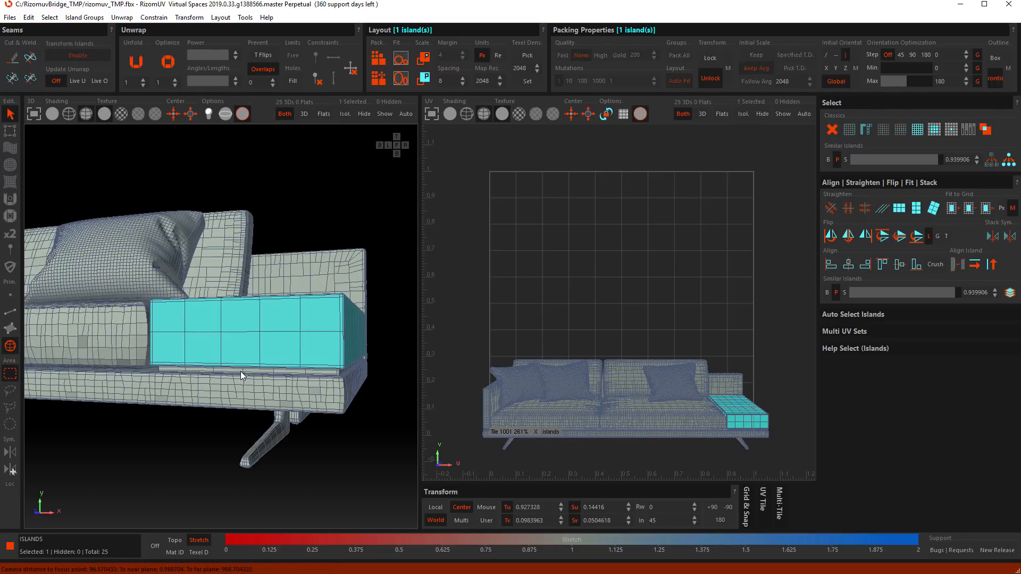
pyautogui.keyDown('shift'); pyautogui.click(240, 371); pyautogui.keyUp('shift')
pyautogui.keyDown('alt'); pyautogui.moveTo(200, 373); pyautogui.dragTo(177, 343, button='middle'); pyautogui.keyUp('alt')
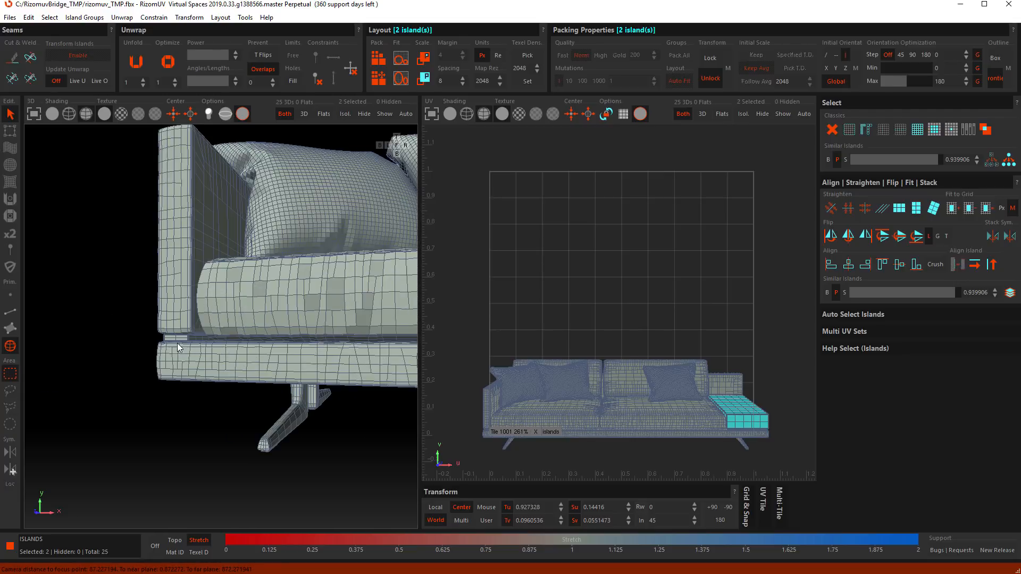
pyautogui.keyDown('shift'); pyautogui.click(179, 337); pyautogui.keyUp('shift')
pyautogui.scroll(-10, 179, 343)
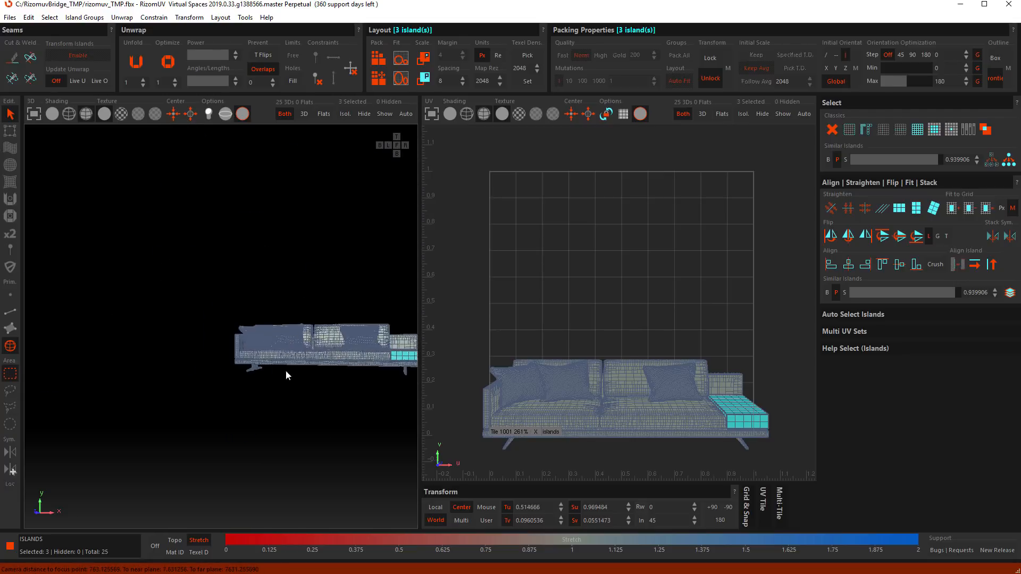
pyautogui.keyDown('alt'); pyautogui.moveTo(183, 394); pyautogui.dragTo(298, 408, button='middle'); pyautogui.keyUp('alt')
pyautogui.scroll(5, 298, 404)
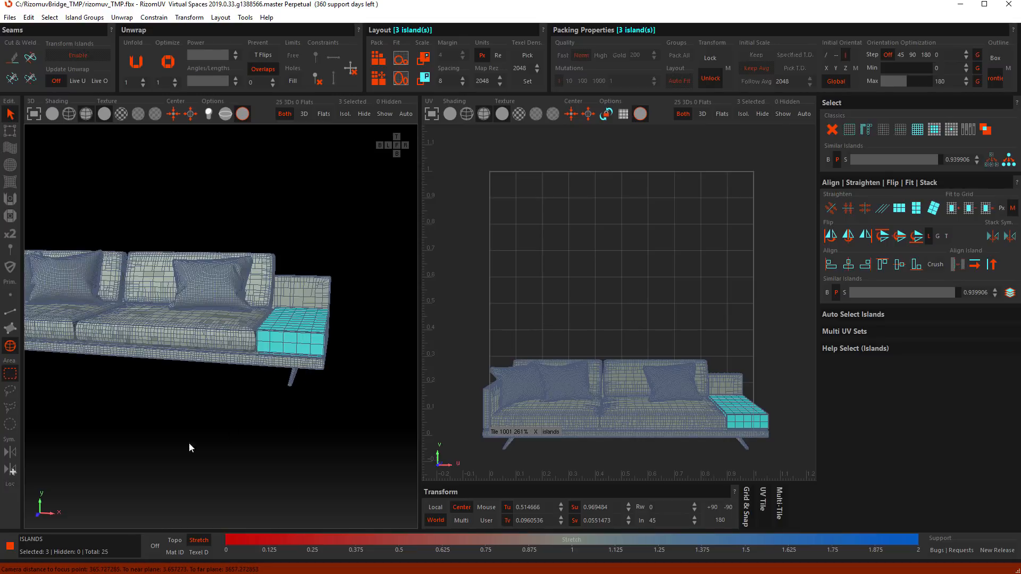
pyautogui.press('i')
pyautogui.scroll(-2, 283, 356)
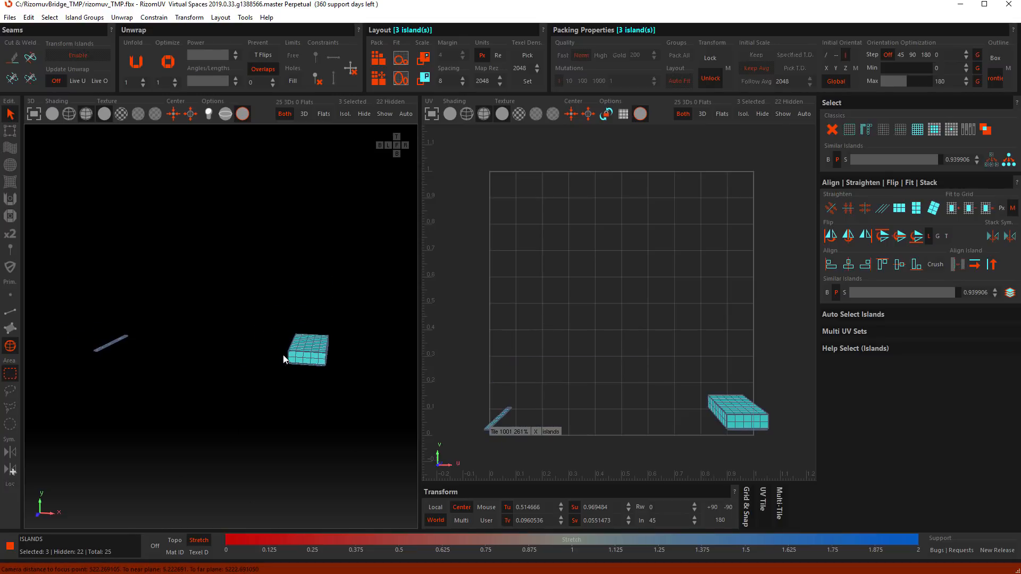
# - Clear the island selection on the isolated parts and bring the end block's front corner into close view
pyautogui.moveTo(200, 377)
pyautogui.keyDown('alt'); pyautogui.mouseDown(button='middle')
pyautogui.moveTo(328, 390)
pyautogui.moveTo(297, 428)
pyautogui.moveTo(187, 379)
pyautogui.mouseUp(button='middle'); pyautogui.keyUp('alt')
pyautogui.moveTo(330, 400); pyautogui.dragTo(175, 388, button='middle')
pyautogui.click(236, 362)
pyautogui.scroll(8, 233, 347)
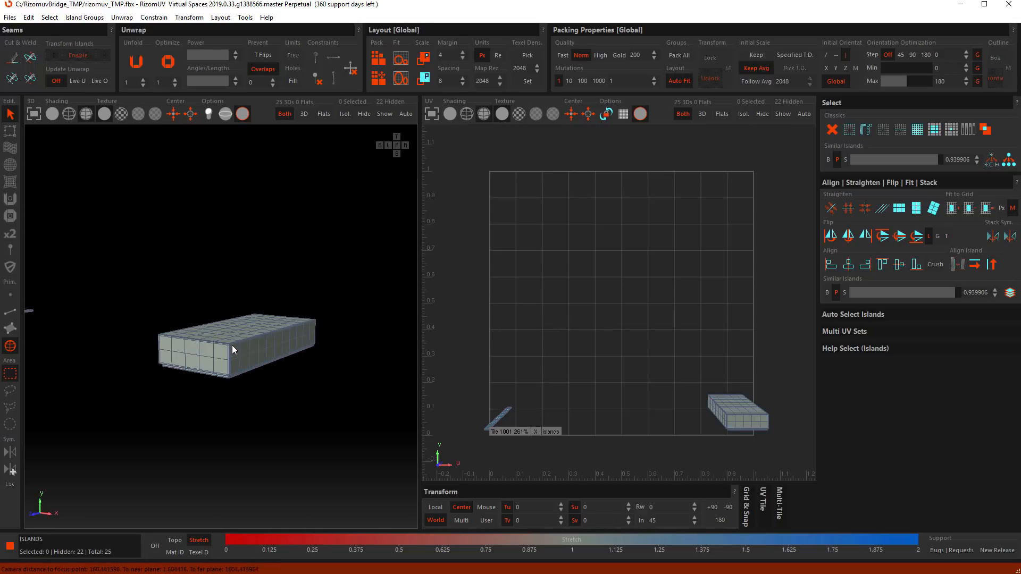
pyautogui.scroll(5, 226, 356)
pyautogui.click(237, 320)
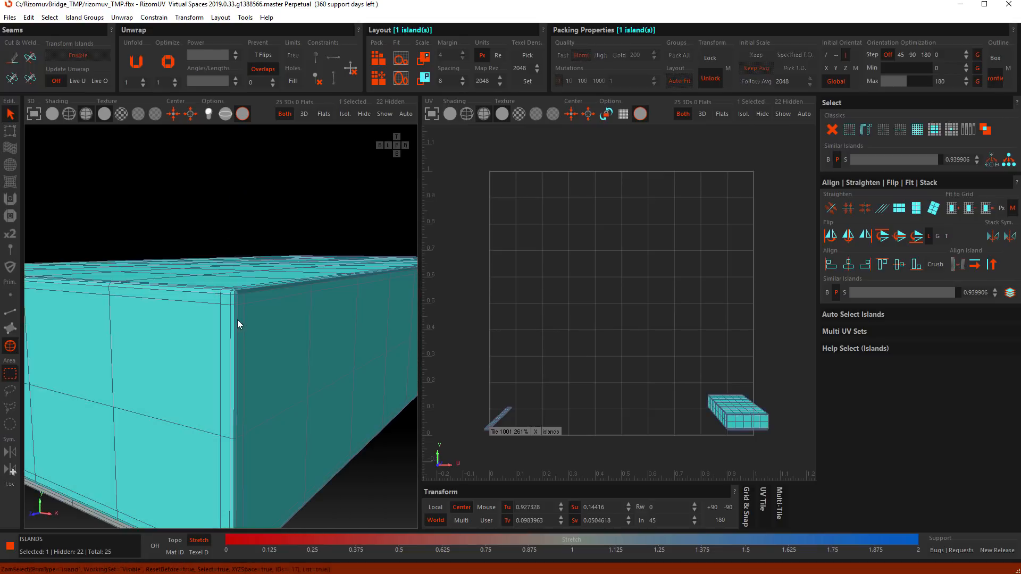
pyautogui.keyDown('alt'); pyautogui.moveTo(238, 337); pyautogui.dragTo(240, 344, button='middle'); pyautogui.keyUp('alt')
pyautogui.click(344, 455)
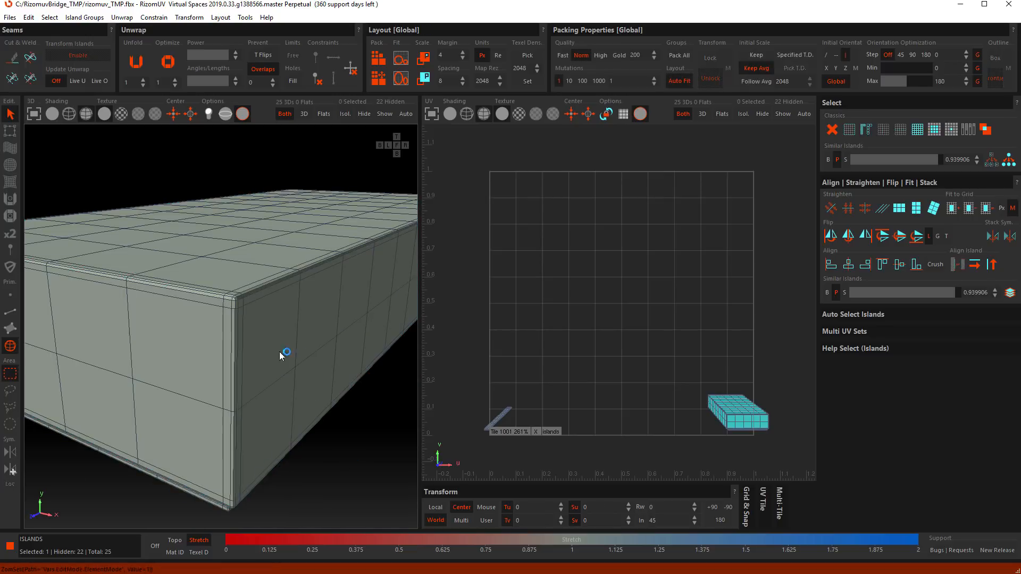
# - Try selecting the end block's upper, vertical corner and lower edge loops manually in edge mode, and clear the selection
pyautogui.press('F2')
pyautogui.scroll(4, 238, 287)
pyautogui.scroll(3, 239, 292)
pyautogui.doubleClick(247, 304)
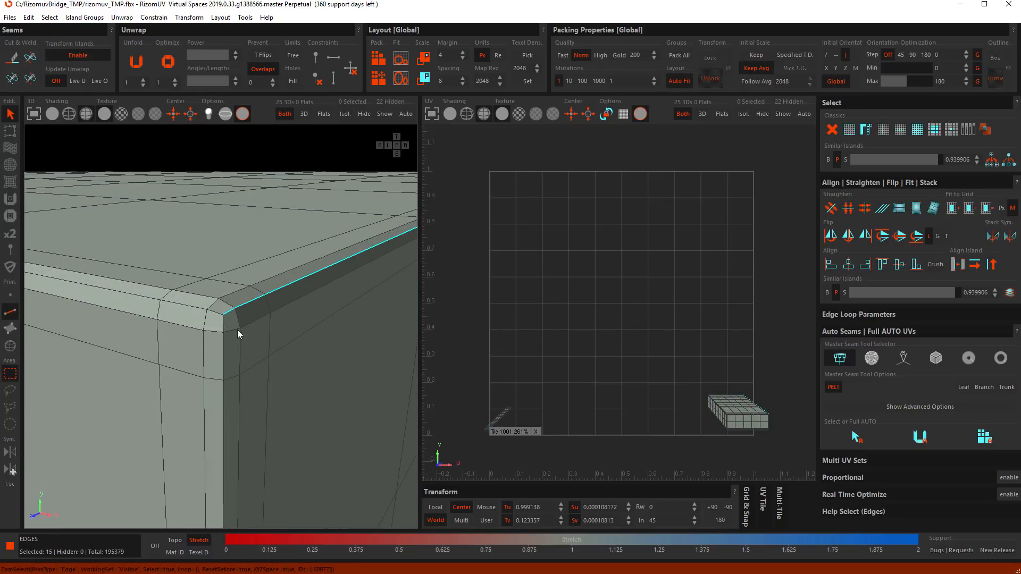
pyautogui.keyDown('shift'); pyautogui.doubleClick(223, 347); pyautogui.keyUp('shift')
pyautogui.scroll(-6, 260, 318)
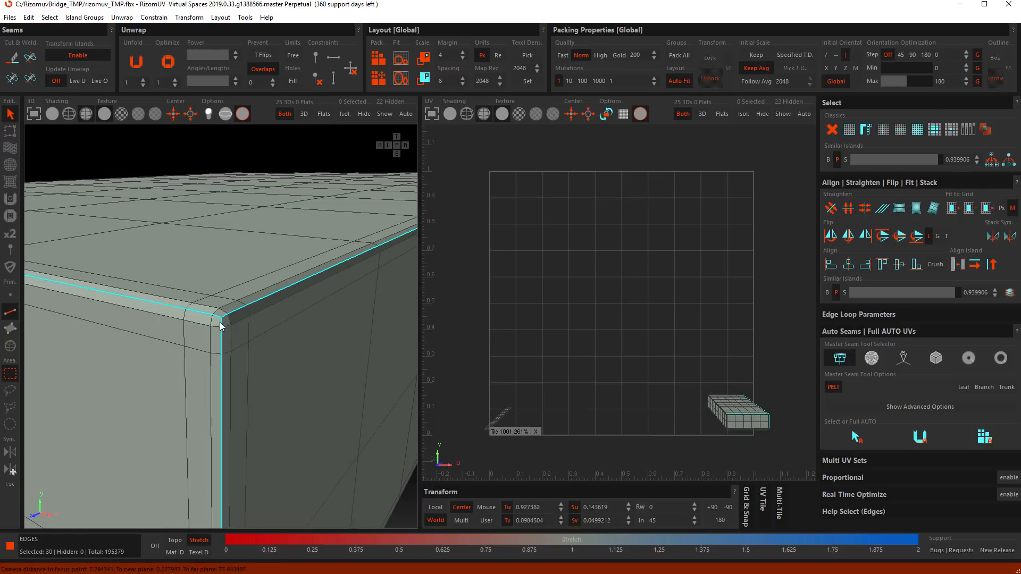
pyautogui.scroll(8, 260, 318)
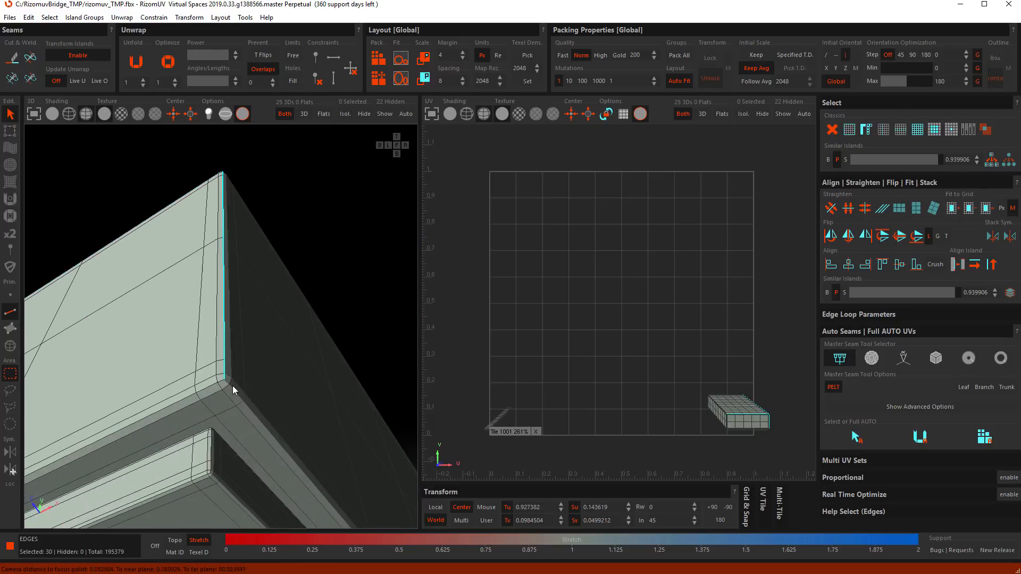
pyautogui.keyDown('shift'); pyautogui.doubleClick(231, 388); pyautogui.keyUp('shift')
pyautogui.keyDown('shift'); pyautogui.doubleClick(188, 384); pyautogui.keyUp('shift')
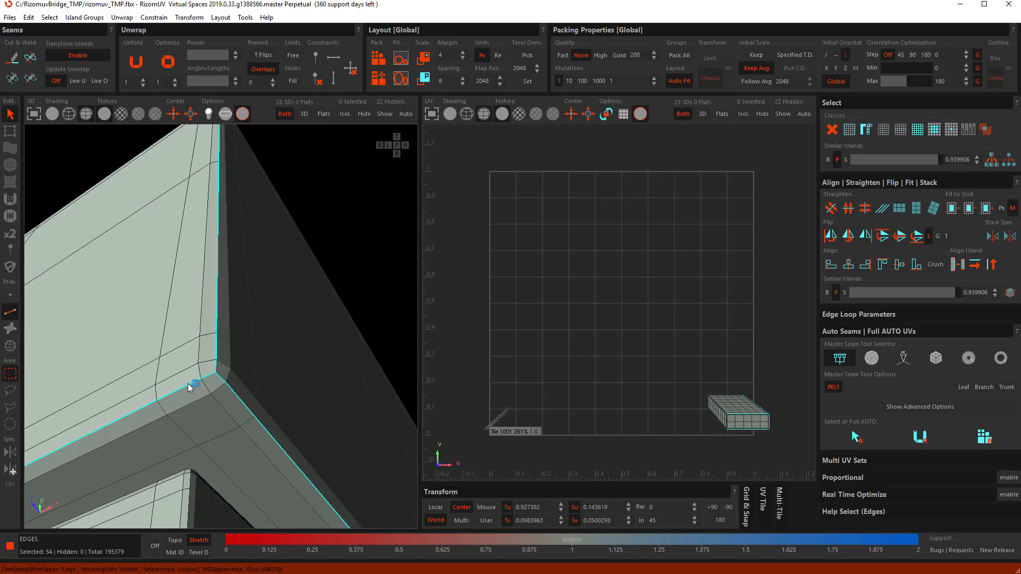
pyautogui.scroll(-8, 188, 383)
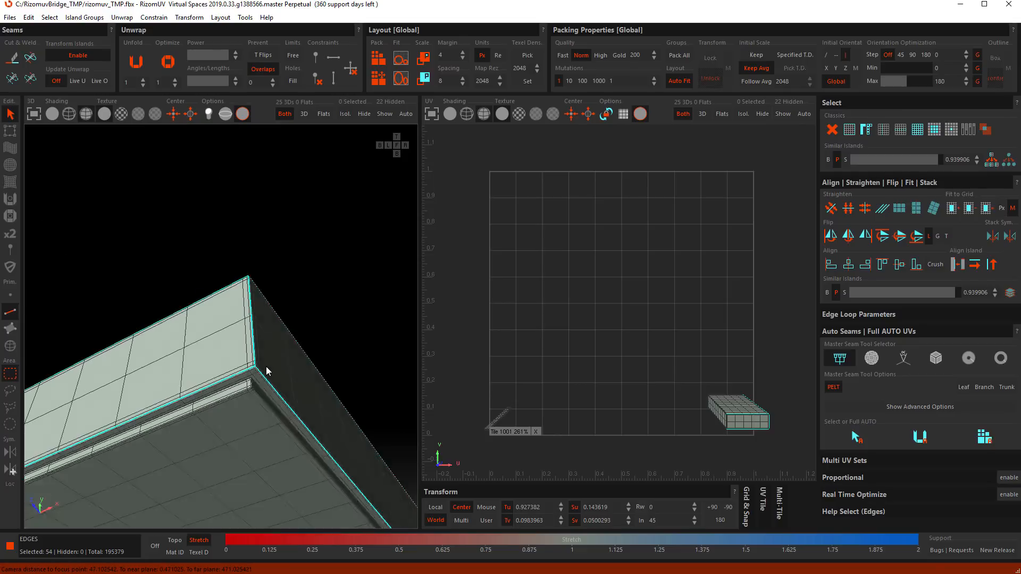
pyautogui.click(276, 454)
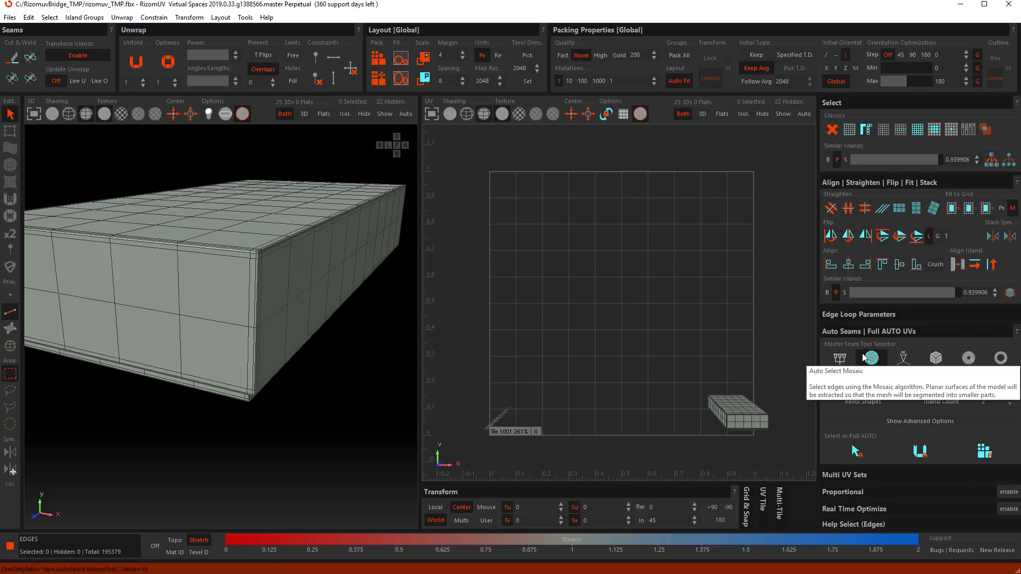
# - Auto-select seam edges on the isolated parts with the Box method and check them around the end block's corners
pyautogui.click(936, 361)
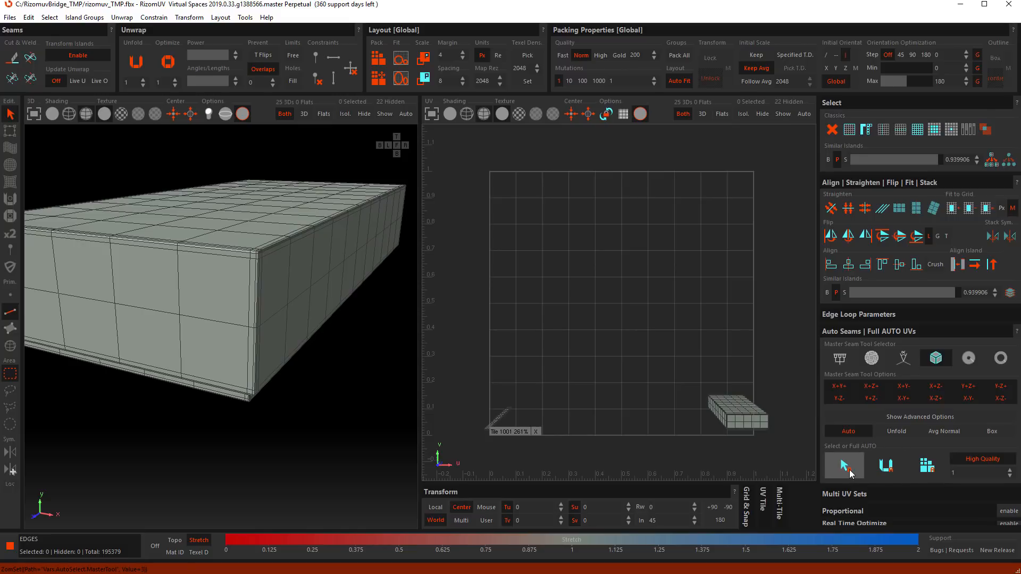
pyautogui.click(845, 466)
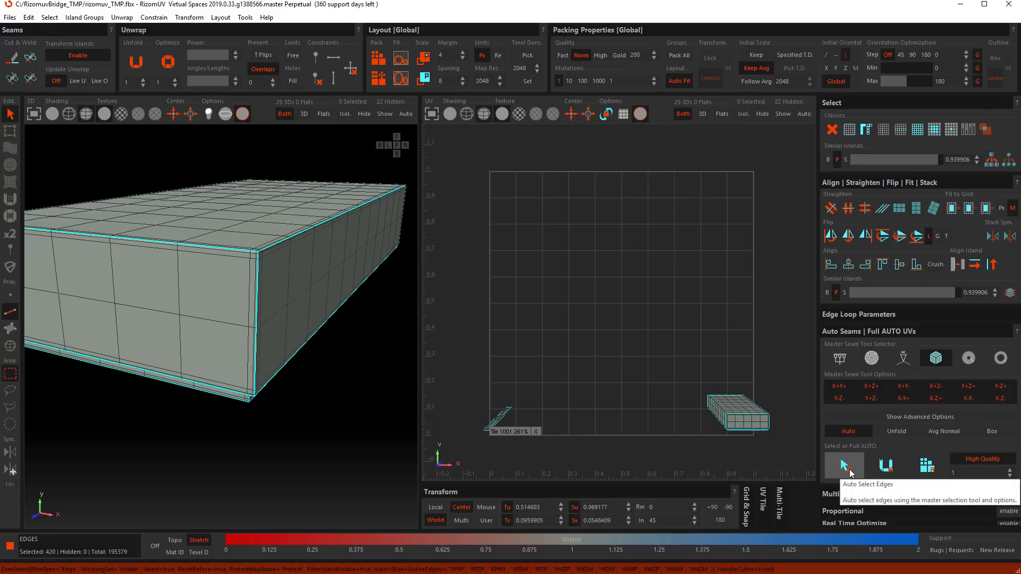
pyautogui.keyDown('alt'); pyautogui.moveTo(268, 356); pyautogui.dragTo(259, 374); pyautogui.keyUp('alt')
pyautogui.scroll(5, 276, 471)
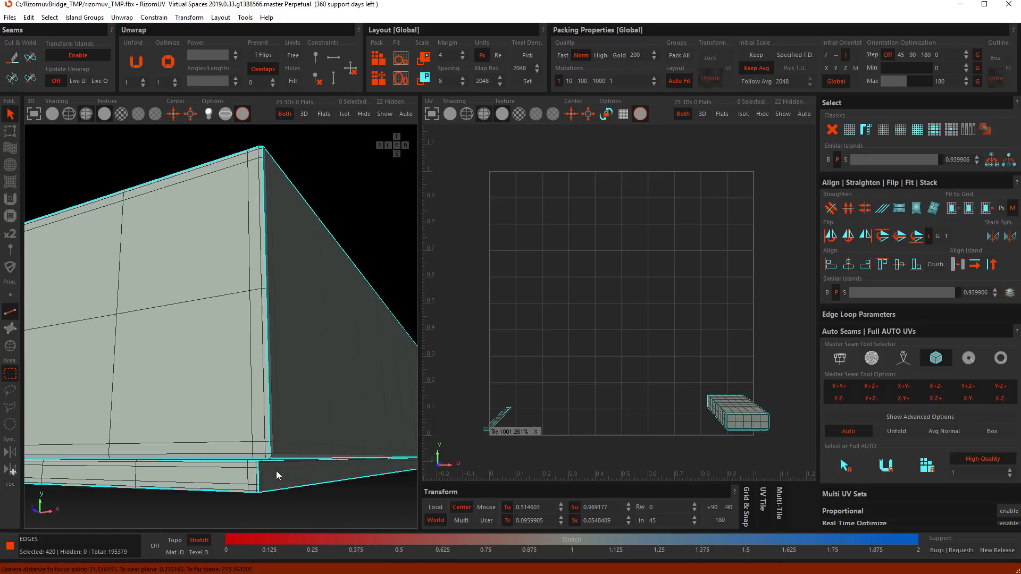
pyautogui.scroll(4, 276, 471)
pyautogui.keyDown('alt'); pyautogui.moveTo(276, 471); pyautogui.dragTo(250, 519); pyautogui.keyUp('alt')
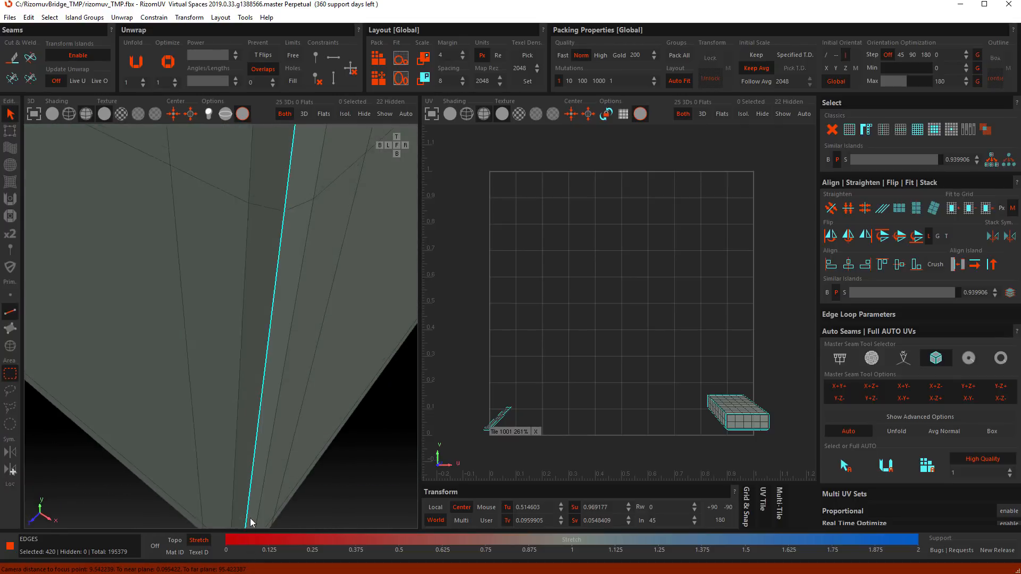
pyautogui.scroll(-8, 287, 395)
pyautogui.keyDown('alt'); pyautogui.moveTo(311, 375); pyautogui.dragTo(311, 410); pyautogui.keyUp('alt')
pyautogui.scroll(-3, 120, 408)
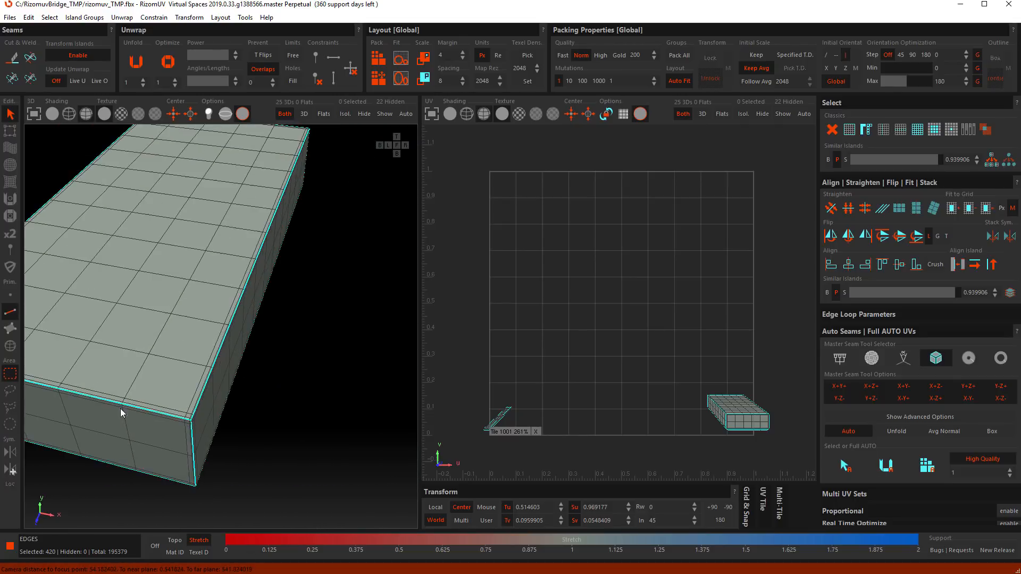
pyautogui.keyDown('alt'); pyautogui.moveTo(120, 409); pyautogui.dragTo(283, 341); pyautogui.keyUp('alt')
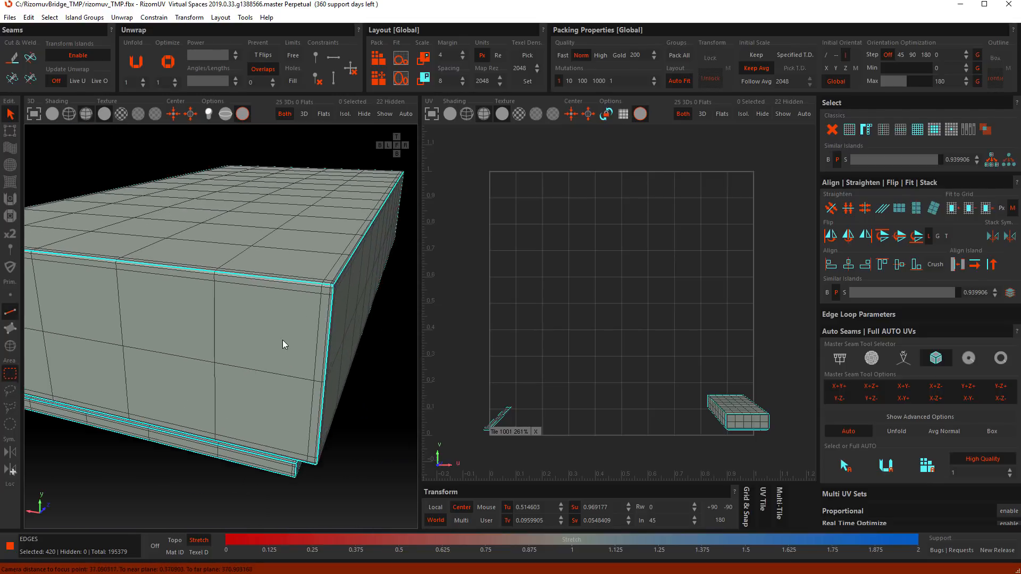
pyautogui.scroll(4, 314, 287)
pyautogui.keyDown('alt'); pyautogui.moveTo(308, 285); pyautogui.dragTo(303, 309); pyautogui.keyUp('alt')
pyautogui.scroll(-15, 262, 381)
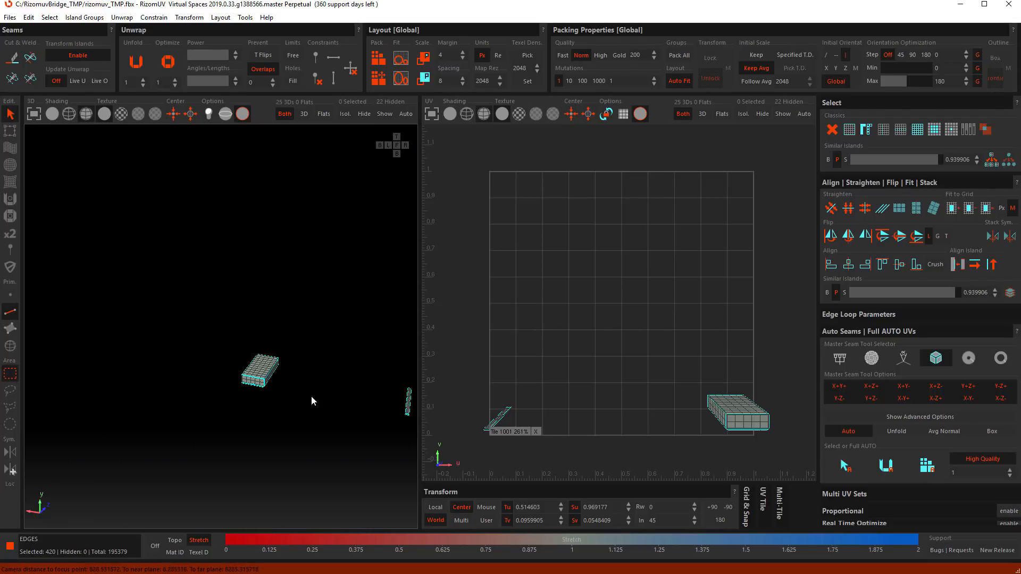
# - Examine the selected seam edges on the long thin strip and clear the edge selection
pyautogui.scroll(2, 313, 400)
pyautogui.keyDown('alt'); pyautogui.moveTo(404, 412); pyautogui.dragTo(261, 367, button='middle'); pyautogui.keyUp('alt')
pyautogui.scroll(4, 101, 372)
pyautogui.scroll(-3, 126, 292)
pyautogui.scroll(3, 123, 267)
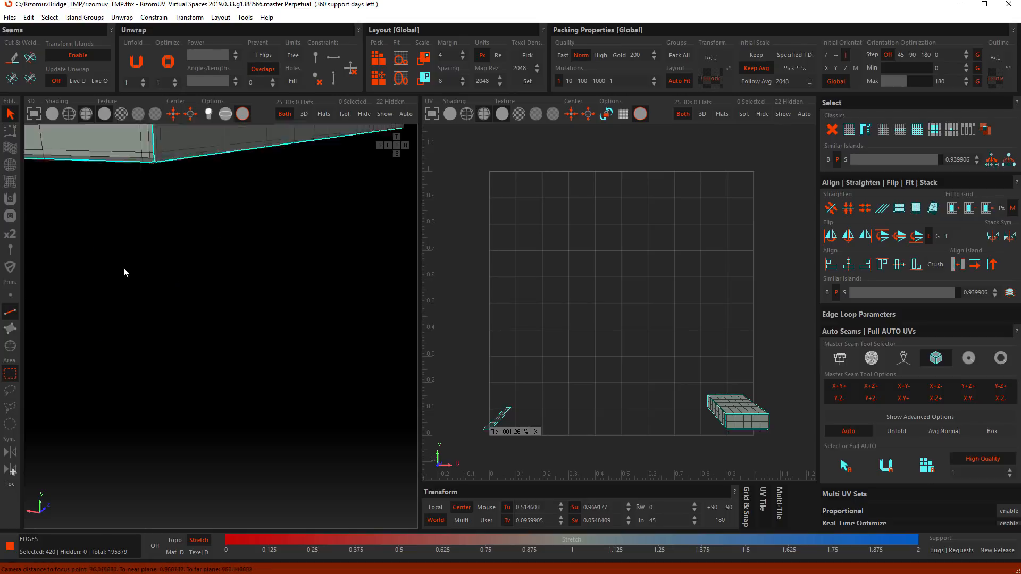
pyautogui.scroll(2, 142, 302)
pyautogui.press('f')
pyautogui.scroll(4, 195, 342)
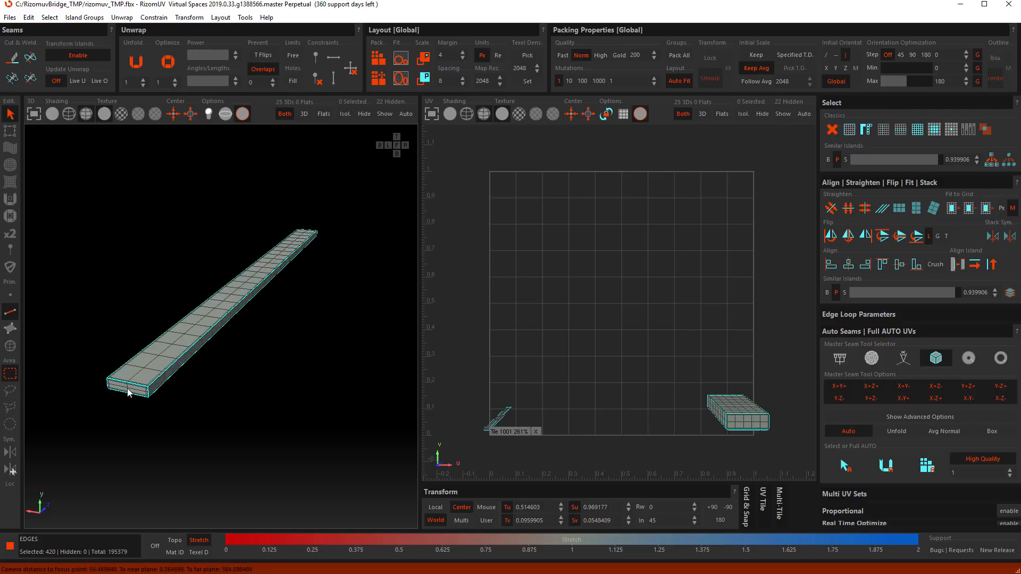
pyautogui.click(281, 410)
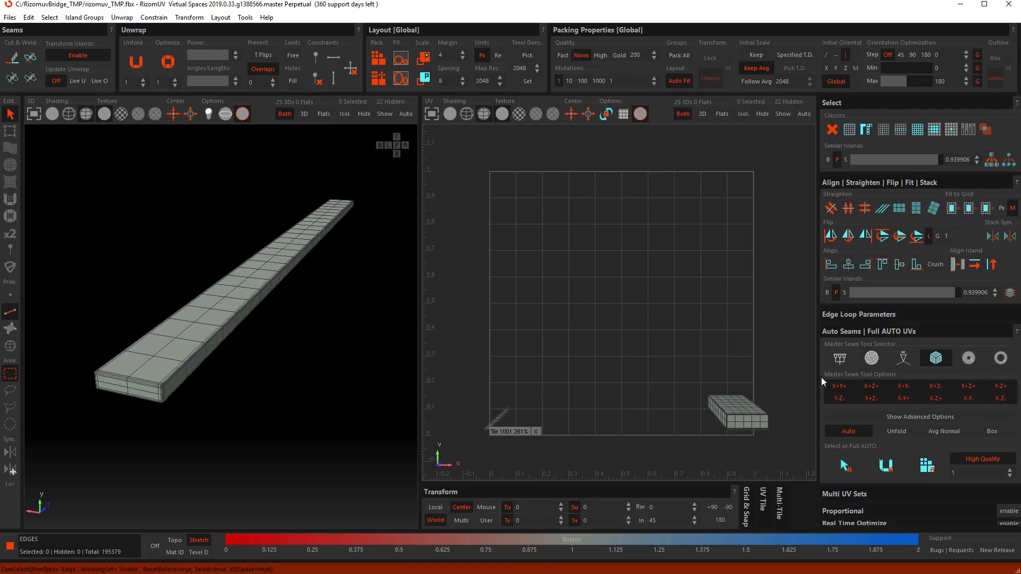
# - Auto-select edges on the isolated parts with the Sharp Edges method at an angle of 70
pyautogui.click(903, 359)
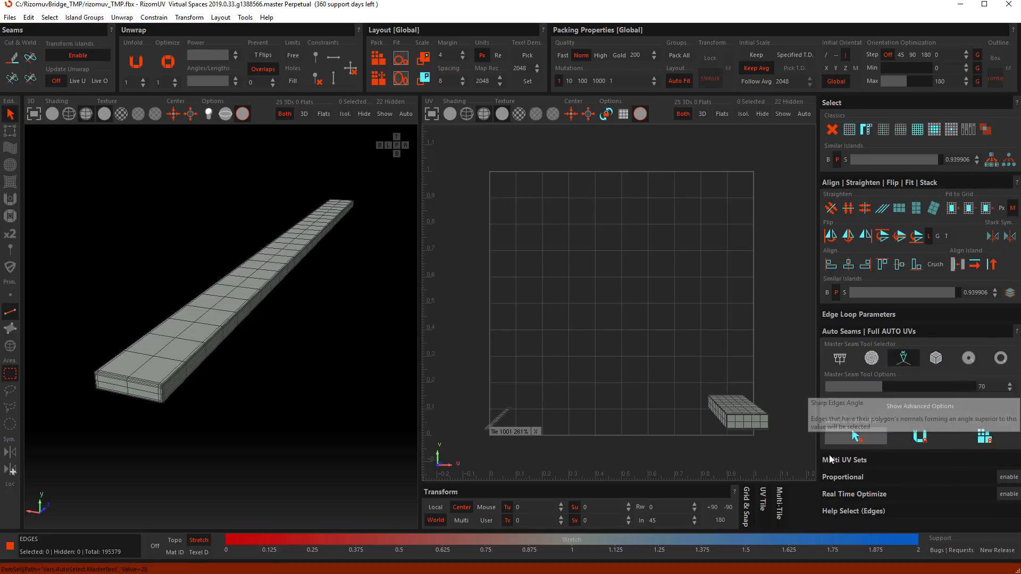
pyautogui.click(855, 439)
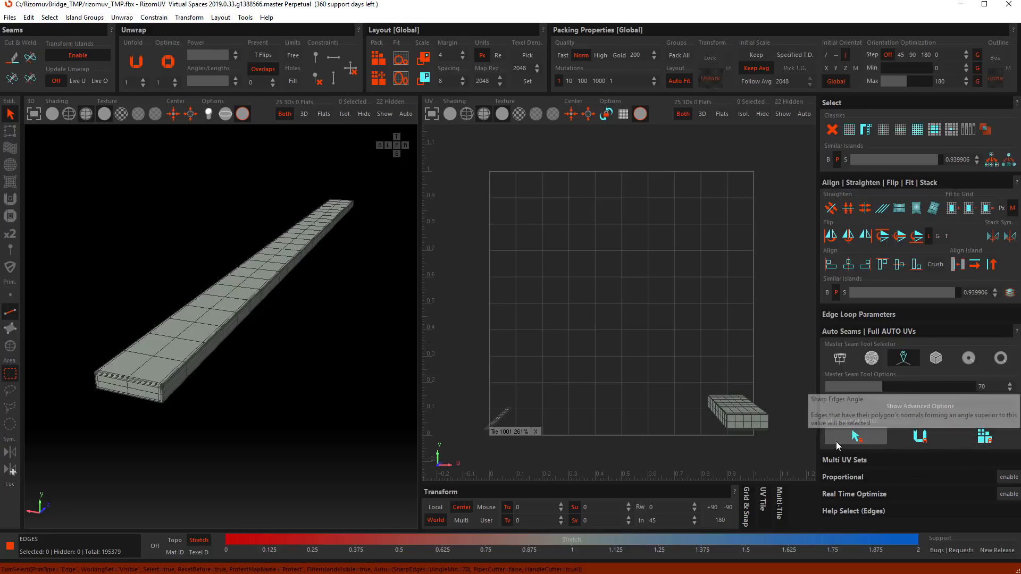
# - Auto-select edges on the isolated parts with the Sharp Edges method at an angle of 34.2 and check them at the strip's corner
pyautogui.scroll(8, 121, 388)
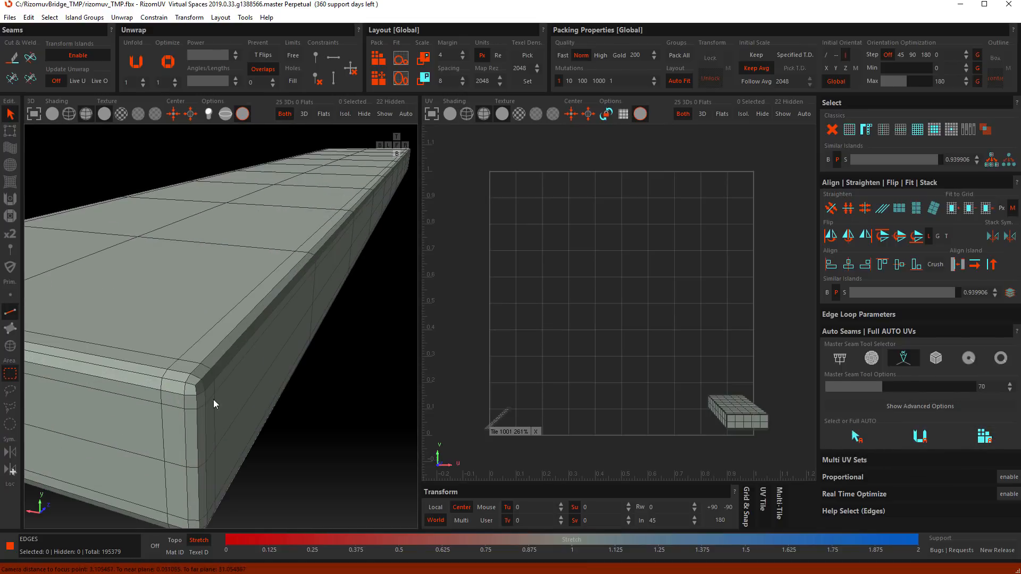
pyautogui.scroll(1, 207, 371)
pyautogui.moveTo(882, 385); pyautogui.dragTo(853, 390)
pyautogui.click(856, 436)
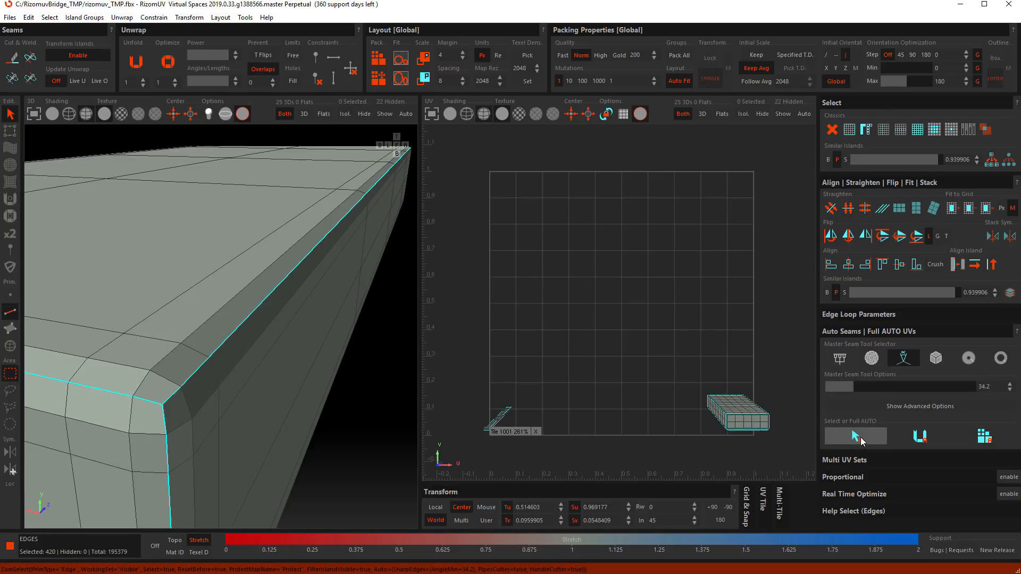
pyautogui.scroll(-4, 143, 358)
pyautogui.scroll(2, 144, 357)
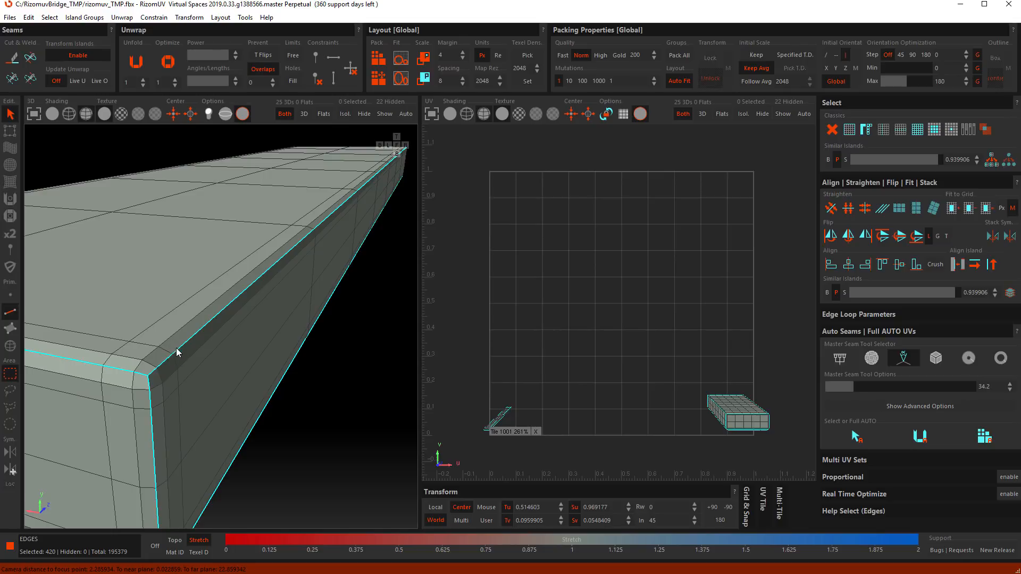
# - Cut the isolated strip and end block along the selected sharp edges and unfold them into flat UV islands
pyautogui.scroll(-15, 176, 356)
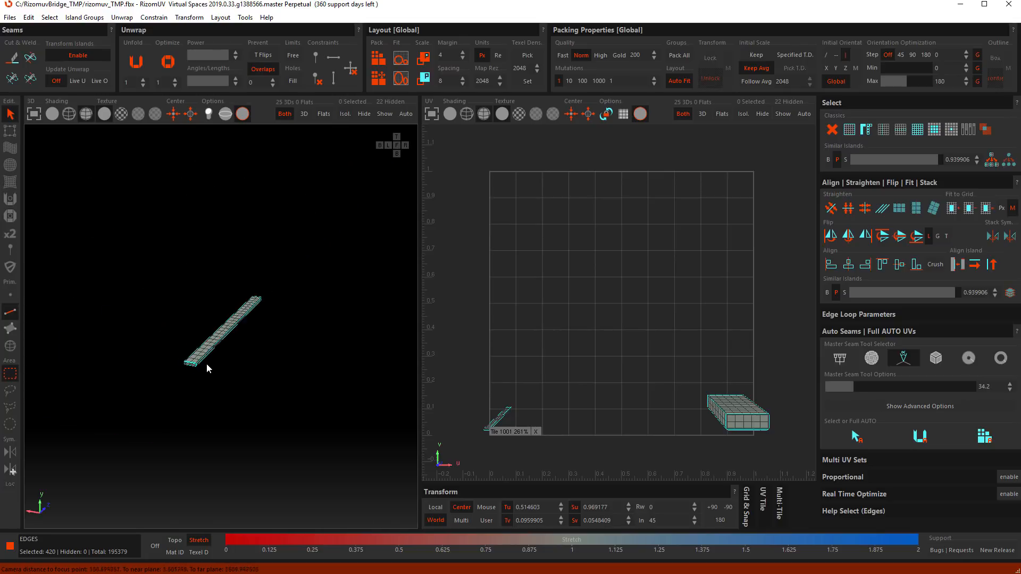
pyautogui.keyDown('alt'); pyautogui.moveTo(135, 394); pyautogui.dragTo(270, 414); pyautogui.keyUp('alt')
pyautogui.scroll(8, 295, 344)
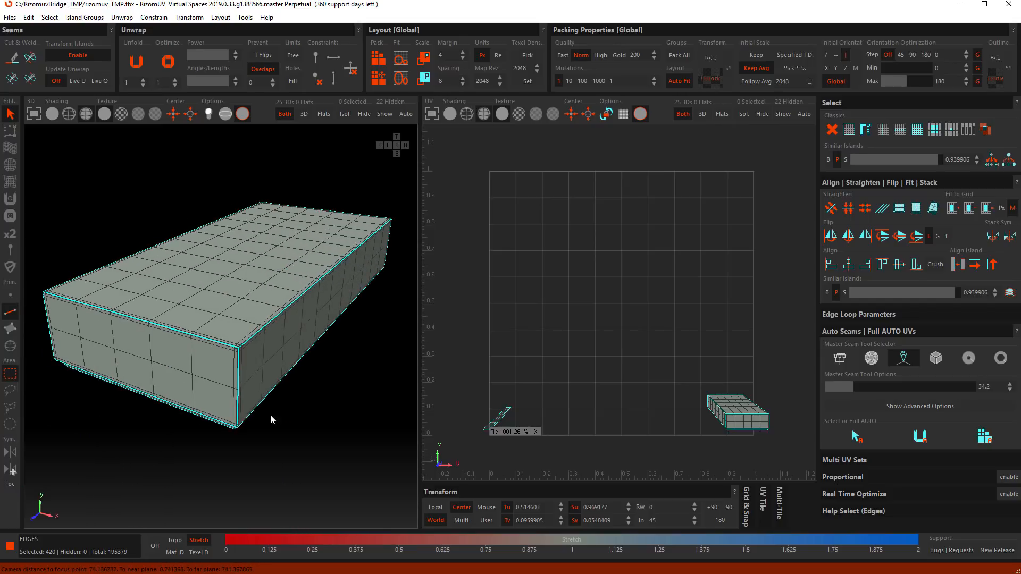
pyautogui.scroll(-2, 266, 429)
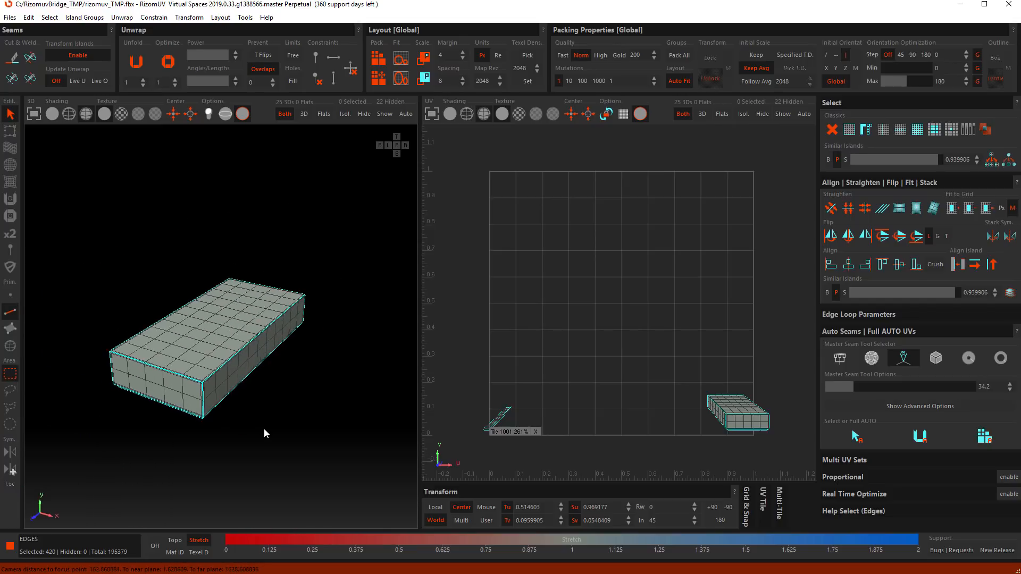
pyautogui.press('c')
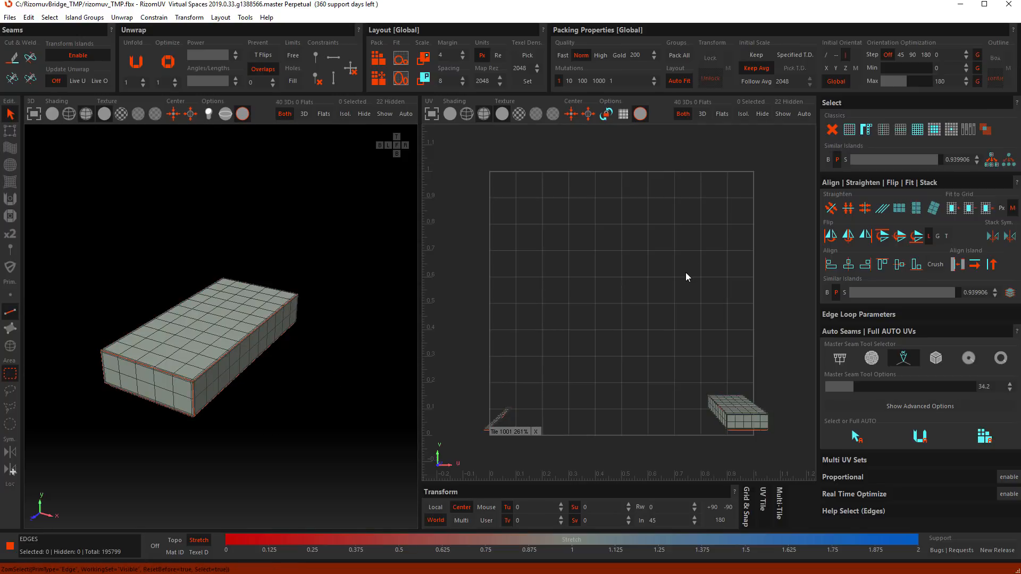
pyautogui.press('u')
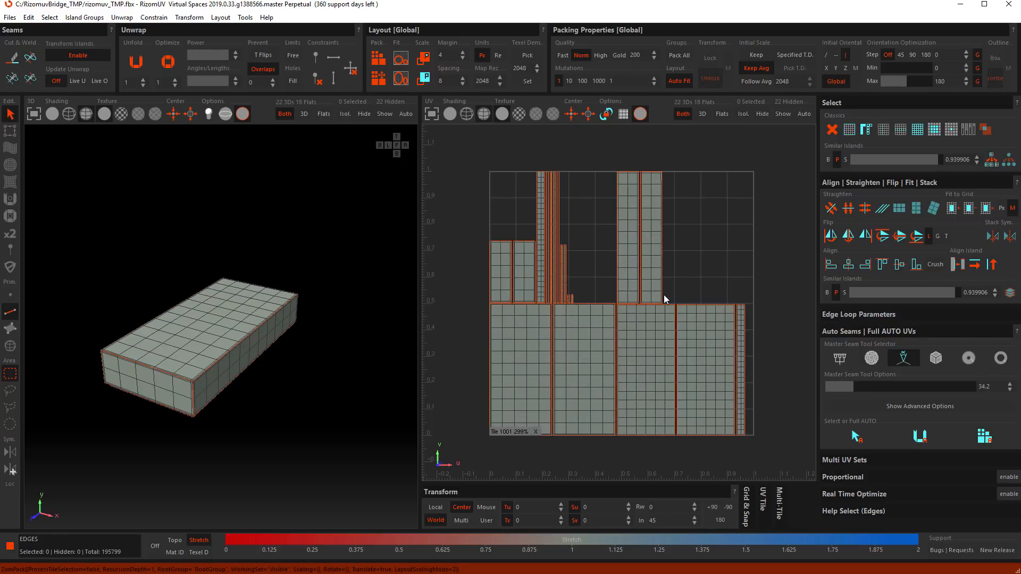
pyautogui.click(680, 261)
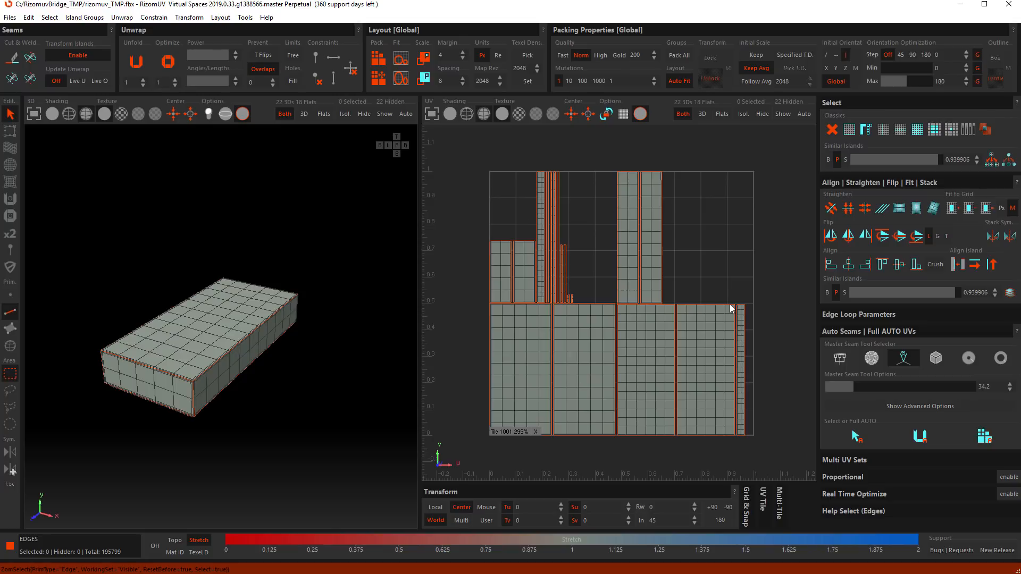
# - Examine the unfolded islands in the UV layout, including the large panels and the narrow strips
pyautogui.scroll(10, 740, 313)
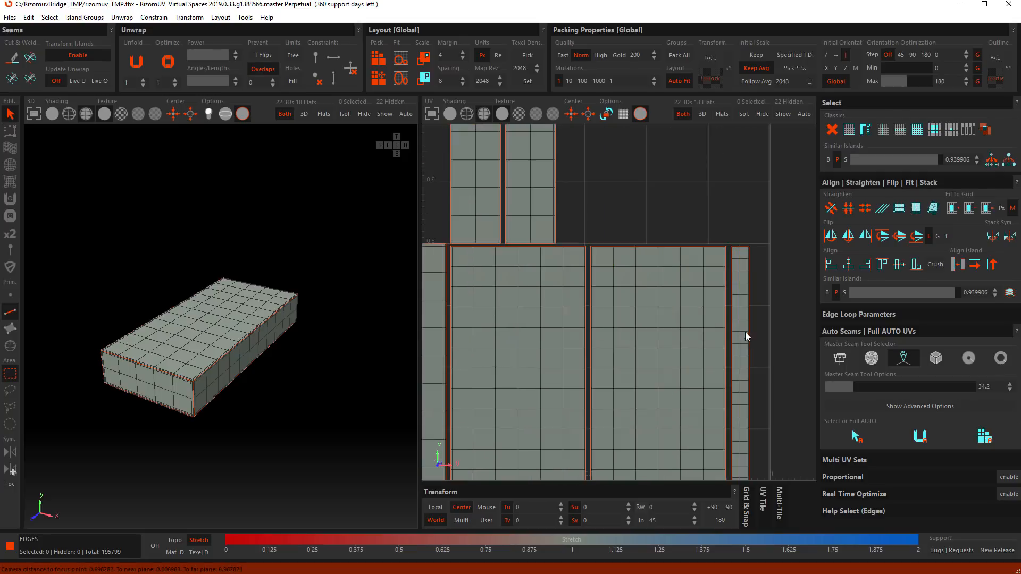
pyautogui.scroll(-4, 658, 251)
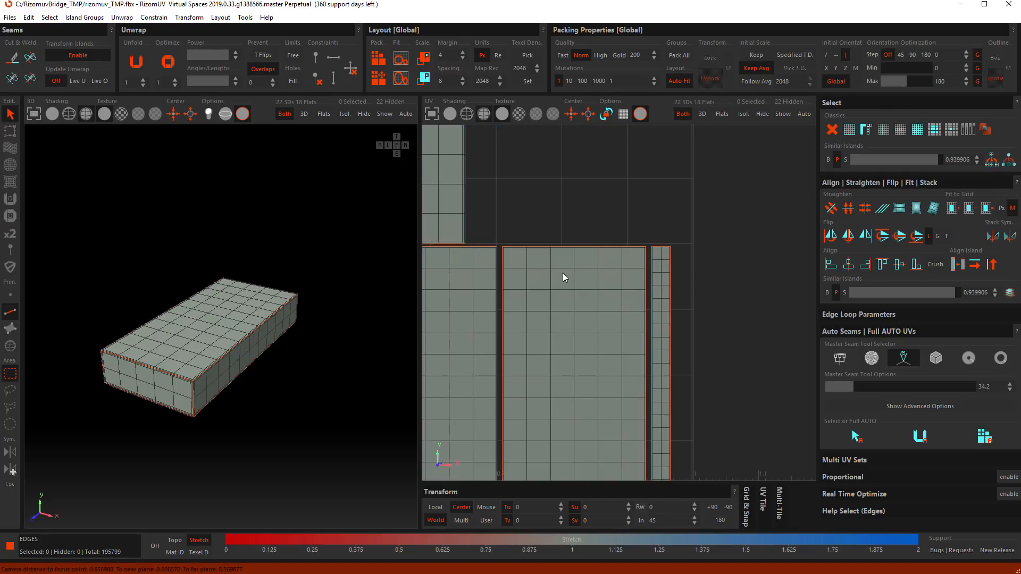
pyautogui.moveTo(562, 273); pyautogui.dragTo(704, 331, button='middle')
pyautogui.scroll(-2, 705, 331)
pyautogui.scroll(8, 554, 324)
pyautogui.scroll(-6, 591, 314)
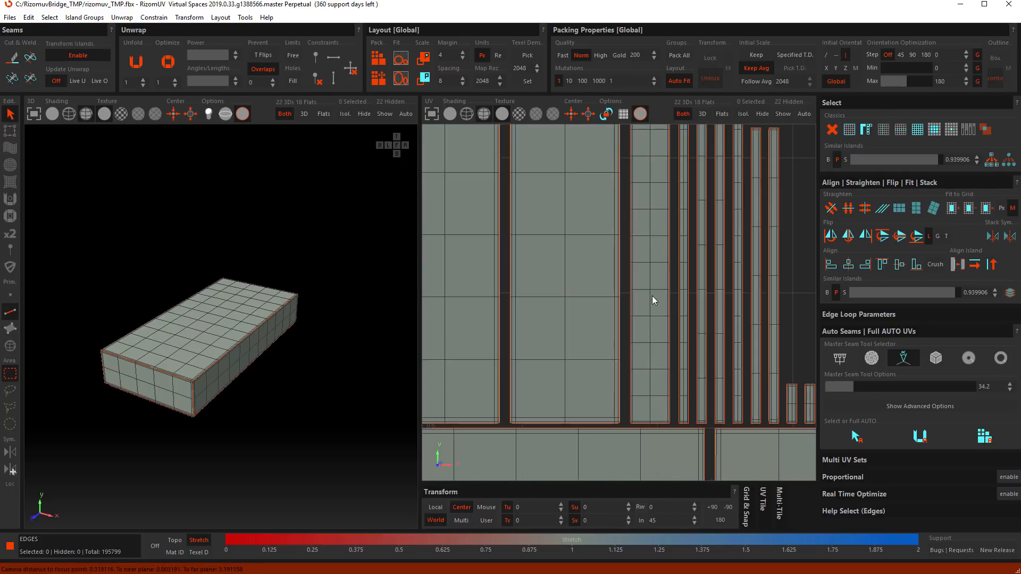
pyautogui.scroll(-3, 314, 419)
# - Unhide the remaining sofa parts so the complete sofa with pillows is shown
pyautogui.scroll(-3, 314, 420)
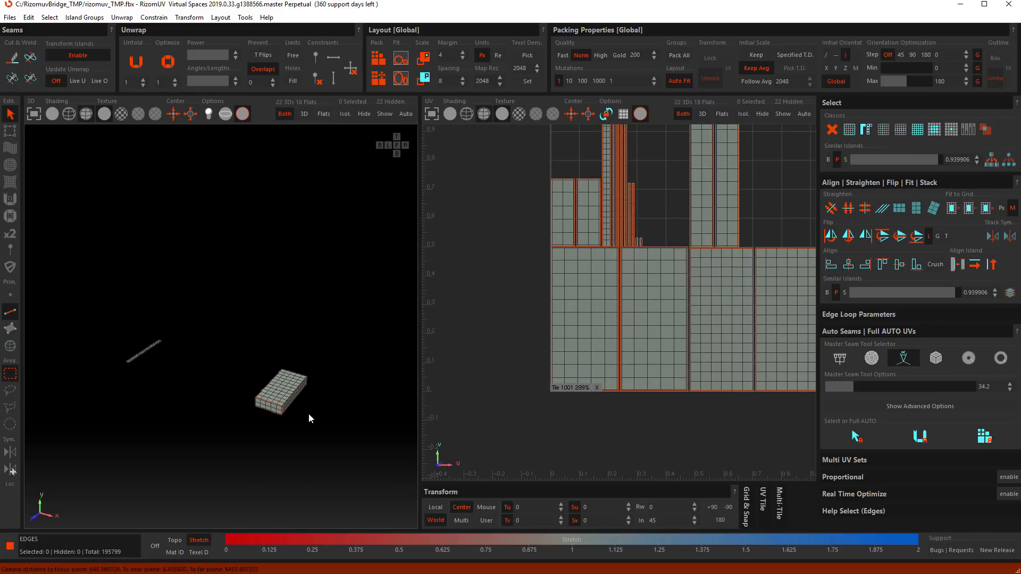
pyautogui.click(306, 424)
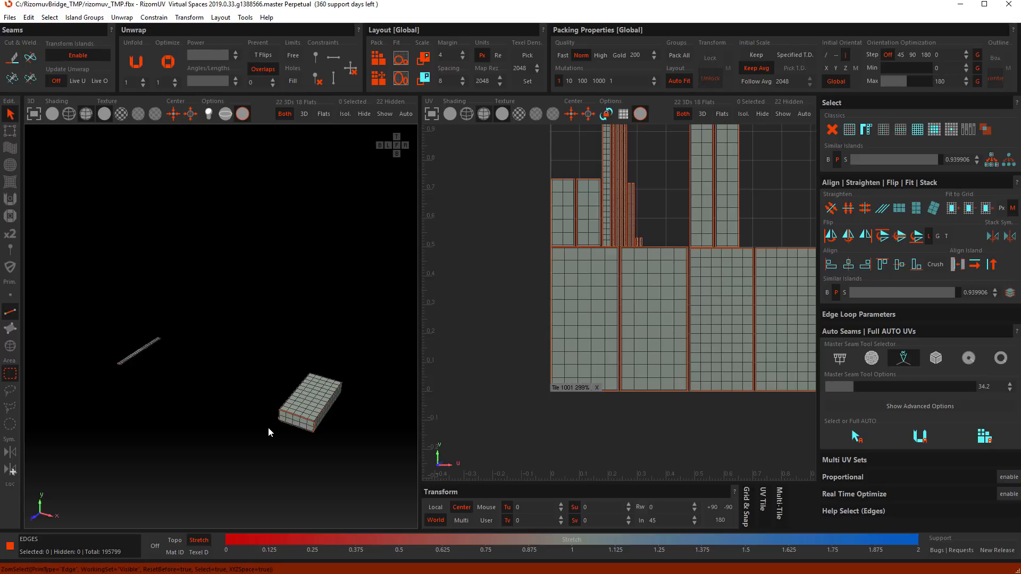
pyautogui.keyDown('alt'); pyautogui.moveTo(213, 393); pyautogui.dragTo(222, 385, button='middle'); pyautogui.keyUp('alt')
pyautogui.press('y')
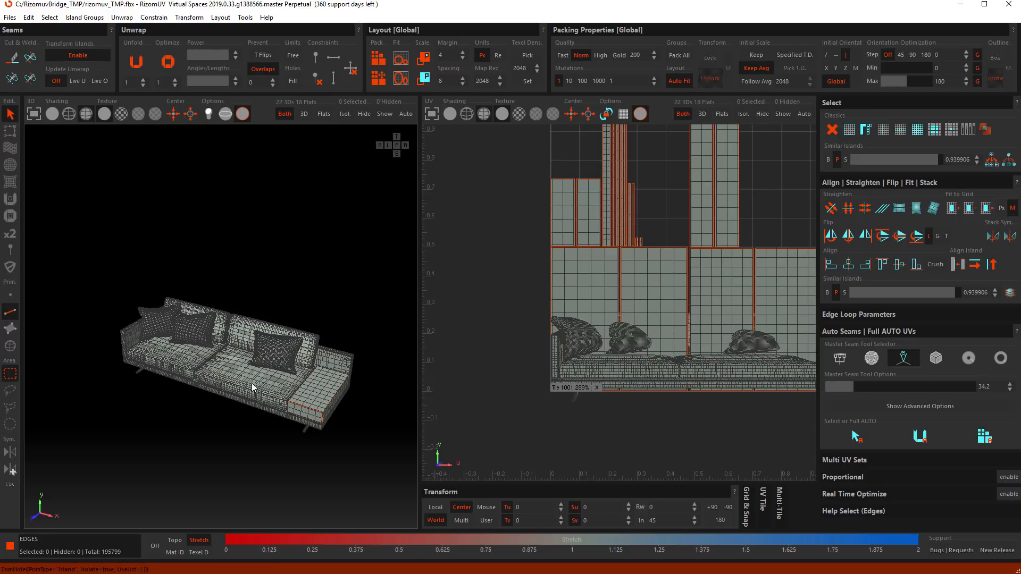
# - Apply the checker texture in the 3D view and inspect it on the unwrapped end block
pyautogui.scroll(5, 282, 418)
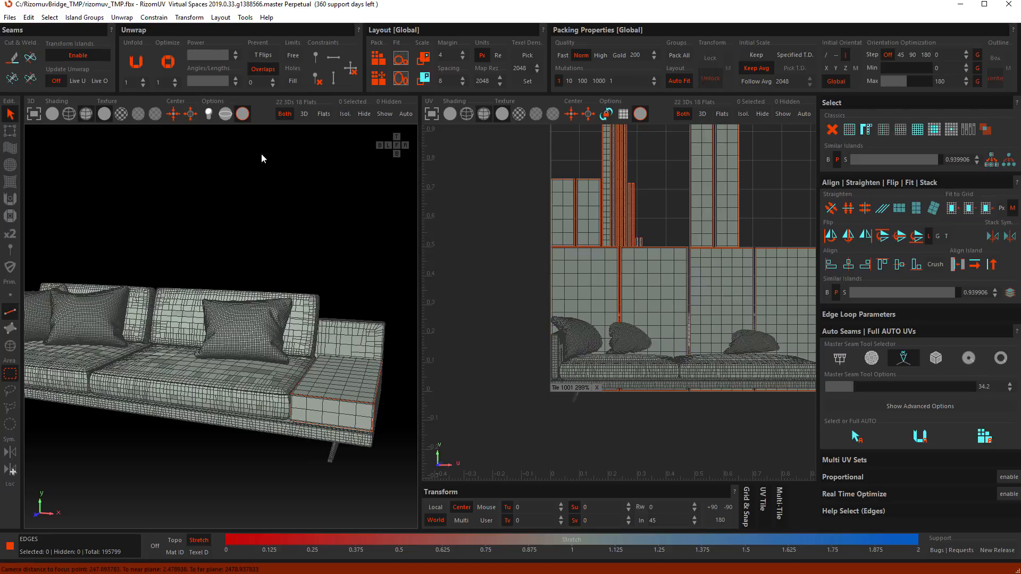
pyautogui.click(121, 113)
pyautogui.moveTo(287, 282)
pyautogui.keyDown('alt'); pyautogui.mouseDown()
pyautogui.moveTo(292, 354)
pyautogui.moveTo(235, 382)
pyautogui.moveTo(121, 384)
pyautogui.moveTo(322, 359)
pyautogui.moveTo(346, 231)
pyautogui.moveTo(330, 378)
pyautogui.moveTo(282, 371)
pyautogui.moveTo(216, 386)
pyautogui.mouseUp(); pyautogui.keyUp('alt')
pyautogui.scroll(3, 215, 382)
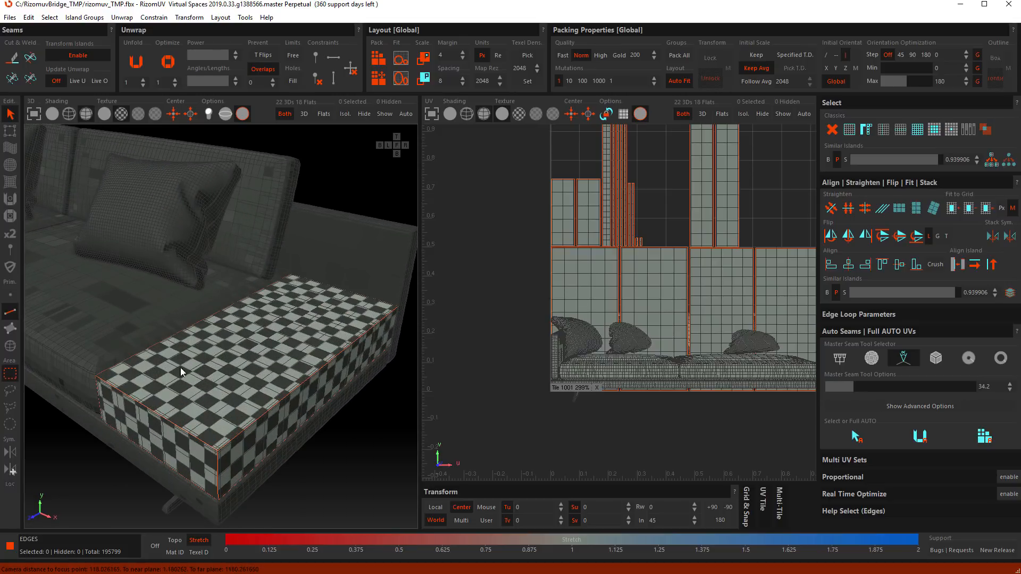
# - Switch the 3D view's texture display to the numbered grid to check the end block's UV mapping
pyautogui.click(140, 113)
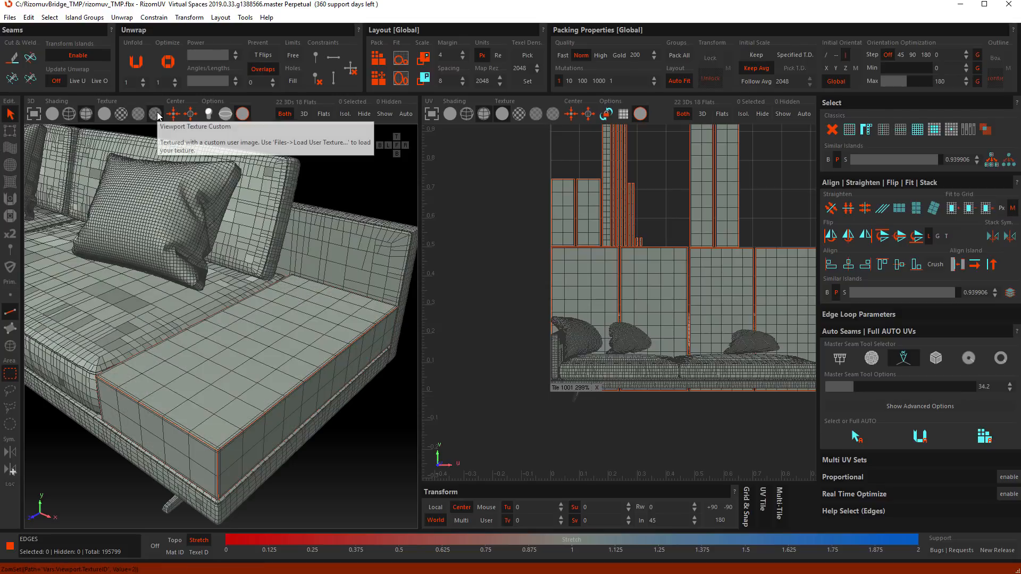
pyautogui.click(138, 113)
pyautogui.click(121, 113)
pyautogui.click(139, 113)
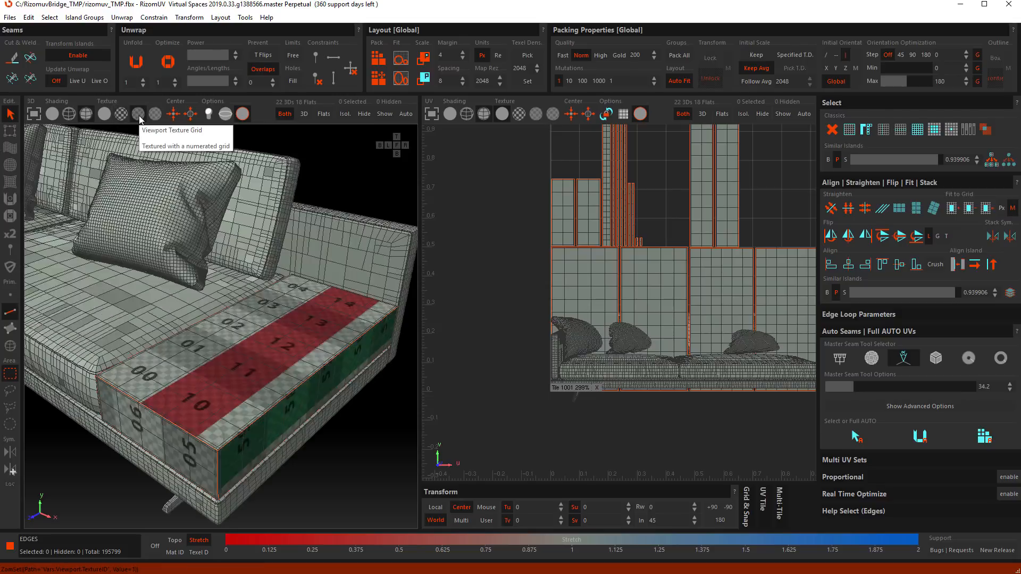
# - Show the checker texture in the 3D viewport and set the U and V texture multiplier to 2
pyautogui.click(121, 115)
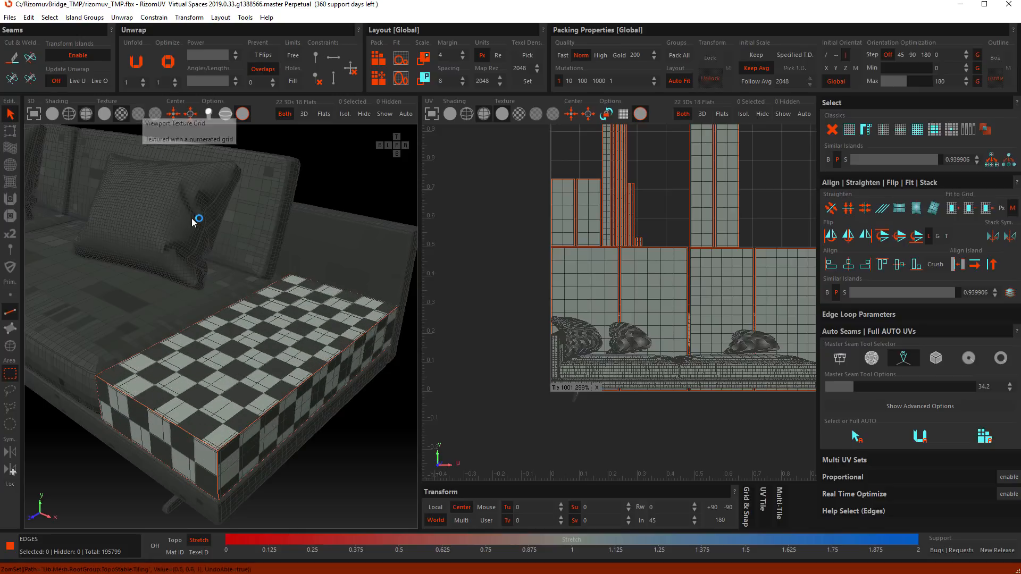
pyautogui.click(595, 32)
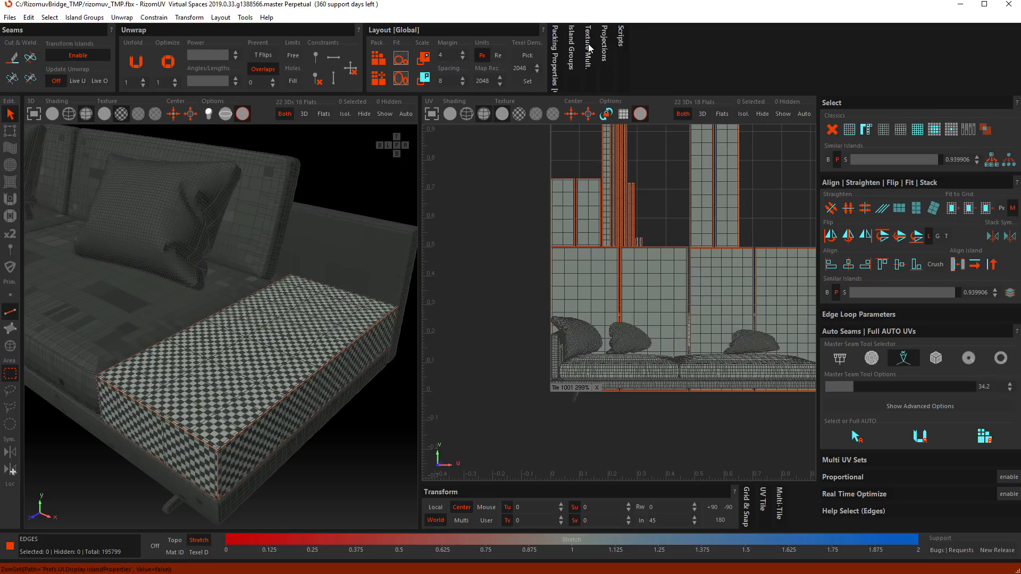
pyautogui.click(589, 48)
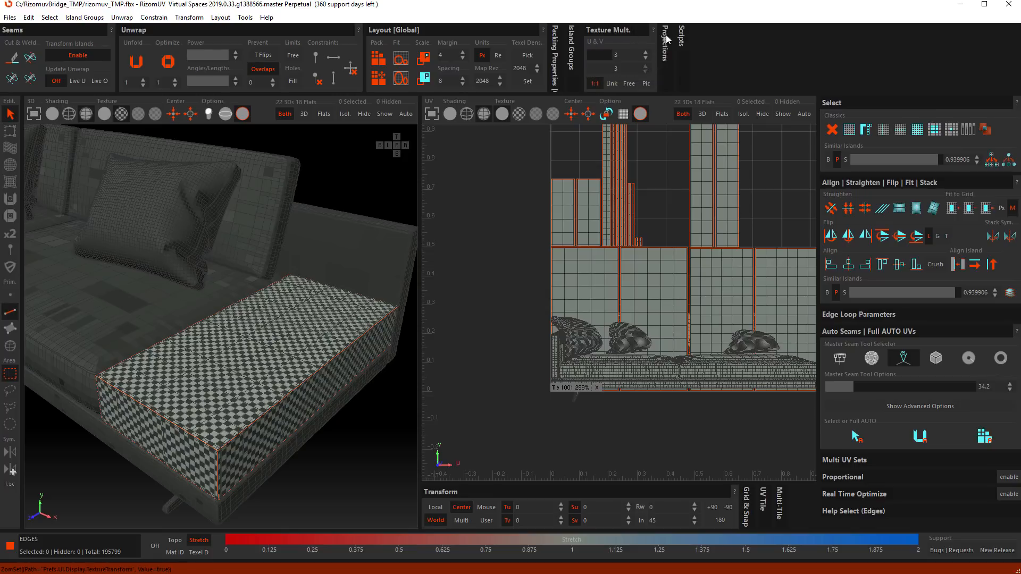
pyautogui.click(645, 52)
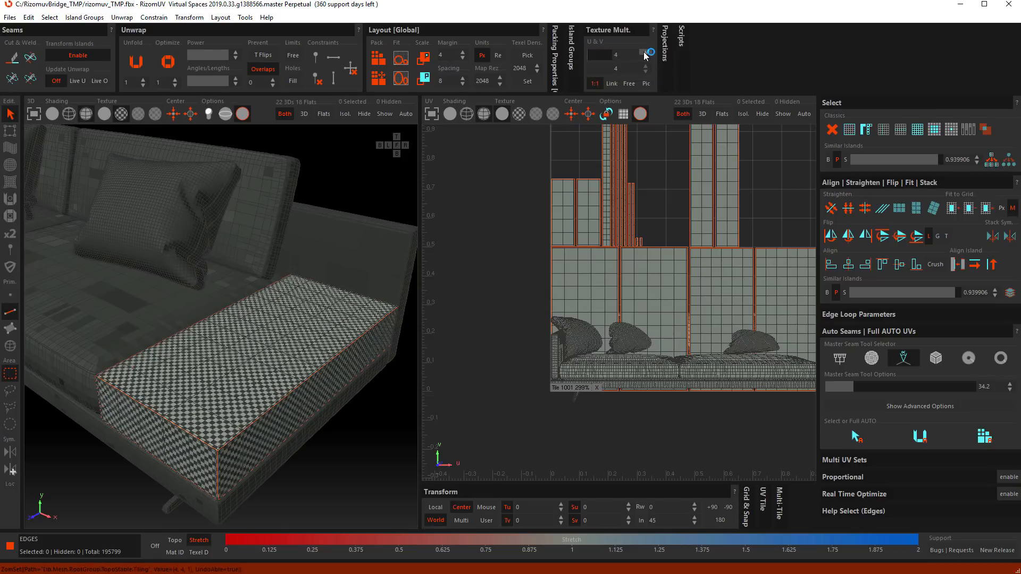
pyautogui.click(645, 59)
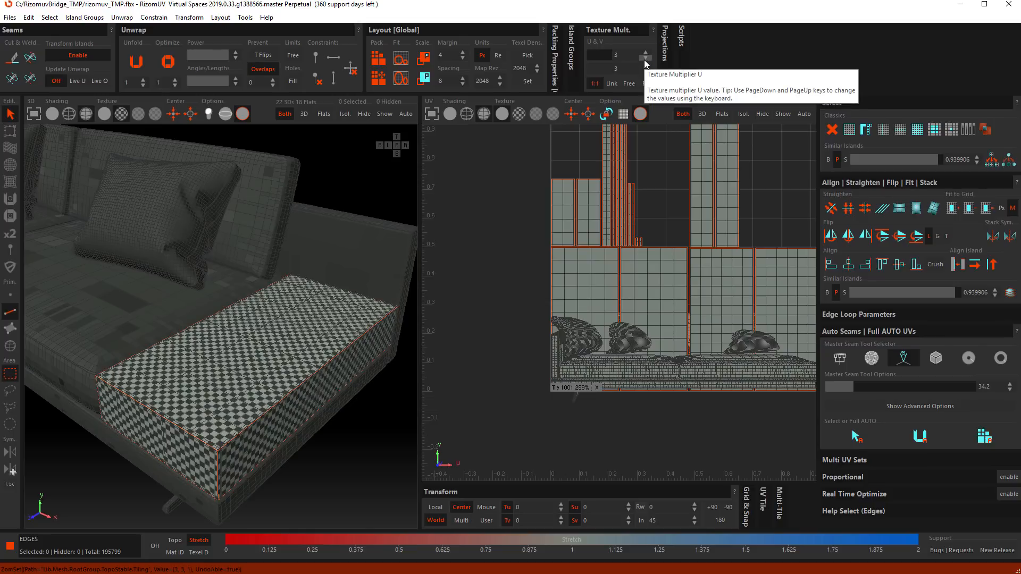
pyautogui.click(646, 59)
pyautogui.click(645, 59)
pyautogui.click(630, 33)
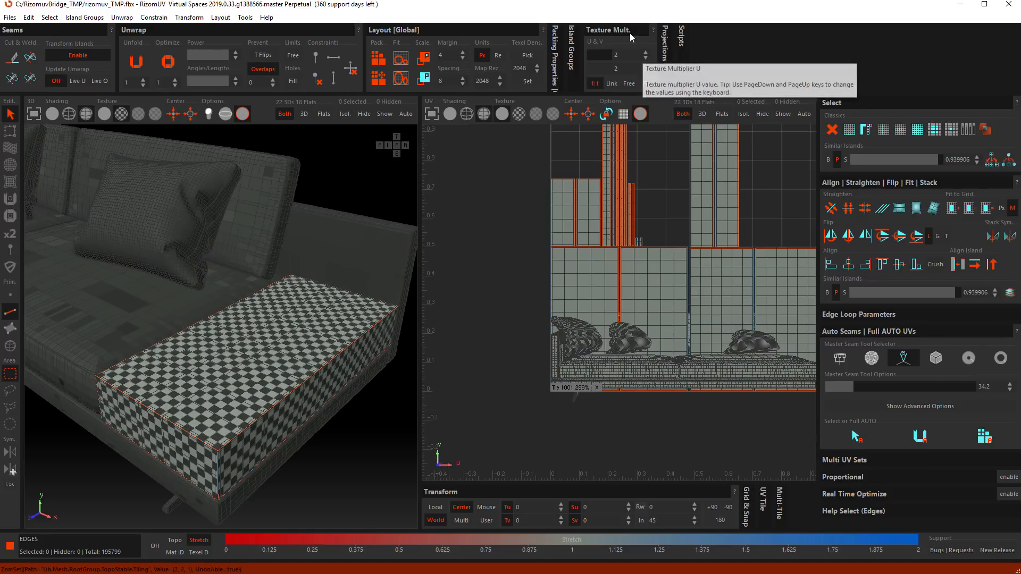
pyautogui.click(558, 49)
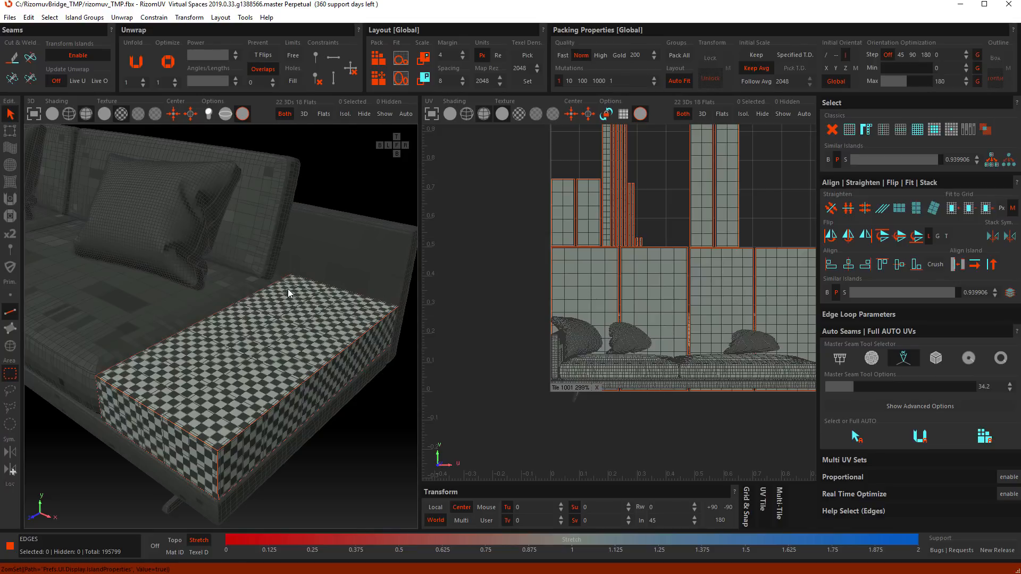
# - Vary the checker texture multiplier up and down and examine the pattern density on the sofa's unwrapped end block
pyautogui.keyDown('ctrl'); pyautogui.scroll(-2, 242, 403); pyautogui.keyUp('ctrl')
pyautogui.keyDown('ctrl'); pyautogui.scroll(3, 242, 402); pyautogui.keyUp('ctrl')
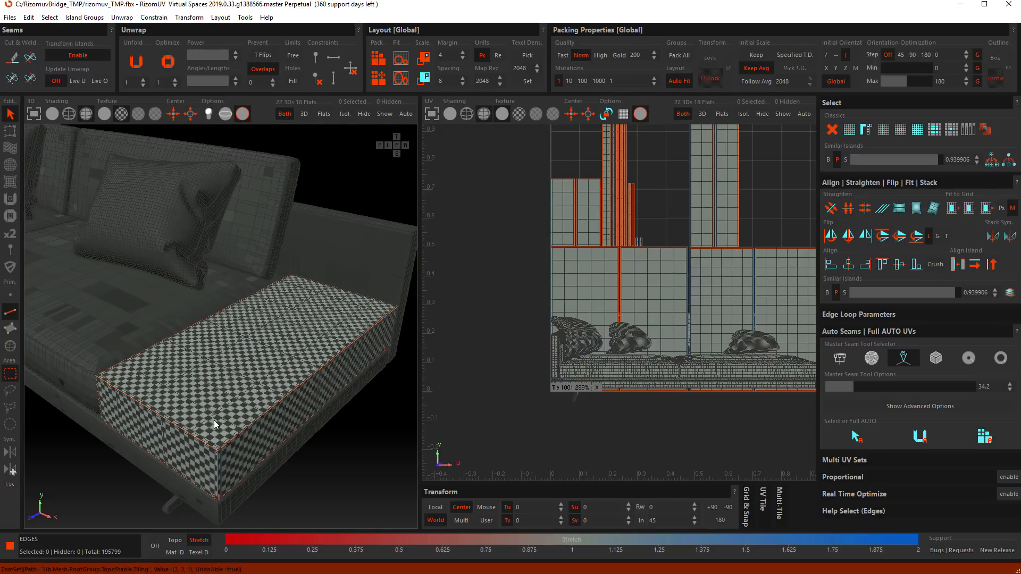
pyautogui.scroll(4, 213, 421)
pyautogui.keyDown('ctrl'); pyautogui.scroll(2, 214, 420); pyautogui.keyUp('ctrl')
pyautogui.keyDown('ctrl'); pyautogui.scroll(-3, 214, 420); pyautogui.keyUp('ctrl')
pyautogui.scroll(-3, 214, 420)
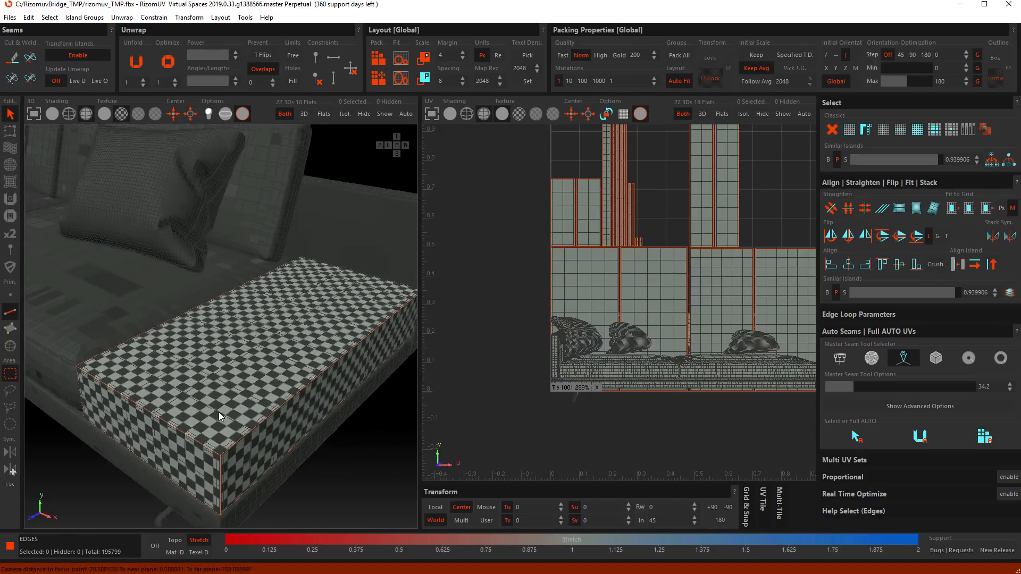
# - Select the sofa's three frame parts (base, backrest panel and side panel) as islands and isolate them
pyautogui.scroll(-4, 218, 415)
pyautogui.keyDown('alt'); pyautogui.moveTo(238, 366); pyautogui.dragTo(279, 373); pyautogui.keyUp('alt')
pyautogui.scroll(-2, 275, 364)
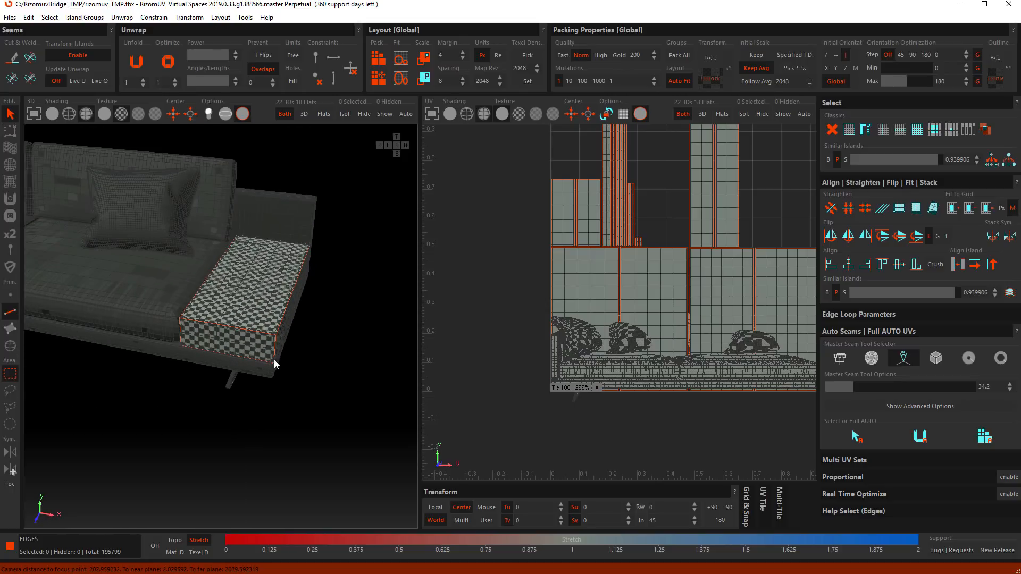
pyautogui.scroll(-4, 273, 360)
pyautogui.keyDown('alt'); pyautogui.moveTo(269, 358); pyautogui.dragTo(299, 372, button='middle'); pyautogui.keyUp('alt')
pyautogui.keyDown('alt'); pyautogui.moveTo(299, 372); pyautogui.dragTo(271, 365); pyautogui.keyUp('alt')
pyautogui.keyDown('alt'); pyautogui.moveTo(271, 365); pyautogui.dragTo(246, 370, button='middle'); pyautogui.keyUp('alt')
pyautogui.scroll(-3, 246, 353)
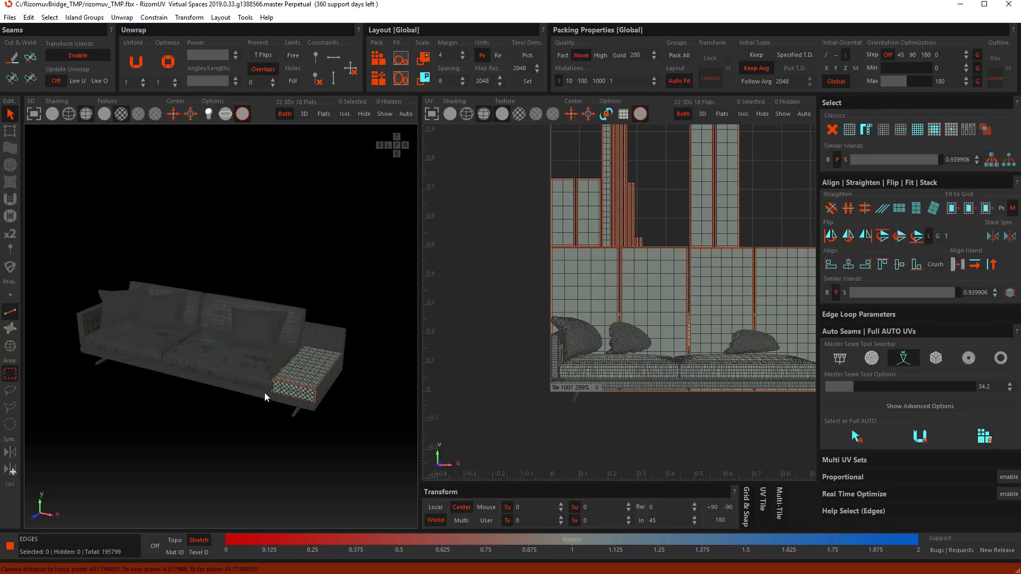
pyautogui.press('F4')
pyautogui.click(325, 345)
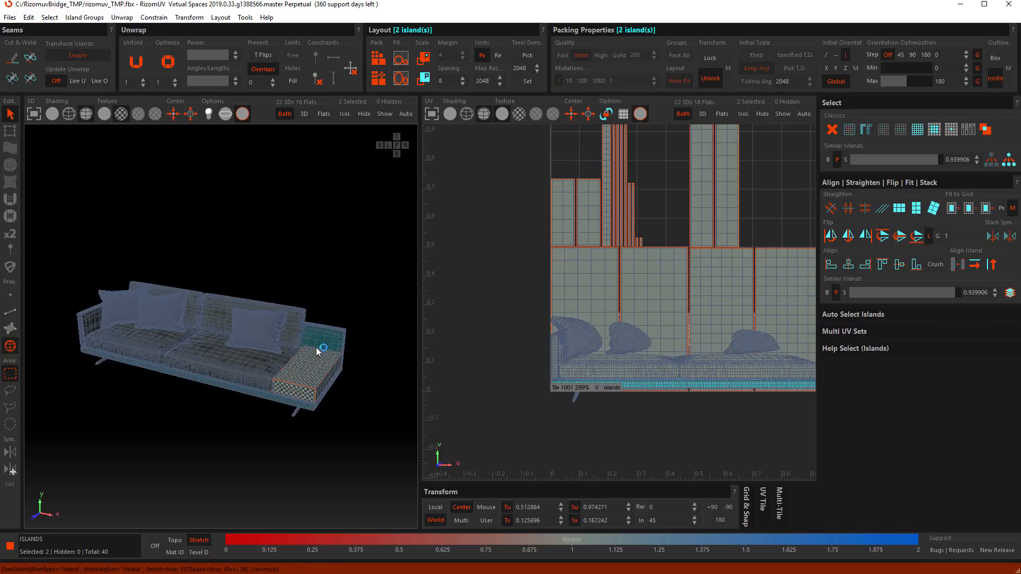
pyautogui.keyDown('ctrl'); pyautogui.click(100, 319); pyautogui.keyUp('ctrl')
pyautogui.press('i')
pyautogui.keyDown('alt'); pyautogui.moveTo(214, 352); pyautogui.dragTo(356, 428); pyautogui.keyUp('alt')
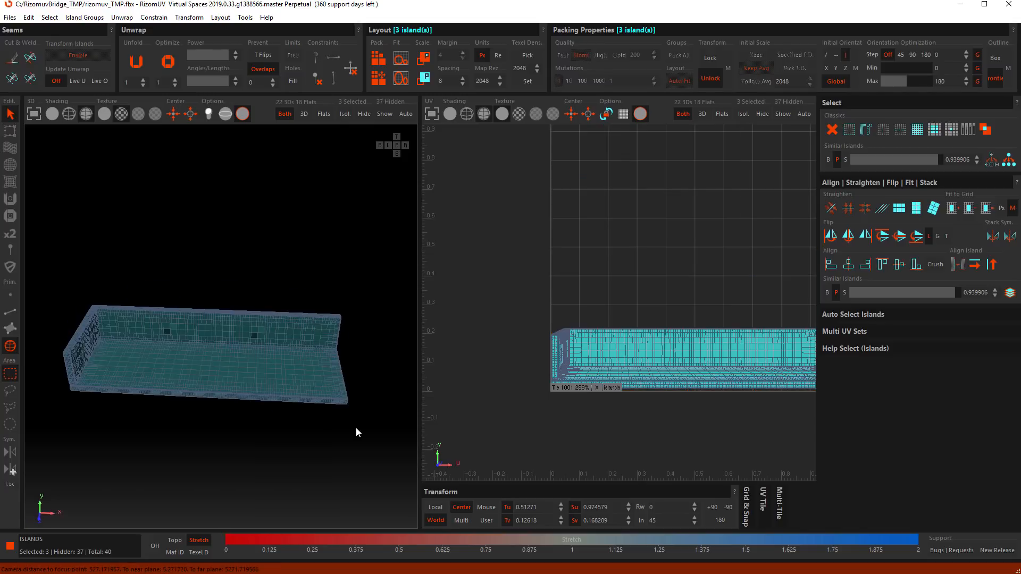
# - Select the base panel's island and examine the beveled edges at its front corner up close
pyautogui.click(355, 427)
pyautogui.click(321, 377)
pyautogui.scroll(10, 295, 348)
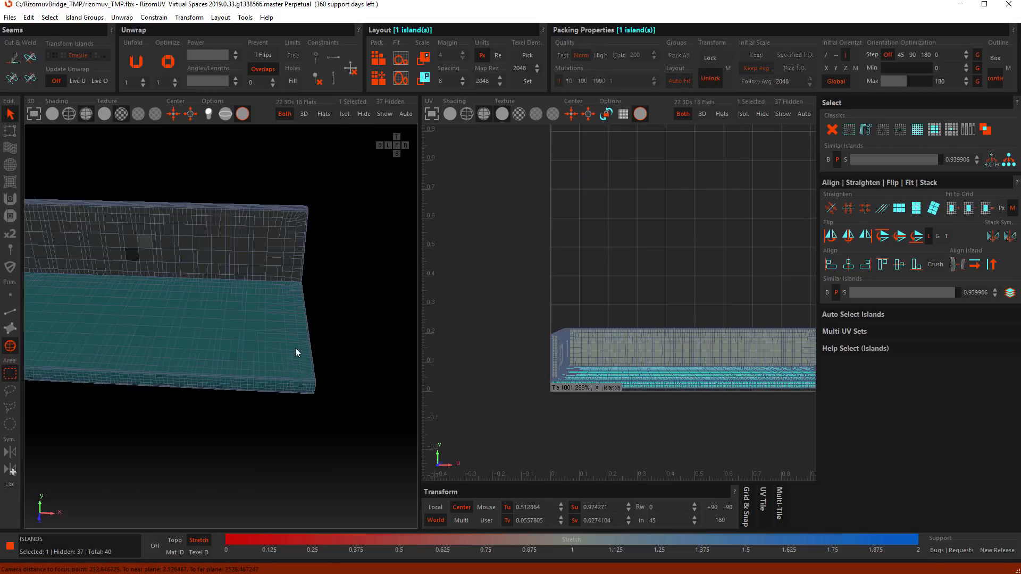
pyautogui.scroll(3, 361, 389)
pyautogui.keyDown('alt'); pyautogui.moveTo(361, 383); pyautogui.dragTo(158, 375, button='middle'); pyautogui.keyUp('alt')
pyautogui.scroll(8, 129, 365)
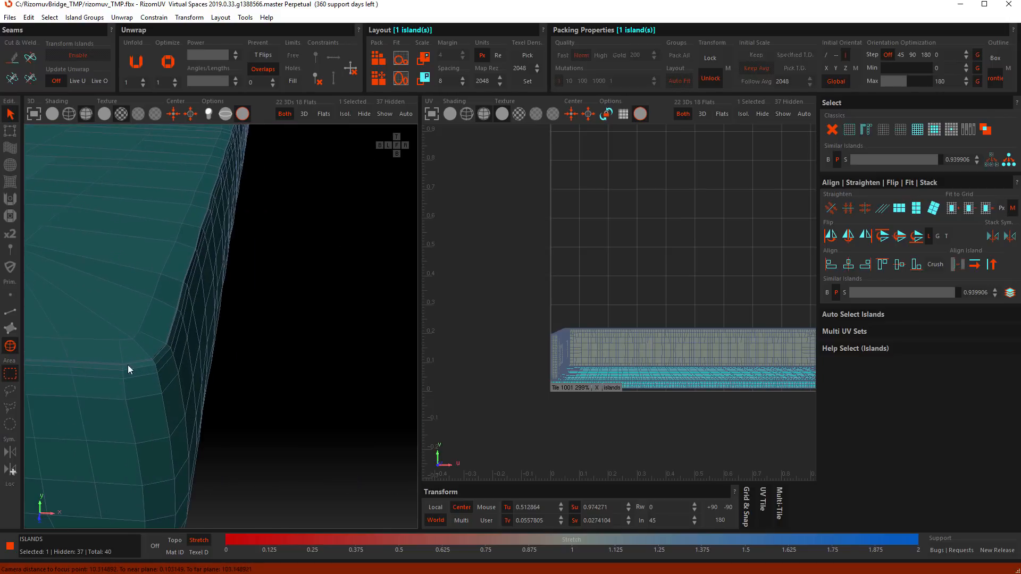
pyautogui.scroll(3, 184, 352)
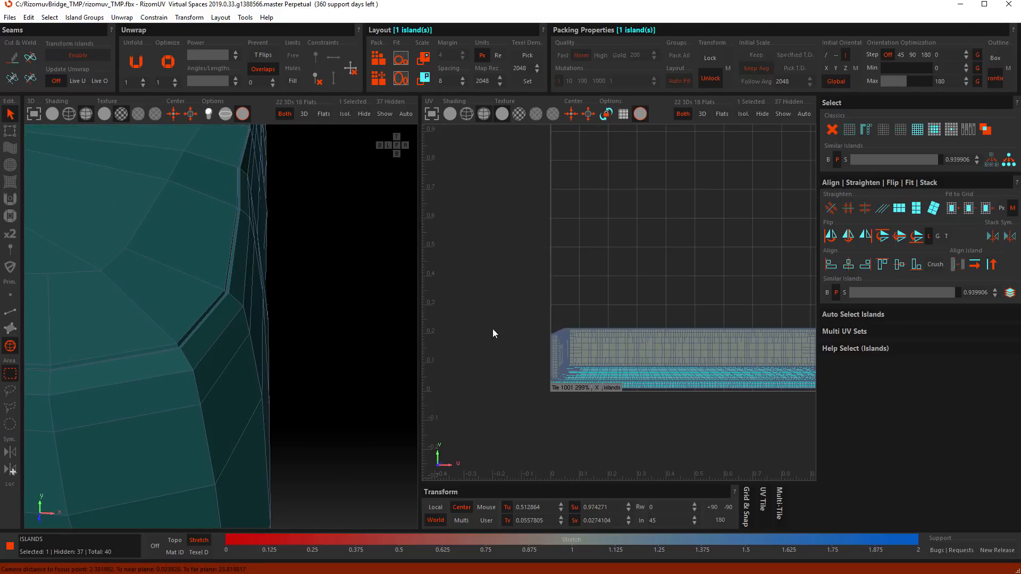
pyautogui.click(334, 349)
# - Switch to edge mode and auto-select the isolated frame's seam edges with a sharp-edge angle of 34.2
pyautogui.press('F2')
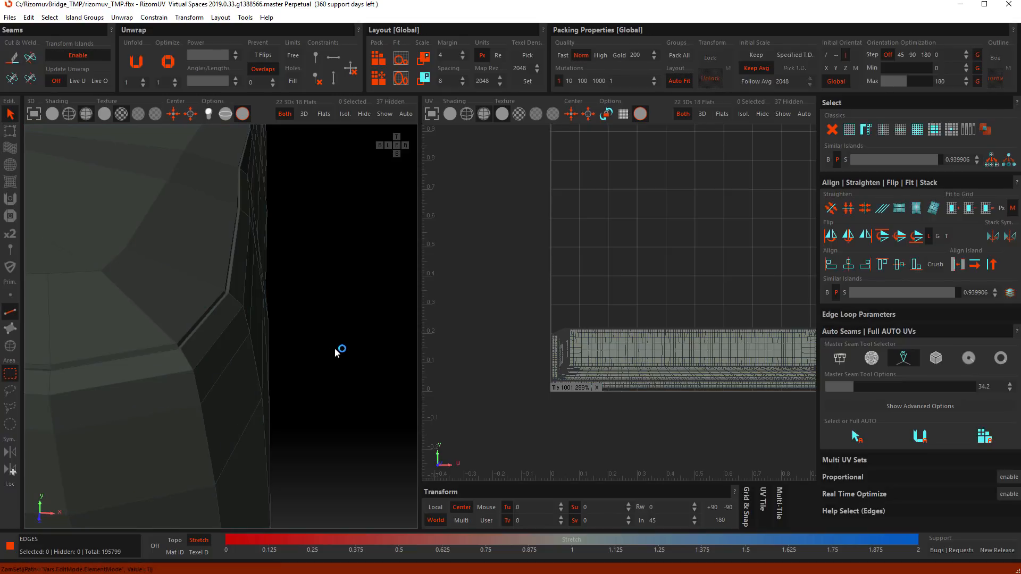
pyautogui.click(857, 436)
pyautogui.scroll(-4, 238, 364)
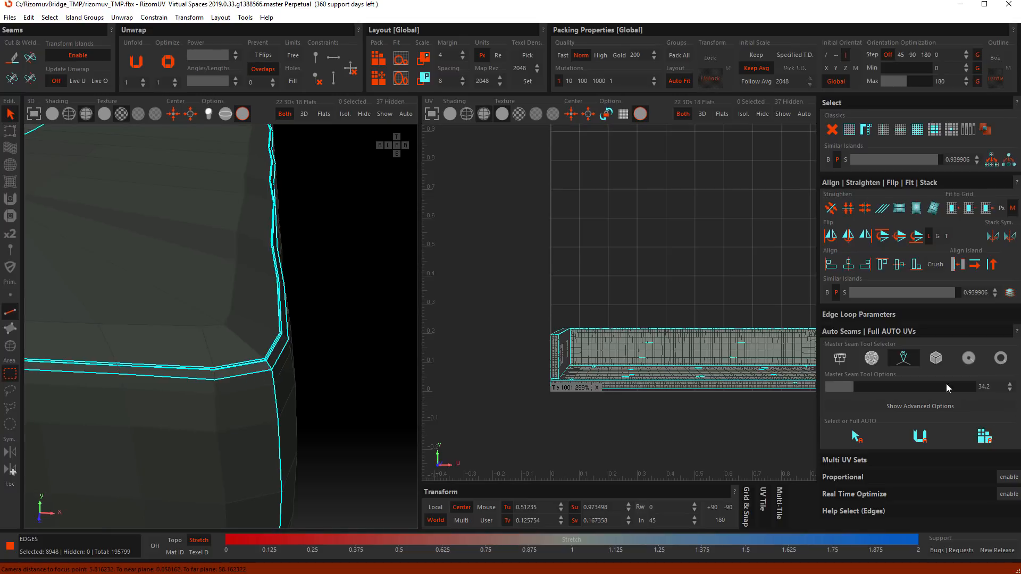
# - Auto-select the frame's seam edges again with the sharp-edge angle set to 108
pyautogui.moveTo(914, 391); pyautogui.dragTo(916, 391)
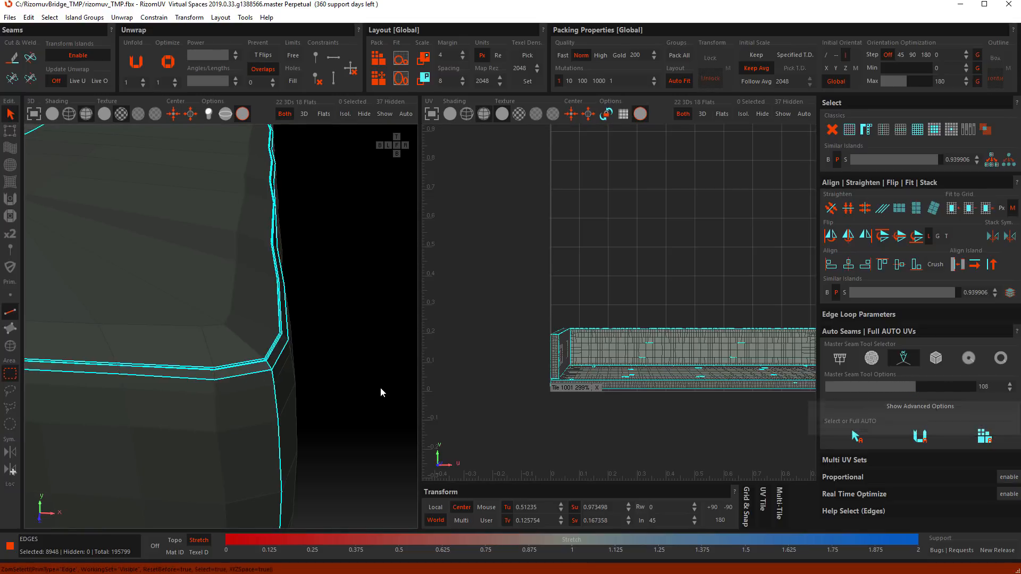
pyautogui.click(838, 438)
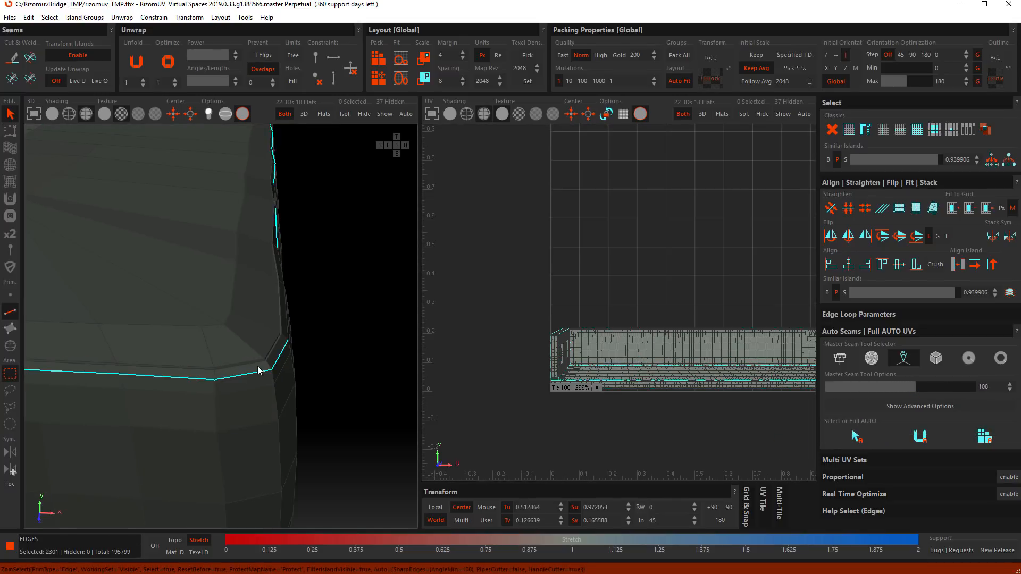
pyautogui.scroll(6, 283, 366)
pyautogui.scroll(3, 283, 367)
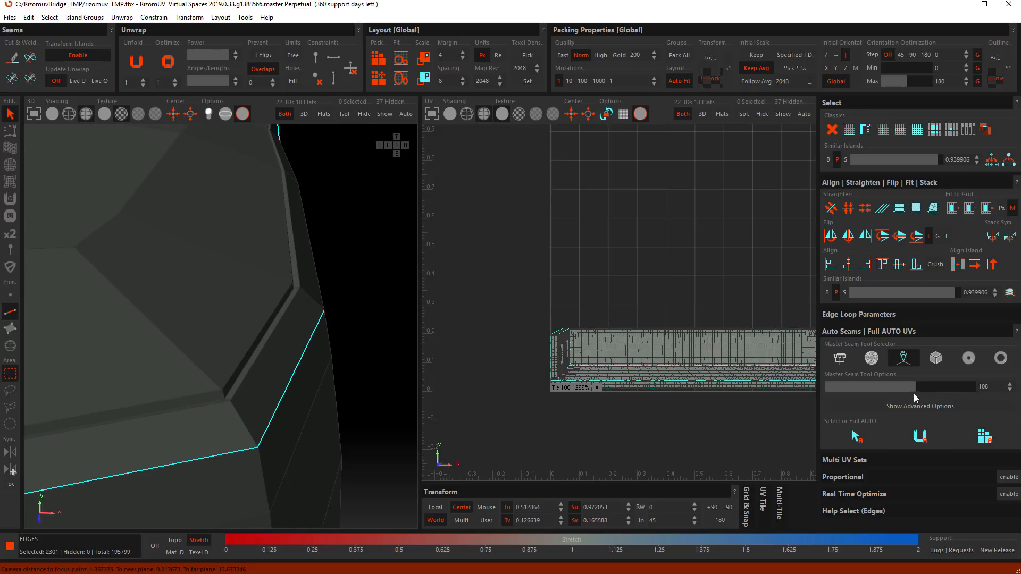
# - Auto-select the seam edges with a sharp-edge angle of 136.8 and display the 3D model as wireframe
pyautogui.moveTo(933, 392); pyautogui.dragTo(943, 391)
pyautogui.click(854, 437)
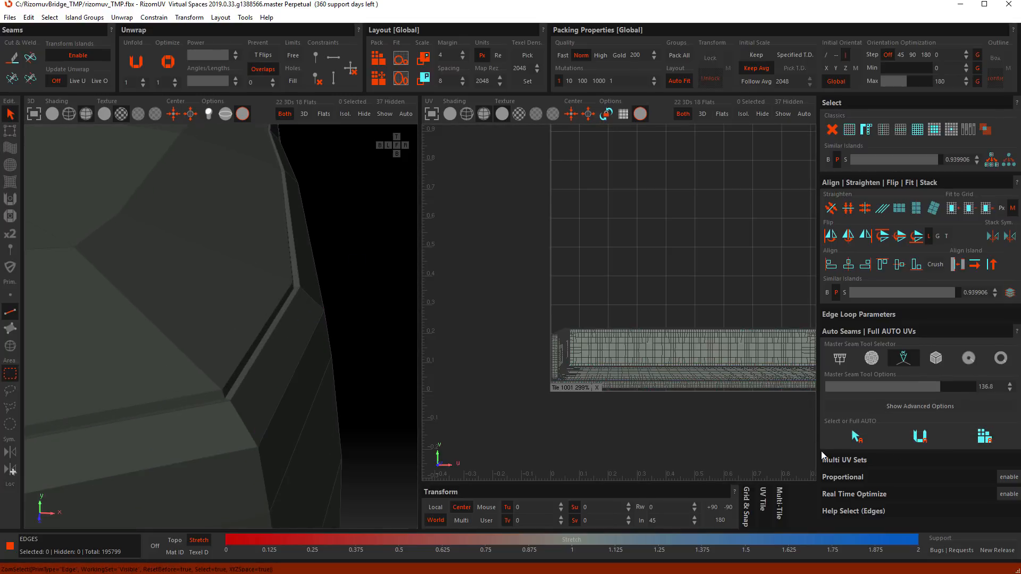
pyautogui.click(69, 114)
# - Examine the selected seam edges at the base panel's front corner and around the side panel
pyautogui.keyDown('alt'); pyautogui.moveTo(216, 219); pyautogui.dragTo(253, 387); pyautogui.keyUp('alt')
pyautogui.scroll(6, 253, 387)
pyautogui.scroll(3, 369, 359)
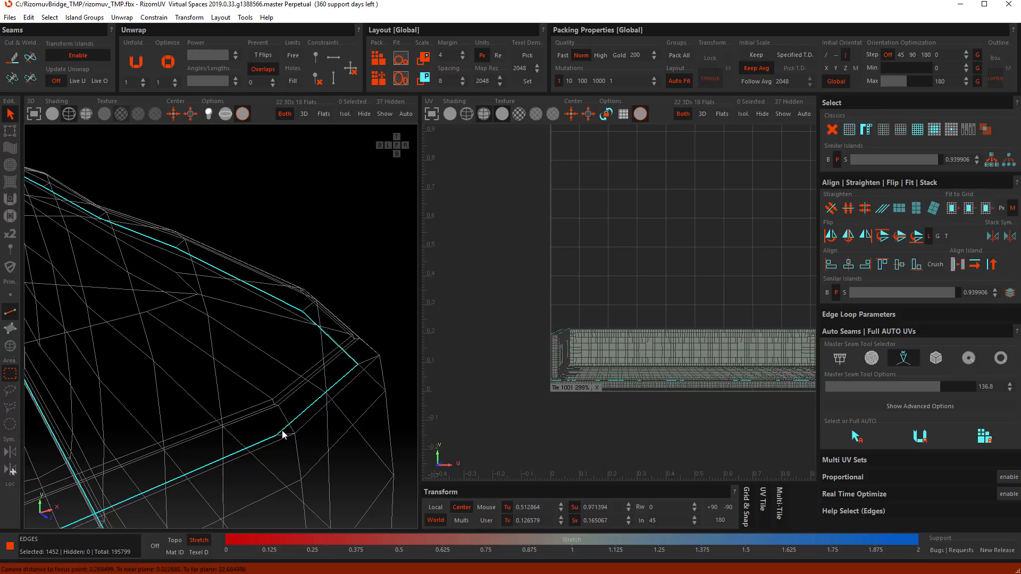
pyautogui.scroll(-15, 296, 407)
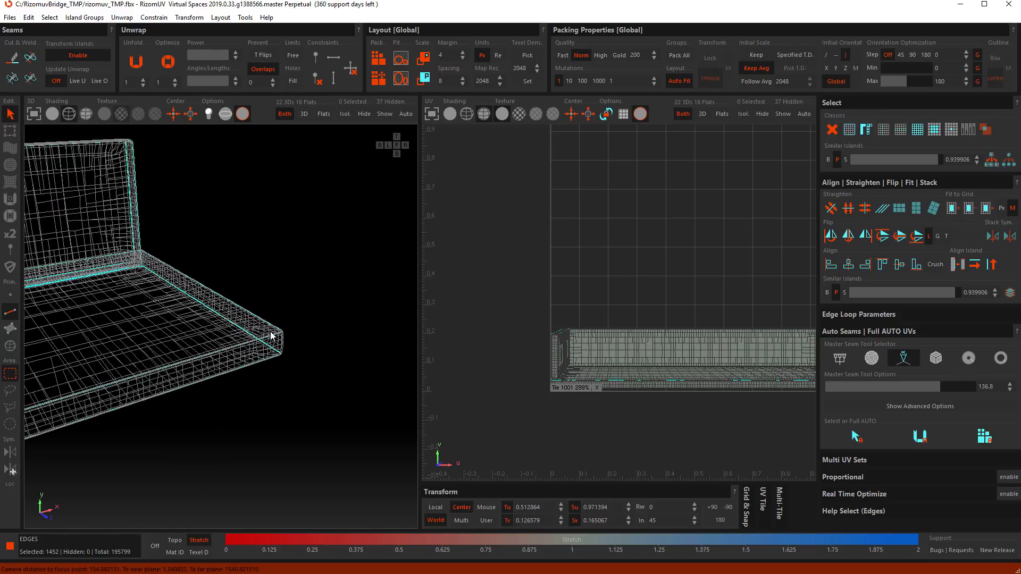
pyautogui.keyDown('alt'); pyautogui.moveTo(129, 415); pyautogui.dragTo(221, 396, button='middle'); pyautogui.keyUp('alt')
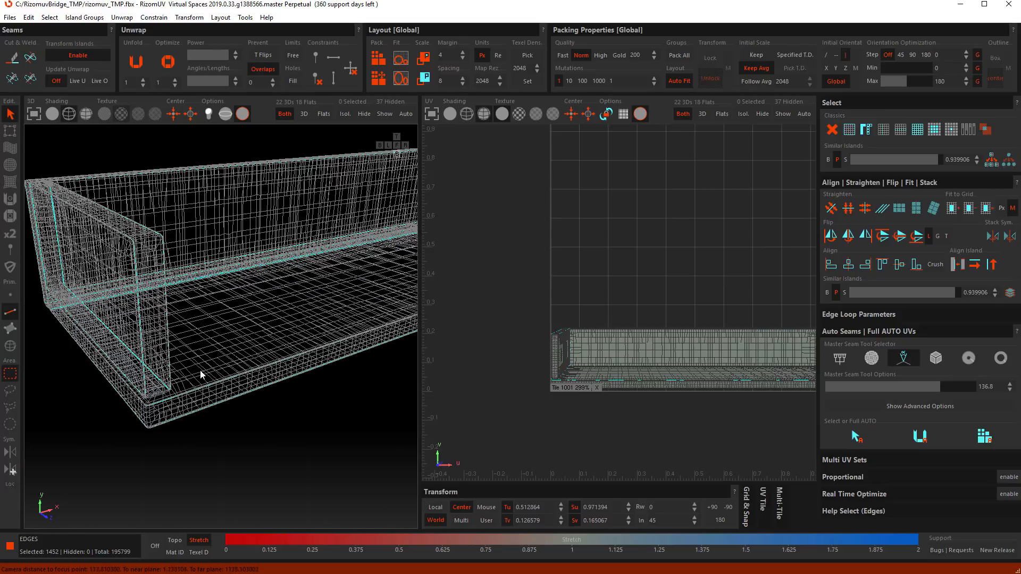
pyautogui.keyDown('alt'); pyautogui.moveTo(200, 371); pyautogui.dragTo(160, 451); pyautogui.keyUp('alt')
pyautogui.scroll(4, 177, 485)
pyautogui.scroll(3, 196, 477)
pyautogui.scroll(-8, 205, 471)
pyautogui.scroll(8, 255, 348)
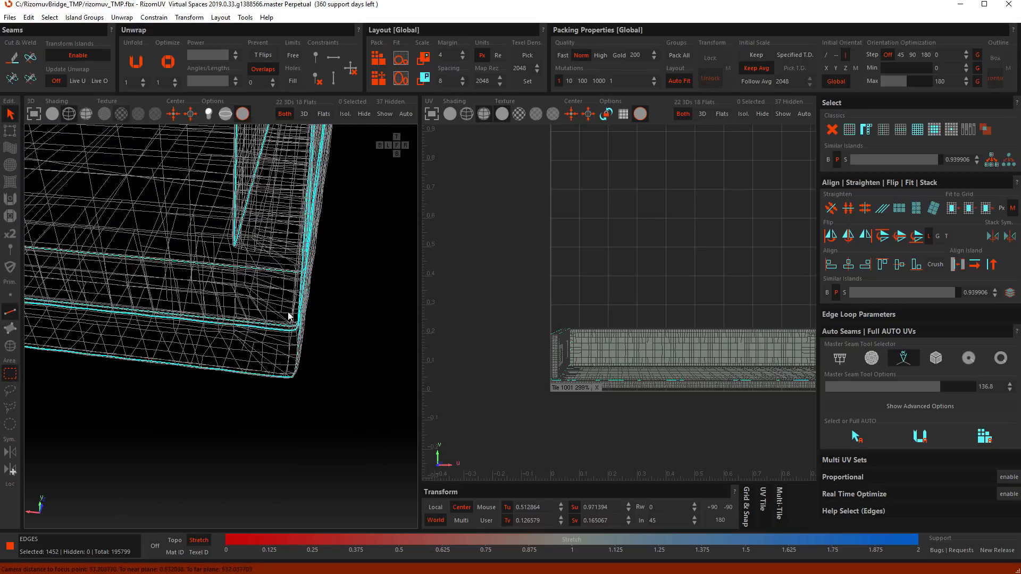
# - Check the selected seam loops along the outside of the frame, its panel ends and the backrest's inner joint
pyautogui.scroll(-7, 314, 333)
pyautogui.keyDown('alt'); pyautogui.moveTo(279, 335); pyautogui.dragTo(314, 365, button='middle'); pyautogui.keyUp('alt')
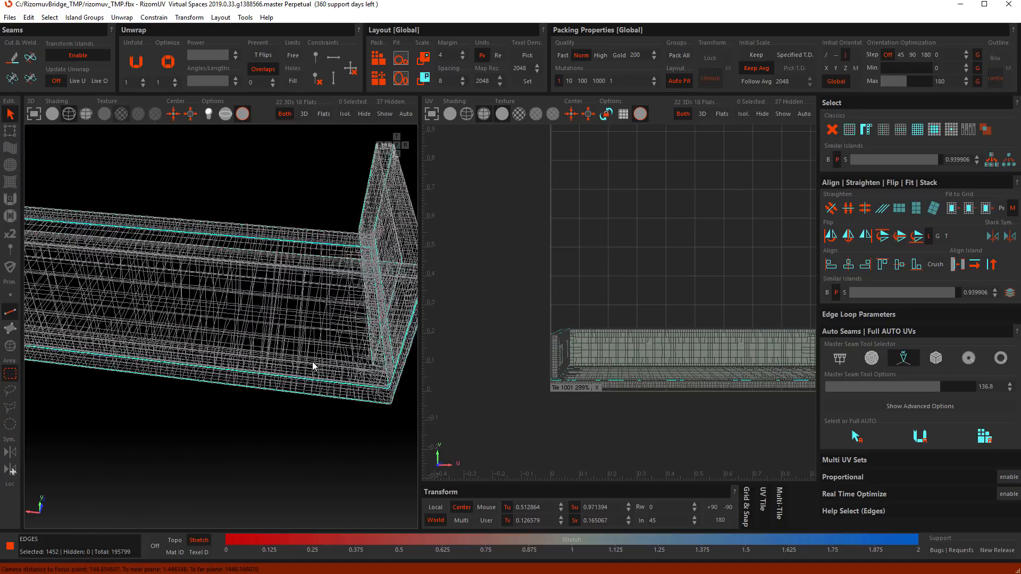
pyautogui.scroll(-3, 185, 378)
pyautogui.keyDown('alt'); pyautogui.moveTo(184, 378); pyautogui.dragTo(358, 332); pyautogui.keyUp('alt')
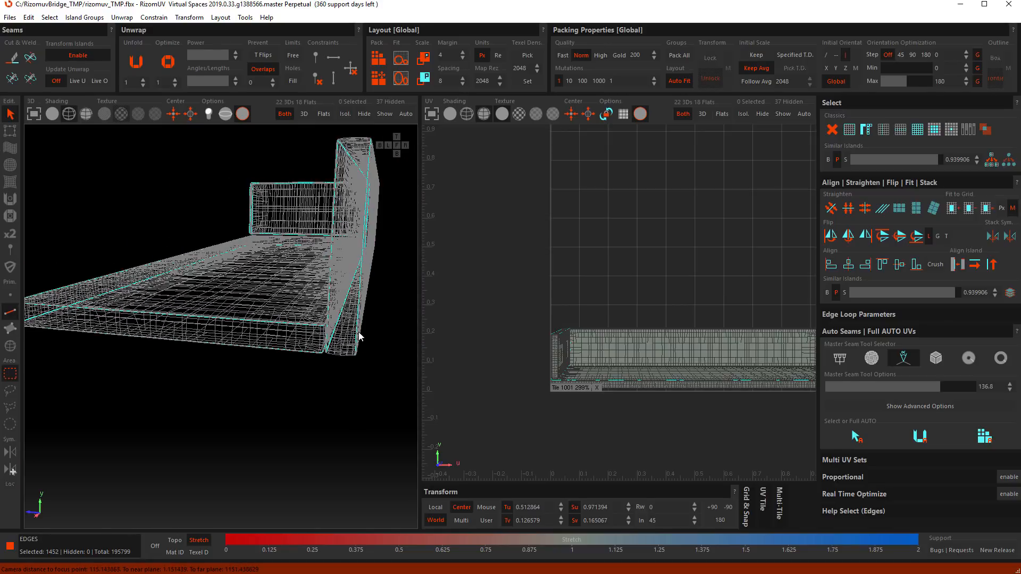
pyautogui.scroll(8, 359, 331)
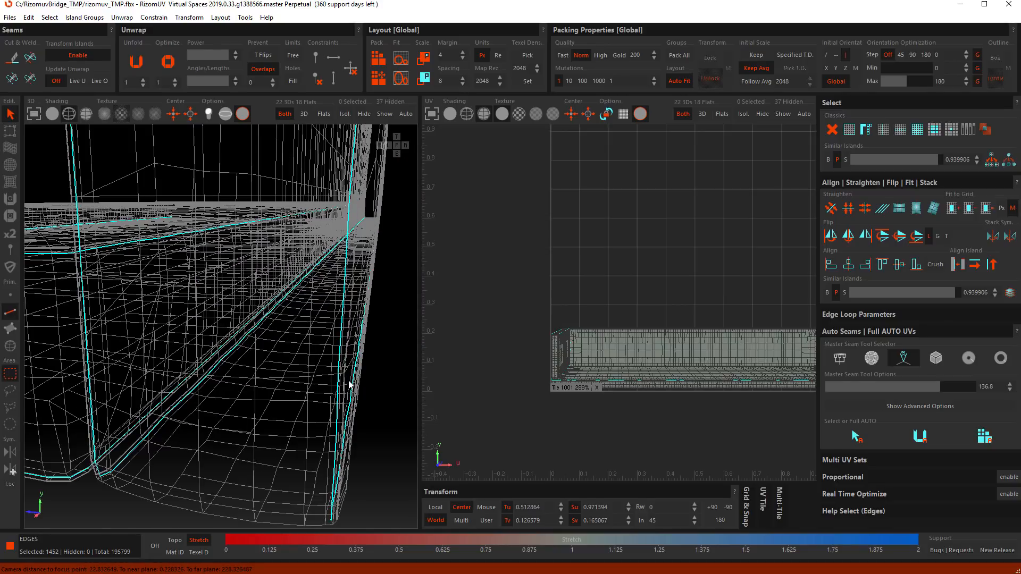
pyautogui.scroll(-8, 344, 371)
pyautogui.scroll(3, 351, 360)
pyautogui.keyDown('alt'); pyautogui.moveTo(295, 336); pyautogui.dragTo(412, 362); pyautogui.keyUp('alt')
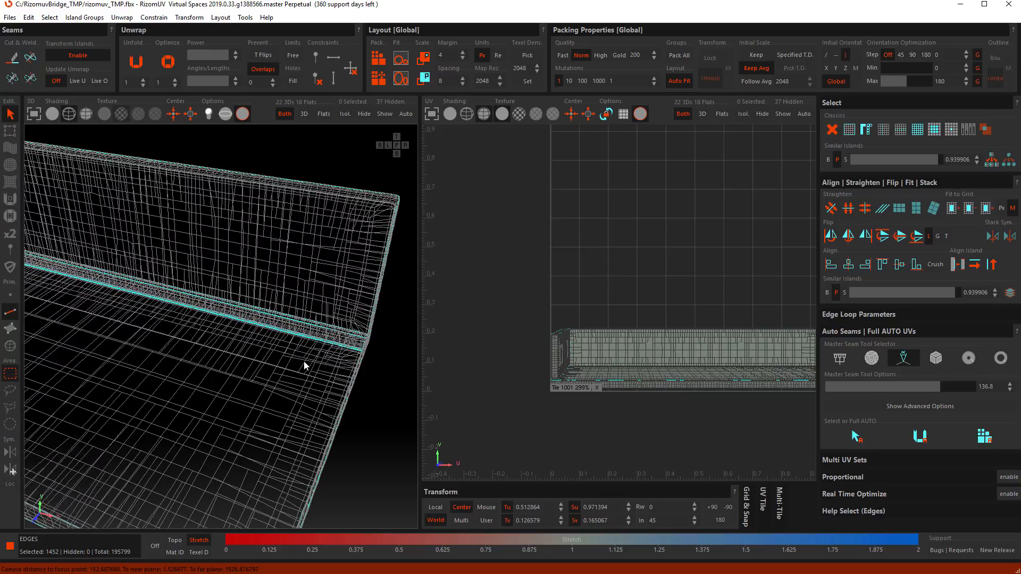
pyautogui.scroll(-6, 308, 373)
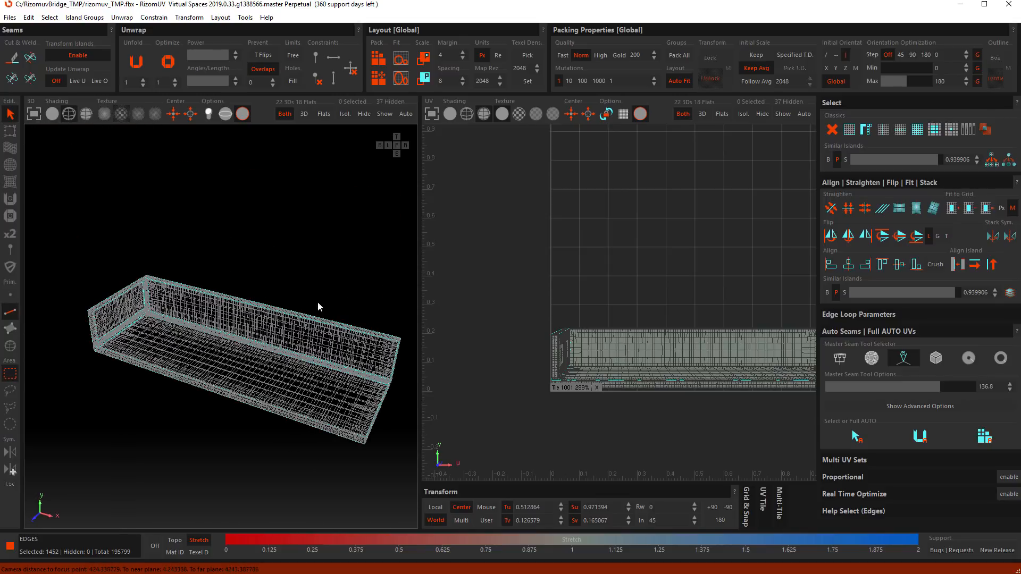
# - Cut the frame panels along the selected seam edges and unfold the resulting islands
pyautogui.press('c')
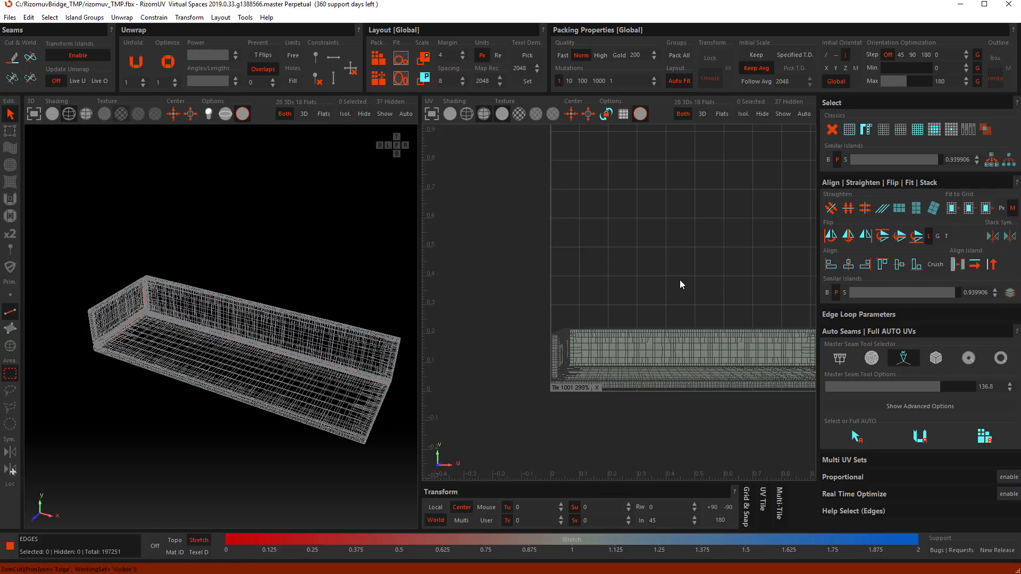
pyautogui.press('u')
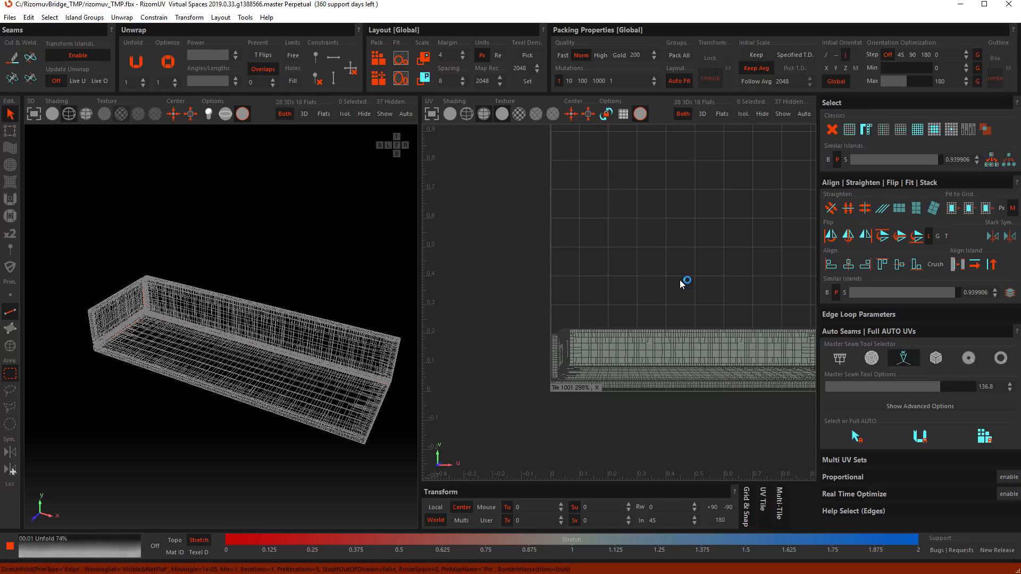
# - Pack the unfolded frame islands into the UV tile
pyautogui.moveTo(688, 295); pyautogui.dragTo(657, 274, button='middle')
pyautogui.scroll(-4, 655, 281)
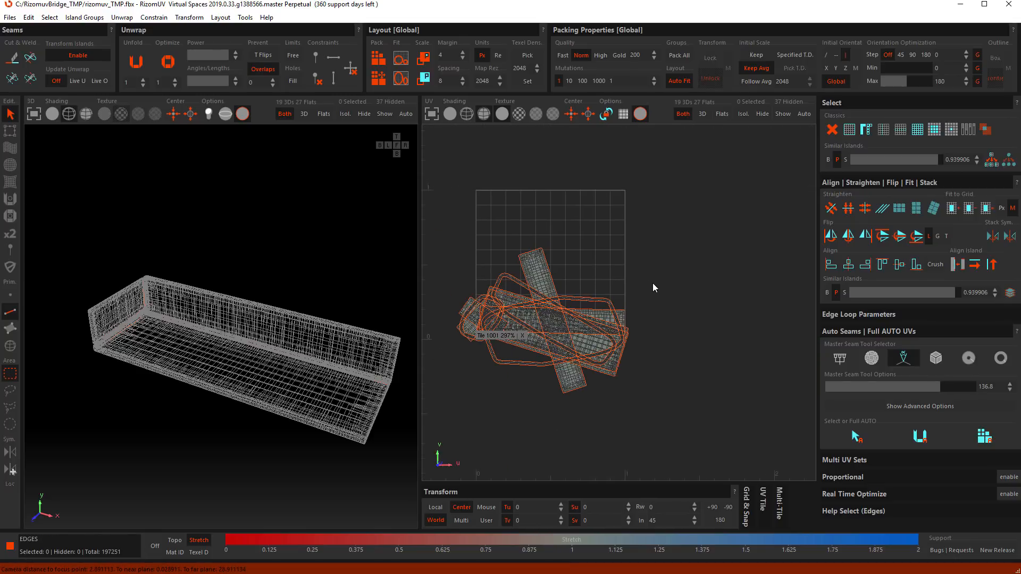
pyautogui.press('p')
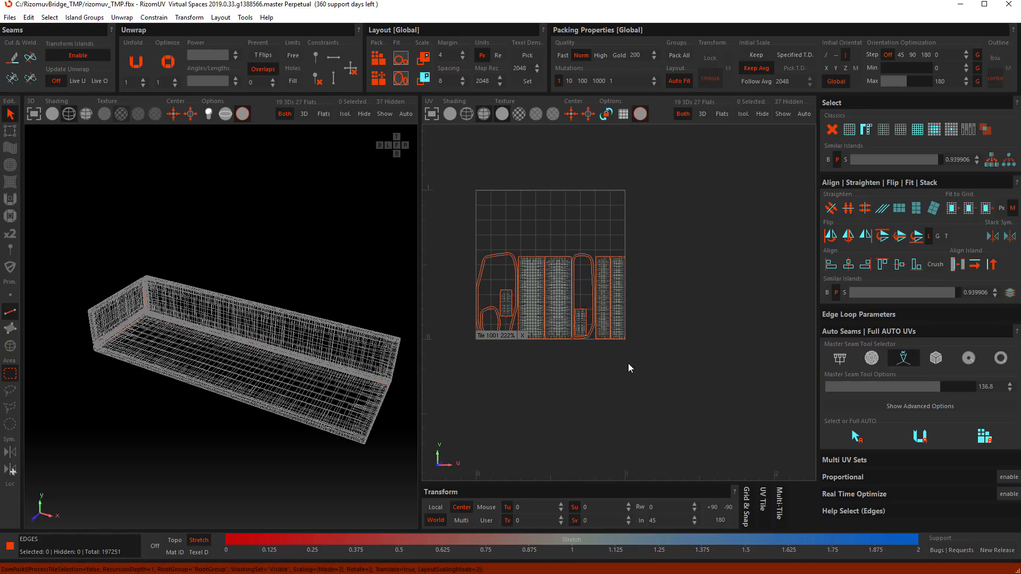
# - Examine the packed border-strip islands in the UV tile, and show the frame in 3D with checker texture and wireframe
pyautogui.scroll(3, 612, 308)
pyautogui.scroll(3, 611, 308)
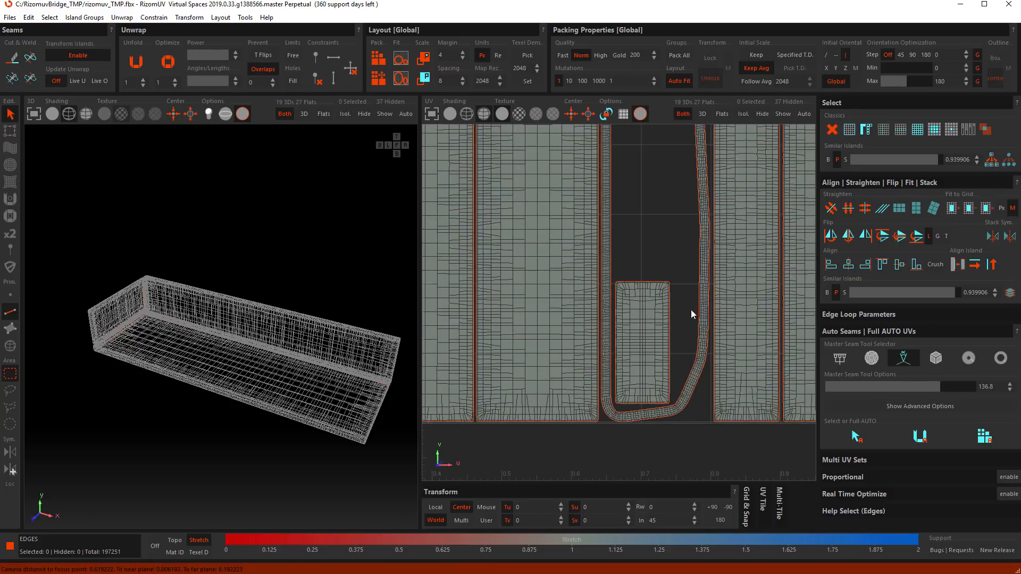
pyautogui.scroll(-2, 691, 310)
pyautogui.moveTo(663, 260); pyautogui.dragTo(733, 305, button='middle')
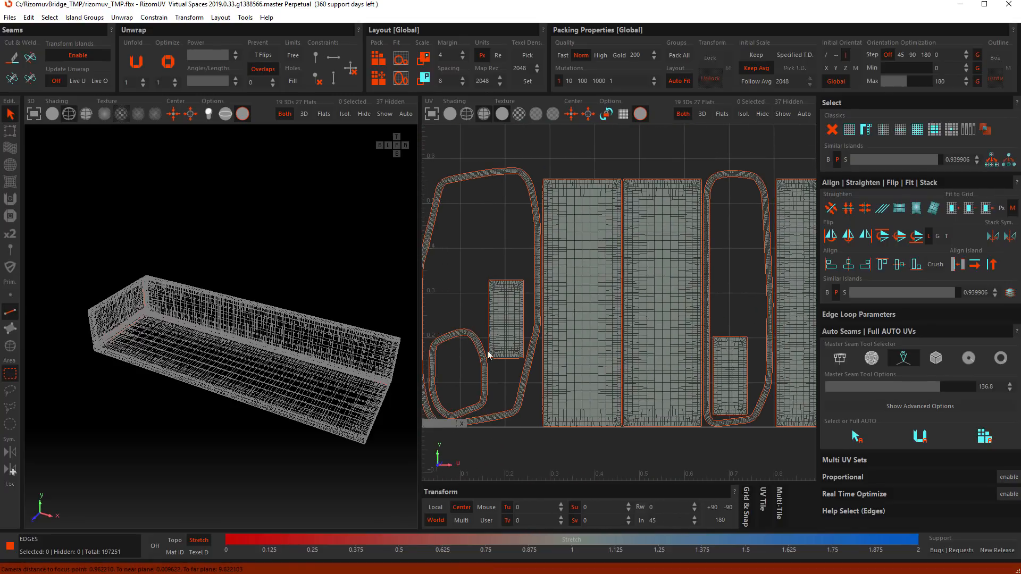
pyautogui.moveTo(465, 422); pyautogui.dragTo(519, 401, button='middle')
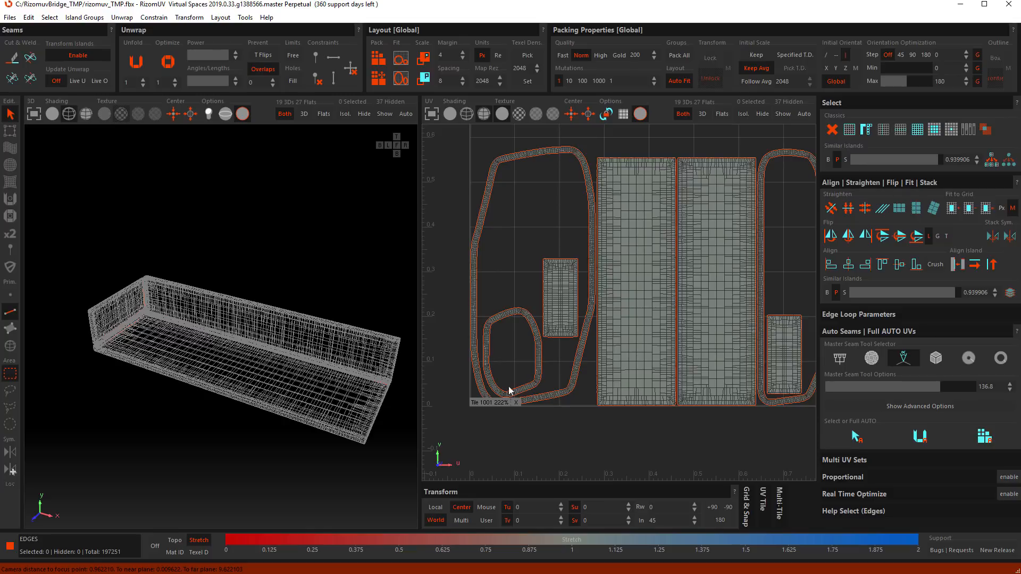
pyautogui.scroll(6, 380, 358)
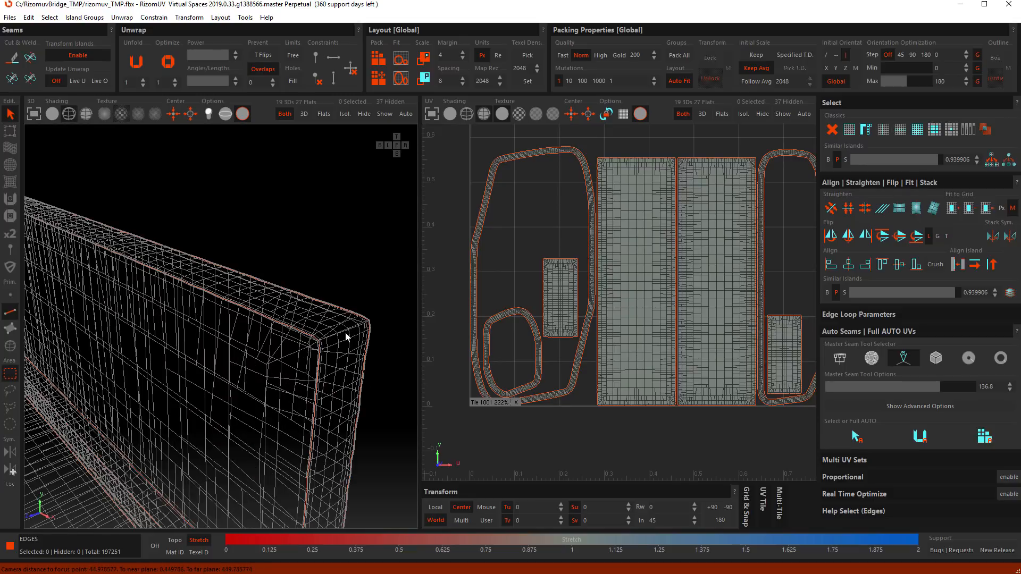
pyautogui.click(86, 114)
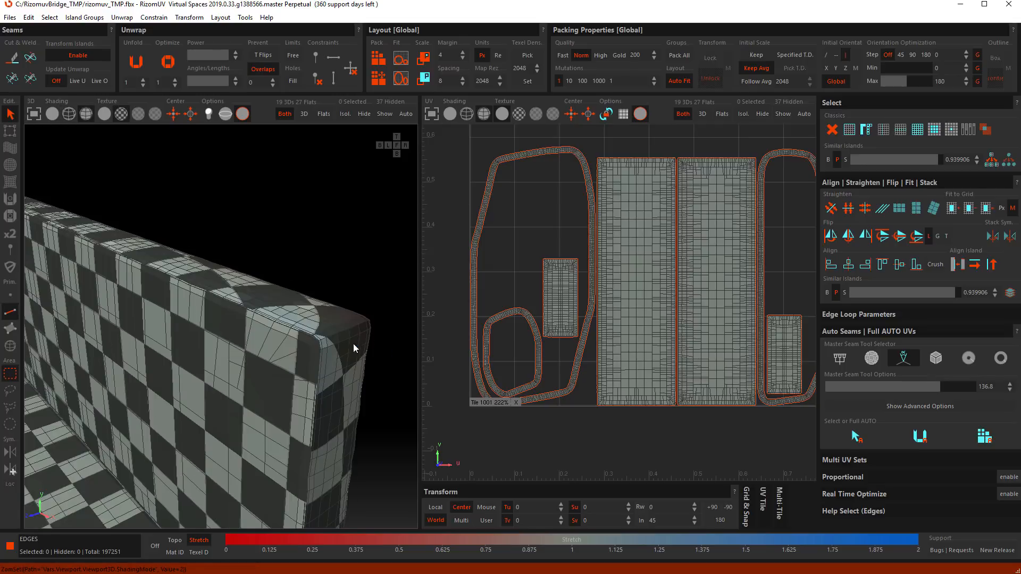
# - Select the edges crossing the backrest's border strip at the upper and lower corners of its right end
pyautogui.scroll(2, 353, 345)
pyautogui.click(333, 323)
pyautogui.scroll(-6, 326, 354)
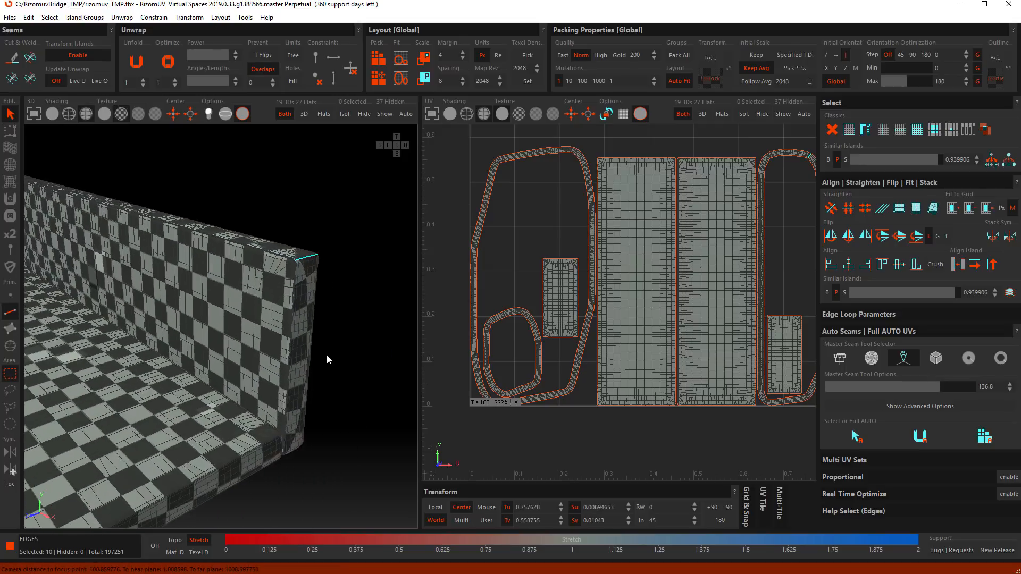
pyautogui.keyDown('alt'); pyautogui.moveTo(317, 409); pyautogui.dragTo(315, 334); pyautogui.keyUp('alt')
pyautogui.scroll(7, 320, 420)
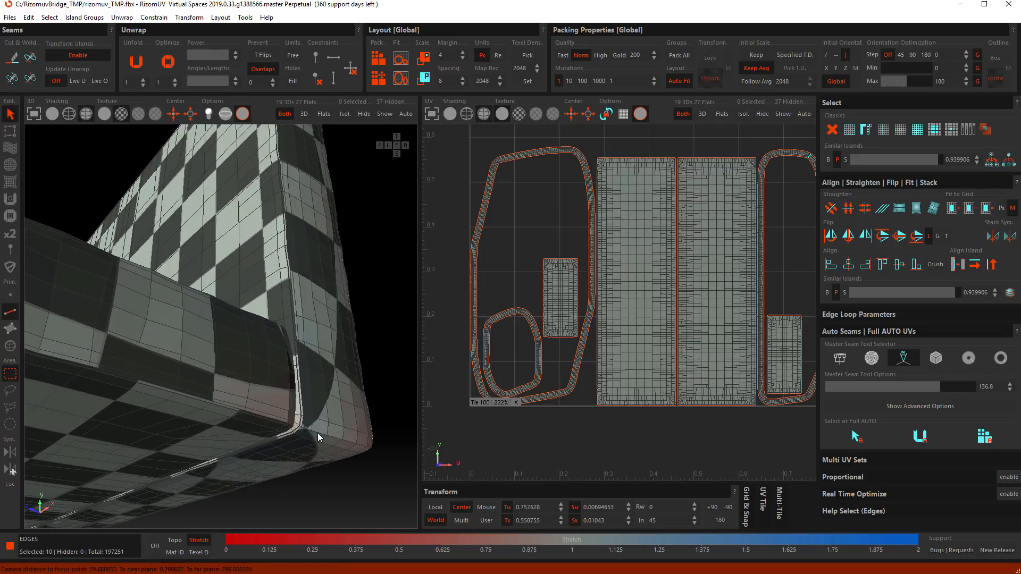
pyautogui.keyDown('ctrl'); pyautogui.click(318, 433); pyautogui.keyUp('ctrl')
pyautogui.keyDown('ctrl'); pyautogui.doubleClick(318, 433); pyautogui.keyUp('ctrl')
pyautogui.keyDown('alt'); pyautogui.moveTo(318, 433); pyautogui.dragTo(269, 481); pyautogui.keyUp('alt')
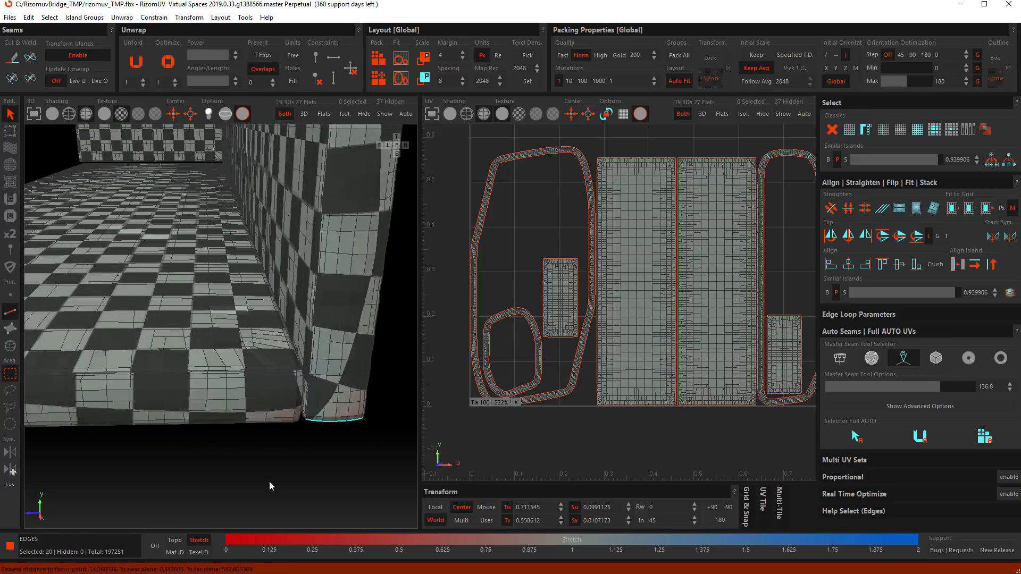
# - Add the edges crossing the base panel's border strip at its right back and right front corners to the selection
pyautogui.scroll(4, 309, 365)
pyautogui.keyDown('ctrl'); pyautogui.doubleClick(301, 369); pyautogui.keyUp('ctrl')
pyautogui.scroll(-8, 301, 369)
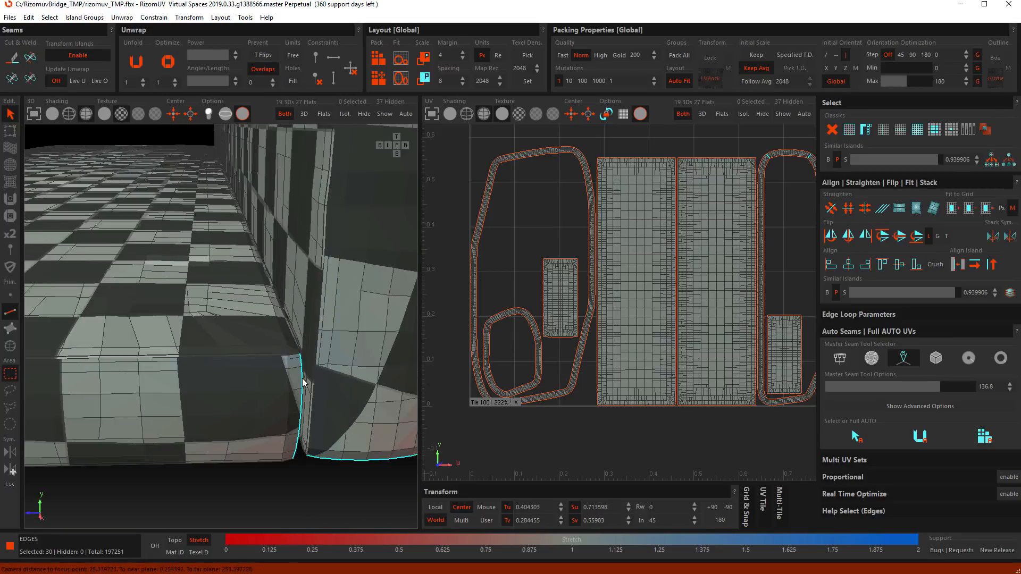
pyautogui.keyDown('alt'); pyautogui.moveTo(125, 415); pyautogui.dragTo(187, 454); pyautogui.keyUp('alt')
pyautogui.keyDown('alt'); pyautogui.moveTo(186, 454); pyautogui.dragTo(243, 425, button='middle'); pyautogui.keyUp('alt')
pyautogui.scroll(7, 243, 426)
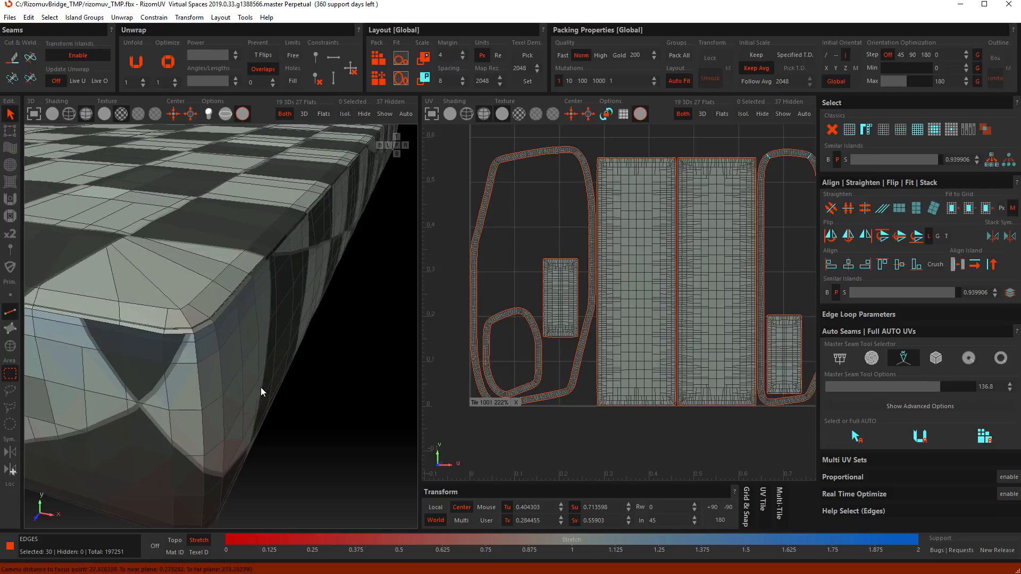
pyautogui.keyDown('ctrl'); pyautogui.doubleClick(200, 376); pyautogui.keyUp('ctrl')
pyautogui.scroll(-9, 201, 378)
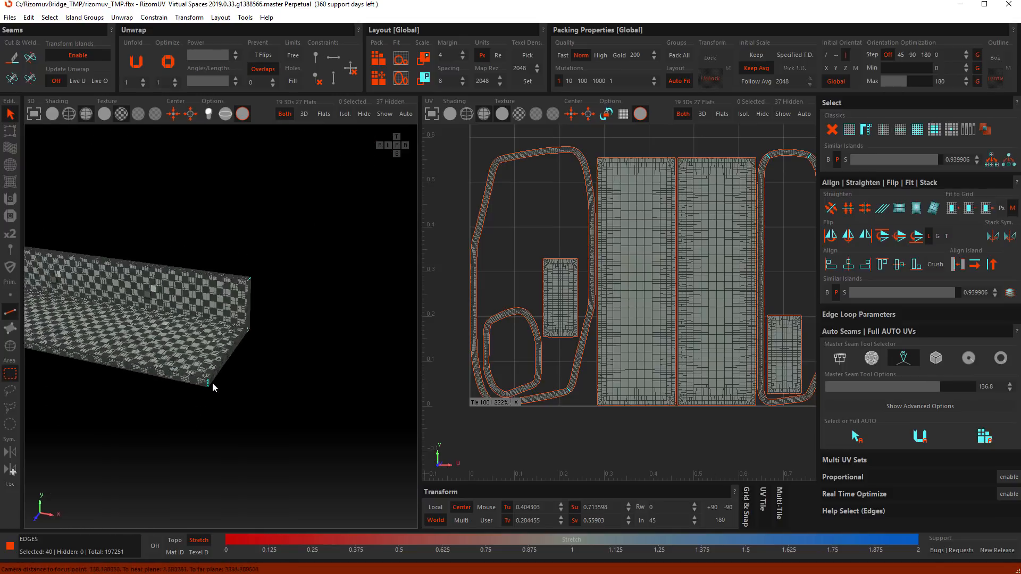
# - Add the strip-crossing edges at the base panel's left front corner and the side panel's lower front corner to the selection
pyautogui.keyDown('alt'); pyautogui.moveTo(204, 393); pyautogui.dragTo(235, 368); pyautogui.keyUp('alt')
pyautogui.keyDown('alt'); pyautogui.moveTo(235, 368); pyautogui.dragTo(313, 314, button='middle'); pyautogui.keyUp('alt')
pyautogui.scroll(9, 315, 303)
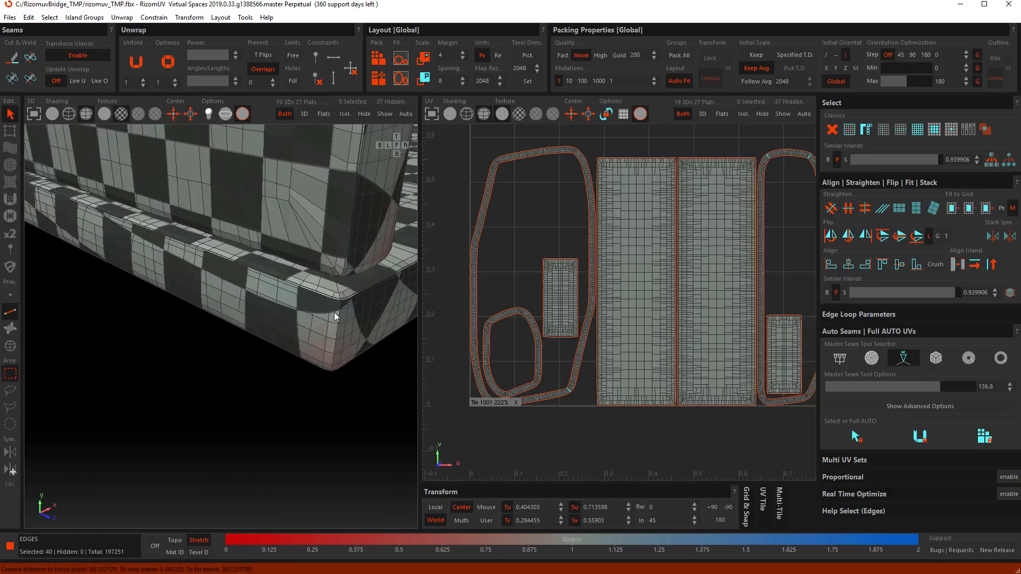
pyautogui.keyDown('ctrl'); pyautogui.doubleClick(339, 319); pyautogui.keyUp('ctrl')
pyautogui.keyDown('alt'); pyautogui.moveTo(338, 319); pyautogui.dragTo(225, 442); pyautogui.keyUp('alt')
pyautogui.keyDown('ctrl'); pyautogui.doubleClick(234, 456); pyautogui.keyUp('ctrl')
# - Add the strip-crossing edges at the base panel's left back corner and the side panel's lower back corner to the selection
pyautogui.scroll(-8, 234, 456)
pyautogui.scroll(10, 260, 433)
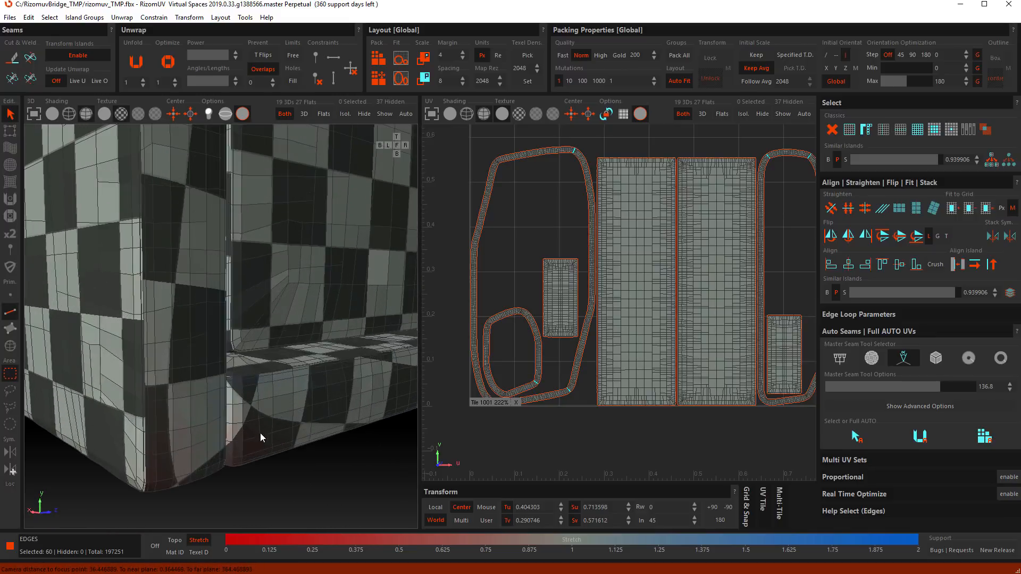
pyautogui.scroll(3, 241, 387)
pyautogui.keyDown('alt'); pyautogui.moveTo(229, 398); pyautogui.dragTo(229, 413); pyautogui.keyUp('alt')
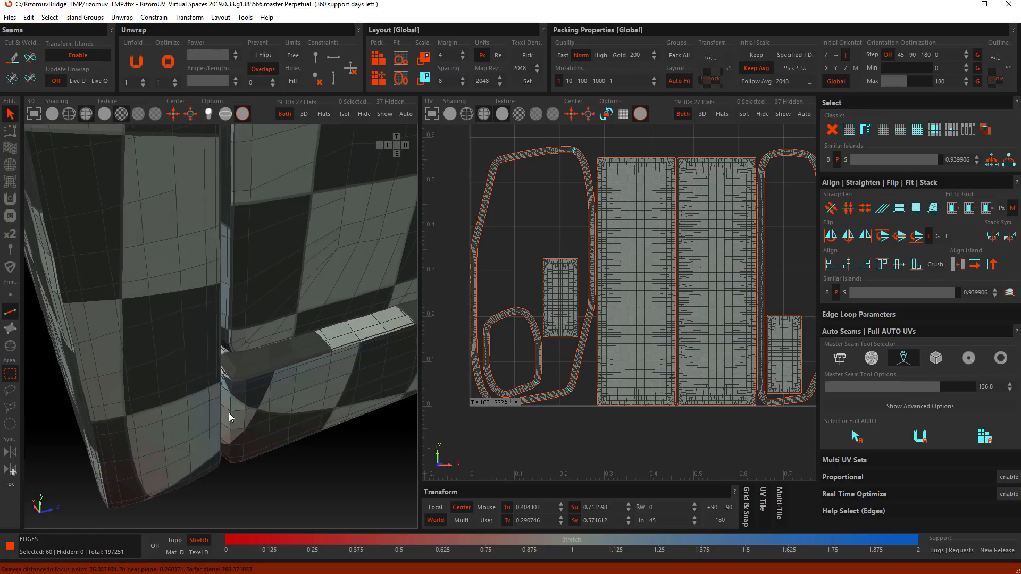
pyautogui.keyDown('ctrl'); pyautogui.doubleClick(231, 401); pyautogui.keyUp('ctrl')
pyautogui.scroll(8, 261, 351)
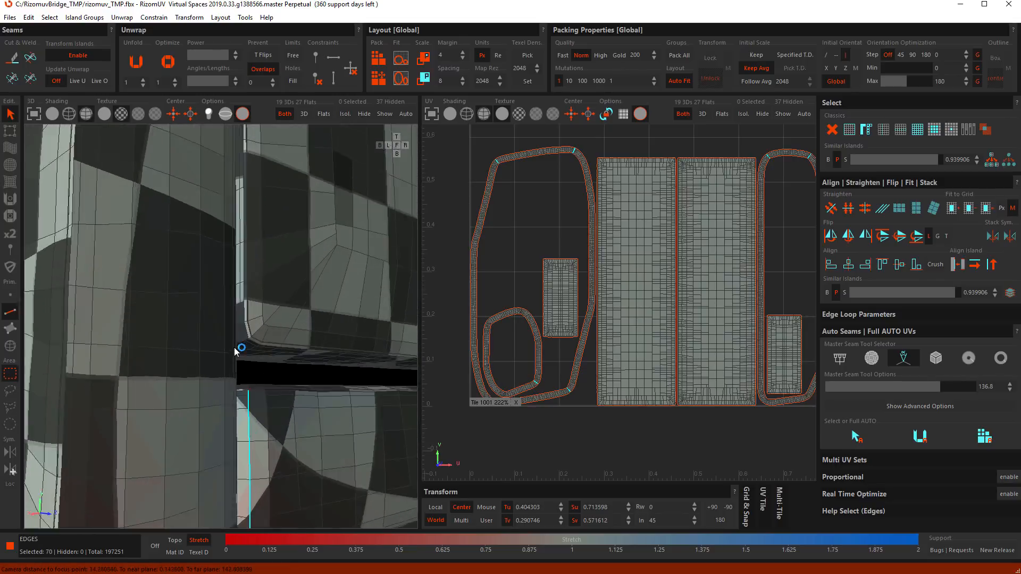
pyautogui.scroll(-6, 253, 367)
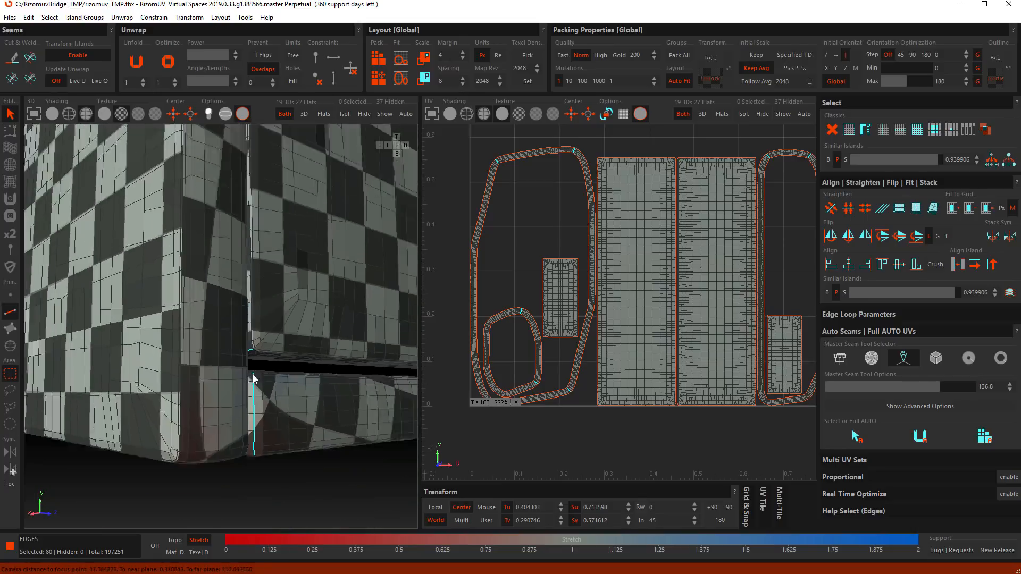
# - Add the edges crossing the backrest's border strip at the lower and upper corners of its left end to the selection
pyautogui.keyDown('alt'); pyautogui.moveTo(231, 427); pyautogui.dragTo(244, 392); pyautogui.keyUp('alt')
pyautogui.scroll(4, 210, 411)
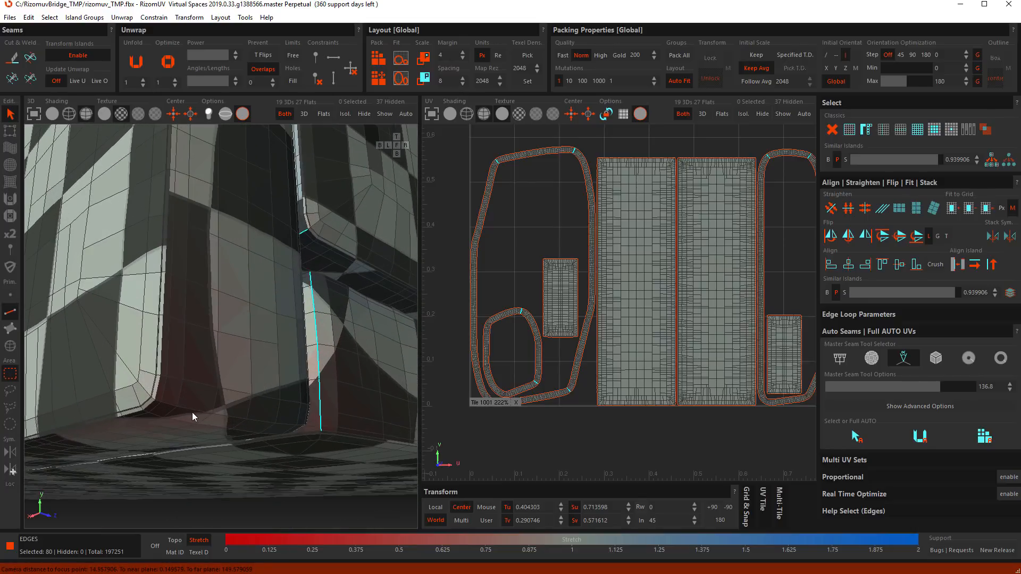
pyautogui.keyDown('ctrl'); pyautogui.doubleClick(193, 413); pyautogui.keyUp('ctrl')
pyautogui.scroll(-10, 238, 398)
pyautogui.keyDown('alt'); pyautogui.moveTo(247, 343); pyautogui.dragTo(247, 382); pyautogui.keyUp('alt')
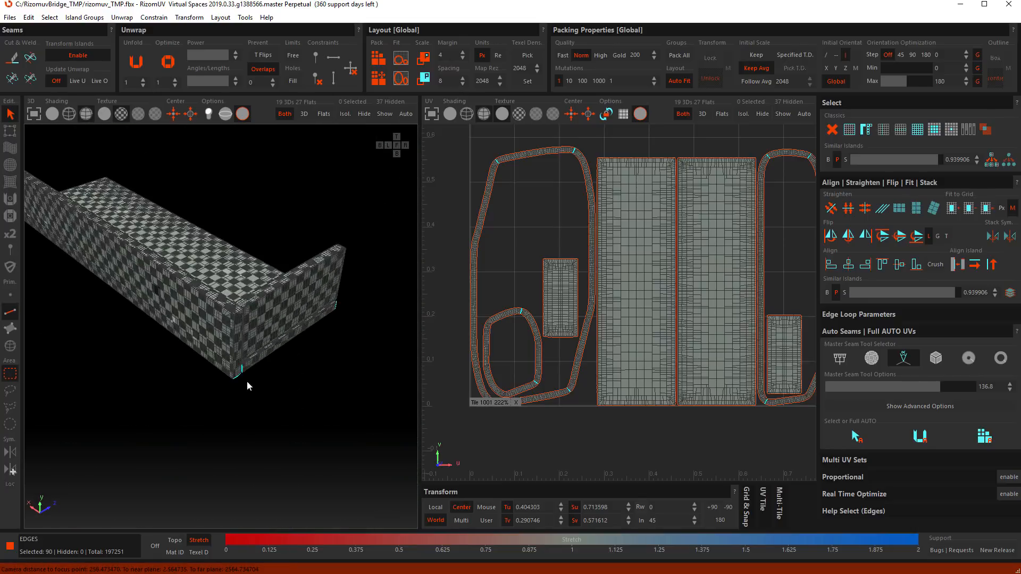
pyautogui.scroll(10, 247, 386)
pyautogui.keyDown('ctrl'); pyautogui.doubleClick(246, 299); pyautogui.keyUp('ctrl')
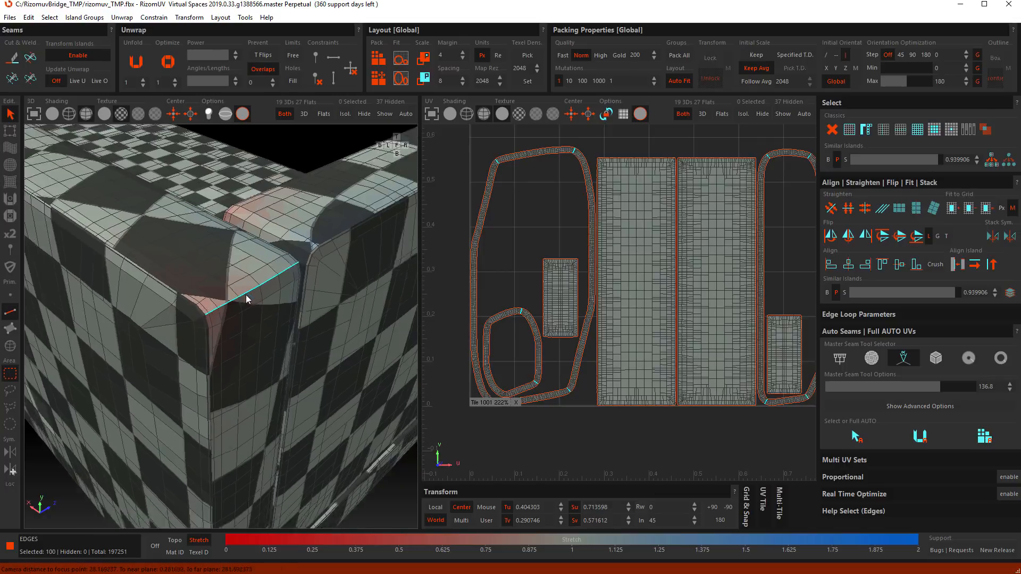
# - Cut the frame's ring-shaped border strips along the selected corner edges
pyautogui.scroll(-6, 247, 296)
pyautogui.scroll(-6, 119, 322)
pyautogui.keyDown('alt'); pyautogui.moveTo(123, 323); pyautogui.dragTo(346, 358); pyautogui.keyUp('alt')
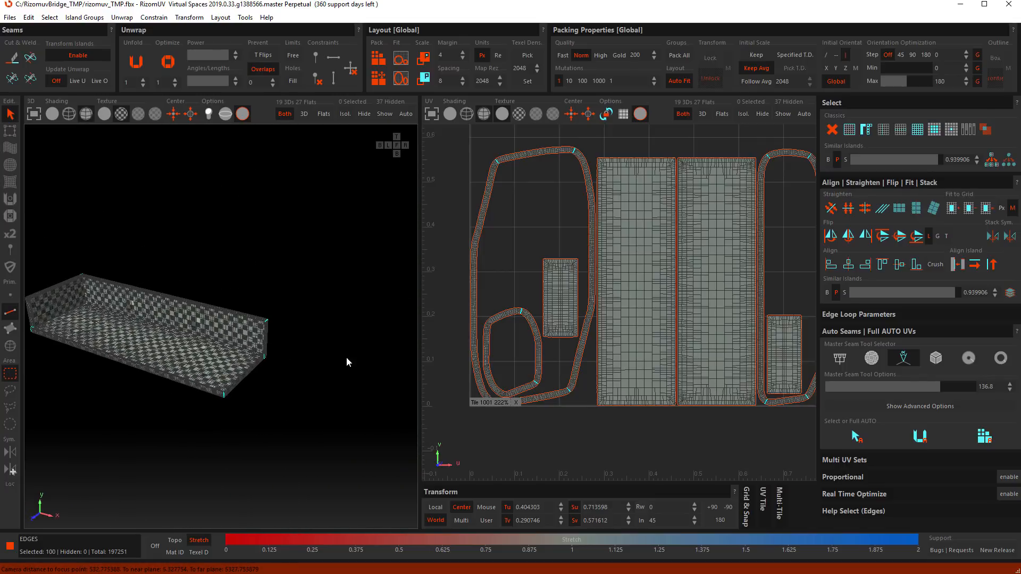
pyautogui.press('c')
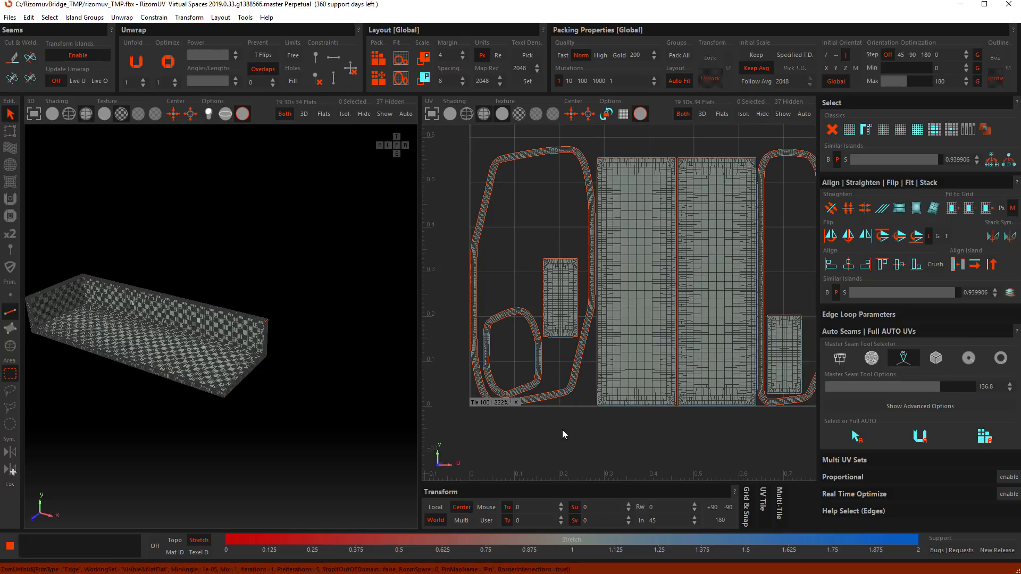
# - Unfold the cut pieces of the largest ring-shaped island individually into straight strips
pyautogui.scroll(-5, 563, 430)
pyautogui.scroll(4, 548, 308)
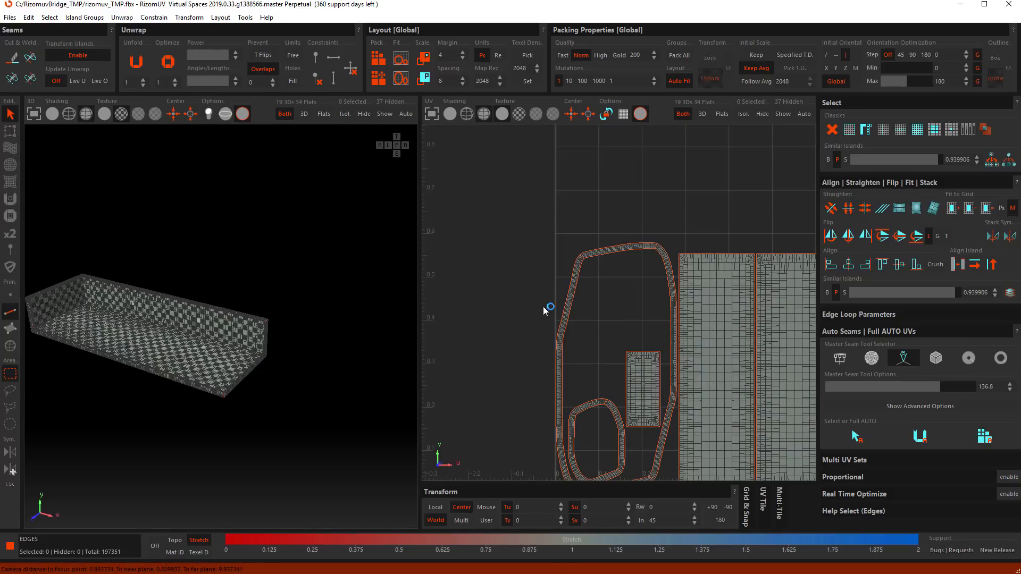
pyautogui.press('u')
pyautogui.moveTo(663, 276); pyautogui.dragTo(512, 195, button='middle')
pyautogui.press('u')
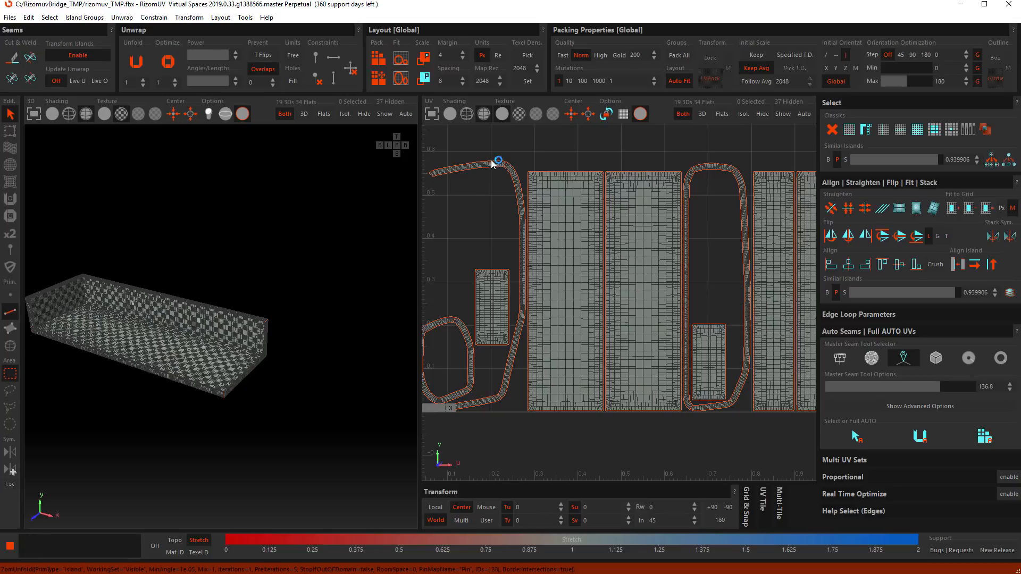
pyautogui.press('u')
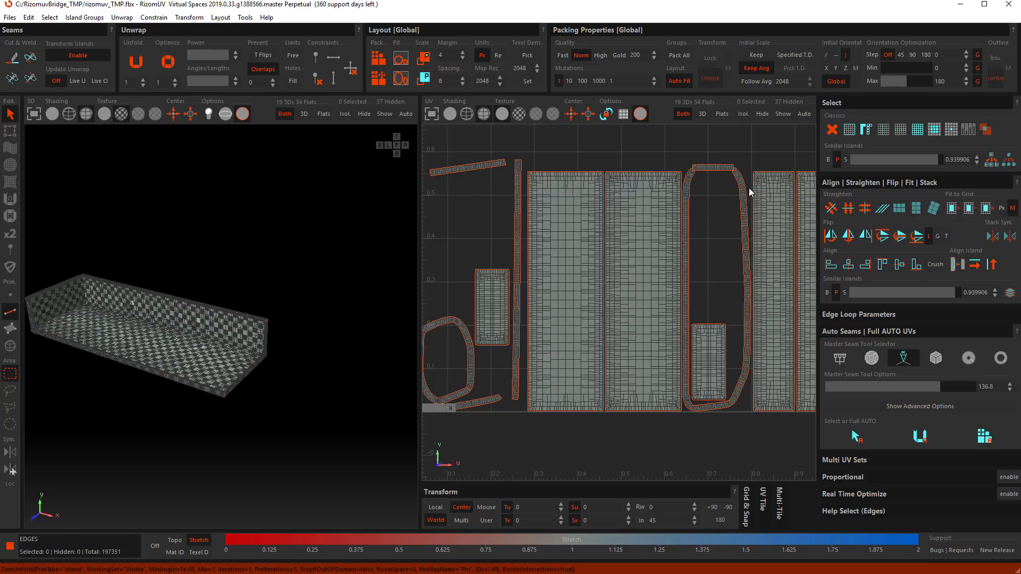
# - Unfold the cut pieces of the tall narrow ring and the small ring into straight strips
pyautogui.press('u')
pyautogui.press('u')
pyautogui.press('u')
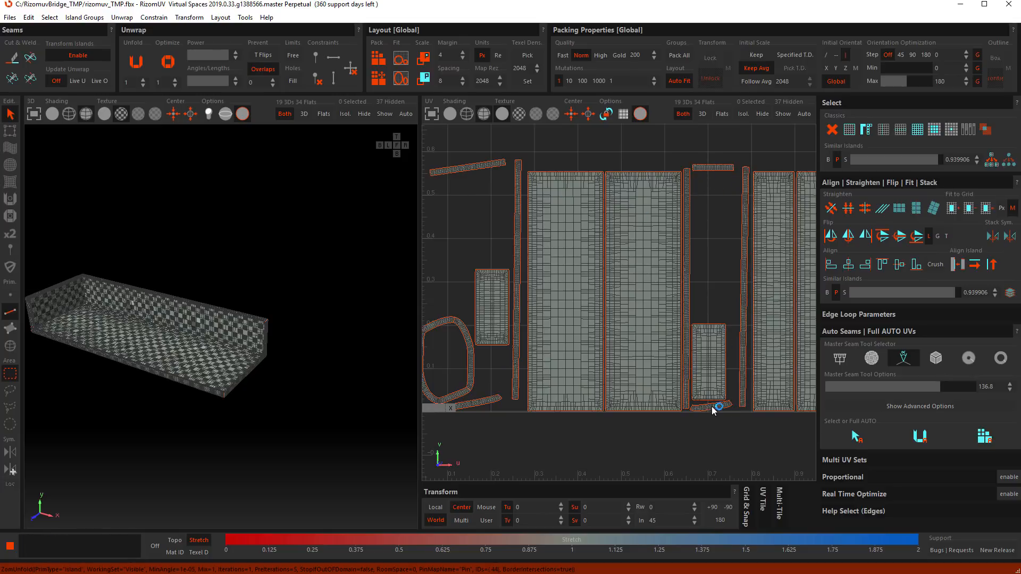
pyautogui.moveTo(343, 373); pyautogui.dragTo(416, 354, button='middle')
pyautogui.press('u')
pyautogui.moveTo(474, 376); pyautogui.dragTo(528, 375, button='middle')
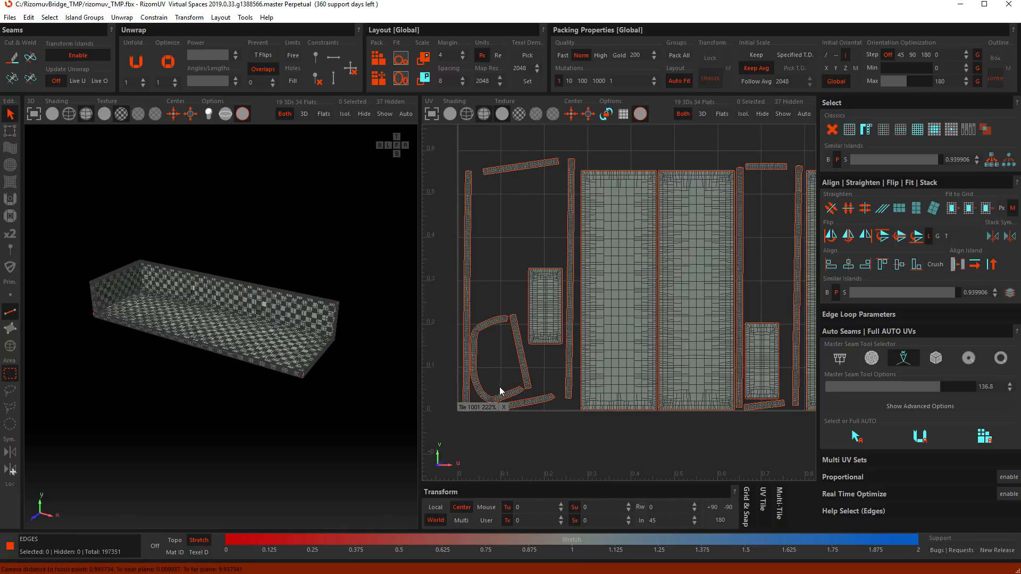
pyautogui.press('u')
# - Pack the panels and straightened strips of the frame into the UV tile
pyautogui.press('p')
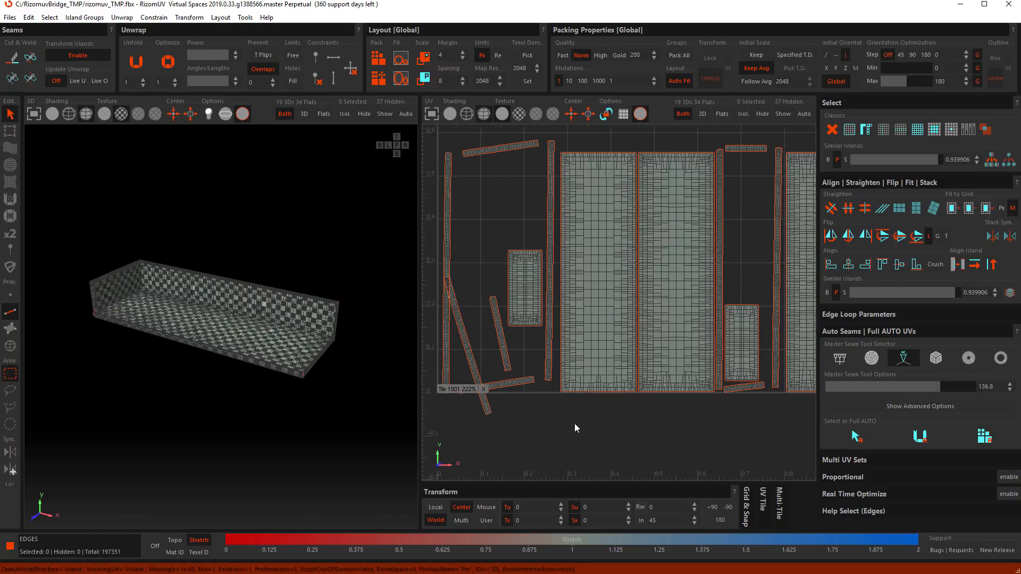
pyautogui.press('p')
pyautogui.moveTo(557, 374); pyautogui.dragTo(581, 416, button='middle')
pyautogui.click(767, 301)
pyautogui.scroll(3, 767, 301)
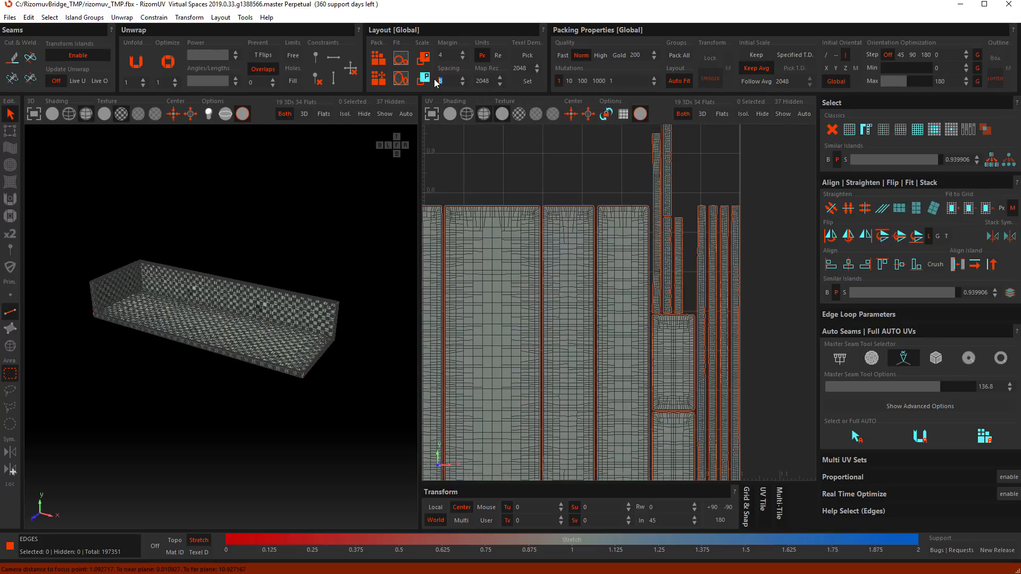
# - Check the packing margin setting and examine the gaps between neighbouring panel islands up close
pyautogui.click(441, 56)
pyautogui.scroll(8, 583, 254)
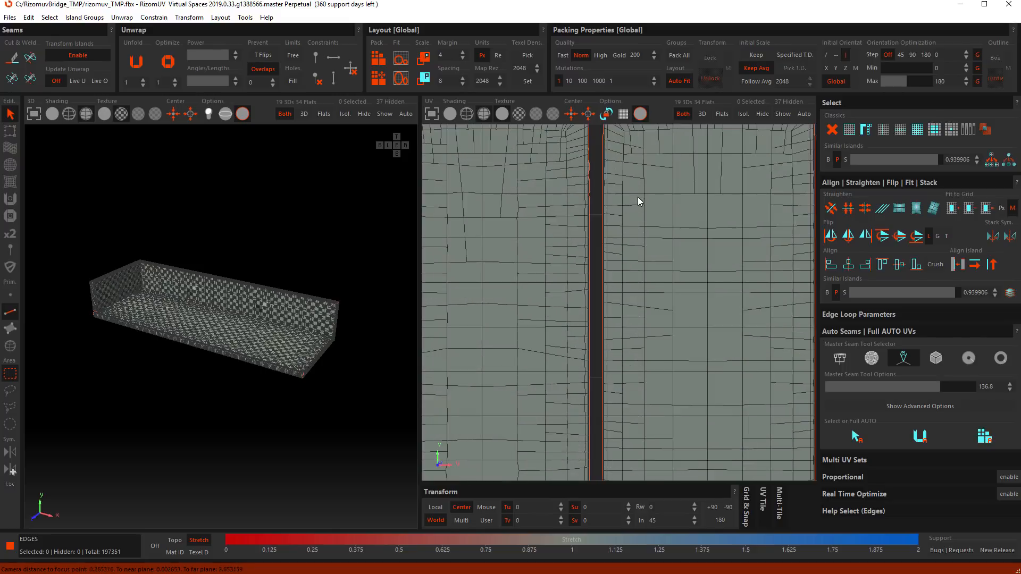
pyautogui.scroll(2, 625, 261)
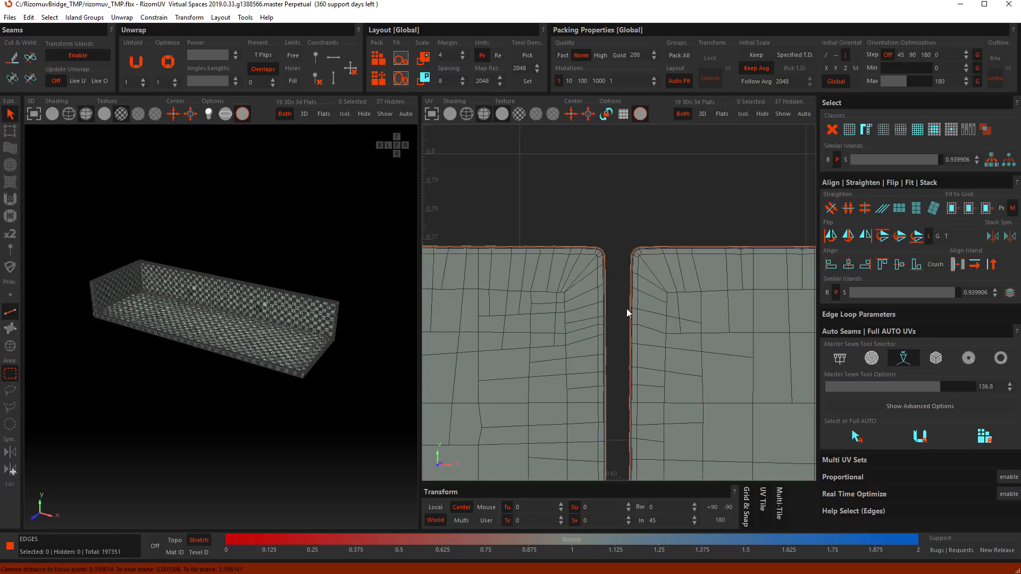
pyautogui.scroll(2, 625, 306)
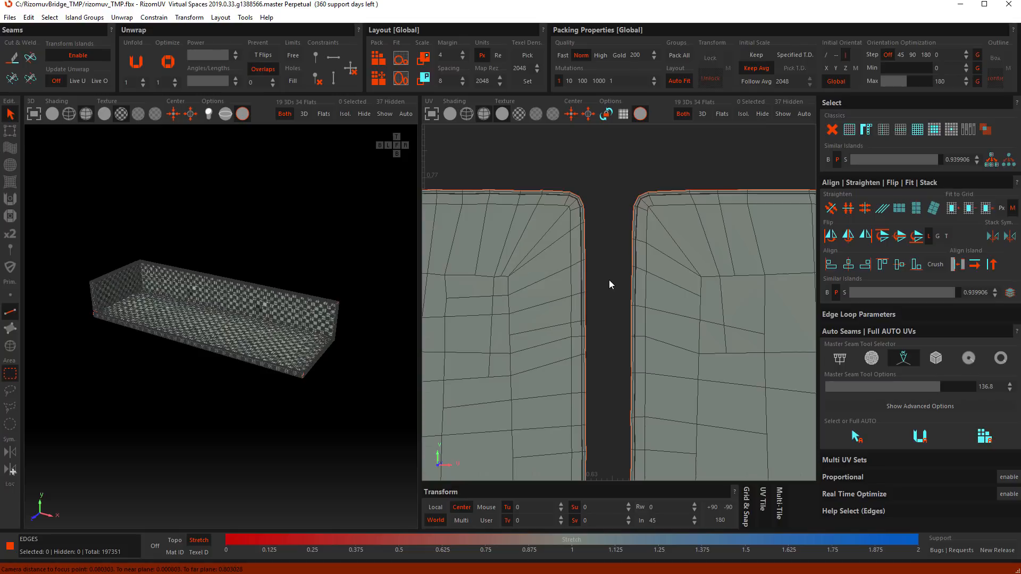
pyautogui.scroll(-5, 609, 282)
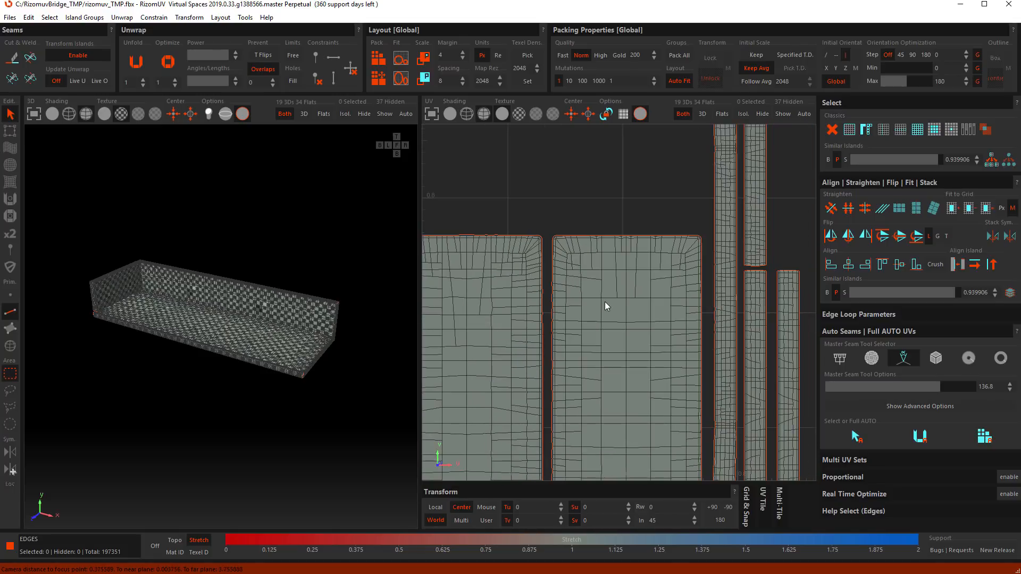
pyautogui.scroll(8, 551, 234)
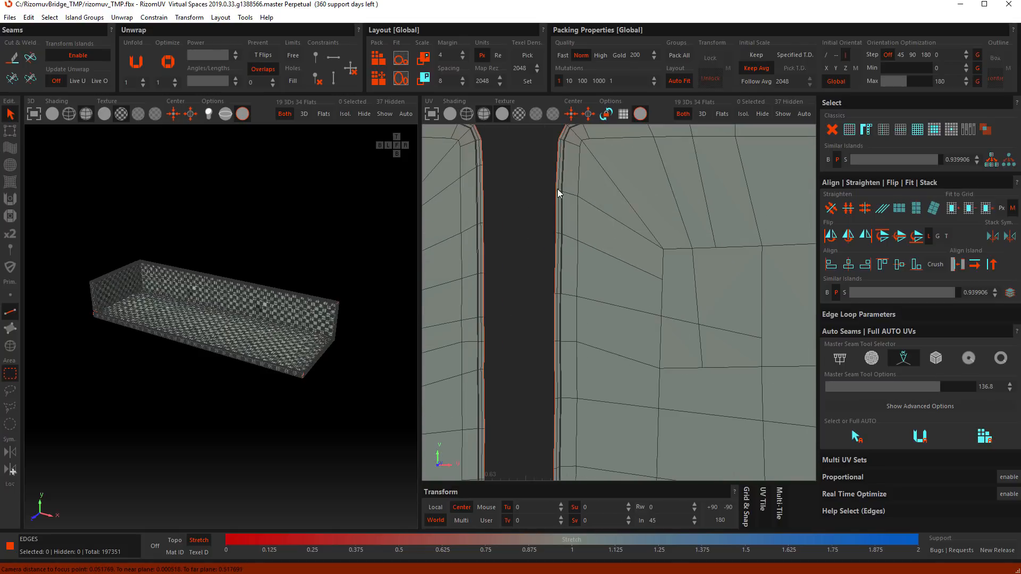
# - Set the layout's map resolution to 4096
pyautogui.scroll(-2, 577, 201)
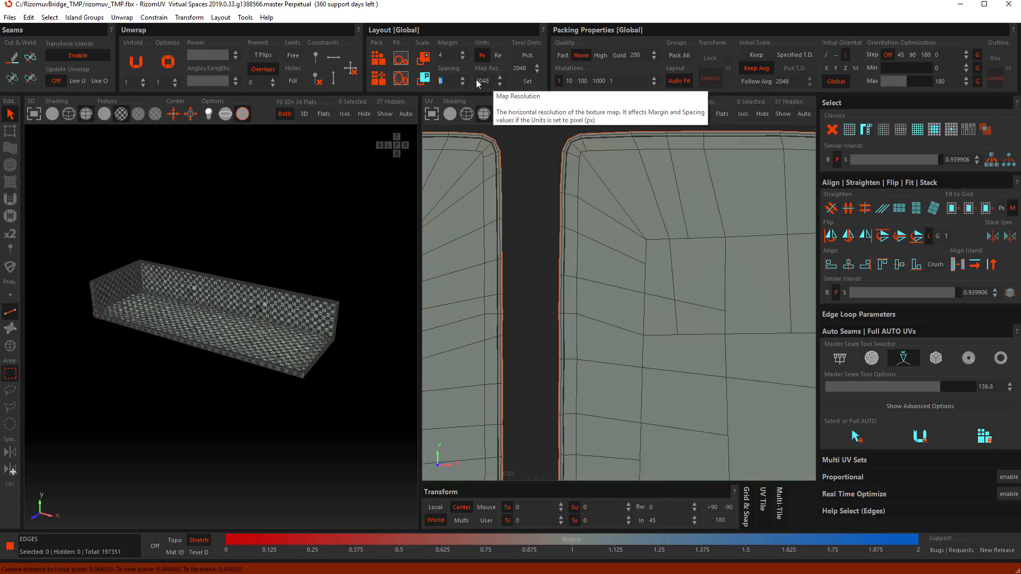
pyautogui.write('4096')
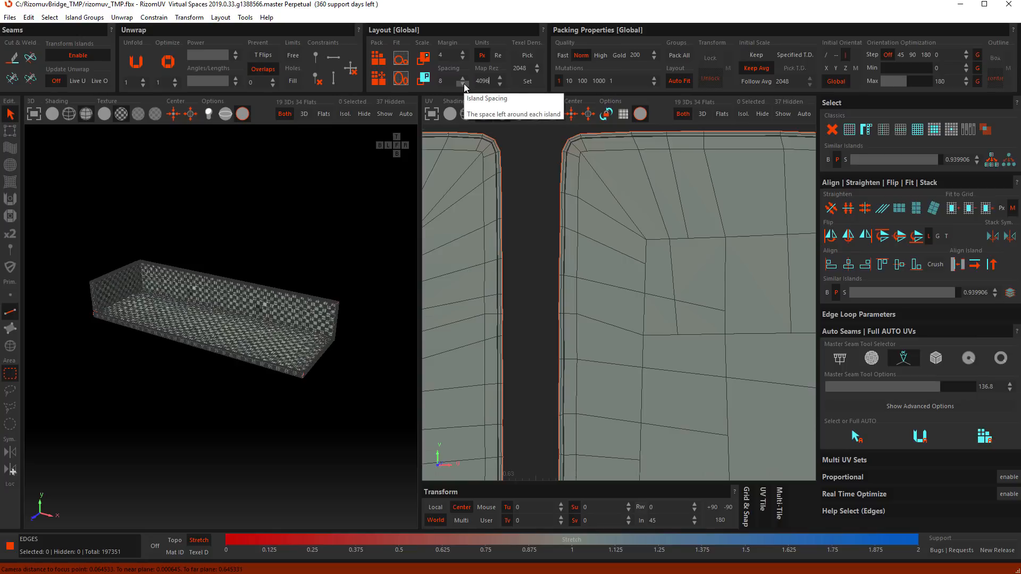
# - Apply the 4096 map resolution and repack the frame's islands into the UV tile
pyautogui.press('Return')
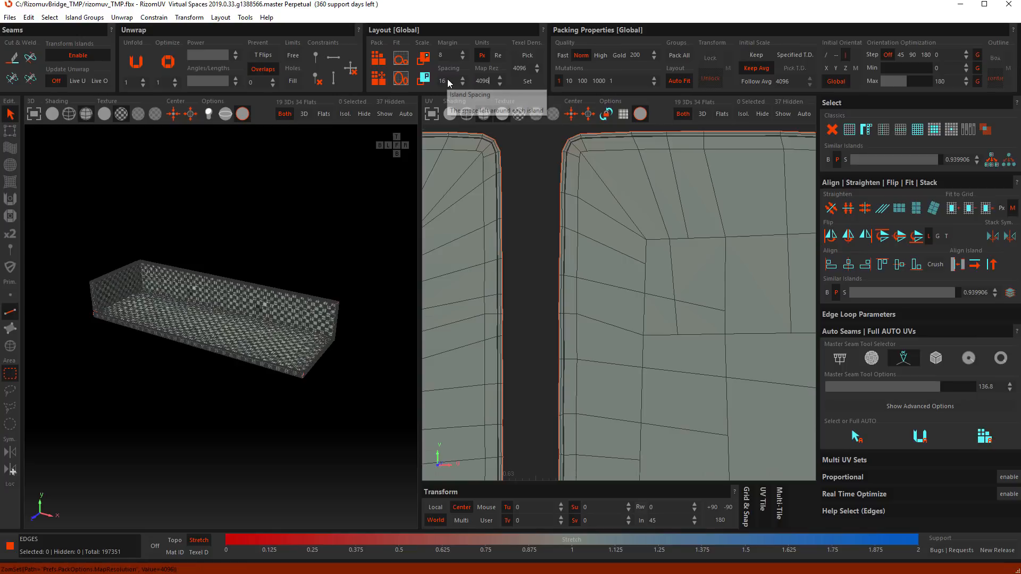
pyautogui.moveTo(447, 82); pyautogui.dragTo(429, 80)
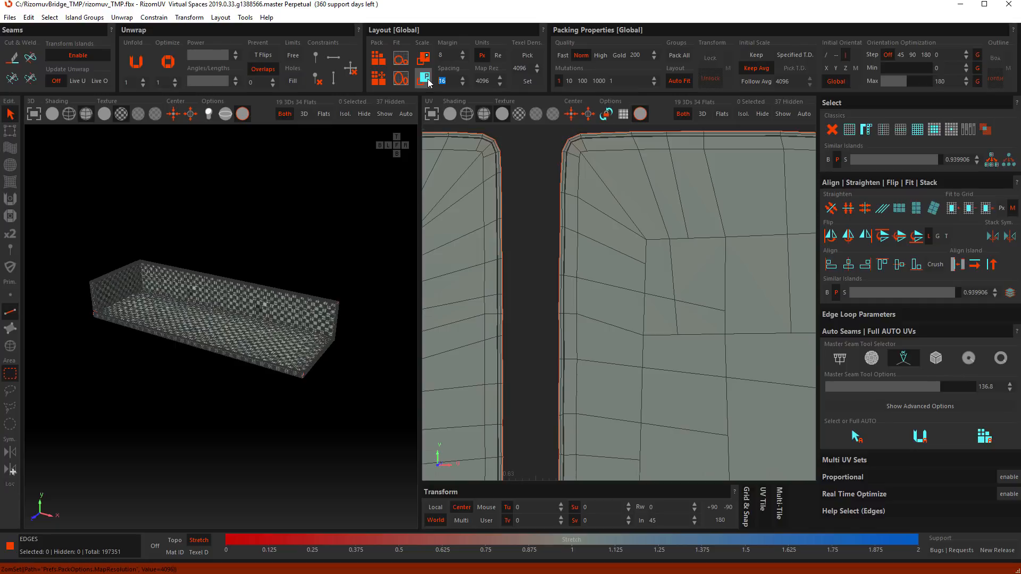
pyautogui.click(428, 80)
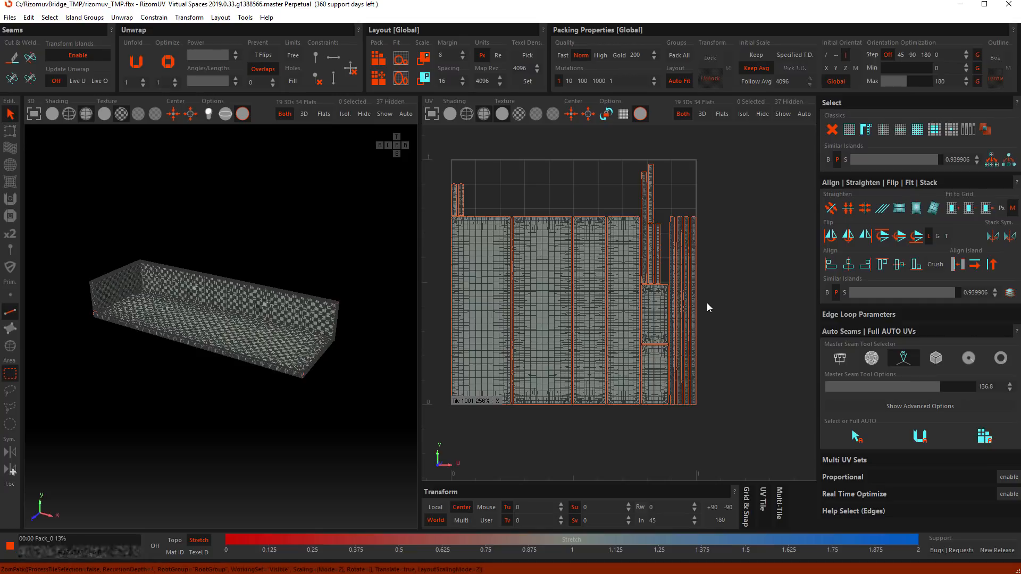
# - Examine the gaps between the repacked strips and compare them with the map resolution and island spacing settings
pyautogui.scroll(5, 682, 297)
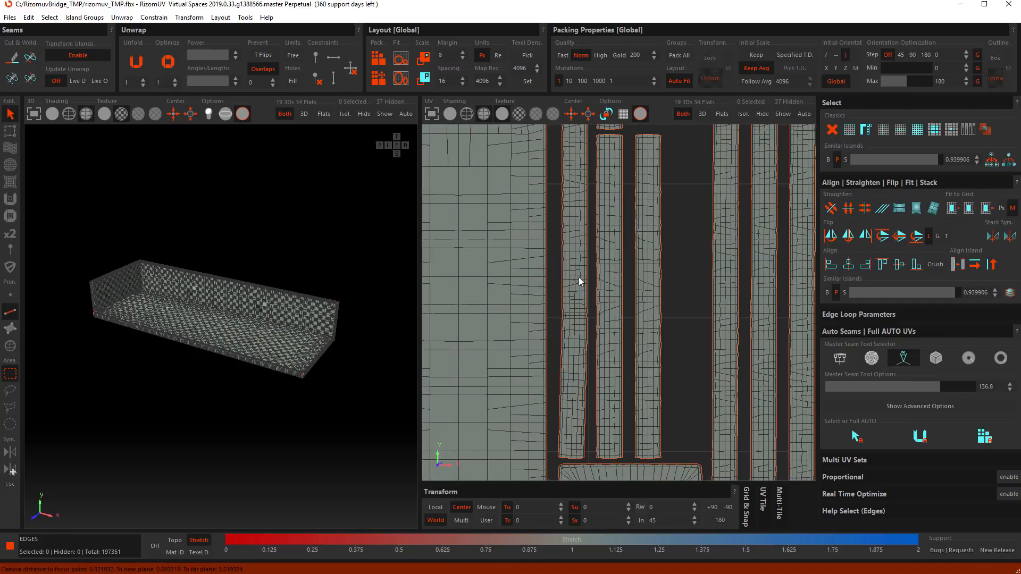
pyautogui.scroll(-1, 518, 352)
pyautogui.click(488, 80)
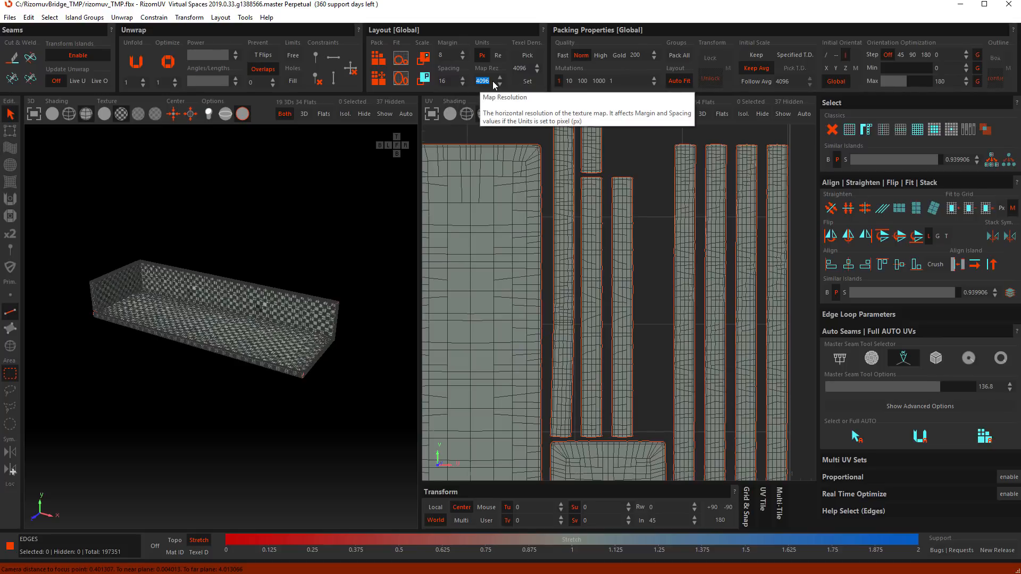
pyautogui.click(440, 83)
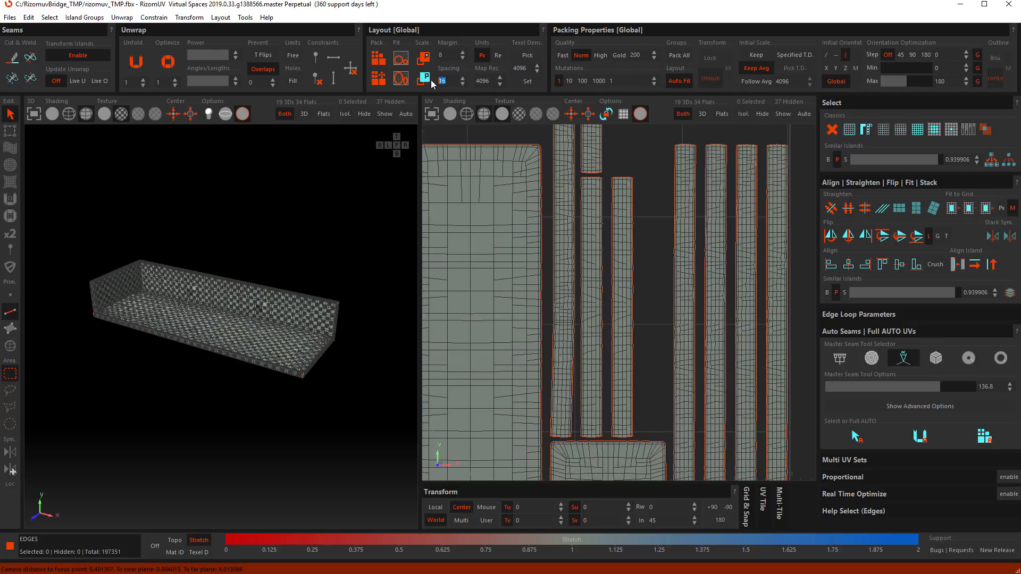
pyautogui.scroll(5, 726, 210)
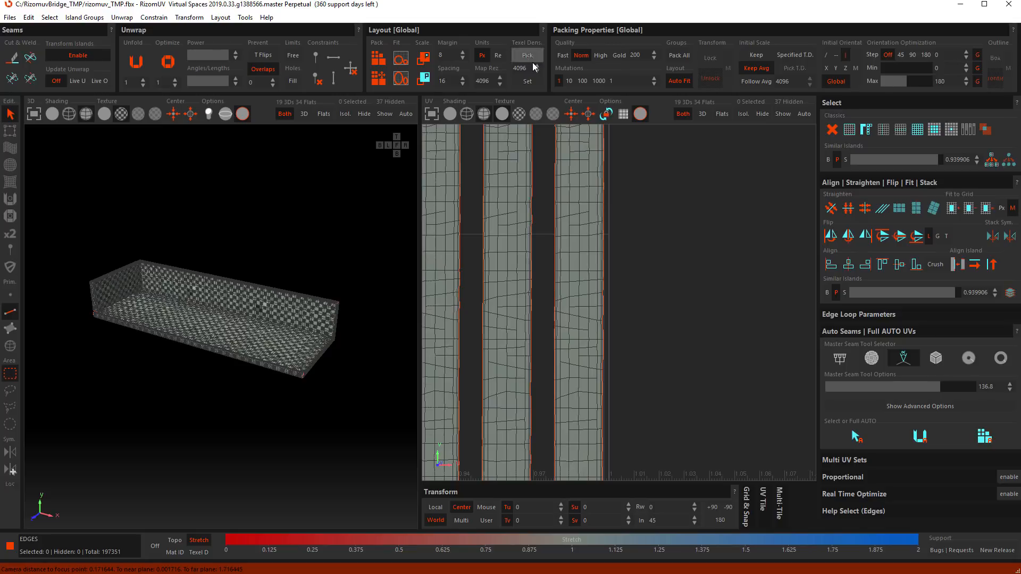
pyautogui.scroll(-5, 588, 265)
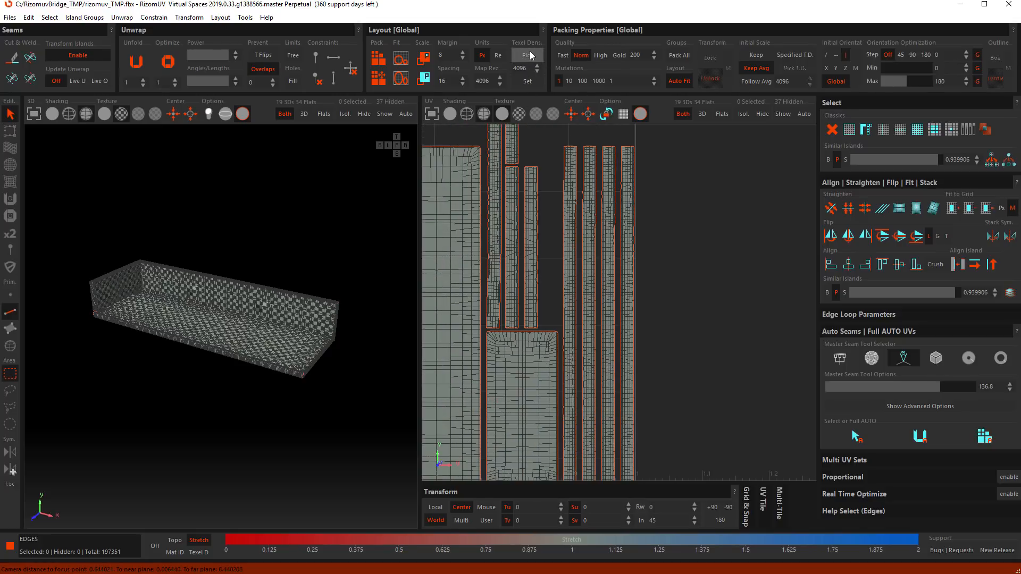
pyautogui.scroll(-4, 566, 376)
pyautogui.moveTo(565, 376); pyautogui.dragTo(717, 278, button='middle')
pyautogui.scroll(-1, 791, 341)
pyautogui.moveTo(790, 340); pyautogui.dragTo(713, 342, button='middle')
pyautogui.click(717, 336)
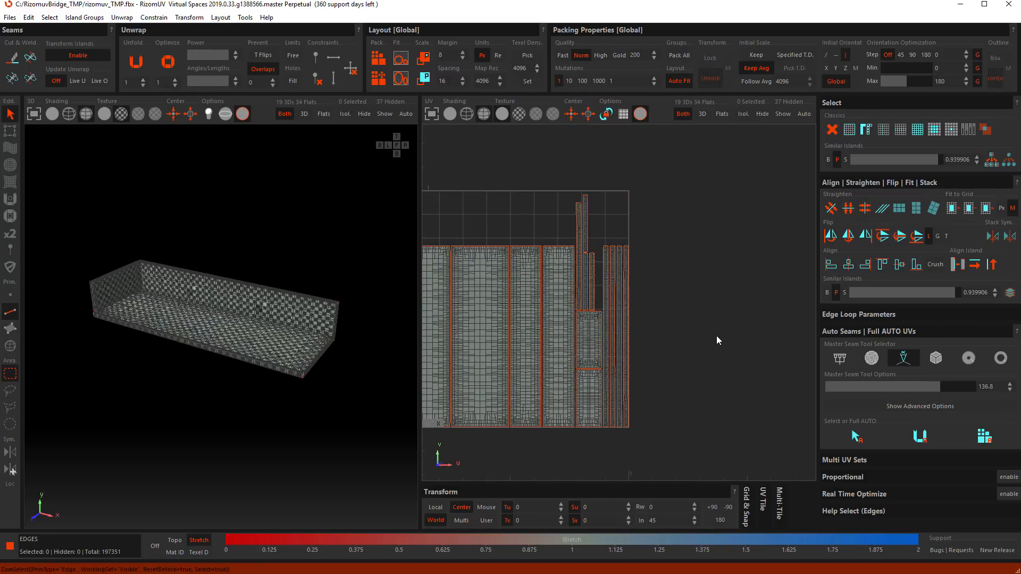
# - Exit isolation to bring the complete sofa model back into view
pyautogui.click(378, 245)
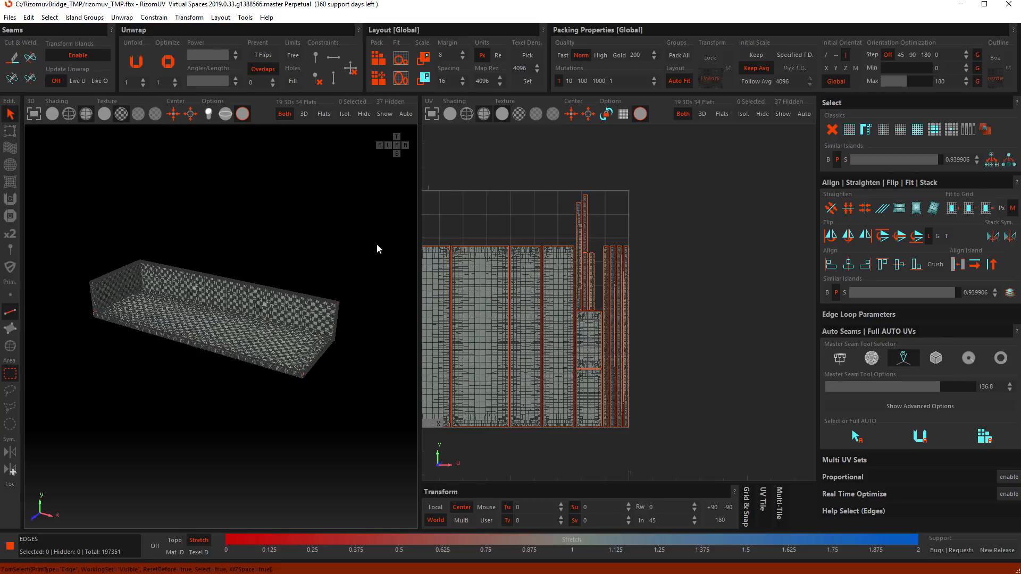
pyautogui.press('i')
pyautogui.scroll(4, 248, 332)
pyautogui.keyDown('alt'); pyautogui.moveTo(225, 350); pyautogui.dragTo(62, 225); pyautogui.keyUp('alt')
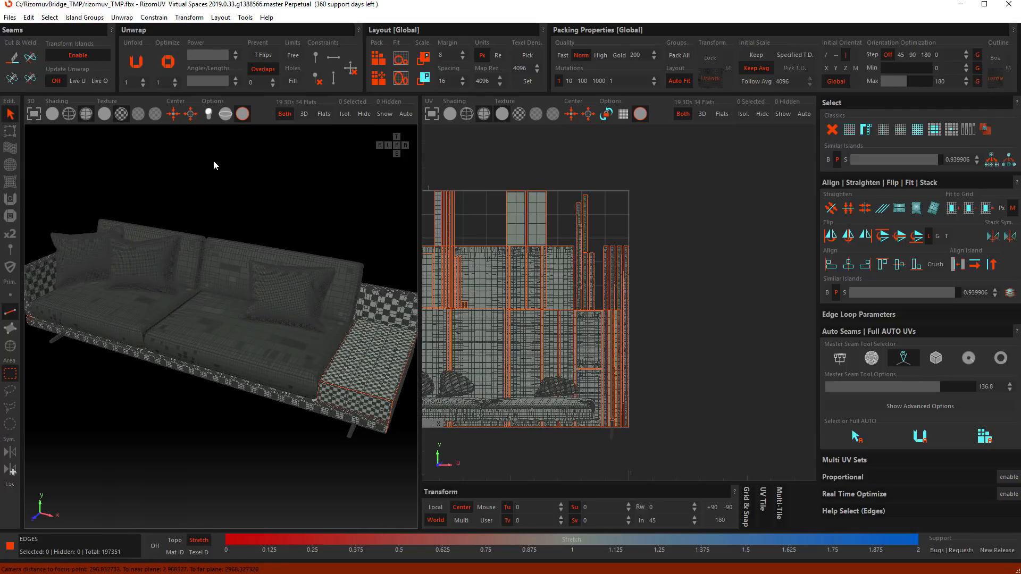
# - Isolate the two seat cushions and two backrest cushions as islands, and clear the island selection
pyautogui.press('F4')
pyautogui.click(223, 305)
pyautogui.keyDown('ctrl'); pyautogui.click(132, 307); pyautogui.keyUp('ctrl')
pyautogui.keyDown('ctrl'); pyautogui.click(190, 257); pyautogui.keyUp('ctrl')
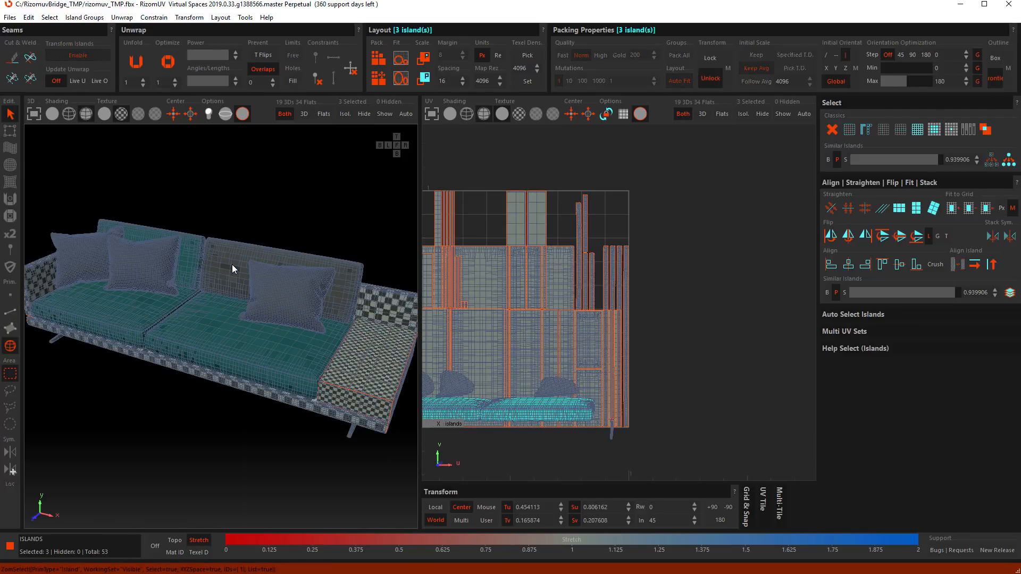
pyautogui.press('i')
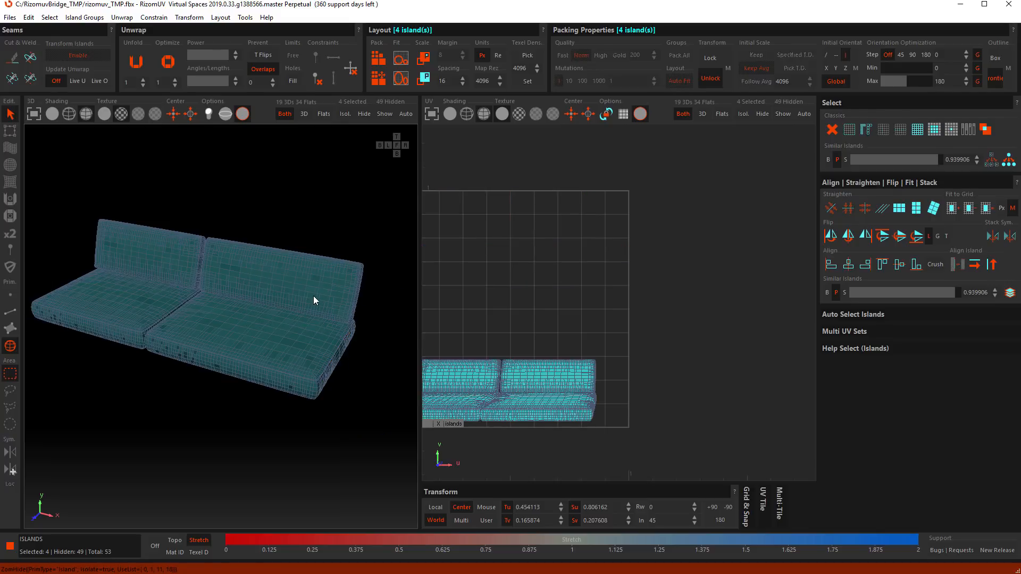
pyautogui.keyDown('alt'); pyautogui.moveTo(314, 300); pyautogui.dragTo(327, 221); pyautogui.keyUp('alt')
pyautogui.click(327, 220)
pyautogui.keyDown('alt'); pyautogui.moveTo(327, 229); pyautogui.dragTo(283, 337, button='right'); pyautogui.keyUp('alt')
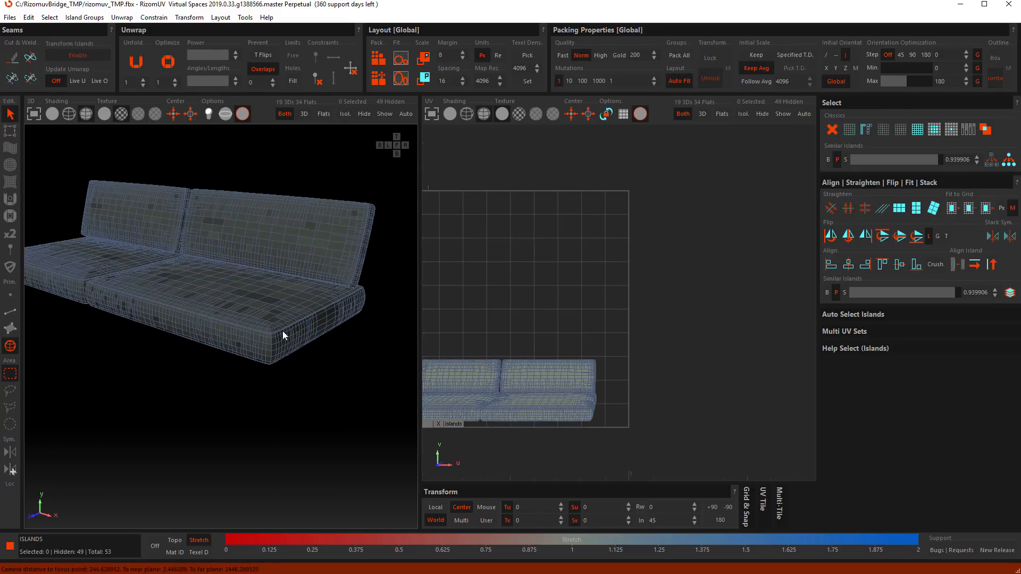
# - Switch to edge mode and auto-select the sharp edges of the four cushions
pyautogui.click(841, 317)
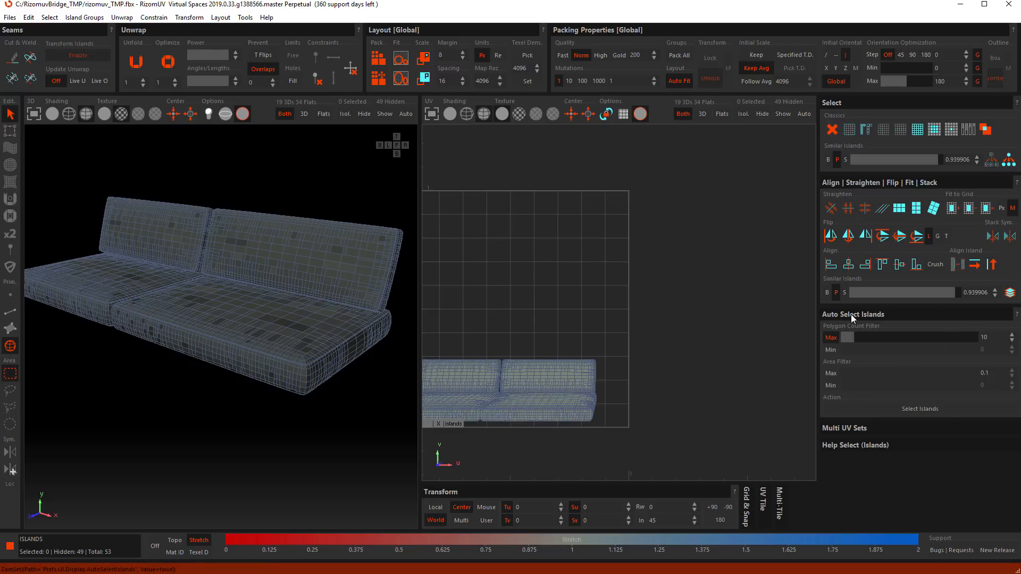
pyautogui.click(851, 314)
pyautogui.press('F2')
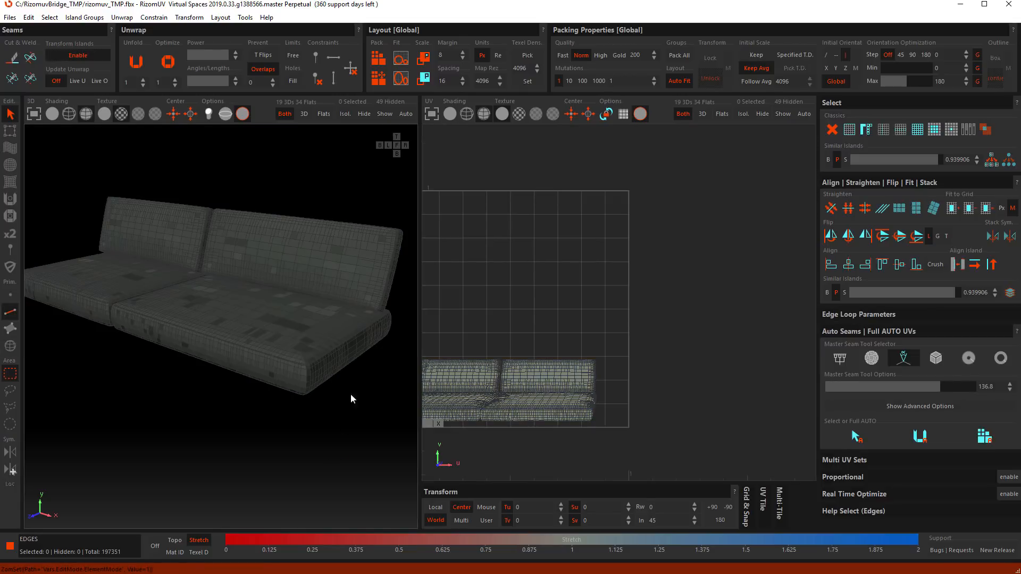
pyautogui.click(856, 436)
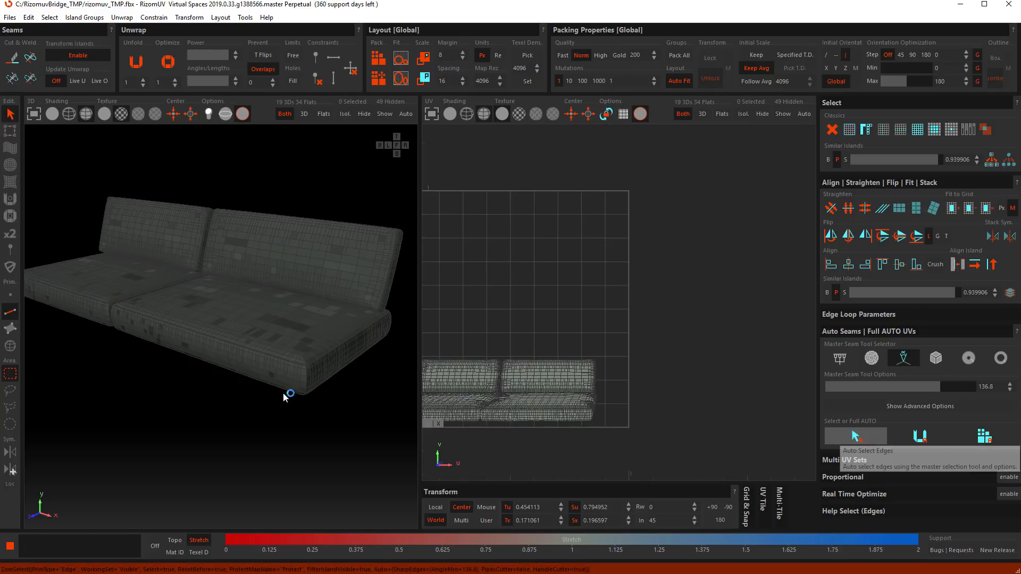
# - Examine the auto-selected edge loops around the seat and backrest cushions in wireframe display
pyautogui.keyDown('alt'); pyautogui.moveTo(307, 390); pyautogui.dragTo(313, 398); pyautogui.keyUp('alt')
pyautogui.scroll(6, 317, 359)
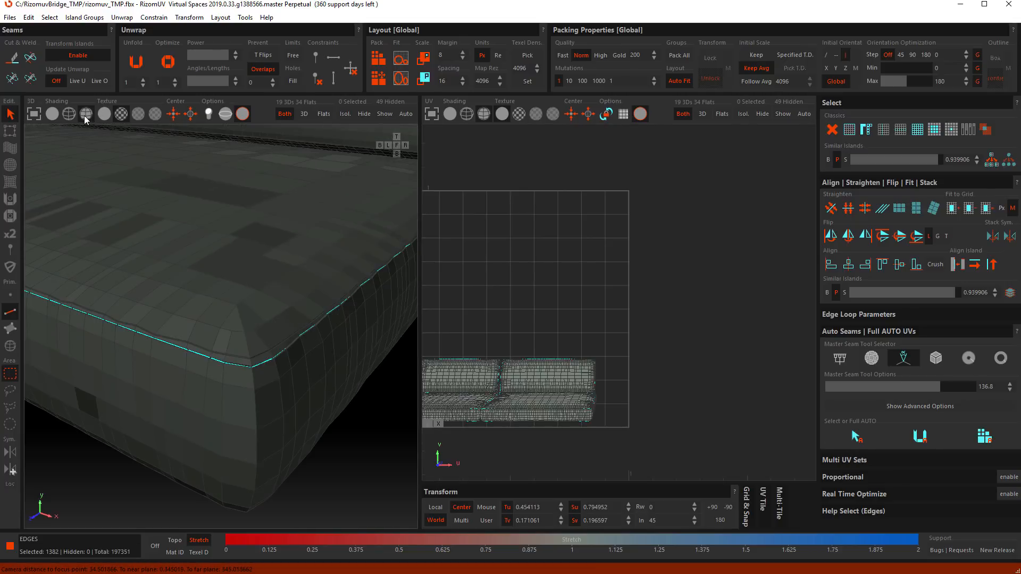
pyautogui.keyDown('alt'); pyautogui.moveTo(308, 337); pyautogui.dragTo(129, 151); pyautogui.keyUp('alt')
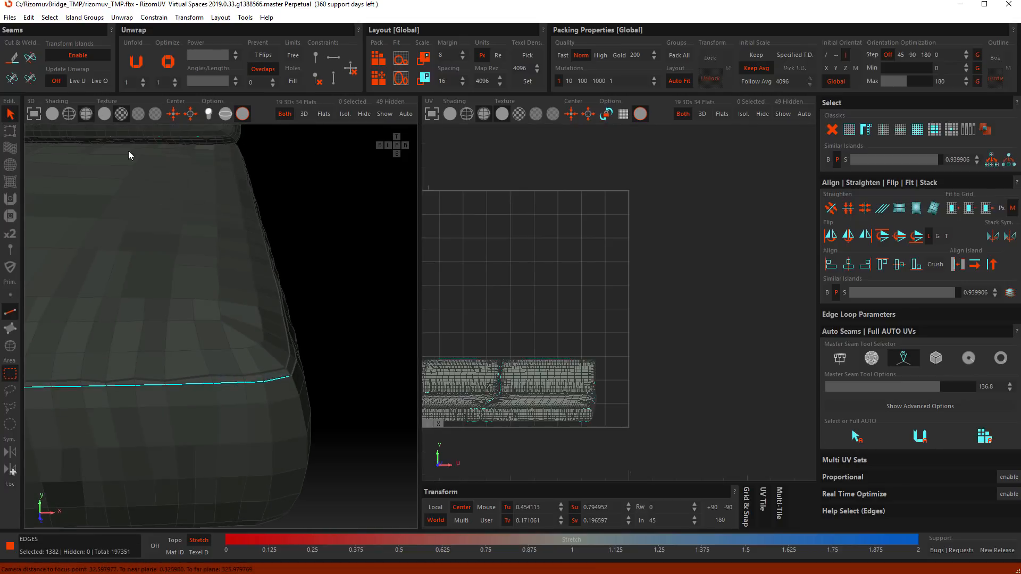
pyautogui.click(69, 115)
pyautogui.keyDown('alt'); pyautogui.moveTo(249, 330); pyautogui.dragTo(367, 396); pyautogui.keyUp('alt')
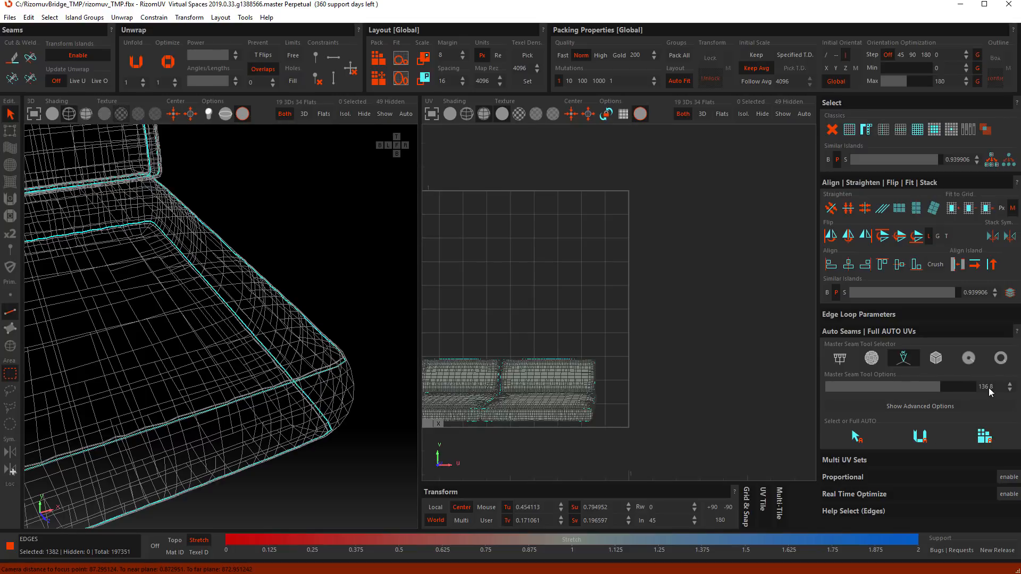
pyautogui.scroll(-5, 291, 304)
pyautogui.scroll(-2, 234, 372)
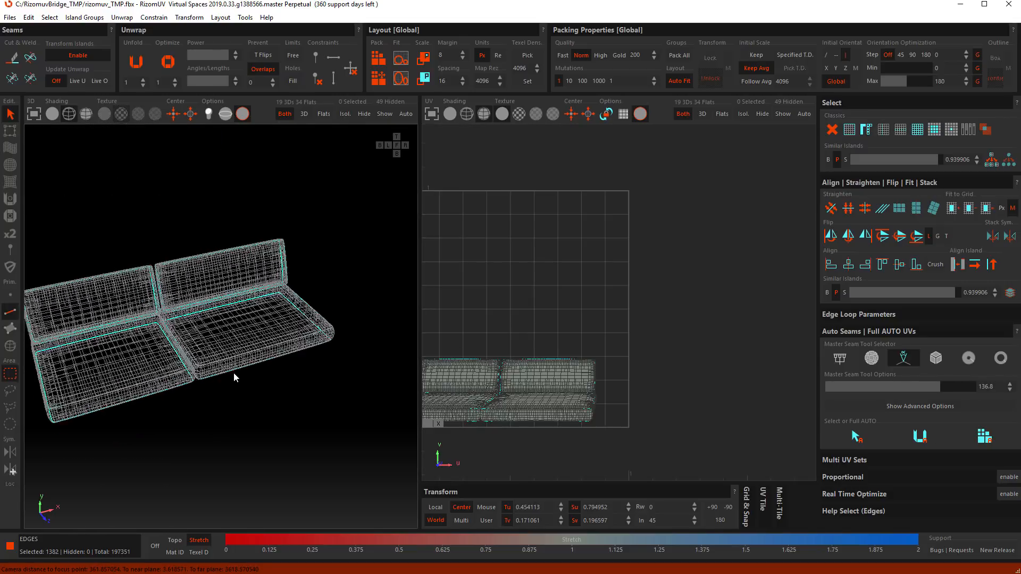
pyautogui.scroll(10, 239, 375)
pyautogui.scroll(-3, 246, 363)
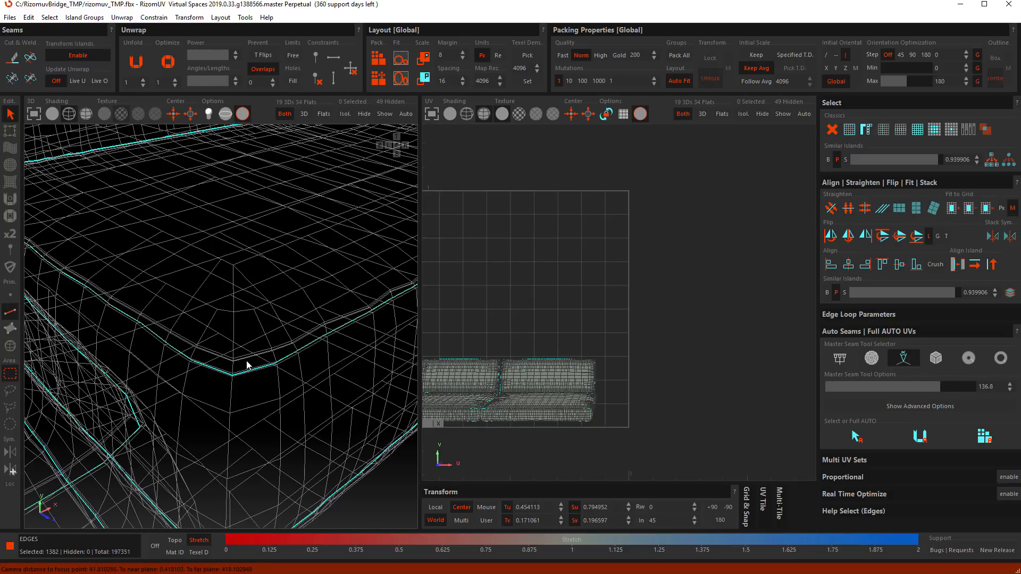
pyautogui.scroll(2, 311, 351)
pyautogui.scroll(-4, 314, 344)
pyautogui.scroll(-5, 311, 381)
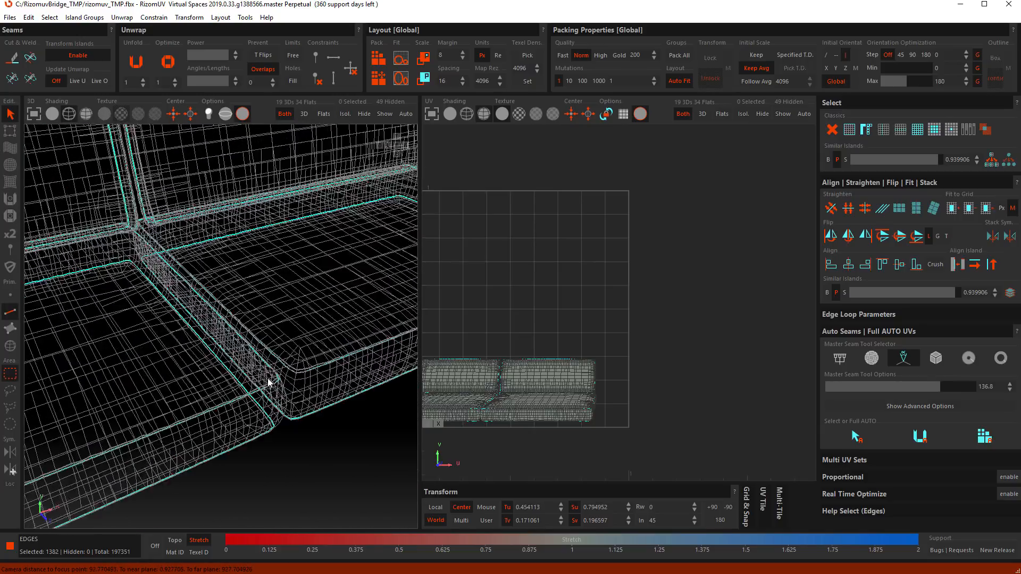
pyautogui.moveTo(375, 365); pyautogui.dragTo(461, 345, button='middle')
pyautogui.scroll(2, 321, 343)
pyautogui.moveTo(321, 344); pyautogui.dragTo(201, 377, button='middle')
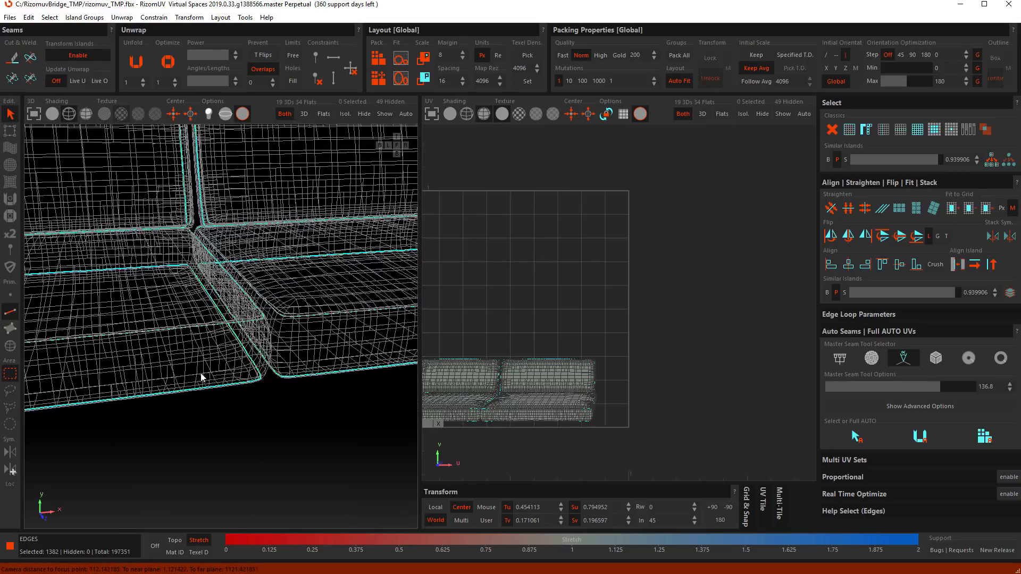
# - Cut the cushions along the selected edges, unfold the pieces and pack them into the UV tile
pyautogui.press('c')
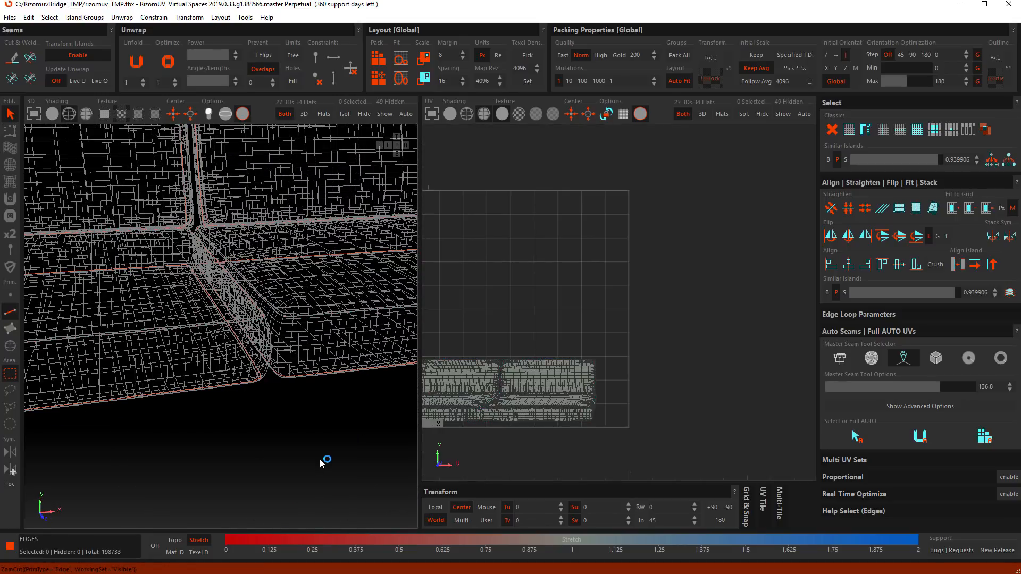
pyautogui.press('u')
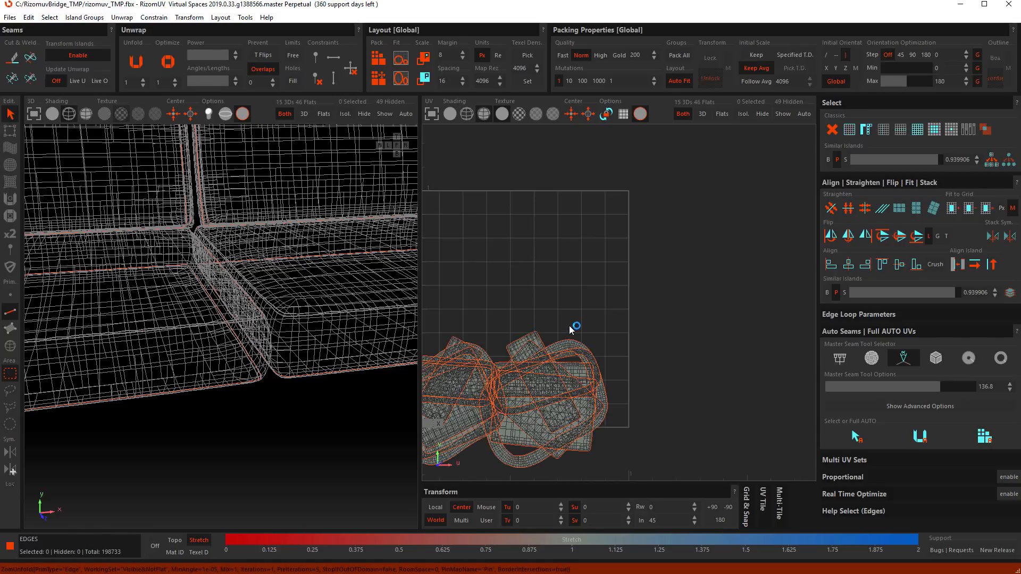
pyautogui.press('p')
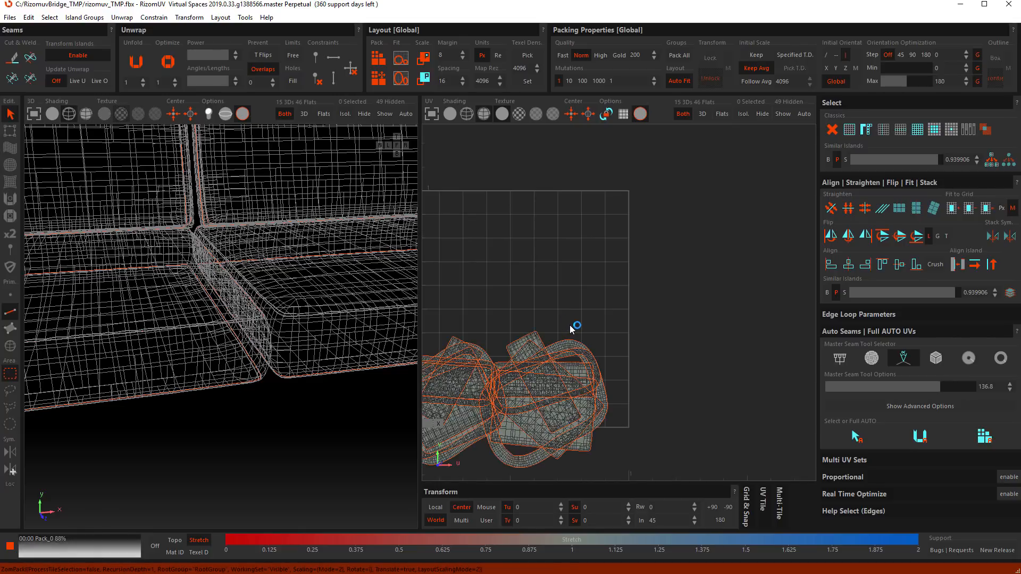
pyautogui.scroll(5, 579, 327)
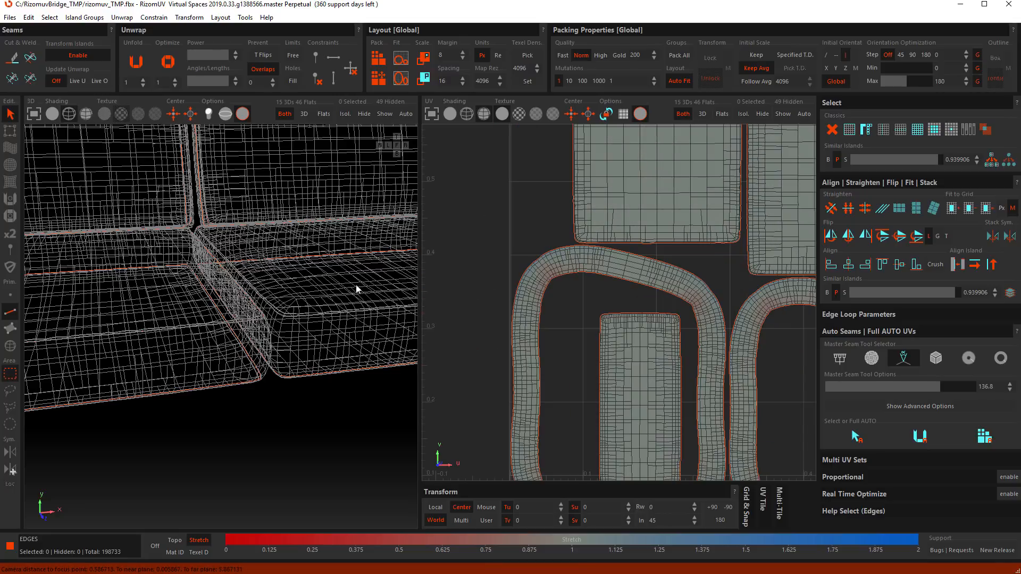
# - Switch the model to shaded wireframe display and select the vertical edge lines at the seat cushions' facing front corners
pyautogui.scroll(-5, 224, 331)
pyautogui.scroll(3, 225, 331)
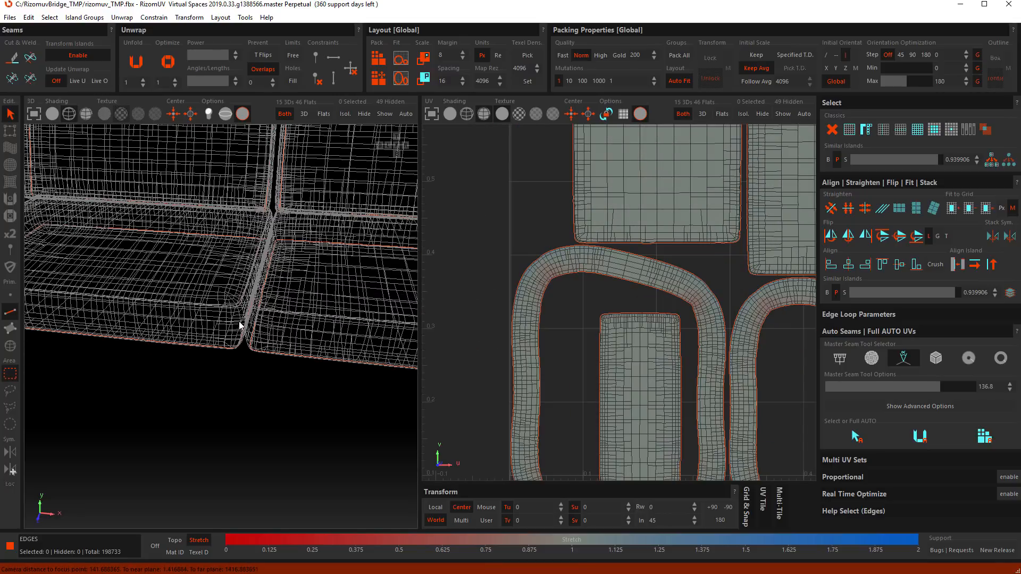
pyautogui.click(52, 113)
pyautogui.click(86, 114)
pyautogui.scroll(5, 246, 371)
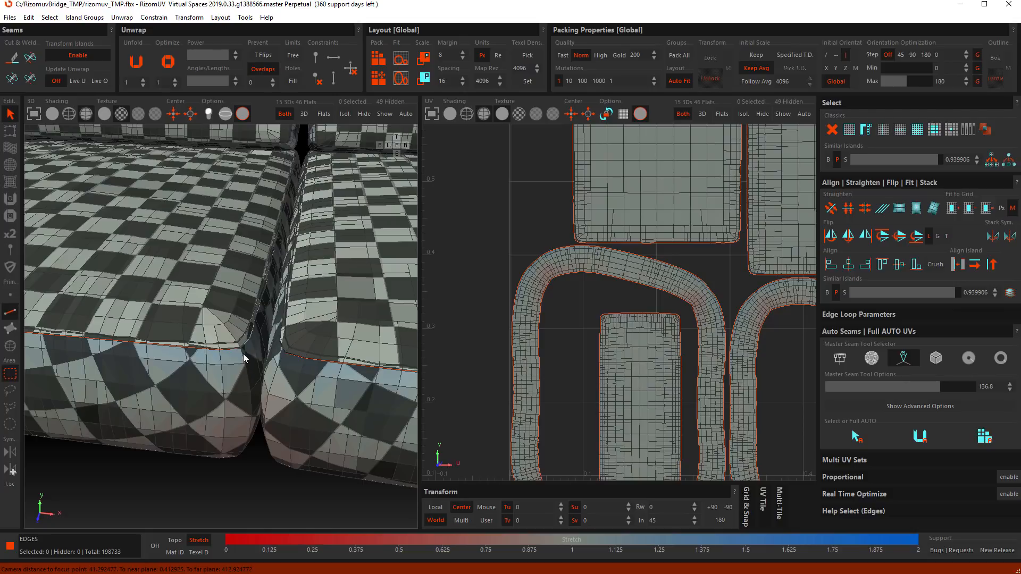
pyautogui.doubleClick(244, 353)
pyautogui.keyDown('ctrl'); pyautogui.doubleClick(276, 372); pyautogui.keyUp('ctrl')
pyautogui.scroll(-5, 268, 368)
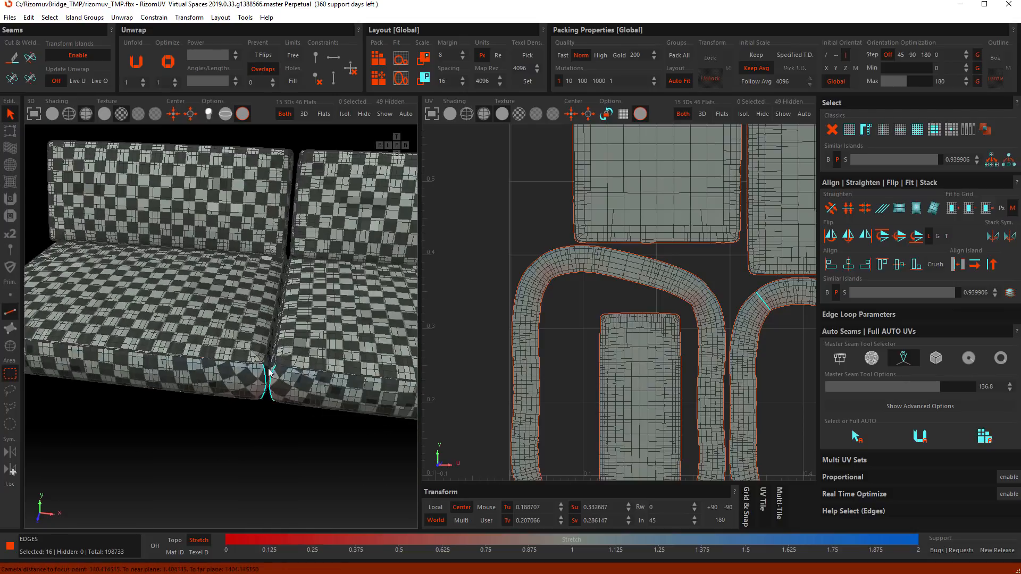
# - Add the vertical edge lines at the seat cushion's outer front and outer rear corners to the selection
pyautogui.scroll(-3, 250, 364)
pyautogui.scroll(8, 251, 325)
pyautogui.keyDown('ctrl'); pyautogui.doubleClick(244, 340); pyautogui.keyUp('ctrl')
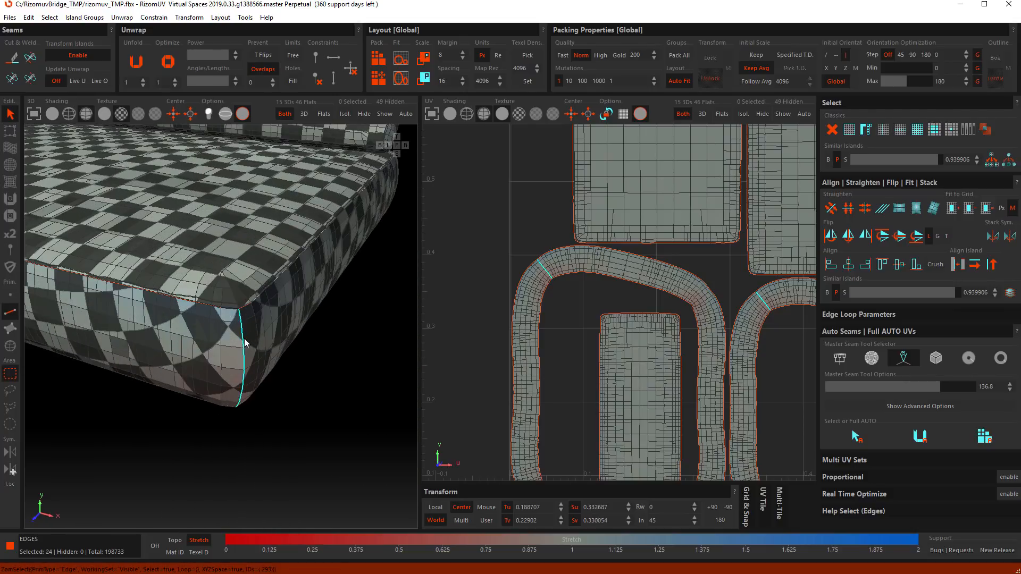
pyautogui.scroll(-4, 244, 338)
pyautogui.keyDown('alt'); pyautogui.moveTo(244, 339); pyautogui.dragTo(171, 303); pyautogui.keyUp('alt')
pyautogui.scroll(5, 250, 322)
pyautogui.keyDown('ctrl'); pyautogui.doubleClick(256, 381); pyautogui.keyUp('ctrl')
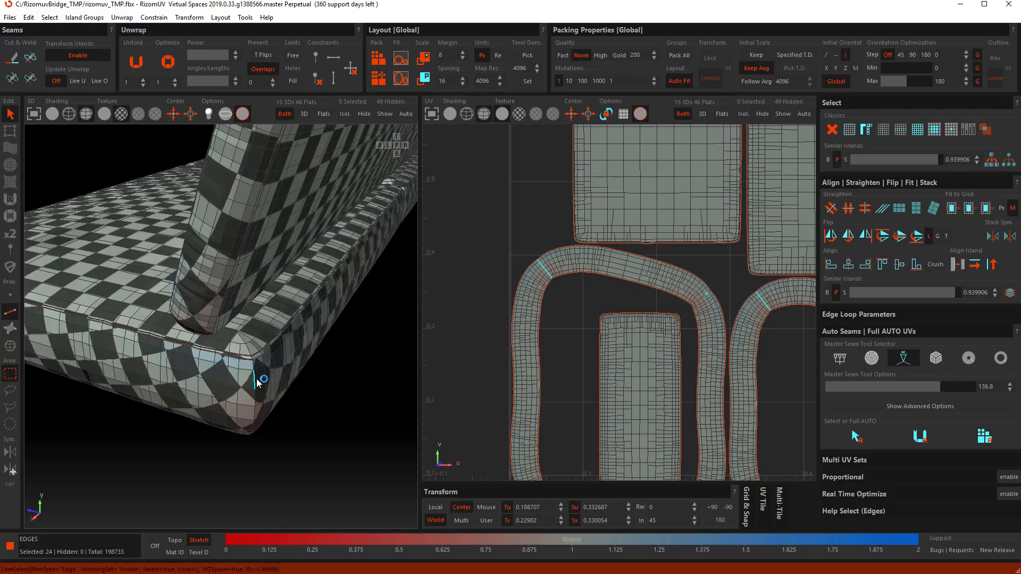
# - Add the vertical edge line at the seat cushion's next unmarked outer corner to the selection
pyautogui.keyDown('alt'); pyautogui.moveTo(256, 382); pyautogui.dragTo(263, 327); pyautogui.keyUp('alt')
pyautogui.scroll(3, 239, 332)
pyautogui.keyDown('alt'); pyautogui.moveTo(174, 374); pyautogui.dragTo(159, 404); pyautogui.keyUp('alt')
pyautogui.scroll(4, 229, 309)
pyautogui.keyDown('ctrl'); pyautogui.click(174, 327); pyautogui.keyUp('ctrl')
pyautogui.keyDown('ctrl'); pyautogui.doubleClick(173, 327); pyautogui.keyUp('ctrl')
pyautogui.scroll(-7, 174, 327)
pyautogui.keyDown('alt'); pyautogui.moveTo(95, 374); pyautogui.dragTo(91, 343, button='middle'); pyautogui.keyUp('alt')
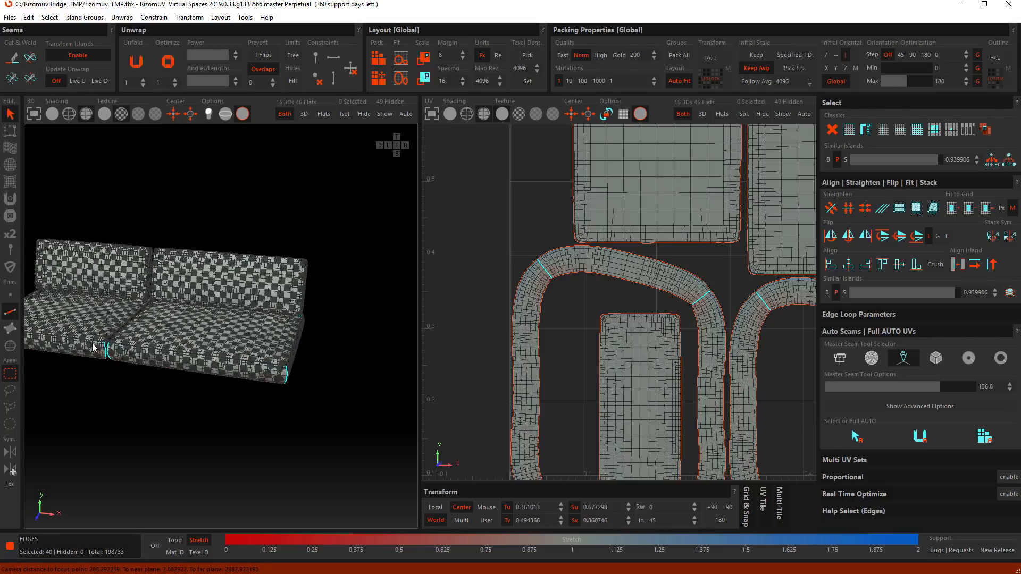
# - Add the edge lines across the border at the first backrest cushion's outer and inner upper corners to the selection
pyautogui.keyDown('alt'); pyautogui.moveTo(92, 343); pyautogui.dragTo(217, 319); pyautogui.keyUp('alt')
pyautogui.scroll(8, 331, 266)
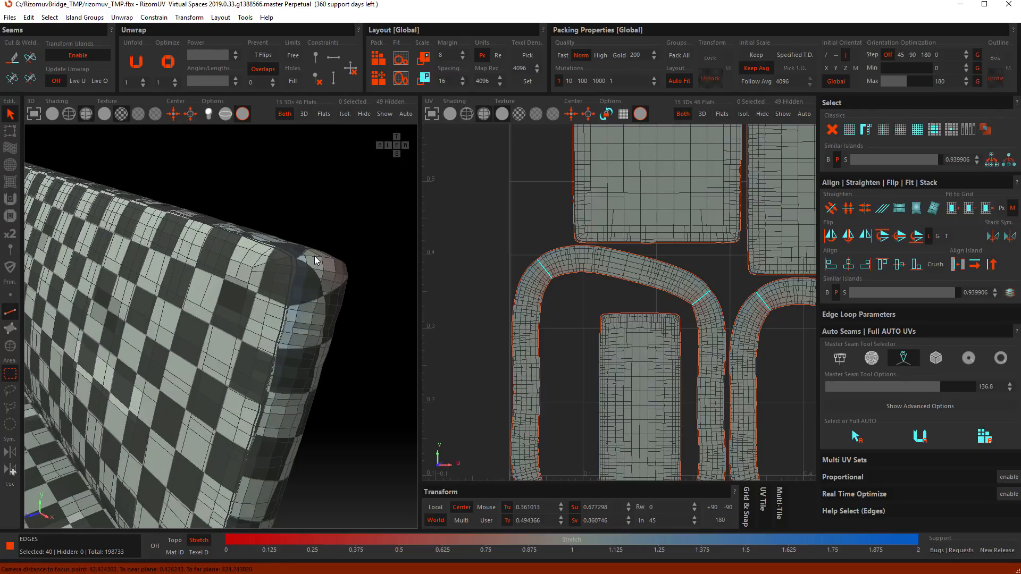
pyautogui.keyDown('ctrl'); pyautogui.doubleClick(318, 263); pyautogui.keyUp('ctrl')
pyautogui.scroll(-6, 182, 290)
pyautogui.keyDown('alt'); pyautogui.moveTo(183, 295); pyautogui.dragTo(227, 283); pyautogui.keyUp('alt')
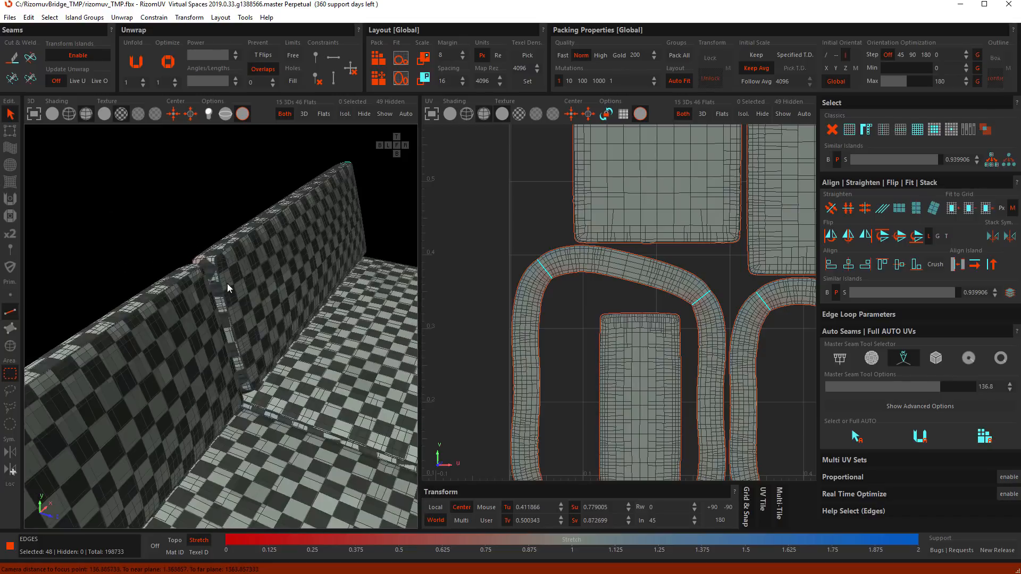
pyautogui.scroll(6, 197, 250)
pyautogui.keyDown('ctrl'); pyautogui.doubleClick(186, 233); pyautogui.keyUp('ctrl')
pyautogui.hotkey('ctrl', 'z')
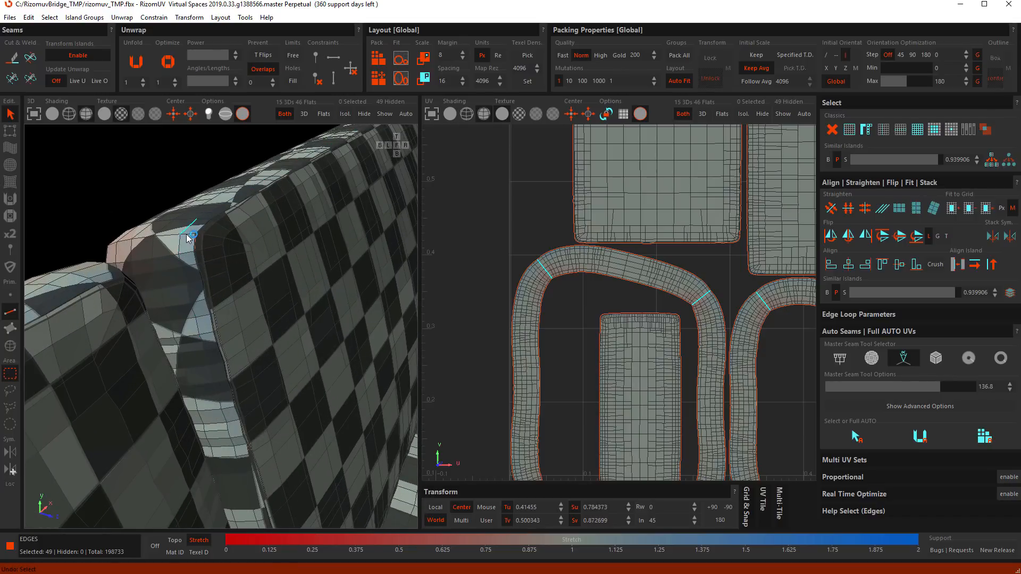
pyautogui.keyDown('ctrl'); pyautogui.doubleClick(187, 233); pyautogui.keyUp('ctrl')
# - Add the border edge lines at both backrest cushions' inner lower corners and the second cushion's inner upper corner to the selection
pyautogui.scroll(-6, 187, 234)
pyautogui.scroll(4, 212, 278)
pyautogui.keyDown('alt'); pyautogui.moveTo(188, 236); pyautogui.dragTo(251, 363); pyautogui.keyUp('alt')
pyautogui.scroll(8, 251, 362)
pyautogui.scroll(-3, 245, 343)
pyautogui.keyDown('ctrl'); pyautogui.doubleClick(251, 278); pyautogui.keyUp('ctrl')
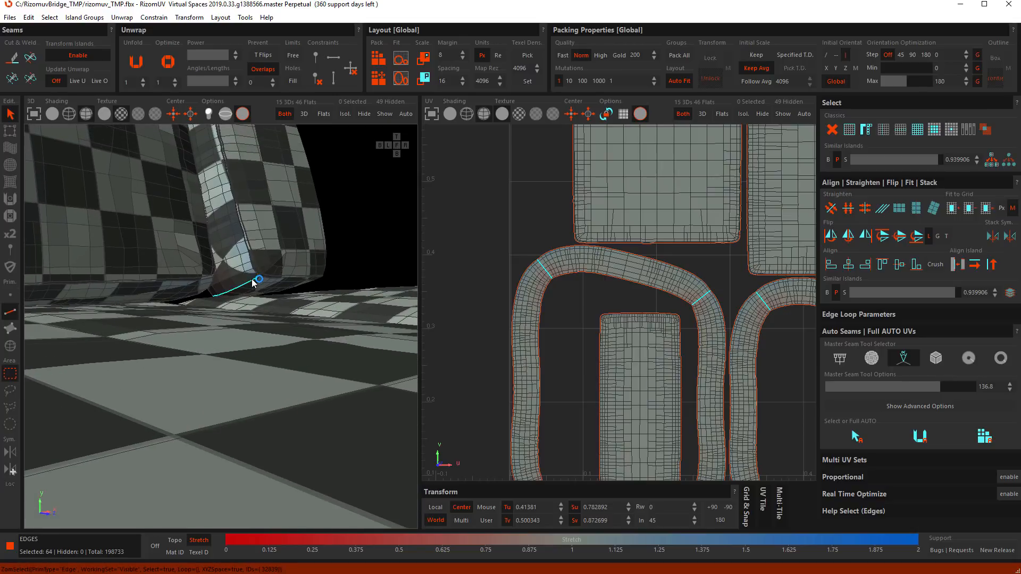
pyautogui.scroll(-10, 251, 286)
pyautogui.scroll(10, 261, 292)
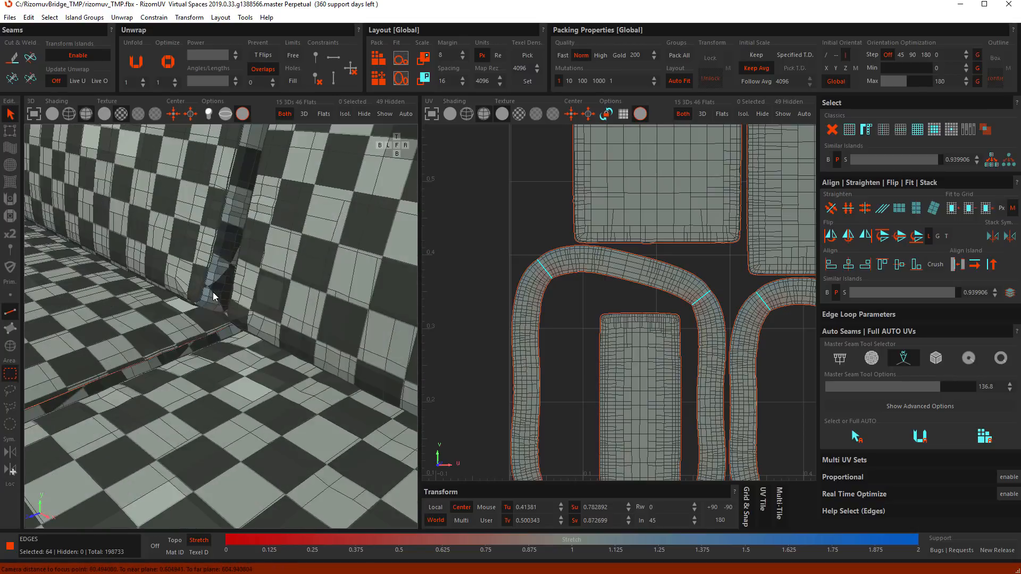
pyautogui.keyDown('ctrl'); pyautogui.doubleClick(203, 327); pyautogui.keyUp('ctrl')
pyautogui.keyDown('alt'); pyautogui.moveTo(204, 327); pyautogui.dragTo(283, 208); pyautogui.keyUp('alt')
pyautogui.keyDown('ctrl'); pyautogui.doubleClick(283, 206); pyautogui.keyUp('ctrl')
pyautogui.scroll(-8, 282, 207)
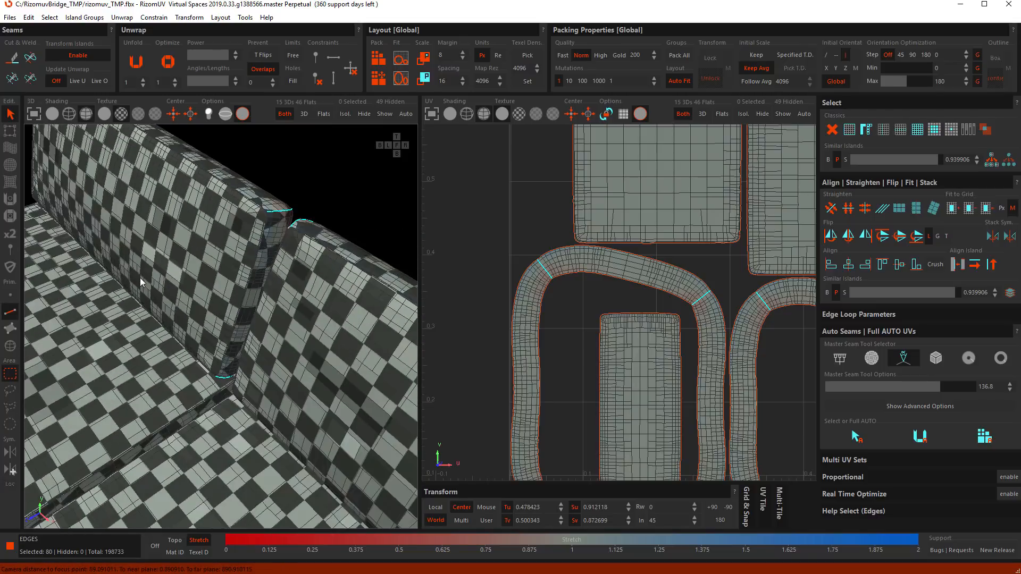
# - Add the border edge lines at the second backrest cushion's outer corners and the seat cushion's outer rear corner to the selection
pyautogui.keyDown('alt'); pyautogui.moveTo(139, 277); pyautogui.dragTo(234, 272); pyautogui.keyUp('alt')
pyautogui.scroll(5, 217, 204)
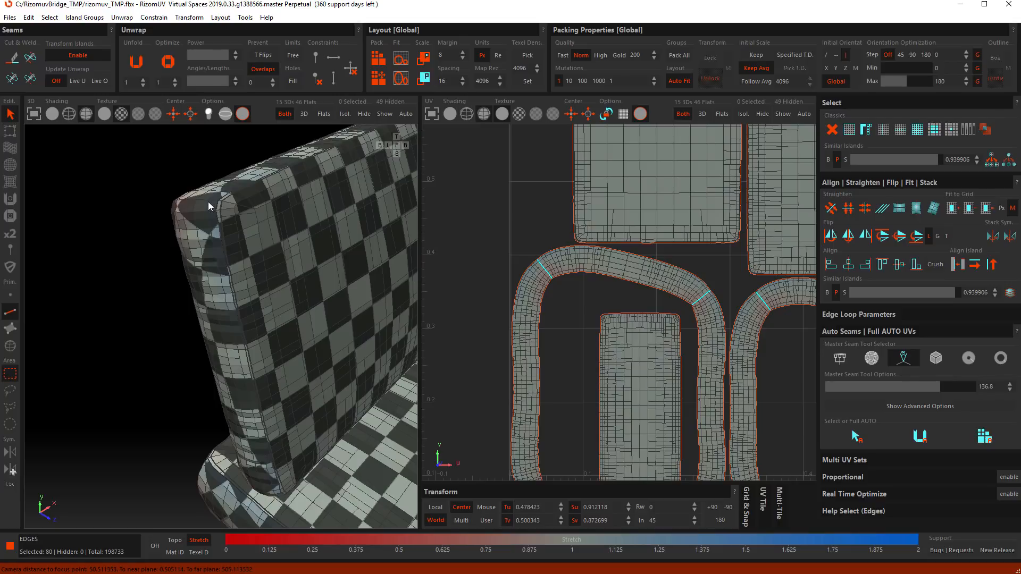
pyautogui.scroll(3, 208, 205)
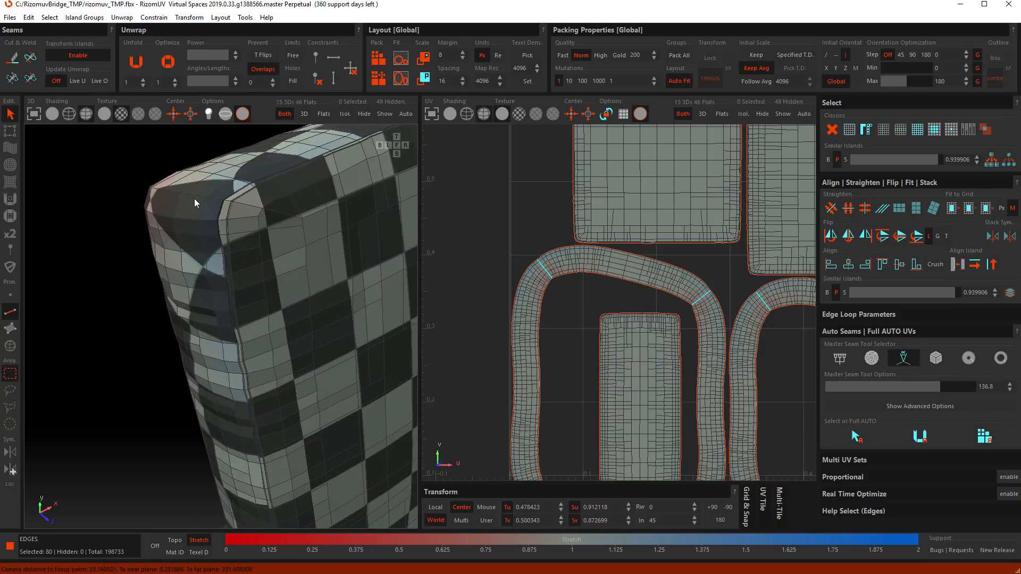
pyautogui.keyDown('ctrl'); pyautogui.doubleClick(194, 199); pyautogui.keyUp('ctrl')
pyautogui.scroll(-5, 195, 201)
pyautogui.keyDown('alt'); pyautogui.moveTo(242, 326); pyautogui.dragTo(274, 219, button='middle'); pyautogui.keyUp('alt')
pyautogui.keyDown('alt'); pyautogui.moveTo(239, 340); pyautogui.dragTo(207, 336); pyautogui.keyUp('alt')
pyautogui.scroll(5, 273, 298)
pyautogui.keyDown('ctrl'); pyautogui.doubleClick(283, 295); pyautogui.keyUp('ctrl')
pyautogui.scroll(-5, 283, 296)
pyautogui.scroll(3, 162, 349)
pyautogui.keyDown('ctrl'); pyautogui.doubleClick(162, 349); pyautogui.keyUp('ctrl')
pyautogui.scroll(-5, 159, 352)
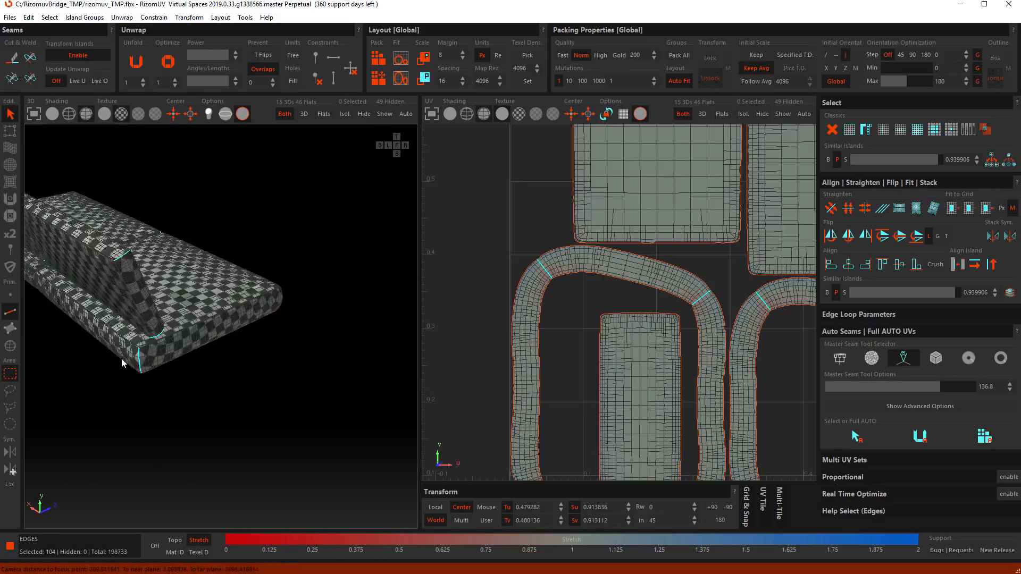
# - Add the vertical edge lines at the two seat cushions' adjoining rear corners to the selection
pyautogui.keyDown('alt'); pyautogui.moveTo(122, 358); pyautogui.dragTo(355, 372); pyautogui.keyUp('alt')
pyautogui.scroll(8, 207, 306)
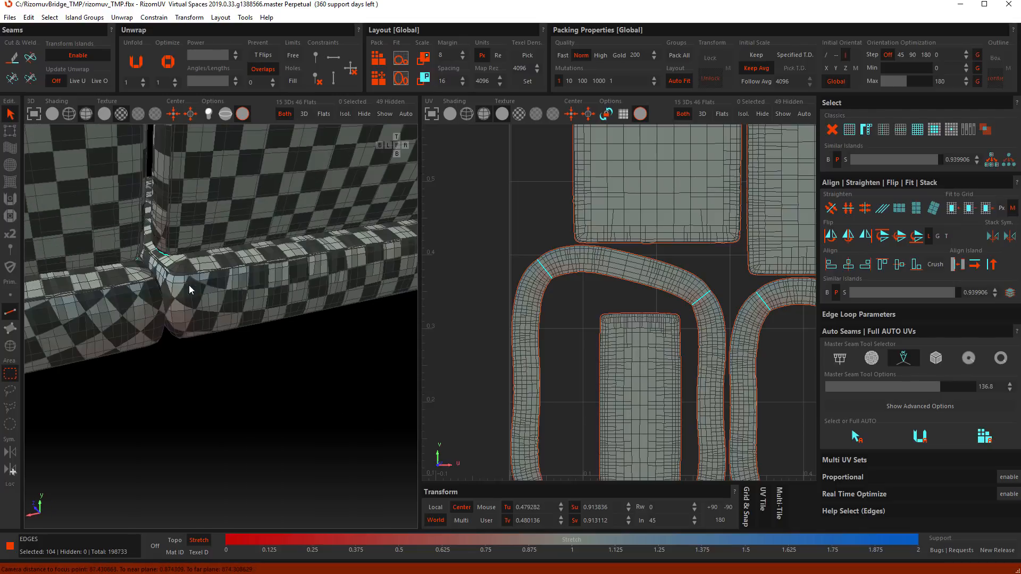
pyautogui.keyDown('ctrl'); pyautogui.doubleClick(155, 289); pyautogui.keyUp('ctrl')
pyautogui.keyDown('ctrl'); pyautogui.doubleClick(133, 291); pyautogui.keyUp('ctrl')
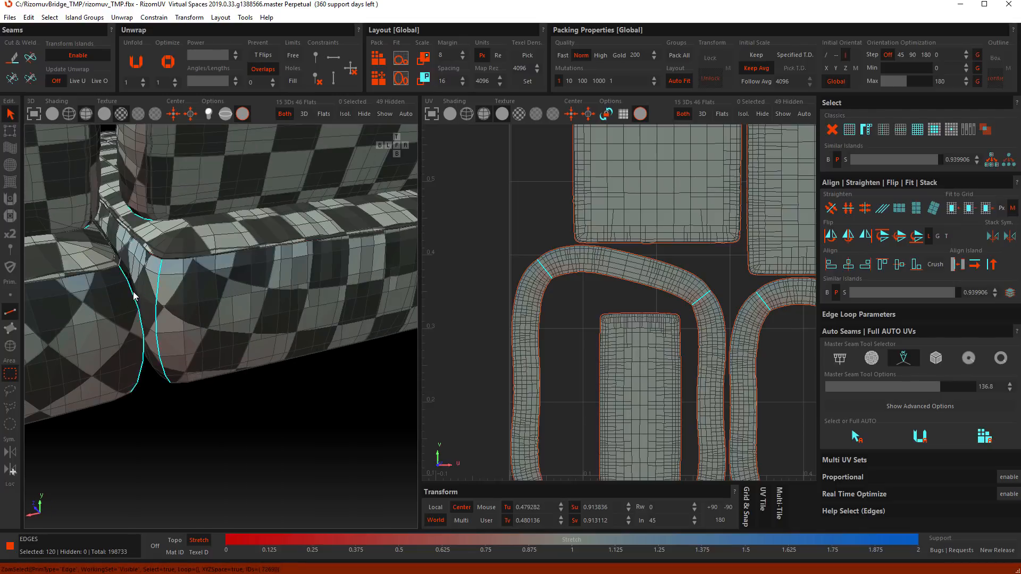
# - Check the seat cushion's front corner seam and cut the cushions' border strips along the selected corner edges
pyautogui.scroll(-6, 190, 332)
pyautogui.scroll(2, 234, 357)
pyautogui.keyDown('alt'); pyautogui.moveTo(226, 346); pyautogui.dragTo(413, 344); pyautogui.keyUp('alt')
pyautogui.keyDown('alt'); pyautogui.moveTo(412, 343); pyautogui.dragTo(209, 344, button='middle'); pyautogui.keyUp('alt')
pyautogui.scroll(9, 193, 352)
pyautogui.scroll(5, 181, 348)
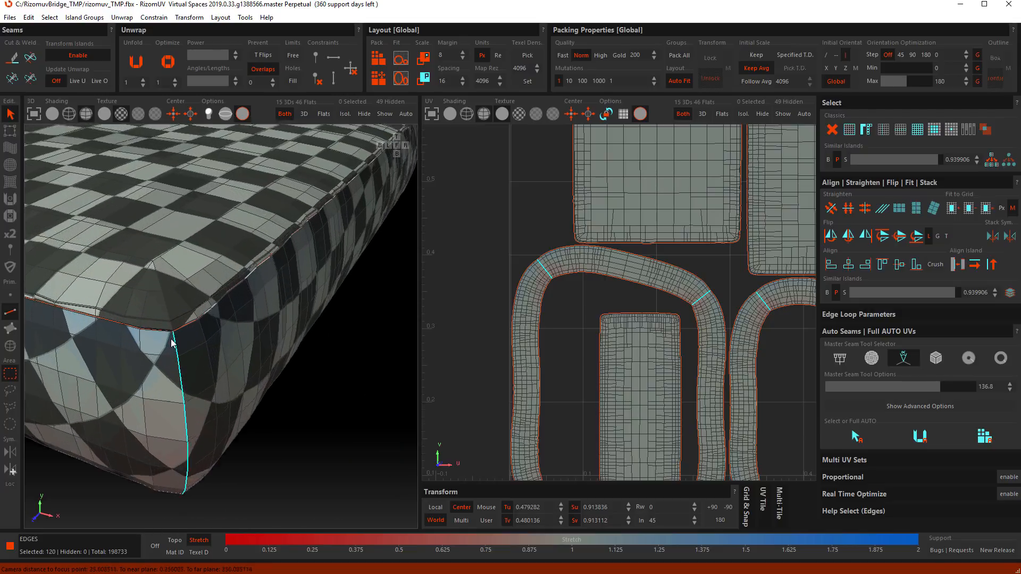
pyautogui.scroll(2, 179, 334)
pyautogui.scroll(4, 179, 333)
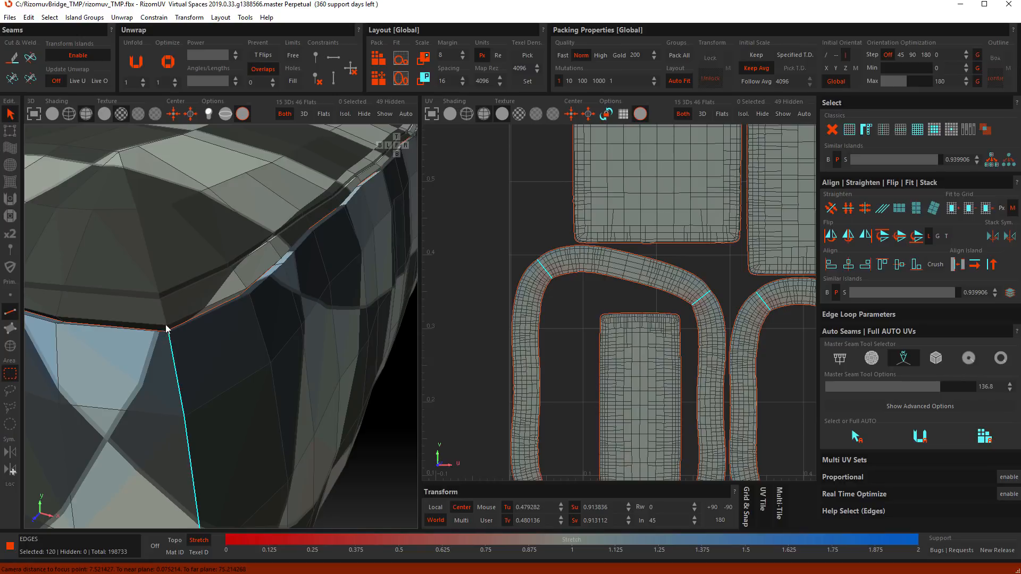
pyautogui.scroll(-5, 167, 329)
pyautogui.scroll(-4, 197, 416)
pyautogui.press('c')
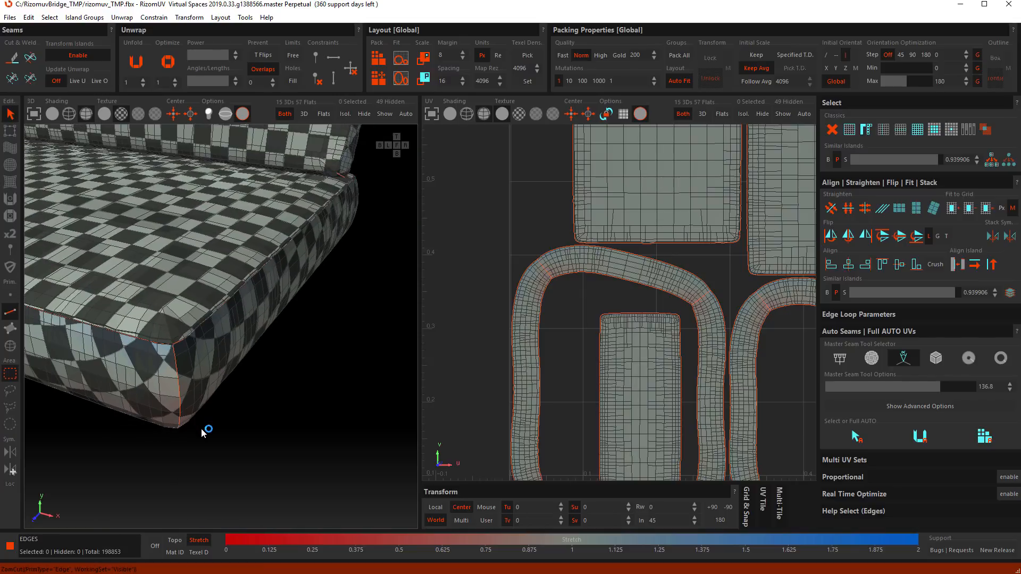
# - Select all the cushion edges in the UV layout, unfold the pieces and clear the selection
pyautogui.scroll(-6, 264, 429)
pyautogui.scroll(-10, 604, 376)
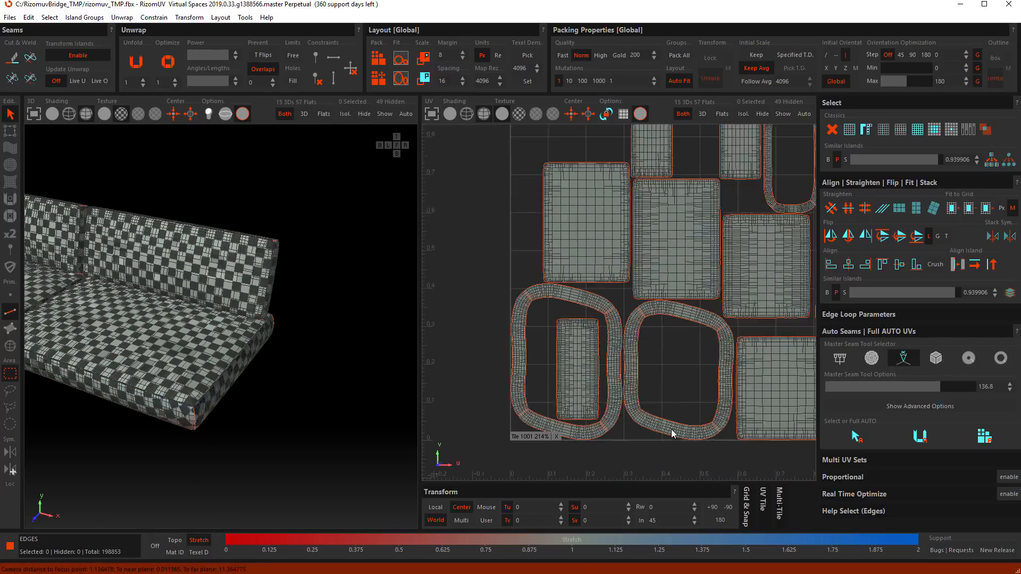
pyautogui.moveTo(604, 372); pyautogui.dragTo(686, 462, button='middle')
pyautogui.press('u')
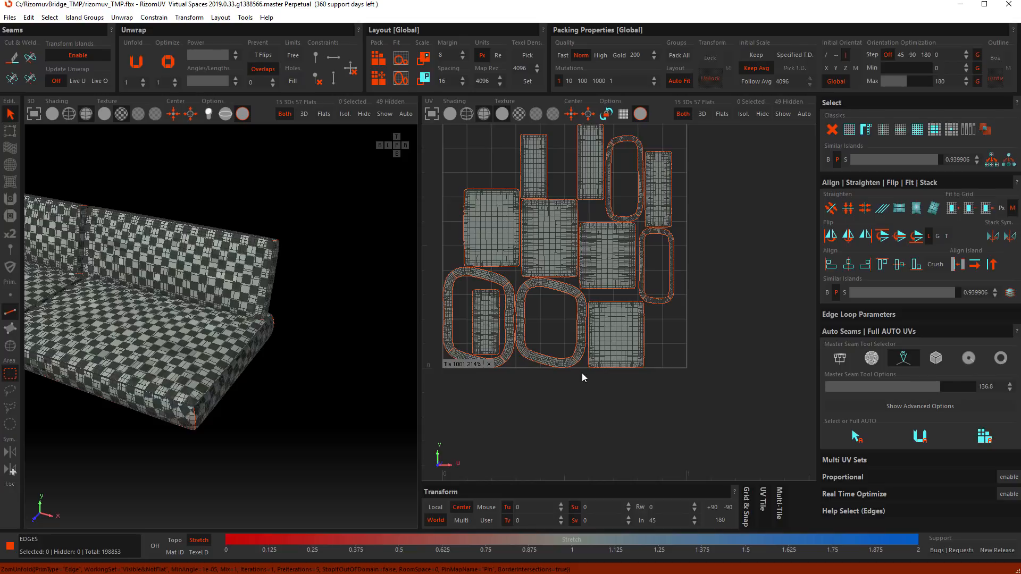
pyautogui.scroll(-3, 581, 373)
pyautogui.moveTo(705, 433); pyautogui.dragTo(379, 52)
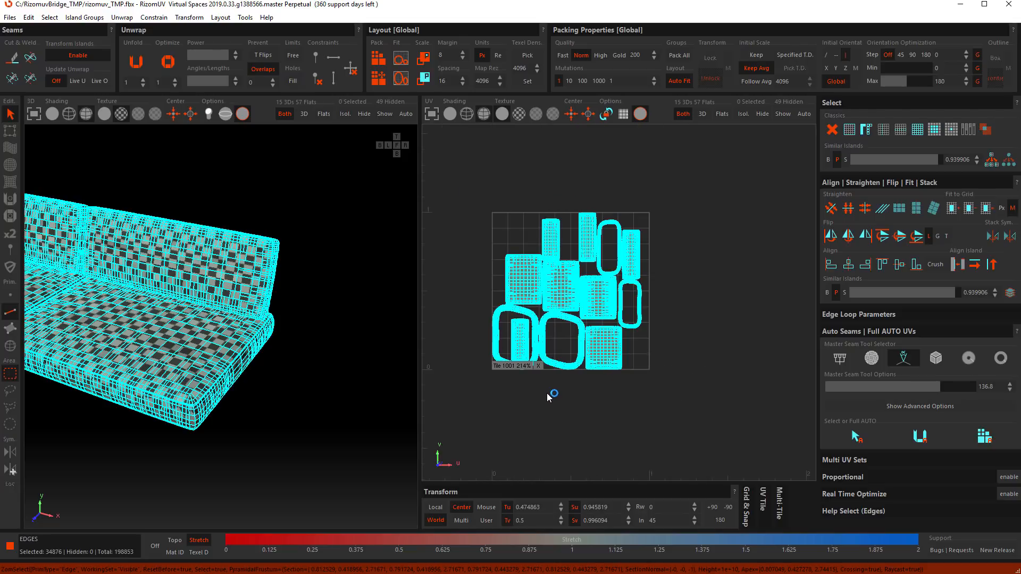
pyautogui.moveTo(555, 381); pyautogui.dragTo(586, 394, button='middle')
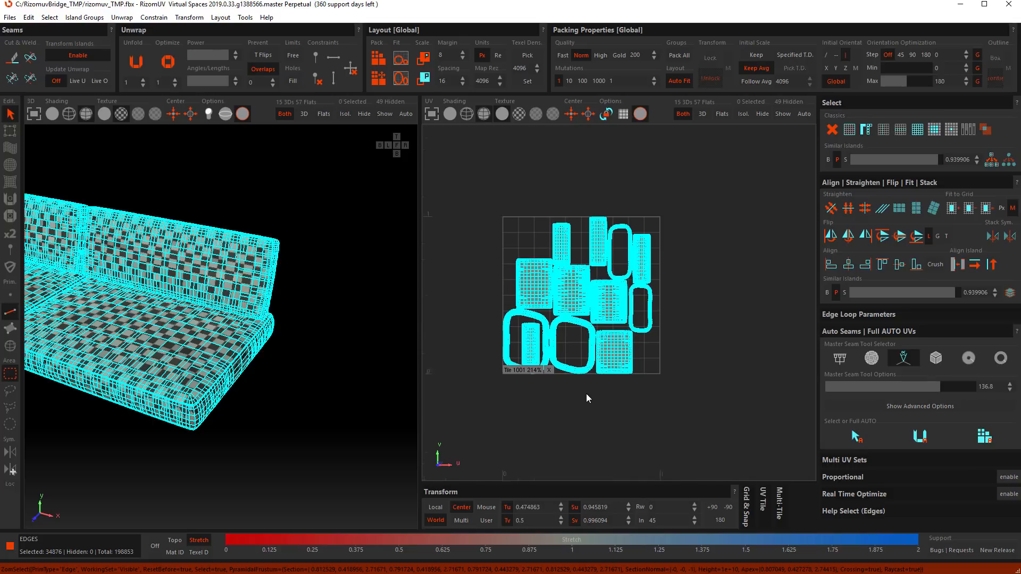
pyautogui.press('u')
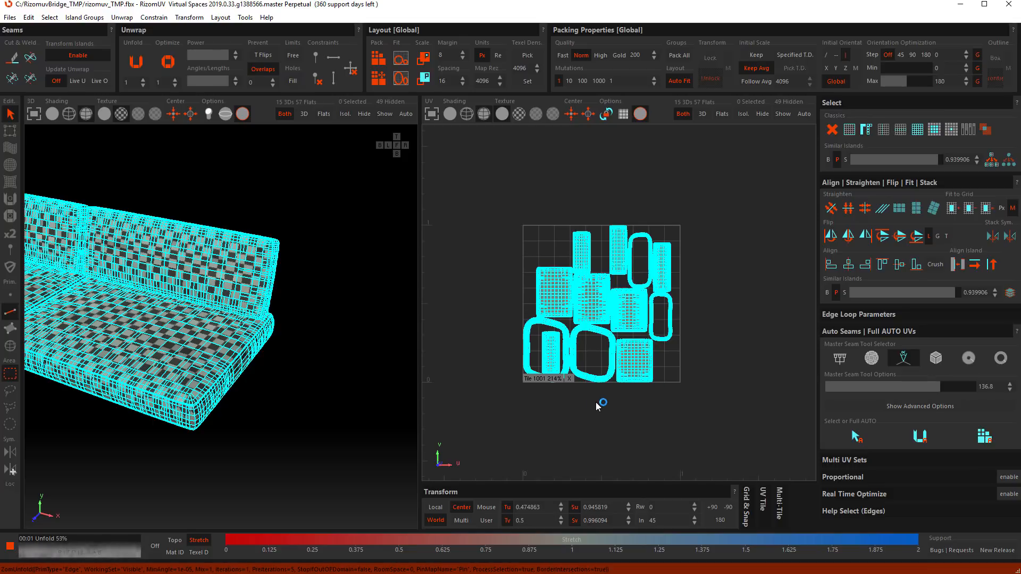
pyautogui.click(729, 371)
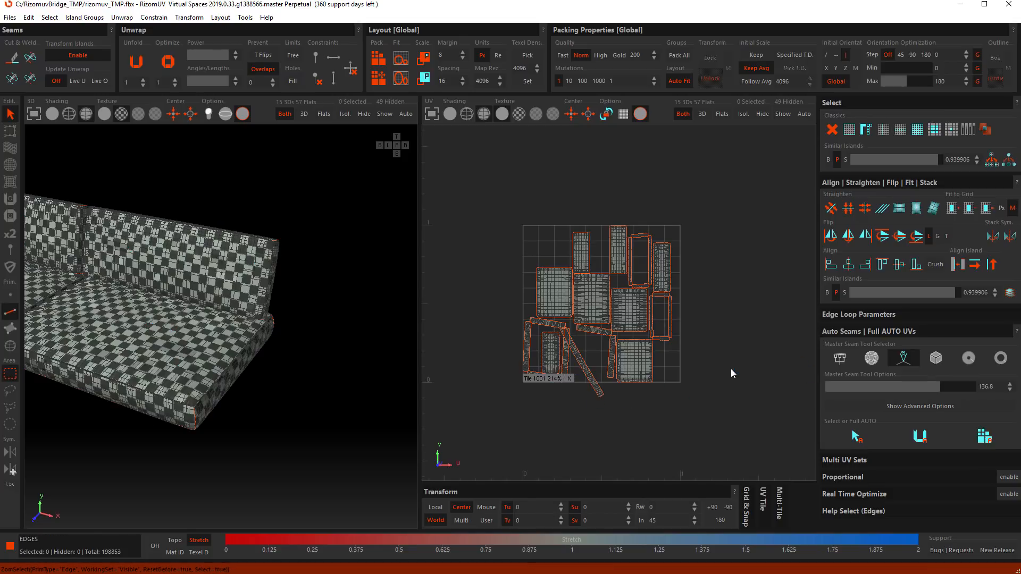
# - Pack the unfolded cushion islands into the UV tile
pyautogui.moveTo(744, 368); pyautogui.dragTo(714, 369, button='middle')
pyautogui.press('p')
pyautogui.click(669, 371)
pyautogui.scroll(2, 669, 369)
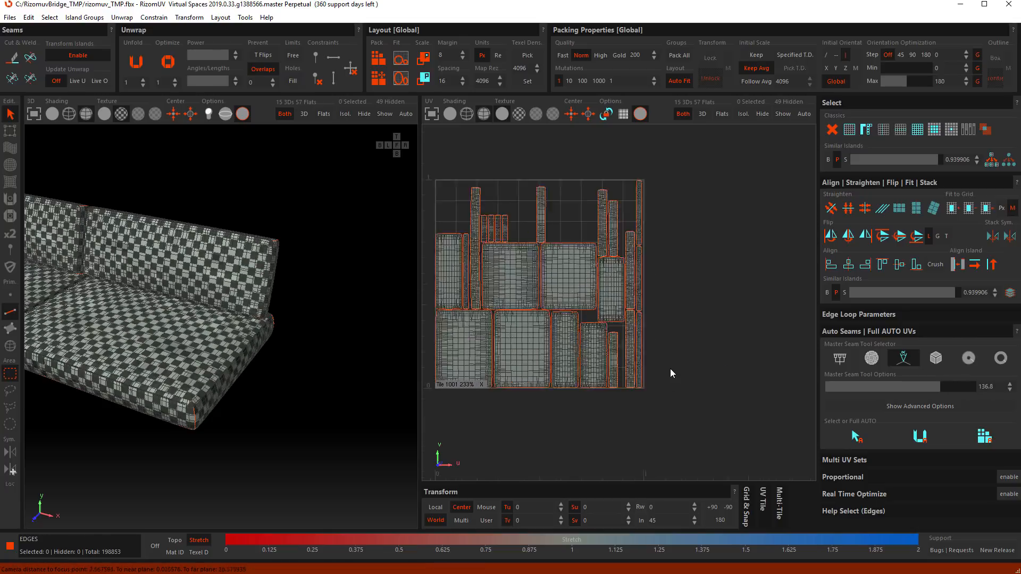
# - Examine the packed cushion islands, checking the stretch at their corners and the spacing between them
pyautogui.moveTo(579, 301); pyautogui.dragTo(700, 372, button='middle')
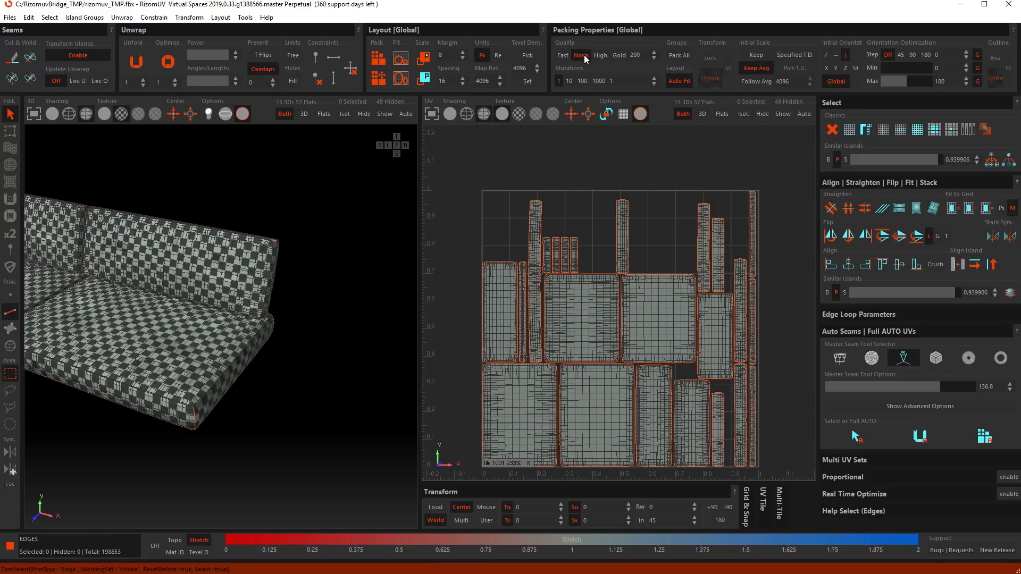
pyautogui.moveTo(697, 316); pyautogui.dragTo(642, 265, button='middle')
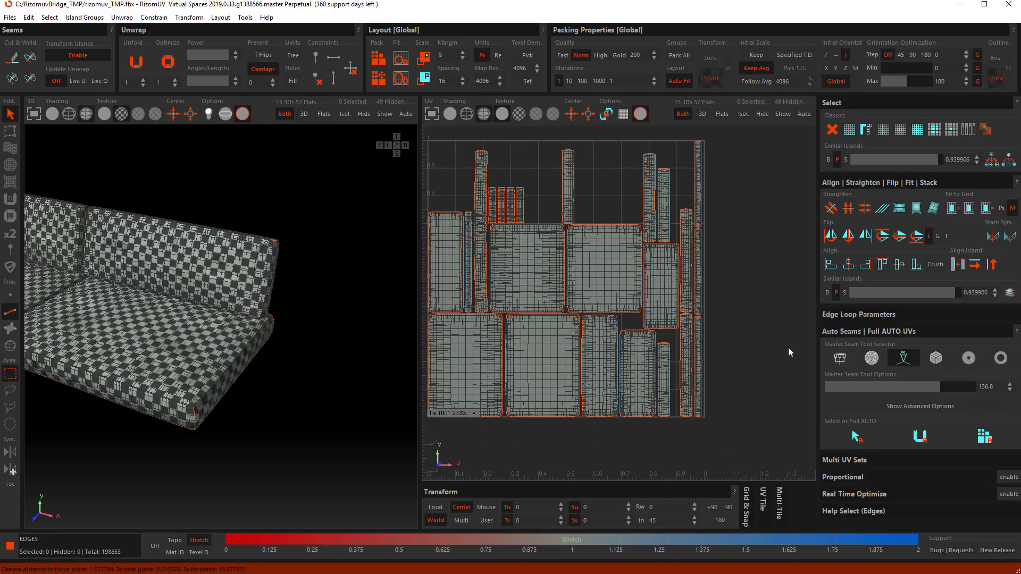
pyautogui.scroll(5, 691, 312)
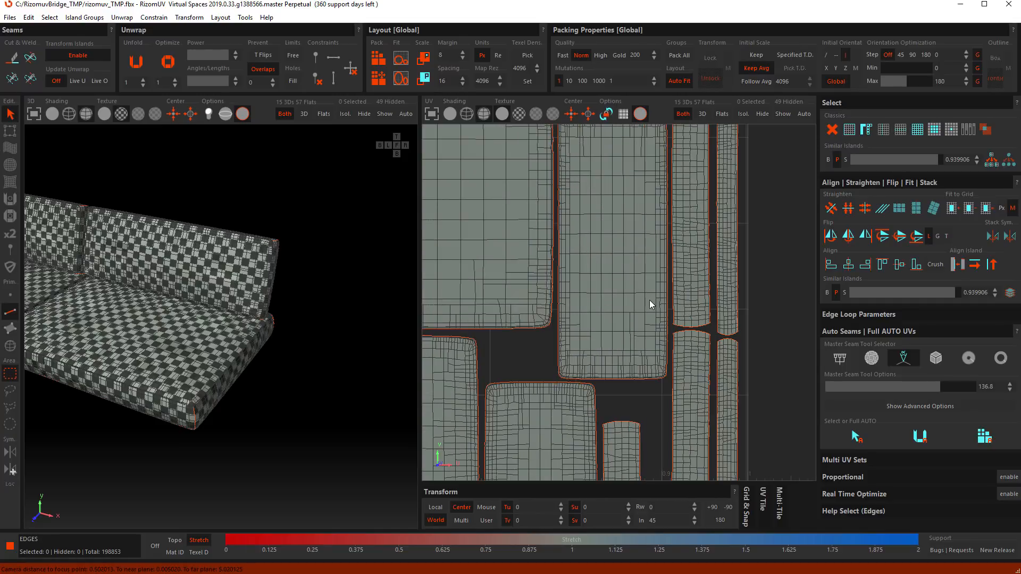
pyautogui.scroll(-2, 650, 300)
pyautogui.scroll(6, 673, 310)
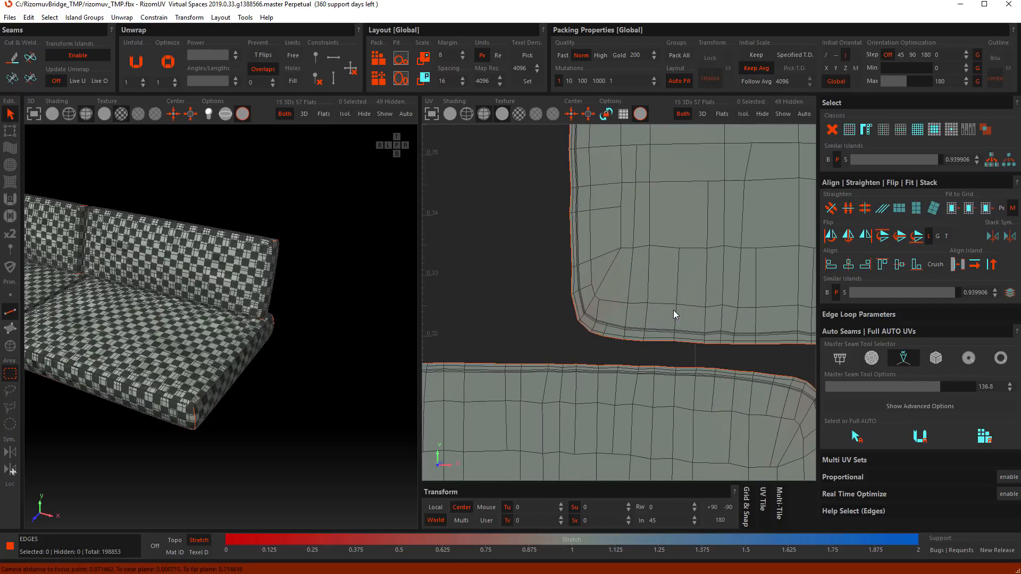
pyautogui.scroll(3, 606, 333)
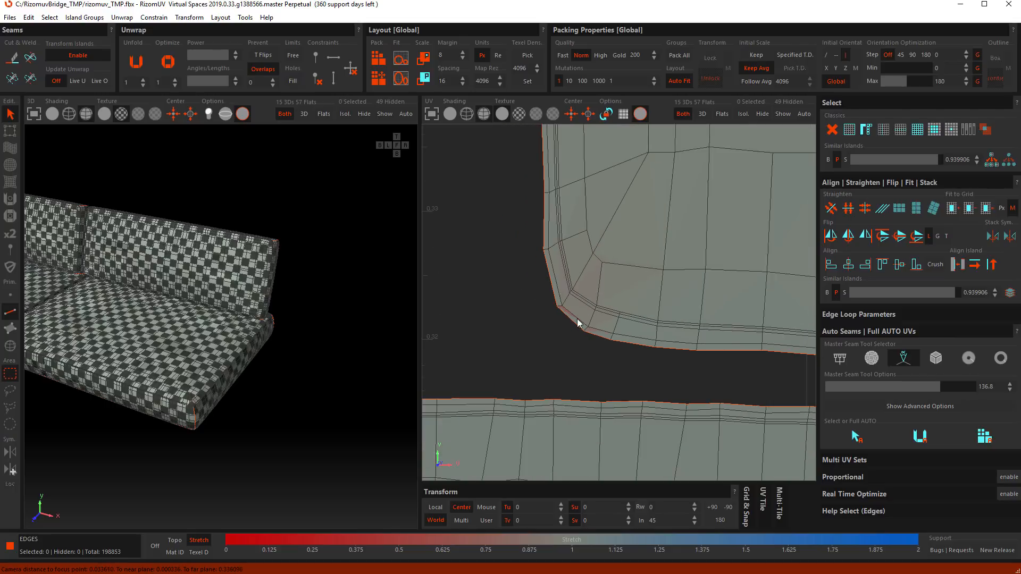
pyautogui.scroll(-9, 675, 368)
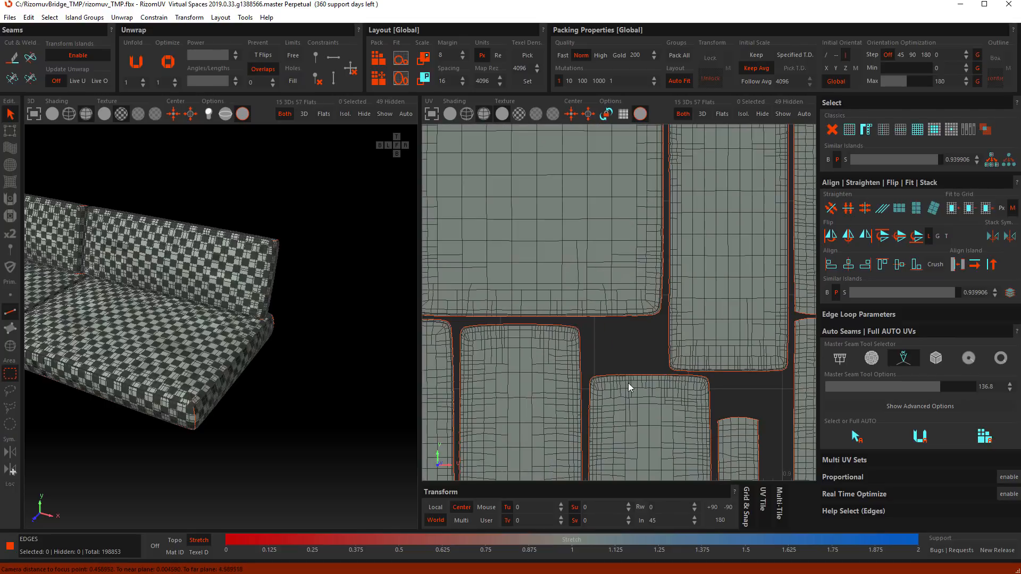
pyautogui.scroll(-5, 186, 399)
# - End the cushions' isolation to show all the sofa parts again
pyautogui.keyDown('alt'); pyautogui.moveTo(229, 396); pyautogui.dragTo(257, 396, button='middle'); pyautogui.keyUp('alt')
pyautogui.keyDown('alt'); pyautogui.moveTo(258, 396); pyautogui.dragTo(302, 379); pyautogui.keyUp('alt')
pyautogui.keyDown('alt'); pyautogui.moveTo(301, 378); pyautogui.dragTo(292, 424, button='middle'); pyautogui.keyUp('alt')
pyautogui.press('i')
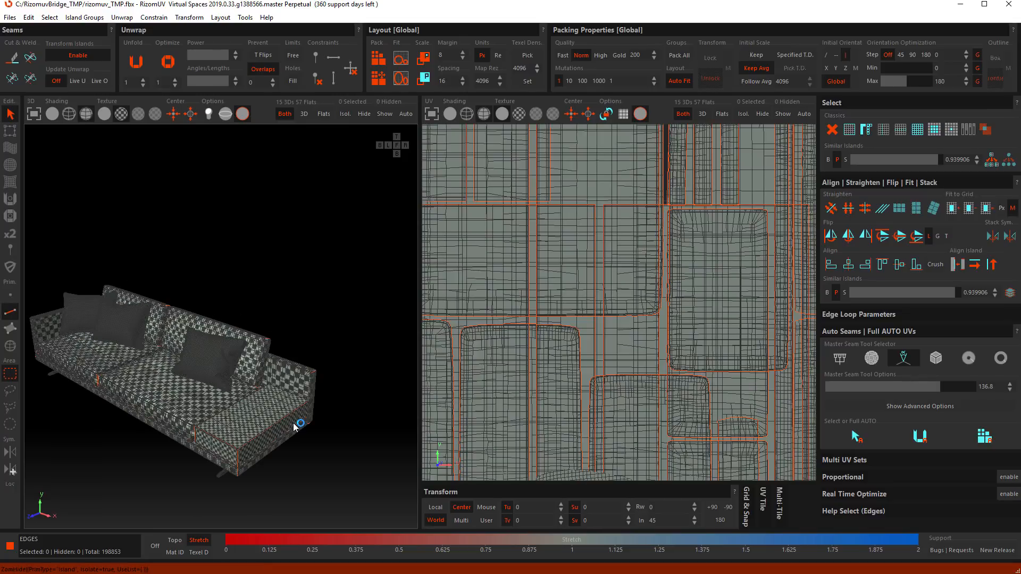
# - Switch to island selection, select the islands of all the sofa's legs and isolate them
pyautogui.scroll(-3, 247, 422)
pyautogui.keyDown('alt'); pyautogui.moveTo(154, 420); pyautogui.dragTo(240, 400, button='middle'); pyautogui.keyUp('alt')
pyautogui.moveTo(240, 401)
pyautogui.keyDown('alt'); pyautogui.mouseDown()
pyautogui.moveTo(282, 373)
pyautogui.moveTo(299, 391)
pyautogui.moveTo(255, 377)
pyautogui.moveTo(255, 389)
pyautogui.mouseUp(); pyautogui.keyUp('alt')
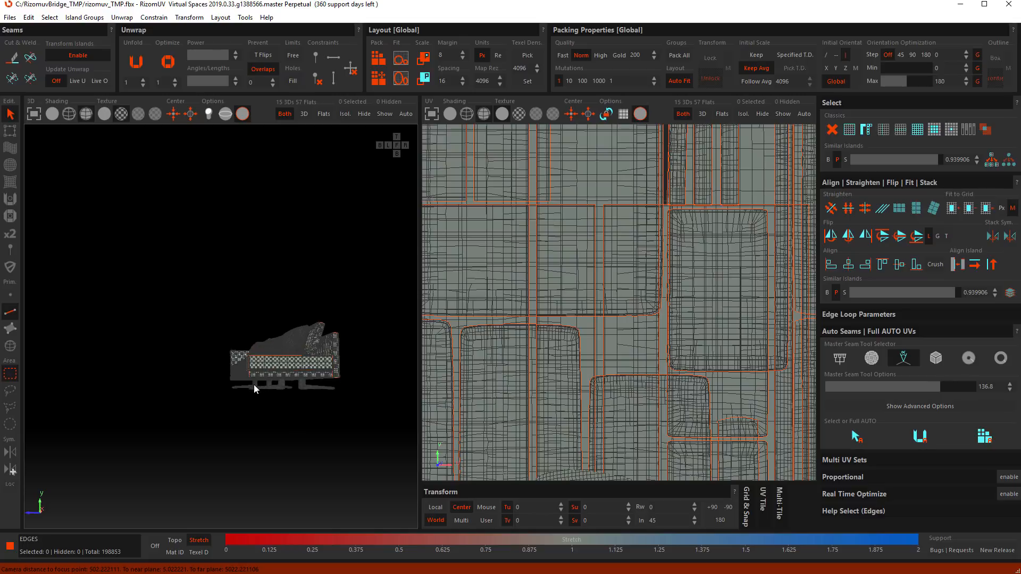
pyautogui.keyDown('alt'); pyautogui.moveTo(254, 385); pyautogui.dragTo(219, 390, button='middle'); pyautogui.keyUp('alt')
pyautogui.scroll(3, 220, 390)
pyautogui.moveTo(218, 391)
pyautogui.keyDown('alt'); pyautogui.mouseDown()
pyautogui.moveTo(240, 392)
pyautogui.moveTo(209, 407)
pyautogui.mouseUp(); pyautogui.keyUp('alt')
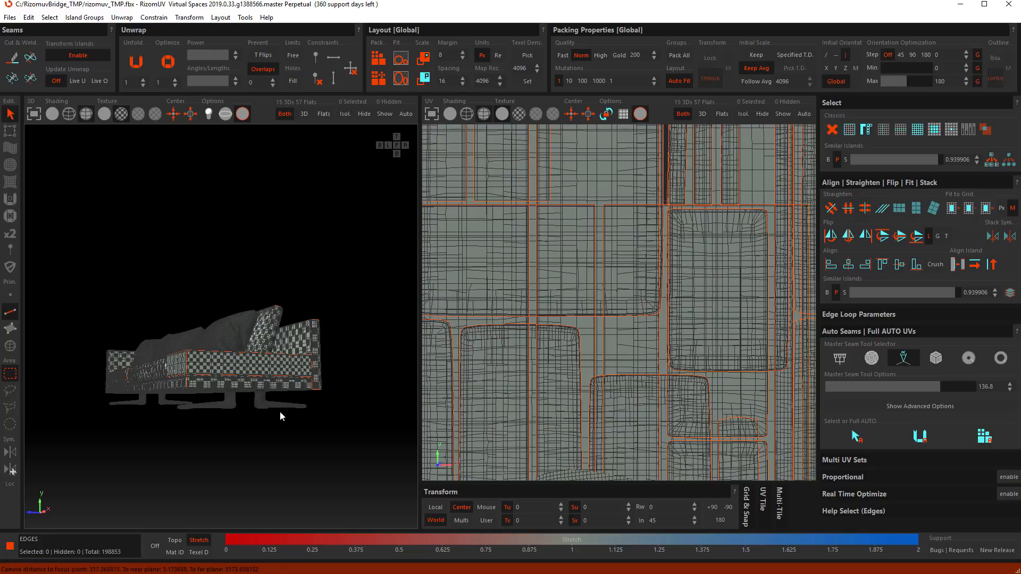
pyautogui.keyDown('alt'); pyautogui.moveTo(279, 410); pyautogui.dragTo(305, 435); pyautogui.keyUp('alt')
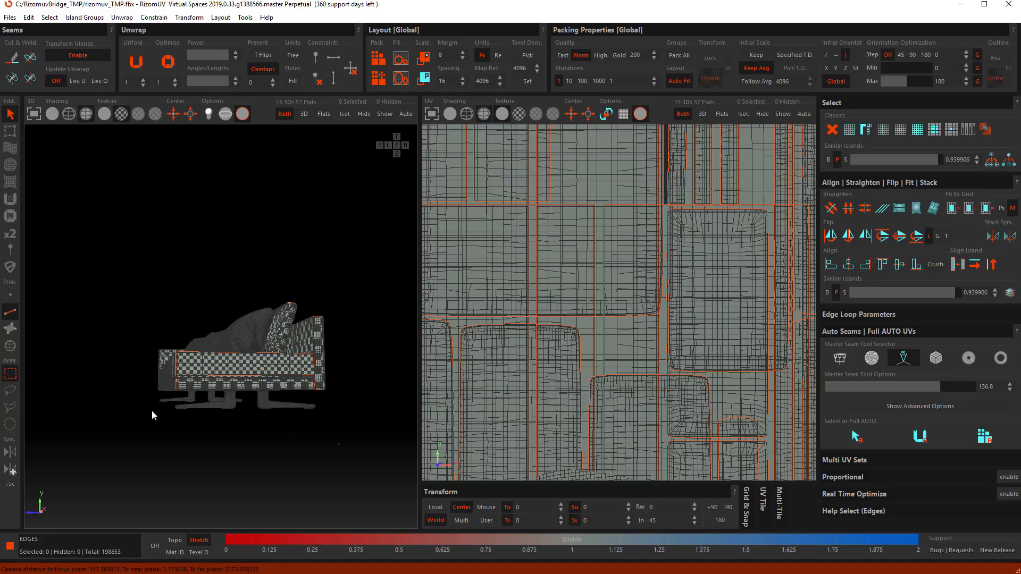
pyautogui.moveTo(151, 410); pyautogui.dragTo(133, 397)
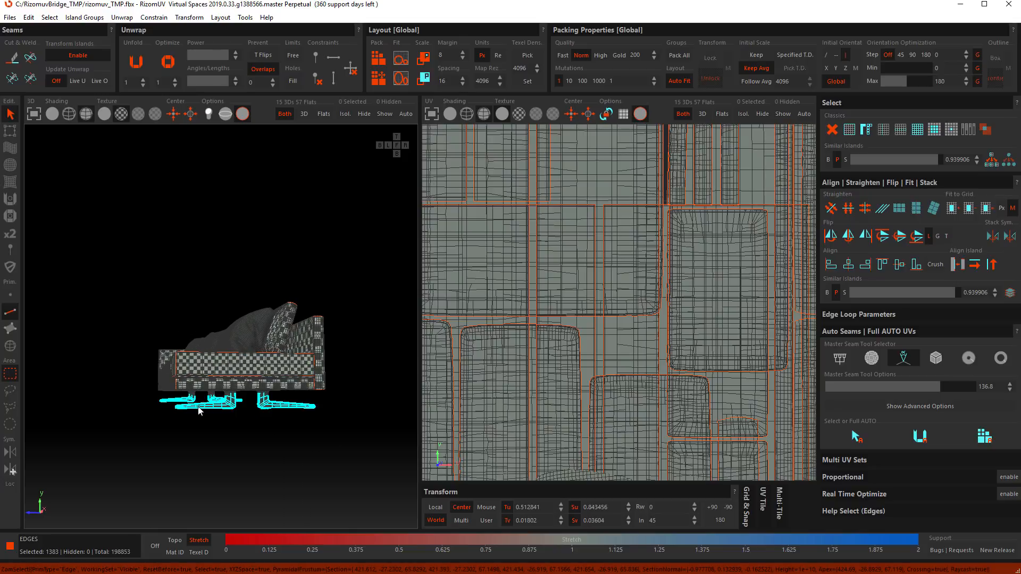
pyautogui.click(231, 436)
pyautogui.press('F4')
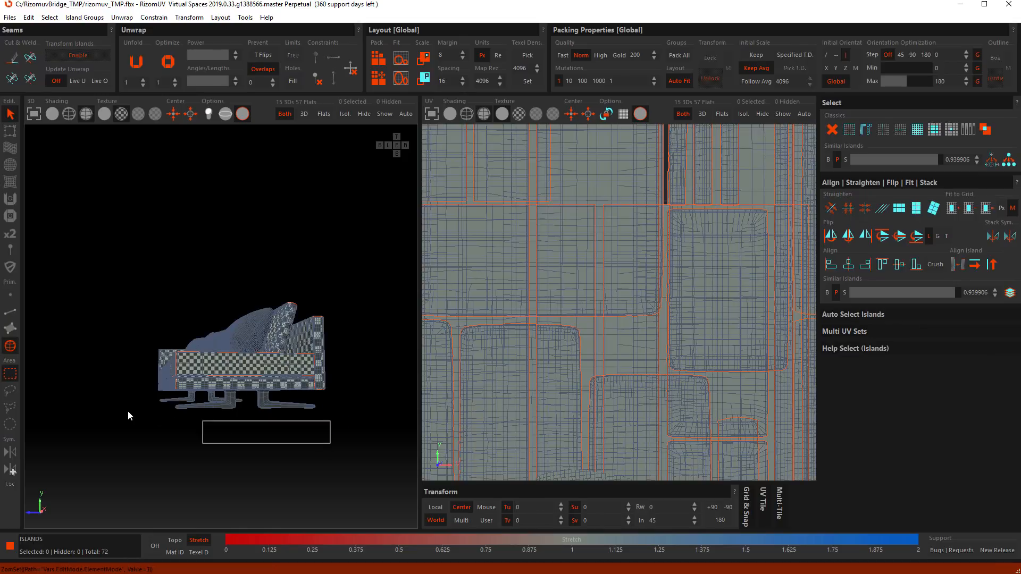
pyautogui.moveTo(127, 416); pyautogui.dragTo(117, 397)
pyautogui.keyDown('alt'); pyautogui.moveTo(117, 397); pyautogui.dragTo(274, 449); pyautogui.keyUp('alt')
pyautogui.press('i')
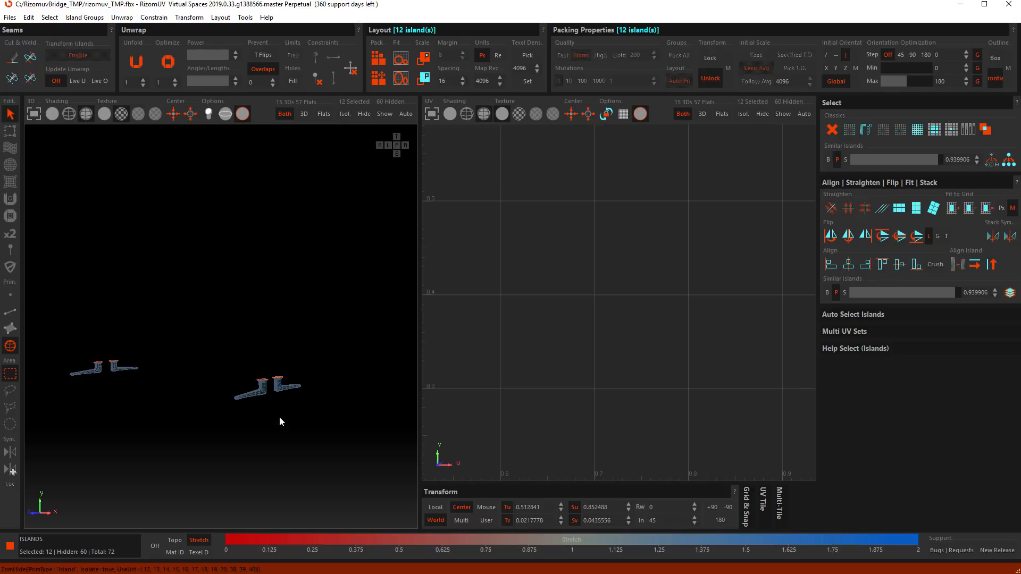
# - Clear the leg island selection and switch to edge selection
pyautogui.click(292, 427)
pyautogui.scroll(5, 265, 385)
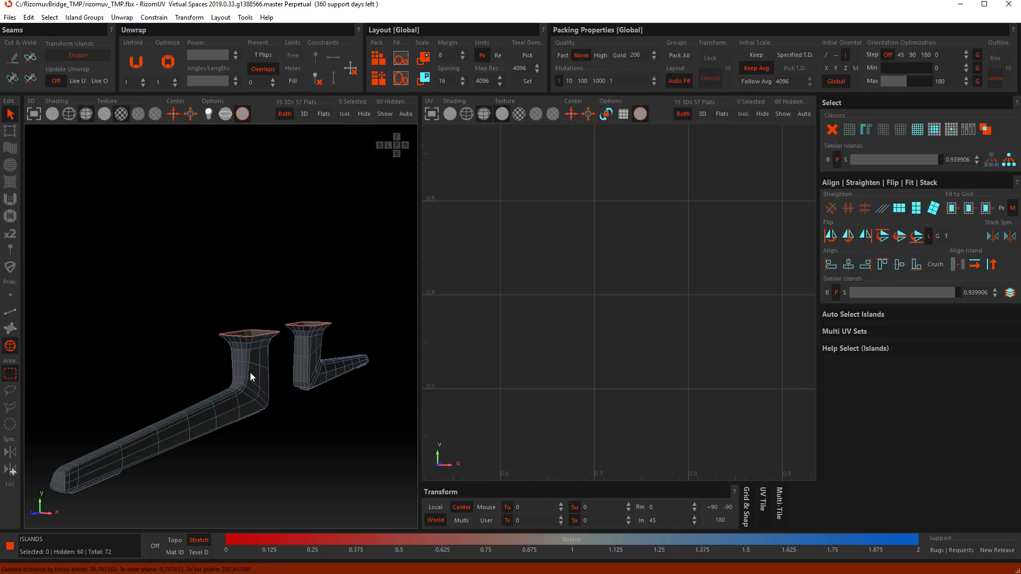
pyautogui.keyDown('alt'); pyautogui.moveTo(251, 376); pyautogui.dragTo(268, 420); pyautogui.keyUp('alt')
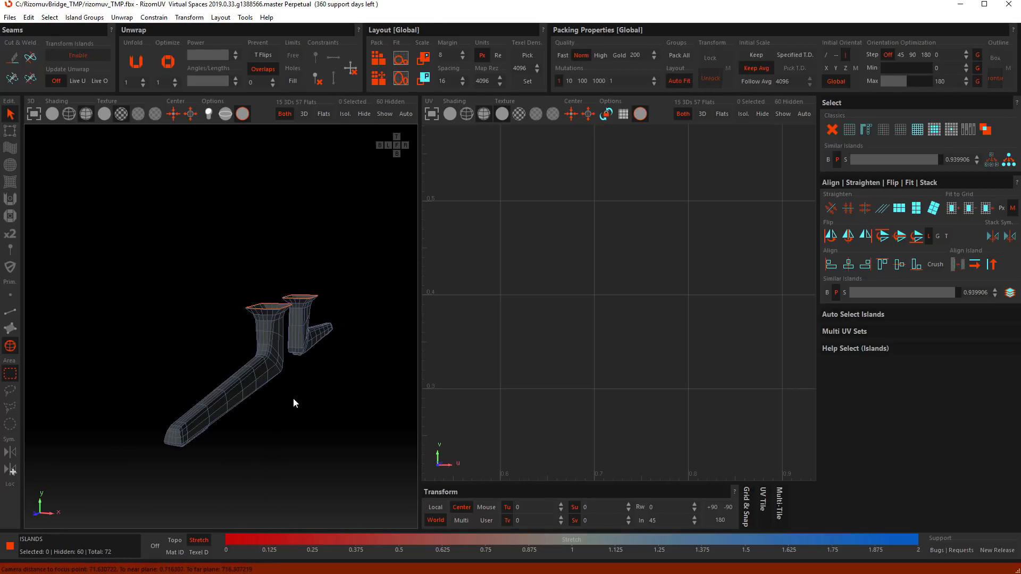
pyautogui.press('F2')
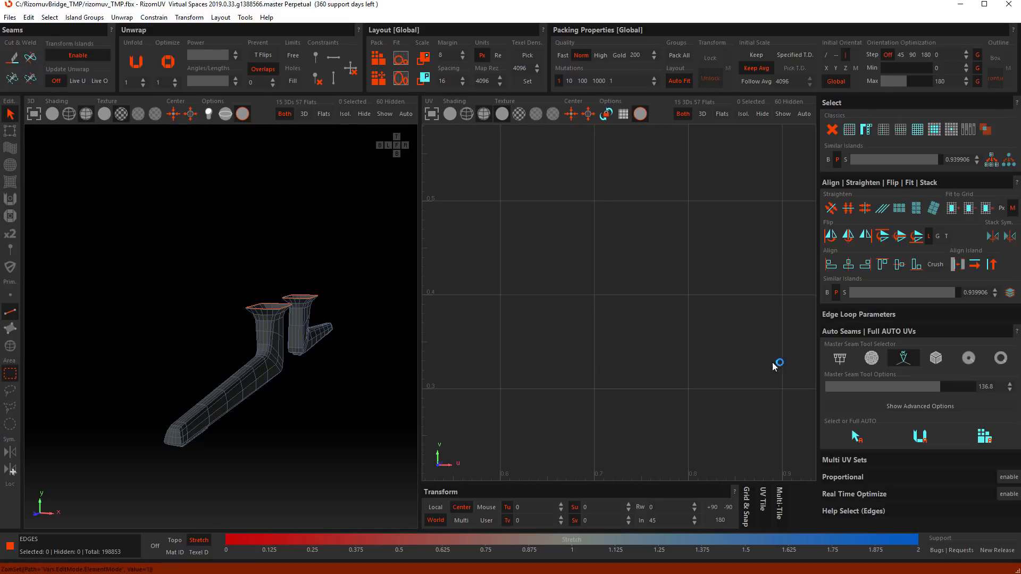
# - Try to auto-select the legs' seam edges by sharpness with an angle of 21.6
pyautogui.click(856, 436)
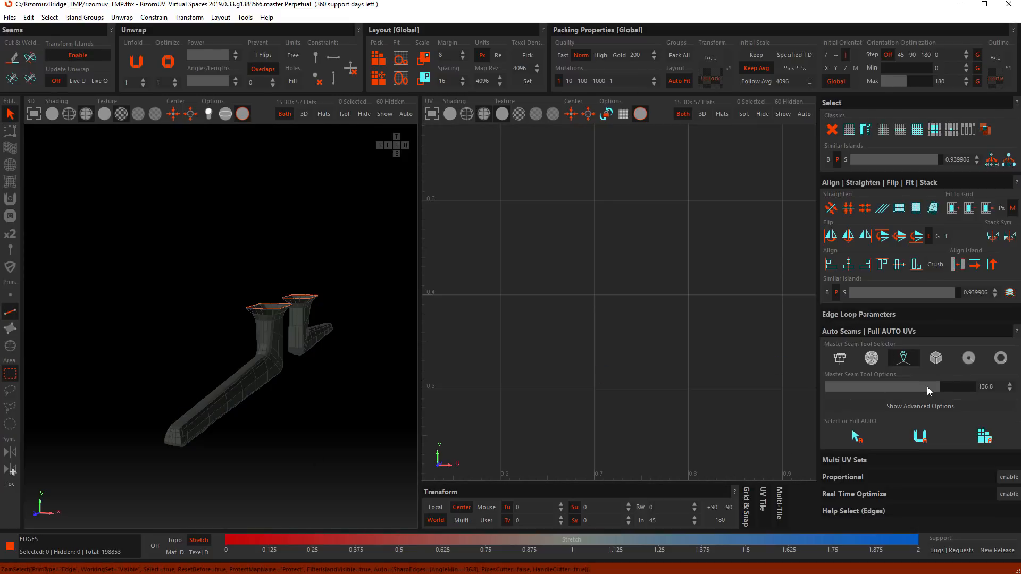
pyautogui.moveTo(927, 387); pyautogui.dragTo(844, 388)
pyautogui.click(858, 439)
pyautogui.click(856, 435)
pyautogui.click(856, 436)
pyautogui.click(857, 436)
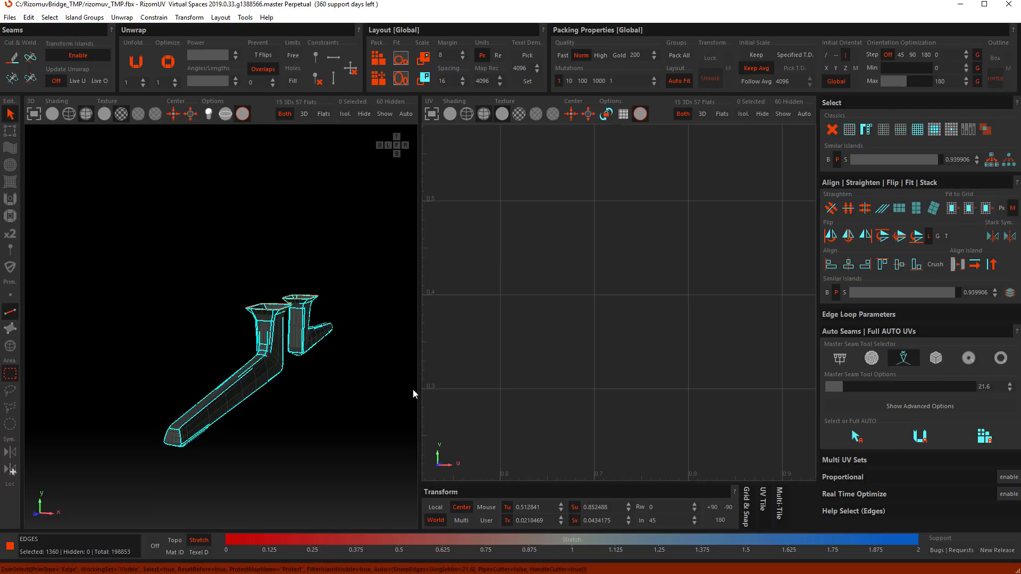
pyautogui.keyDown('alt'); pyautogui.moveTo(340, 377); pyautogui.dragTo(250, 406); pyautogui.keyUp('alt')
pyautogui.scroll(5, 290, 372)
pyautogui.scroll(-2, 298, 318)
pyautogui.scroll(-1, 306, 387)
pyautogui.click(212, 428)
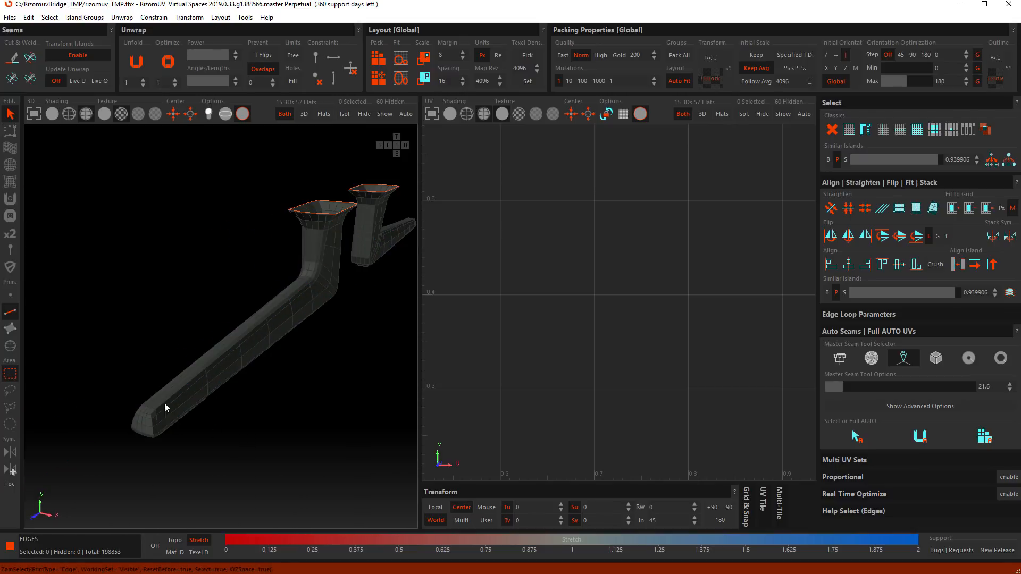
# - Select the two upper edge loops running along one leg and the edge across its tip
pyautogui.scroll(2, 165, 403)
pyautogui.doubleClick(157, 411)
pyautogui.keyDown('alt'); pyautogui.moveTo(149, 424); pyautogui.dragTo(202, 426); pyautogui.keyUp('alt')
pyautogui.scroll(1, 139, 424)
pyautogui.keyDown('ctrl'); pyautogui.doubleClick(137, 423); pyautogui.keyUp('ctrl')
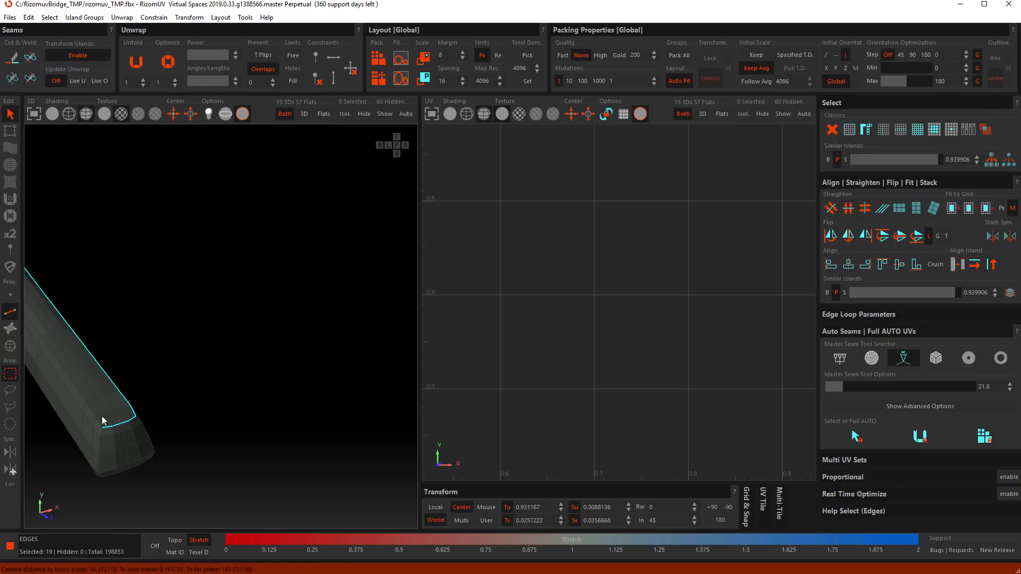
pyautogui.keyDown('ctrl'); pyautogui.doubleClick(90, 411); pyautogui.keyUp('ctrl')
pyautogui.keyDown('alt'); pyautogui.moveTo(96, 411); pyautogui.dragTo(302, 423); pyautogui.keyUp('alt')
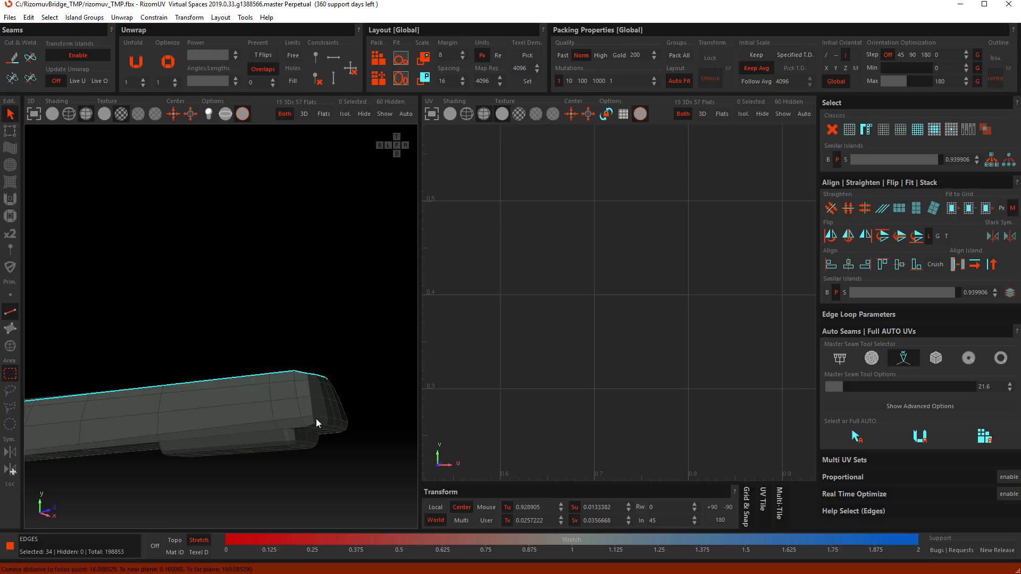
# - Add the two lower edge loops along the same leg to the seam selection
pyautogui.scroll(2, 321, 423)
pyautogui.keyDown('ctrl'); pyautogui.doubleClick(306, 426); pyautogui.keyUp('ctrl')
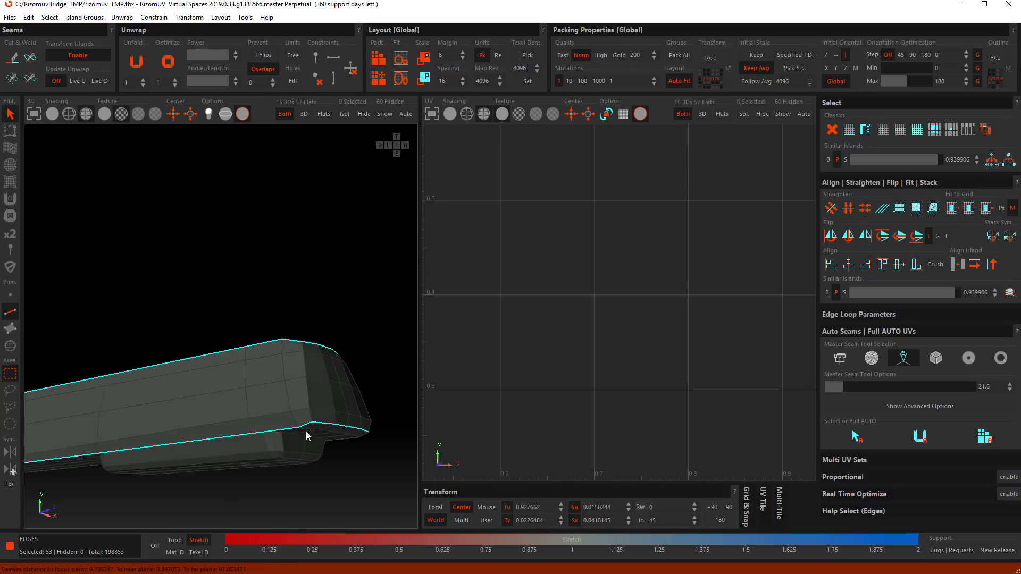
pyautogui.keyDown('alt'); pyautogui.moveTo(307, 432); pyautogui.dragTo(324, 435); pyautogui.keyUp('alt')
pyautogui.keyDown('ctrl'); pyautogui.doubleClick(350, 432); pyautogui.keyUp('ctrl')
pyautogui.scroll(-6, 247, 423)
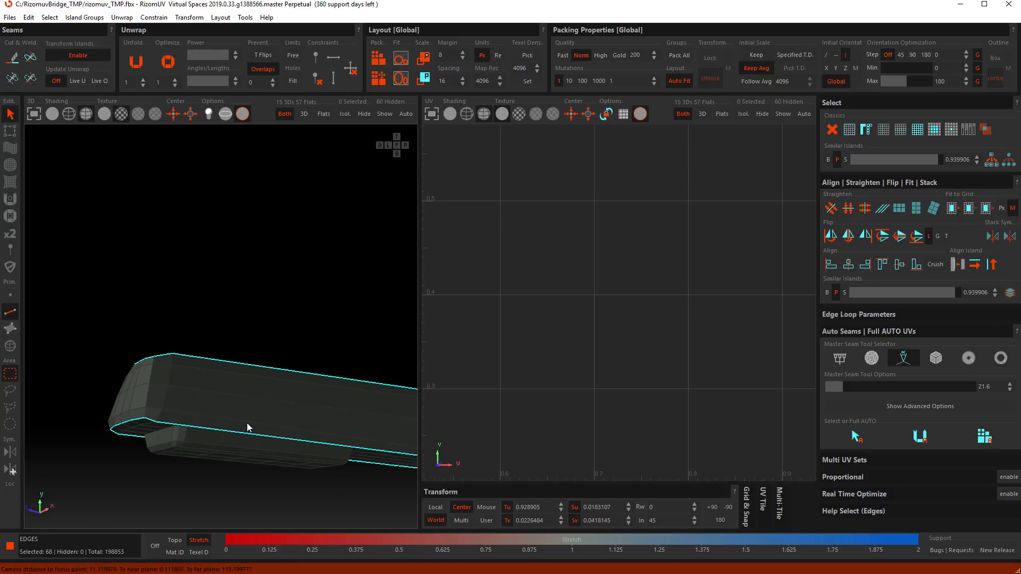
# - Try adding the vertical corner edges at the leg's tip to the seam selection, and undo those additions
pyautogui.keyDown('alt'); pyautogui.moveTo(268, 443); pyautogui.dragTo(148, 437); pyautogui.keyUp('alt')
pyautogui.scroll(6, 264, 414)
pyautogui.scroll(-6, 257, 343)
pyautogui.scroll(4, 315, 381)
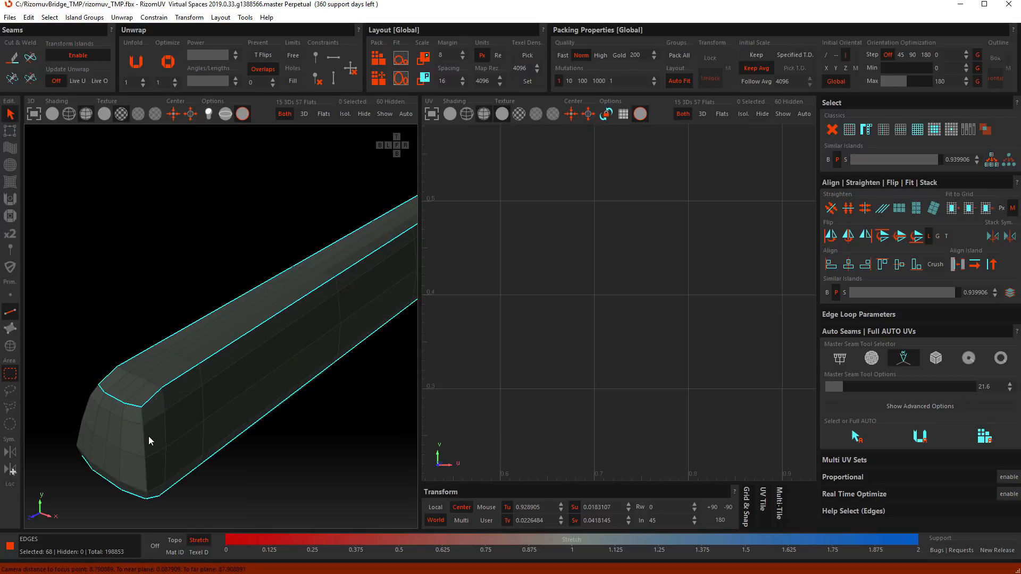
pyautogui.keyDown('shift'); pyautogui.click(143, 435); pyautogui.keyUp('shift')
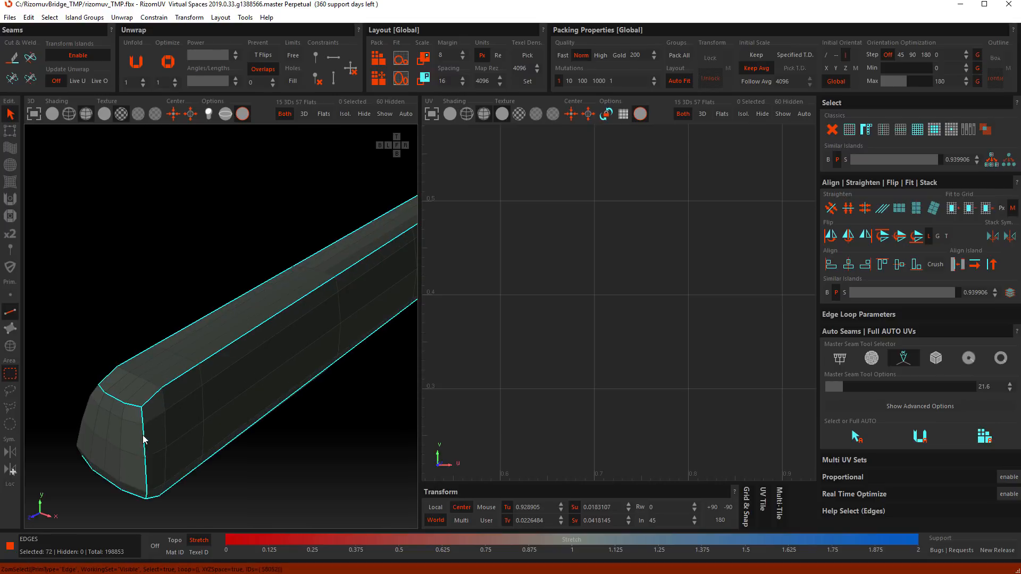
pyautogui.keyDown('shift'); pyautogui.click(85, 413); pyautogui.keyUp('shift')
pyautogui.scroll(1, 185, 417)
pyautogui.hotkey('ctrl', 'z')
pyautogui.hotkey('ctrl', 'z')
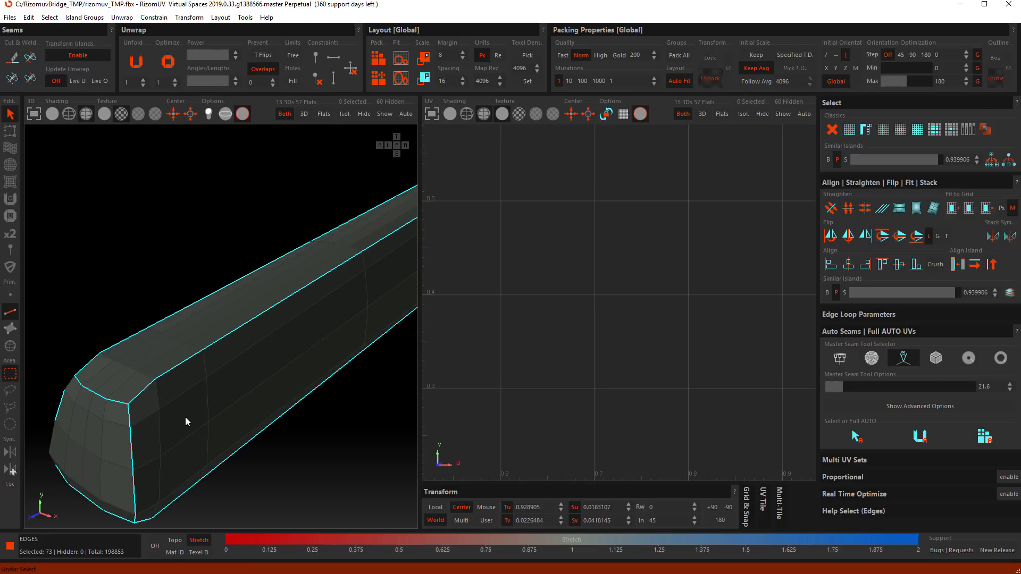
pyautogui.scroll(-3, 136, 433)
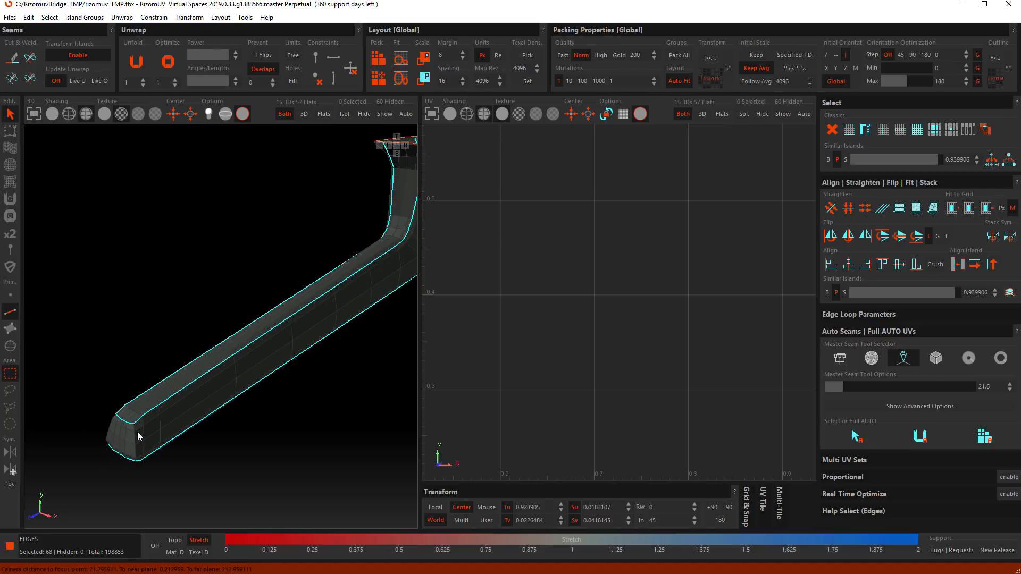
# - Set the similar-islands similarity to 0.9999 and extend the seam edge selection to the matching legs
pyautogui.scroll(-2, 138, 435)
pyautogui.keyDown('alt'); pyautogui.moveTo(146, 431); pyautogui.dragTo(244, 409); pyautogui.keyUp('alt')
pyautogui.scroll(-1, 202, 409)
pyautogui.scroll(-4, 314, 301)
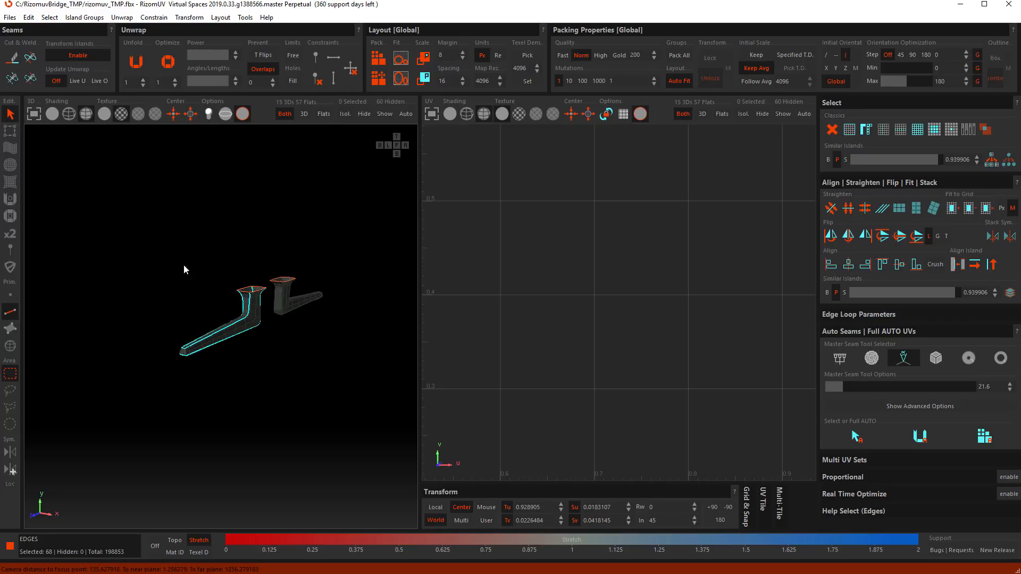
pyautogui.scroll(3, 269, 308)
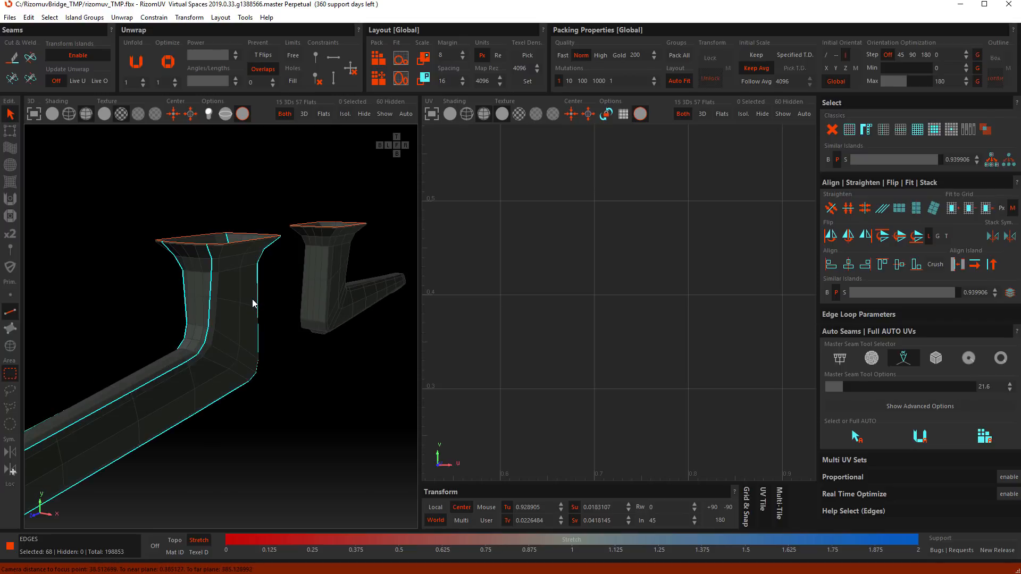
pyautogui.scroll(2, 254, 298)
pyautogui.scroll(-3, 267, 311)
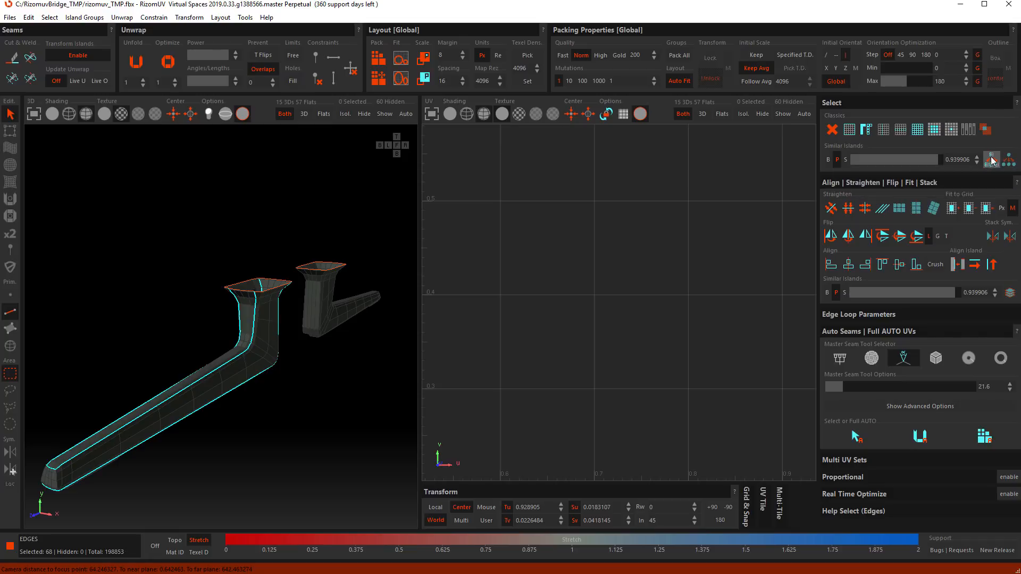
pyautogui.moveTo(932, 163); pyautogui.dragTo(960, 163)
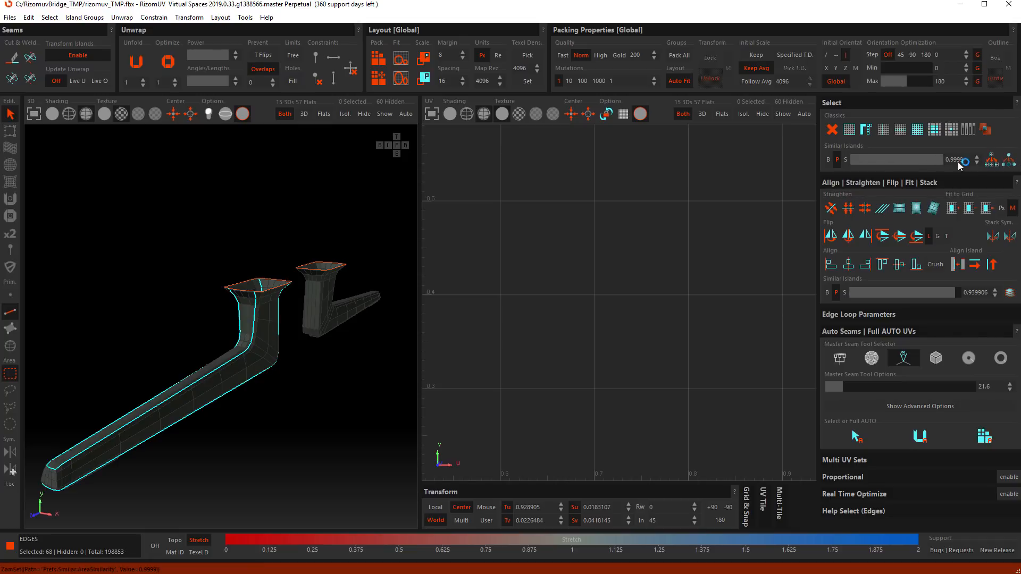
pyautogui.click(992, 161)
# - Set the similar-islands similarity to 0.949905
pyautogui.scroll(-5, 247, 338)
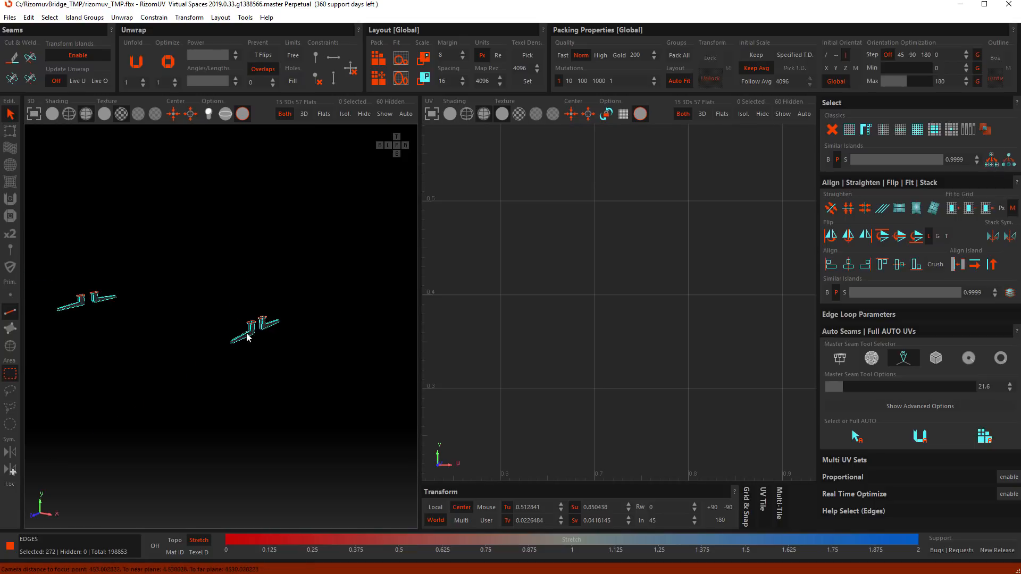
pyautogui.scroll(10, 248, 338)
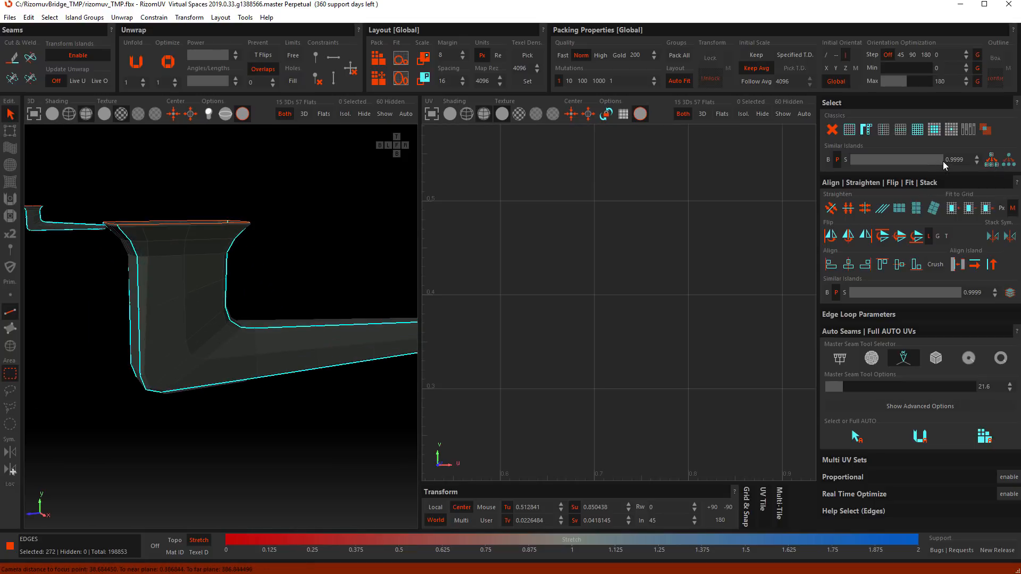
pyautogui.moveTo(940, 161); pyautogui.dragTo(937, 161)
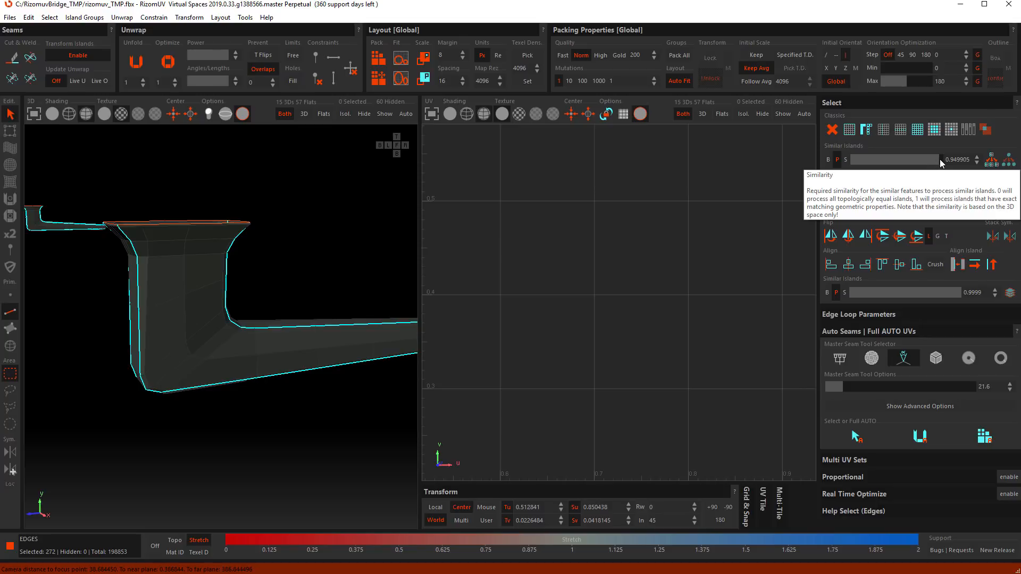
# - Examine the selected seam edges on the other legs, from their tips to their flared tops
pyautogui.scroll(-6, 239, 313)
pyautogui.keyDown('alt'); pyautogui.moveTo(226, 336); pyautogui.dragTo(334, 359); pyautogui.keyUp('alt')
pyautogui.scroll(7, 327, 354)
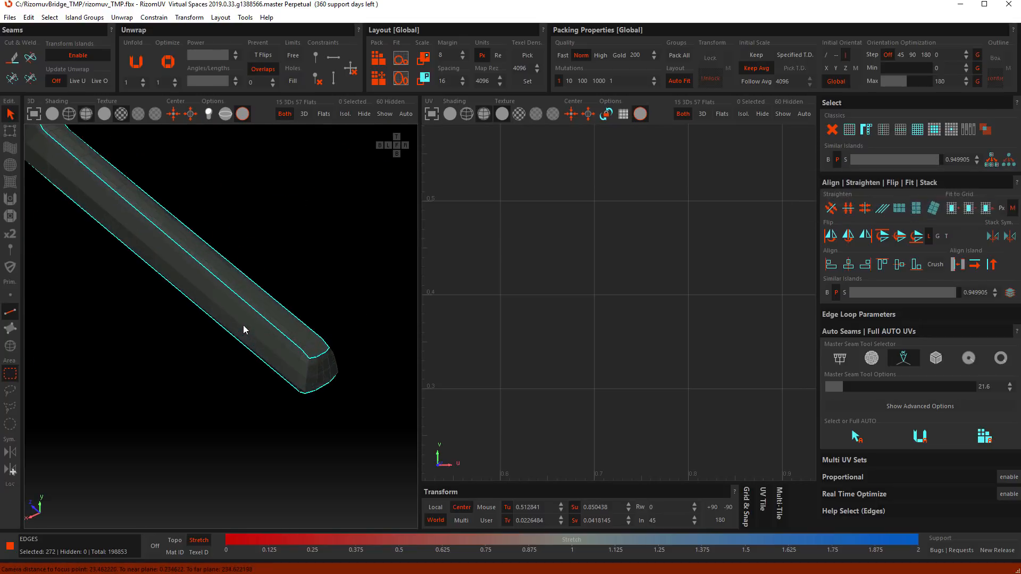
pyautogui.scroll(-5, 244, 326)
pyautogui.keyDown('alt'); pyautogui.moveTo(225, 327); pyautogui.dragTo(141, 298); pyautogui.keyUp('alt')
pyautogui.scroll(-7, 298, 286)
pyautogui.scroll(6, 125, 339)
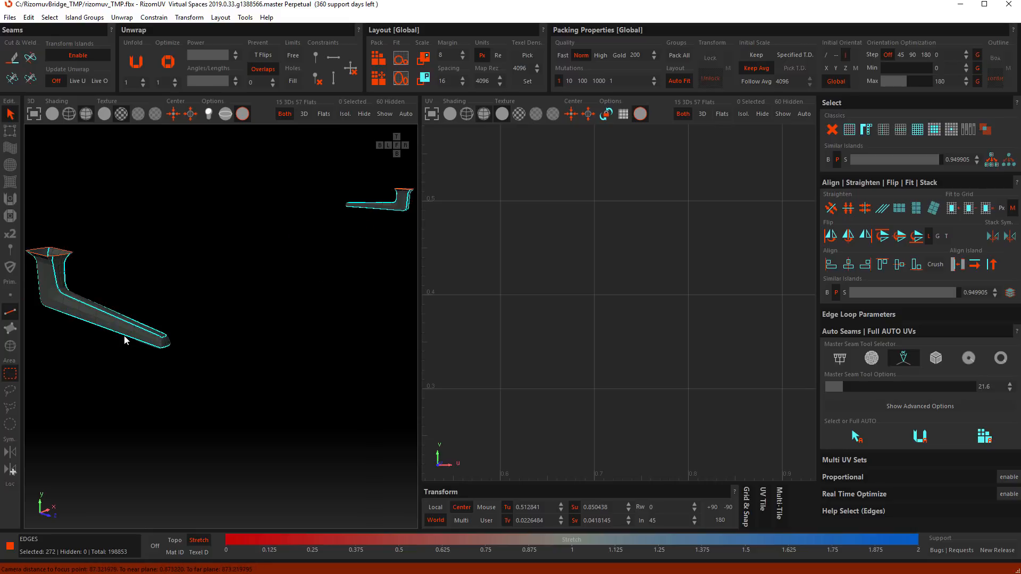
pyautogui.scroll(-6, 251, 318)
pyautogui.keyDown('alt'); pyautogui.moveTo(250, 318); pyautogui.dragTo(320, 394); pyautogui.keyUp('alt')
# - Cut the legs along the selected edges, unfold them and pack their islands into the UV tile
pyautogui.press('c')
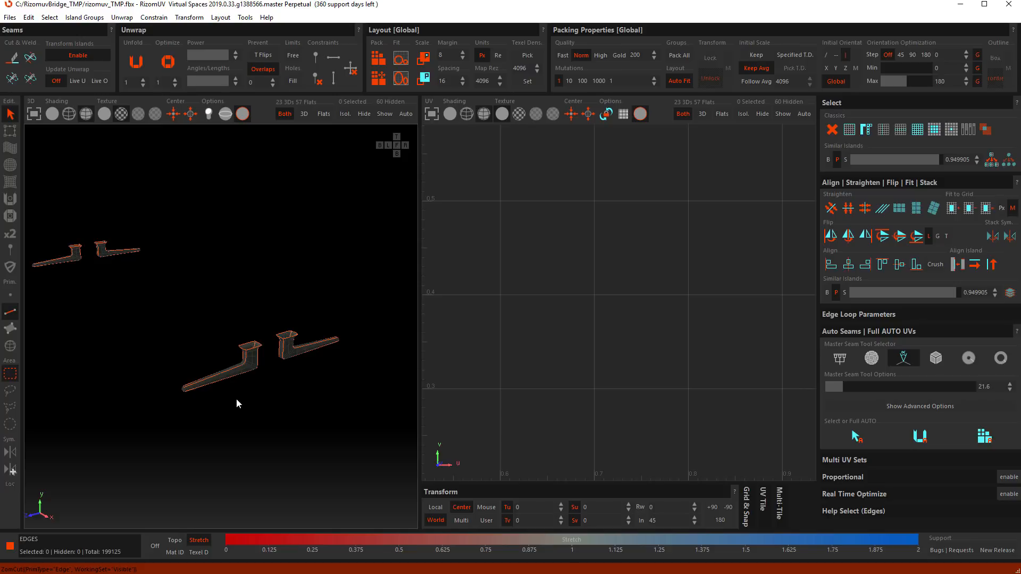
pyautogui.press('u')
pyautogui.scroll(-9, 590, 354)
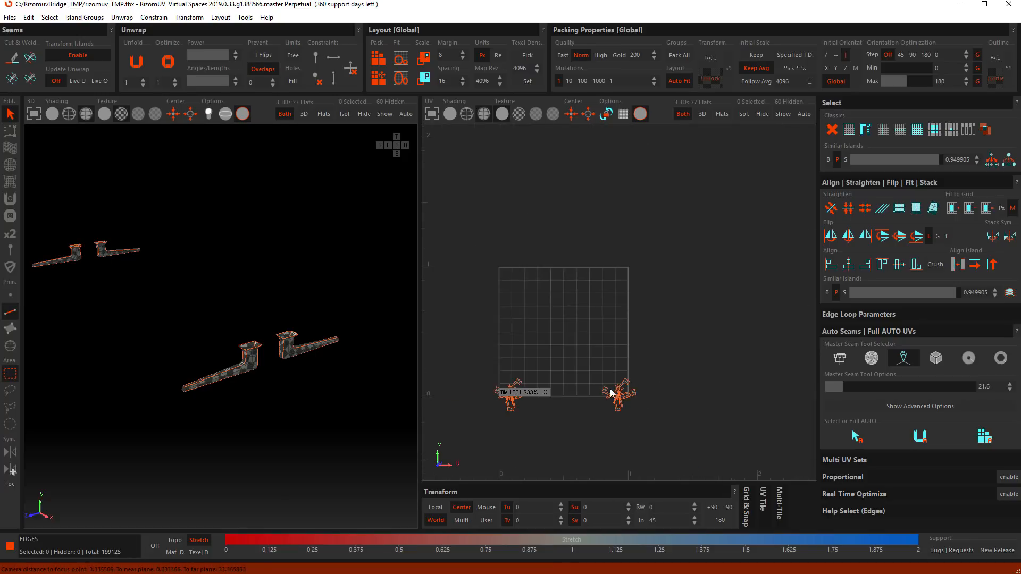
pyautogui.scroll(4, 608, 390)
pyautogui.keyDown('alt'); pyautogui.moveTo(637, 410); pyautogui.dragTo(621, 351, button='middle'); pyautogui.keyUp('alt')
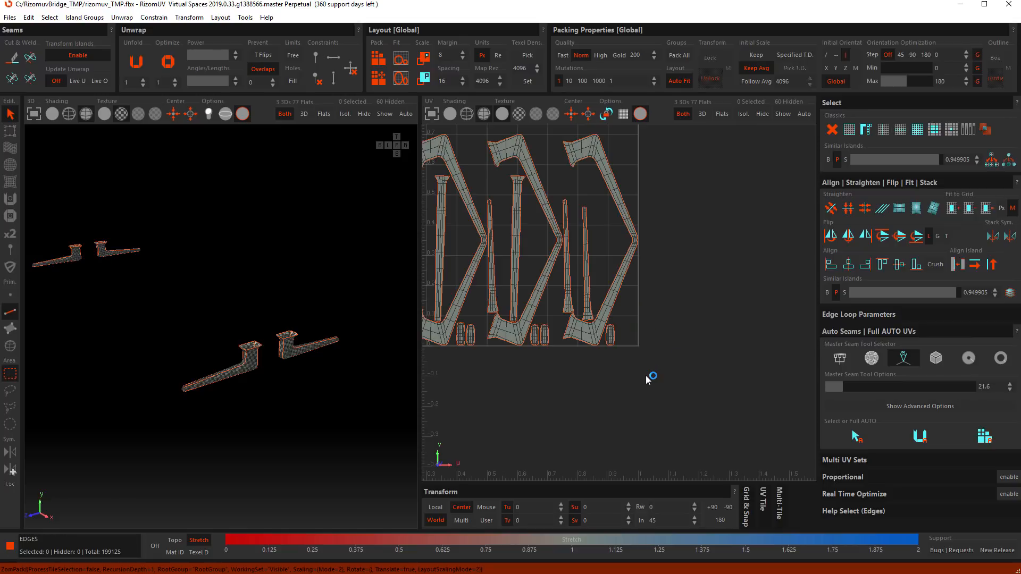
pyautogui.moveTo(589, 379); pyautogui.dragTo(694, 373, button='middle')
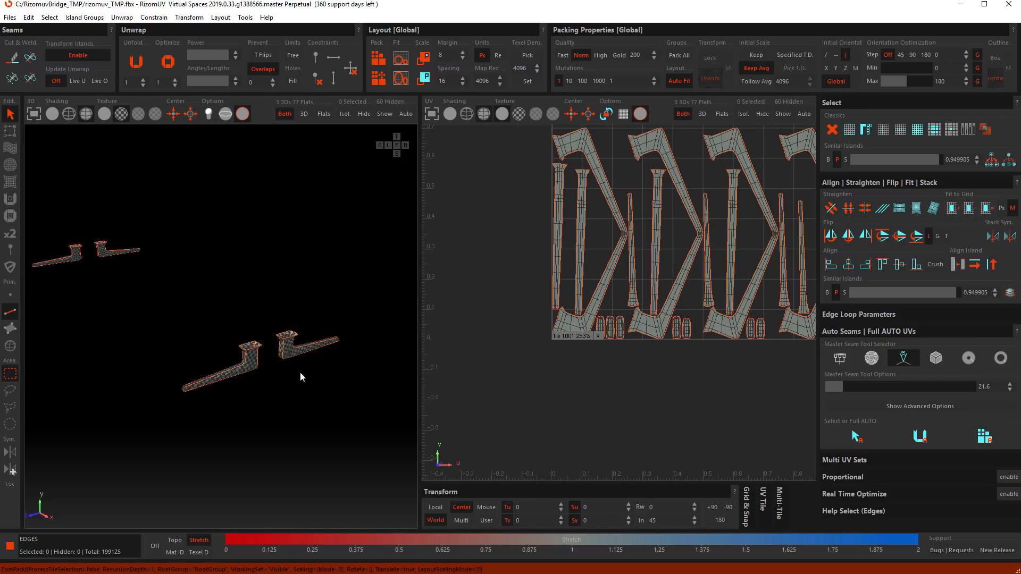
# - Select a corner edge path and an adjoining long edge on the small pad beneath one leg's tip
pyautogui.moveTo(300, 372); pyautogui.dragTo(230, 310, button='middle')
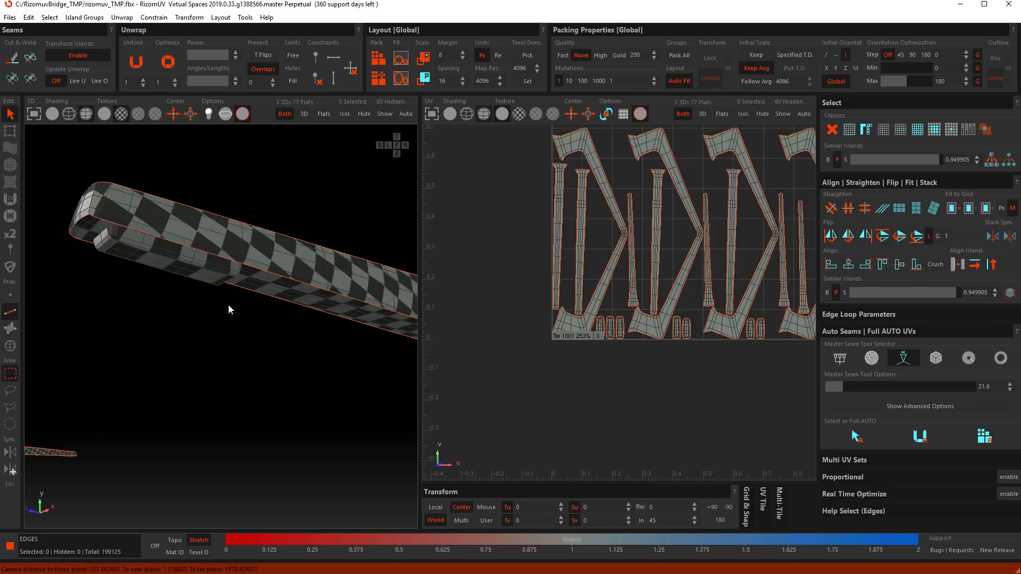
pyautogui.doubleClick(115, 237)
pyautogui.moveTo(118, 237)
pyautogui.mouseDown(button='middle')
pyautogui.moveTo(146, 237)
pyautogui.moveTo(119, 238)
pyautogui.mouseUp(button='middle')
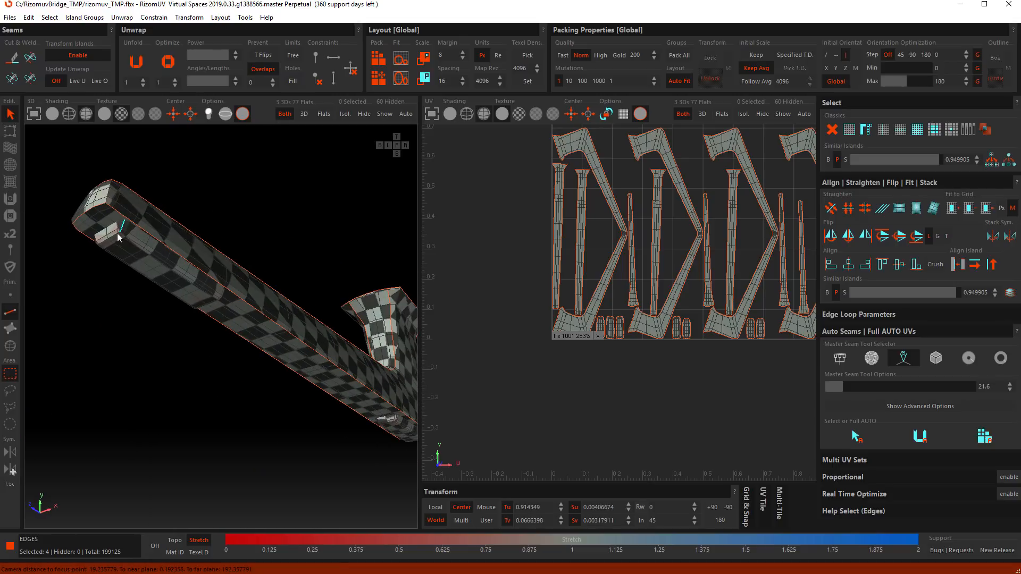
pyautogui.scroll(5, 118, 237)
pyautogui.keyDown('shift'); pyautogui.doubleClick(104, 239); pyautogui.keyUp('shift')
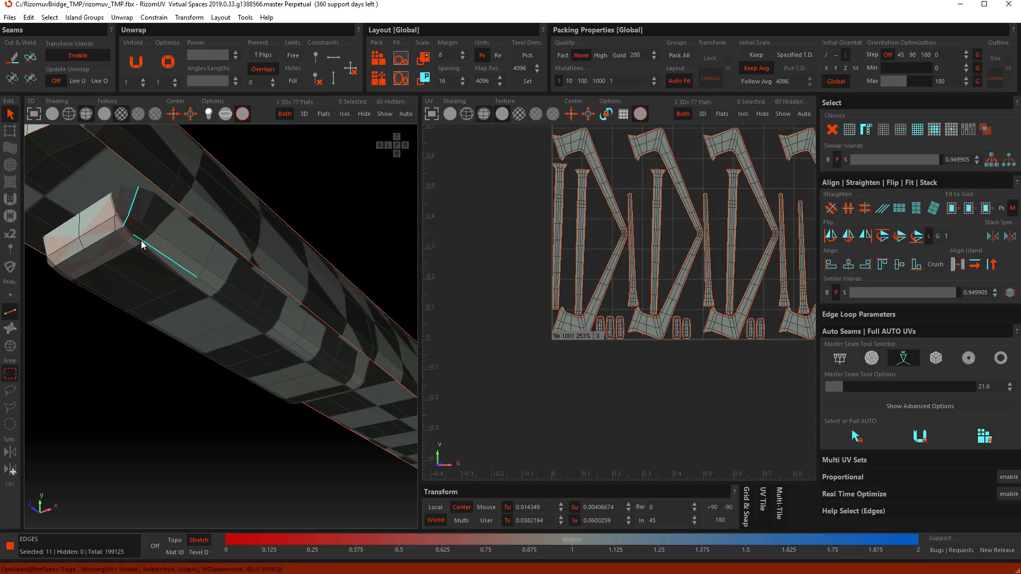
pyautogui.keyDown('shift'); pyautogui.doubleClick(103, 239); pyautogui.keyUp('shift')
# - Add the pad's remaining long, end and corner edges to the seam selection
pyautogui.moveTo(103, 239); pyautogui.dragTo(278, 269, button='middle')
pyautogui.keyDown('shift'); pyautogui.doubleClick(80, 213); pyautogui.keyUp('shift')
pyautogui.scroll(3, 282, 272)
pyautogui.keyDown('shift'); pyautogui.doubleClick(282, 273); pyautogui.keyUp('shift')
pyautogui.keyDown('shift'); pyautogui.doubleClick(280, 282); pyautogui.keyUp('shift')
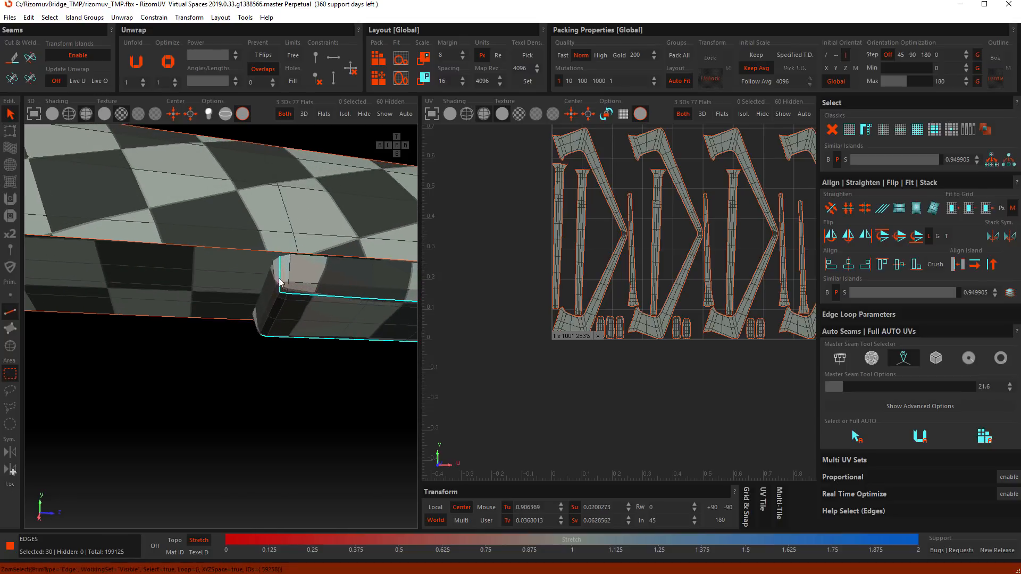
pyautogui.keyDown('shift'); pyautogui.doubleClick(276, 311); pyautogui.keyUp('shift')
pyautogui.moveTo(276, 311); pyautogui.dragTo(271, 329, button='middle')
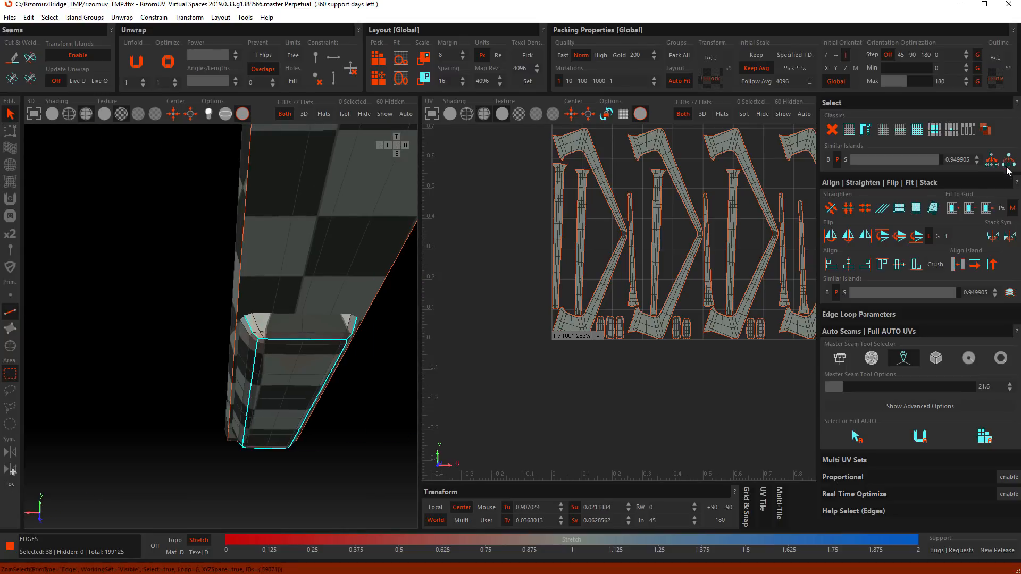
pyautogui.keyDown('shift'); pyautogui.doubleClick(251, 327); pyautogui.keyUp('shift')
# - Extend the edge selection to the similar pads under all the legs and cut along it
pyautogui.scroll(-5, 260, 319)
pyautogui.scroll(-5, 268, 326)
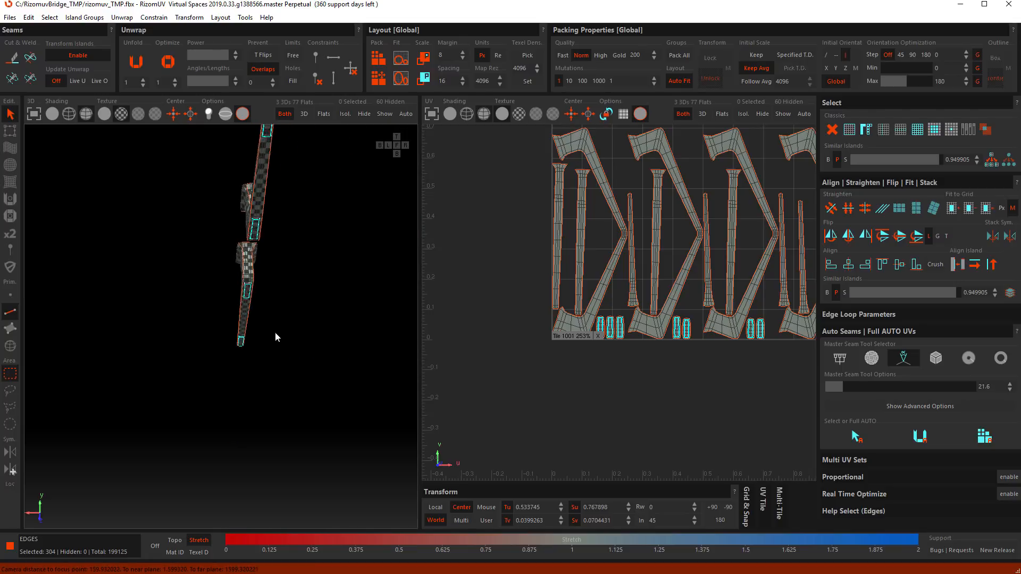
pyautogui.moveTo(276, 335); pyautogui.dragTo(317, 394, button='middle')
pyautogui.press('f')
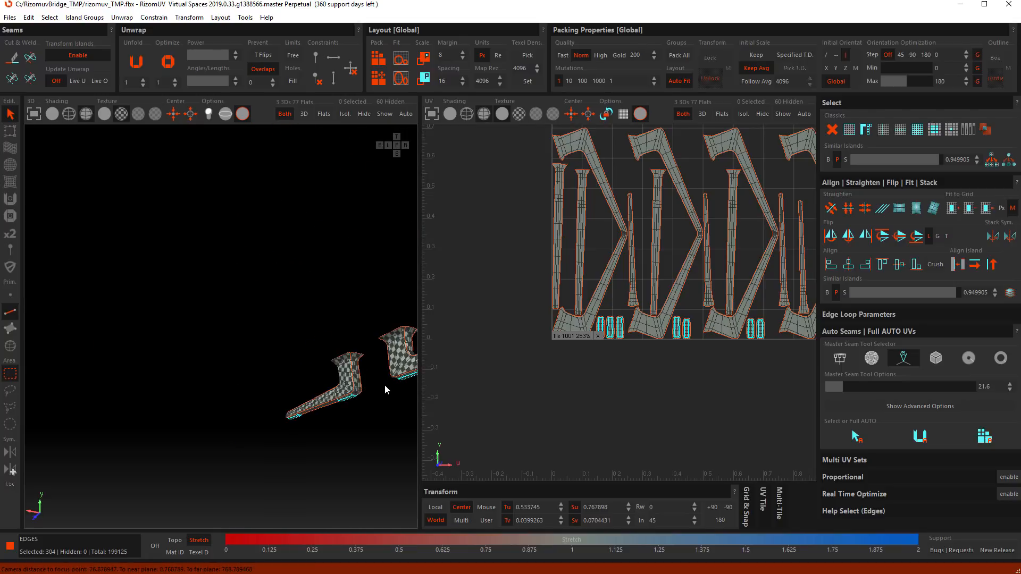
pyautogui.press('c')
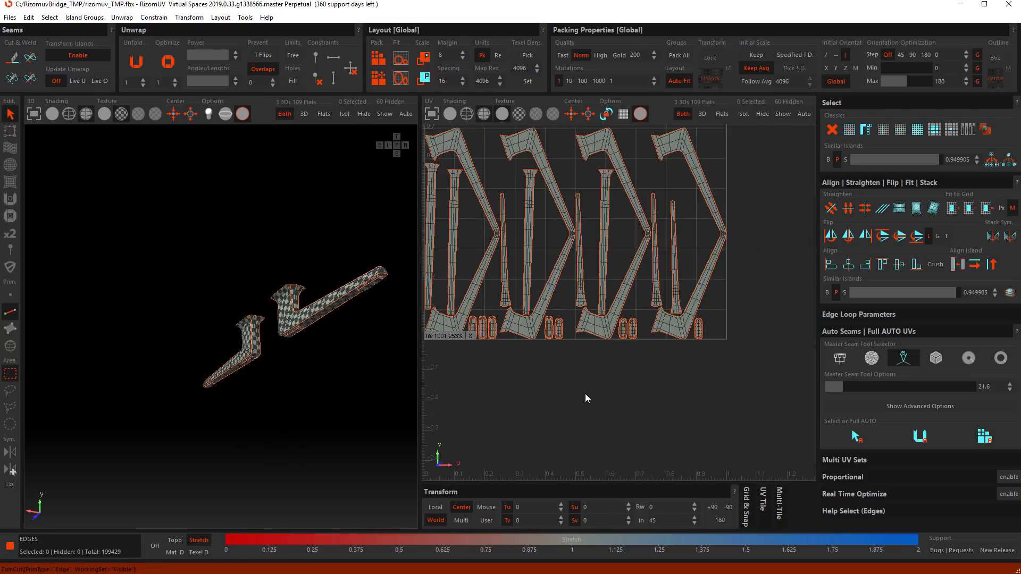
# - Unfold all the visible leg and pad islands and pack them into the UV tile
pyautogui.press('f')
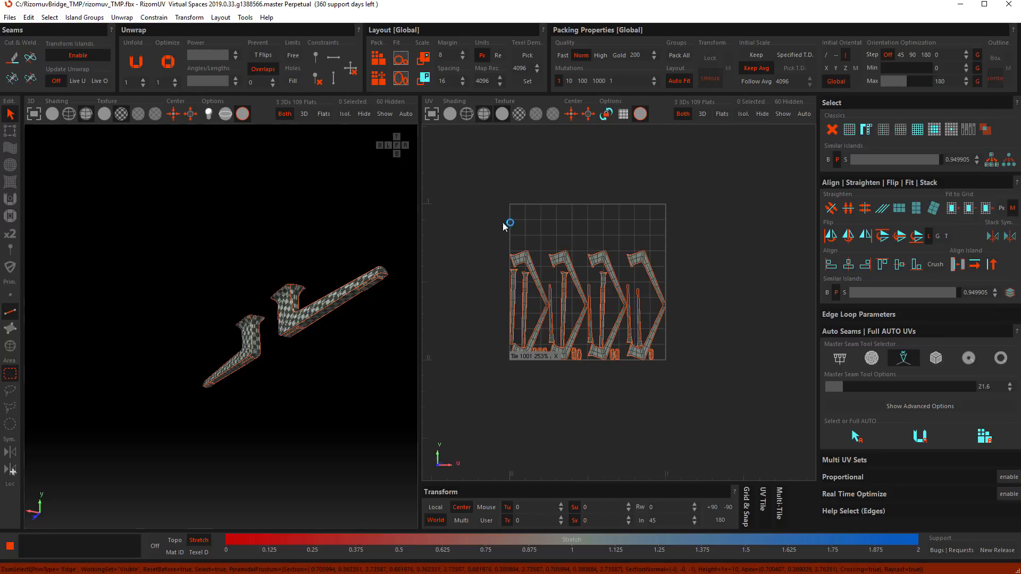
pyautogui.hotkey('ctrl', 'a')
pyautogui.press('f')
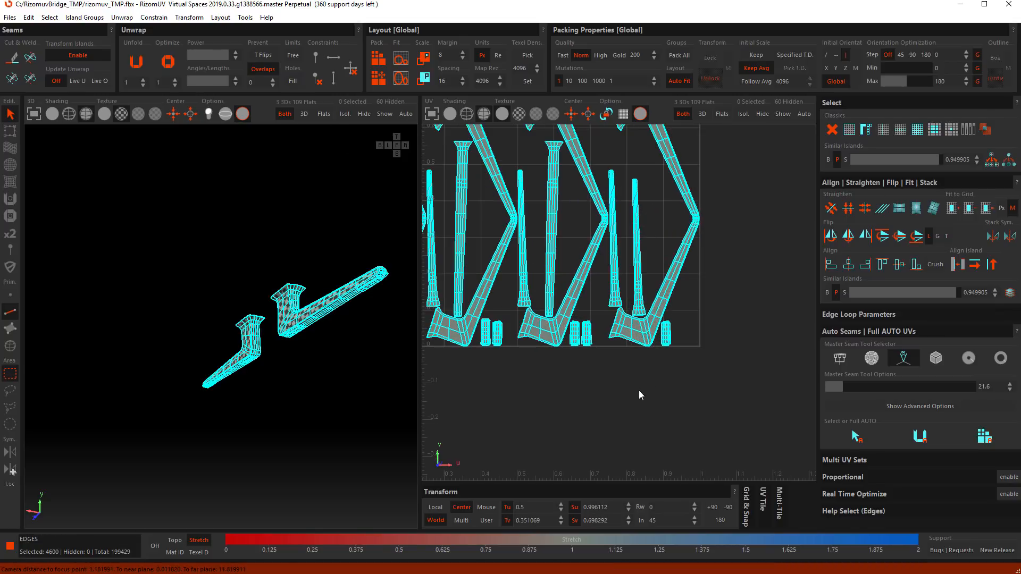
pyautogui.press('p')
pyautogui.click(637, 400)
pyautogui.scroll(5, 672, 350)
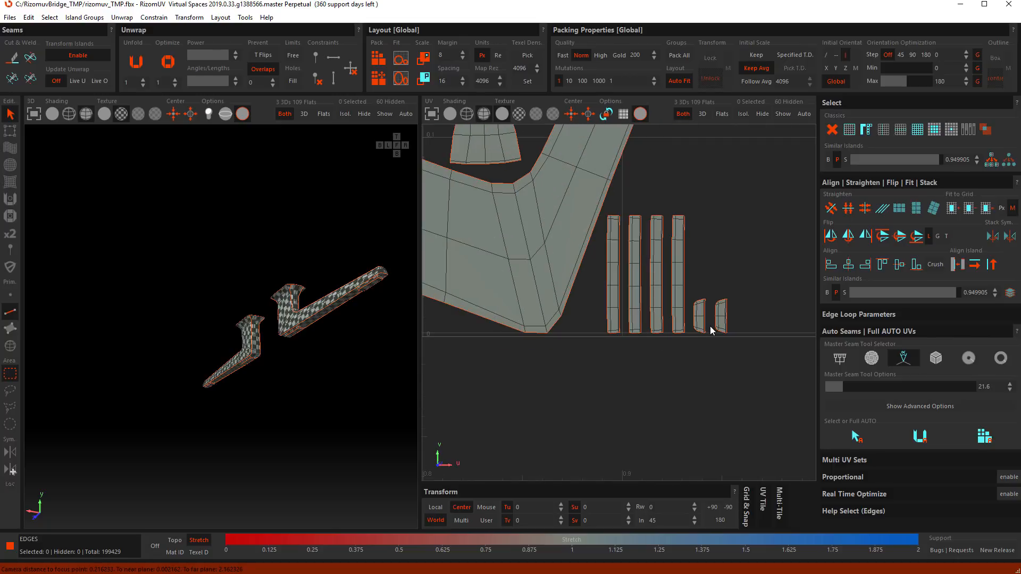
pyautogui.scroll(8, 341, 303)
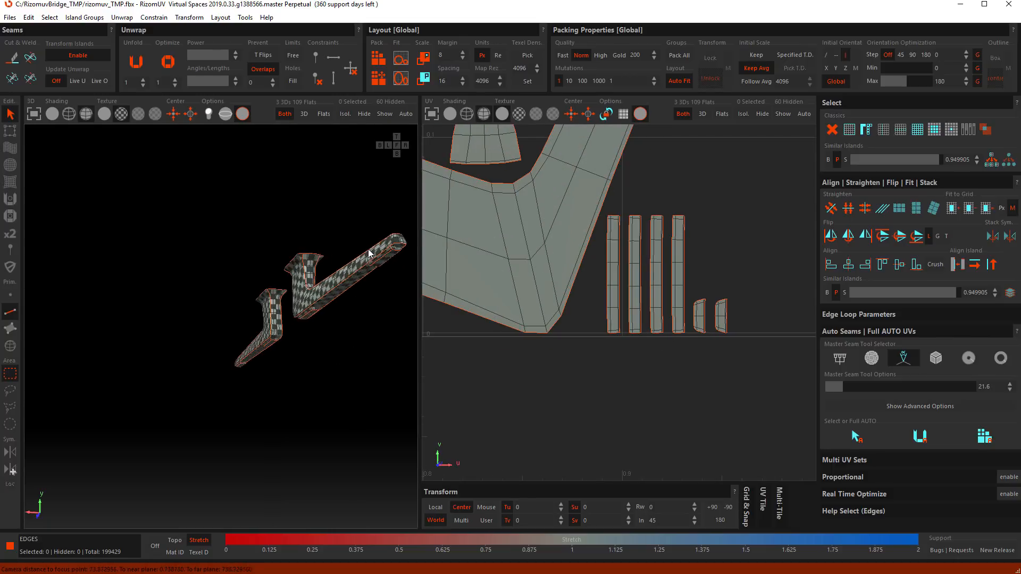
pyautogui.keyDown('alt'); pyautogui.moveTo(326, 271); pyautogui.dragTo(325, 242); pyautogui.keyUp('alt')
pyautogui.scroll(3, 286, 272)
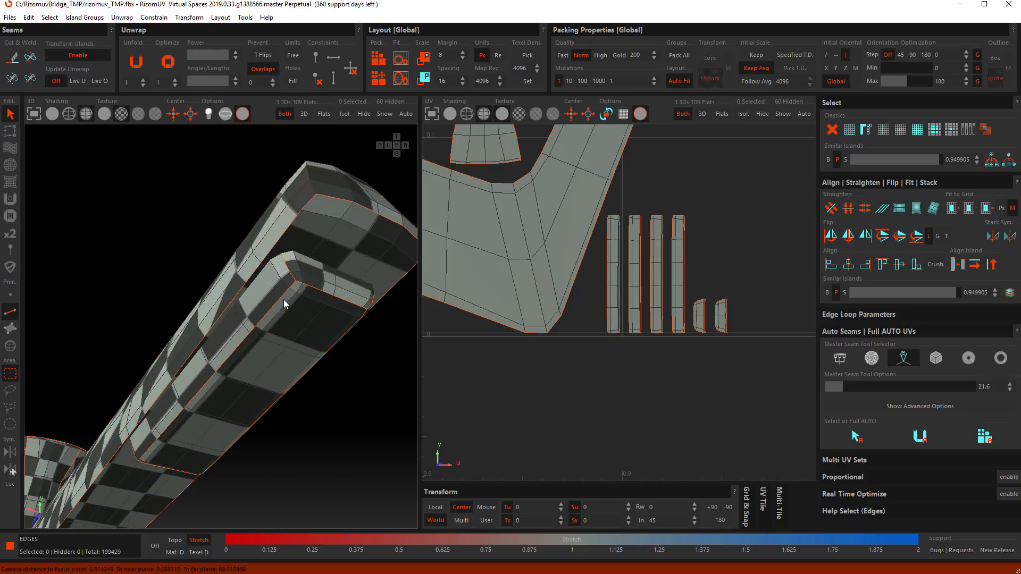
pyautogui.scroll(-3, 474, 317)
pyautogui.scroll(-5, 304, 367)
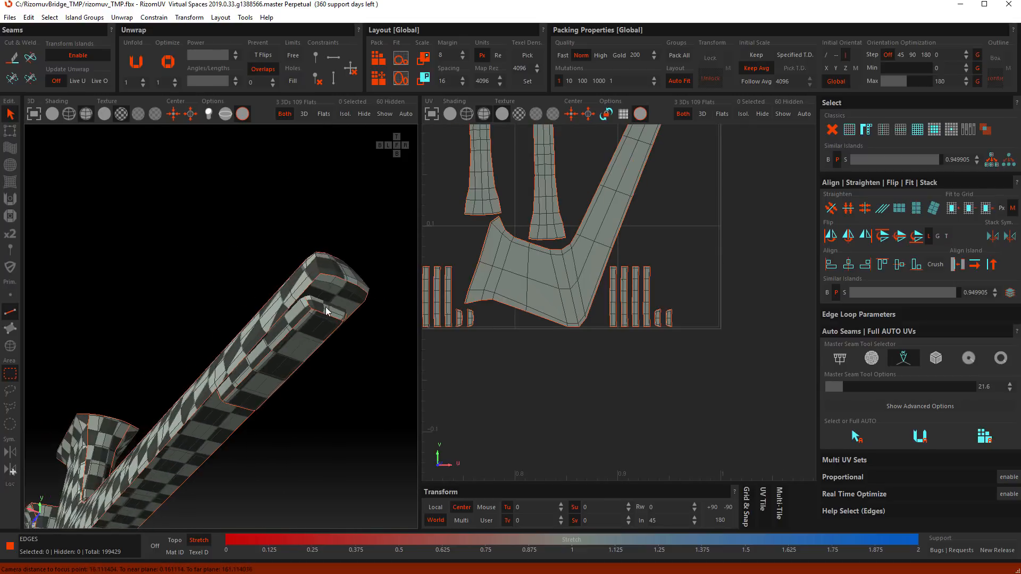
# - Switch to island selection and select pad islands beneath several of the legs in the 3D view
pyautogui.press('F4')
pyautogui.keyDown('alt'); pyautogui.moveTo(304, 365); pyautogui.dragTo(229, 398); pyautogui.keyUp('alt')
pyautogui.click(276, 347)
pyautogui.scroll(-4, 274, 351)
pyautogui.keyDown('shift'); pyautogui.click(222, 404); pyautogui.keyUp('shift')
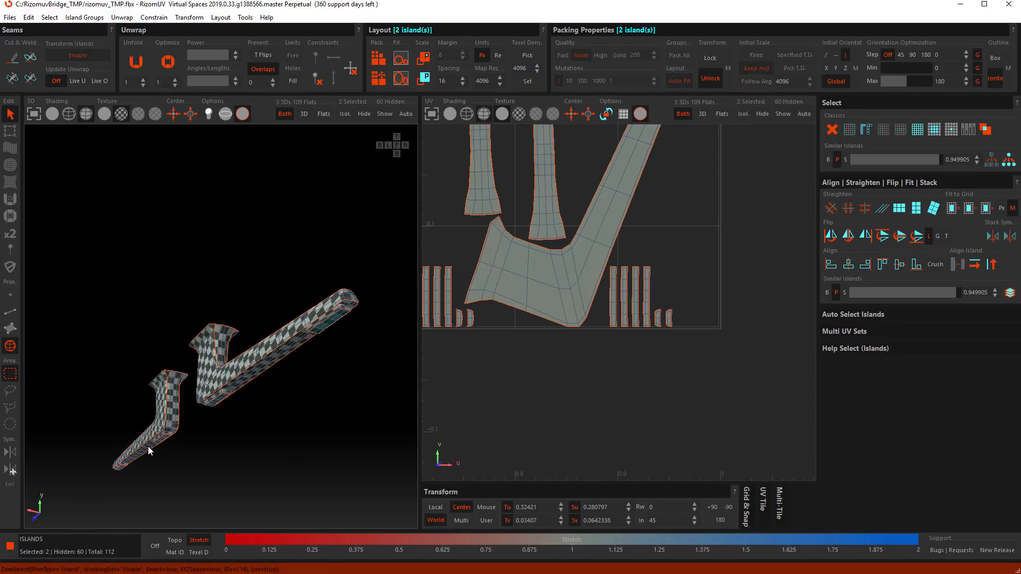
pyautogui.keyDown('shift'); pyautogui.click(129, 467); pyautogui.keyUp('shift')
pyautogui.scroll(-3, 235, 404)
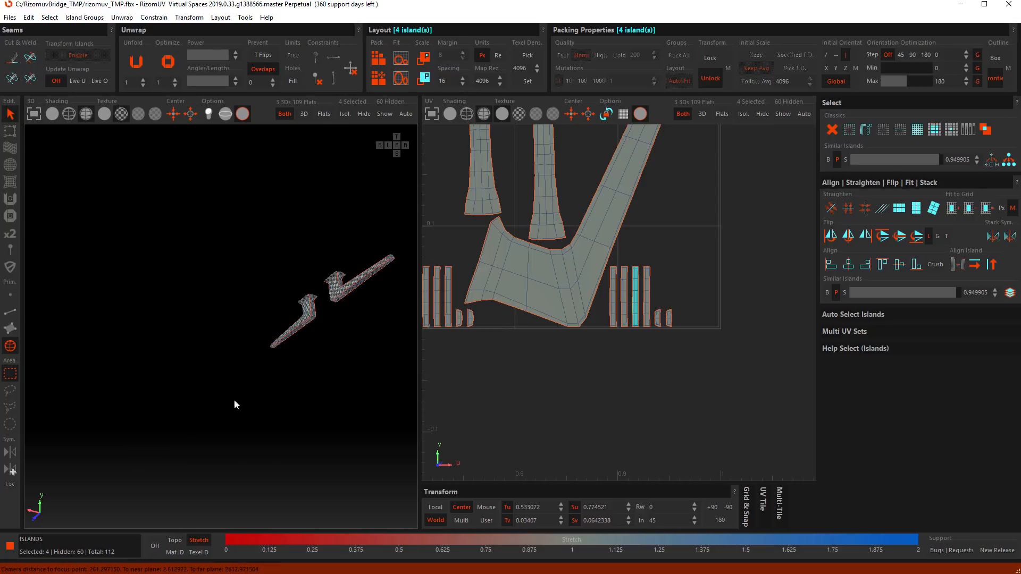
pyautogui.keyDown('alt'); pyautogui.moveTo(235, 405); pyautogui.dragTo(293, 381); pyautogui.keyUp('alt')
# - Select all the small pad islands along the lower edge of the UV tile and weld them back together
pyautogui.moveTo(691, 356); pyautogui.dragTo(605, 313)
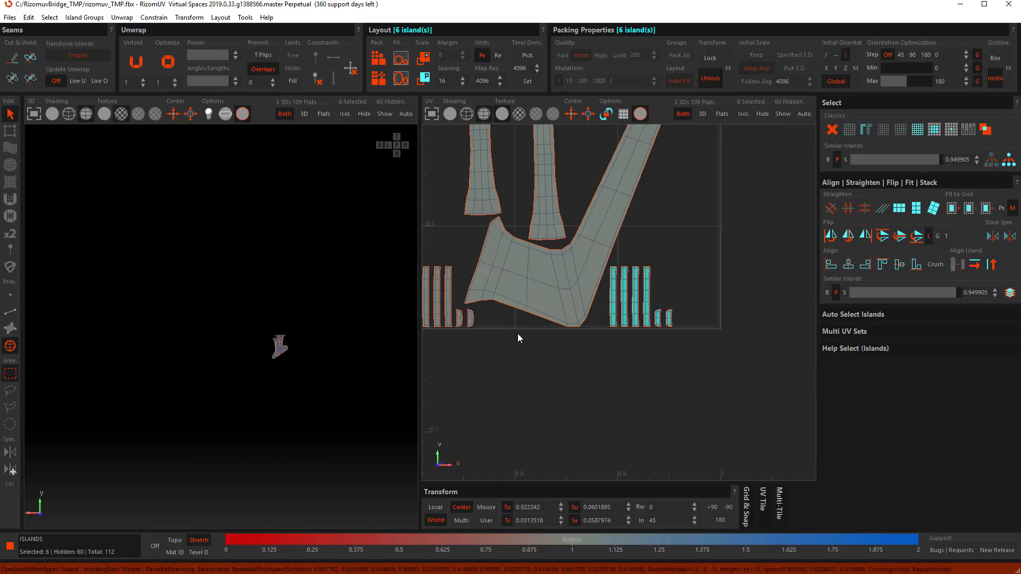
pyautogui.keyDown('alt'); pyautogui.moveTo(518, 334); pyautogui.dragTo(717, 353, button='middle'); pyautogui.keyUp('alt')
pyautogui.keyDown('shift'); pyautogui.moveTo(705, 345); pyautogui.dragTo(455, 337); pyautogui.keyUp('shift')
pyautogui.scroll(-2, 519, 359)
pyautogui.scroll(4, 519, 358)
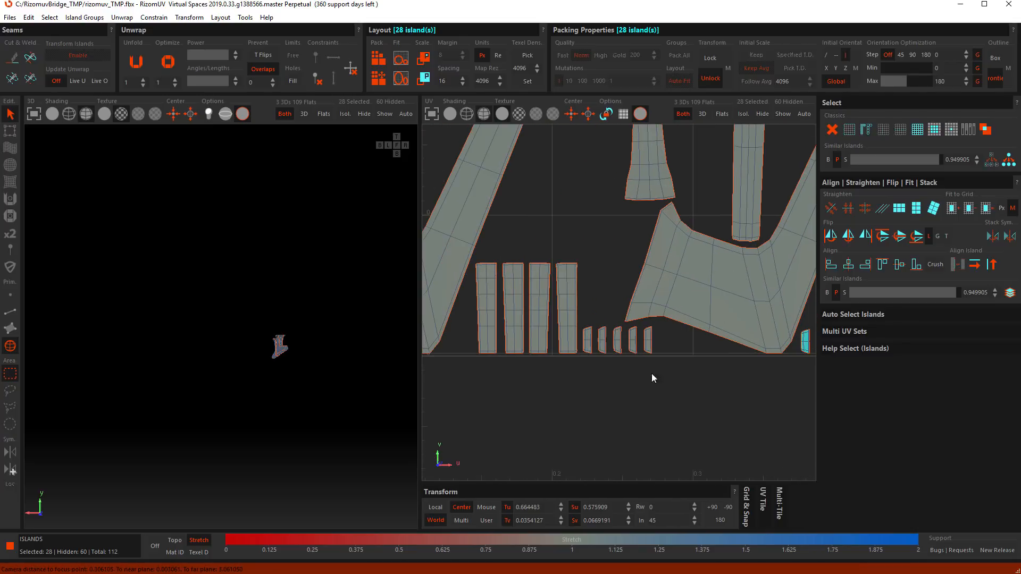
pyautogui.keyDown('shift'); pyautogui.moveTo(668, 399); pyautogui.dragTo(469, 347); pyautogui.keyUp('shift')
pyautogui.scroll(-3, 468, 344)
pyautogui.moveTo(511, 350); pyautogui.dragTo(686, 298, button='middle')
pyautogui.scroll(5, 481, 362)
pyautogui.keyDown('shift'); pyautogui.moveTo(602, 382); pyautogui.dragTo(472, 306); pyautogui.keyUp('shift')
pyautogui.scroll(-3, 619, 362)
pyautogui.moveTo(710, 394); pyautogui.dragTo(541, 359, button='middle')
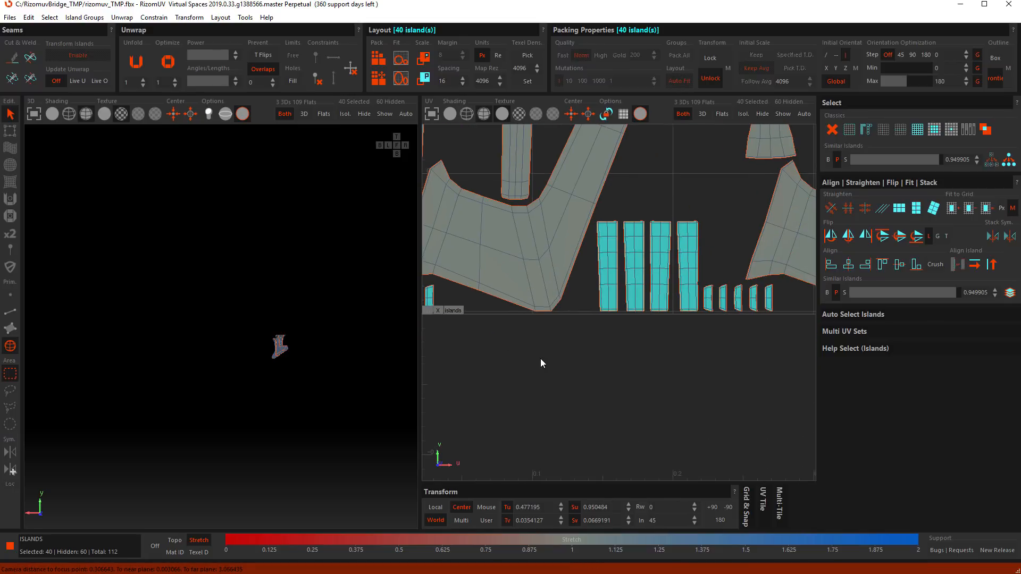
pyautogui.press('w')
# - Switch to edge selection and select the short corner edge path on one pad beneath a leg
pyautogui.scroll(-3, 563, 358)
pyautogui.scroll(-2, 586, 353)
pyautogui.moveTo(798, 364); pyautogui.dragTo(579, 350, button='middle')
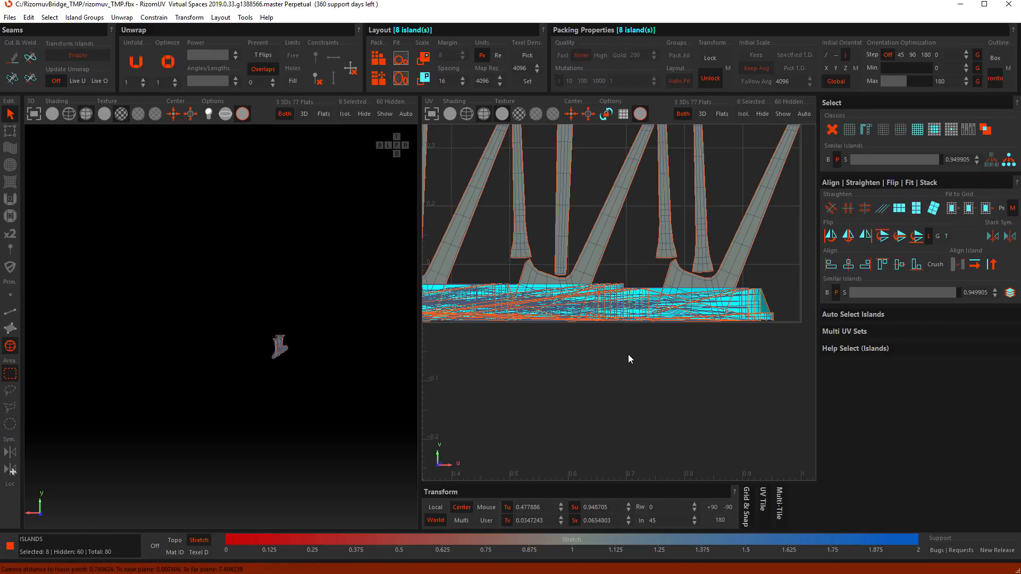
pyautogui.scroll(5, 312, 336)
pyautogui.moveTo(324, 323); pyautogui.dragTo(357, 326, button='middle')
pyautogui.scroll(5, 329, 337)
pyautogui.scroll(6, 340, 412)
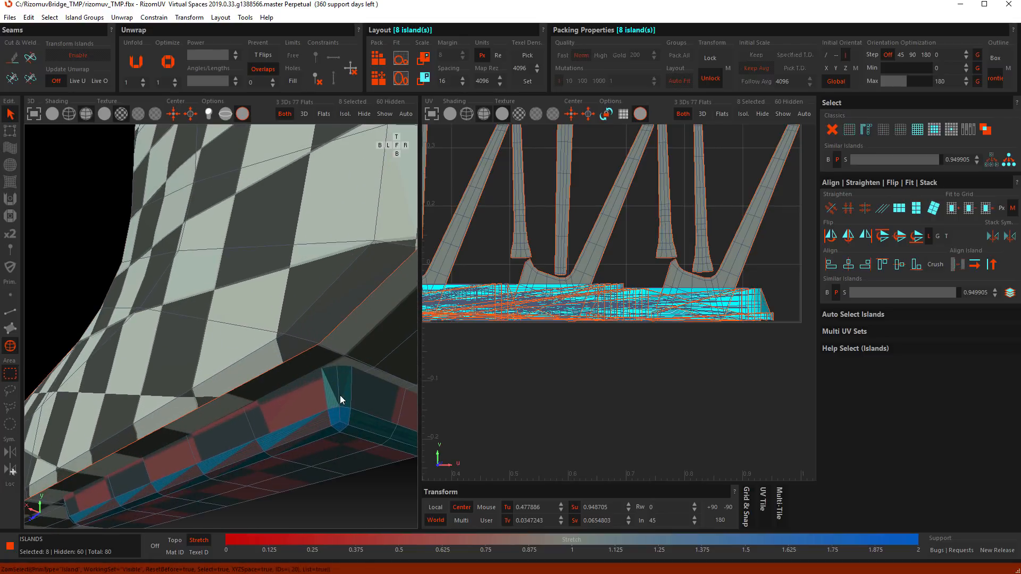
pyautogui.click(340, 395)
pyautogui.press('F2')
pyautogui.doubleClick(340, 393)
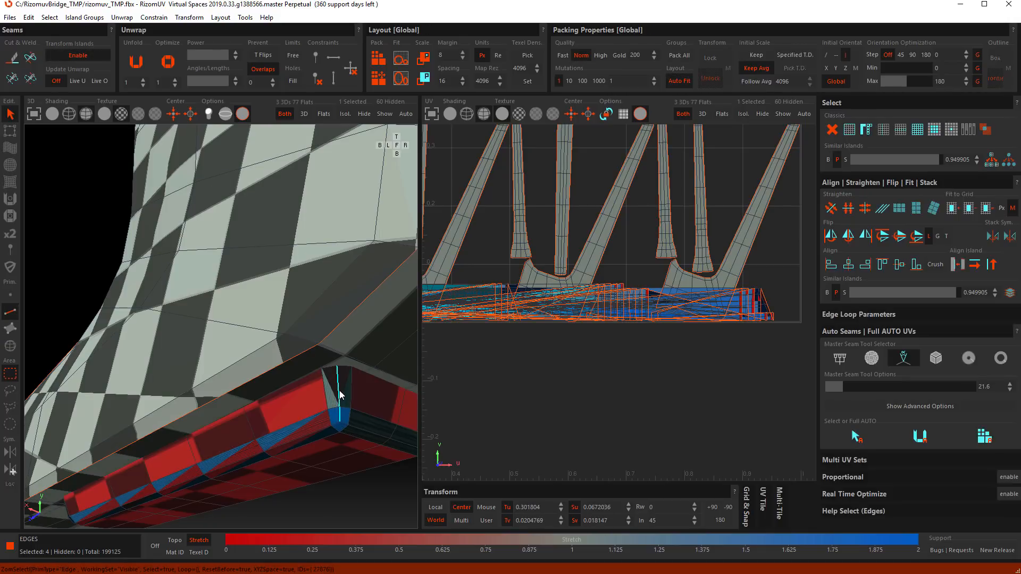
# - Add the short edge paths at two more corners of the same pad to the selection
pyautogui.scroll(-5, 340, 391)
pyautogui.keyDown('alt'); pyautogui.moveTo(388, 381); pyautogui.dragTo(163, 367); pyautogui.keyUp('alt')
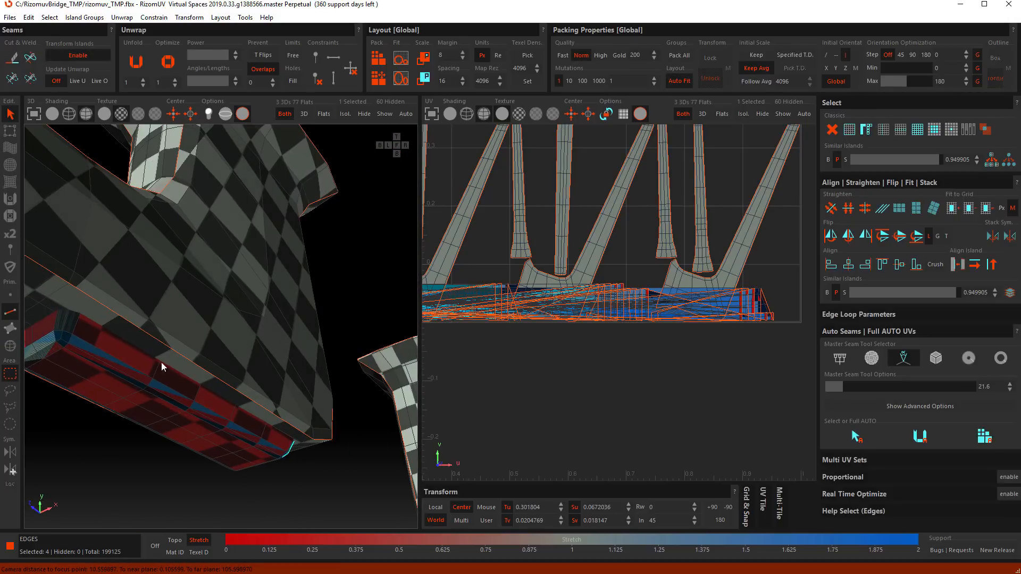
pyautogui.keyDown('ctrl'); pyautogui.doubleClick(69, 324); pyautogui.keyUp('ctrl')
pyautogui.keyDown('alt'); pyautogui.moveTo(68, 326); pyautogui.dragTo(202, 363); pyautogui.keyUp('alt')
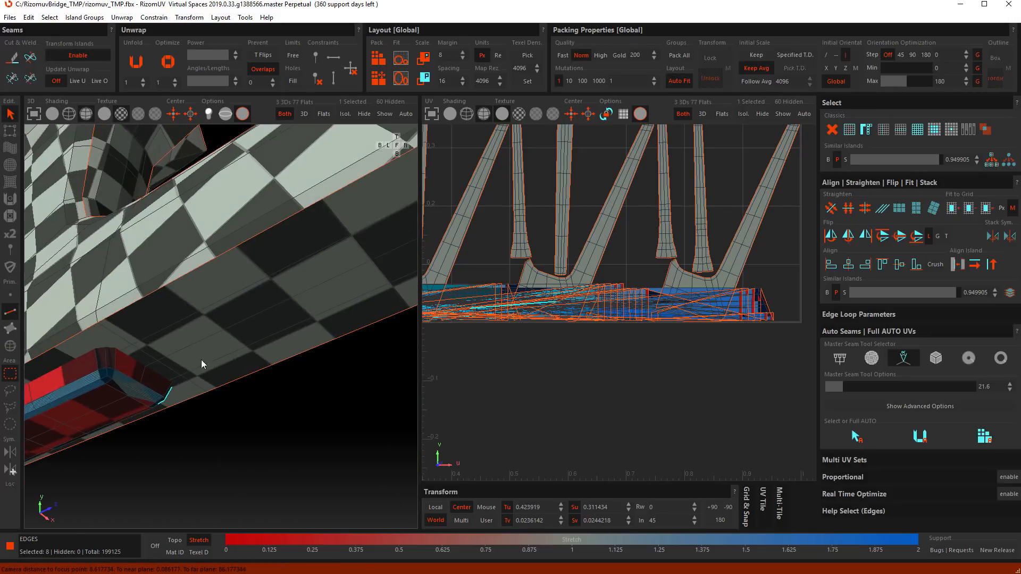
pyautogui.keyDown('ctrl'); pyautogui.doubleClick(103, 358); pyautogui.keyUp('ctrl')
pyautogui.keyDown('alt'); pyautogui.moveTo(104, 356); pyautogui.dragTo(290, 390); pyautogui.keyUp('alt')
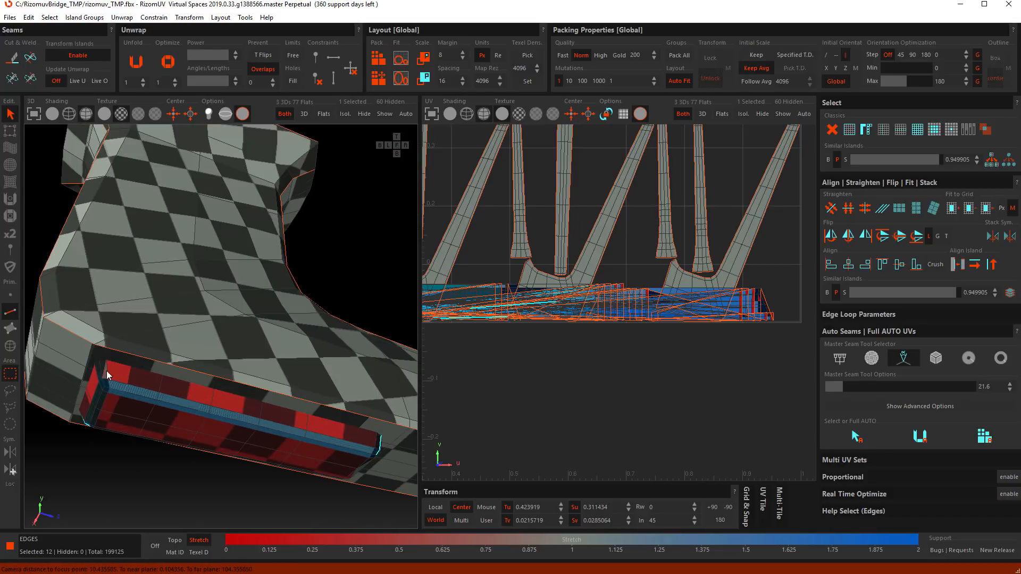
# - Extend the corner edge selection to the similar pads under all the legs and cut along it
pyautogui.click(992, 159)
pyautogui.scroll(-10, 287, 383)
pyautogui.keyDown('alt'); pyautogui.moveTo(316, 384); pyautogui.dragTo(237, 388, button='middle'); pyautogui.keyUp('alt')
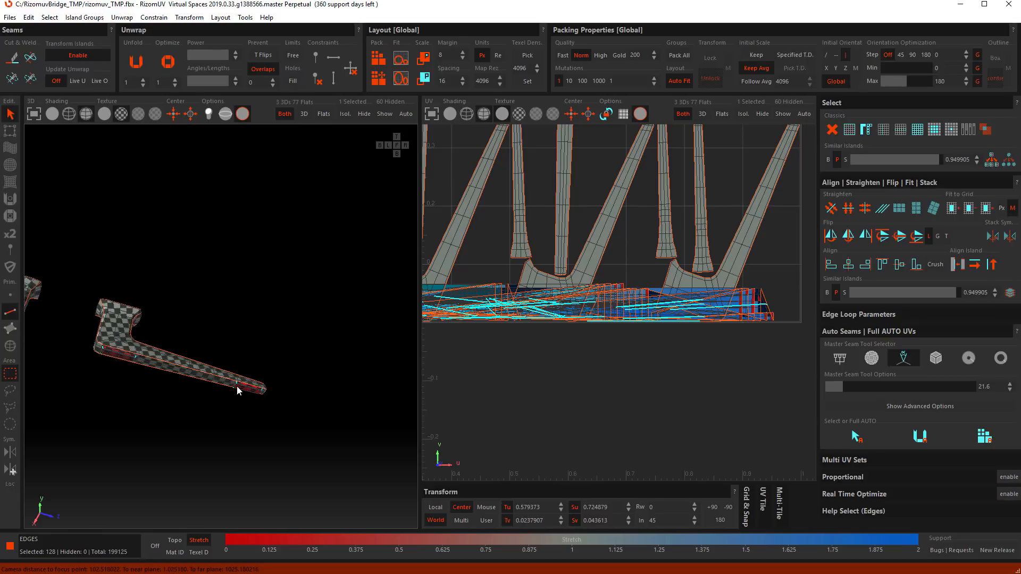
pyautogui.scroll(5, 234, 379)
pyautogui.scroll(2, 231, 368)
pyautogui.press('c')
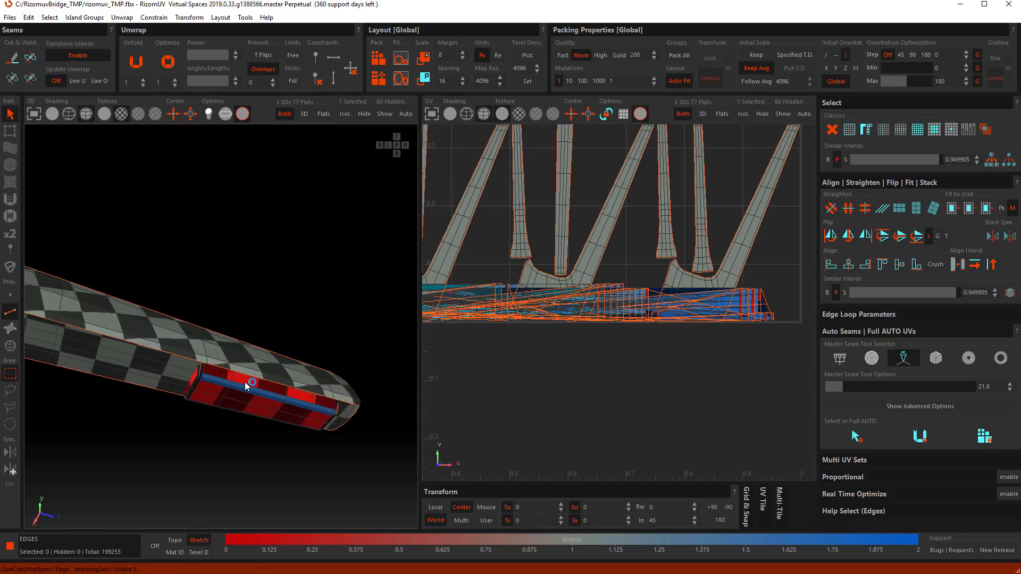
# - Unfold all the visible leg and pad islands and repack them into the UV tile
pyautogui.scroll(-6, 612, 352)
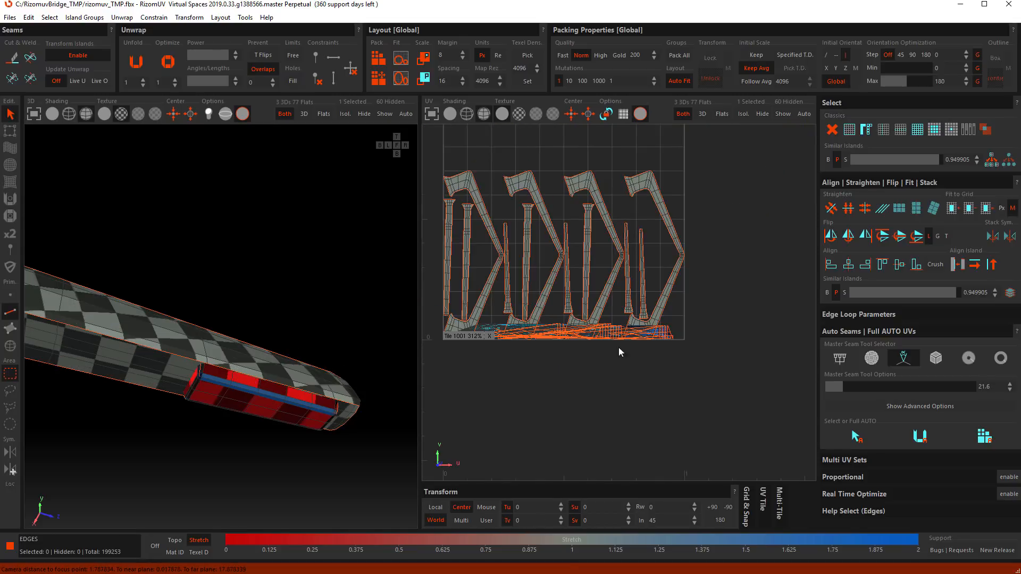
pyautogui.moveTo(701, 399); pyautogui.dragTo(329, 88)
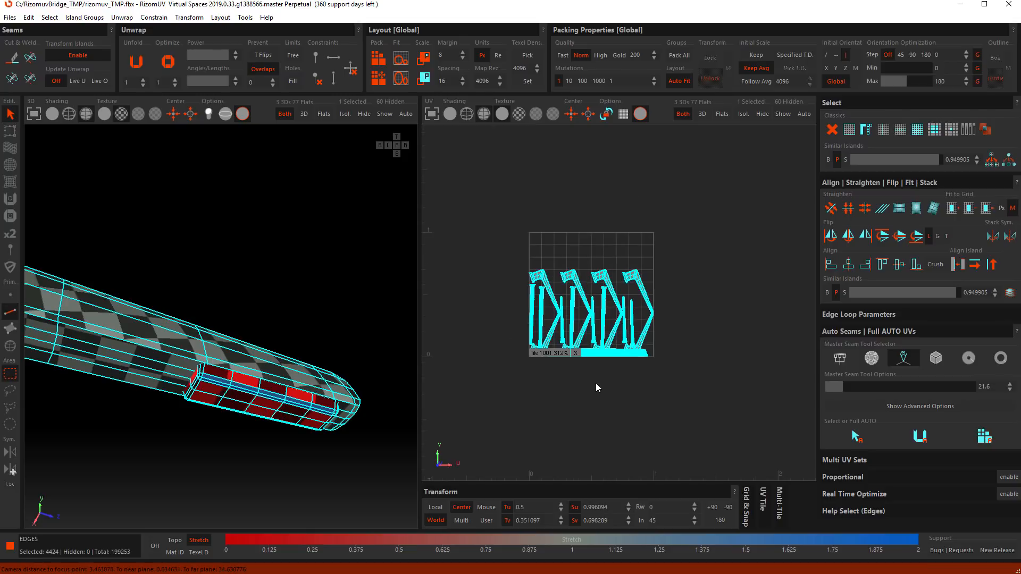
pyautogui.scroll(2, 595, 383)
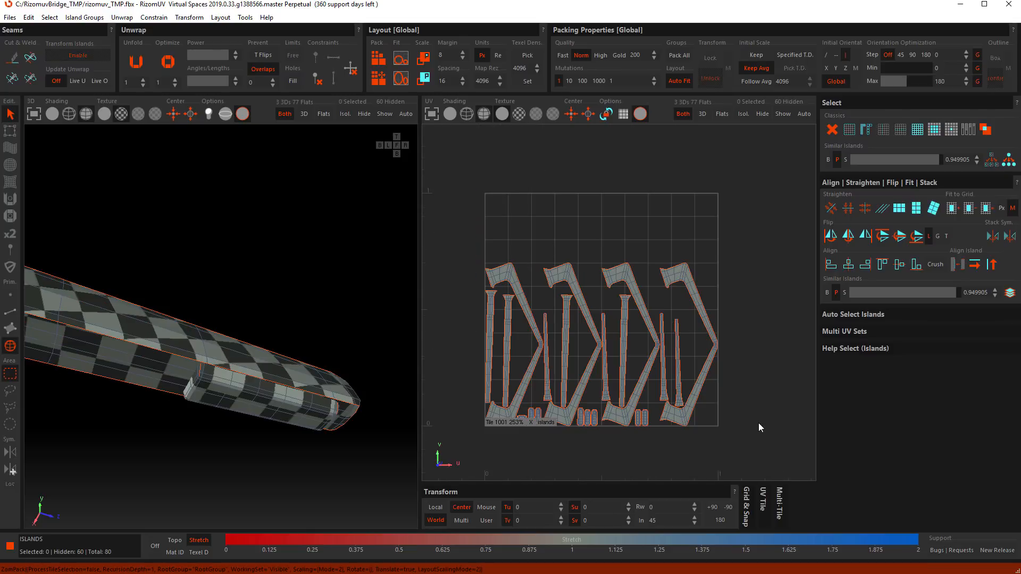
pyautogui.click(707, 415)
pyautogui.moveTo(711, 423); pyautogui.dragTo(698, 378, button='middle')
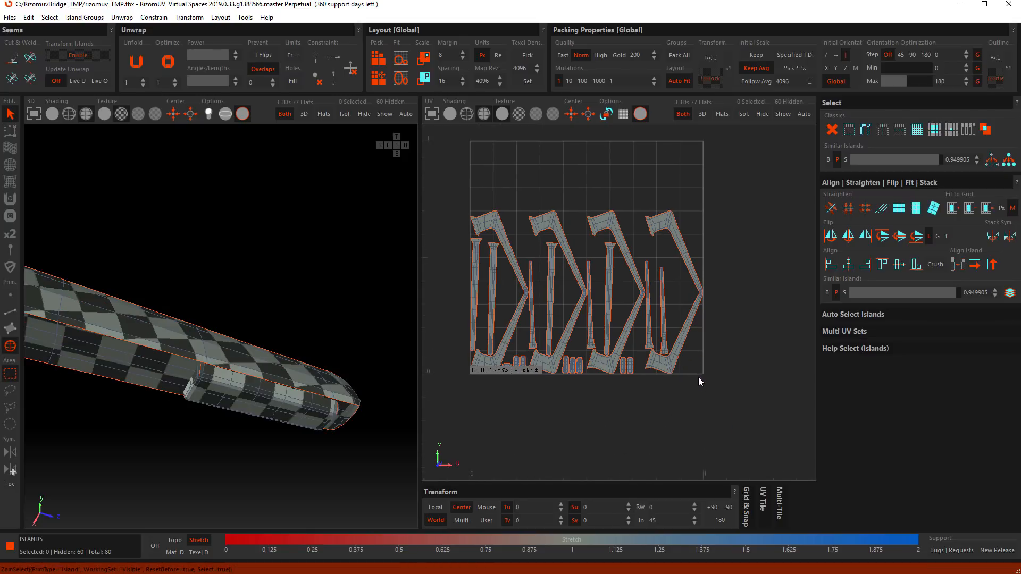
# - Select the edge path across the middle of the bend on the outermost long leg island
pyautogui.scroll(10, 591, 344)
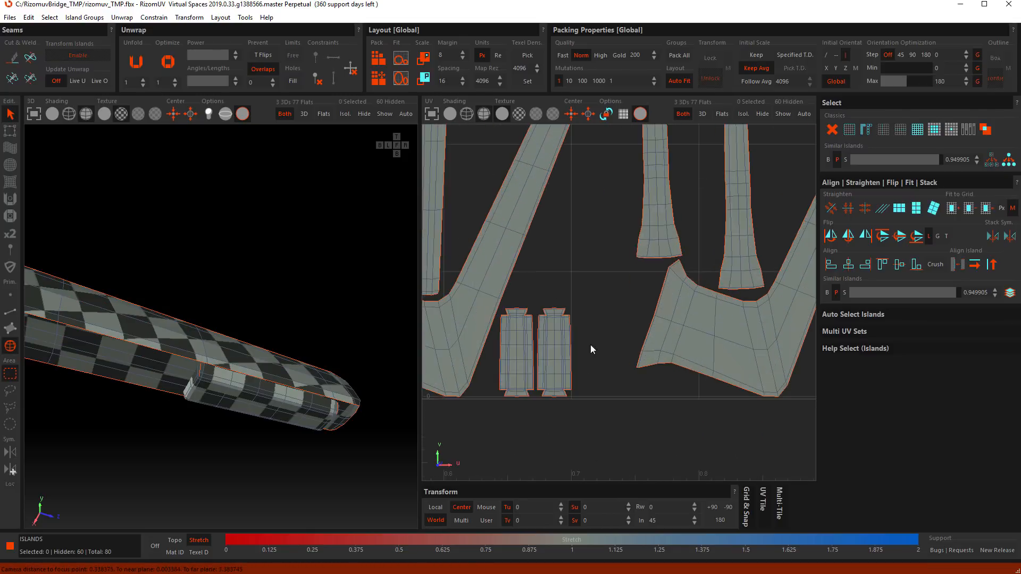
pyautogui.scroll(5, 540, 285)
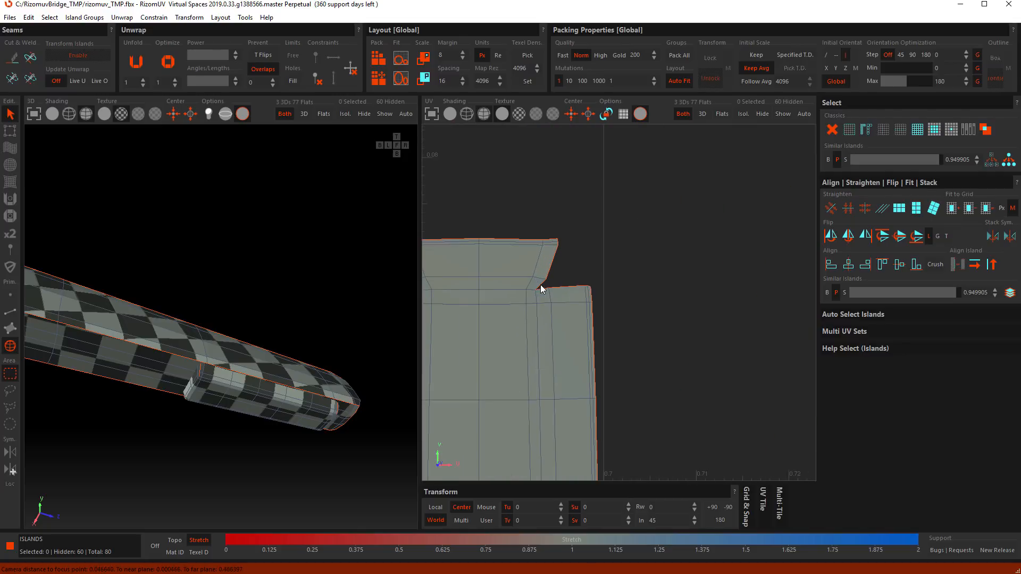
pyautogui.scroll(-3, 540, 283)
pyautogui.scroll(-4, 541, 286)
pyautogui.scroll(8, 688, 260)
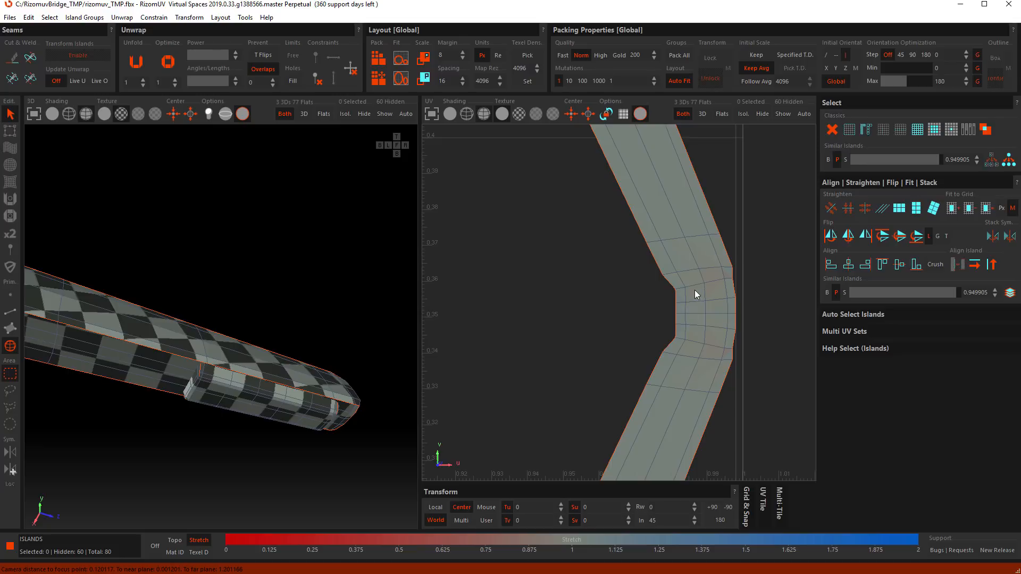
pyautogui.click(698, 318)
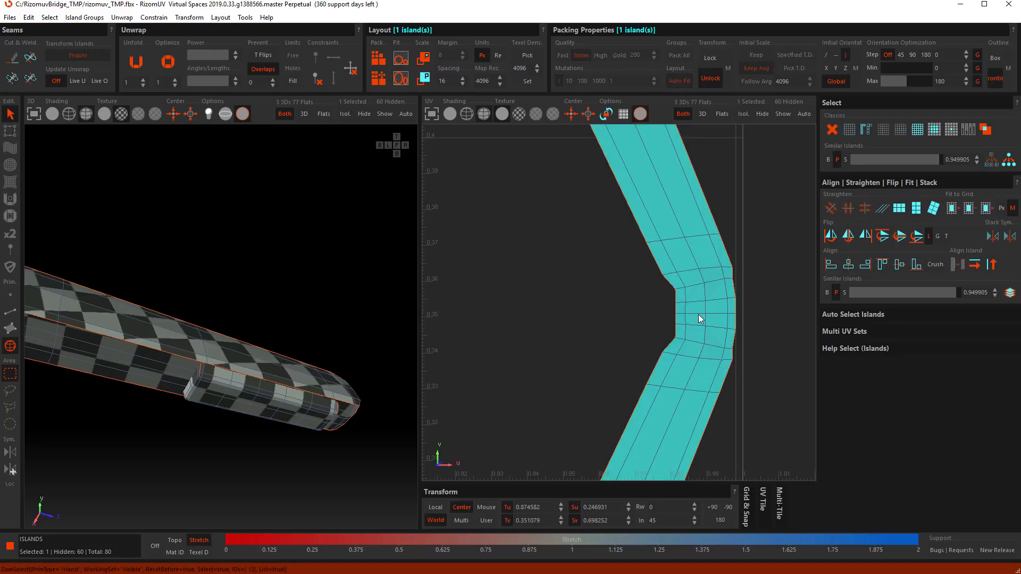
pyautogui.click(623, 317)
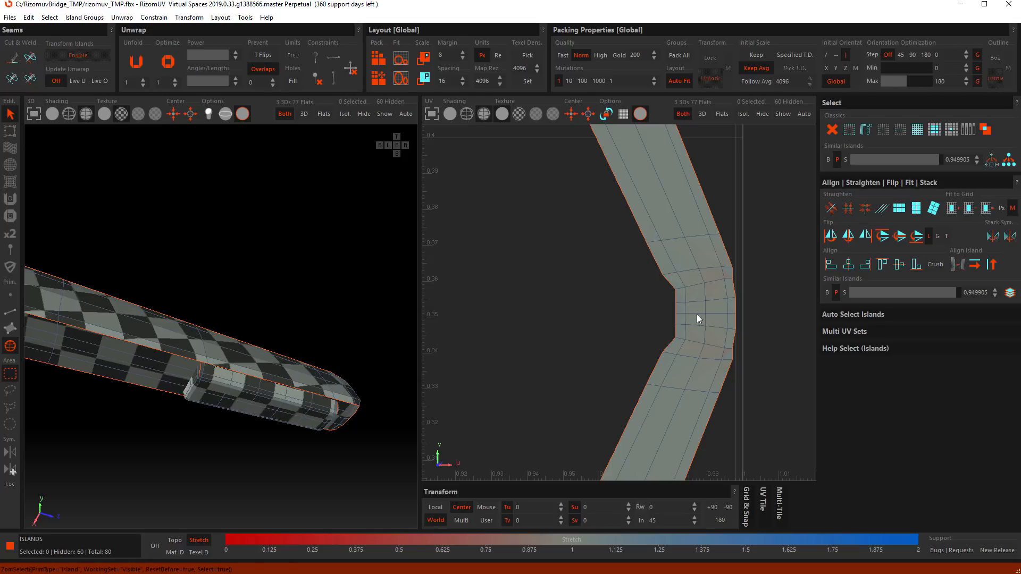
pyautogui.click(698, 318)
pyautogui.press('F2')
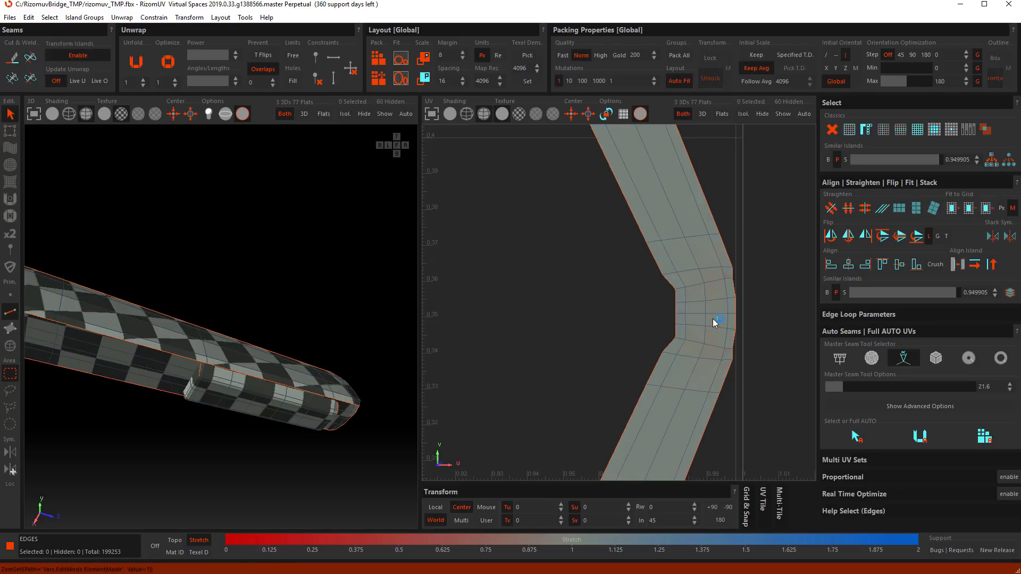
pyautogui.click(694, 313)
# - Extend the bend's edge selection to the matching edges on all the legs and cut along them
pyautogui.scroll(-4, 447, 303)
pyautogui.scroll(-4, 362, 302)
pyautogui.scroll(-8, 601, 271)
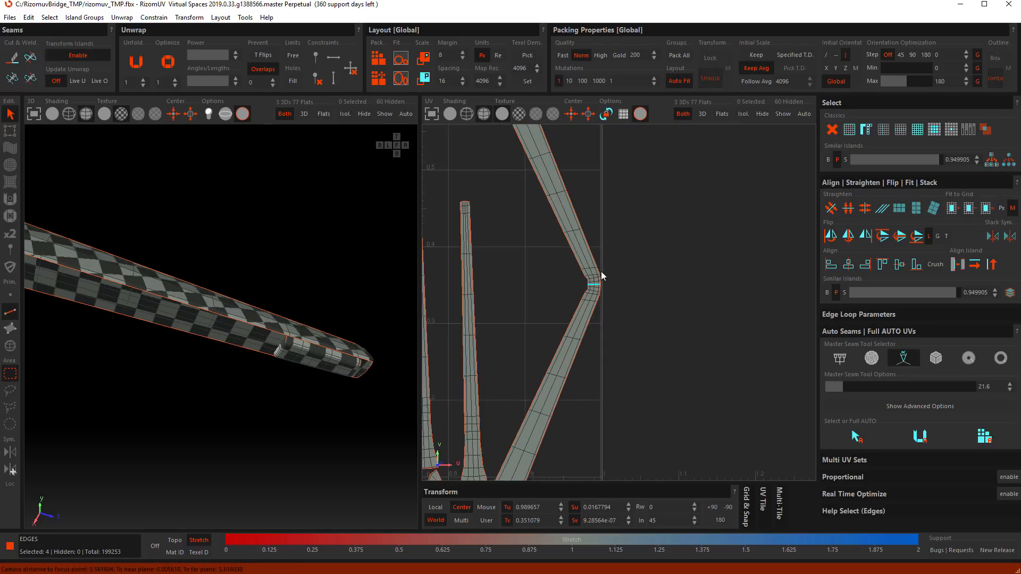
pyautogui.scroll(4, 553, 183)
pyautogui.moveTo(553, 184); pyautogui.dragTo(640, 327, button='middle')
pyautogui.scroll(2, 710, 474)
pyautogui.moveTo(711, 473); pyautogui.dragTo(675, 282, button='middle')
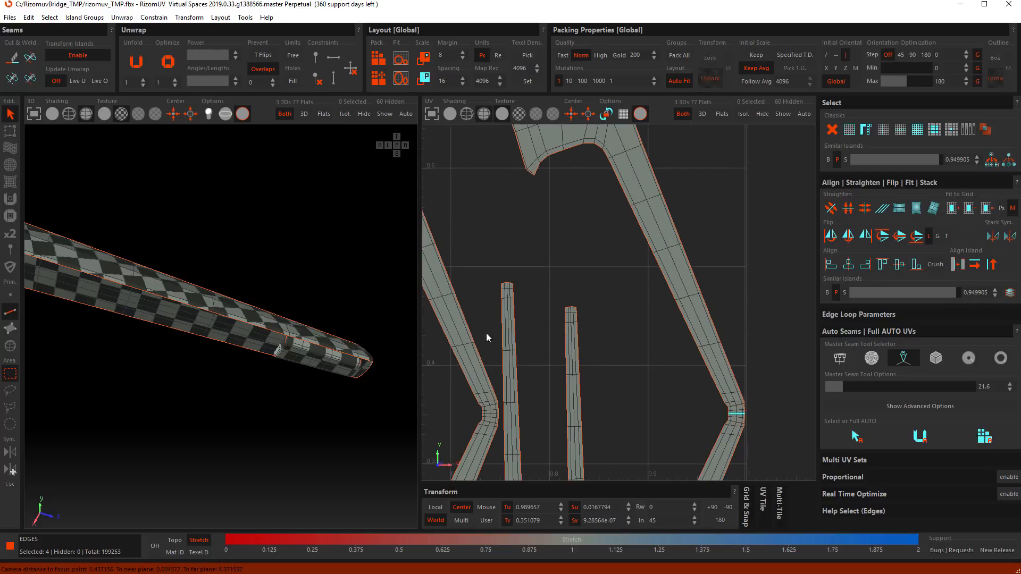
pyautogui.scroll(-5, 302, 330)
pyautogui.keyDown('alt'); pyautogui.moveTo(302, 330); pyautogui.dragTo(197, 410, button='middle'); pyautogui.keyUp('alt')
pyautogui.scroll(-3, 603, 176)
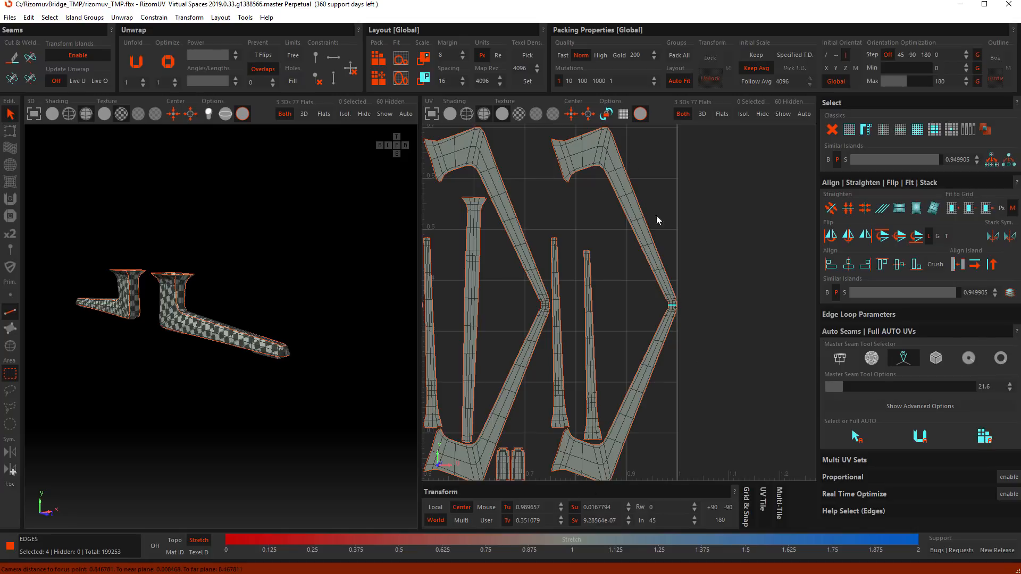
pyautogui.moveTo(319, 346)
pyautogui.mouseDown(button='middle')
pyautogui.moveTo(330, 358)
pyautogui.moveTo(299, 388)
pyautogui.moveTo(331, 350)
pyautogui.mouseUp(button='middle')
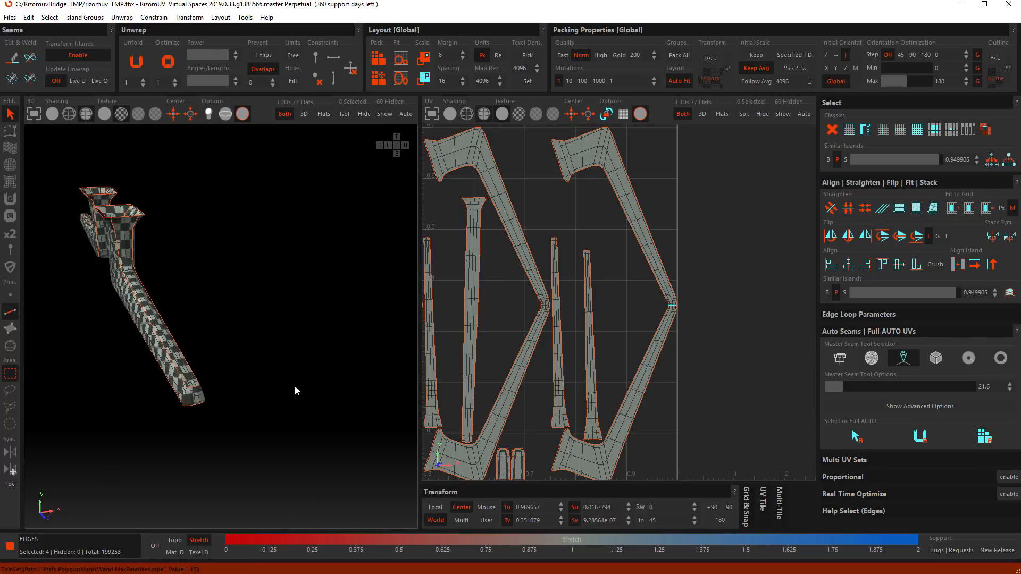
pyautogui.click(992, 160)
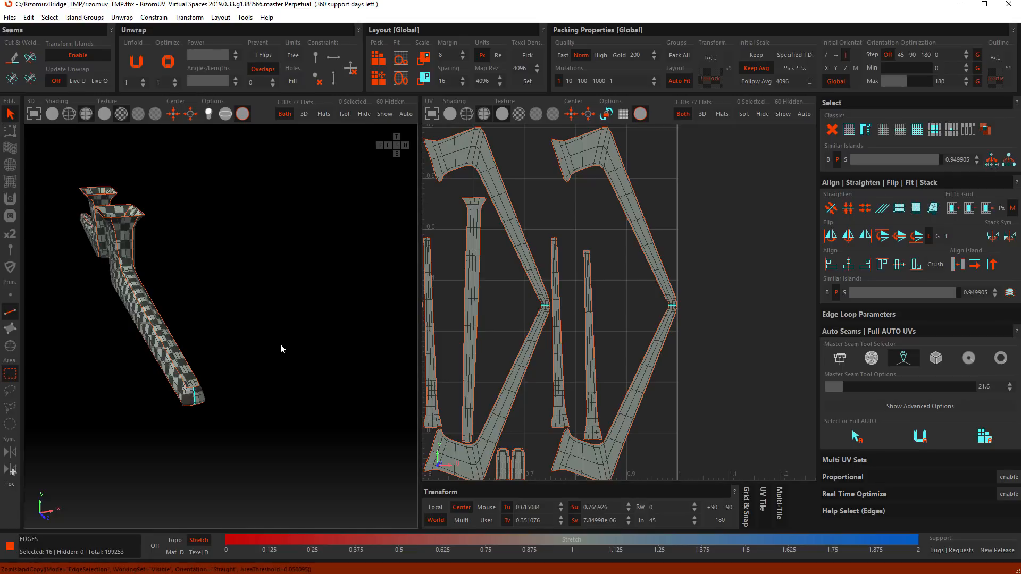
pyautogui.press('c')
pyautogui.scroll(-1, 372, 359)
pyautogui.scroll(-4, 686, 380)
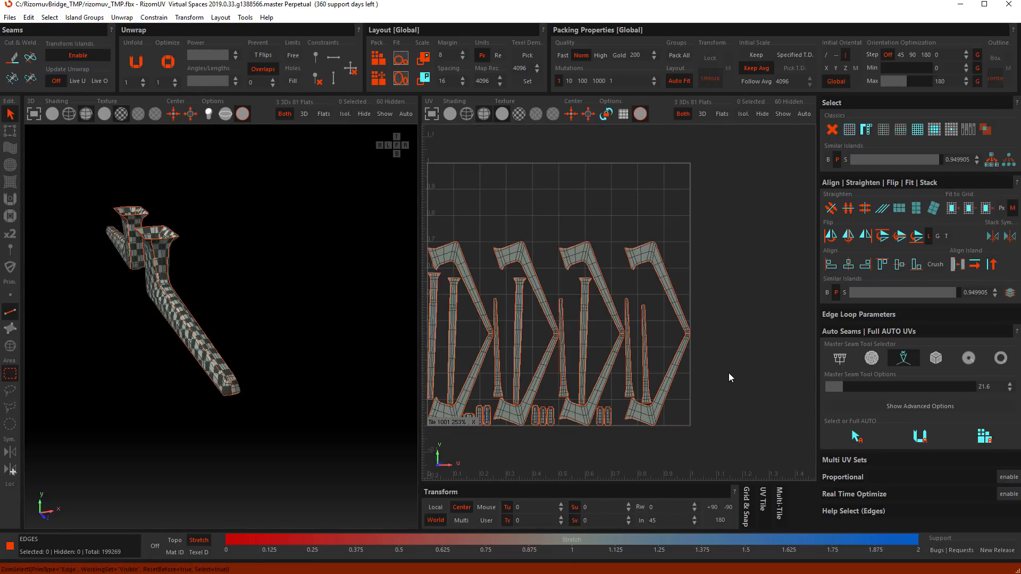
# - Unfold the newly split leg islands and repack them into the UV tile
pyautogui.scroll(-1, 724, 381)
pyautogui.press('u')
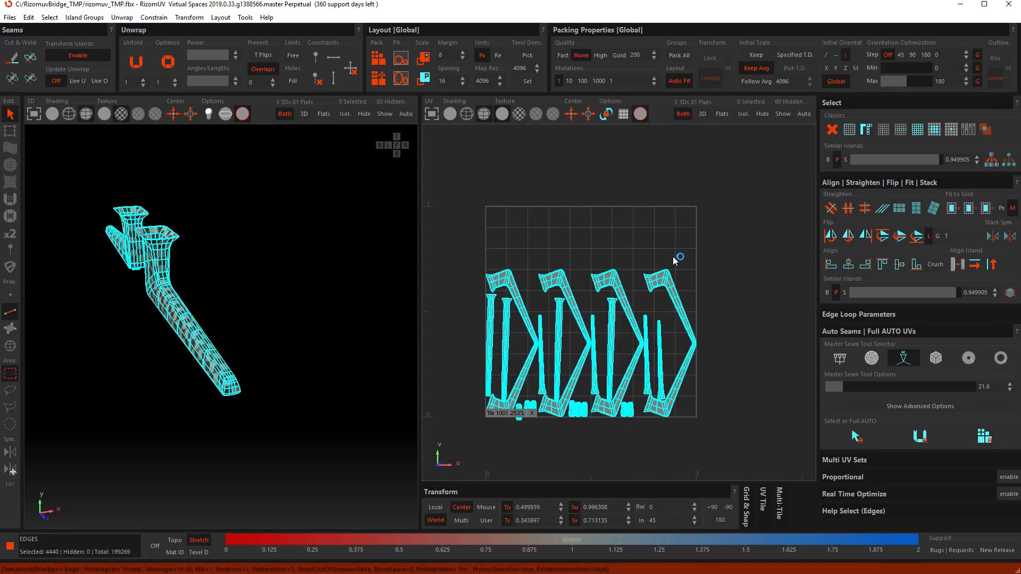
pyautogui.click(716, 356)
pyautogui.press('p')
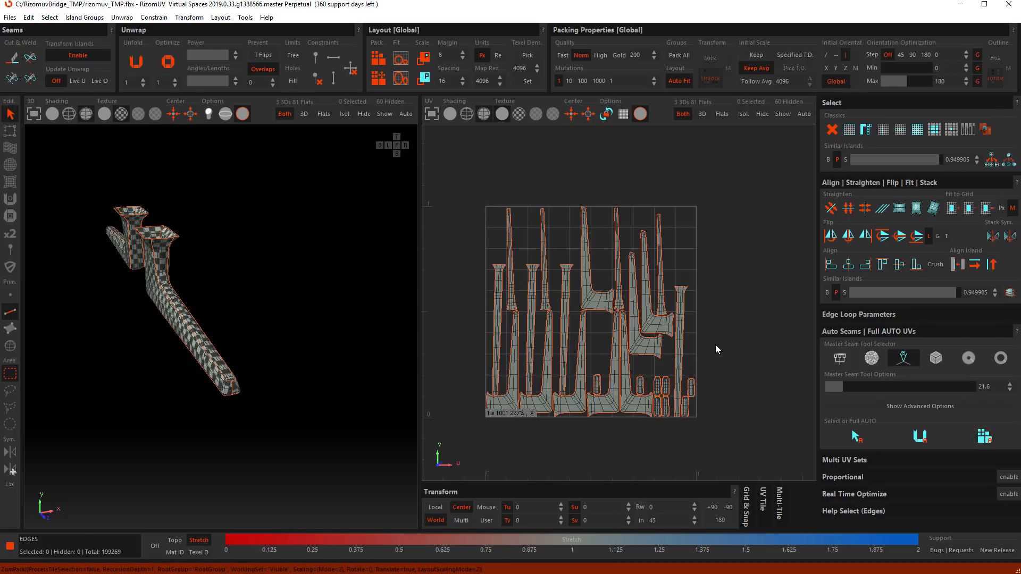
pyautogui.scroll(3, 595, 326)
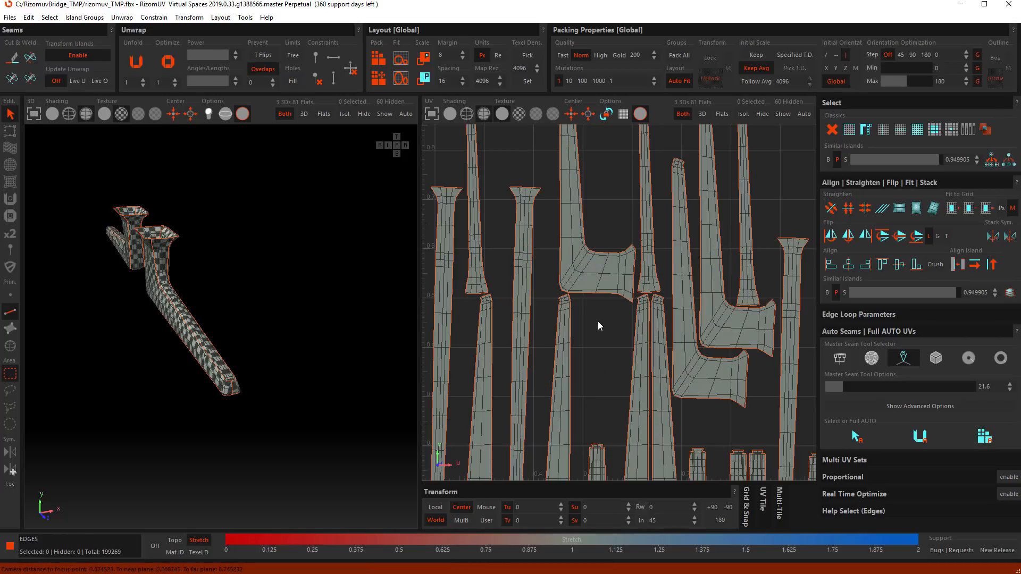
pyautogui.scroll(-3, 598, 326)
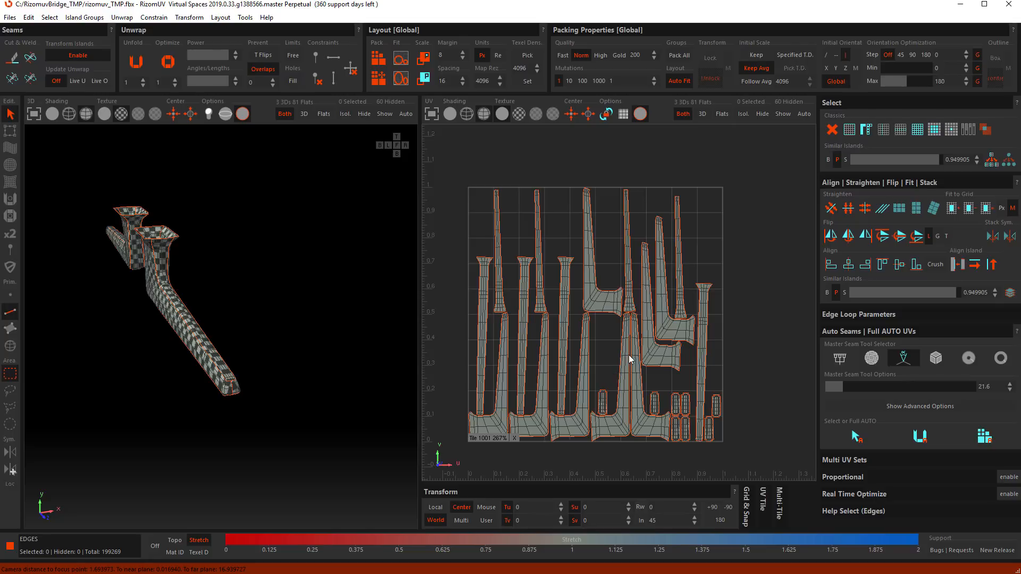
# - End the leg isolation to bring back the whole sofa and repack all its islands into the UV tile
pyautogui.click(307, 282)
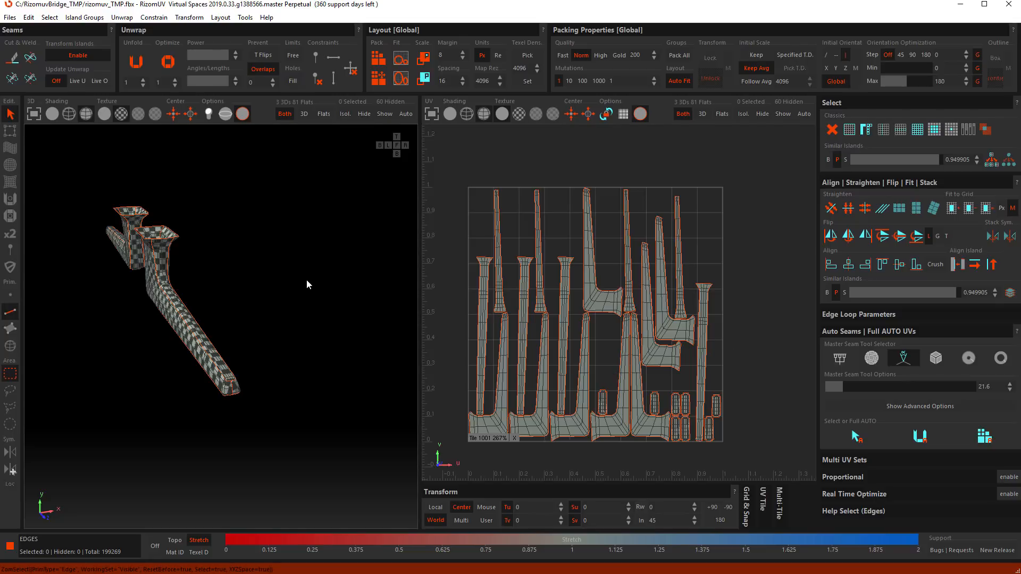
pyautogui.press('i')
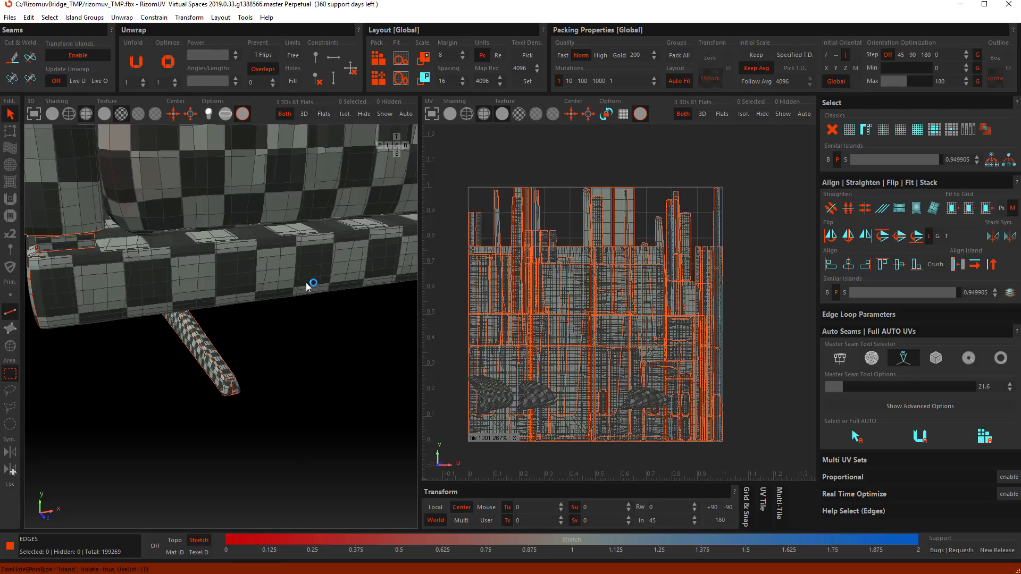
pyautogui.scroll(-5, 306, 282)
pyautogui.moveTo(770, 344); pyautogui.dragTo(754, 338, button='middle')
pyautogui.press('p')
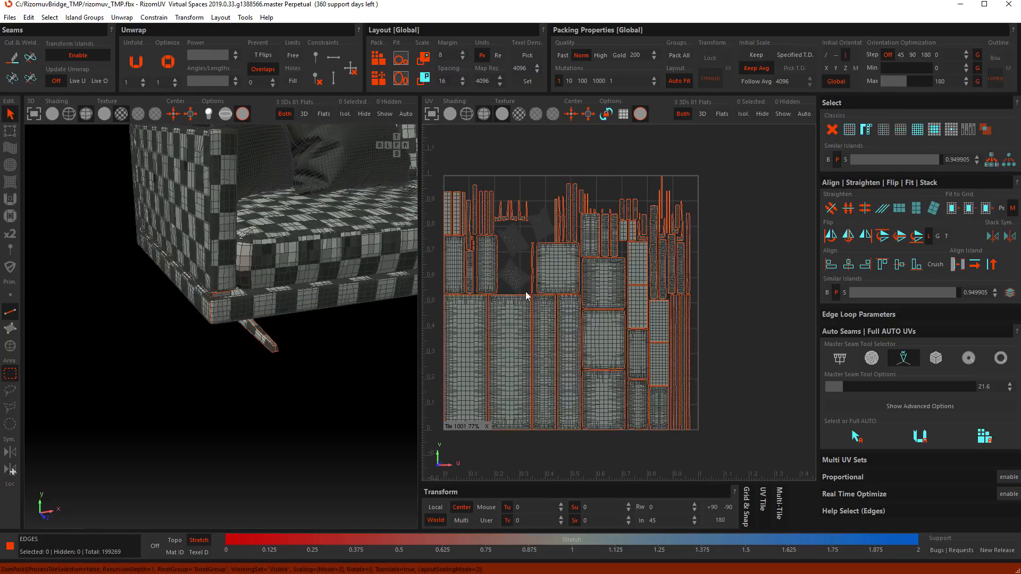
pyautogui.scroll(5, 683, 311)
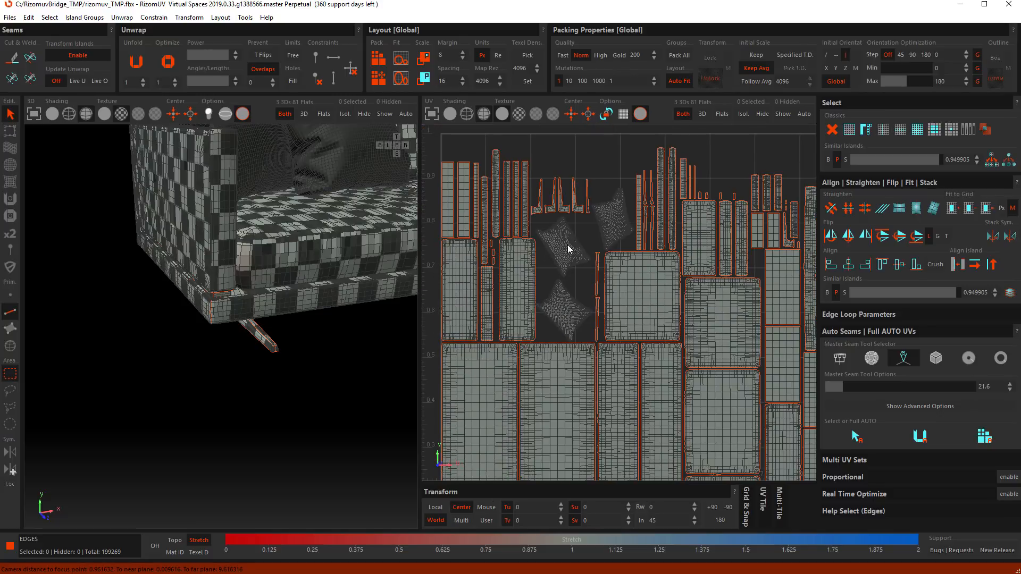
pyautogui.scroll(-5, 291, 222)
# - Compare the not-yet-unfolded islands with the flat ones in the 3D view, and return to displaying both kinds
pyautogui.keyDown('alt'); pyautogui.moveTo(389, 275); pyautogui.dragTo(301, 305, button='middle'); pyautogui.keyUp('alt')
pyautogui.keyDown('alt'); pyautogui.moveTo(301, 304); pyautogui.dragTo(229, 309); pyautogui.keyUp('alt')
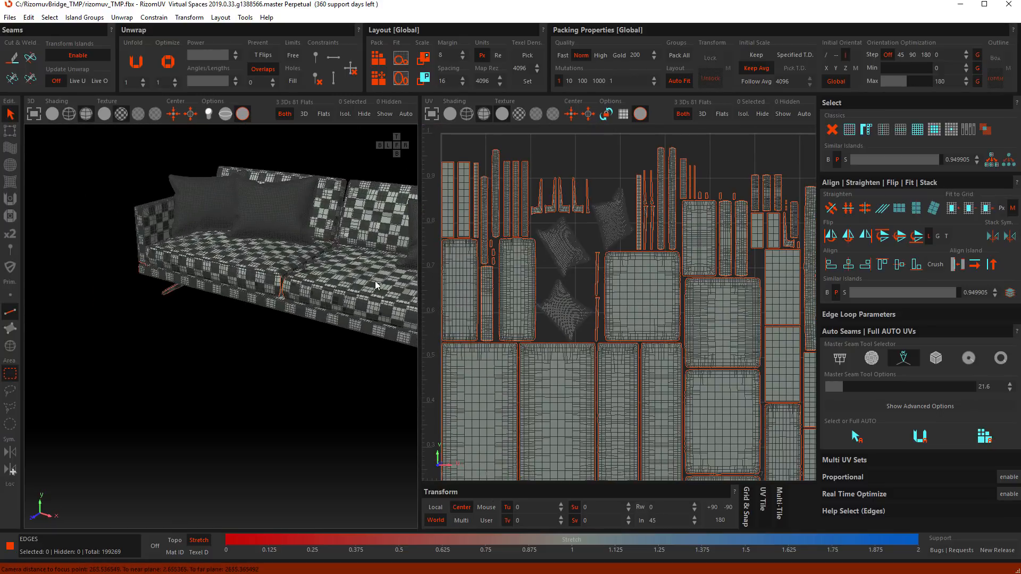
pyautogui.keyDown('alt'); pyautogui.moveTo(375, 281); pyautogui.dragTo(245, 335, button='middle'); pyautogui.keyUp('alt')
pyautogui.click(305, 113)
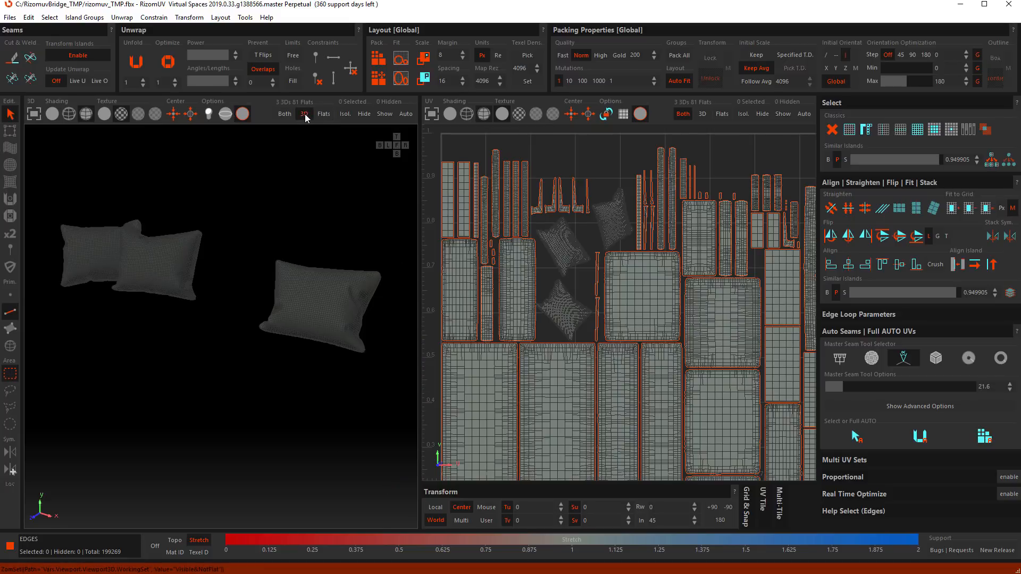
pyautogui.click(321, 114)
pyautogui.click(305, 113)
pyautogui.click(329, 115)
pyautogui.click(304, 114)
pyautogui.click(322, 114)
pyautogui.click(301, 114)
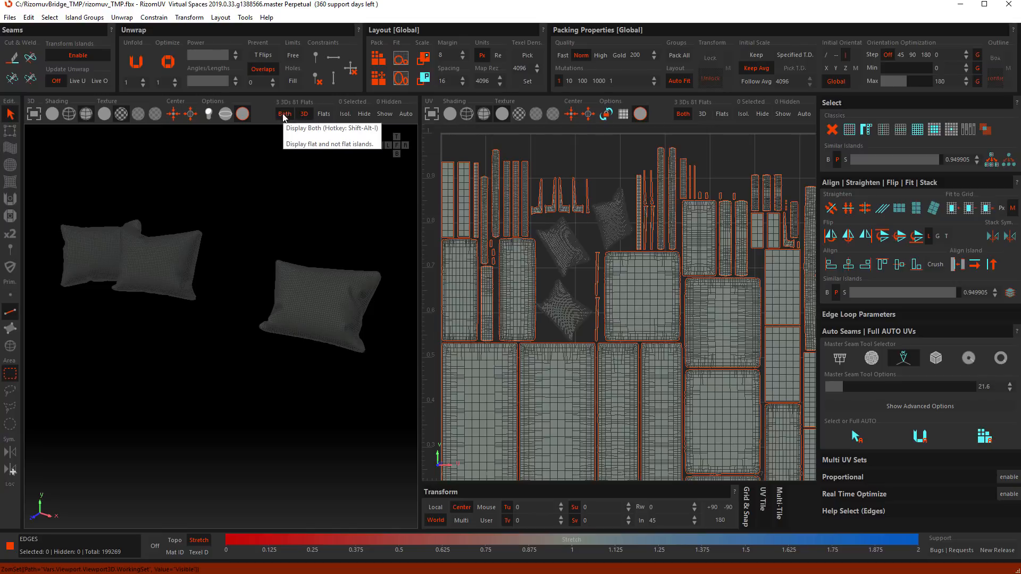
pyautogui.click(285, 113)
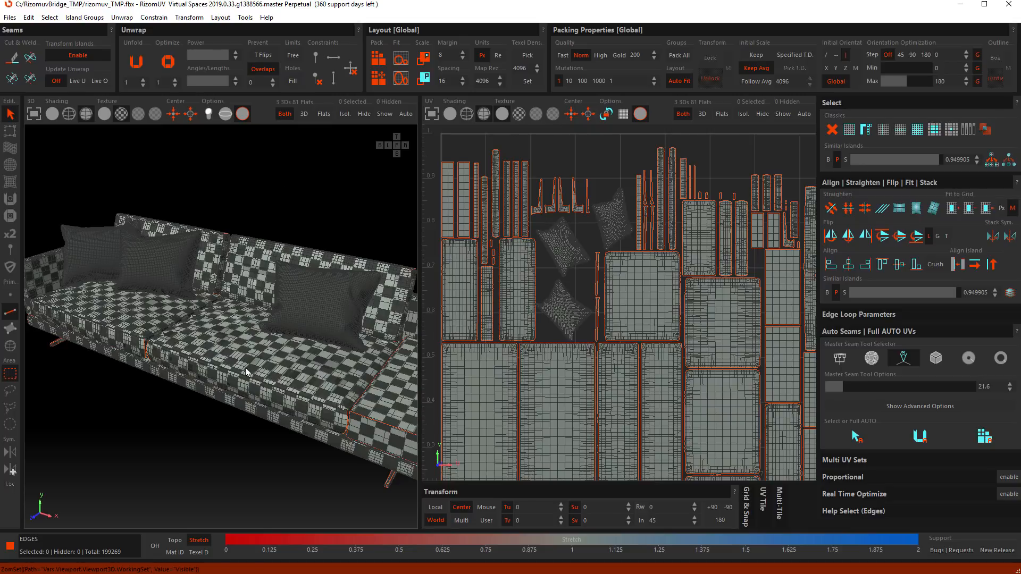
# - Limit the 3D view to the islands that are not yet unfolded, after checking the flat ones once more
pyautogui.moveTo(384, 425); pyautogui.dragTo(239, 368, button='middle')
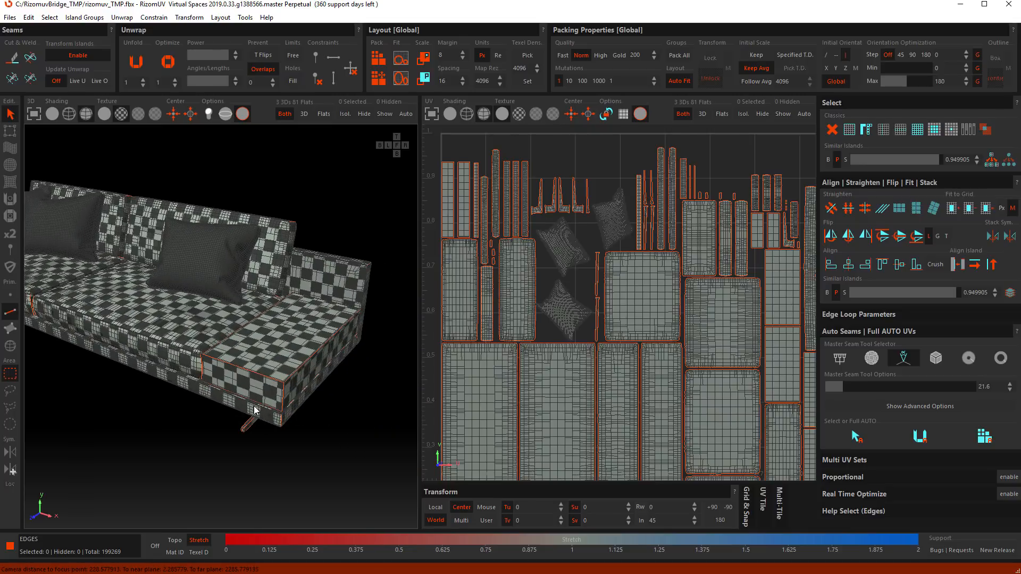
pyautogui.click(304, 114)
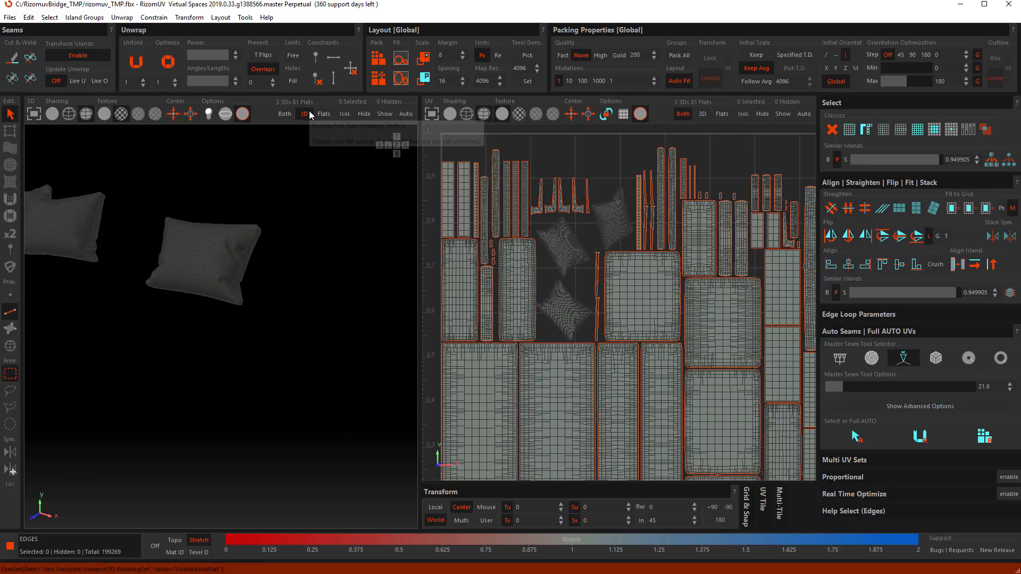
pyautogui.moveTo(231, 251); pyautogui.dragTo(288, 280, button='middle')
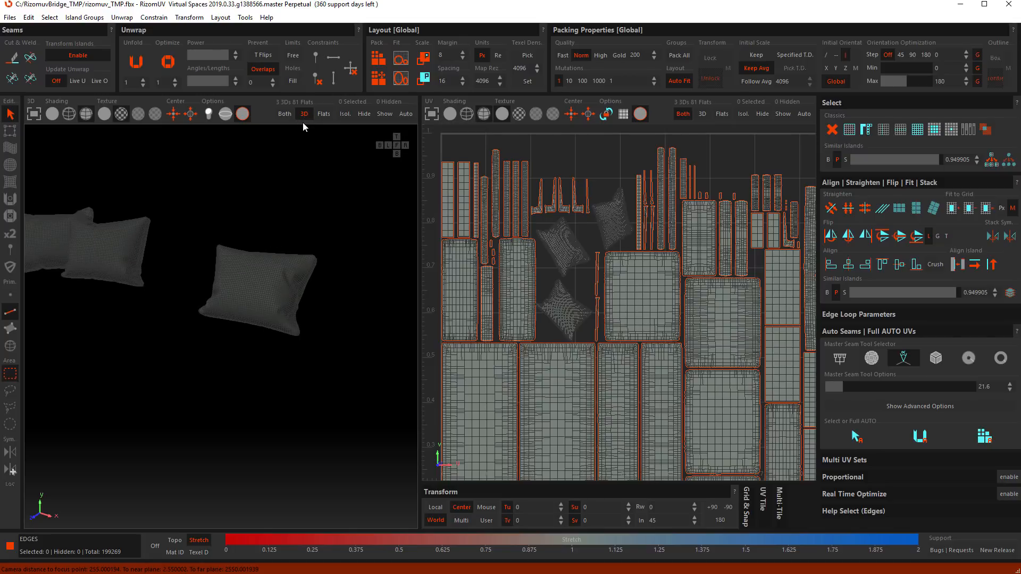
pyautogui.moveTo(121, 242); pyautogui.dragTo(256, 269, button='middle')
pyautogui.moveTo(367, 318); pyautogui.dragTo(298, 377, button='middle')
pyautogui.scroll(-2, 275, 325)
pyautogui.scroll(-2, 309, 367)
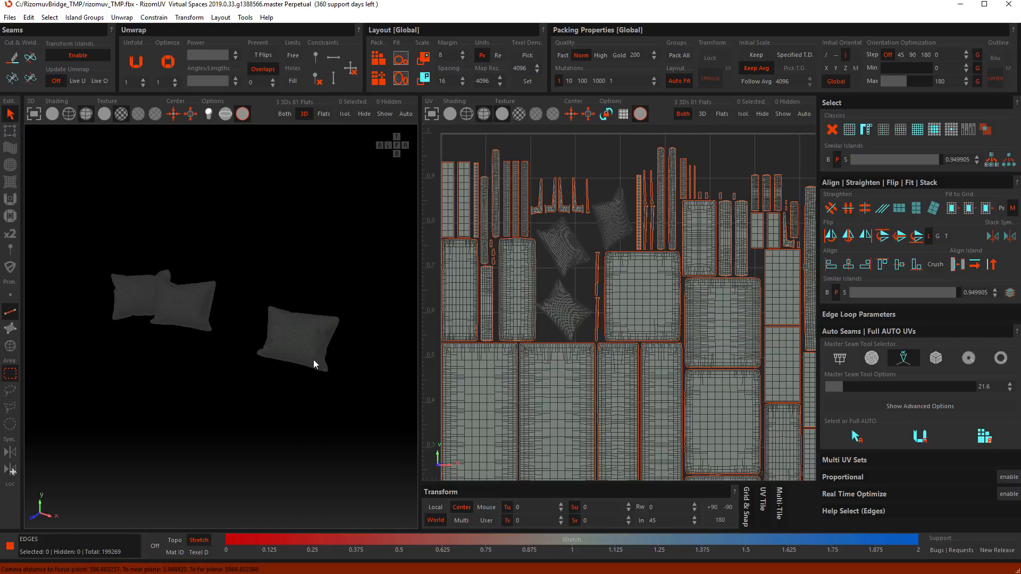
pyautogui.keyDown('alt'); pyautogui.moveTo(314, 360); pyautogui.dragTo(315, 237); pyautogui.keyUp('alt')
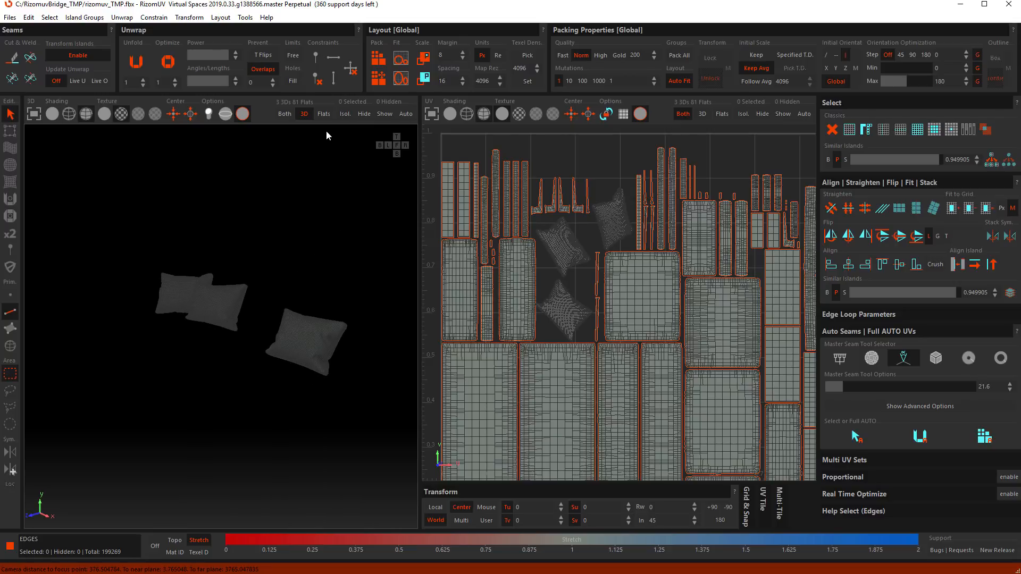
pyautogui.click(323, 114)
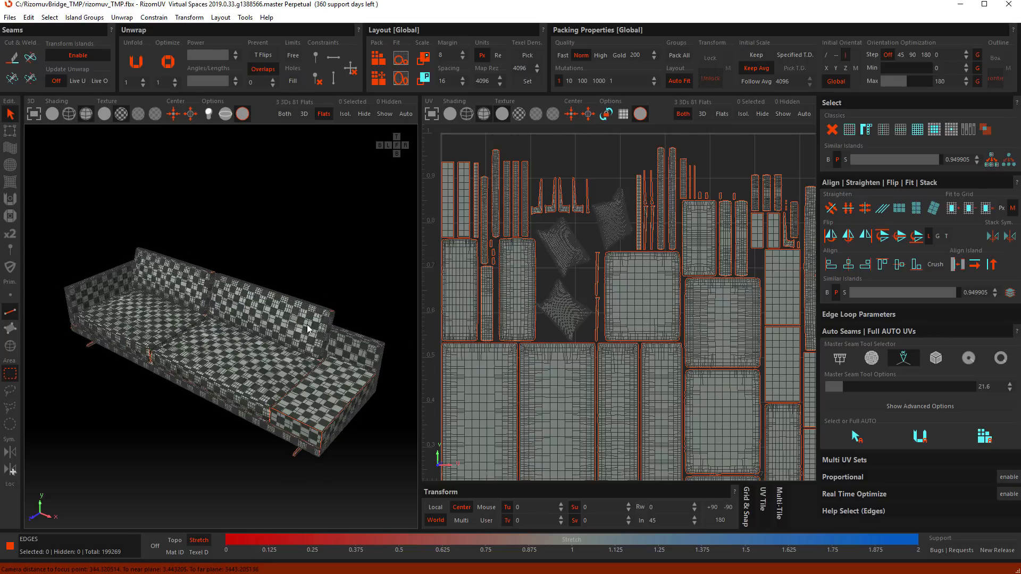
pyautogui.click(304, 114)
# - Try auto-selecting the cushions' sharp edges with an angle of 86.4 and display the 3D view as wireframe
pyautogui.keyDown('alt'); pyautogui.moveTo(274, 365); pyautogui.dragTo(317, 277); pyautogui.keyUp('alt')
pyautogui.scroll(6, 299, 327)
pyautogui.scroll(8, 309, 263)
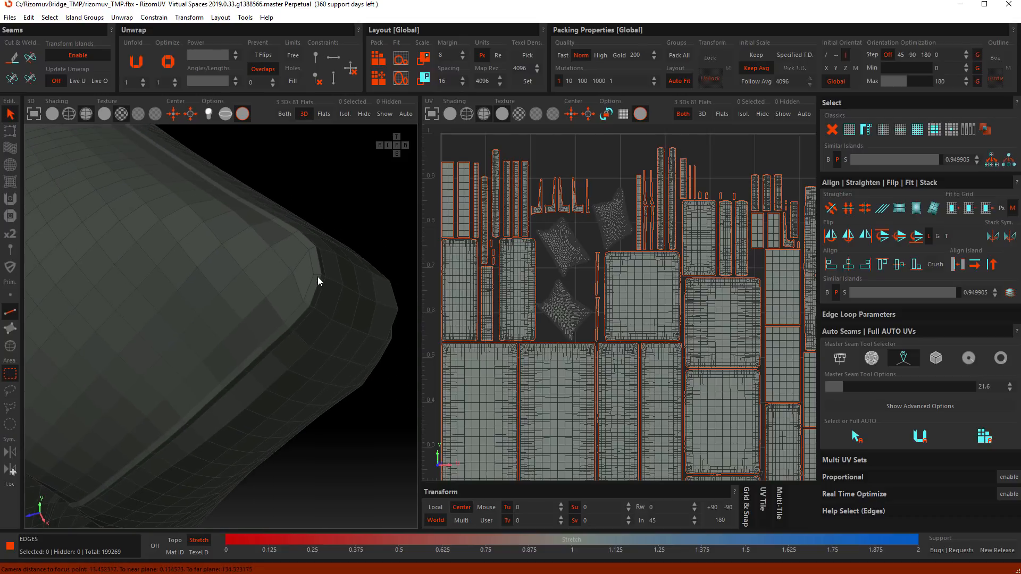
pyautogui.scroll(4, 326, 285)
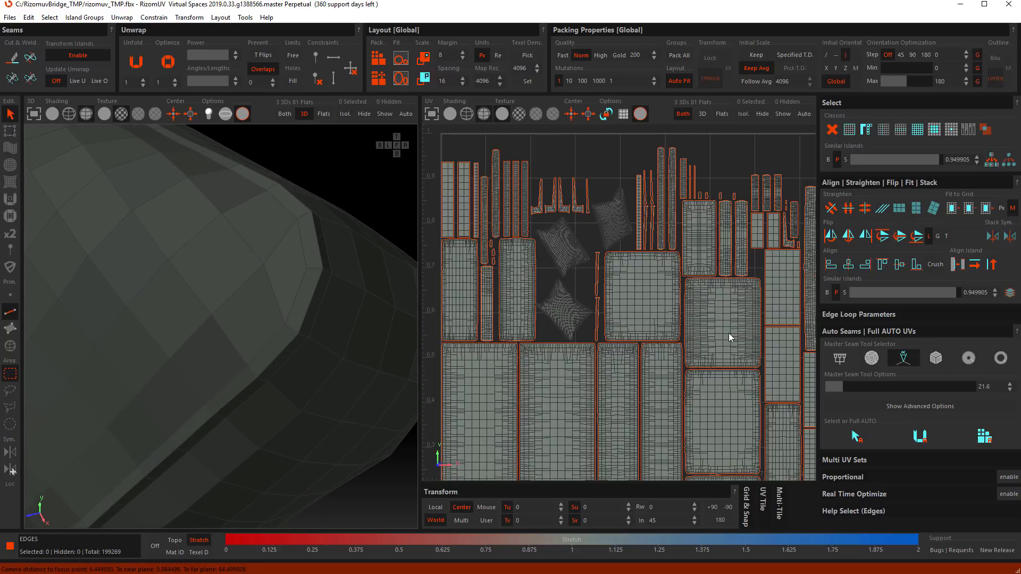
pyautogui.moveTo(892, 389); pyautogui.dragTo(897, 389)
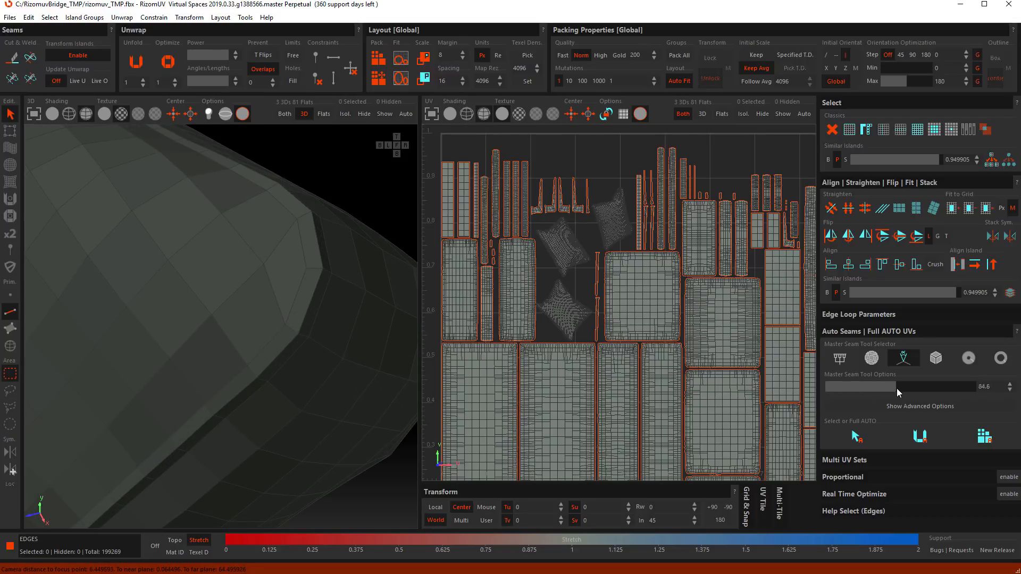
pyautogui.scroll(-2, 305, 282)
pyautogui.click(856, 437)
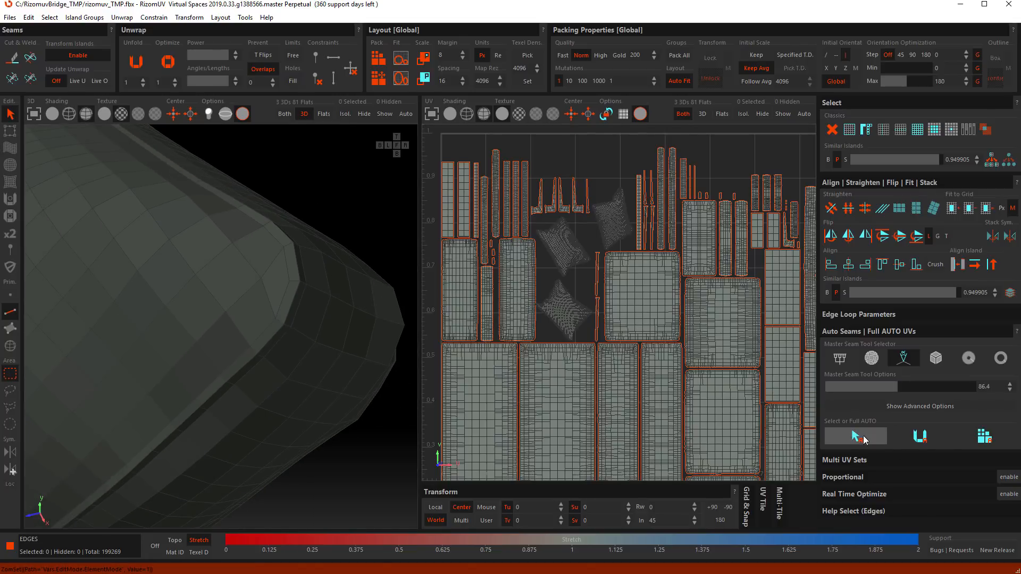
pyautogui.click(69, 113)
pyautogui.scroll(3, 244, 315)
pyautogui.moveTo(267, 313)
pyautogui.keyDown('alt'); pyautogui.mouseDown()
pyautogui.moveTo(279, 311)
pyautogui.moveTo(235, 325)
pyautogui.moveTo(277, 319)
pyautogui.mouseUp(); pyautogui.keyUp('alt')
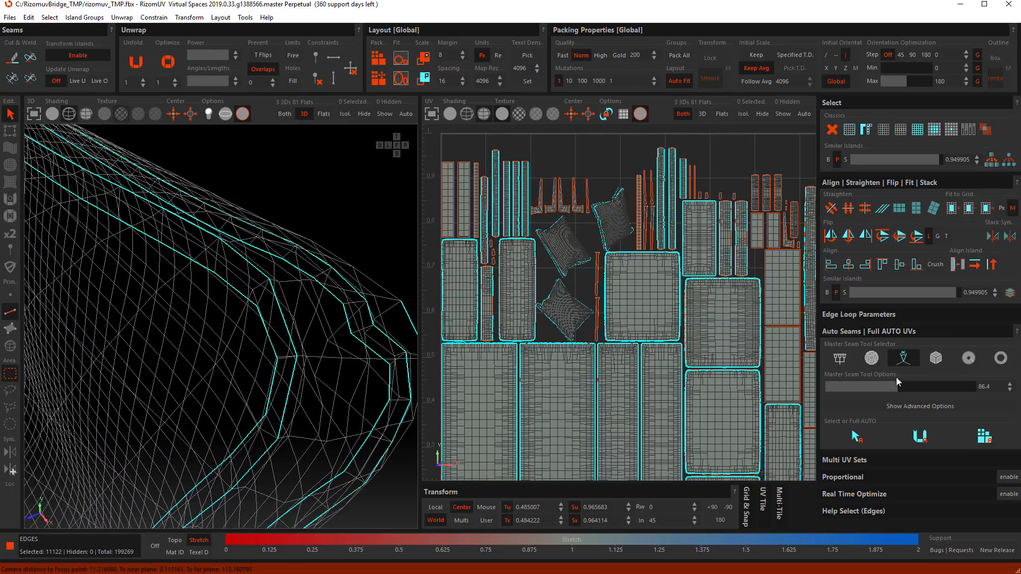
# - Raise the sharp-edge angle to 154.8 and auto-select the seam edges around the cushions again
pyautogui.moveTo(921, 388); pyautogui.dragTo(929, 387)
pyautogui.click(856, 437)
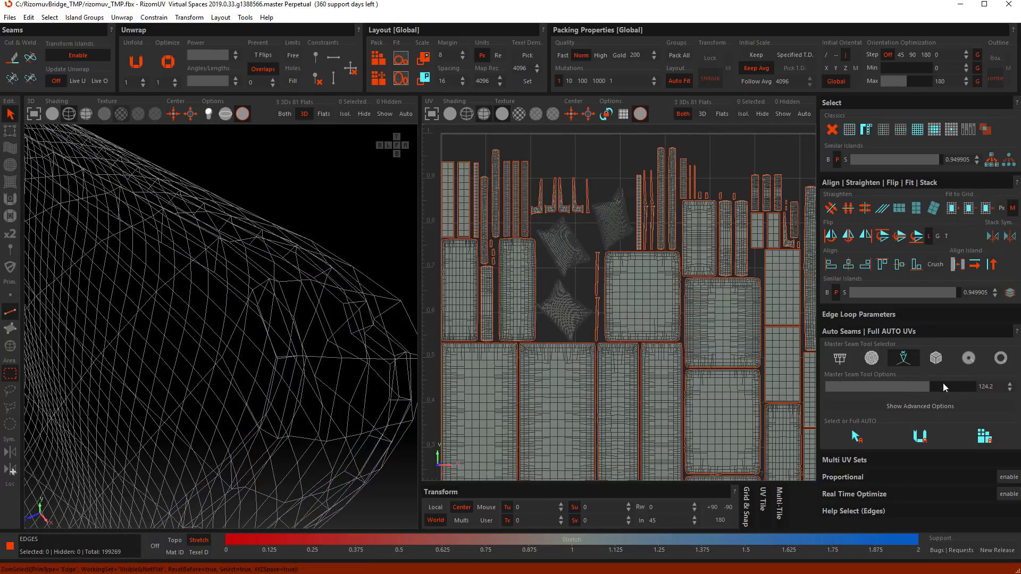
pyautogui.moveTo(944, 387); pyautogui.dragTo(957, 387)
pyautogui.click(862, 441)
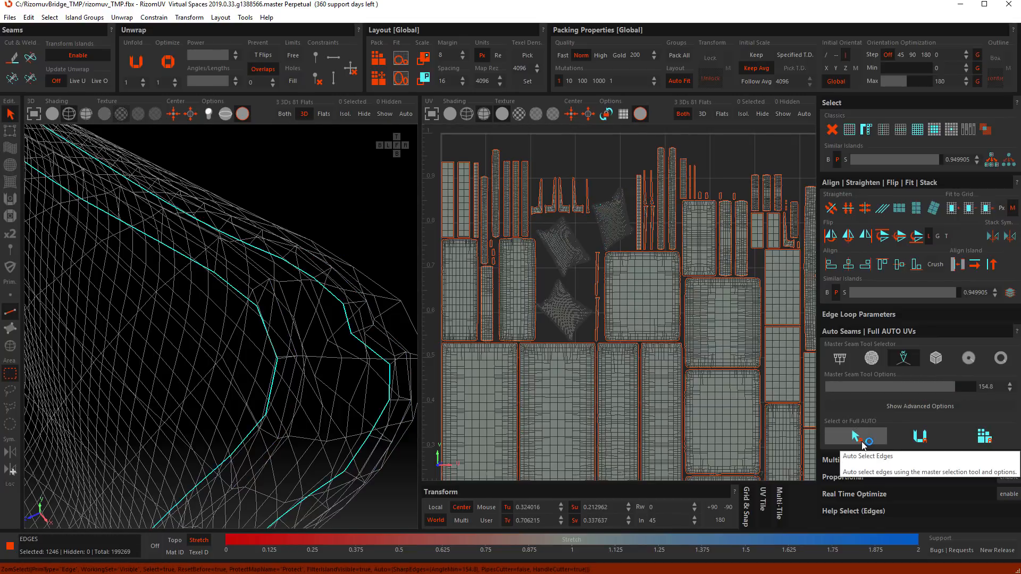
# - Cut the cushions along the selected edges and unfold the front panels of the two overlapping cushions
pyautogui.scroll(-10, 213, 306)
pyautogui.keyDown('alt'); pyautogui.moveTo(209, 319); pyautogui.dragTo(241, 351); pyautogui.keyUp('alt')
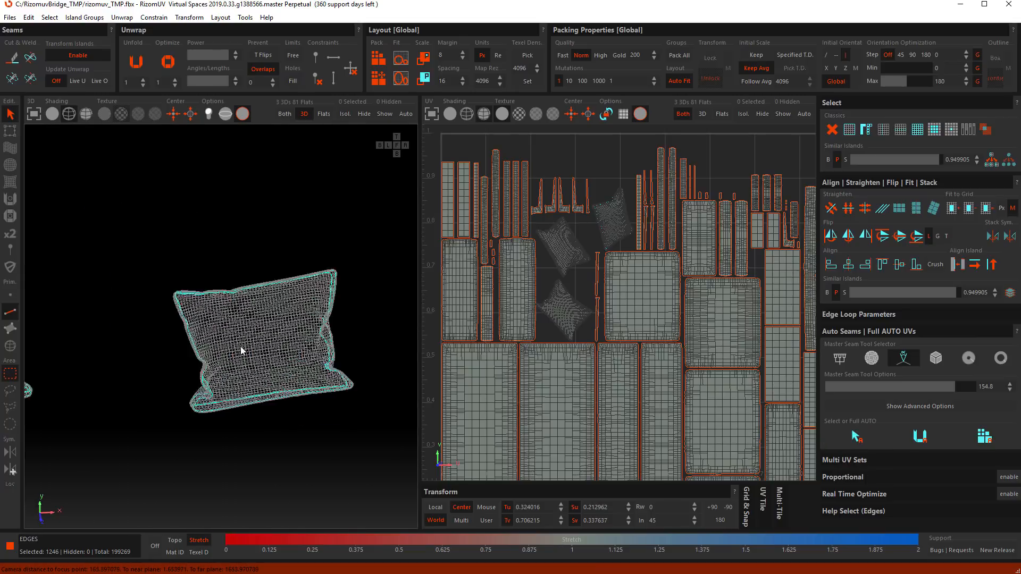
pyautogui.scroll(8, 241, 351)
pyautogui.keyDown('alt'); pyautogui.moveTo(123, 388); pyautogui.dragTo(256, 349); pyautogui.keyUp('alt')
pyautogui.scroll(5, 277, 311)
pyautogui.scroll(-10, 267, 310)
pyautogui.press('c')
pyautogui.press('u')
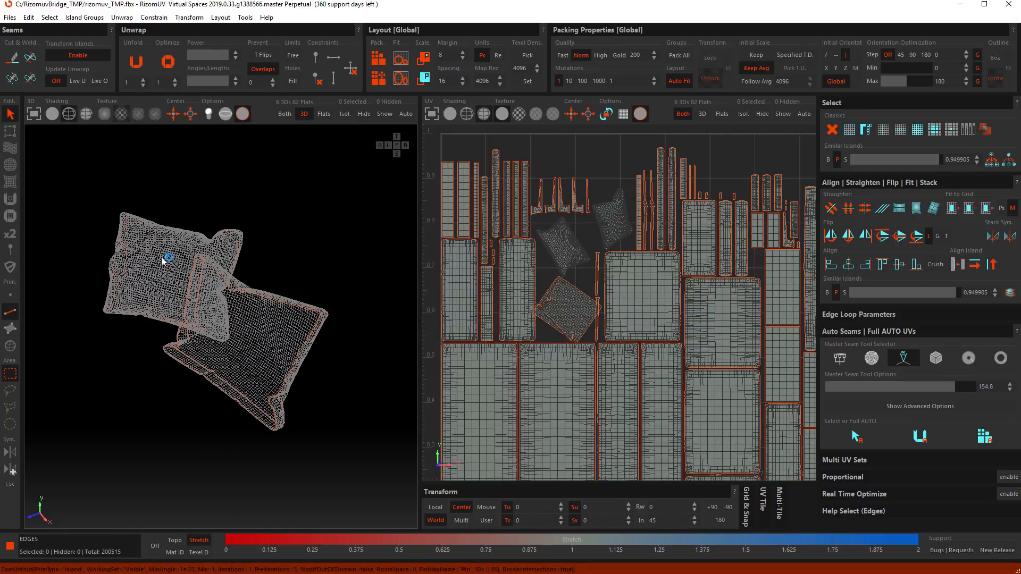
pyautogui.press('u')
# - Return the 3D view to solid shading and unfold the remaining islands of the two overlapping cushions
pyautogui.click(55, 114)
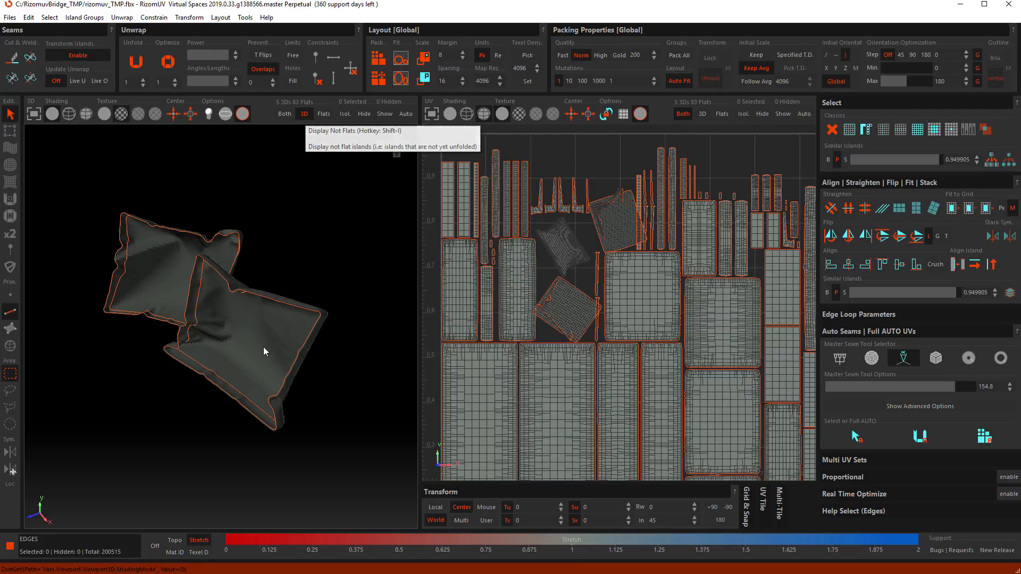
pyautogui.press('u')
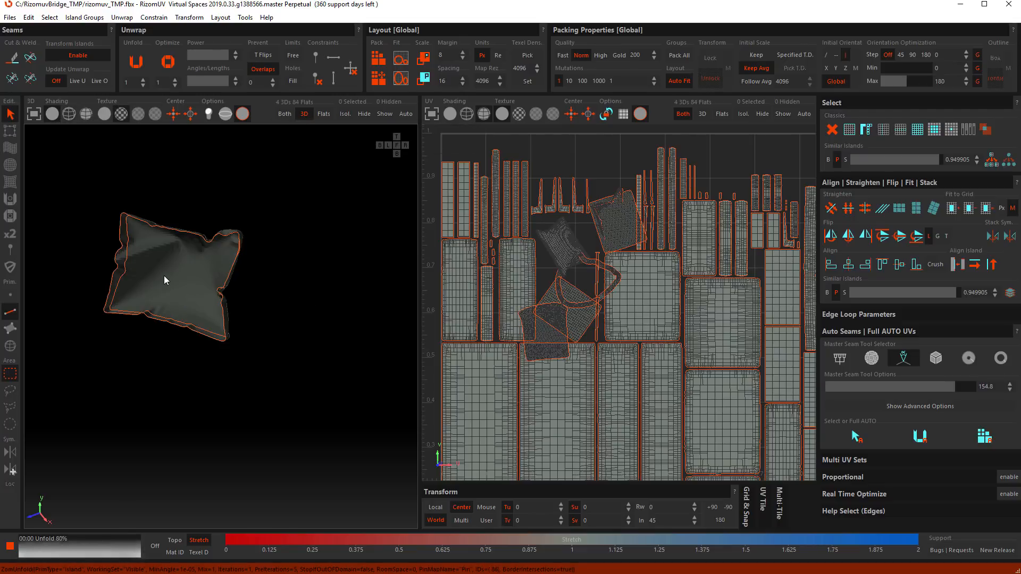
pyautogui.press('u')
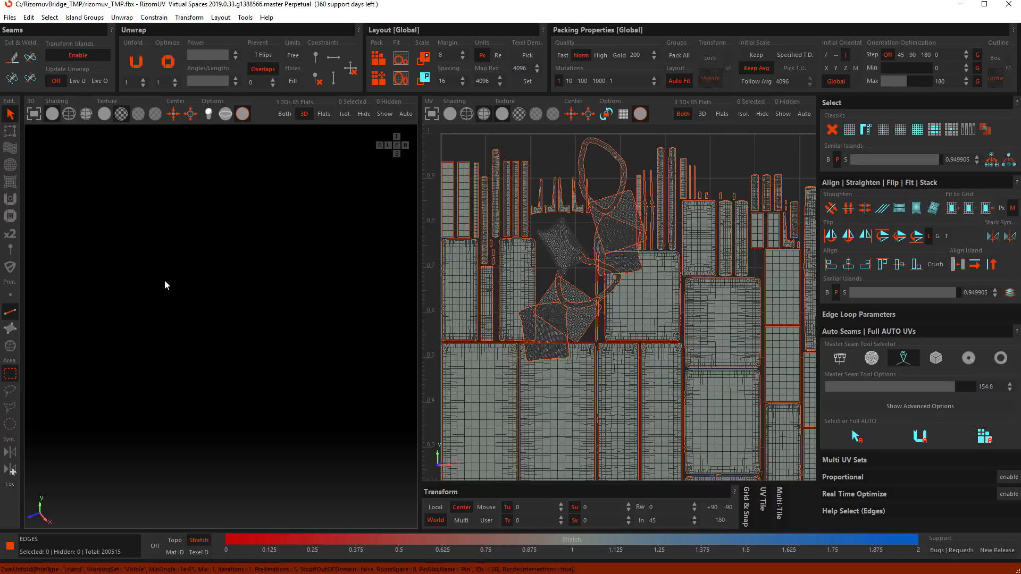
# - Display both flat and non-flat islands in the 3D view again and unfold the islands of the single third cushion
pyautogui.click(285, 114)
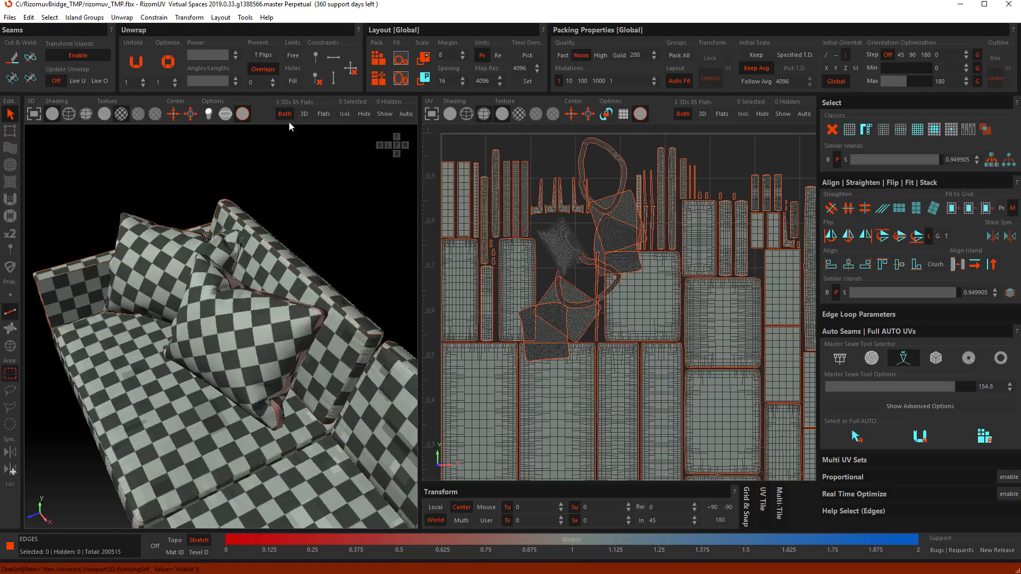
pyautogui.scroll(-5, 312, 305)
pyautogui.keyDown('alt'); pyautogui.moveTo(312, 305); pyautogui.dragTo(304, 285); pyautogui.keyUp('alt')
pyautogui.keyDown('alt'); pyautogui.moveTo(318, 242); pyautogui.dragTo(259, 229, button='middle'); pyautogui.keyUp('alt')
pyautogui.scroll(4, 259, 228)
pyautogui.keyDown('alt'); pyautogui.moveTo(245, 353); pyautogui.dragTo(282, 381); pyautogui.keyUp('alt')
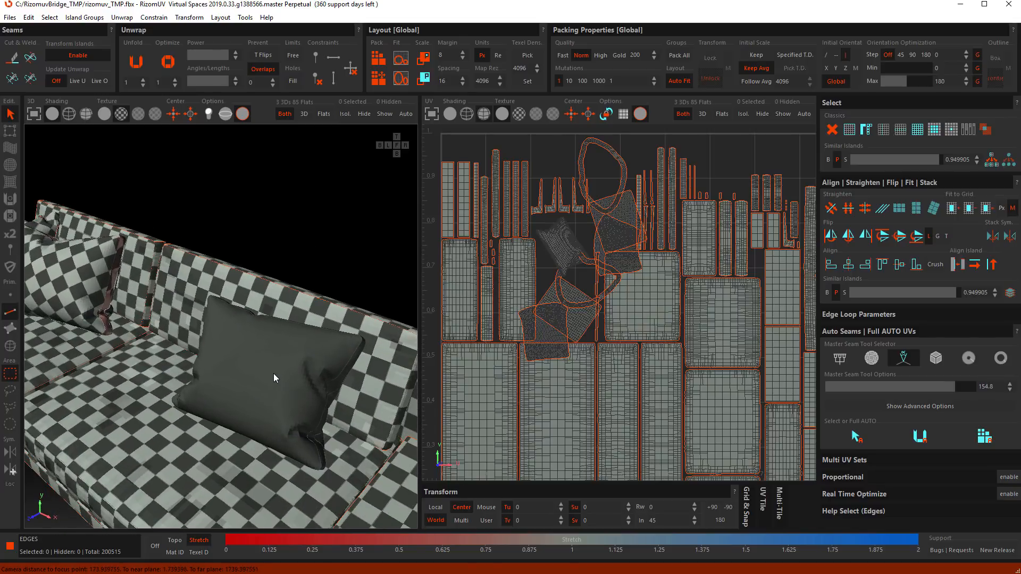
pyautogui.press('u')
pyautogui.press('u')
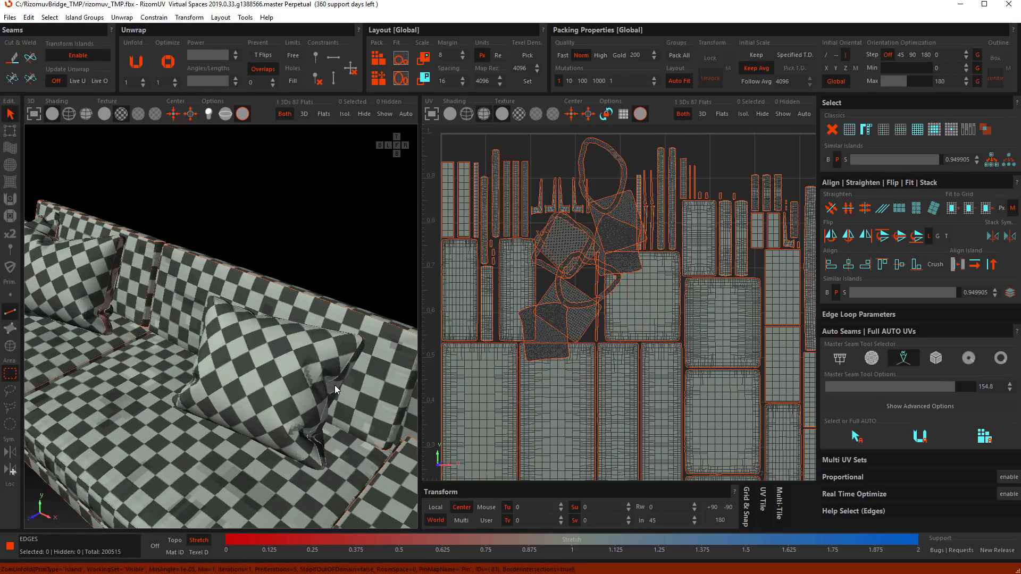
# - Unfold the last non-flat cushion island and repack all the sofa's islands into the UV tile
pyautogui.keyDown('alt'); pyautogui.moveTo(335, 401); pyautogui.dragTo(308, 425); pyautogui.keyUp('alt')
pyautogui.press('u')
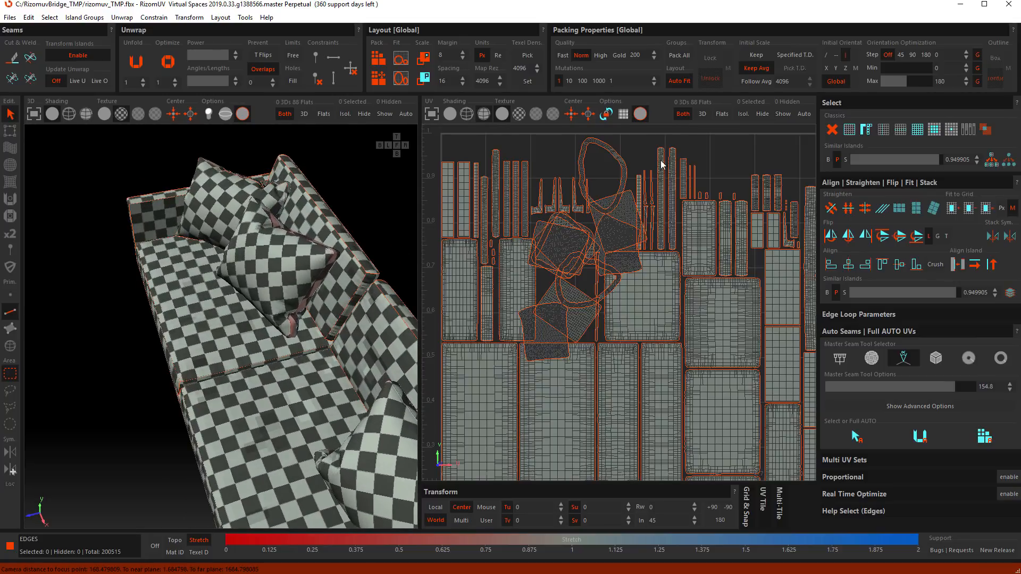
pyautogui.press('p')
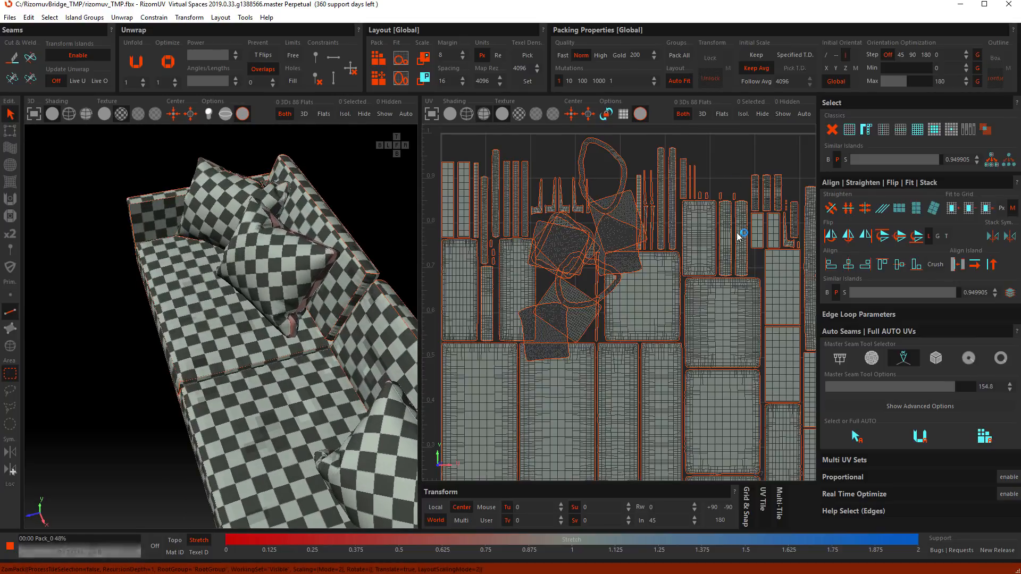
# - Cut the edge in the UV view that still joins the first curved cushion panel to its border strip
pyautogui.scroll(-5, 709, 327)
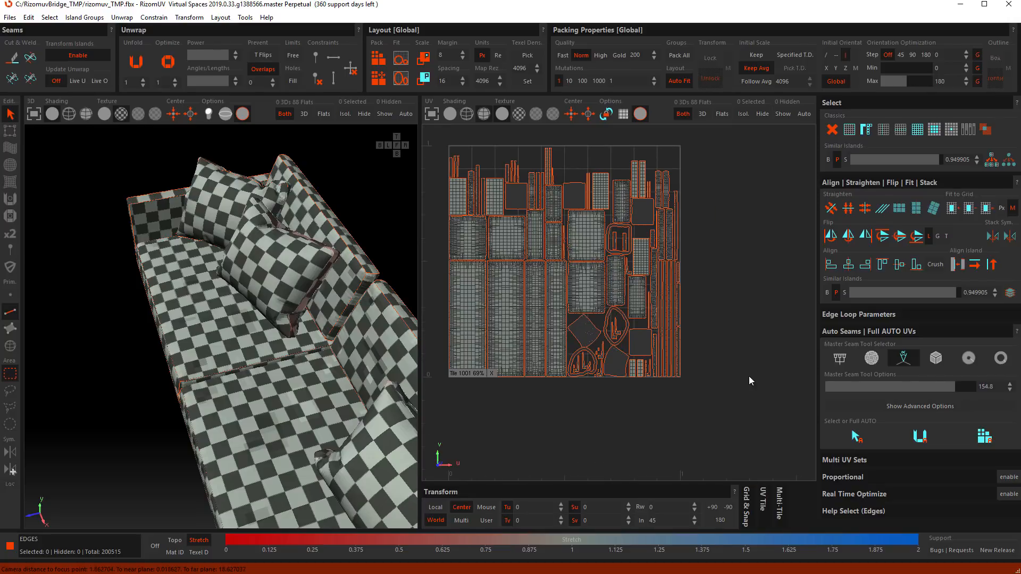
pyautogui.scroll(10, 599, 355)
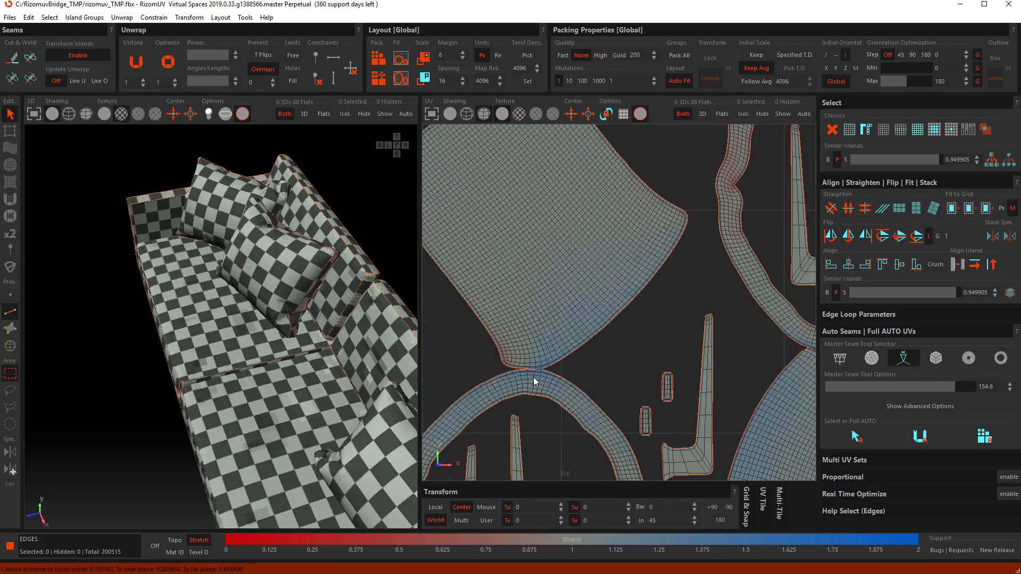
pyautogui.scroll(2, 543, 356)
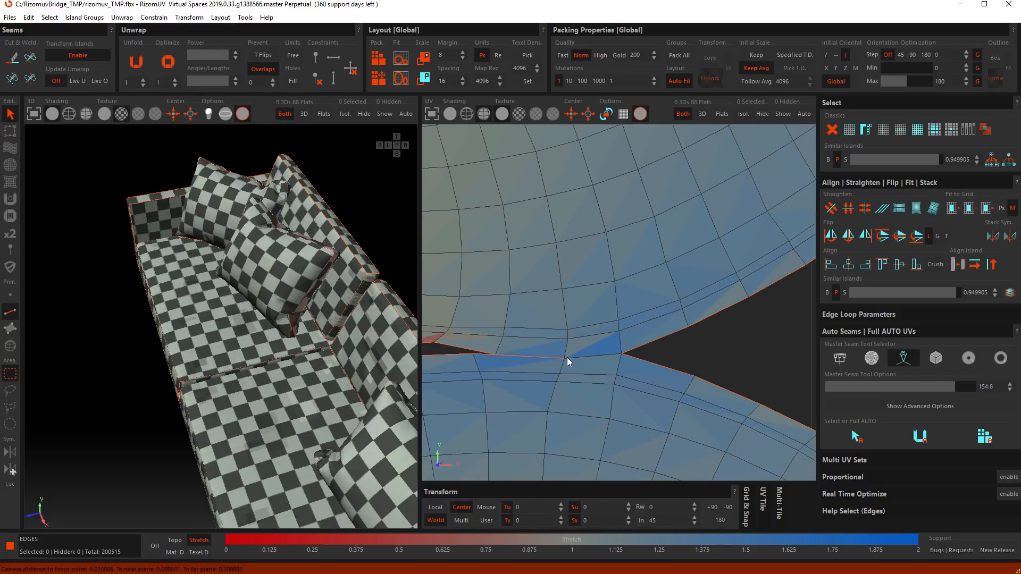
pyautogui.click(591, 357)
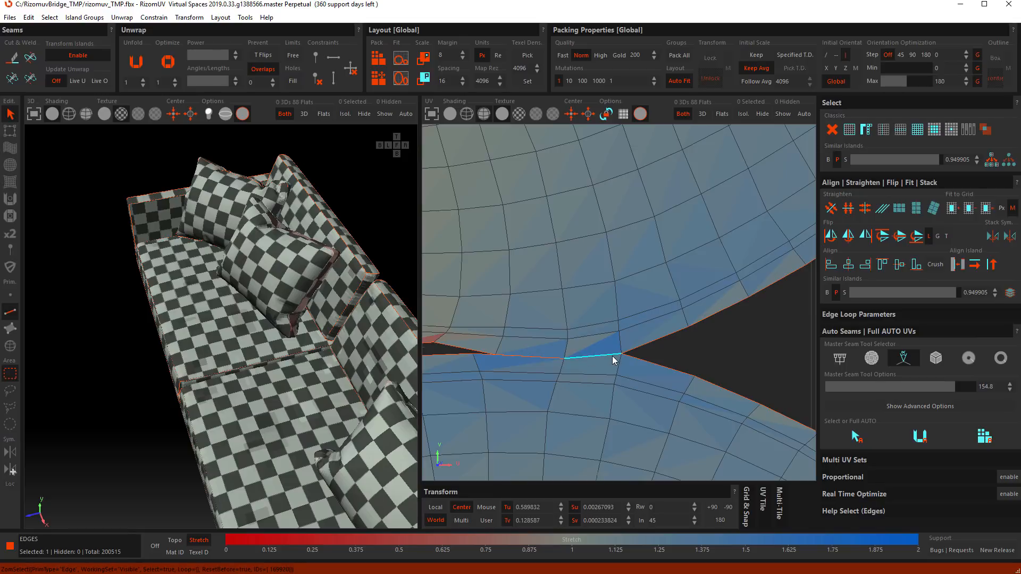
pyautogui.keyDown('alt'); pyautogui.moveTo(612, 357); pyautogui.dragTo(593, 345, button='middle'); pyautogui.keyUp('alt')
pyautogui.press('c')
pyautogui.scroll(-8, 605, 333)
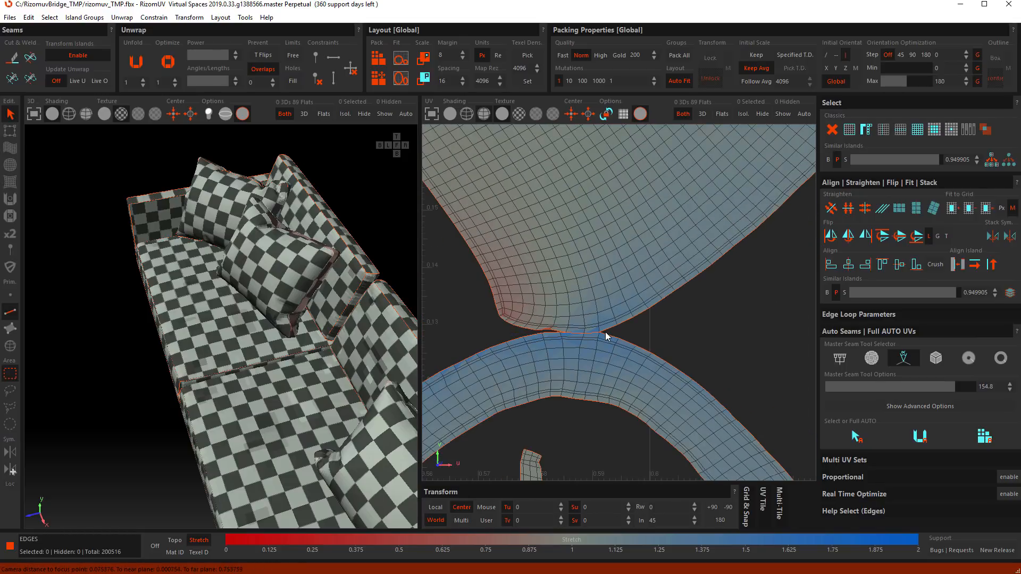
pyautogui.scroll(-6, 607, 336)
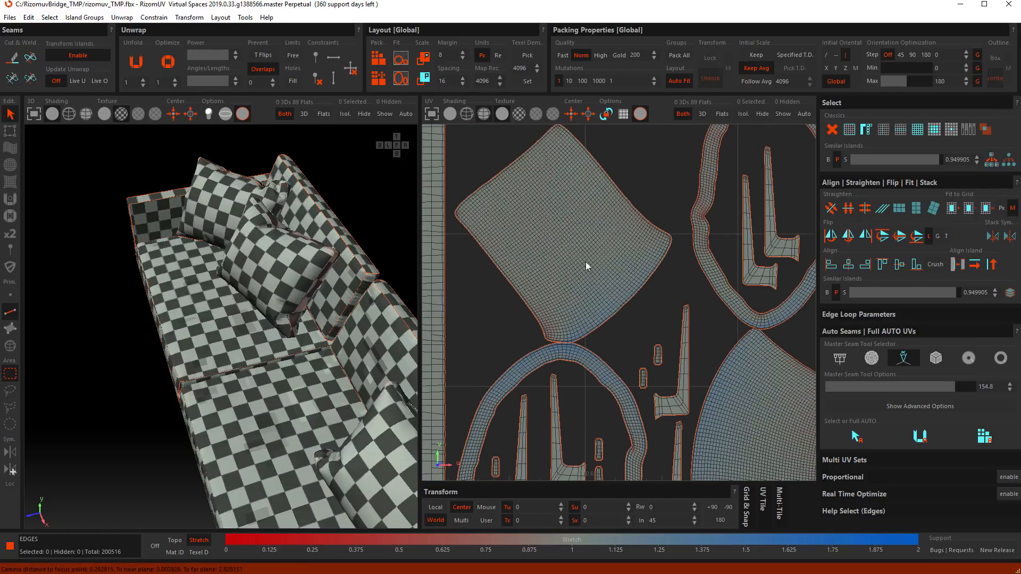
# - Cut the edge in the UV view that joins the second curved cushion panel to the border strip above it
pyautogui.scroll(-5, 645, 335)
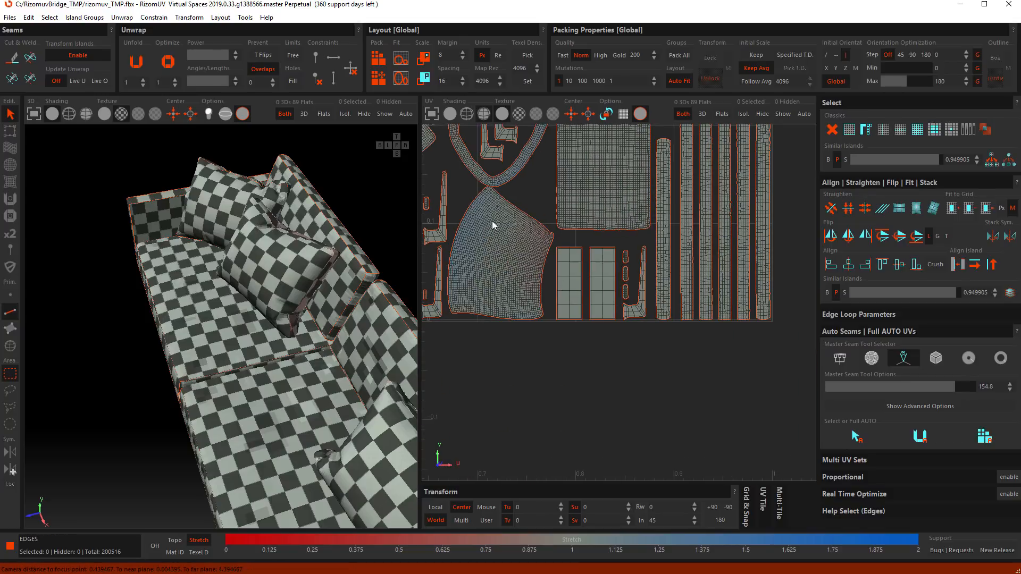
pyautogui.scroll(15, 493, 225)
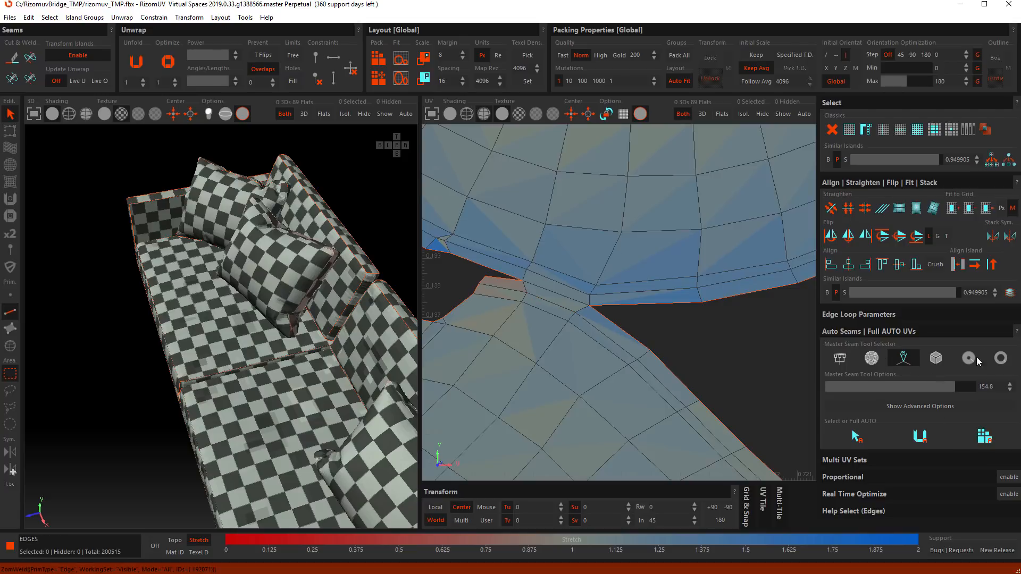
pyautogui.click(570, 303)
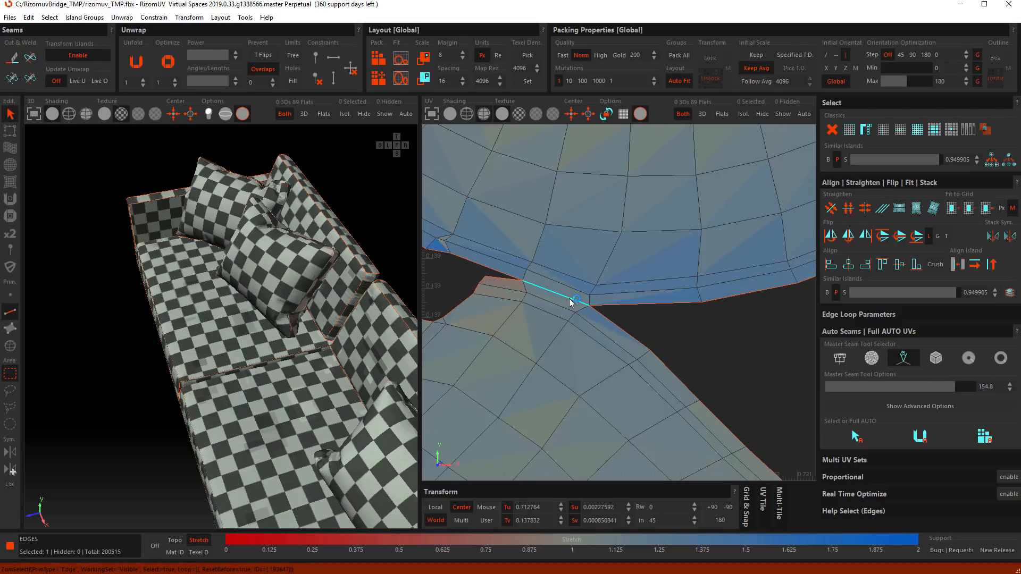
pyautogui.moveTo(569, 308); pyautogui.dragTo(659, 343, button='middle')
pyautogui.scroll(-5, 657, 355)
pyautogui.moveTo(707, 415); pyautogui.dragTo(627, 333, button='middle')
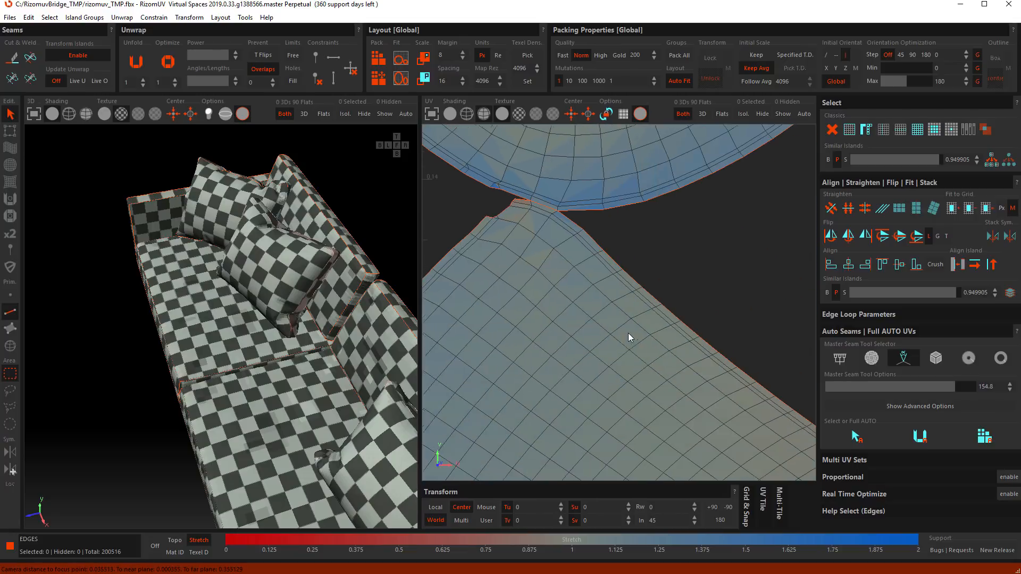
pyautogui.scroll(-3, 609, 330)
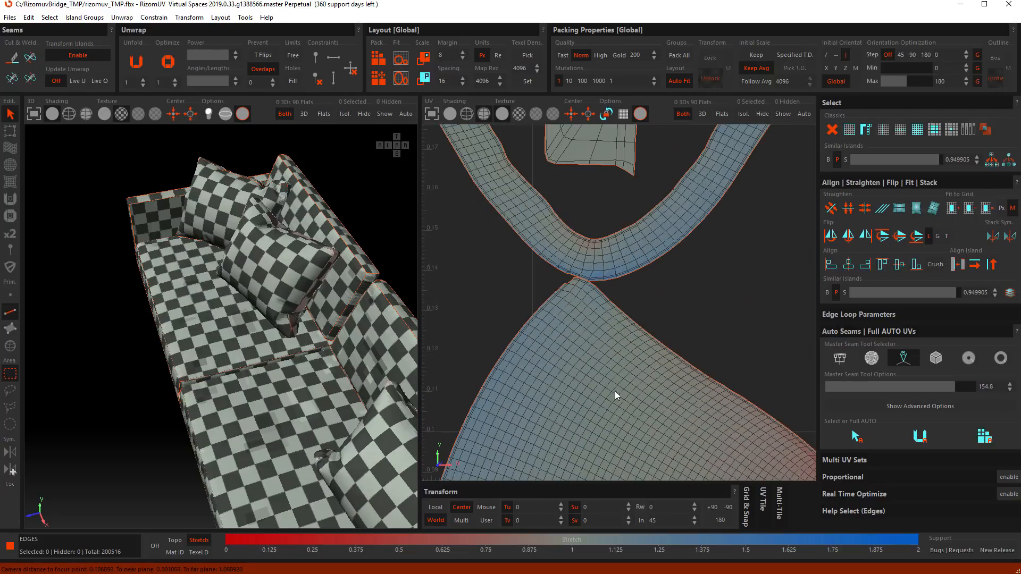
# - Unfold the separated cushion panels and their border strips again
pyautogui.moveTo(615, 391); pyautogui.dragTo(602, 371, button='middle')
pyautogui.press('u')
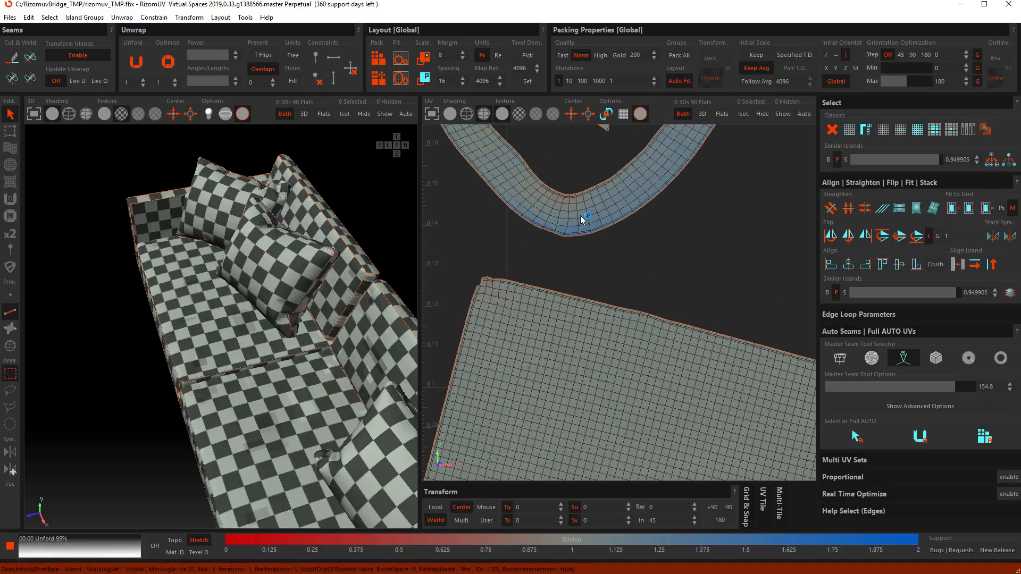
pyautogui.scroll(-5, 579, 216)
pyautogui.scroll(1, 638, 346)
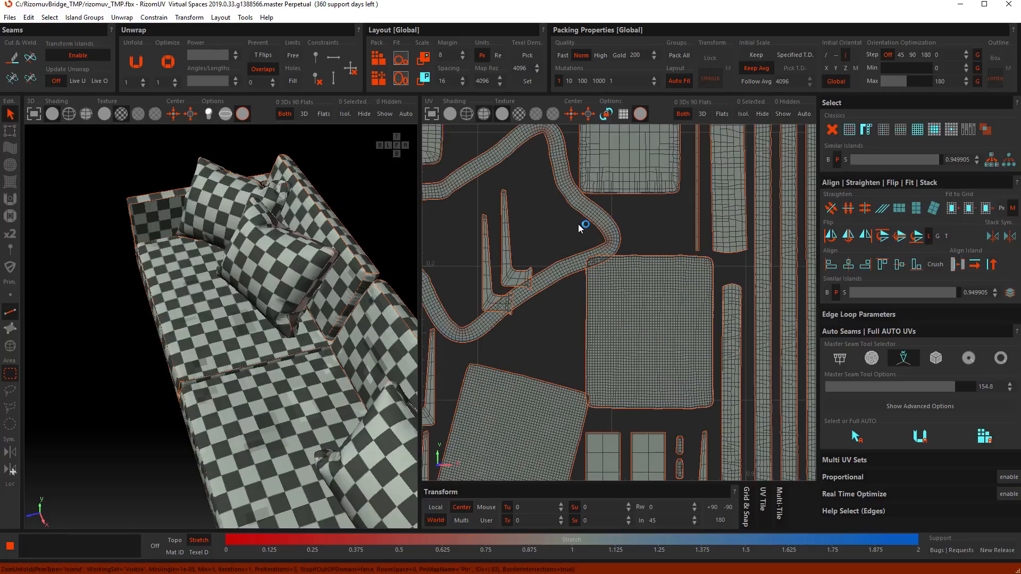
pyautogui.scroll(6, 579, 225)
pyautogui.scroll(-2, 391, 320)
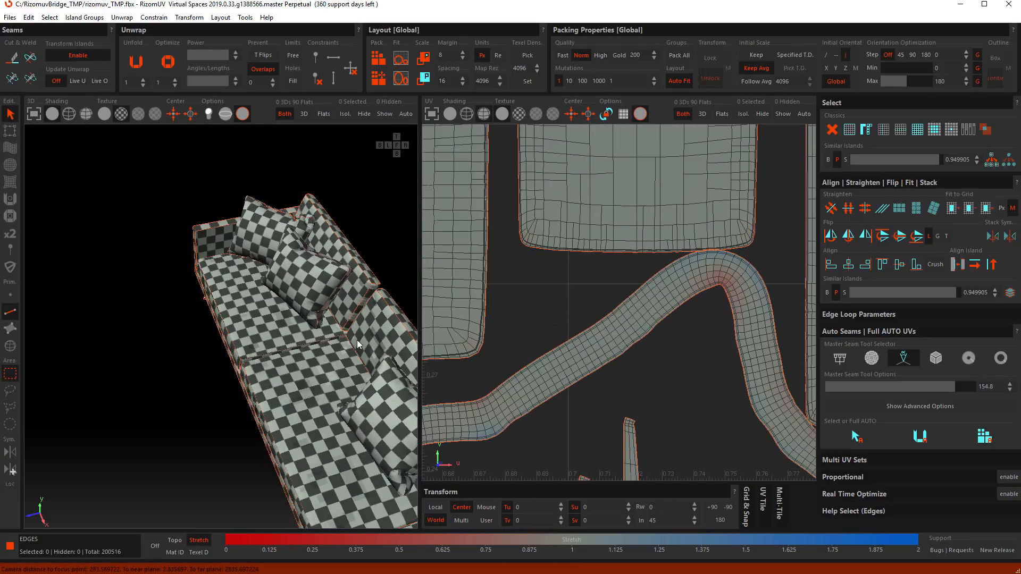
# - Select the border strip islands of all three cushions in the 3D view and isolate them
pyautogui.moveTo(400, 343); pyautogui.dragTo(290, 306, button='middle')
pyautogui.keyDown('alt'); pyautogui.moveTo(296, 339); pyautogui.dragTo(300, 333); pyautogui.keyUp('alt')
pyautogui.press('F4')
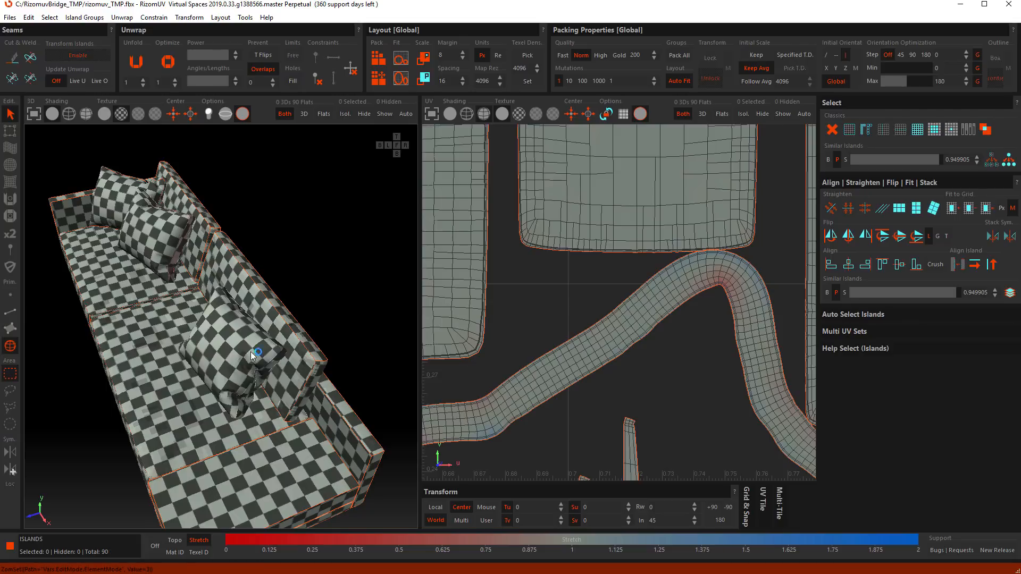
pyautogui.click(261, 374)
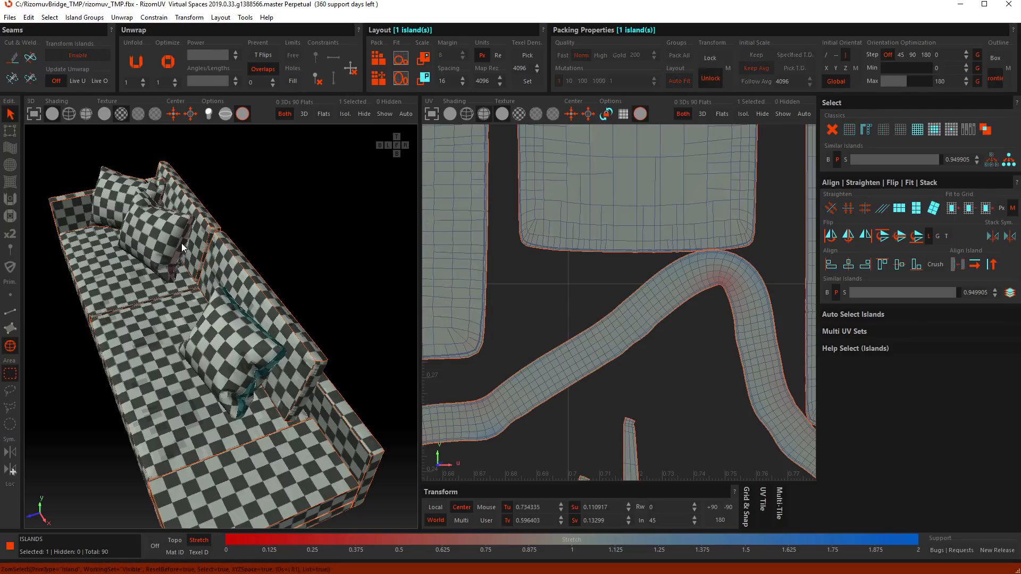
pyautogui.keyDown('shift'); pyautogui.click(160, 203); pyautogui.keyUp('shift')
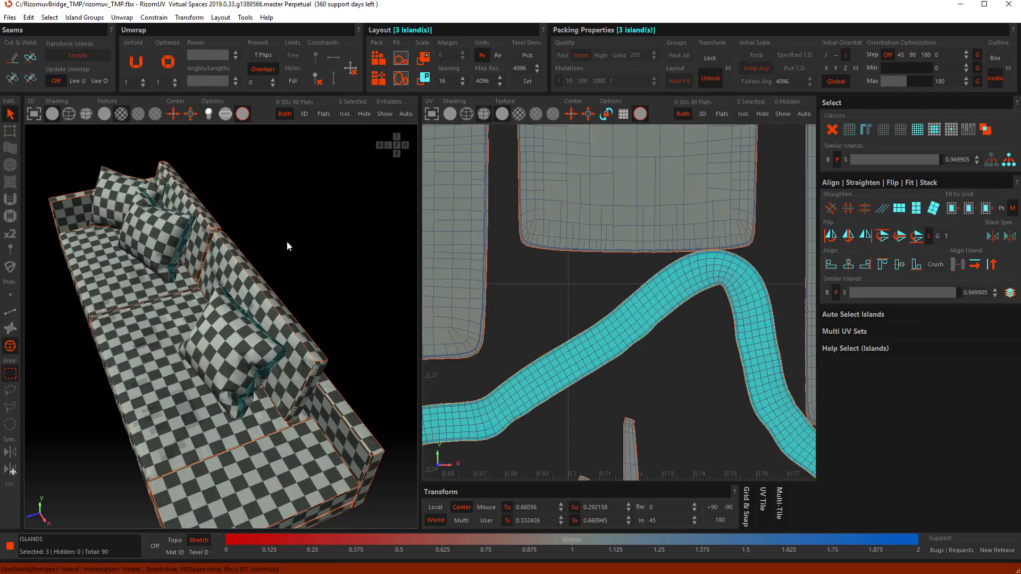
pyautogui.scroll(3, 288, 244)
pyautogui.scroll(3, 349, 209)
pyautogui.press('i')
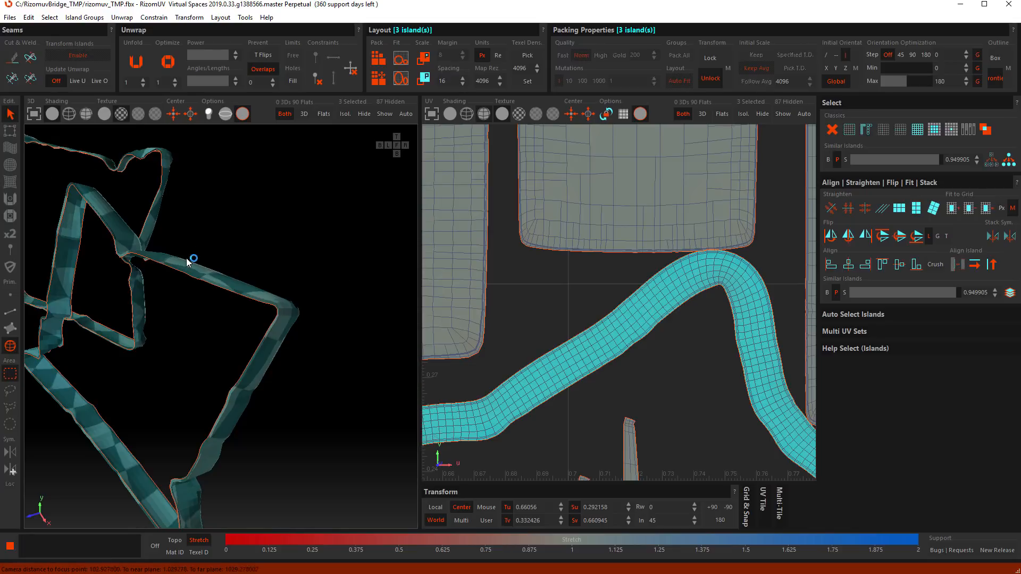
# - Select the row of edges across one corner of the first border strip, and show the 3D view shaded with mesh lines
pyautogui.scroll(-3, 189, 256)
pyautogui.keyDown('alt'); pyautogui.moveTo(227, 298); pyautogui.dragTo(267, 311); pyautogui.keyUp('alt')
pyautogui.click(267, 311)
pyautogui.press('F2')
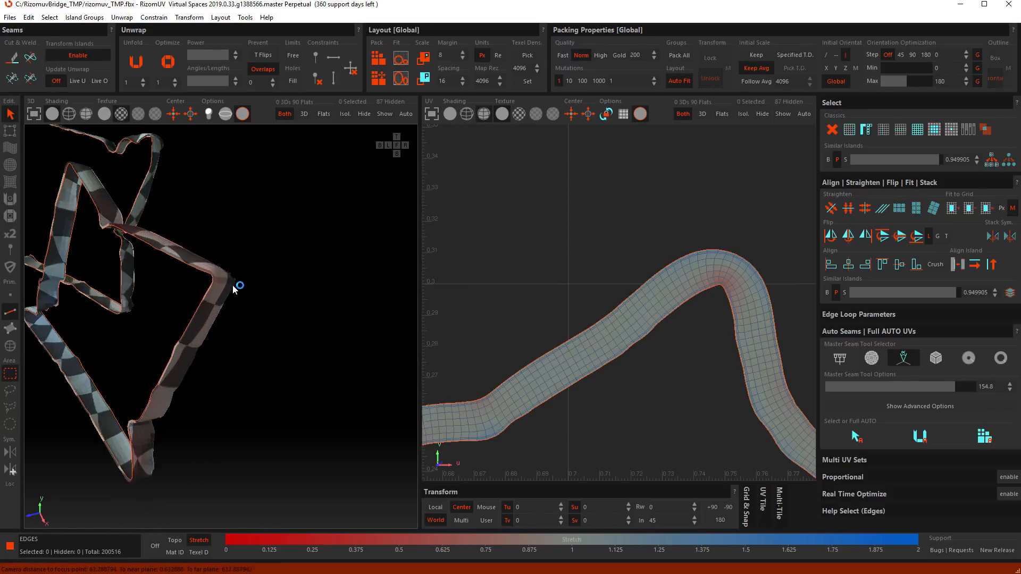
pyautogui.scroll(5, 206, 254)
pyautogui.click(71, 116)
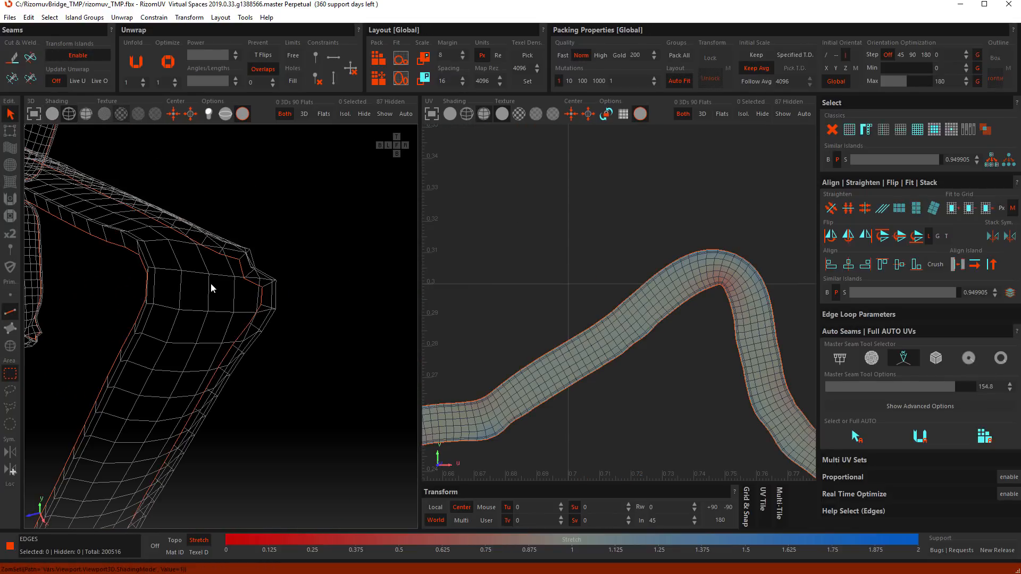
pyautogui.doubleClick(200, 273)
pyautogui.keyDown('alt'); pyautogui.moveTo(132, 255); pyautogui.dragTo(116, 123); pyautogui.keyUp('alt')
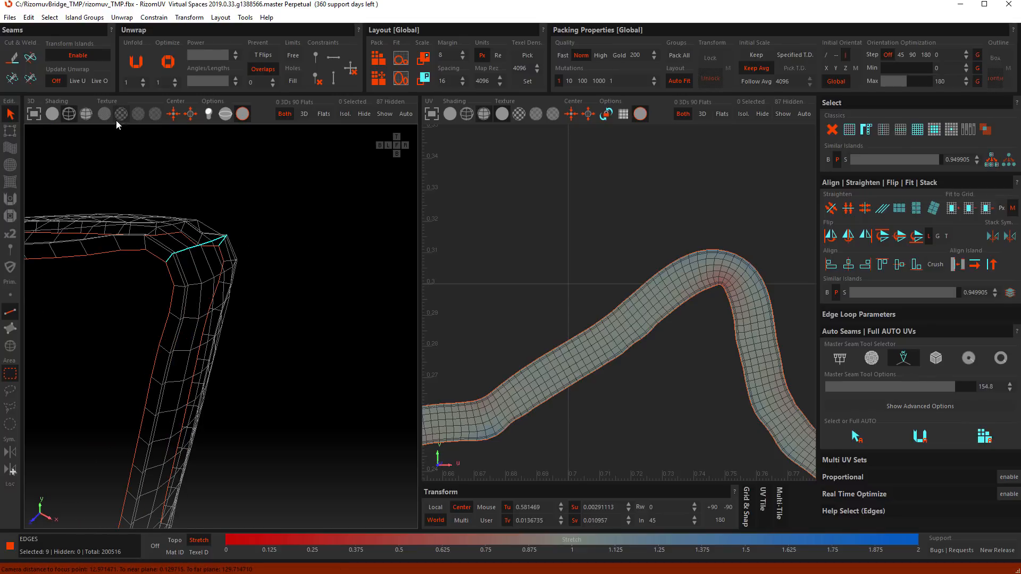
pyautogui.click(88, 116)
# - Try to extend the corner edge selection to the similar border strips
pyautogui.scroll(-4, 234, 333)
pyautogui.moveTo(208, 378)
pyautogui.keyDown('alt'); pyautogui.mouseDown()
pyautogui.moveTo(321, 372)
pyautogui.moveTo(231, 374)
pyautogui.moveTo(319, 367)
pyautogui.moveTo(264, 400)
pyautogui.moveTo(250, 382)
pyautogui.moveTo(264, 380)
pyautogui.mouseUp(); pyautogui.keyUp('alt')
pyautogui.scroll(-5, 230, 386)
pyautogui.click(992, 161)
pyautogui.scroll(5, 264, 400)
pyautogui.scroll(-5, 170, 321)
pyautogui.scroll(6, 181, 387)
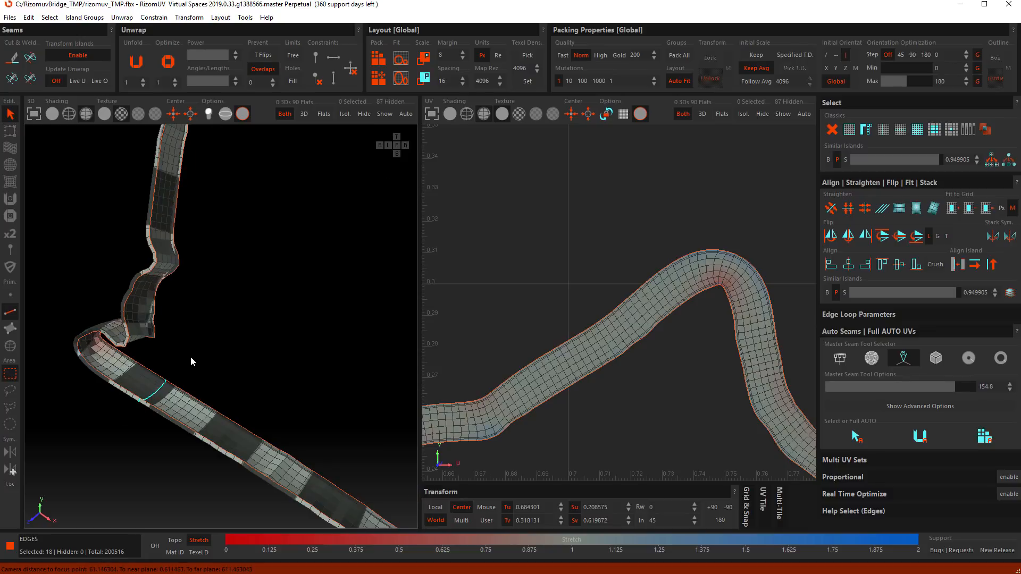
pyautogui.scroll(-6, 178, 387)
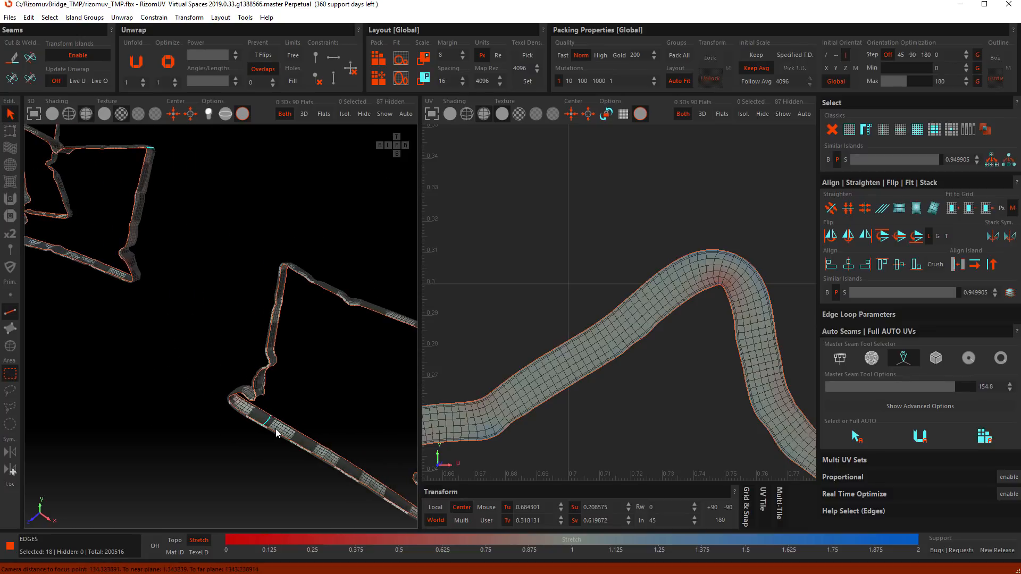
pyautogui.keyDown('alt'); pyautogui.moveTo(219, 307); pyautogui.dragTo(222, 306); pyautogui.keyUp('alt')
pyautogui.scroll(-3, 247, 393)
pyautogui.moveTo(247, 393)
pyautogui.keyDown('alt'); pyautogui.mouseDown()
pyautogui.moveTo(356, 365)
pyautogui.moveTo(302, 392)
pyautogui.moveTo(263, 382)
pyautogui.mouseUp(); pyautogui.keyUp('alt')
pyautogui.keyDown('alt'); pyautogui.moveTo(169, 243); pyautogui.dragTo(133, 237); pyautogui.keyUp('alt')
pyautogui.scroll(8, 133, 237)
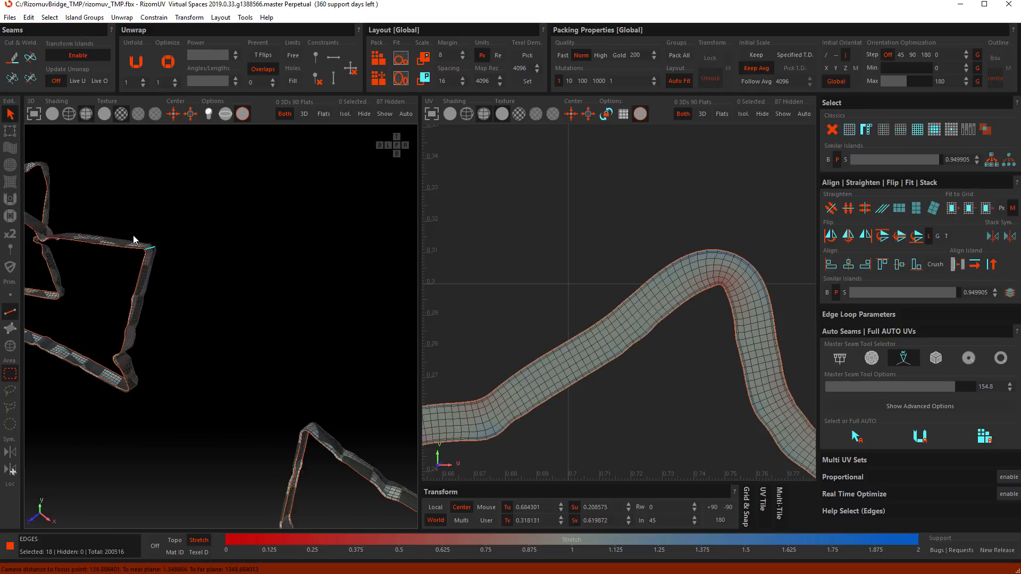
pyautogui.scroll(4, 196, 246)
pyautogui.scroll(-5, 169, 246)
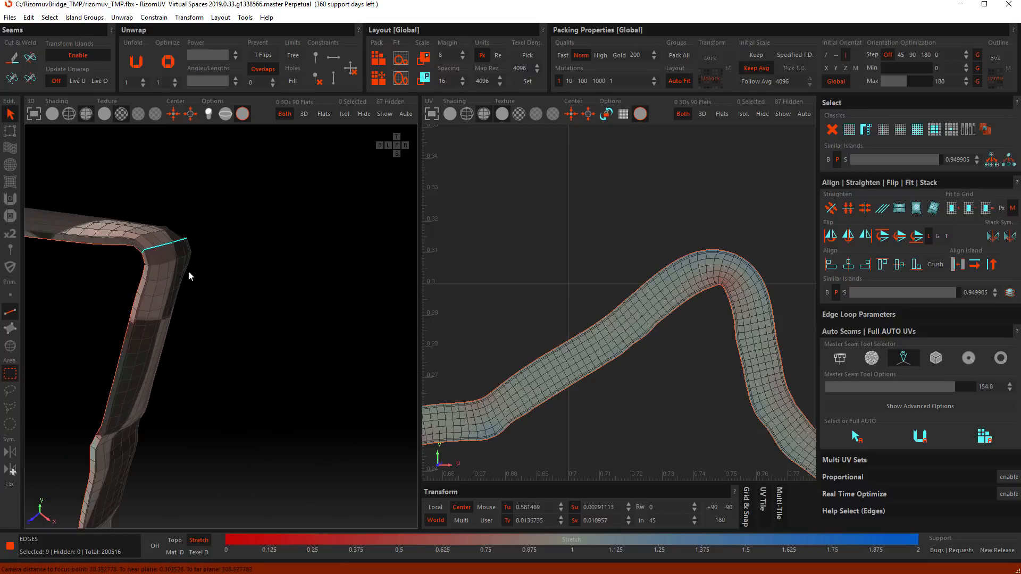
# - Add the edge rows across the second and third corners of the first border strip to the selection
pyautogui.keyDown('alt'); pyautogui.moveTo(189, 276); pyautogui.dragTo(218, 390); pyautogui.keyUp('alt')
pyautogui.keyDown('alt'); pyautogui.moveTo(218, 391); pyautogui.dragTo(305, 280, button='middle'); pyautogui.keyUp('alt')
pyautogui.scroll(-2, 306, 281)
pyautogui.scroll(5, 241, 286)
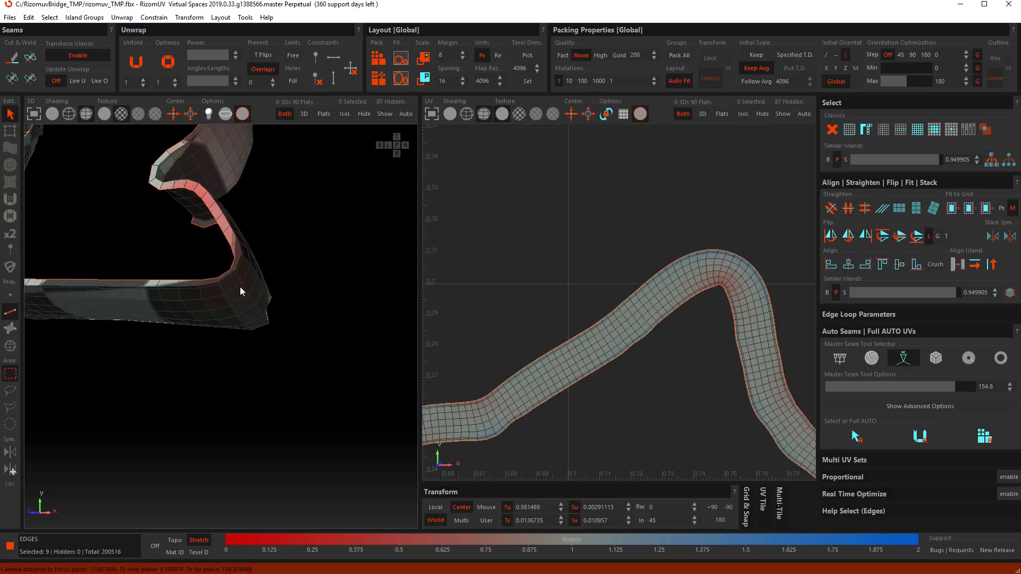
pyautogui.click(250, 291)
pyautogui.scroll(-5, 250, 290)
pyautogui.keyDown('alt'); pyautogui.moveTo(181, 303); pyautogui.dragTo(238, 323); pyautogui.keyUp('alt')
pyautogui.scroll(5, 116, 388)
pyautogui.moveTo(112, 407)
pyautogui.keyDown('alt'); pyautogui.mouseDown()
pyautogui.moveTo(105, 360)
pyautogui.moveTo(91, 353)
pyautogui.moveTo(114, 369)
pyautogui.moveTo(116, 391)
pyautogui.mouseUp(); pyautogui.keyUp('alt')
pyautogui.keyDown('ctrl'); pyautogui.doubleClick(113, 386); pyautogui.keyUp('ctrl')
pyautogui.scroll(-5, 148, 360)
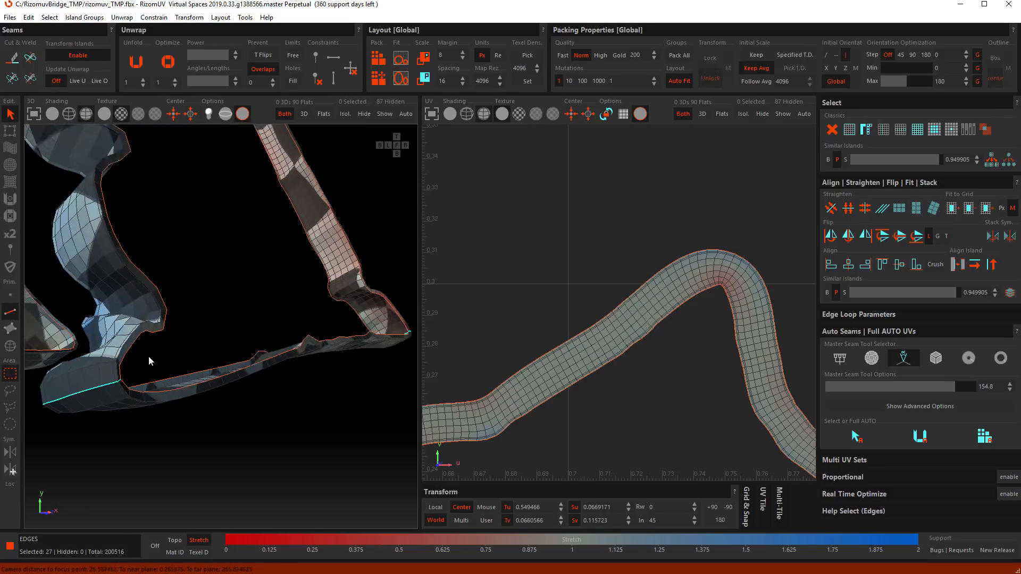
# - Add the edge row across the fourth corner of the first border strip, using the row right at the bend
pyautogui.keyDown('alt'); pyautogui.moveTo(210, 346); pyautogui.dragTo(162, 250); pyautogui.keyUp('alt')
pyautogui.scroll(5, 250, 383)
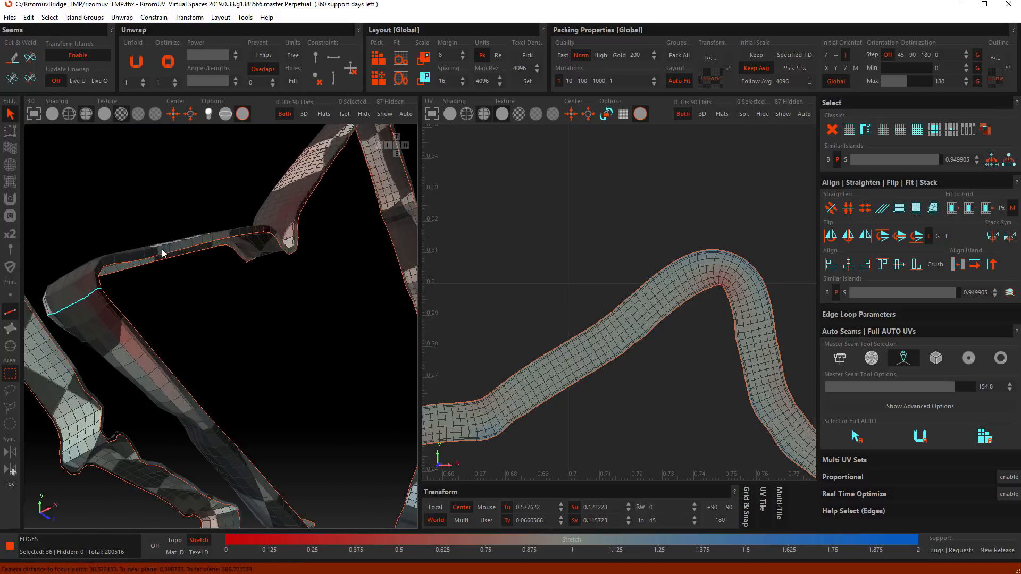
pyautogui.keyDown('ctrl'); pyautogui.click(84, 284); pyautogui.keyUp('ctrl')
pyautogui.keyDown('ctrl'); pyautogui.doubleClick(82, 281); pyautogui.keyUp('ctrl')
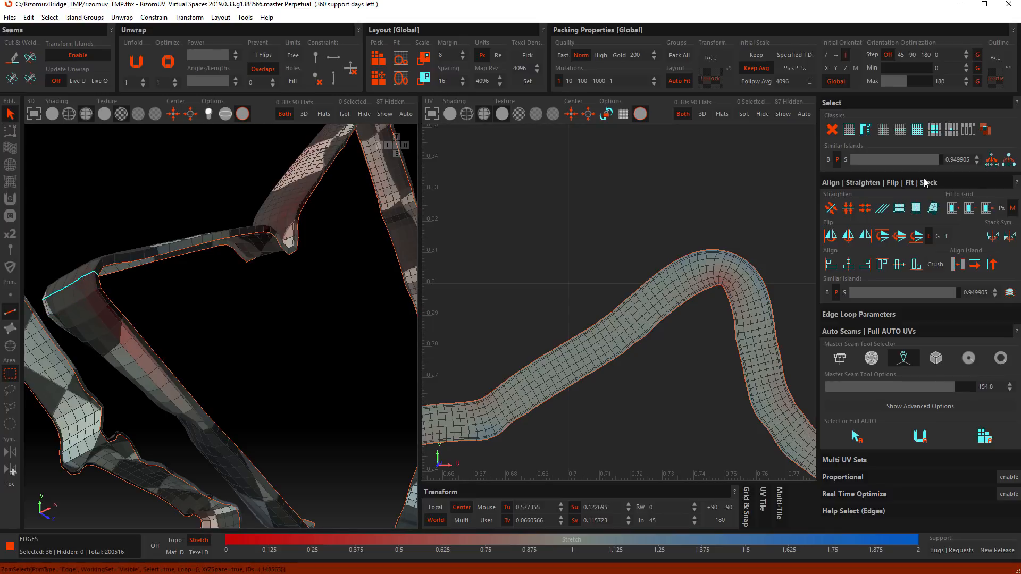
# - Try extending the four-corner edge selection to the similar border strips, and undo it
pyautogui.click(992, 160)
pyautogui.scroll(-8, 255, 300)
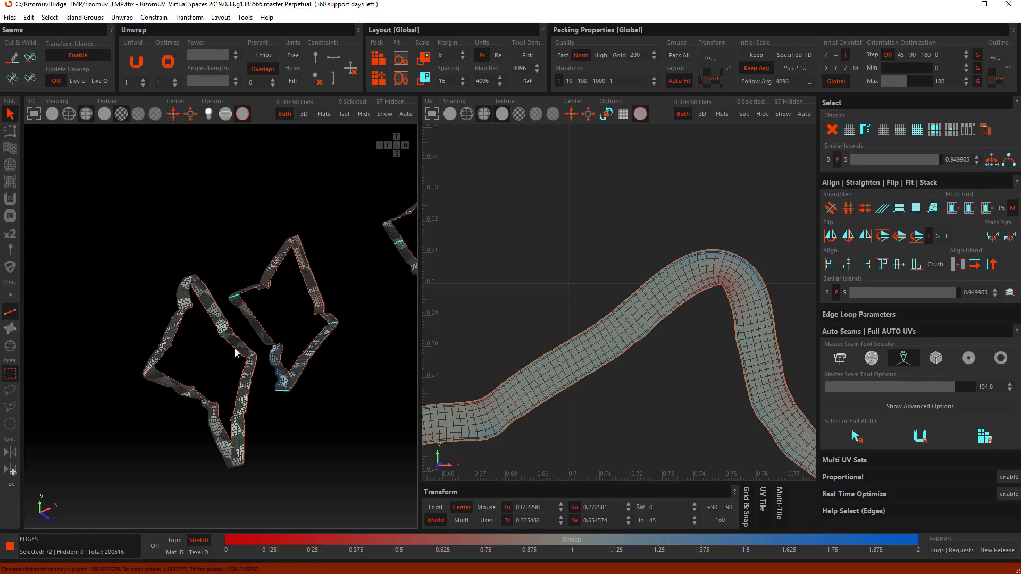
pyautogui.keyDown('alt'); pyautogui.moveTo(269, 374); pyautogui.dragTo(161, 377); pyautogui.keyUp('alt')
pyautogui.hotkey('ctrl', 'z')
# - Add the edge rows across two corners of the single cushion's border strip to the selection
pyautogui.keyDown('alt'); pyautogui.moveTo(256, 327); pyautogui.dragTo(313, 324); pyautogui.keyUp('alt')
pyautogui.scroll(3, 271, 299)
pyautogui.scroll(7, 355, 274)
pyautogui.keyDown('ctrl'); pyautogui.doubleClick(363, 291); pyautogui.keyUp('ctrl')
pyautogui.scroll(-2, 362, 292)
pyautogui.scroll(5, 216, 277)
pyautogui.keyDown('ctrl'); pyautogui.doubleClick(226, 241); pyautogui.keyUp('ctrl')
pyautogui.scroll(-4, 210, 263)
# - Add the edge rows across the remaining two corners of the single cushion's border strip, discarding the wrongly picked edges
pyautogui.click(238, 308)
pyautogui.scroll(-3, 261, 312)
pyautogui.scroll(3, 216, 303)
pyautogui.click(225, 302)
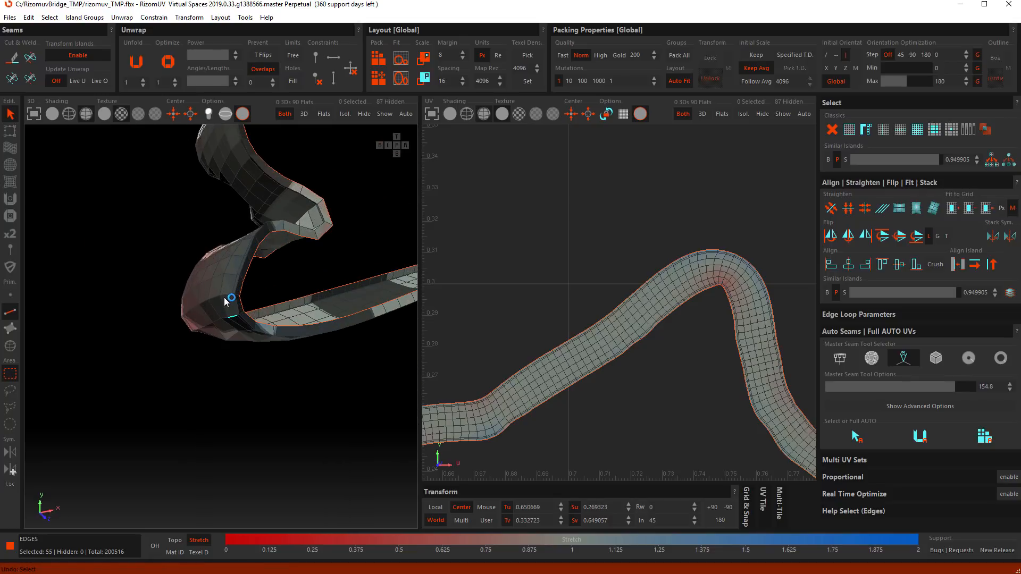
pyautogui.keyDown('ctrl'); pyautogui.doubleClick(230, 301); pyautogui.keyUp('ctrl')
pyautogui.scroll(-3, 233, 302)
pyautogui.keyDown('alt'); pyautogui.moveTo(233, 302); pyautogui.dragTo(177, 370); pyautogui.keyUp('alt')
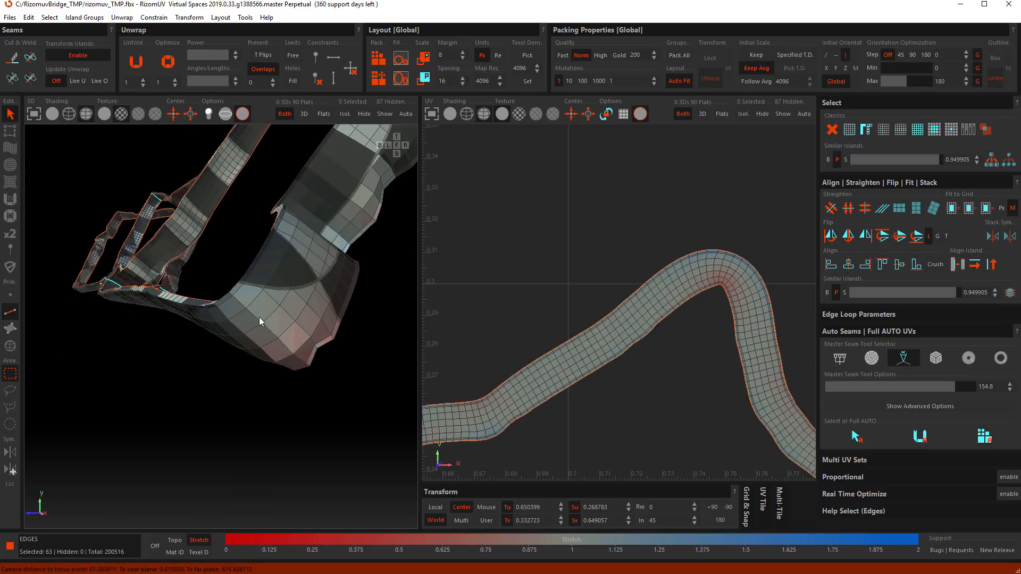
pyautogui.keyDown('ctrl'); pyautogui.doubleClick(301, 359); pyautogui.keyUp('ctrl')
pyautogui.keyDown('alt'); pyautogui.moveTo(301, 359); pyautogui.dragTo(323, 372); pyautogui.keyUp('alt')
pyautogui.scroll(-5, 322, 360)
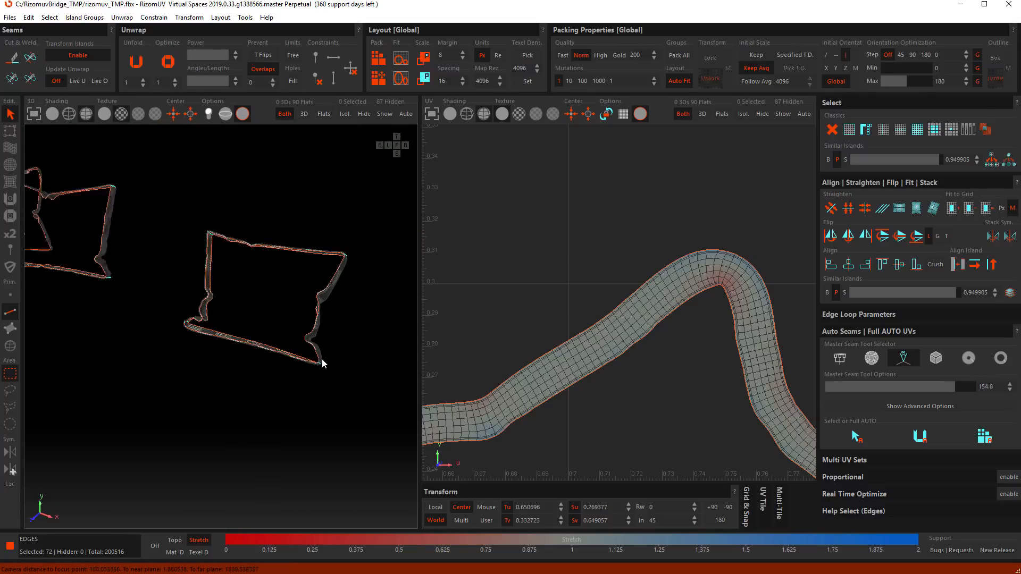
# - Add the edge row across the first corner of the last cushion's border strip to the selection
pyautogui.scroll(1, 322, 363)
pyautogui.keyDown('alt'); pyautogui.moveTo(322, 364); pyautogui.dragTo(374, 346, button='middle'); pyautogui.keyUp('alt')
pyautogui.scroll(-2, 374, 346)
pyautogui.keyDown('alt'); pyautogui.moveTo(206, 305); pyautogui.dragTo(232, 346, button='middle'); pyautogui.keyUp('alt')
pyautogui.scroll(2, 282, 299)
pyautogui.scroll(3, 264, 316)
pyautogui.moveTo(298, 314)
pyautogui.keyDown('alt'); pyautogui.mouseDown()
pyautogui.moveTo(263, 316)
pyautogui.moveTo(264, 246)
pyautogui.moveTo(237, 320)
pyautogui.moveTo(290, 312)
pyautogui.mouseUp(); pyautogui.keyUp('alt')
pyautogui.scroll(5, 263, 316)
pyautogui.keyDown('ctrl'); pyautogui.doubleClick(224, 316); pyautogui.keyUp('ctrl')
# - Add the edge rows across the next two corners of the last cushion's border strip to the selection
pyautogui.scroll(-5, 225, 316)
pyautogui.scroll(2, 217, 291)
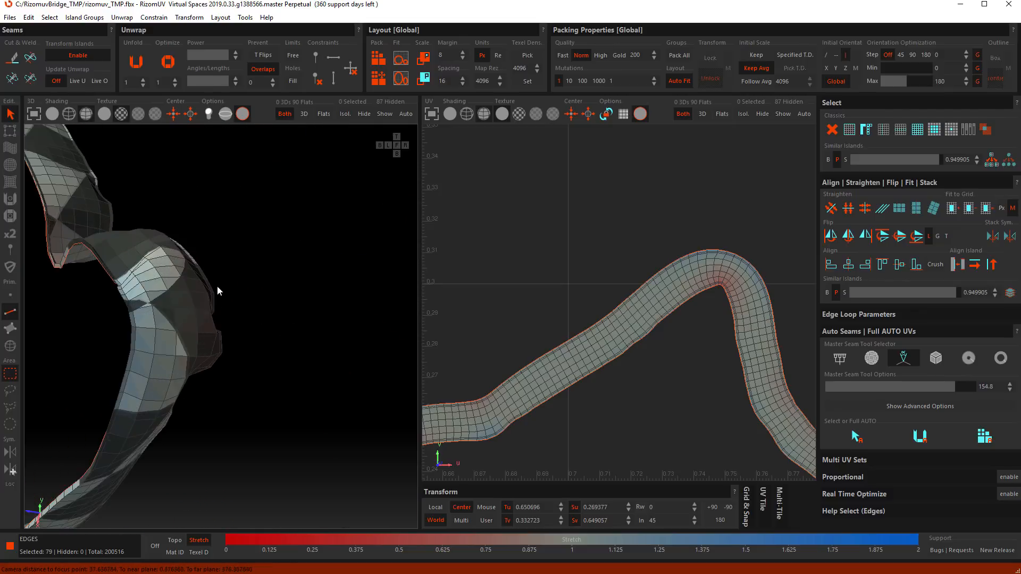
pyautogui.keyDown('ctrl'); pyautogui.doubleClick(164, 330); pyautogui.keyUp('ctrl')
pyautogui.scroll(-3, 164, 333)
pyautogui.keyDown('alt'); pyautogui.moveTo(132, 349); pyautogui.dragTo(321, 296); pyautogui.keyUp('alt')
pyautogui.scroll(2, 221, 214)
pyautogui.scroll(2, 221, 214)
pyautogui.scroll(2, 182, 171)
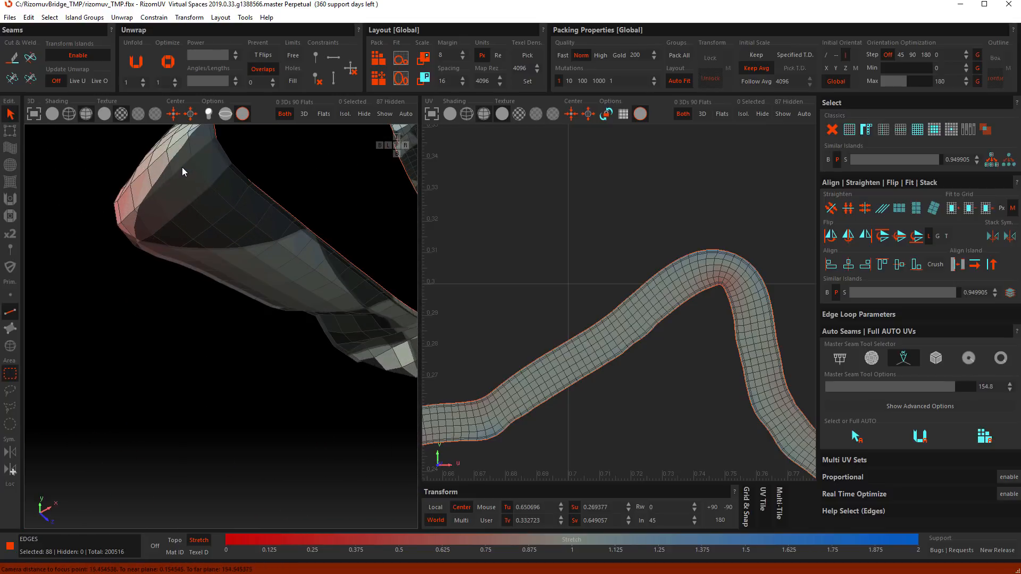
pyautogui.scroll(-4, 152, 190)
pyautogui.keyDown('alt'); pyautogui.moveTo(301, 320); pyautogui.dragTo(270, 343); pyautogui.keyUp('alt')
pyautogui.scroll(2, 280, 379)
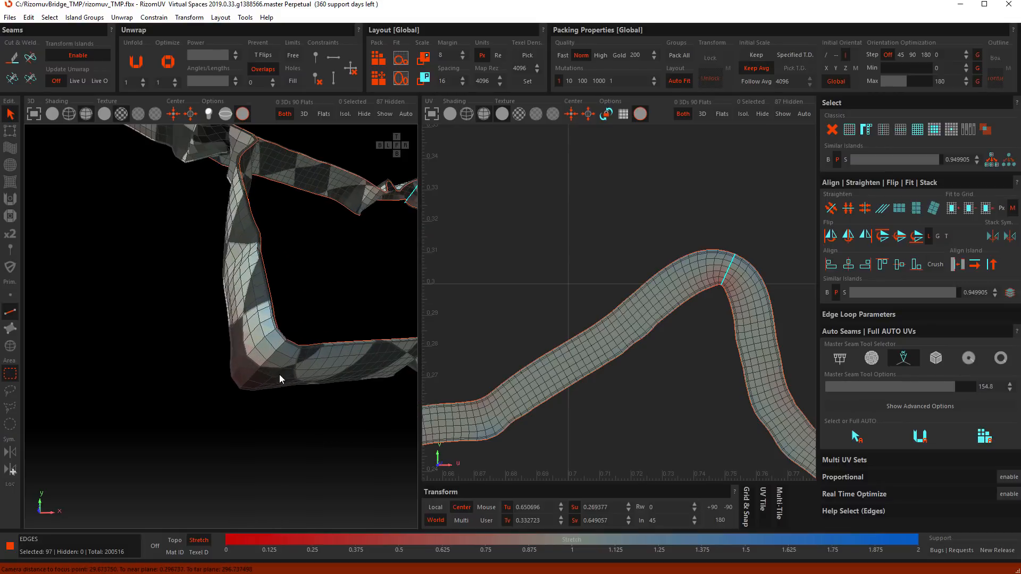
# - Add the edge row across the last cushion strip's remaining corner to the selection, and cut all the selected edges
pyautogui.keyDown('ctrl'); pyautogui.doubleClick(270, 356); pyautogui.keyUp('ctrl')
pyautogui.scroll(-2, 272, 362)
pyautogui.keyDown('alt'); pyautogui.moveTo(292, 448); pyautogui.dragTo(275, 451); pyautogui.keyUp('alt')
pyautogui.press('c')
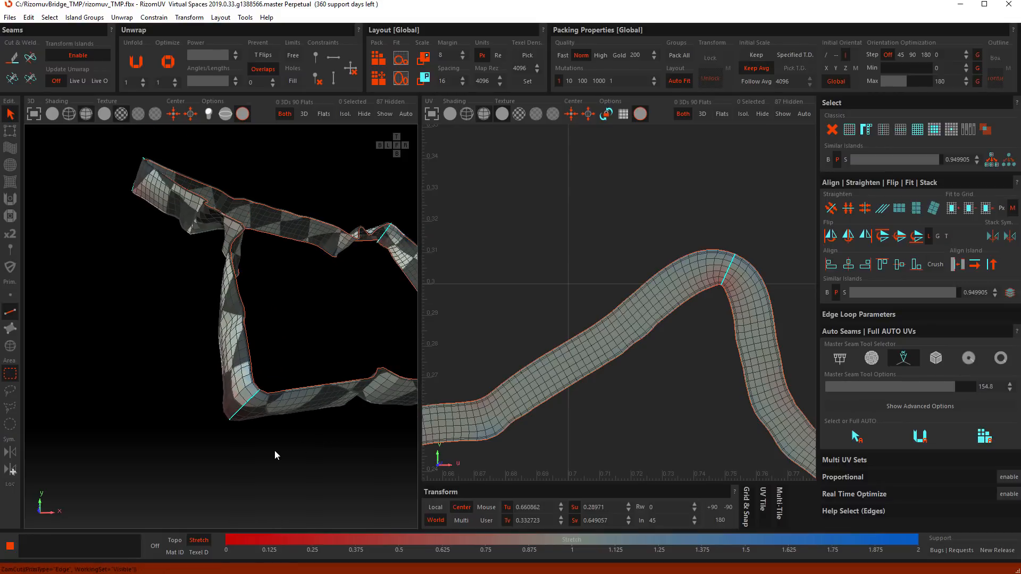
# - Select all the visible cushion border strips and unfold them
pyautogui.scroll(-2, 682, 385)
pyautogui.keyDown('alt'); pyautogui.moveTo(743, 402); pyautogui.dragTo(610, 341, button='middle'); pyautogui.keyUp('alt')
pyautogui.scroll(-5, 623, 340)
pyautogui.hotkey('ctrl', 'a')
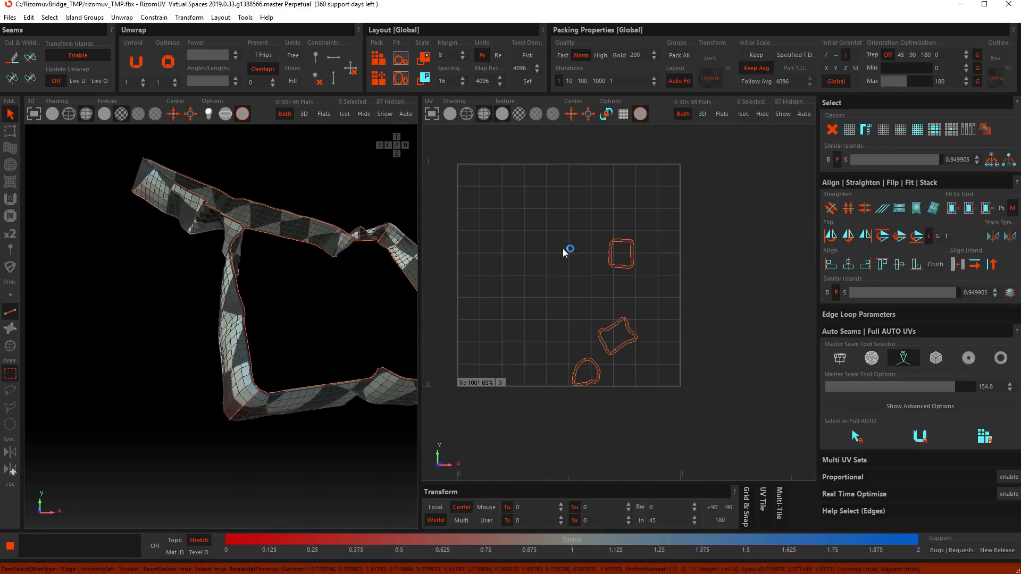
pyautogui.press('u')
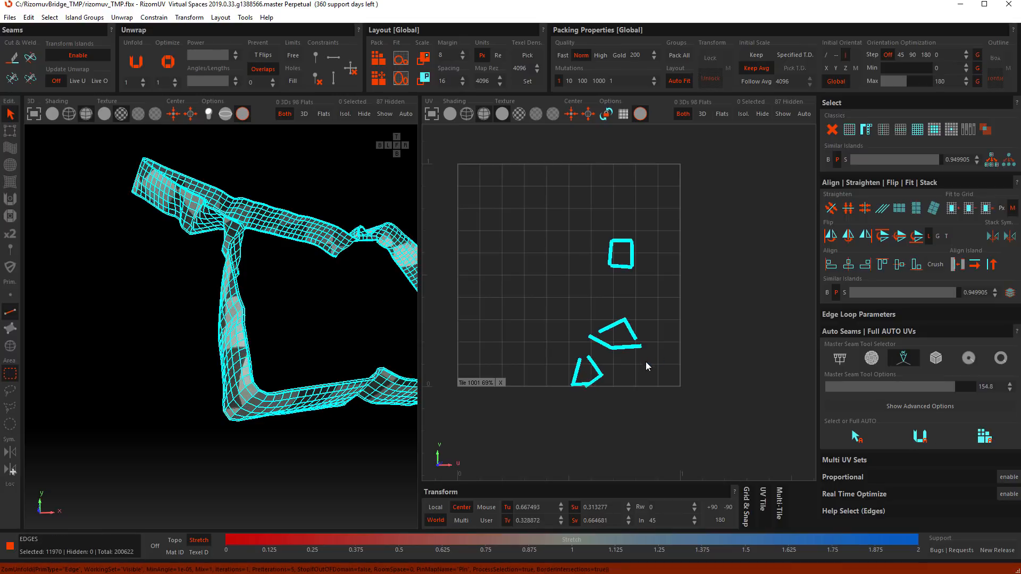
# - Cut the two short edges still joining two border strips at their shared corner, and unfold again
pyautogui.scroll(10, 681, 270)
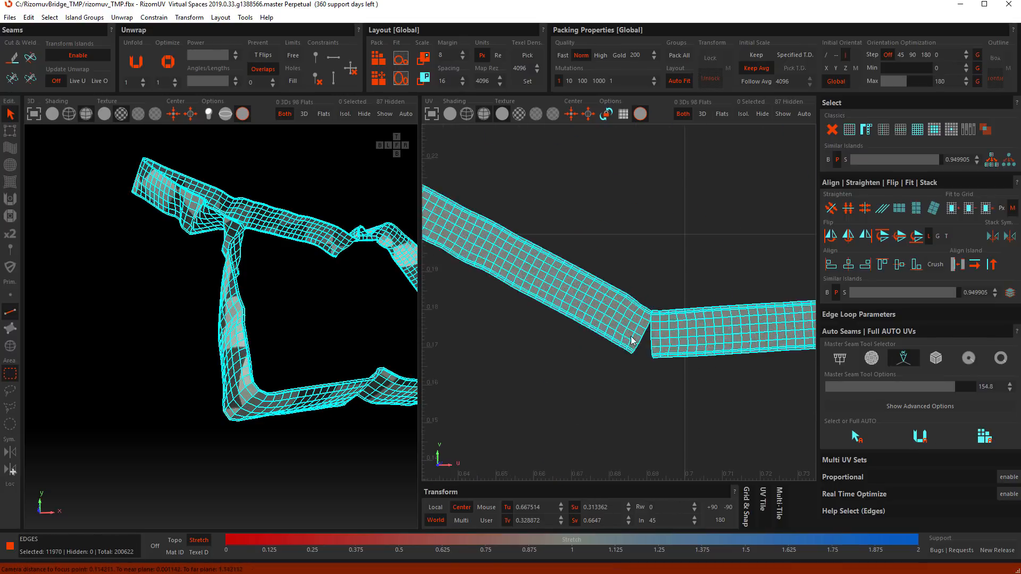
pyautogui.scroll(-5, 682, 271)
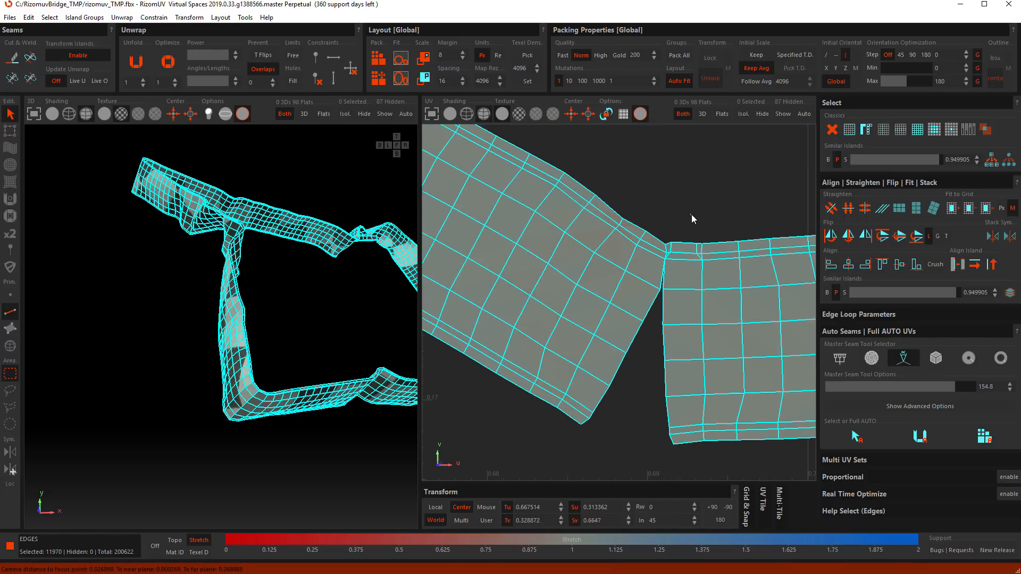
pyautogui.click(681, 233)
pyautogui.scroll(5, 606, 351)
pyautogui.click(613, 331)
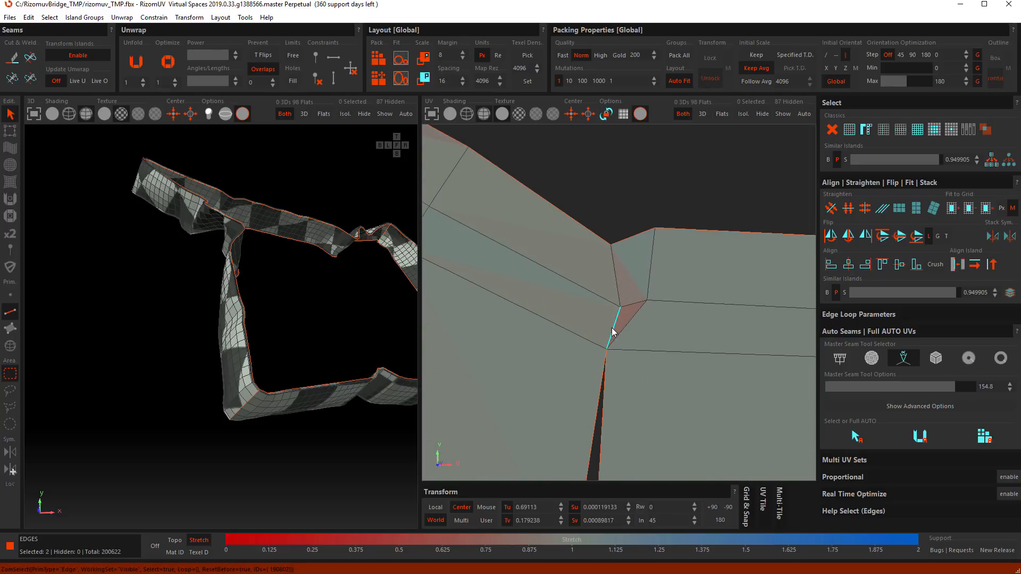
pyautogui.press('c')
pyautogui.press('u')
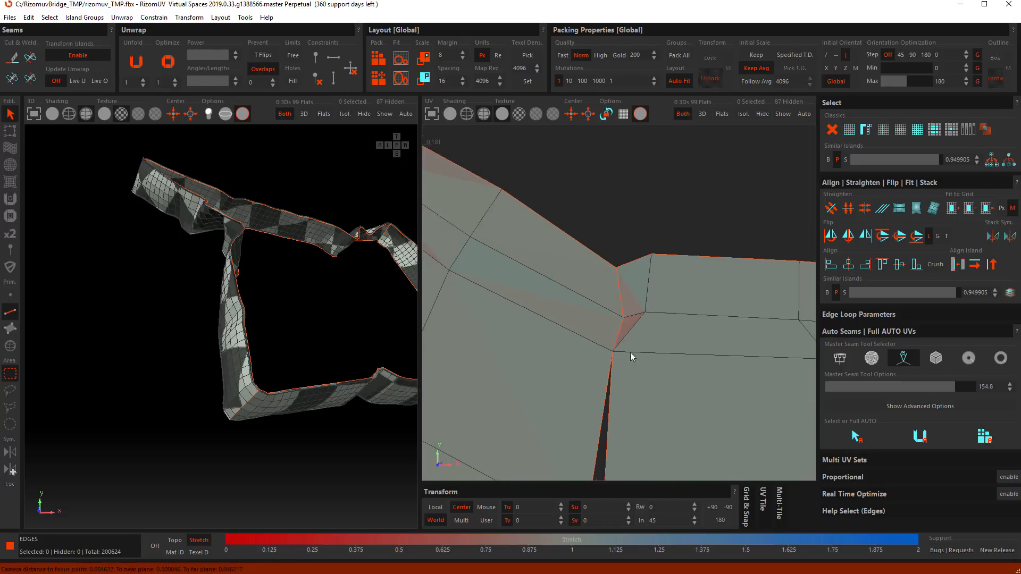
pyautogui.scroll(-5, 530, 297)
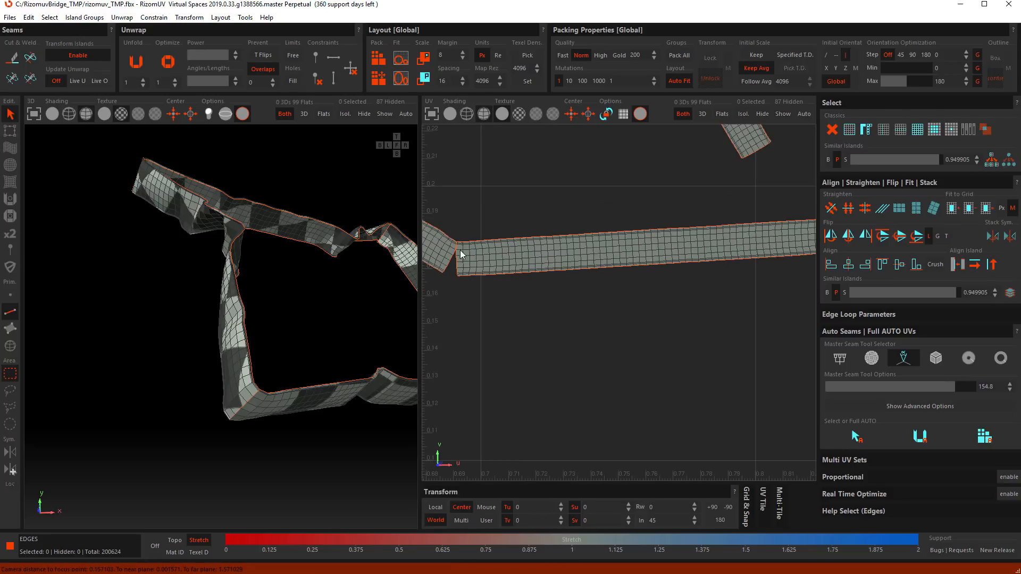
# - Pack the separated border strip islands into the UV tile
pyautogui.press('p')
pyautogui.scroll(-7, 576, 229)
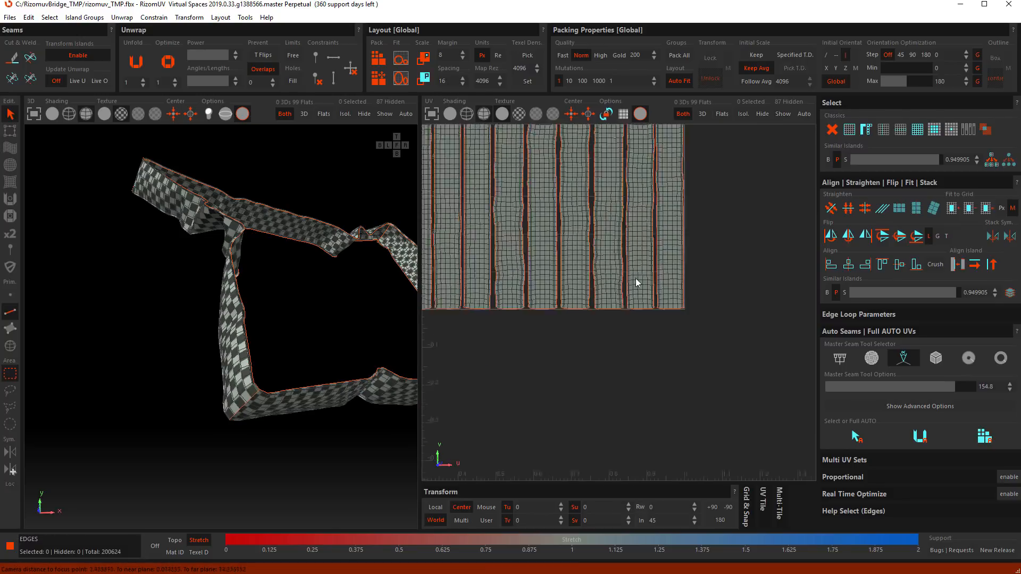
pyautogui.moveTo(617, 210); pyautogui.dragTo(658, 290, button='middle')
pyautogui.click(719, 299)
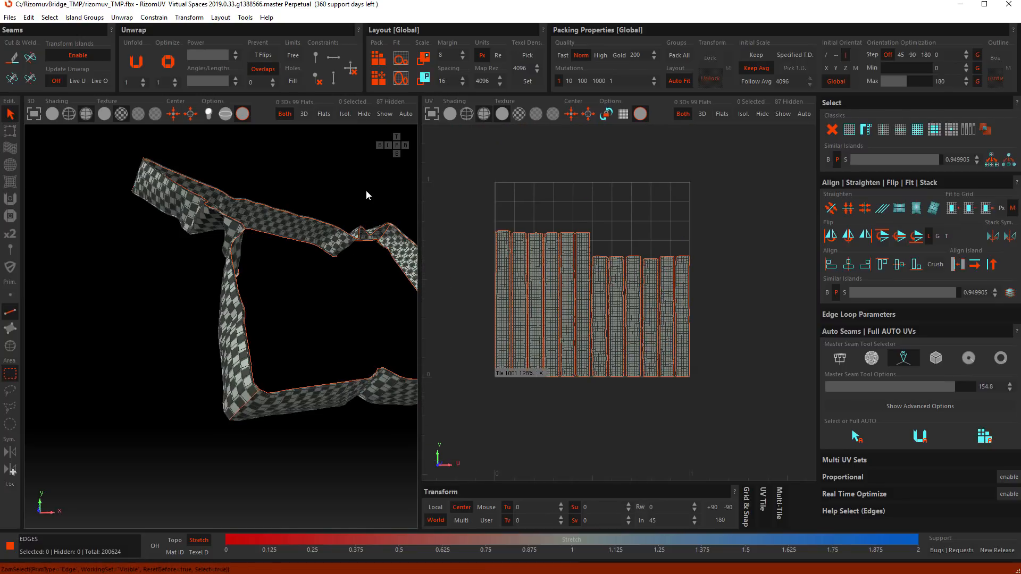
# - Unhide all the sofa parts and pack their islands together into the UV tile
pyautogui.press('y')
pyautogui.scroll(-6, 293, 260)
pyautogui.keyDown('alt'); pyautogui.moveTo(305, 313); pyautogui.dragTo(245, 362); pyautogui.keyUp('alt')
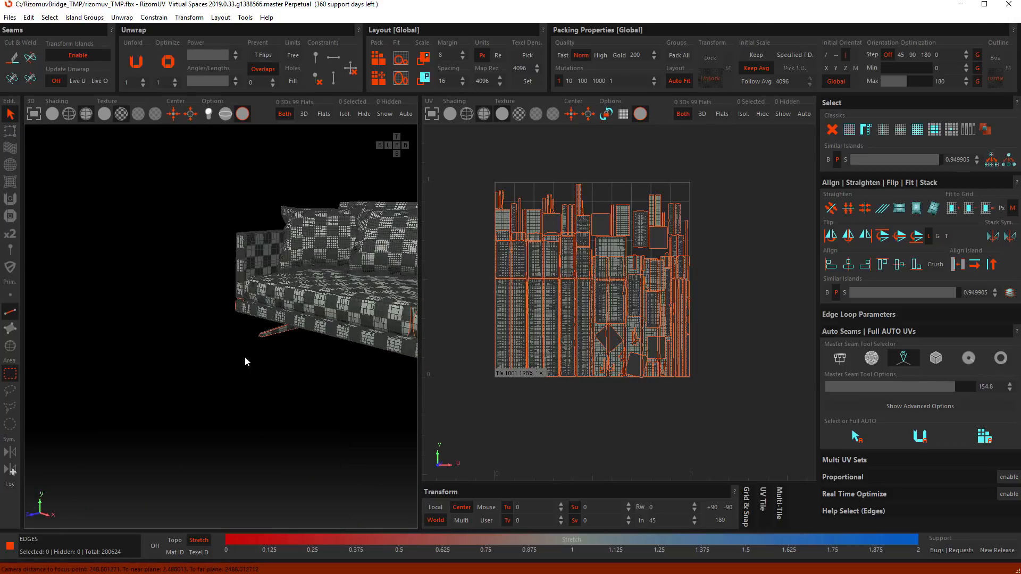
pyautogui.click(733, 393)
pyautogui.press('p')
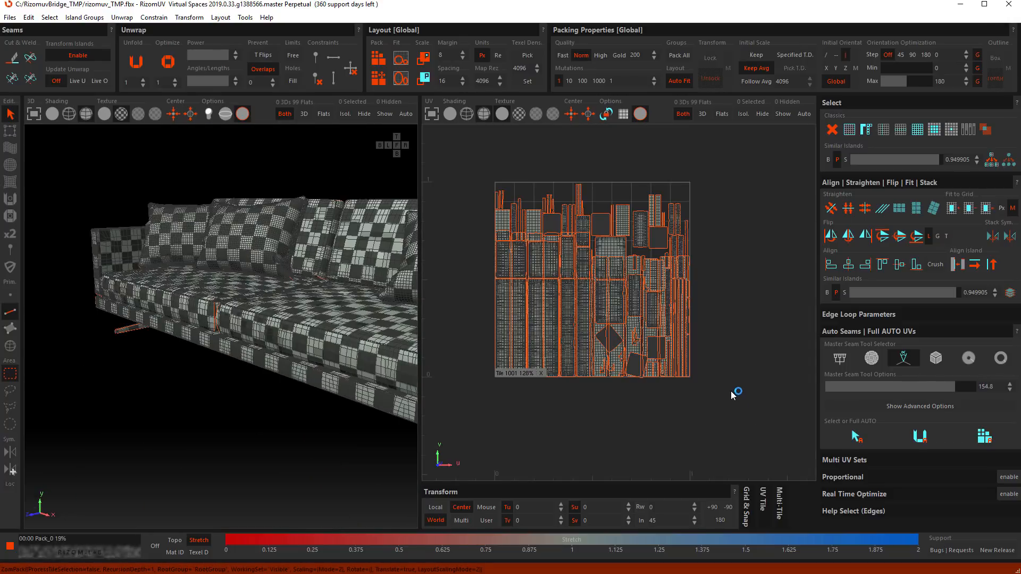
# - Set the global packing quality to Gold with 10 mutations, and switch off the initial island orientation
pyautogui.scroll(6, 598, 231)
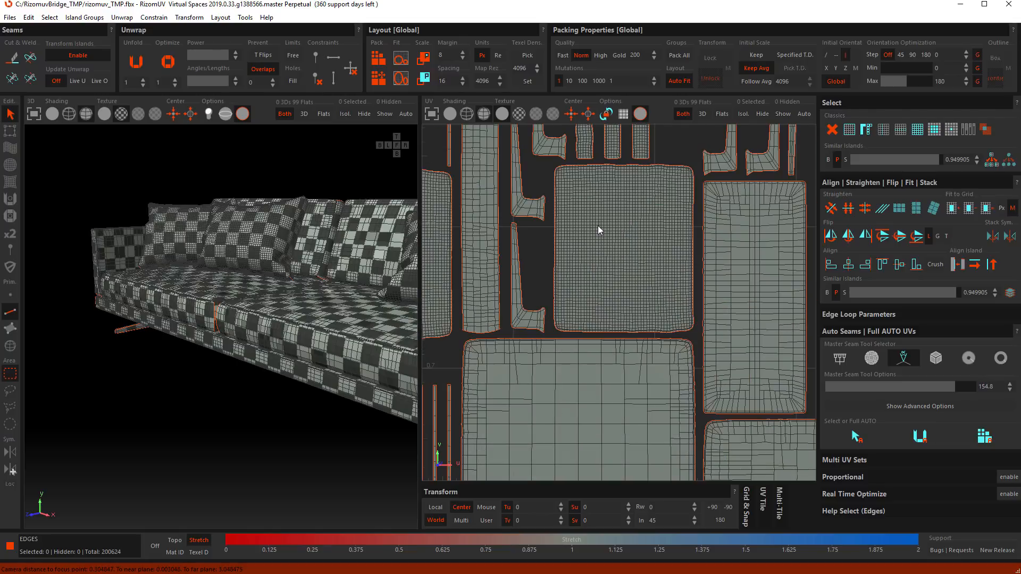
pyautogui.click(601, 56)
pyautogui.click(619, 56)
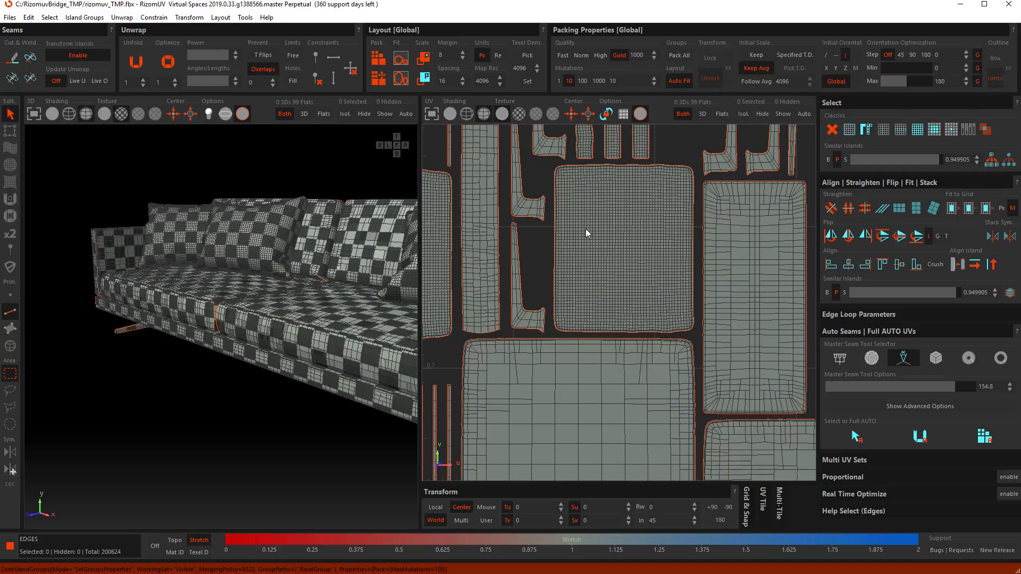
pyautogui.scroll(-8, 595, 234)
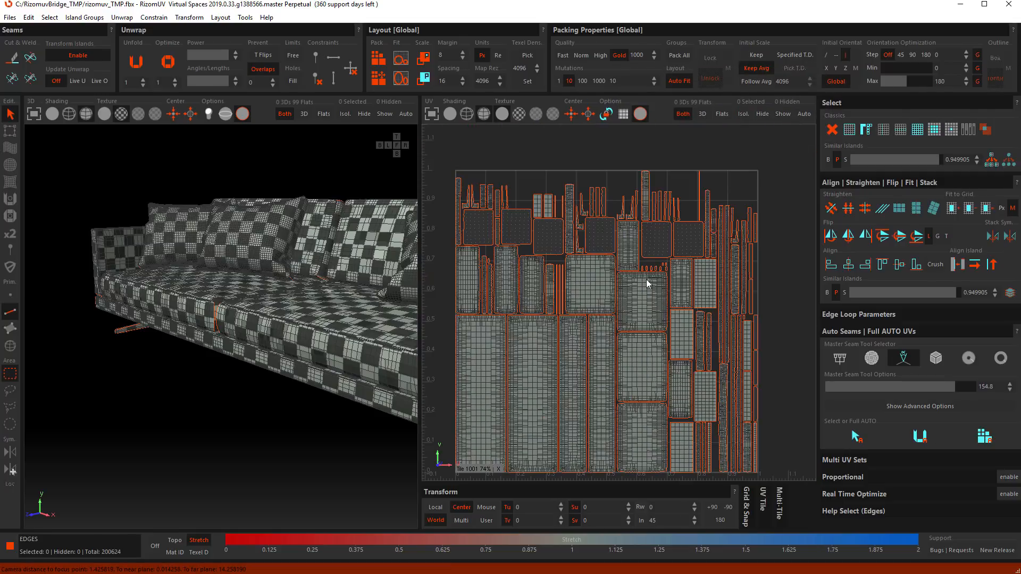
pyautogui.moveTo(681, 322)
pyautogui.mouseDown(button='middle')
pyautogui.moveTo(672, 257)
pyautogui.moveTo(680, 304)
pyautogui.mouseUp(button='middle')
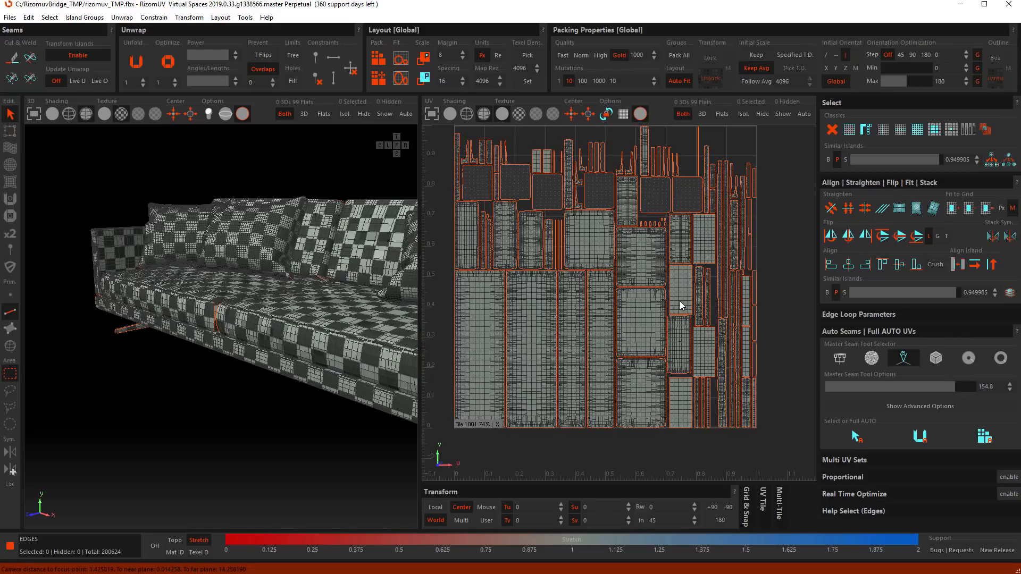
pyautogui.scroll(10, 586, 227)
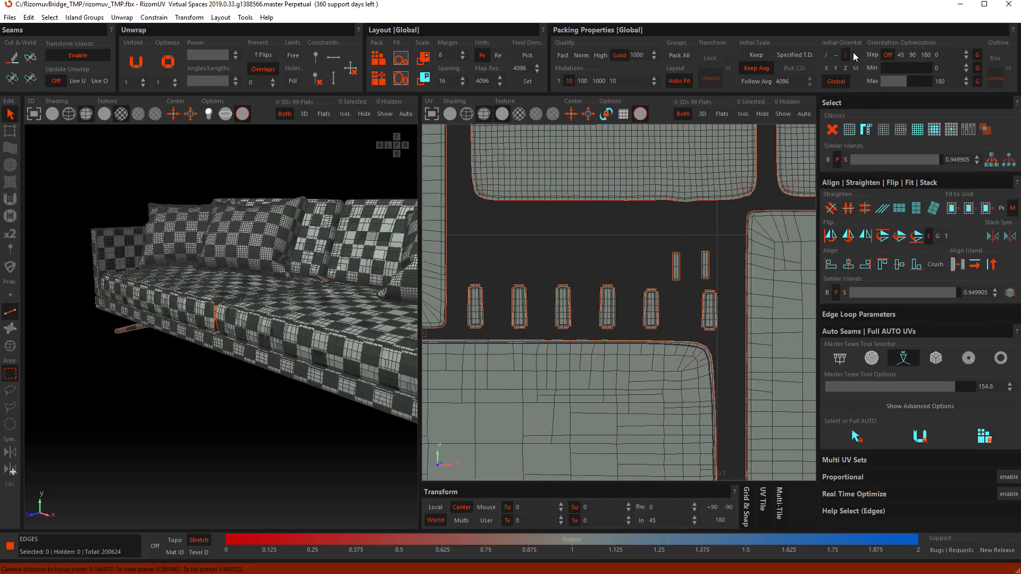
pyautogui.click(827, 56)
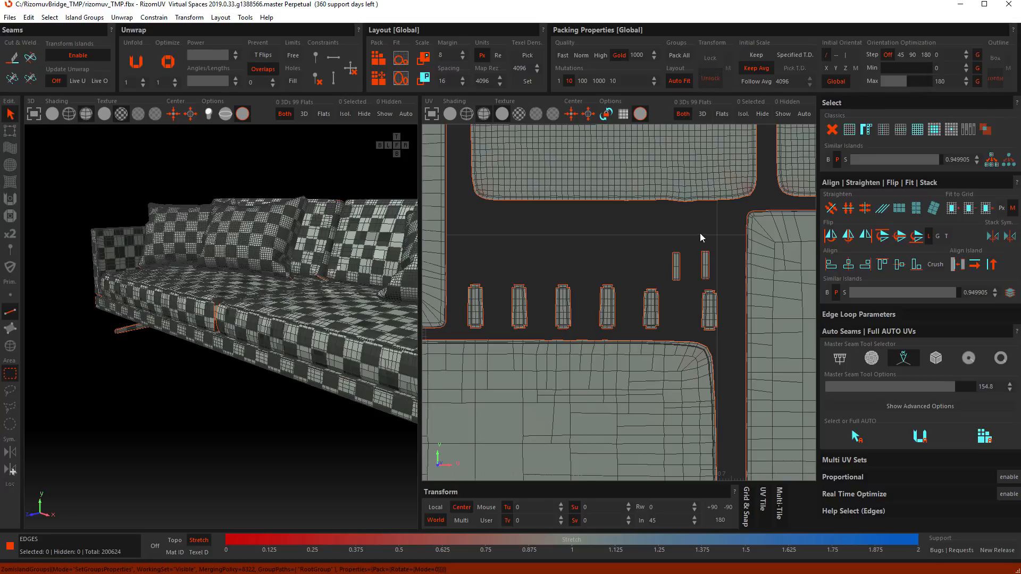
# - Try an orientation optimization step of 90 for packing, and set it back to Off
pyautogui.scroll(-4, 700, 233)
pyautogui.click(912, 55)
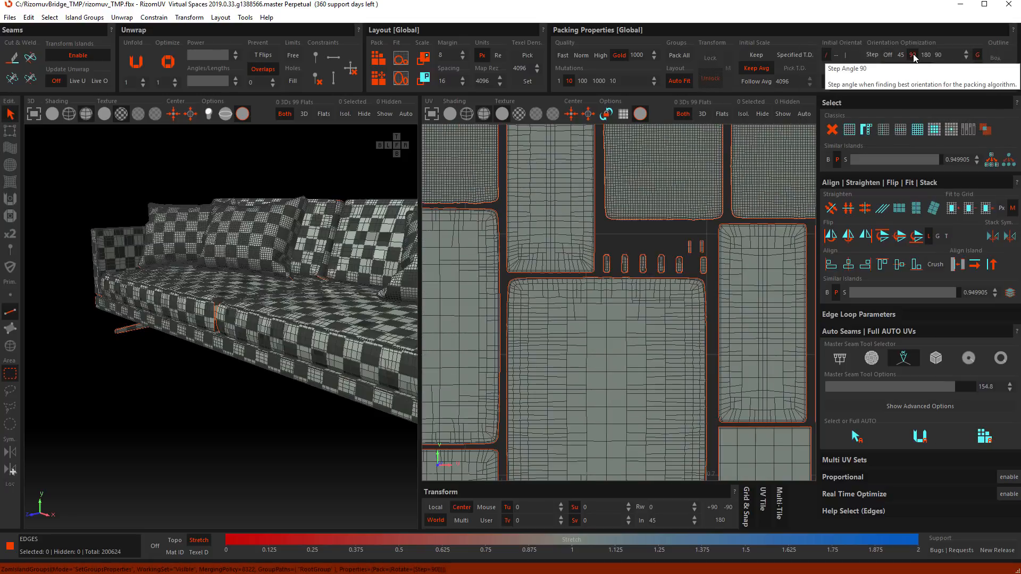
pyautogui.scroll(-5, 686, 213)
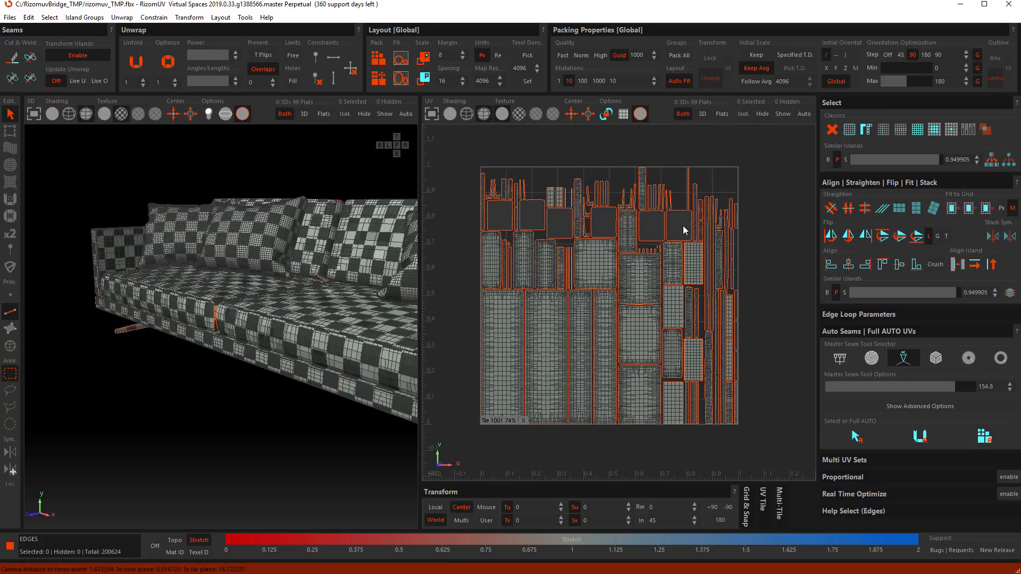
pyautogui.click(887, 55)
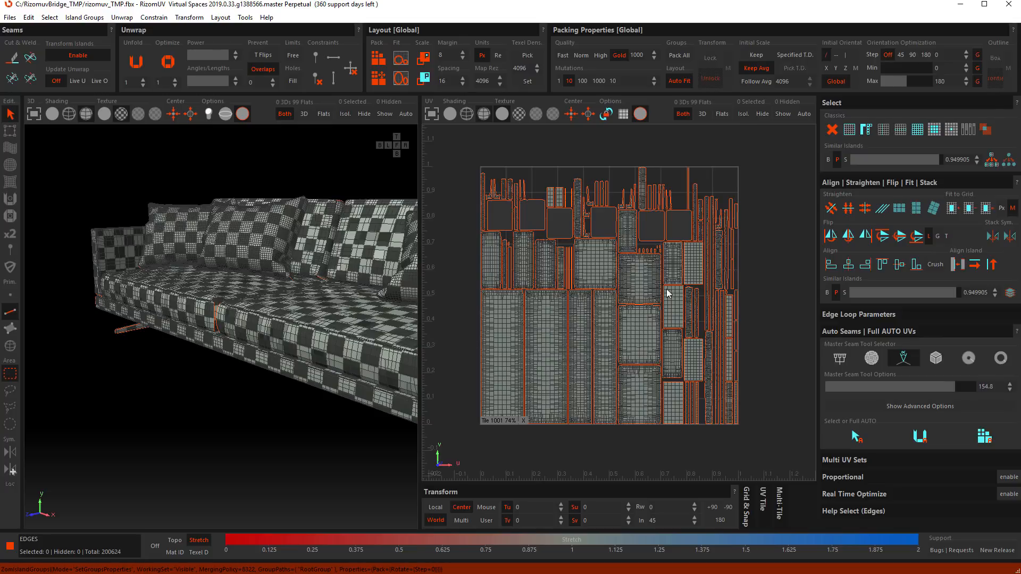
# - Pack all islands again with the Gold quality settings, and inspect the whole tile
pyautogui.click(678, 55)
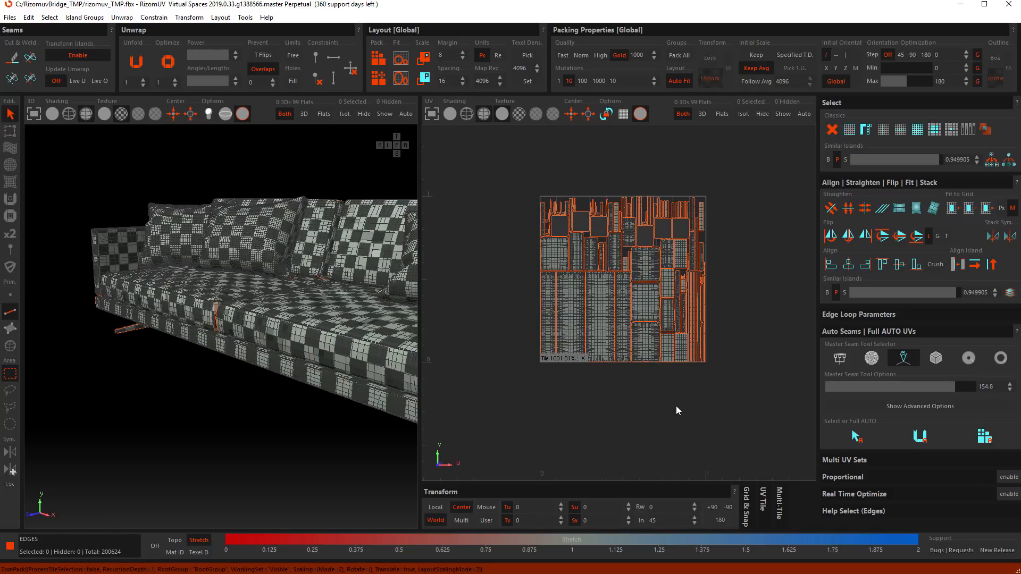
pyautogui.scroll(5, 660, 245)
pyautogui.scroll(-5, 658, 241)
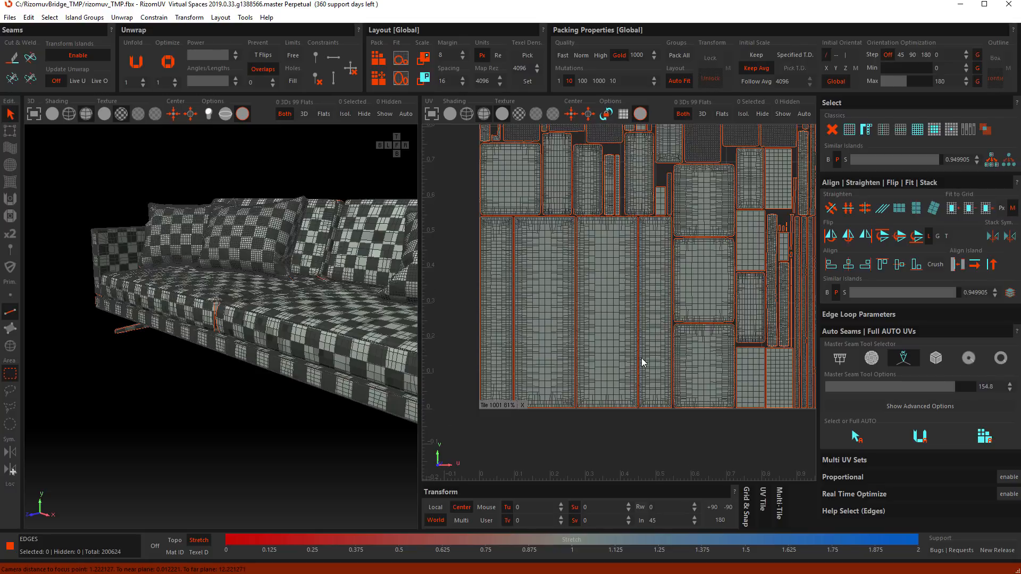
pyautogui.press('f')
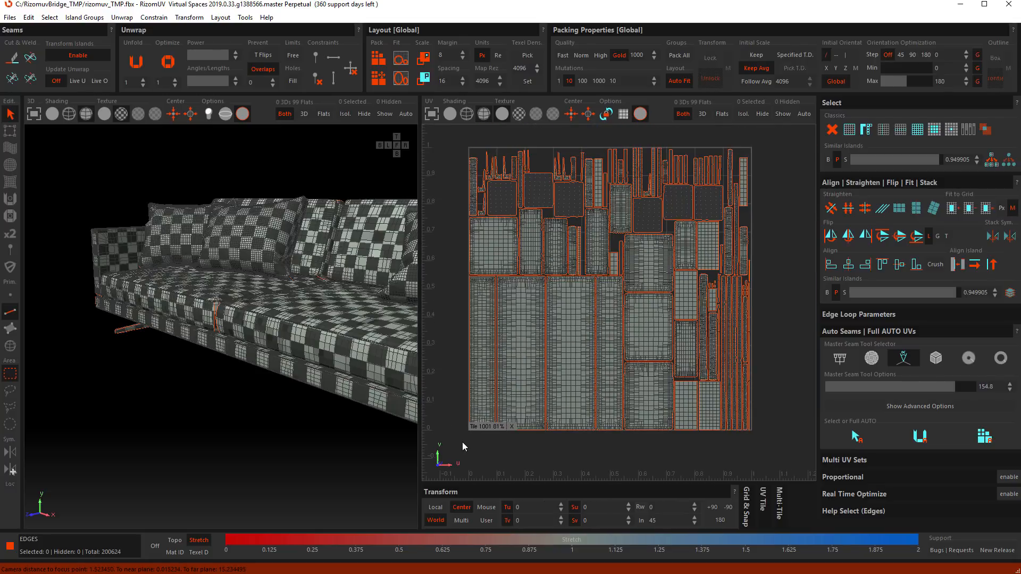
# - Try grouping the three large islands at the tile's origin corner in island mode, and dissolve the group
pyautogui.moveTo(463, 444); pyautogui.dragTo(617, 338)
pyautogui.press('F4')
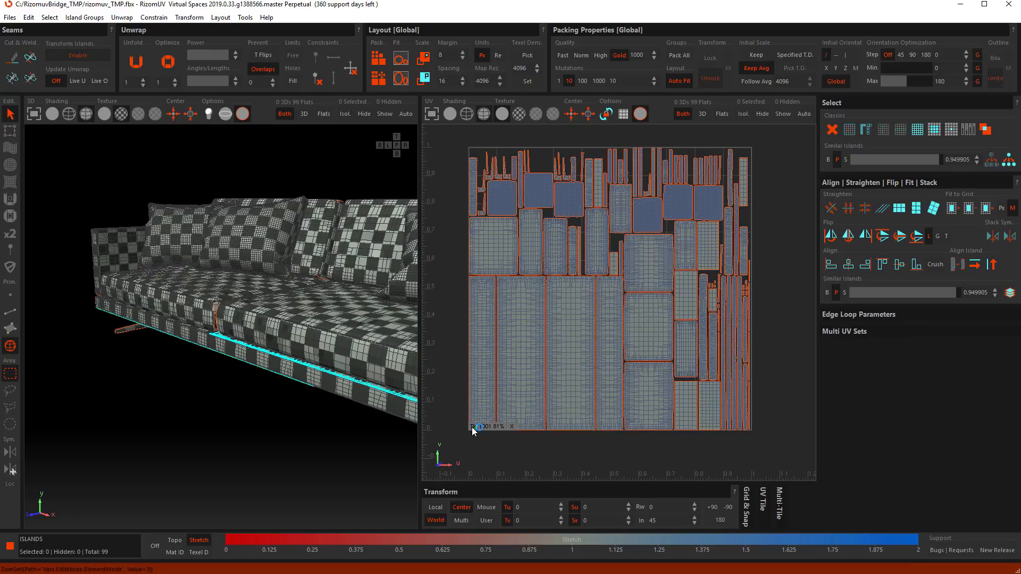
pyautogui.moveTo(455, 455); pyautogui.dragTo(589, 338)
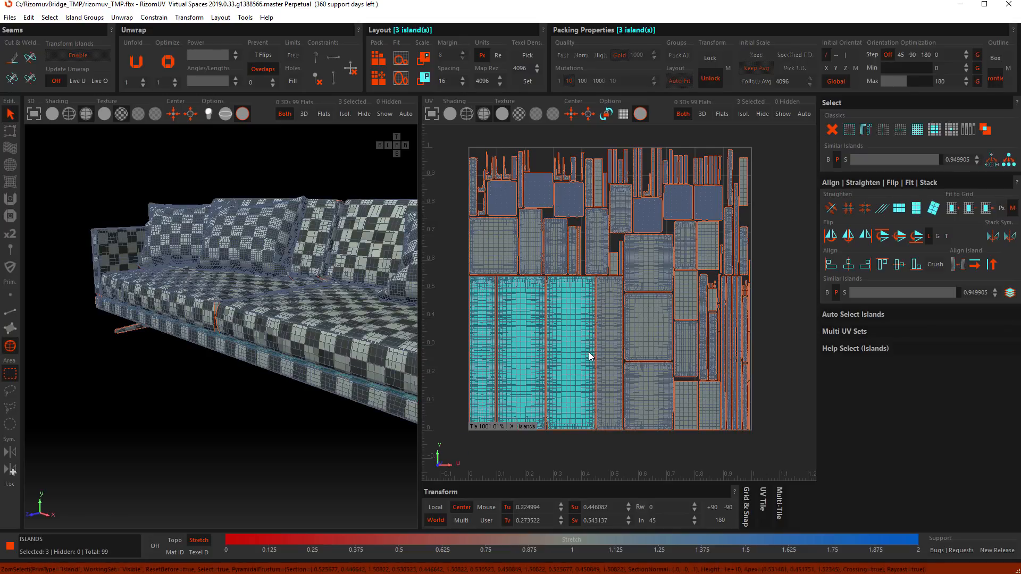
pyautogui.hotkey('ctrl', 'g')
pyautogui.click(632, 449)
pyautogui.moveTo(623, 410); pyautogui.dragTo(634, 399, button='middle')
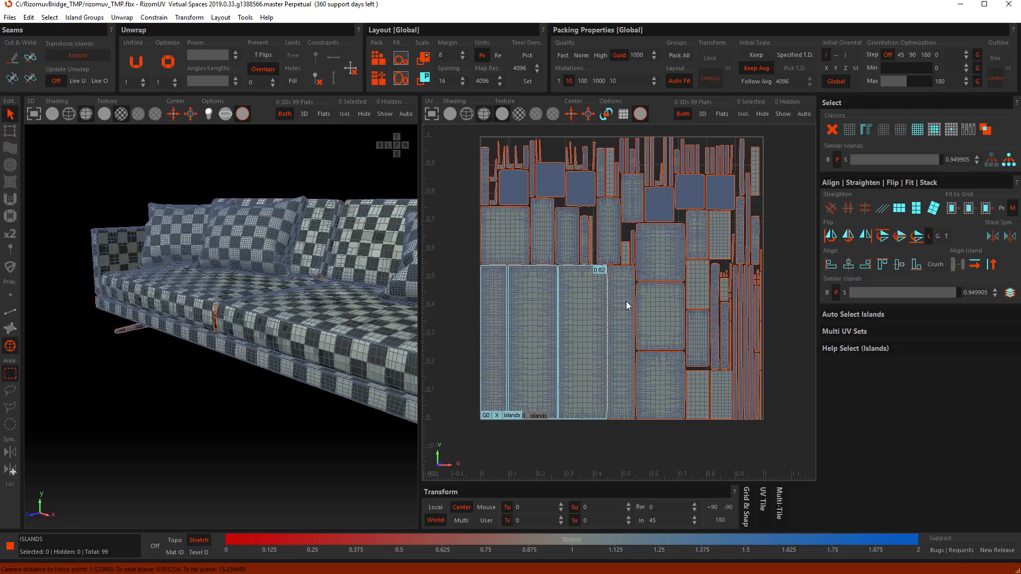
pyautogui.click(566, 403)
pyautogui.click(623, 441)
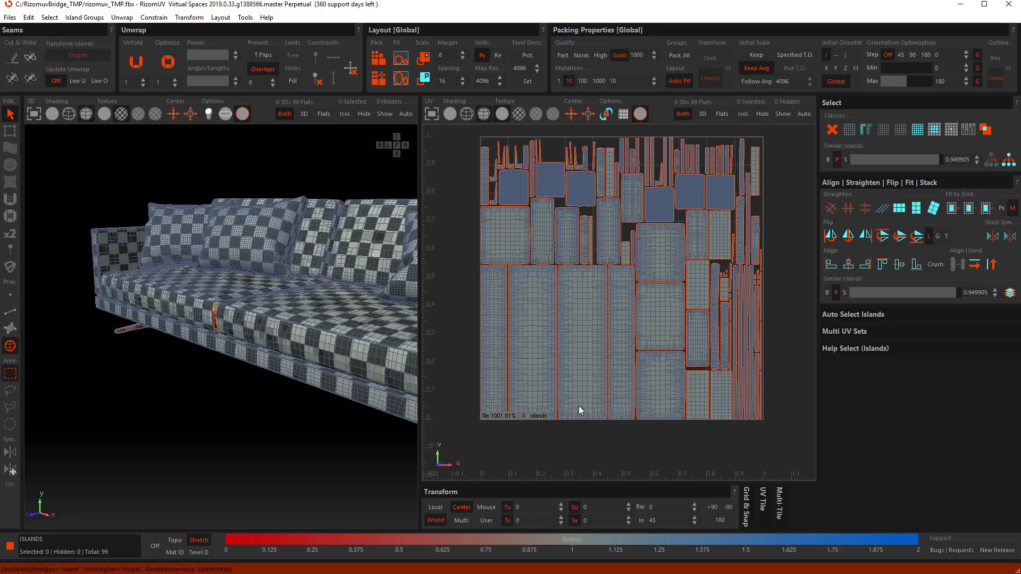
# - Display the 3D sofa with the checker texture and solid shading without the wireframe, and view the whole model
pyautogui.scroll(-2, 367, 373)
pyautogui.moveTo(346, 351); pyautogui.dragTo(314, 357, button='middle')
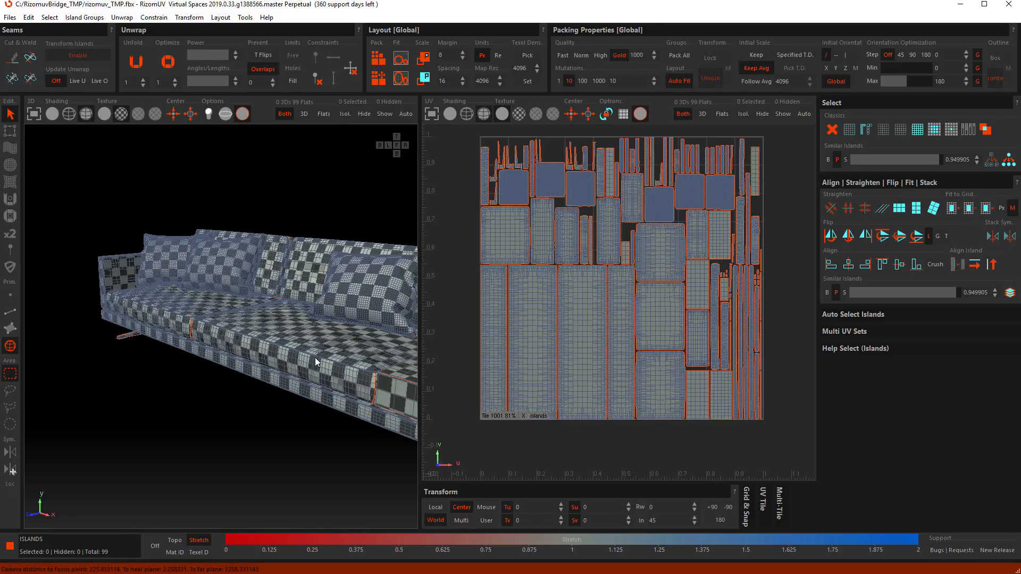
pyautogui.click(104, 116)
pyautogui.keyDown('alt'); pyautogui.moveTo(301, 389); pyautogui.dragTo(155, 237); pyautogui.keyUp('alt')
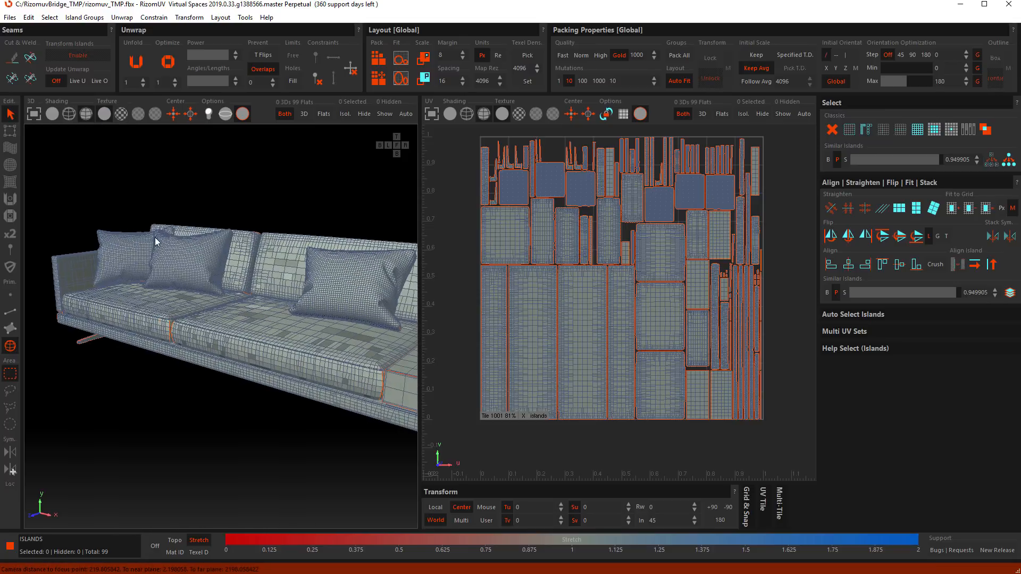
pyautogui.click(122, 115)
pyautogui.click(52, 116)
pyautogui.scroll(-3, 269, 306)
pyautogui.moveTo(269, 306)
pyautogui.keyDown('alt'); pyautogui.mouseDown()
pyautogui.moveTo(228, 314)
pyautogui.moveTo(192, 394)
pyautogui.moveTo(311, 237)
pyautogui.mouseUp(); pyautogui.keyUp('alt')
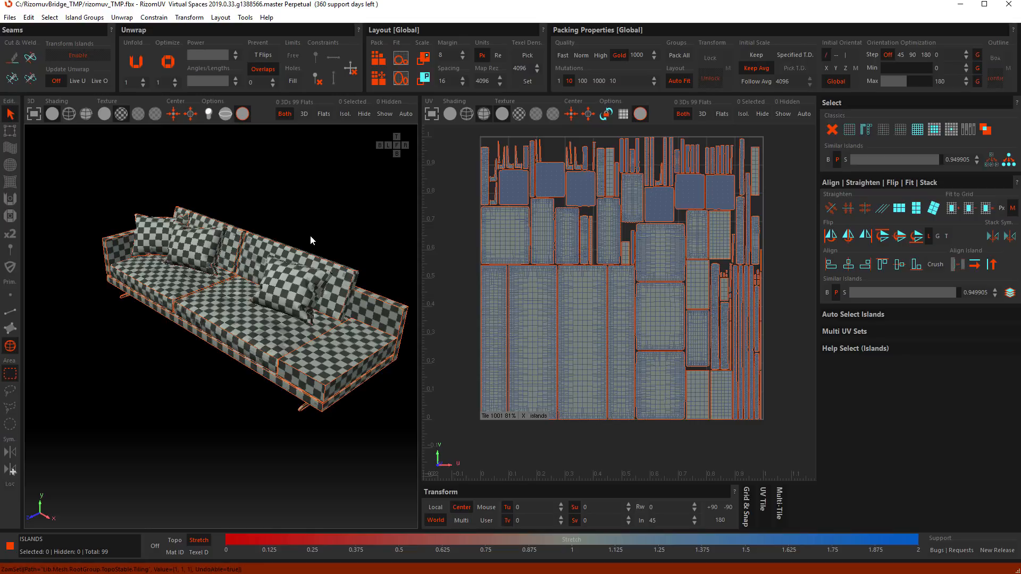
# - Adjust the checker texture's tiling on the sofa, first coarser and finally much finer
pyautogui.press('-')
pyautogui.press('-')
pyautogui.press('-')
pyautogui.press('+')
pyautogui.press('+')
pyautogui.press('+')
pyautogui.press('+')
pyautogui.press('+')
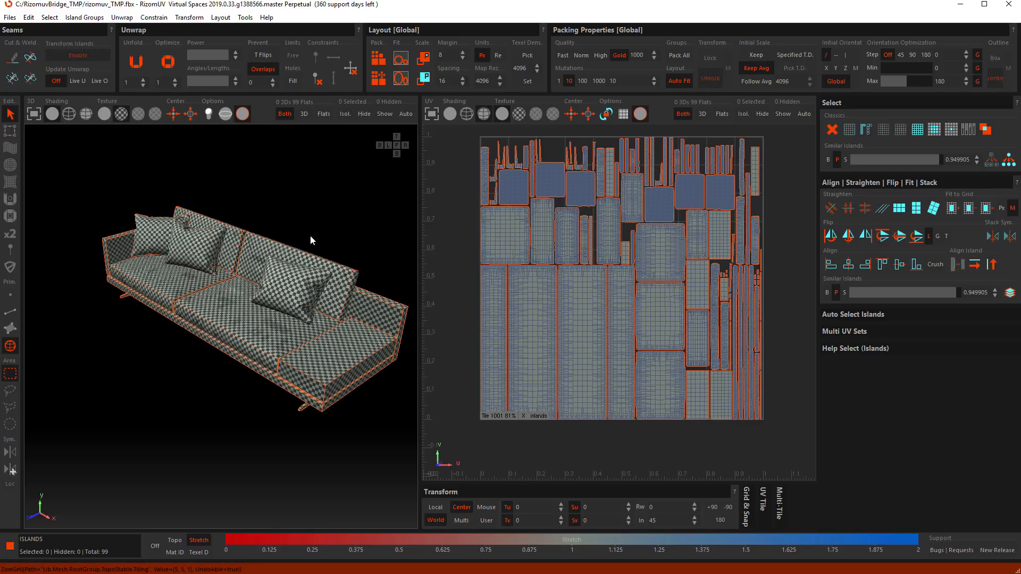
# - Switch the 3D sofa's display to the multicoloured striped texture and examine its pattern from a lower front angle
pyautogui.keyDown('alt'); pyautogui.moveTo(239, 293); pyautogui.dragTo(256, 298); pyautogui.keyUp('alt')
pyautogui.click(139, 114)
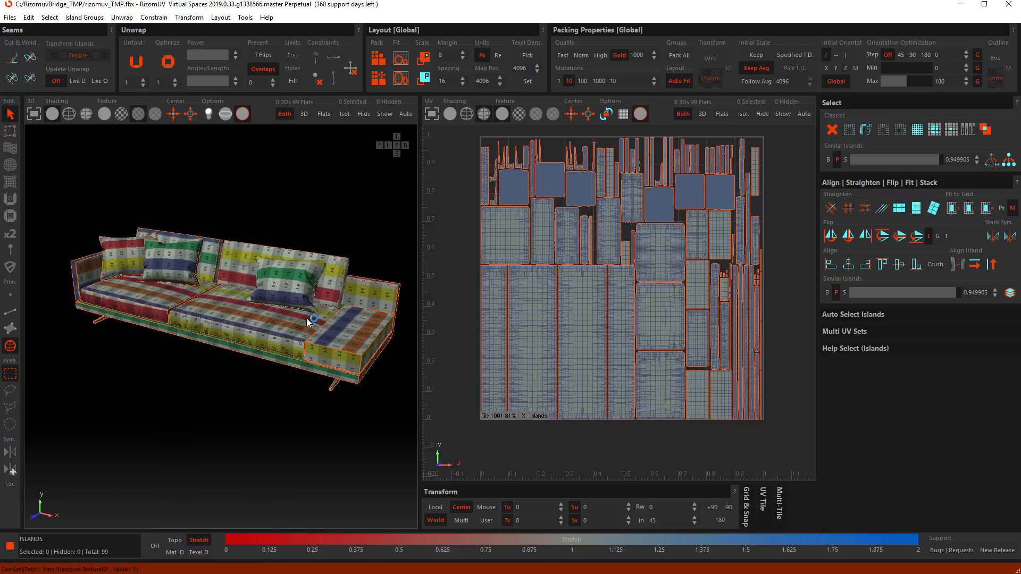
pyautogui.moveTo(316, 323)
pyautogui.keyDown('alt'); pyautogui.mouseDown()
pyautogui.moveTo(378, 319)
pyautogui.moveTo(249, 294)
pyautogui.moveTo(267, 220)
pyautogui.moveTo(298, 324)
pyautogui.mouseUp(); pyautogui.keyUp('alt')
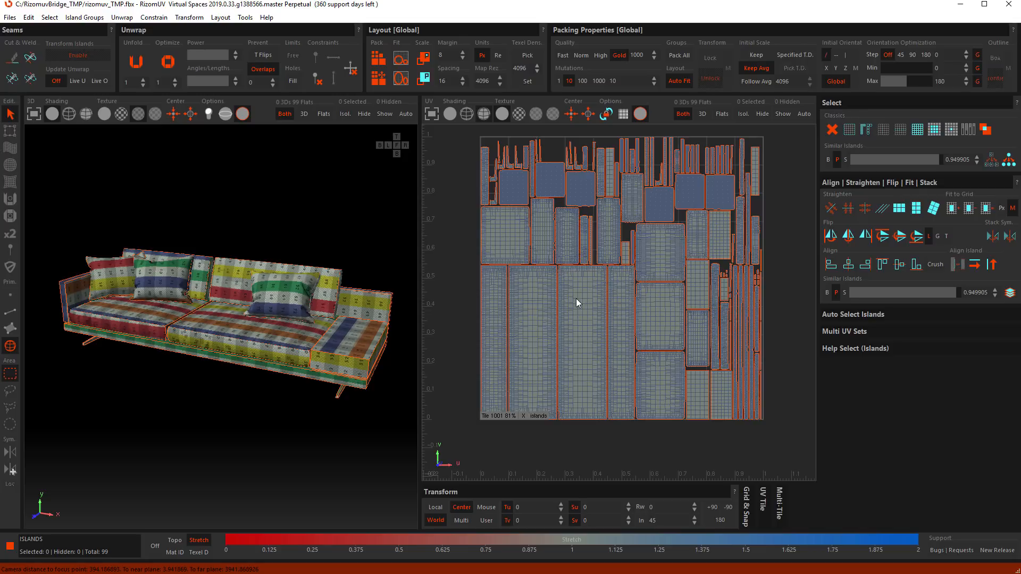
# - Save the unwrapped sofa, switch to 3ds Max, and check the returned model with edged faces off and on
pyautogui.click(10, 17)
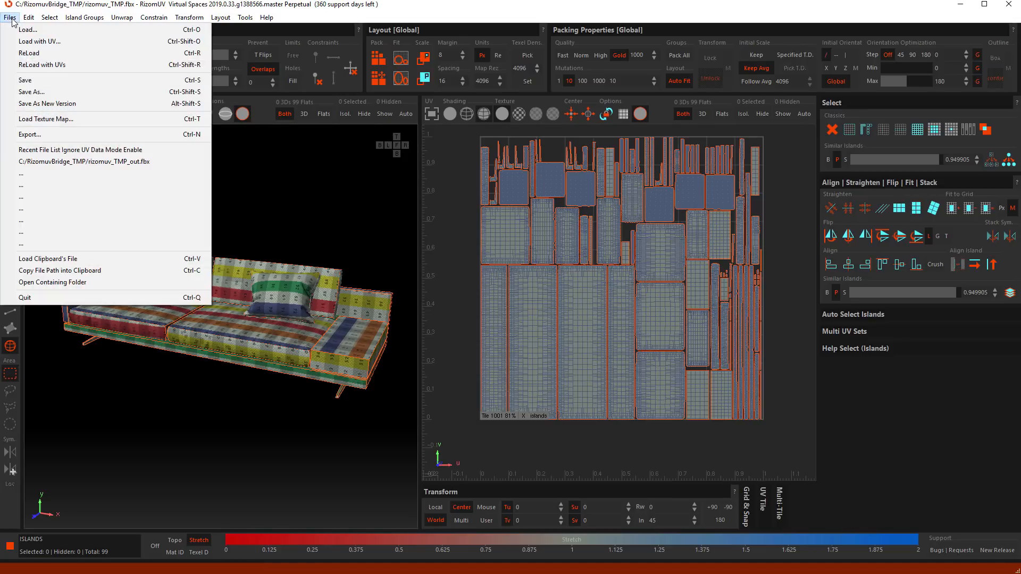
pyautogui.click(25, 81)
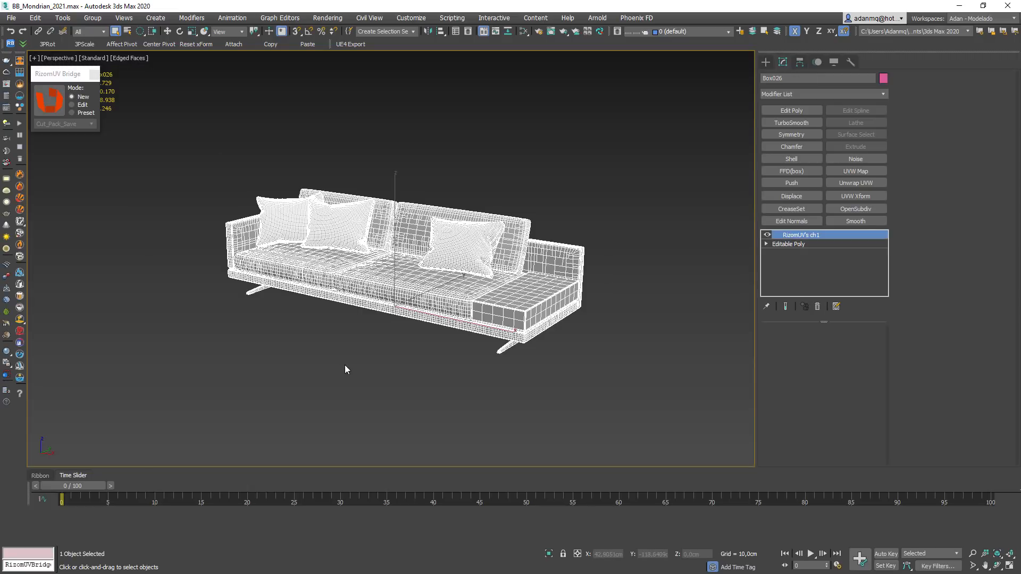
pyautogui.press('F4')
pyautogui.press('F4')
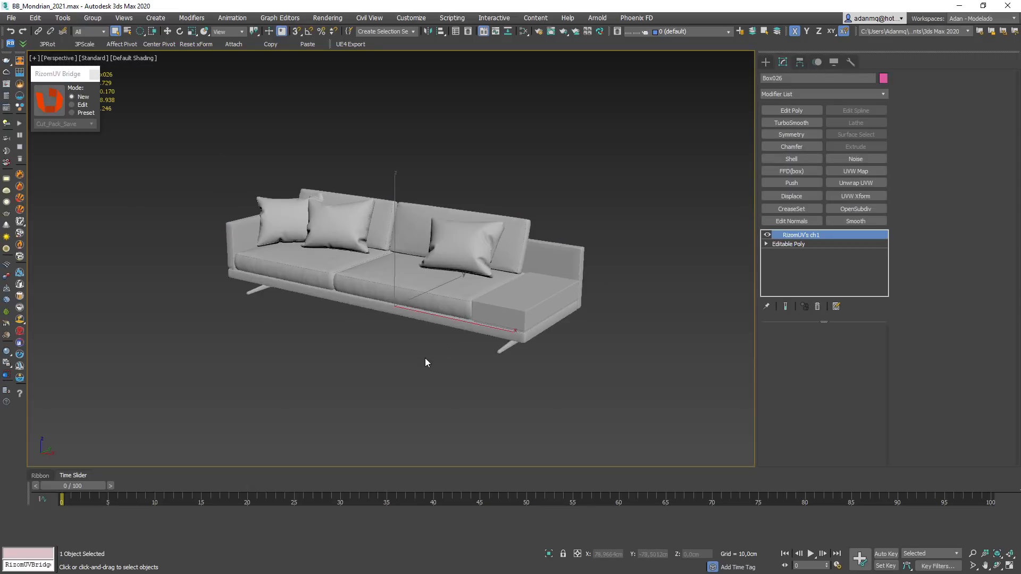
# - Collapse the sofa's whole modifier stack, including the RizomUV's ch1 modifier, into the Editable Poly
pyautogui.rightClick(793, 235)
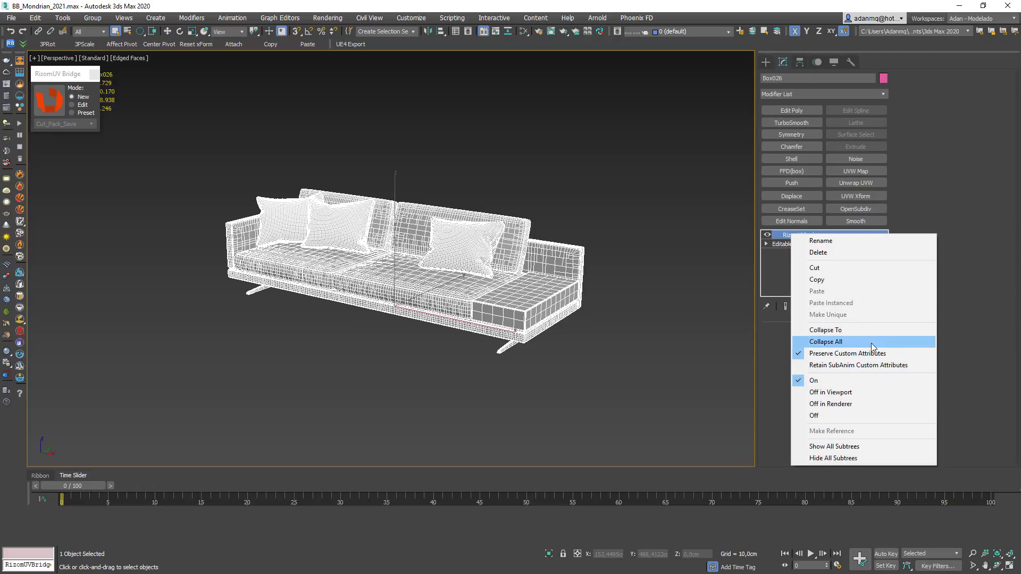
pyautogui.click(872, 347)
pyautogui.click(567, 337)
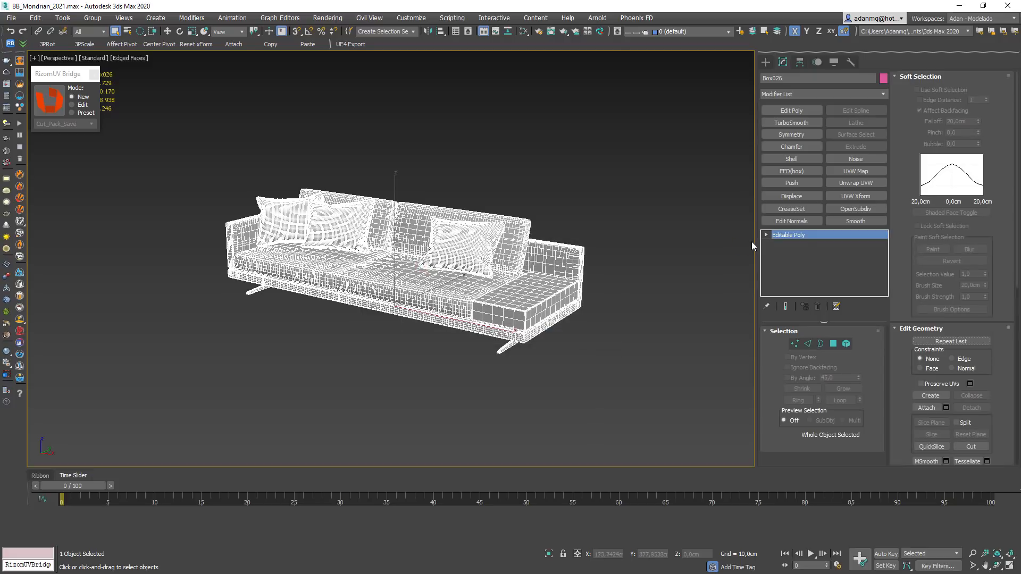
pyautogui.moveTo(426, 281); pyautogui.dragTo(441, 290, button='middle')
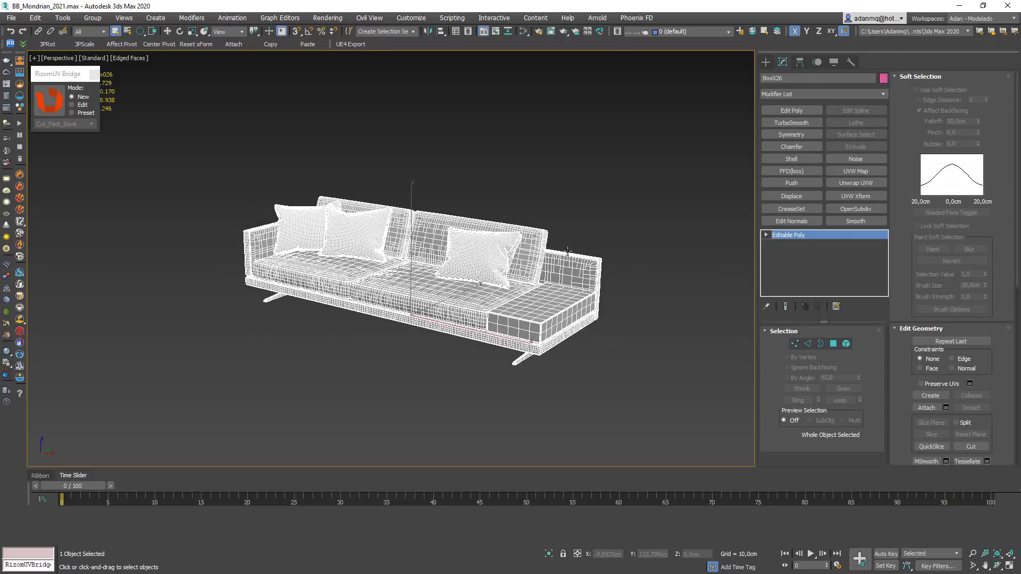
# - Add an Unwrap UVW modifier to the sofa, inspect the packed islands closely in the UV editor, and close it
pyautogui.click(856, 183)
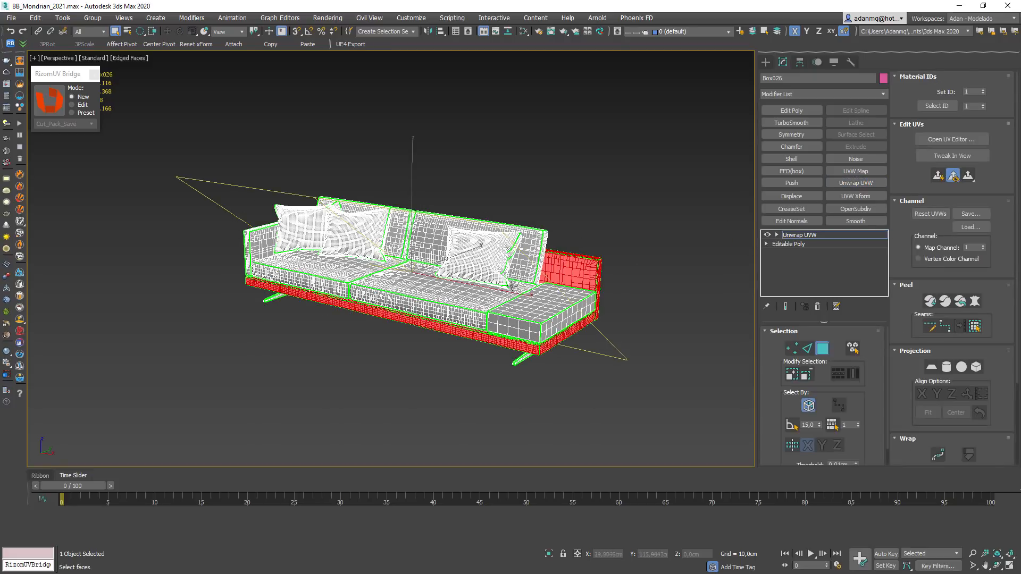
pyautogui.click(952, 139)
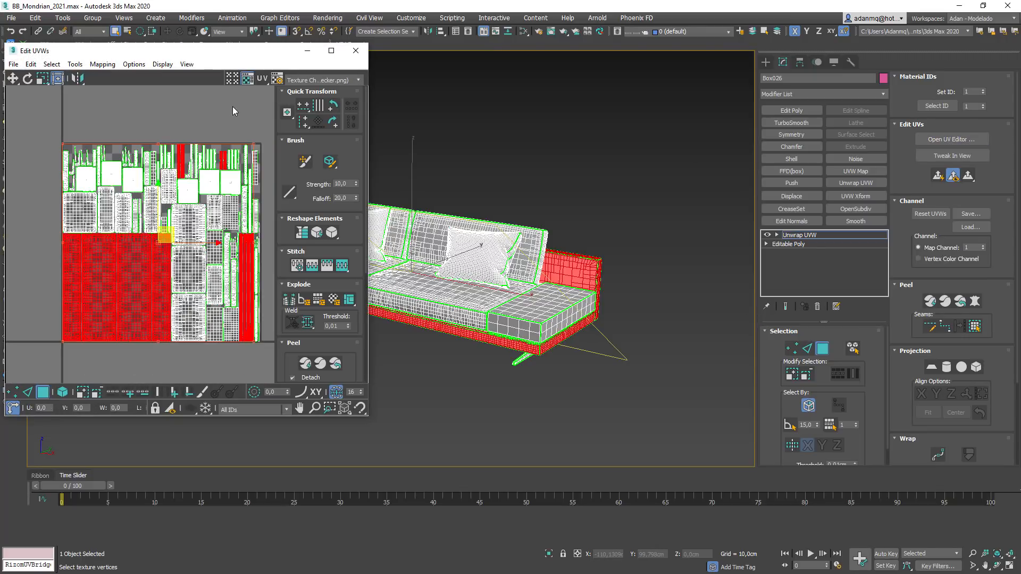
pyautogui.click(233, 111)
pyautogui.scroll(6, 205, 218)
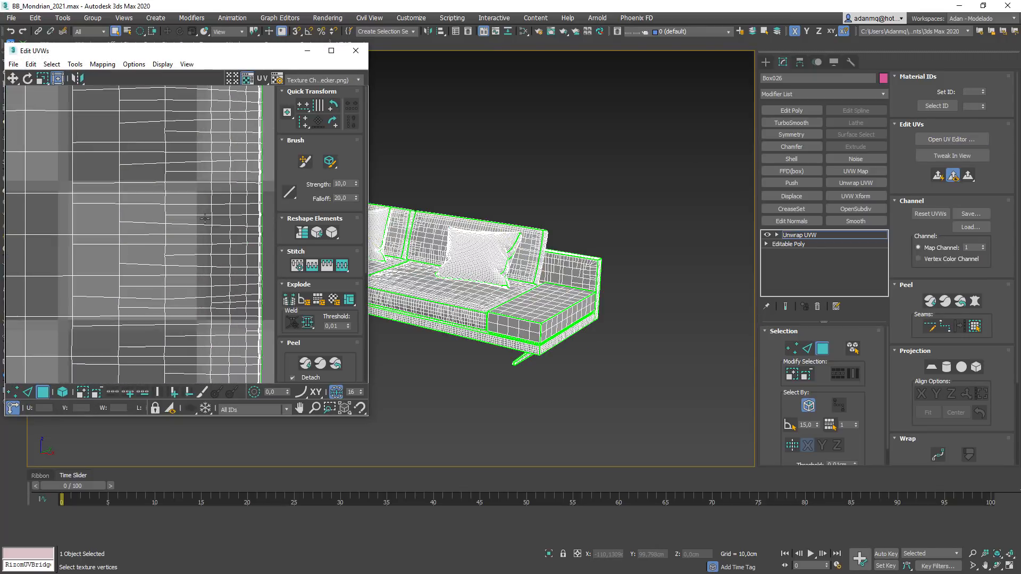
pyautogui.scroll(-6, 205, 218)
pyautogui.scroll(6, 212, 277)
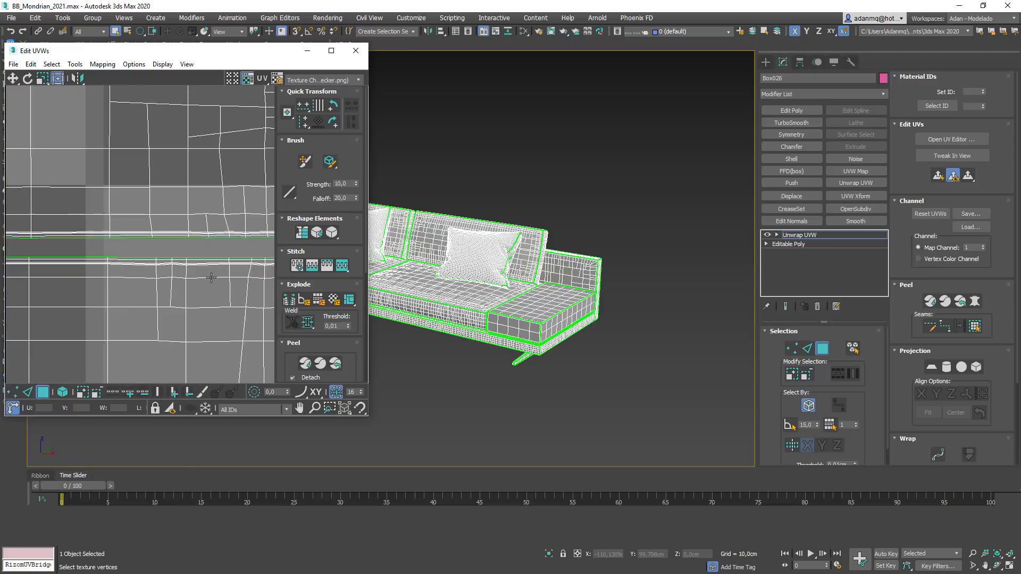
pyautogui.click(355, 50)
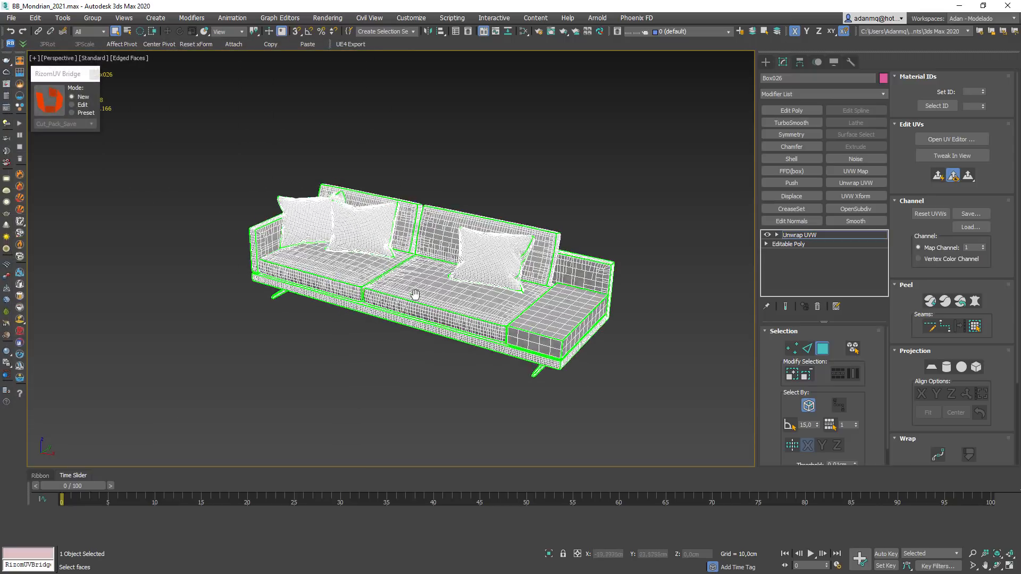
# - Turn off edged faces and collapse the Unwrap UVW modifier into the sofa's Editable Poly
pyautogui.press('F4')
pyautogui.click(802, 235)
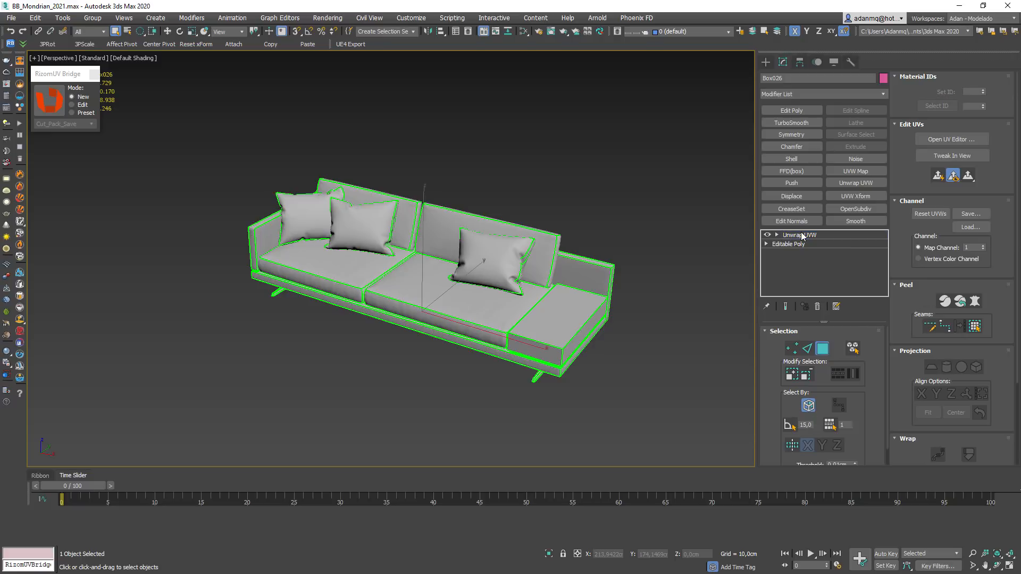
pyautogui.rightClick(802, 235)
pyautogui.click(854, 326)
pyautogui.click(562, 336)
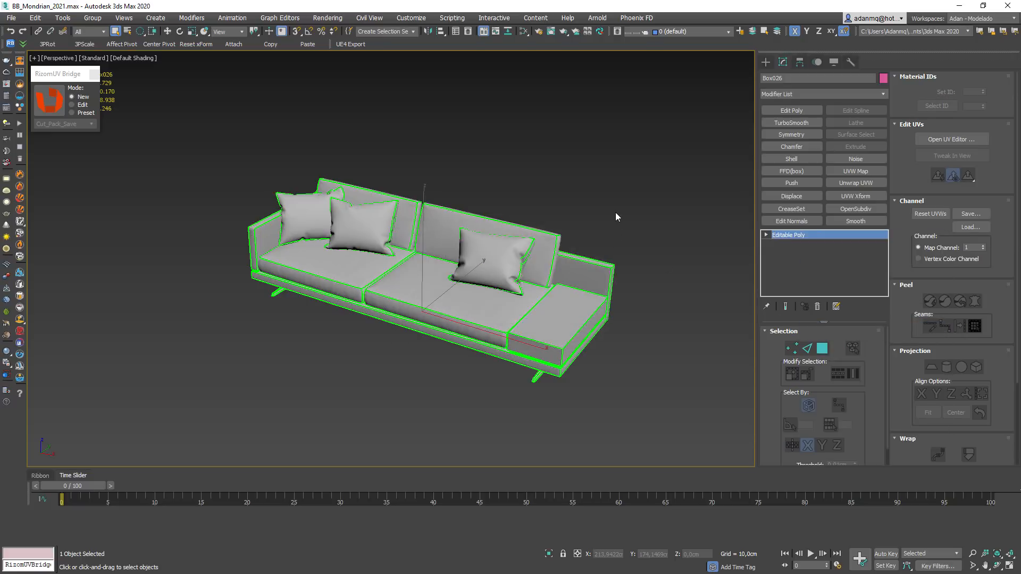
# - Examine the coloured numbered checker texture across the sofa's cushions, seats, backrests and base, from close up and different angles
pyautogui.click(616, 216)
pyautogui.click(491, 299)
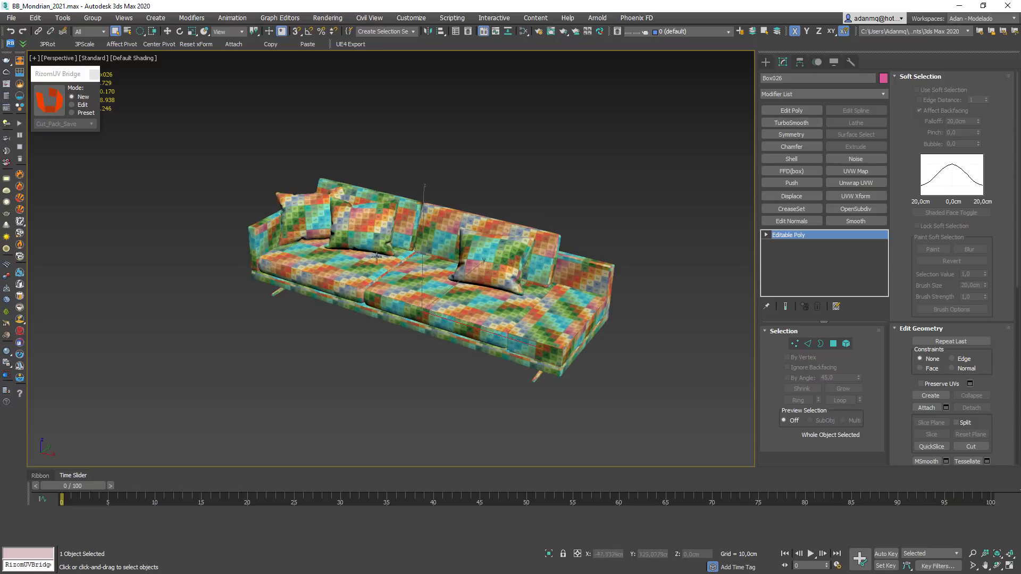
pyautogui.keyDown('alt'); pyautogui.moveTo(287, 298); pyautogui.dragTo(438, 308, button='middle'); pyautogui.keyUp('alt')
pyautogui.scroll(8, 343, 294)
pyautogui.scroll(-4, 548, 326)
pyautogui.scroll(2, 465, 301)
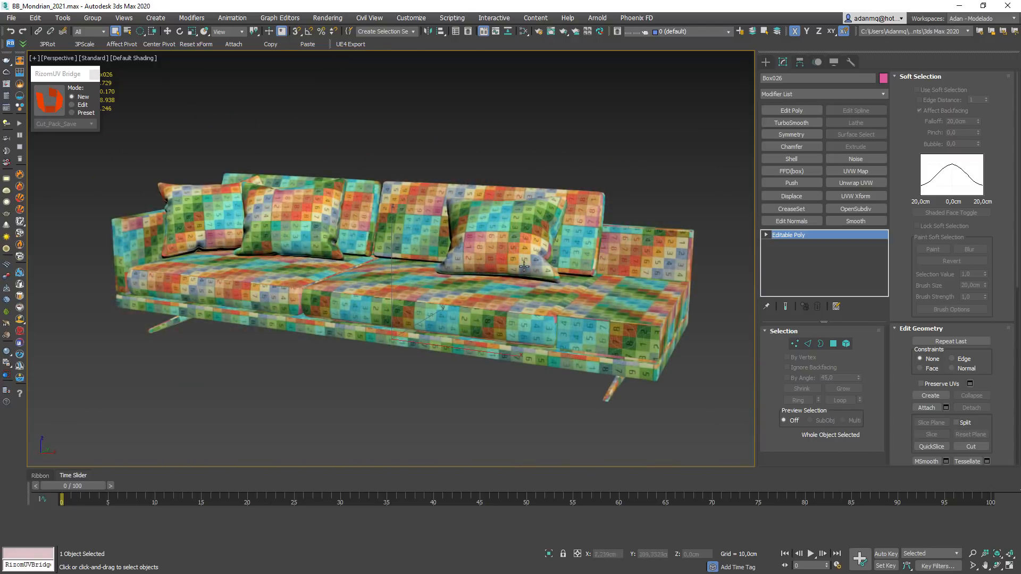
pyautogui.keyDown('alt'); pyautogui.moveTo(496, 280); pyautogui.dragTo(522, 288, button='middle'); pyautogui.keyUp('alt')
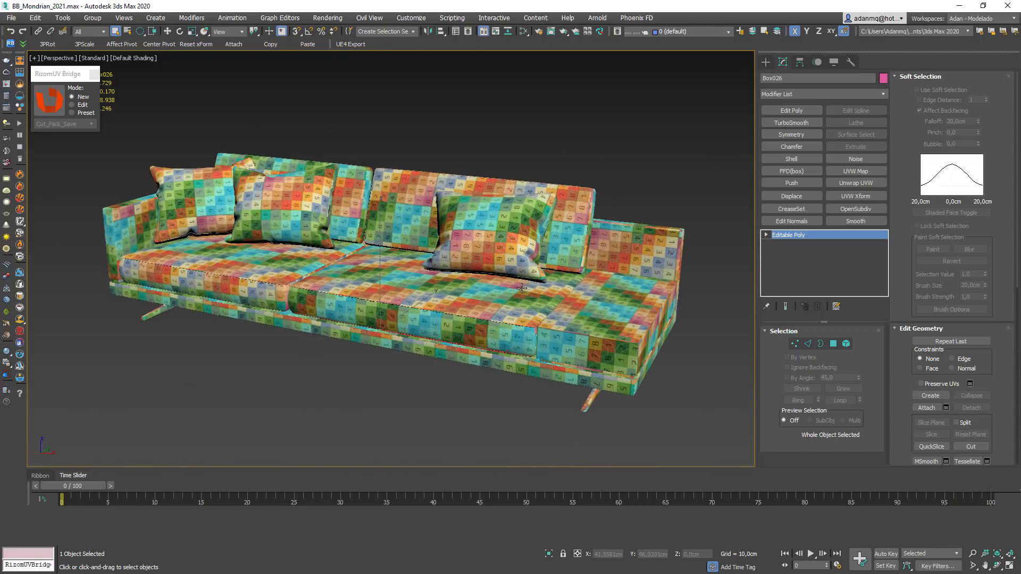